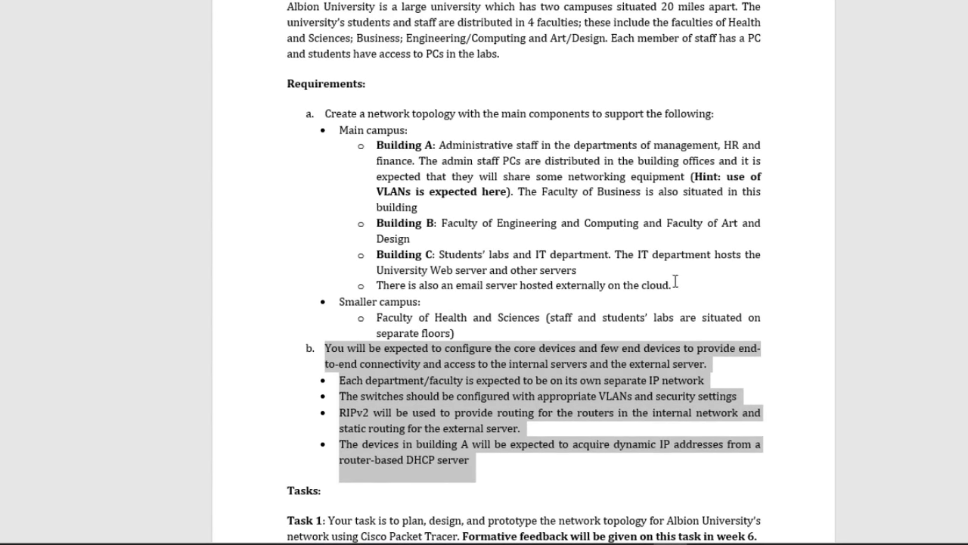
Highlight the main campus requirements in the brief, from Building A through the externally hosted email server.
drag(681, 285, 340, 134)
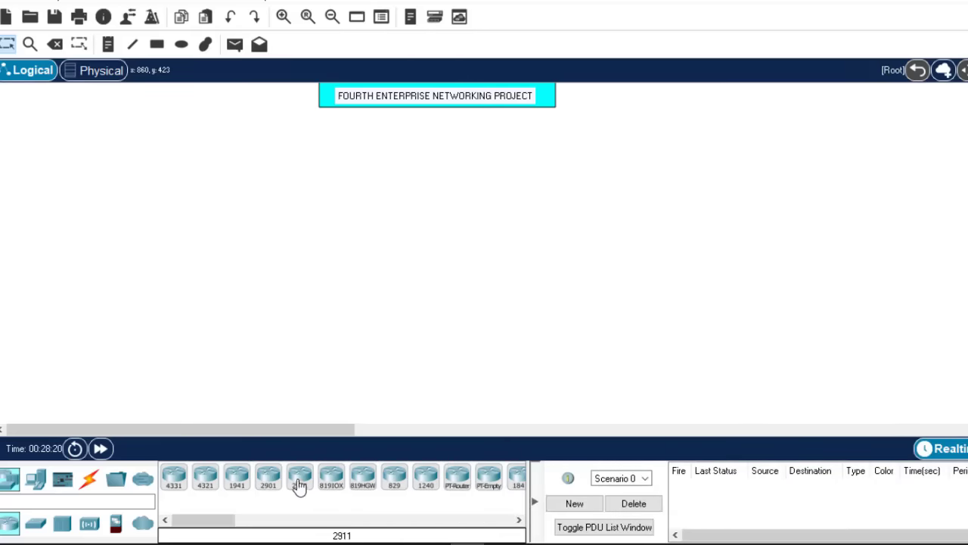
In Packet Tracer, place a 2911 router below the project title and name it MAIN-CAMPUS ROUTER.
drag(300, 481, 431, 193)
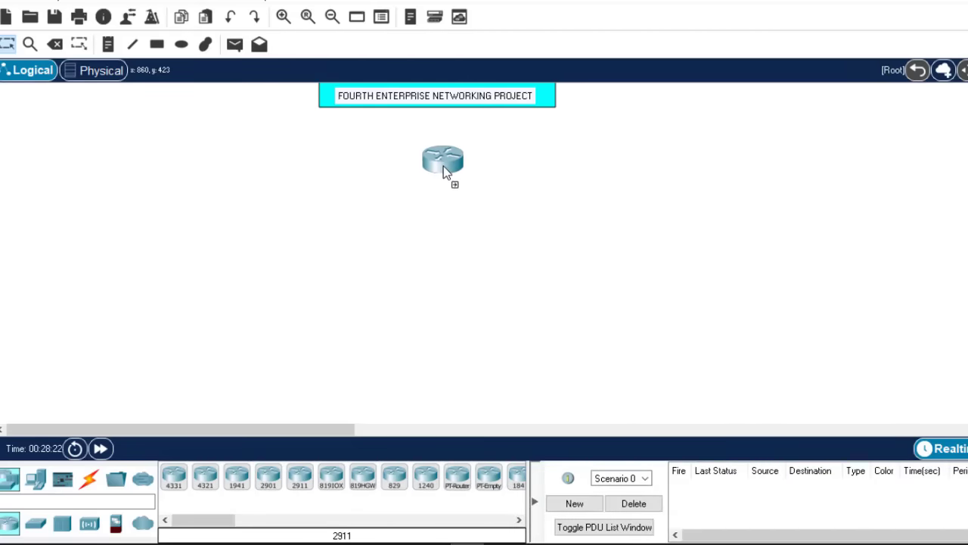
click(443, 166)
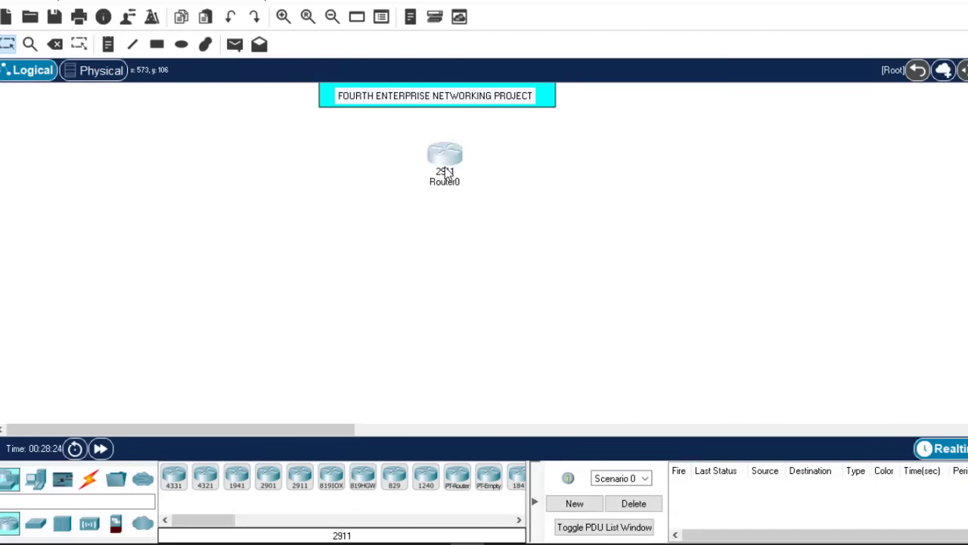
click(447, 184)
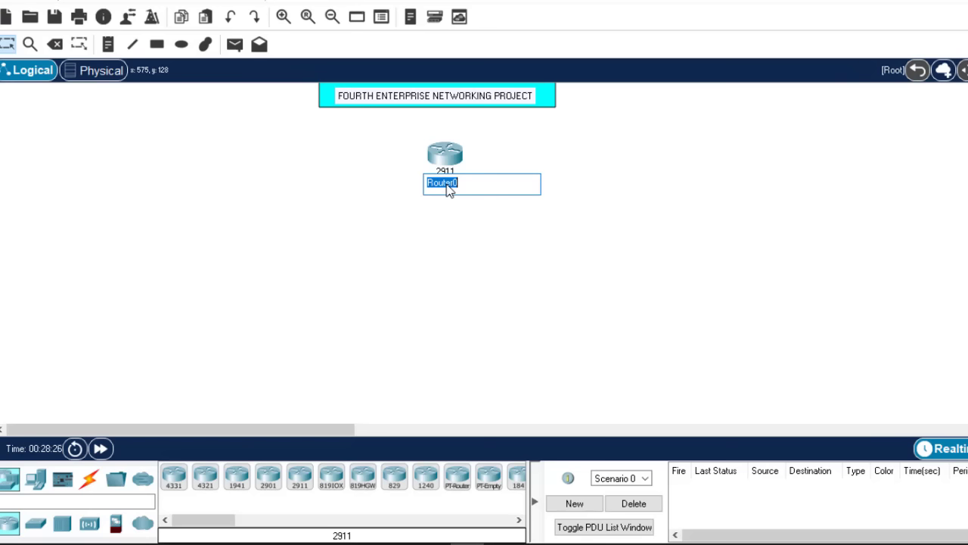
text(MAIN-CAMPUS ROUTER)
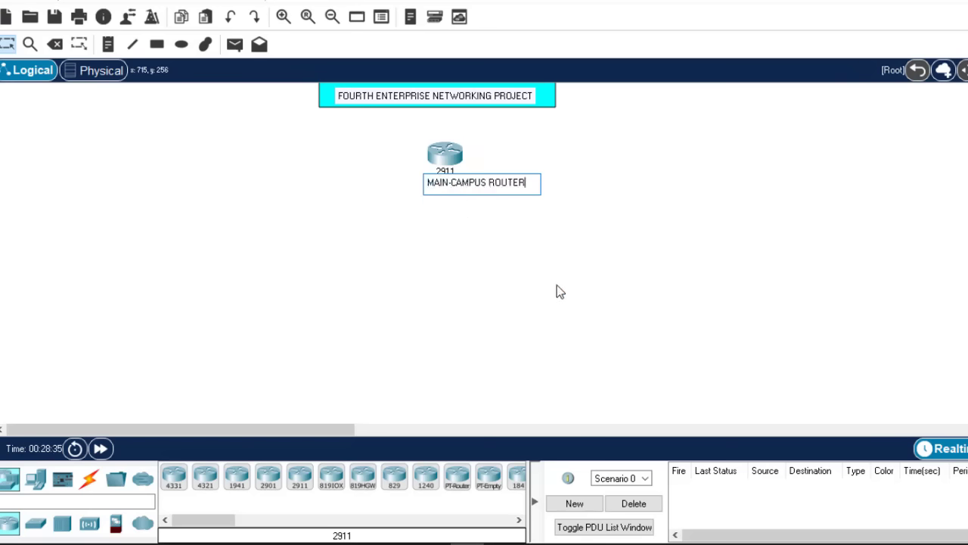
click(556, 290)
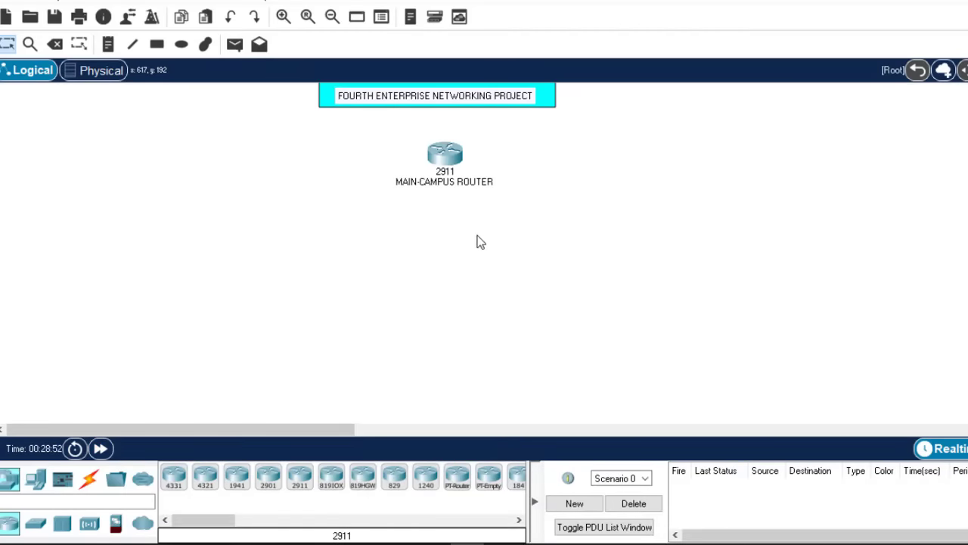
Place a 3650-24PS multilayer switch below the router and name it MAIN-CAMPUS L3 SWITCH.
click(35, 481)
click(9, 479)
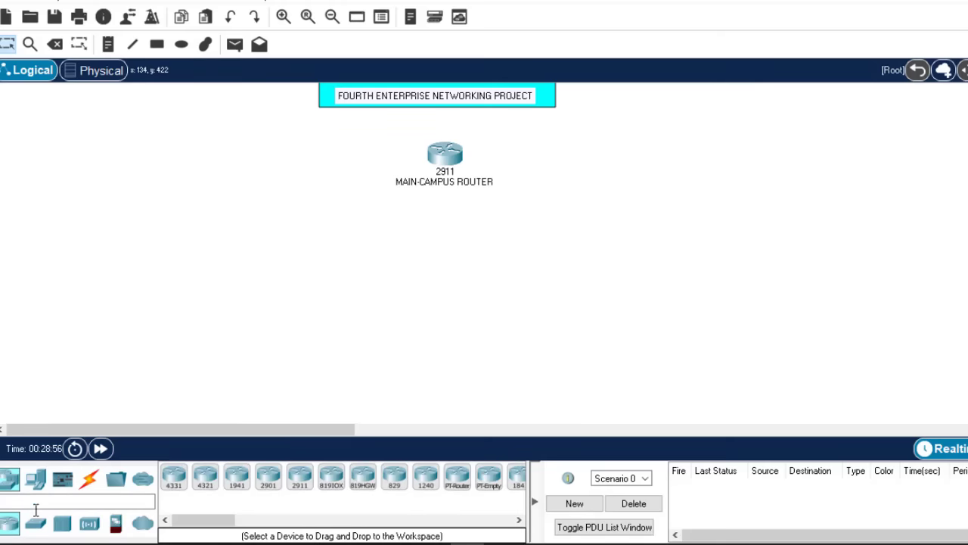
click(36, 523)
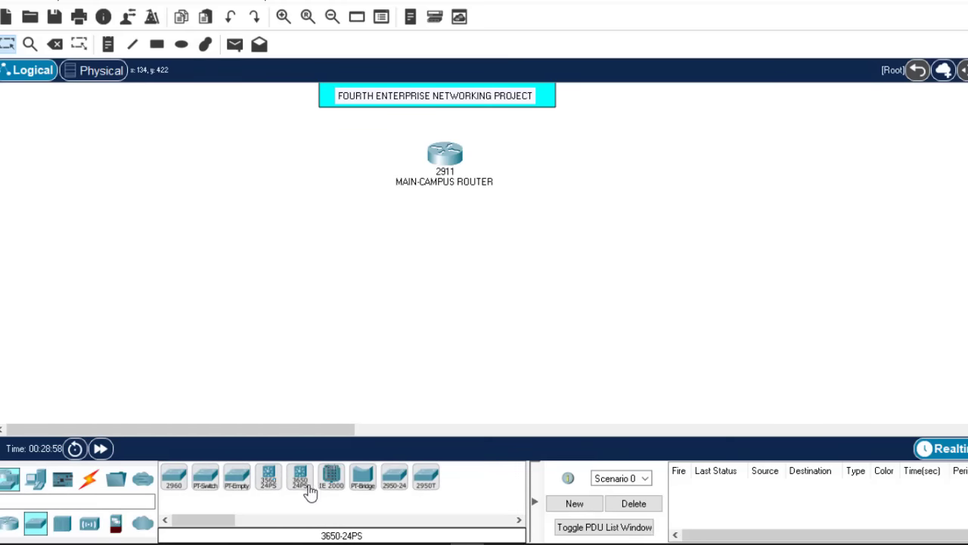
drag(302, 482, 431, 245)
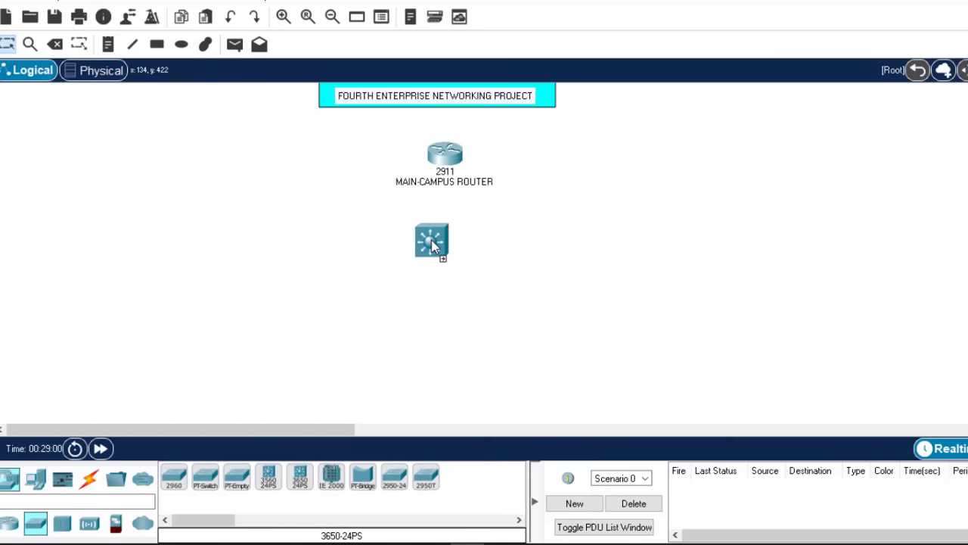
click(431, 242)
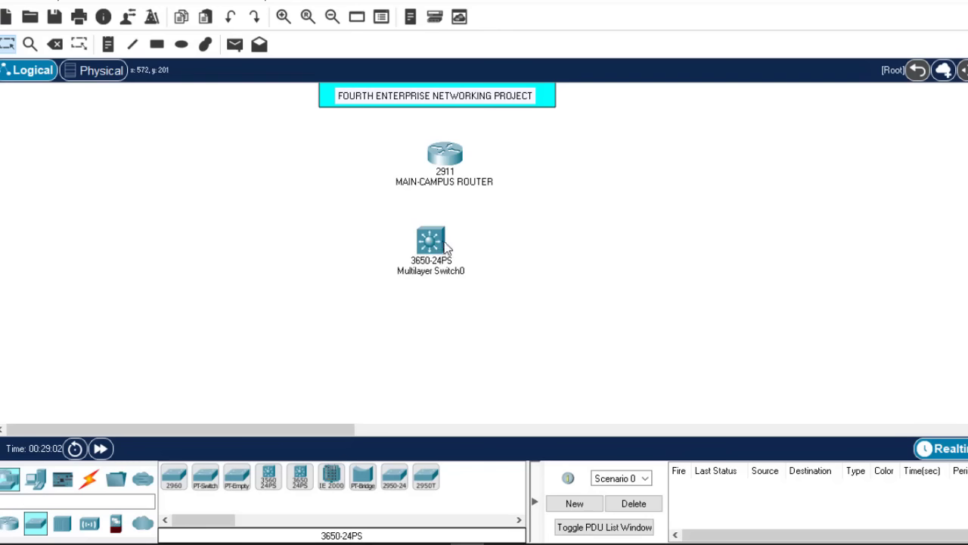
click(451, 276)
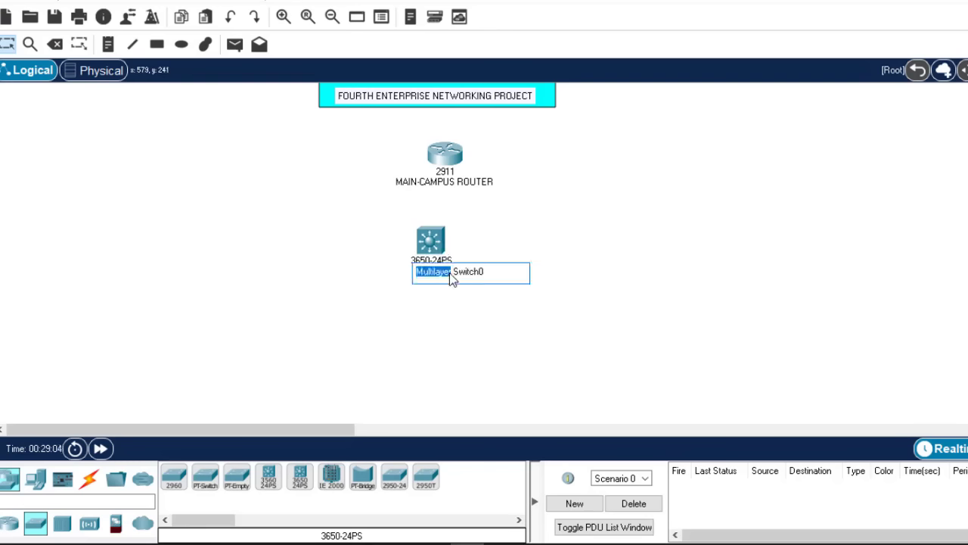
drag(491, 271, 415, 271)
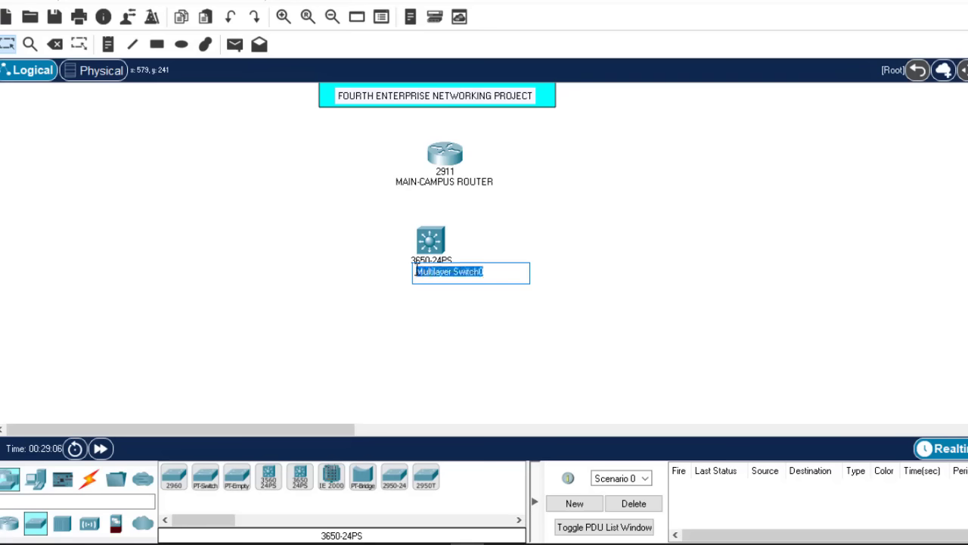
text(MAIN)
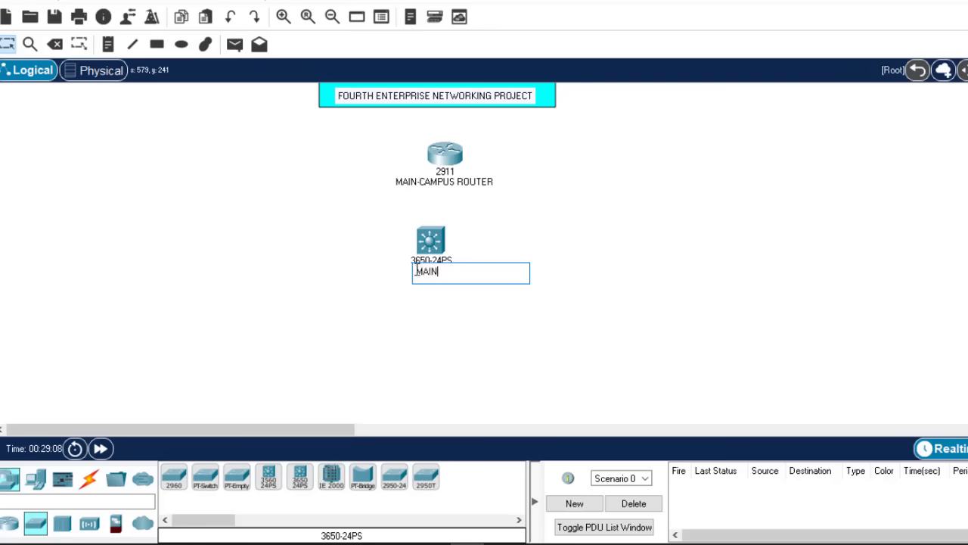
text(-CAMPUS L3 SWITCH)
click(633, 252)
mouse_move(441, 256)
mouse_down()
mouse_move(426, 259)
mouse_move(437, 258)
mouse_up()
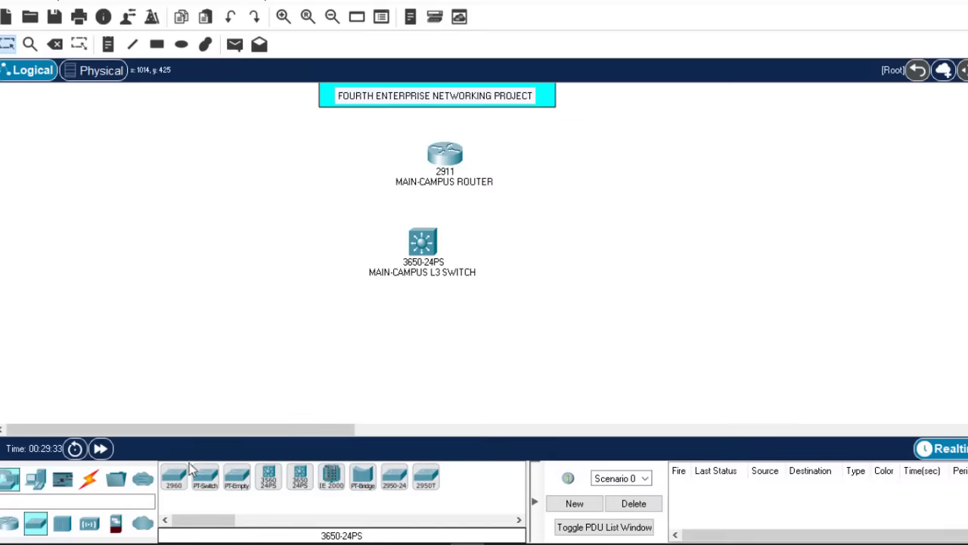
Add four 2960 switches in a row below and to the left of the multilayer switch.
drag(178, 484, 99, 348)
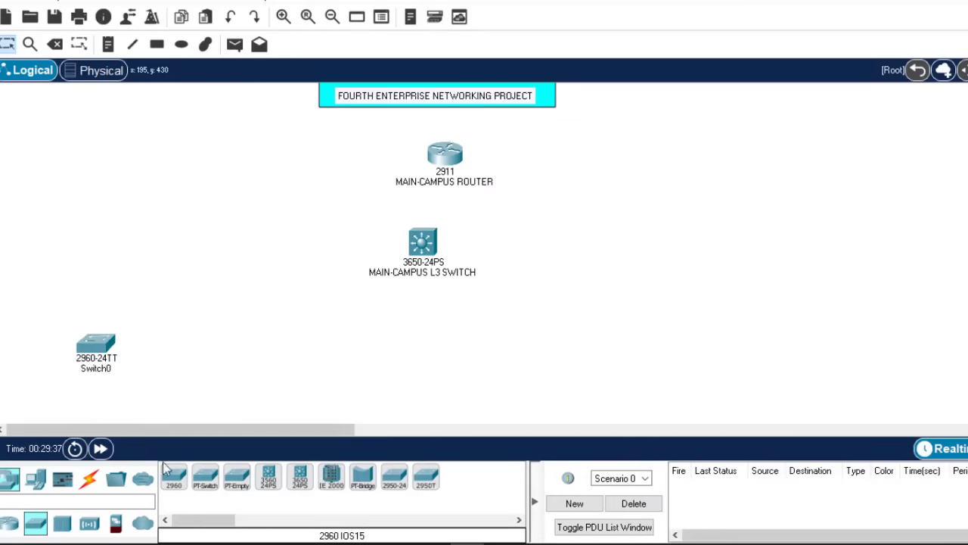
drag(174, 484, 177, 390)
drag(194, 355, 193, 355)
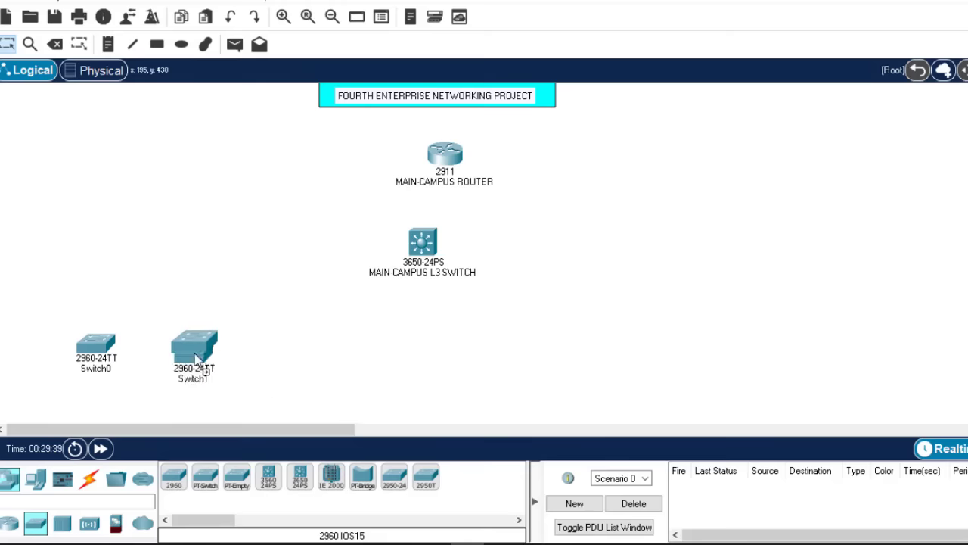
drag(177, 487, 263, 363)
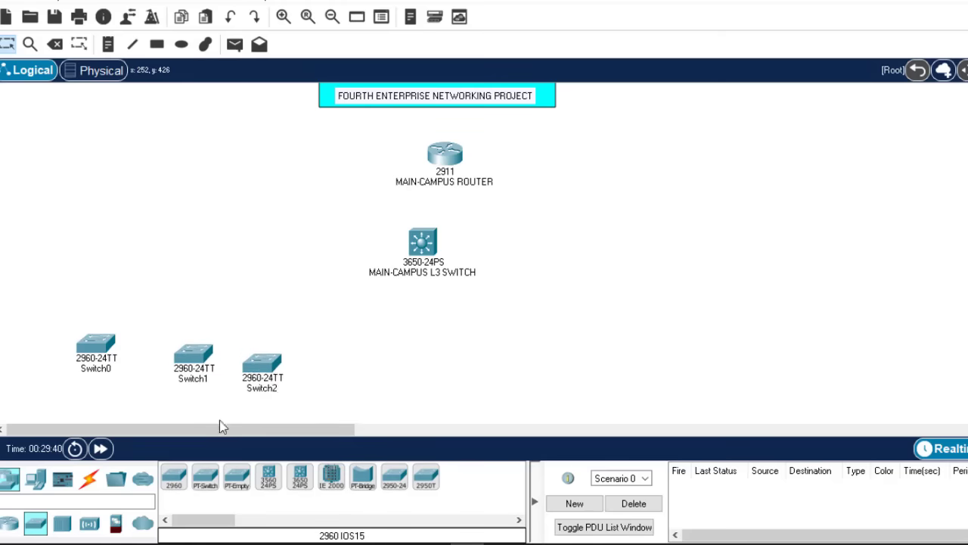
drag(174, 484, 340, 374)
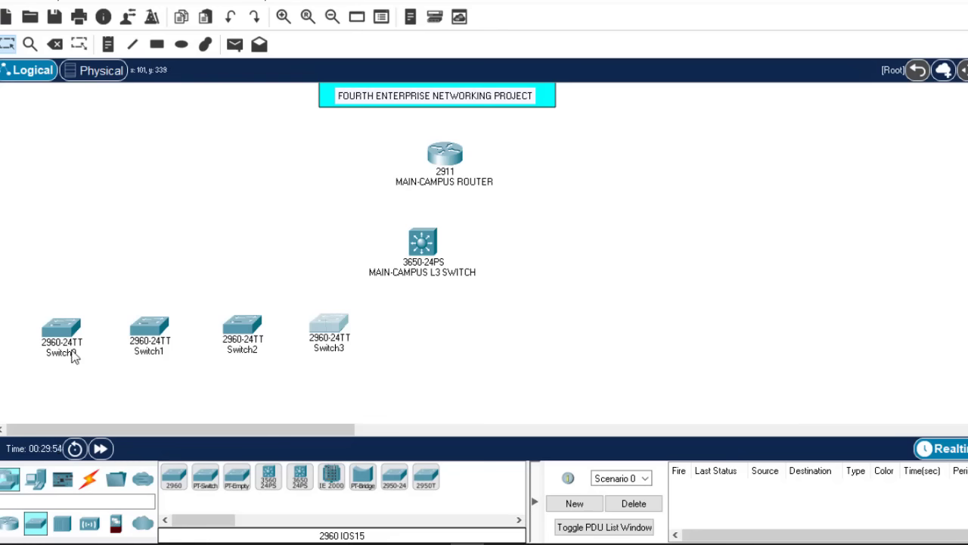
Rename the four 2960 switches, from left to right, as ADMIN, HR, FINANCE and BUSINESS.
click(73, 352)
text(ADMIN)
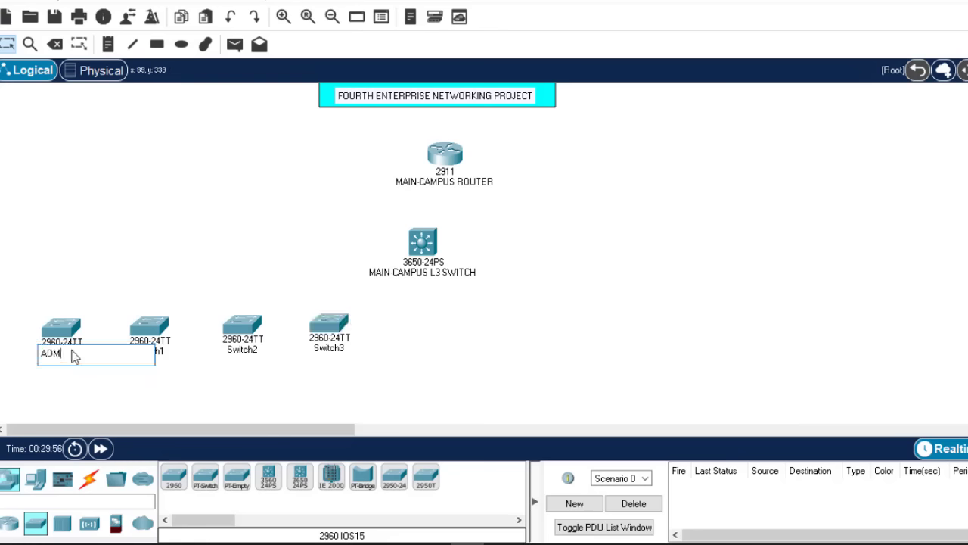
click(167, 360)
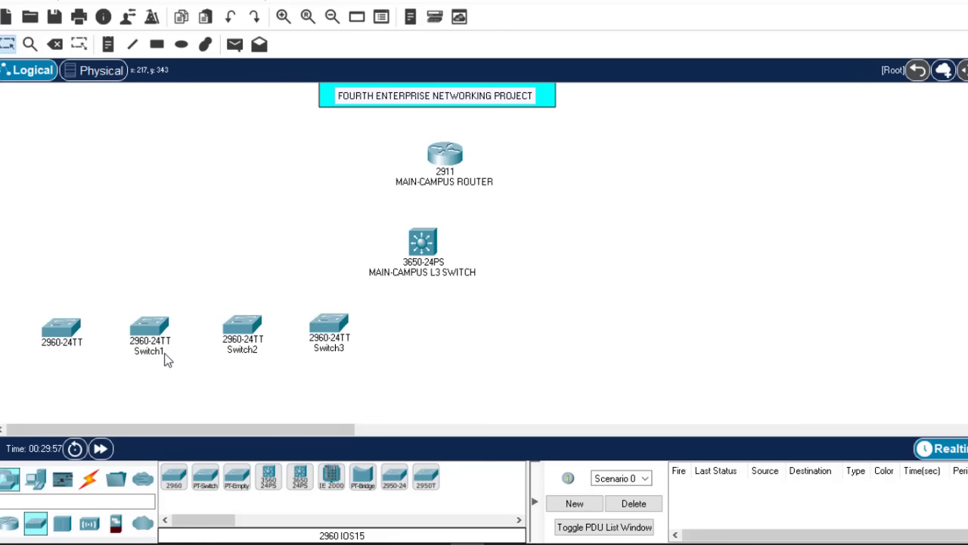
text(HR)
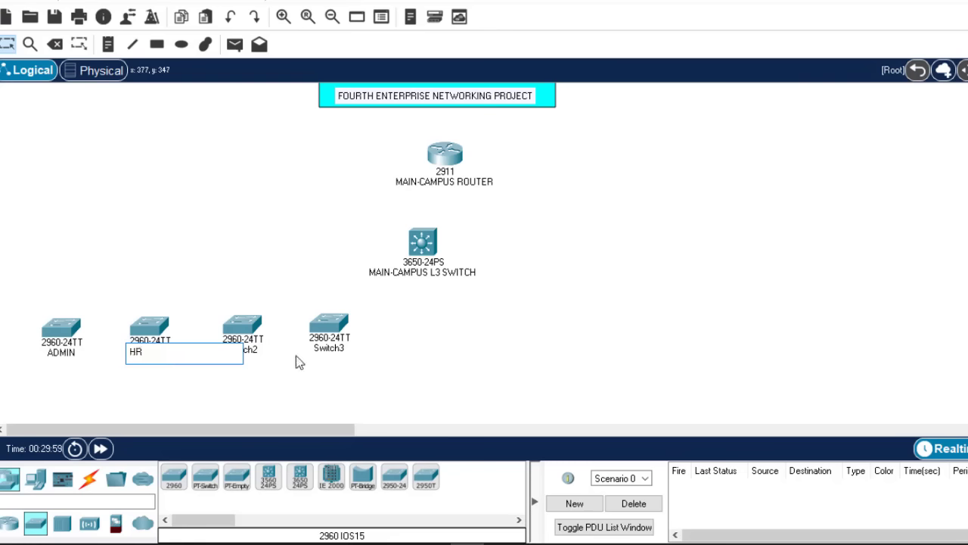
click(255, 354)
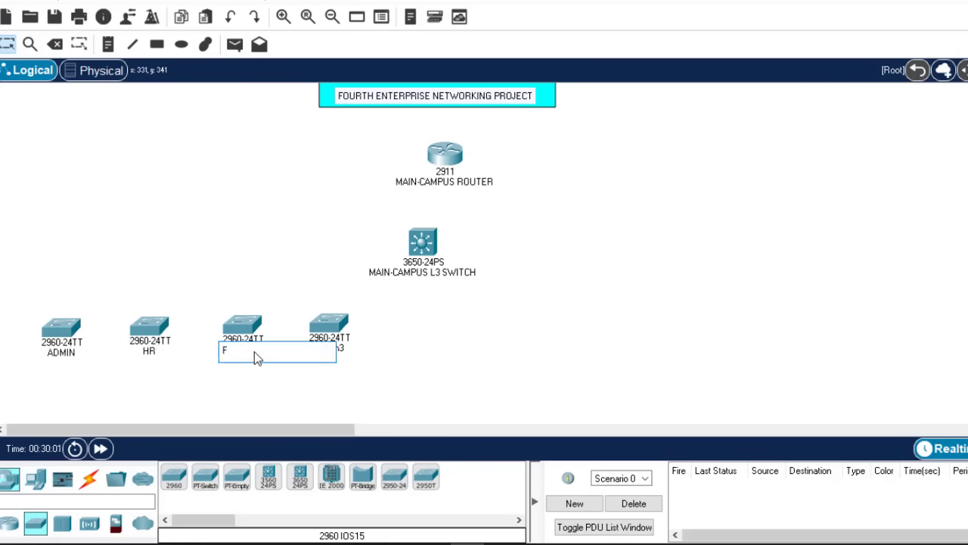
text(FINANCE)
click(348, 353)
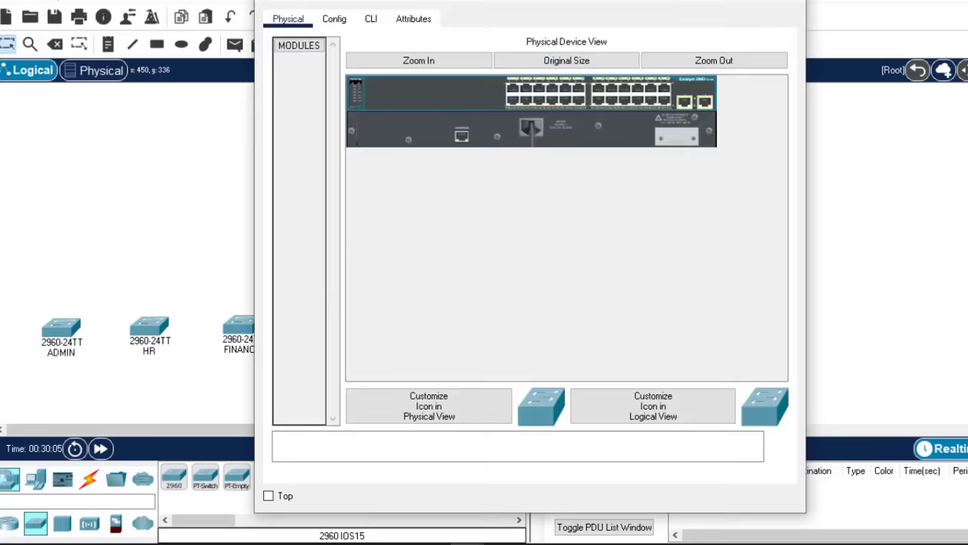
click(798, 7)
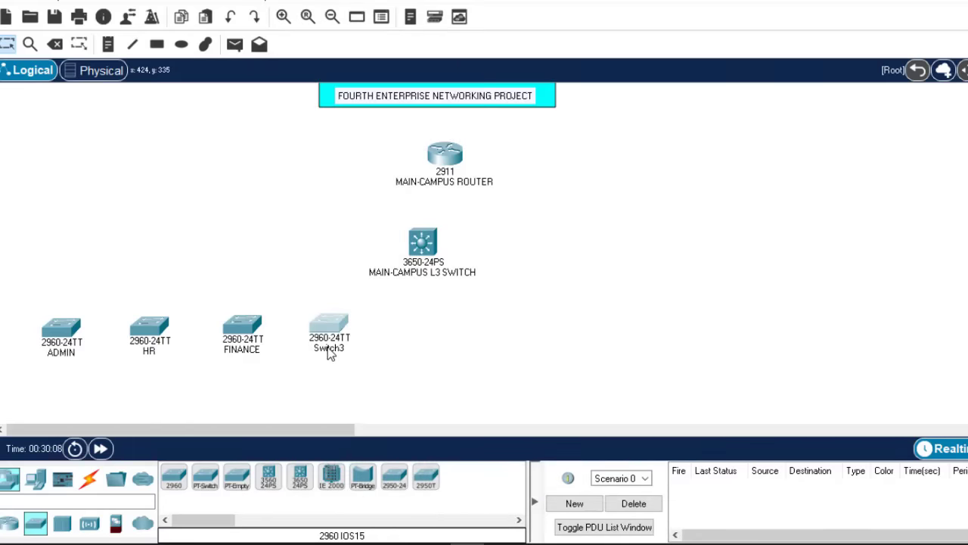
click(330, 351)
text(BUS)
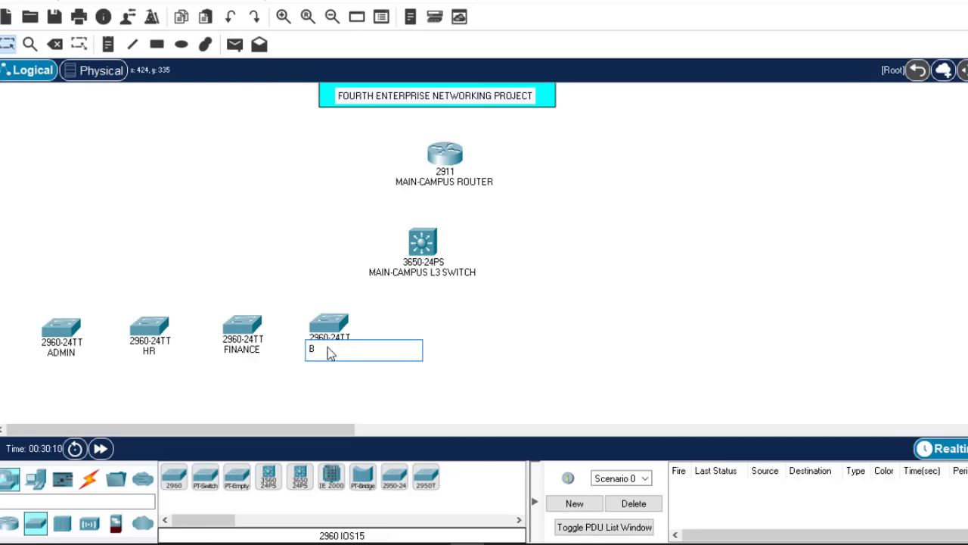
text(INESS)
key(Return)
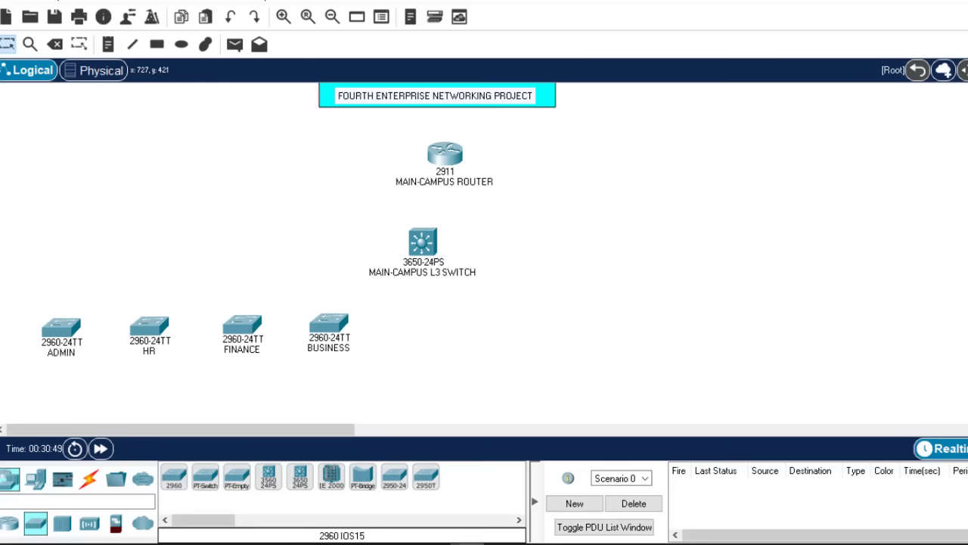
Add two more 2960 switches to the right of the BUSINESS switch, in line with the existing row.
mouse_move(174, 481)
mouse_down()
mouse_move(469, 343)
mouse_move(454, 356)
mouse_up()
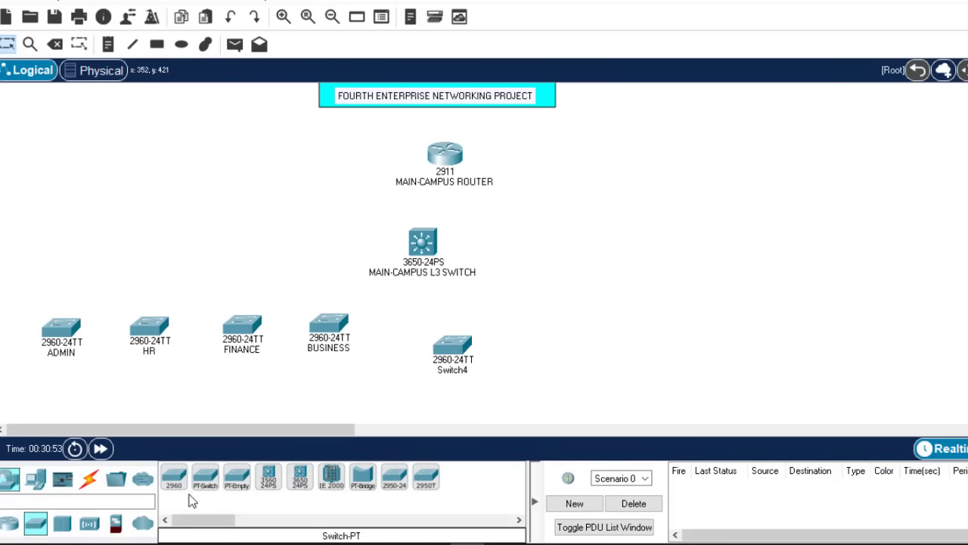
drag(176, 491, 516, 352)
drag(453, 348, 442, 336)
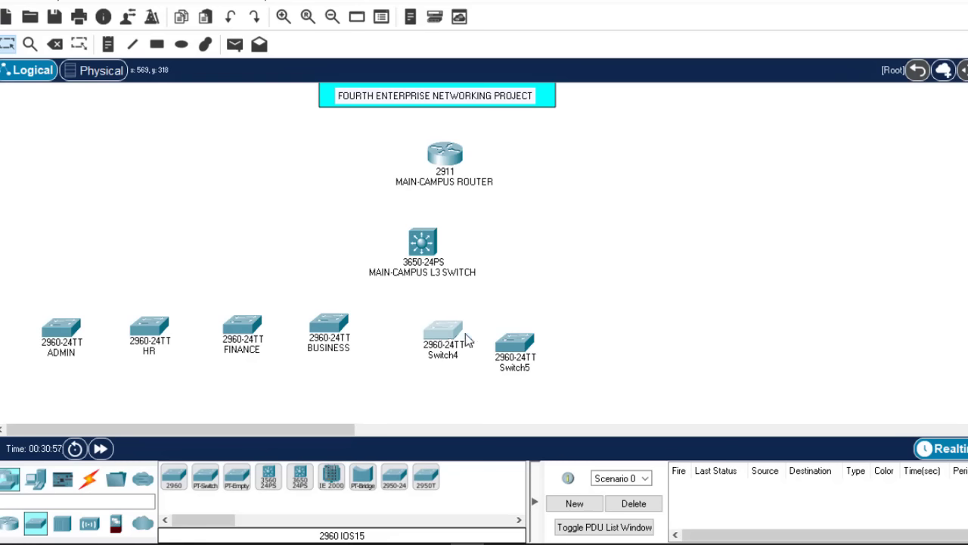
drag(516, 346, 523, 354)
Rename the two new switches E&C and A&D, and adjust their positions so they line up with each other.
click(450, 357)
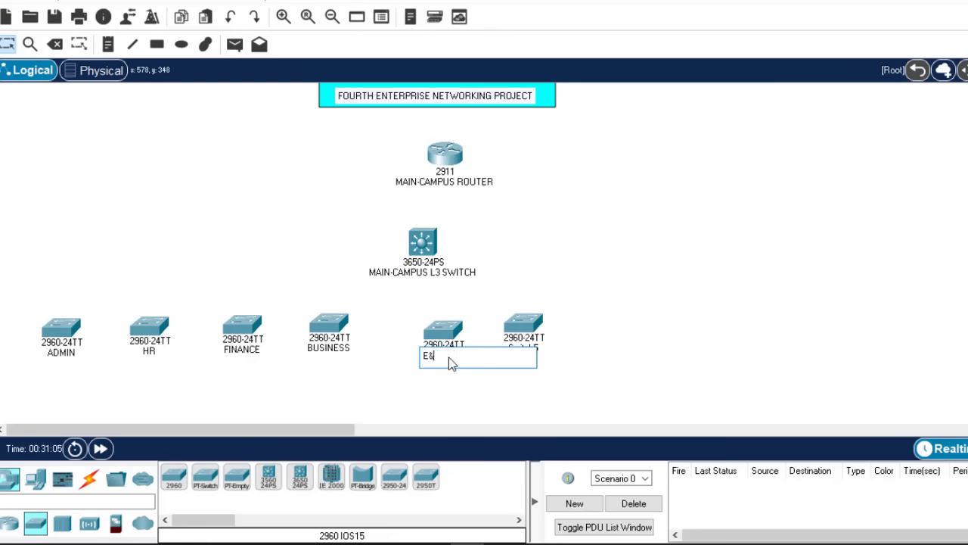
text(E&C)
click(545, 347)
click(789, 2)
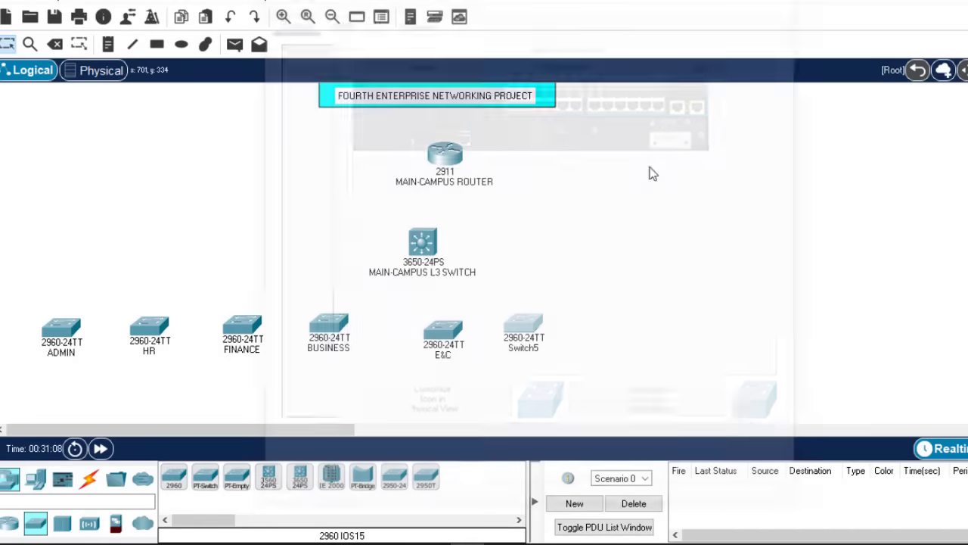
click(523, 348)
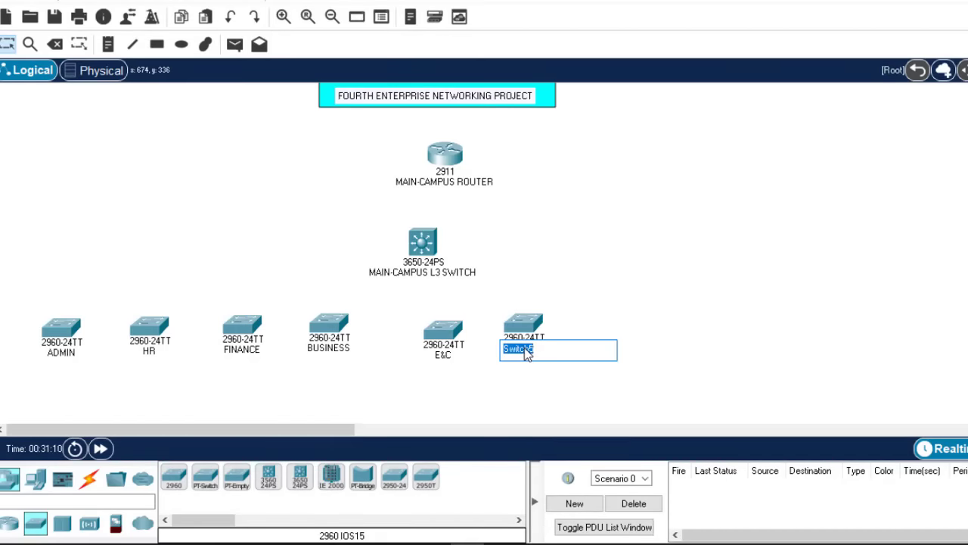
text(A&D)
click(721, 340)
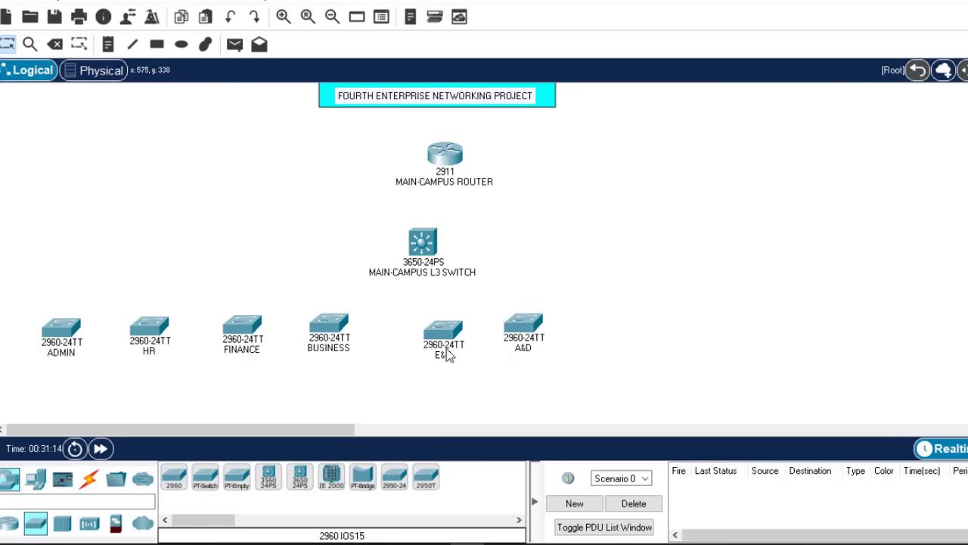
drag(447, 355, 452, 346)
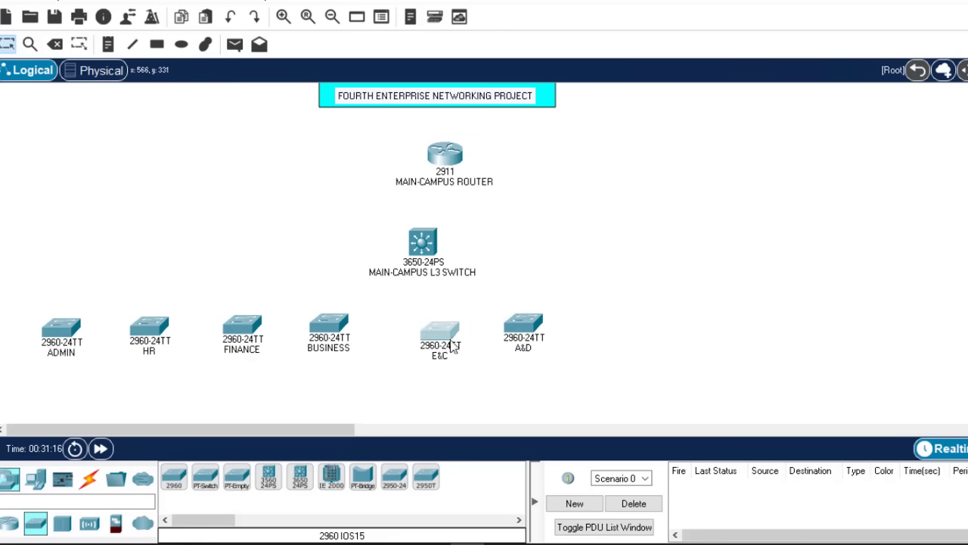
drag(522, 338, 522, 343)
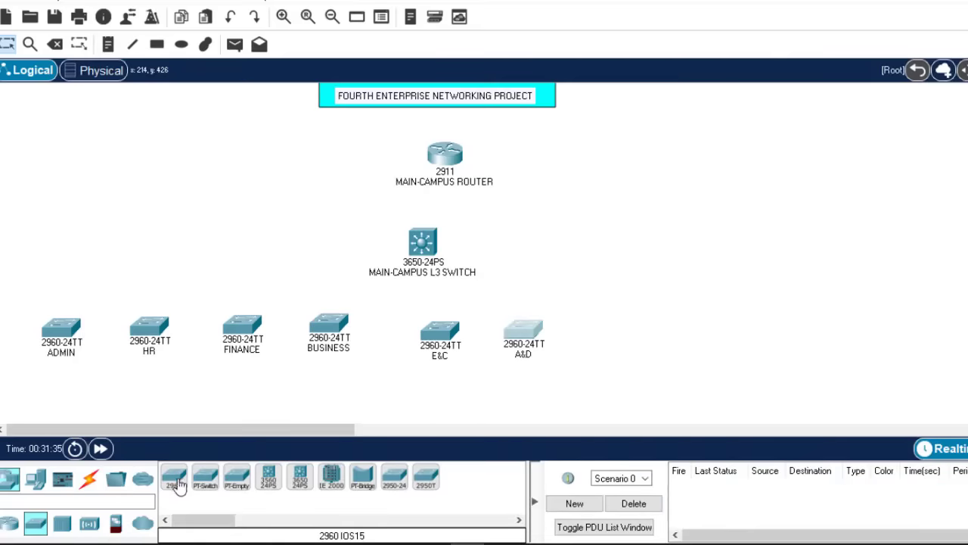
Add two more 2960 switches to the right of the A&D switch, in line with the existing row.
drag(179, 487, 685, 355)
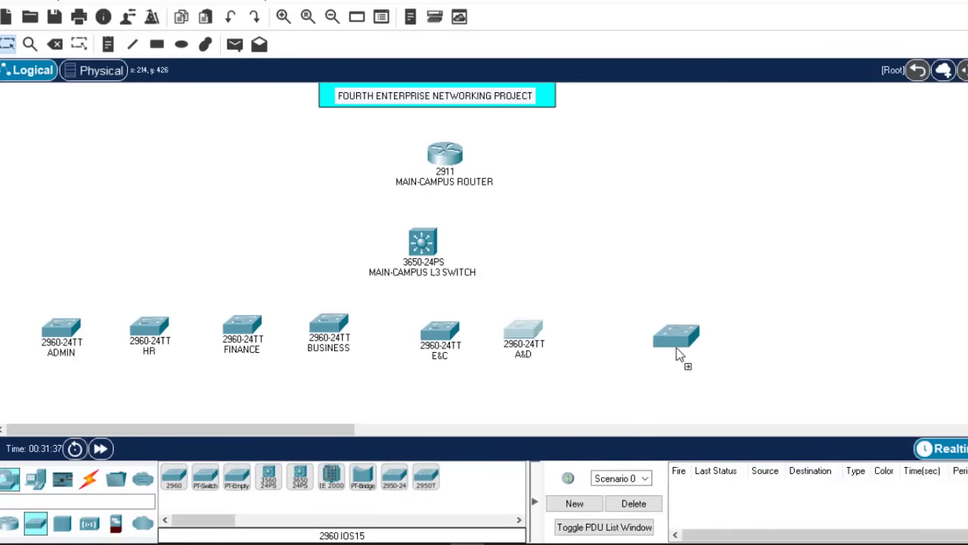
drag(175, 488, 747, 354)
drag(672, 352, 641, 336)
drag(740, 357, 733, 335)
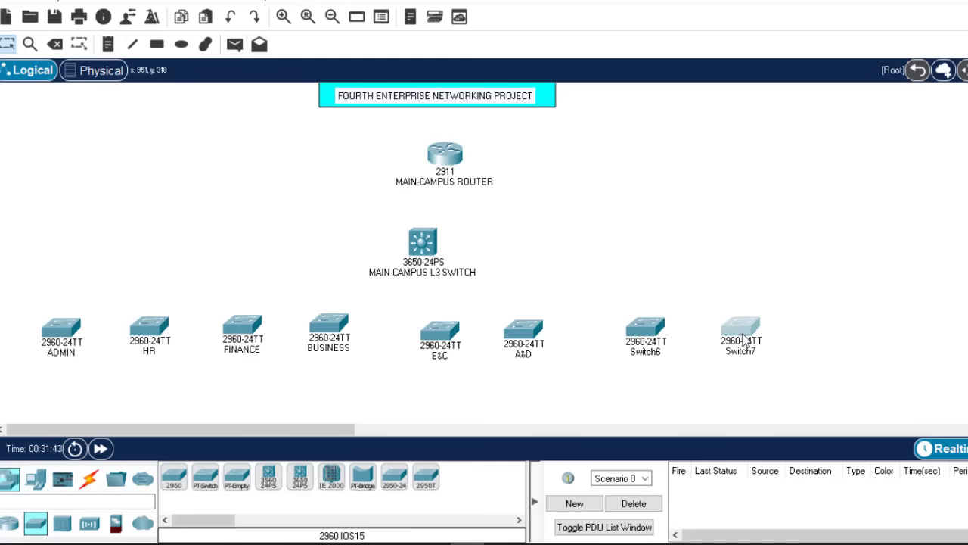
Rename the two new 2960 switches, from left to right, as STUD-LAB and IT-DEPT.
click(654, 353)
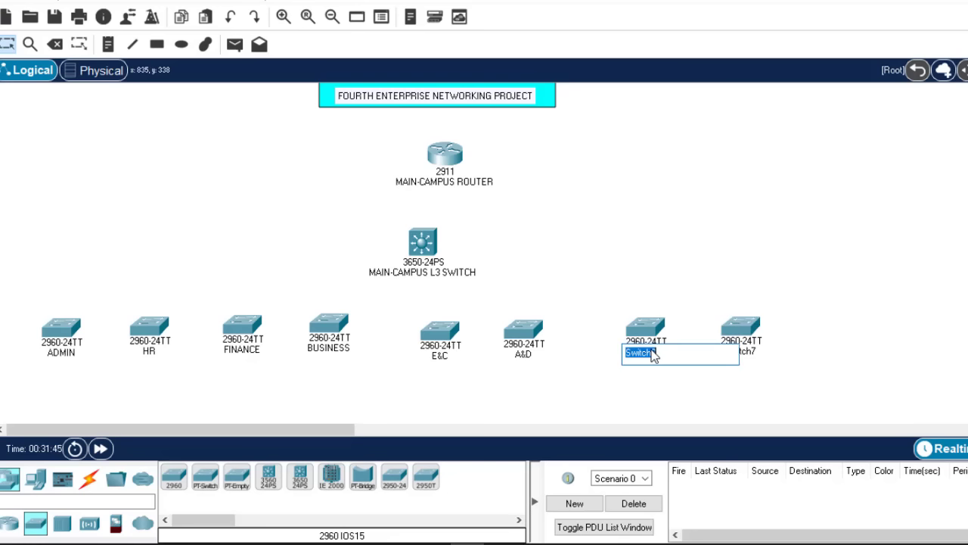
text(STUD-LAB)
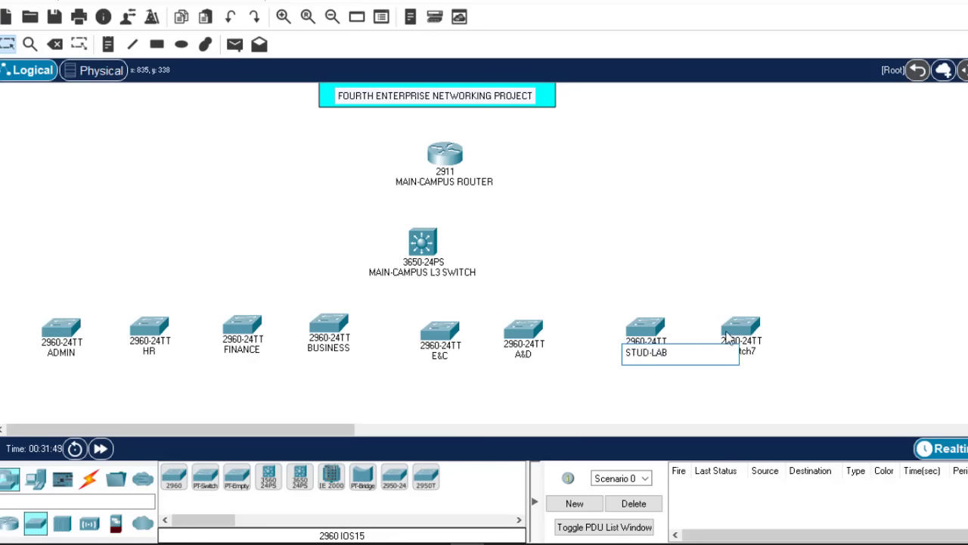
click(746, 352)
text(IT-DEPT)
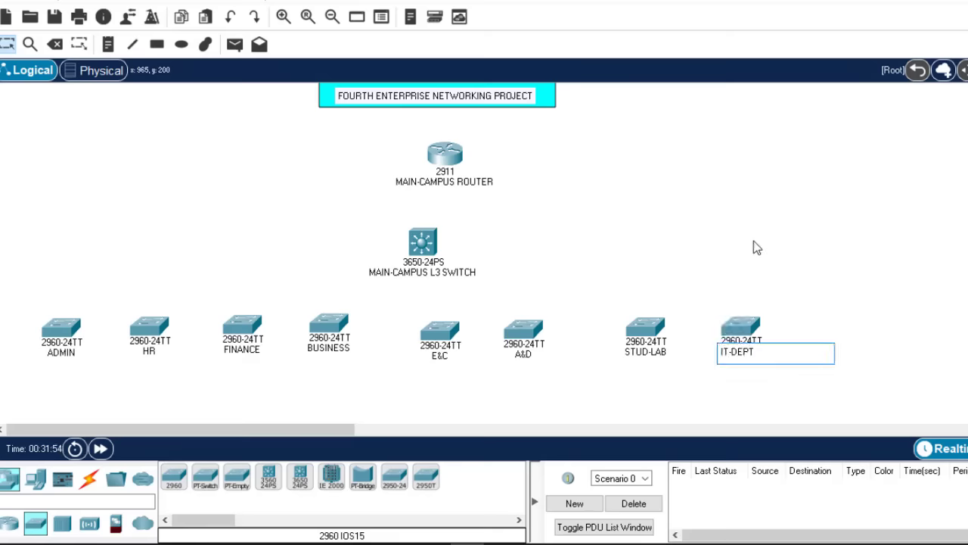
click(754, 240)
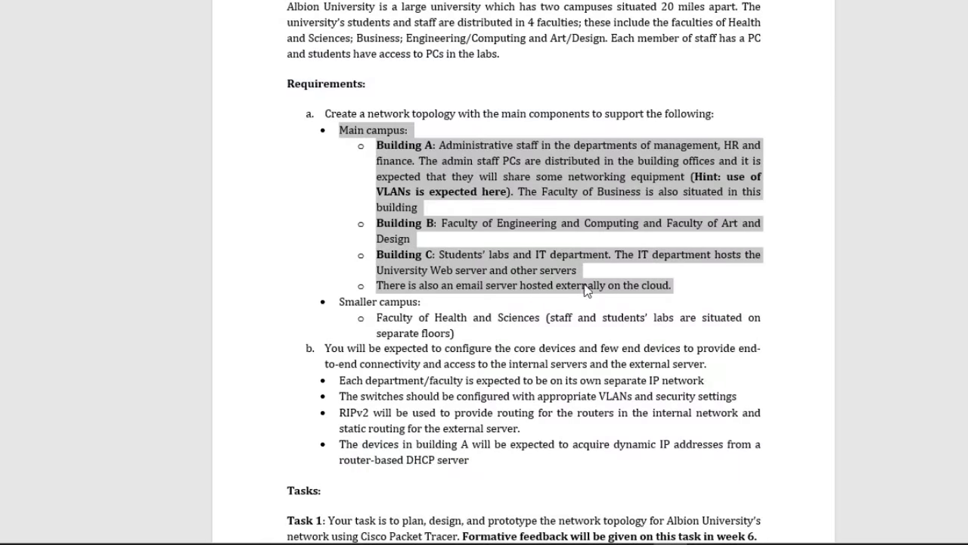
Switch to the project brief in Word and highlight the requirement about the externally hosted email server.
click(686, 280)
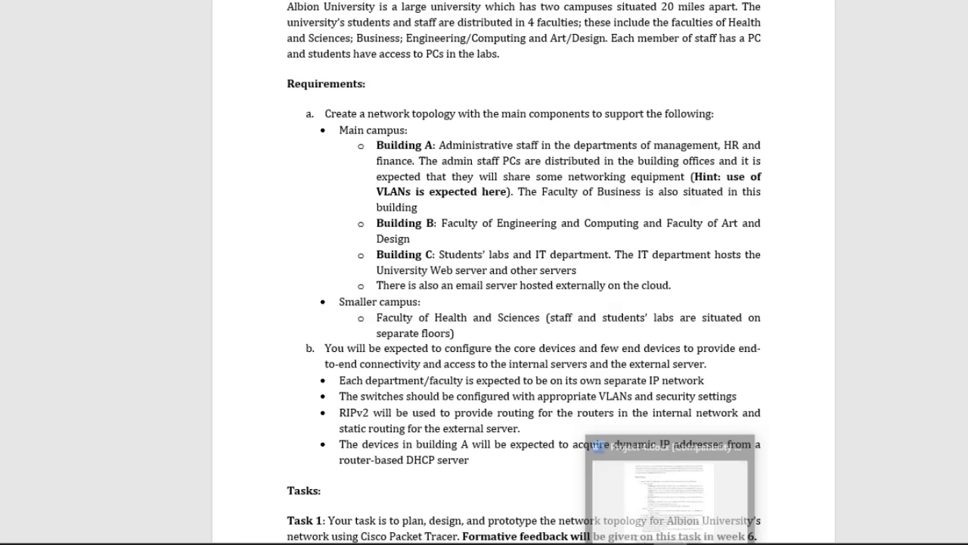
mouse_move(599, 544)
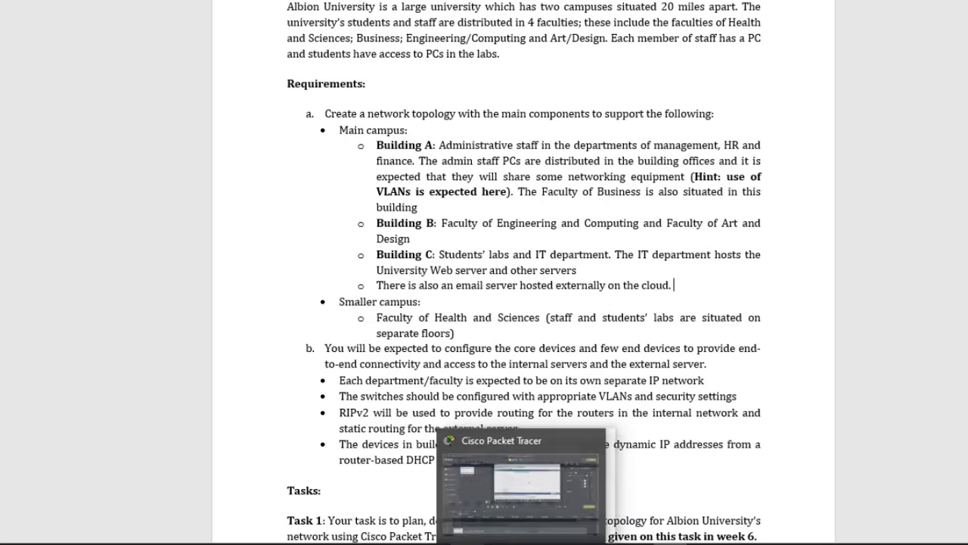
click(422, 544)
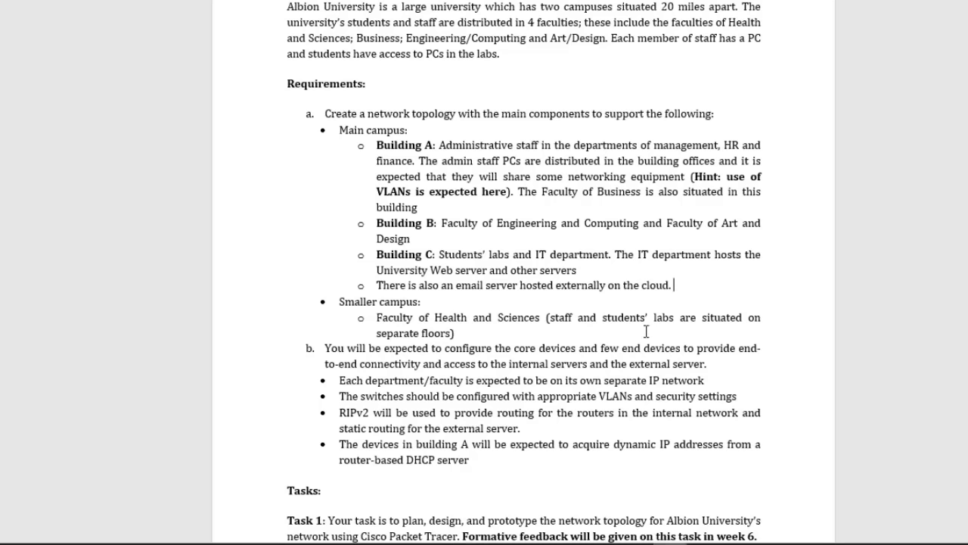
drag(672, 285, 435, 284)
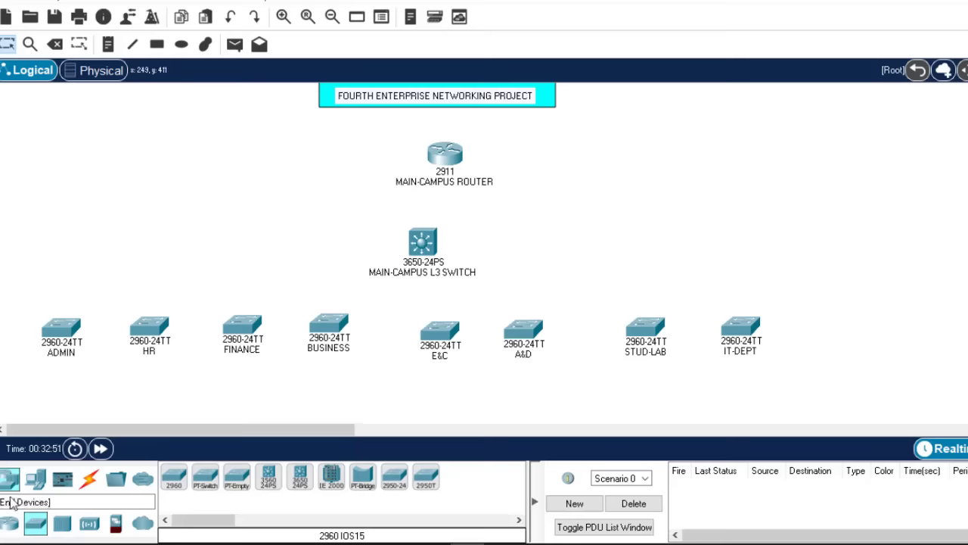
In Packet Tracer, add a 2911 router to the left of the main campus router and rename it CLOUD.
click(10, 523)
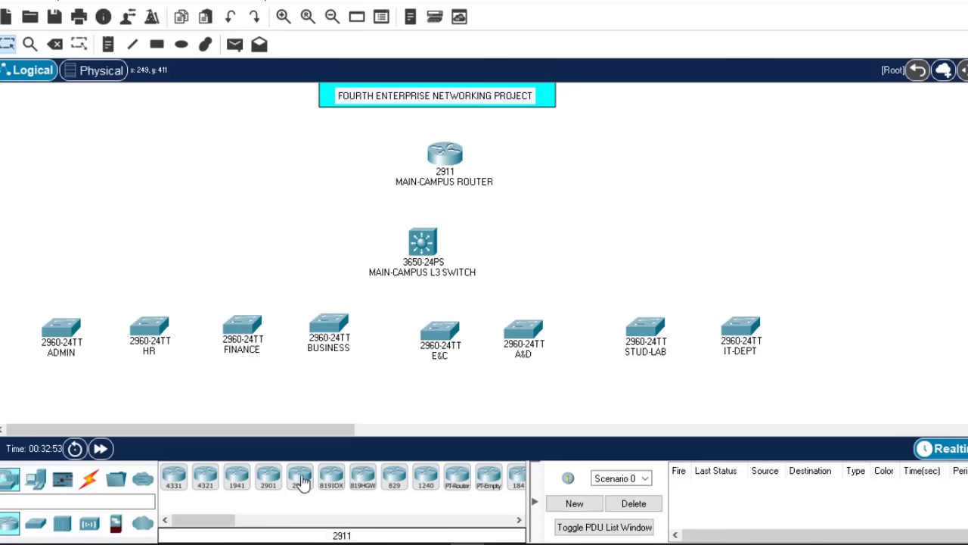
drag(300, 478, 251, 144)
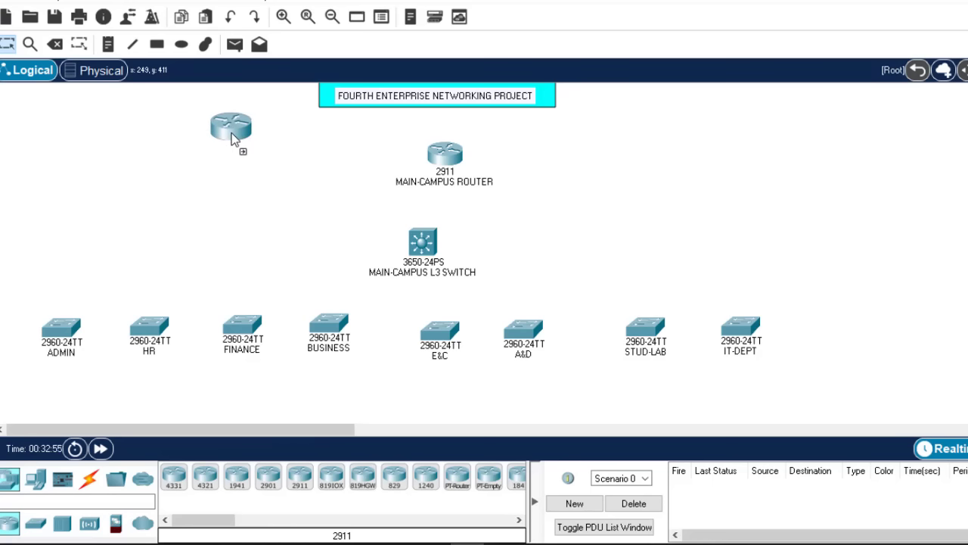
click(234, 144)
click(236, 162)
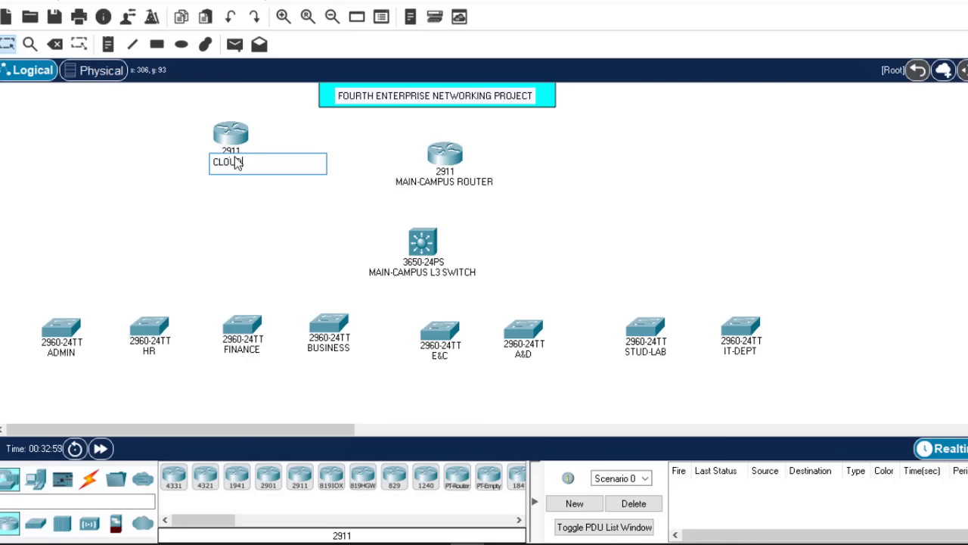
click(207, 205)
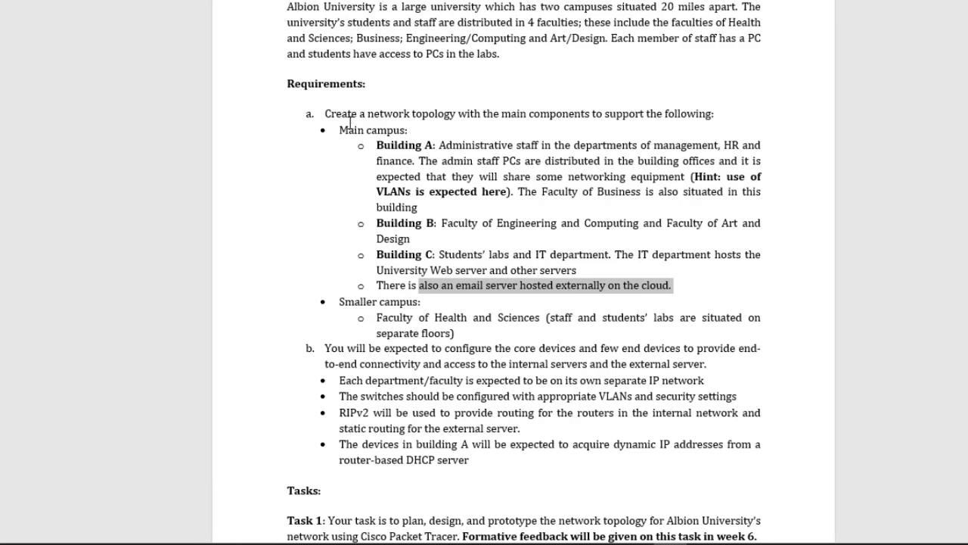
Review the main campus requirements in the Word project brief against the devices placed in the topology.
drag(350, 123, 596, 285)
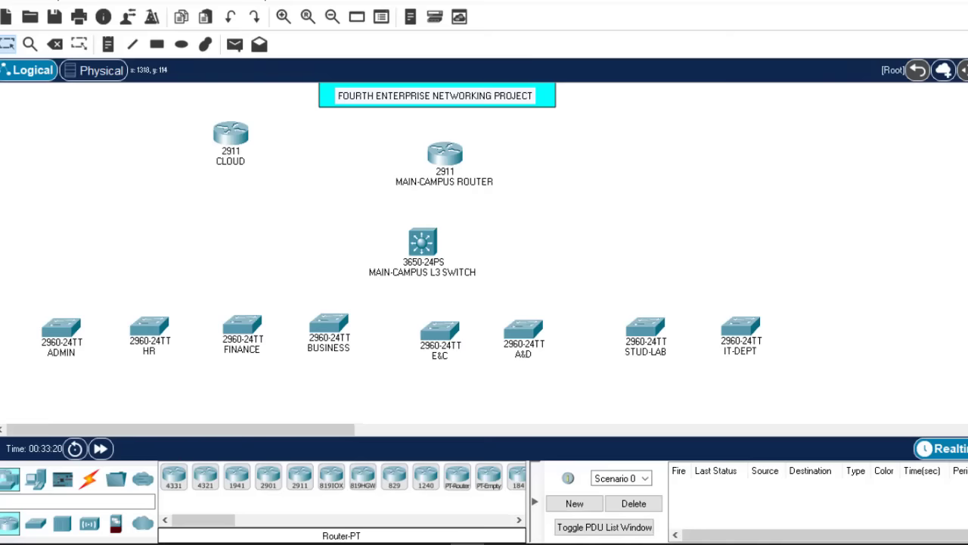
scroll(401, 249, down, 2)
scroll(401, 250, up, 1)
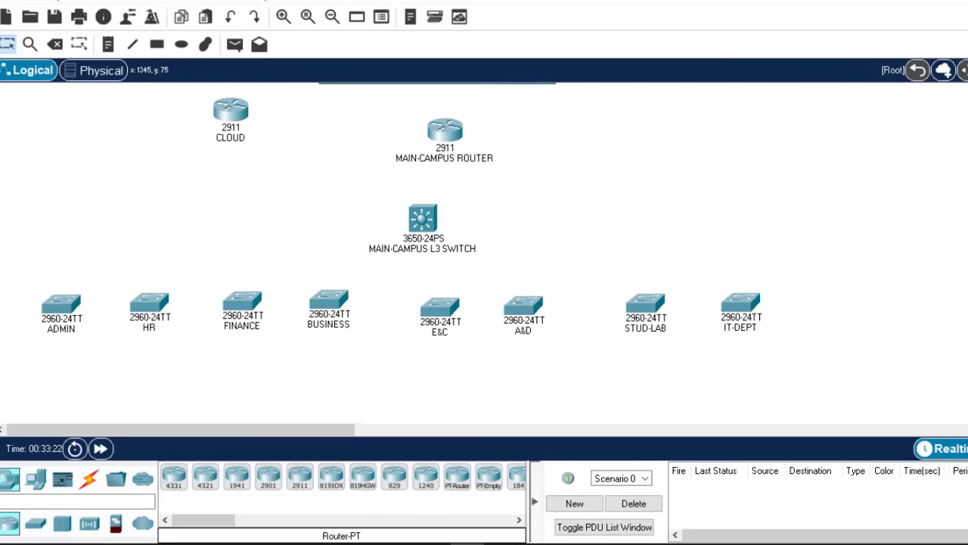
scroll(401, 250, down, 2)
scroll(401, 250, up, 2)
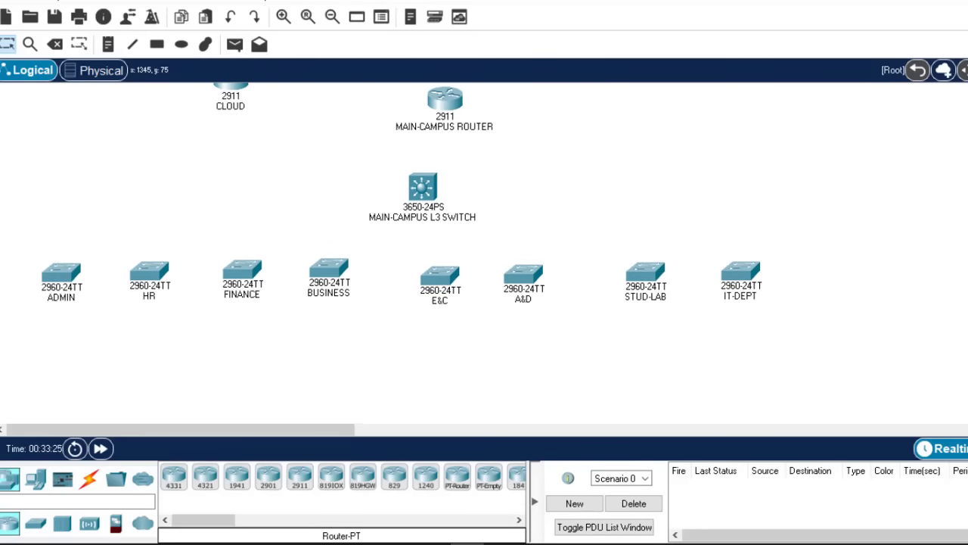
scroll(401, 250, down, 1)
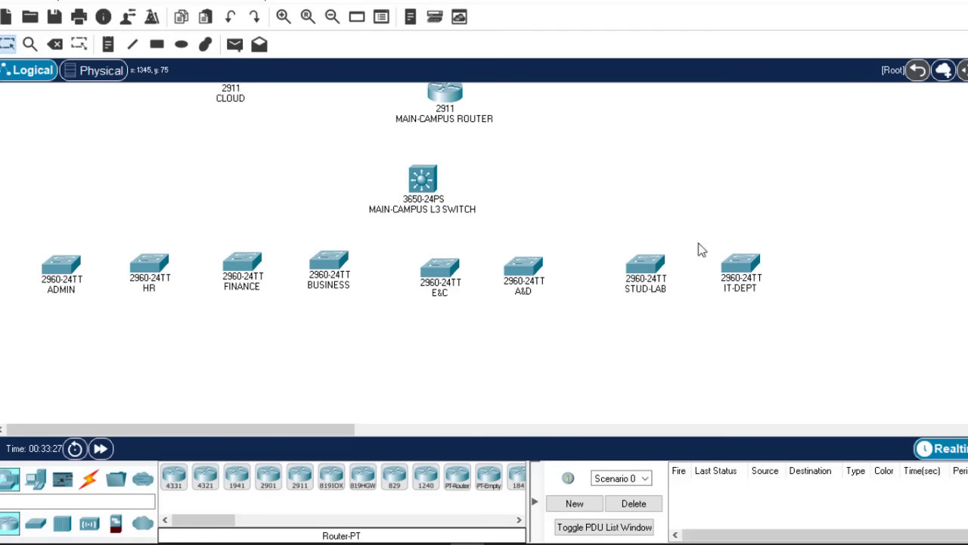
Add a PC and a printer below the ADMIN switch and move both up closer to it.
click(35, 479)
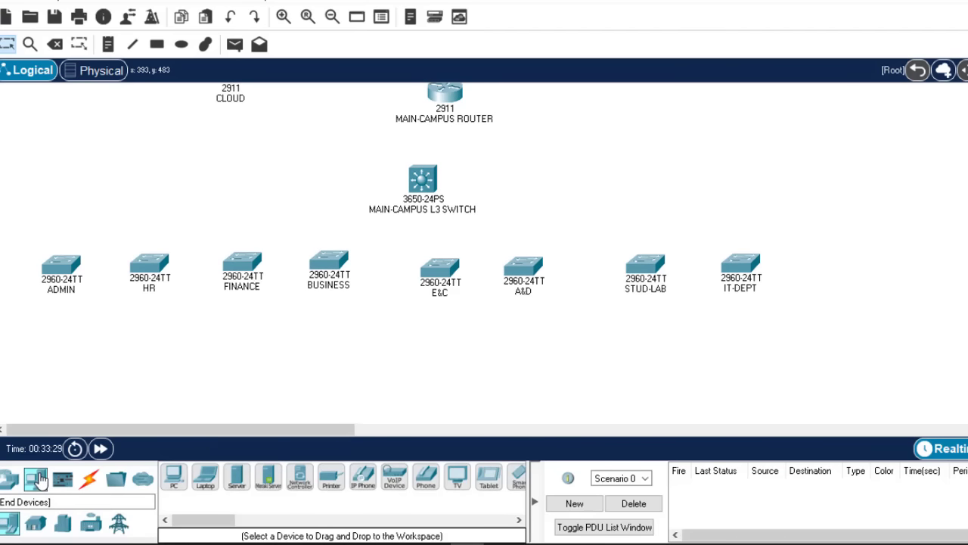
click(173, 476)
click(62, 379)
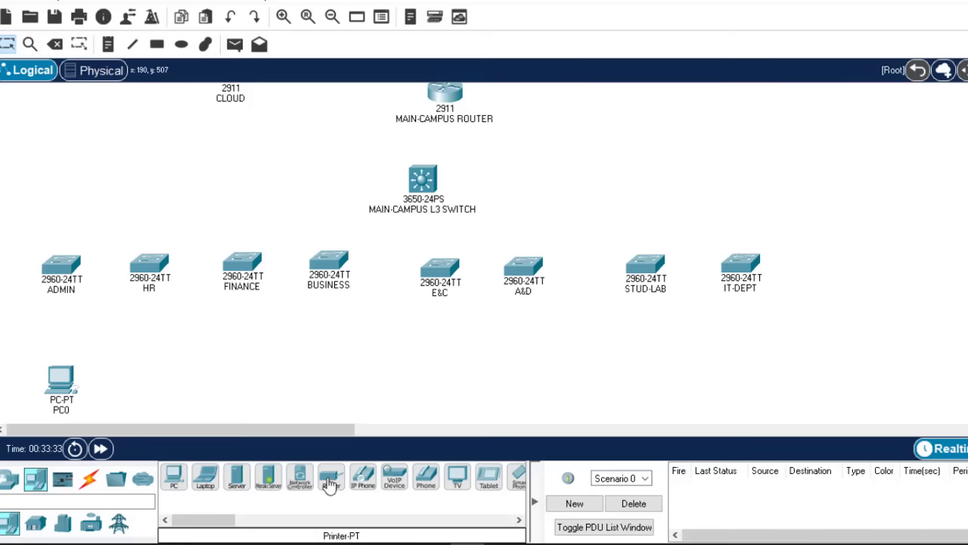
scroll(424, 250, down, 3)
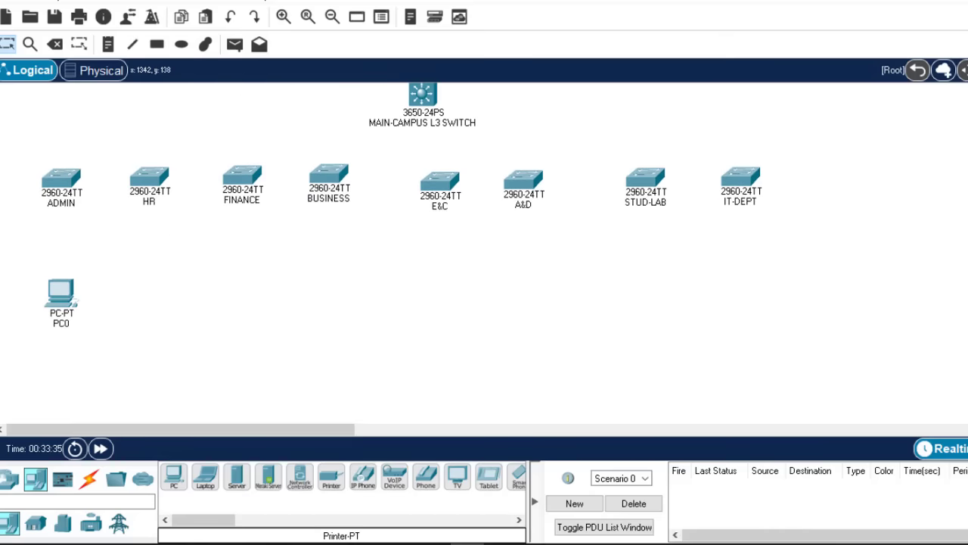
click(338, 488)
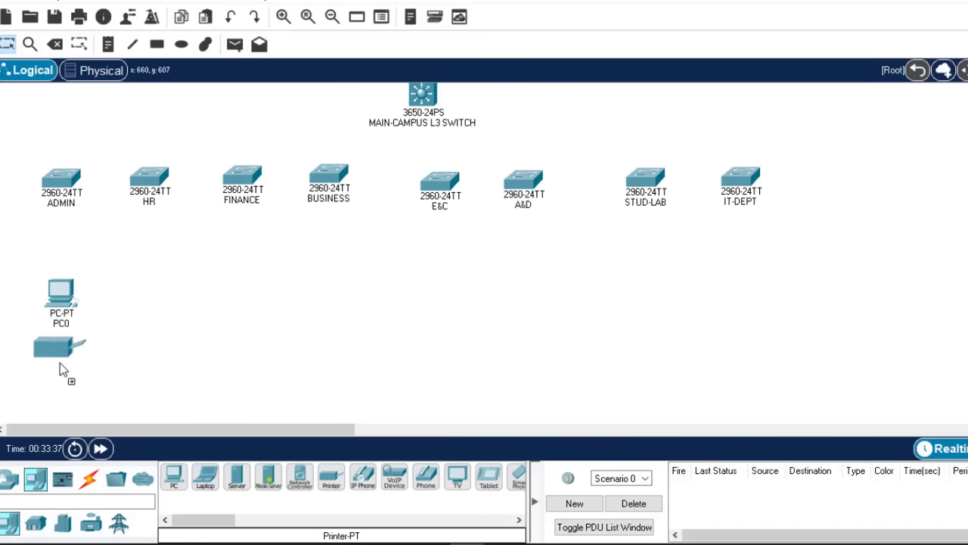
click(60, 365)
drag(64, 322, 68, 301)
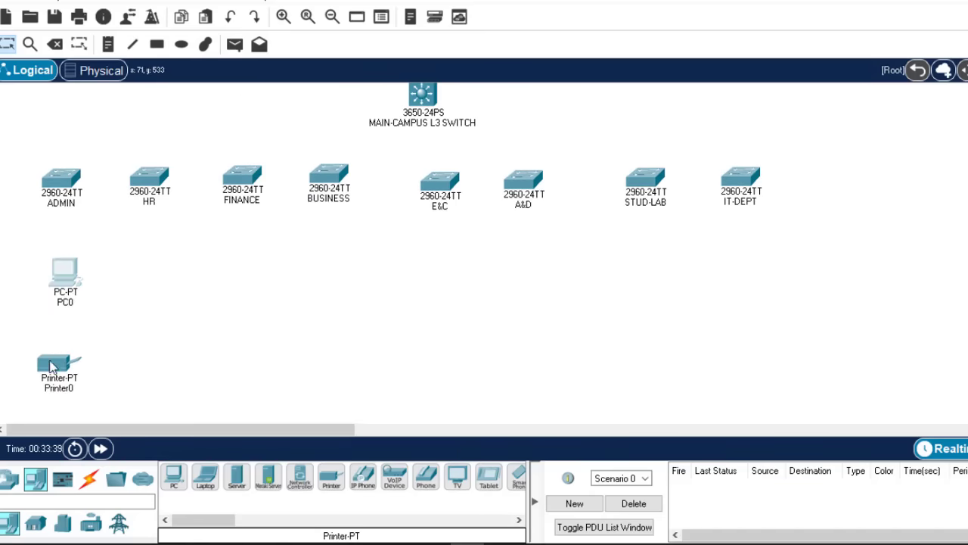
drag(51, 366, 40, 327)
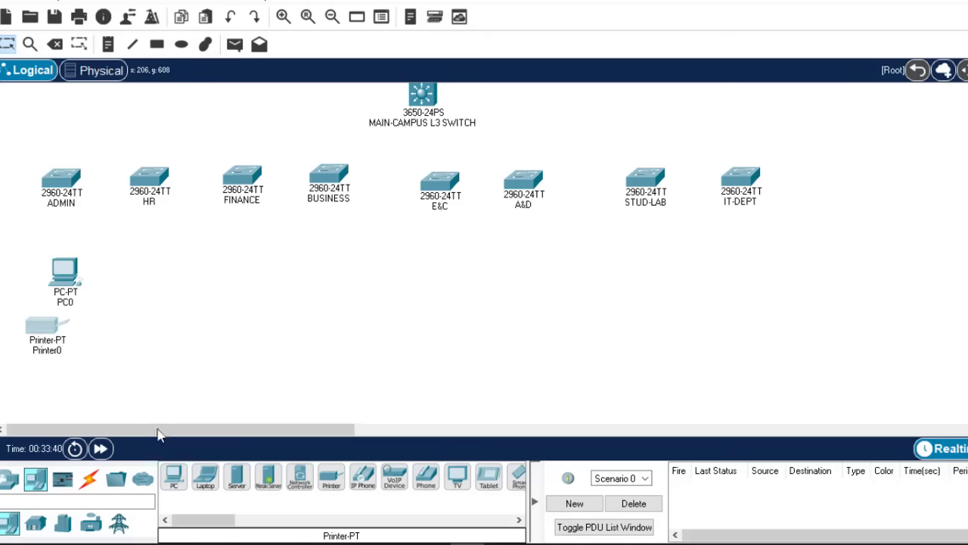
Add a PC with a printer beneath it below each of the HR and FINANCE switches.
click(174, 477)
click(147, 280)
click(330, 476)
click(162, 363)
drag(162, 363, 156, 339)
click(174, 476)
click(238, 284)
click(331, 476)
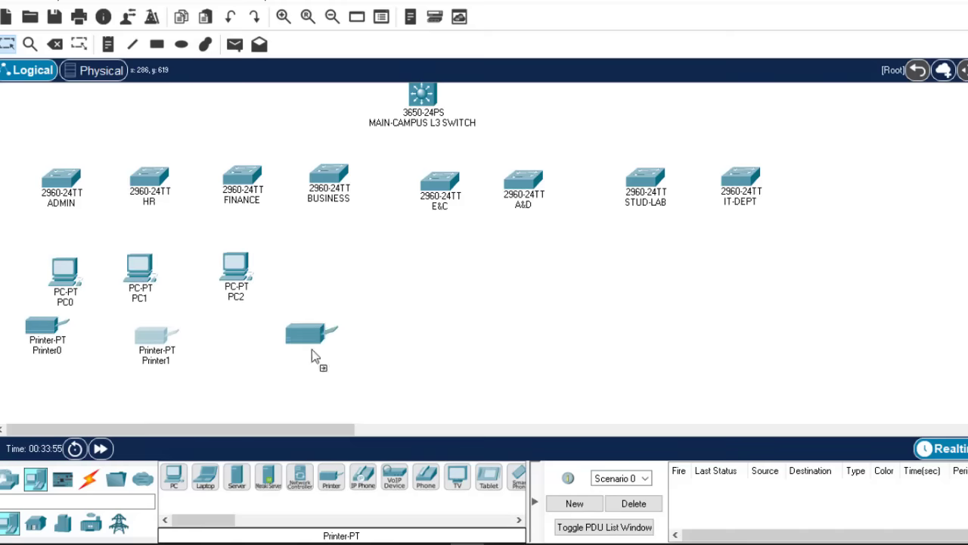
click(257, 354)
Add a PC with a printer beneath it below each of the BUSINESS and E&C switches.
click(173, 477)
click(332, 277)
click(330, 477)
click(352, 369)
click(173, 477)
click(442, 280)
click(331, 476)
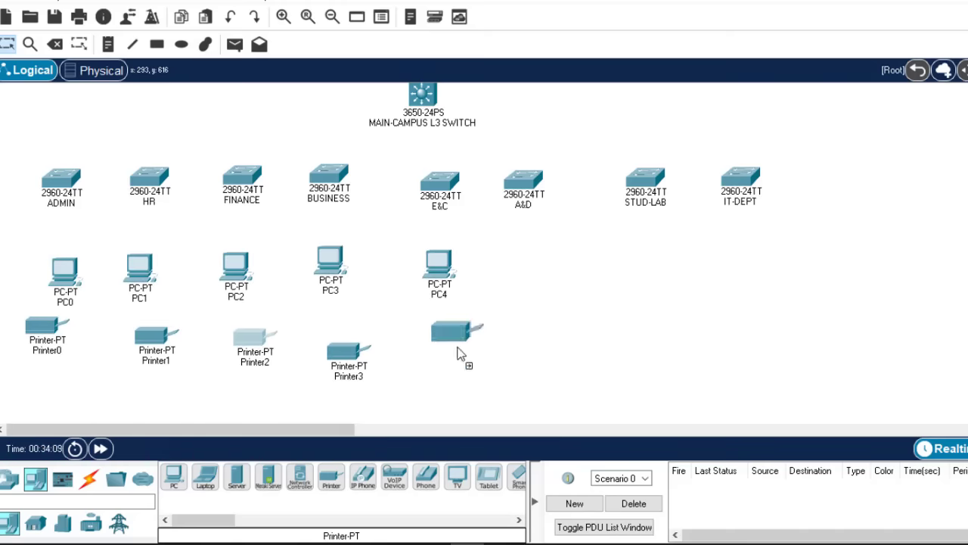
click(458, 354)
Add a PC with a printer beneath it below each of the A&D and STUD-LAB switches.
click(173, 477)
click(529, 269)
click(330, 477)
click(542, 358)
click(173, 477)
click(649, 274)
click(651, 350)
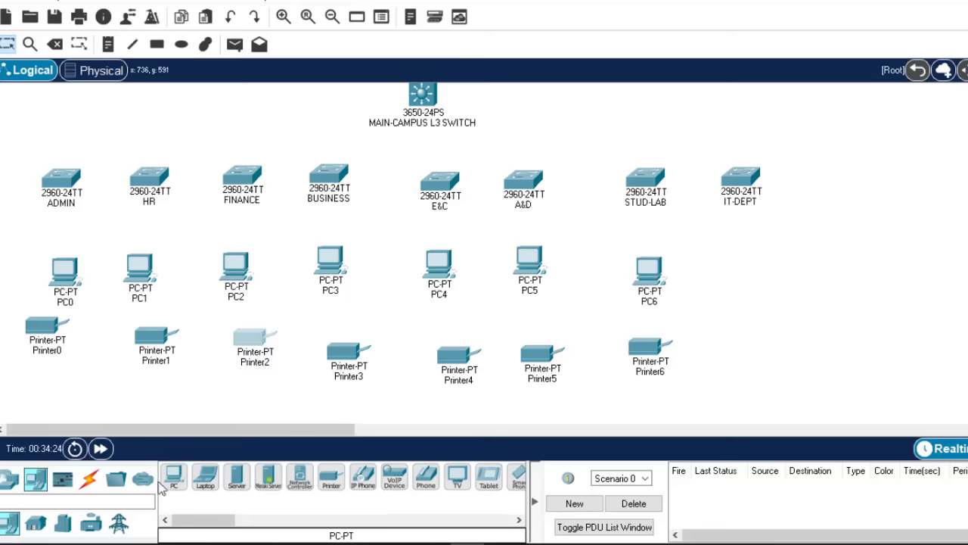
Add a PC and two servers below the IT-DEPT switch.
click(173, 477)
click(763, 280)
click(237, 476)
click(817, 306)
click(236, 477)
click(785, 331)
Rename the lower server WEB SERVER and the one to its right FTP SERVER.
click(785, 368)
text(WEB)
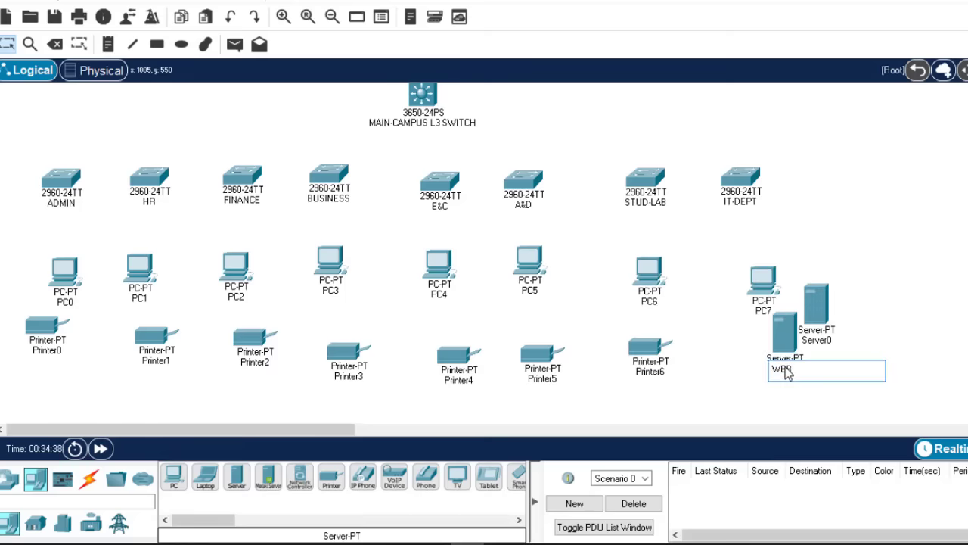
text( SERVER)
click(817, 340)
click(930, 277)
Add a server to the left of the CLOUD router and rename it EMAIL SERVER.
scroll(484, 250, up, 5)
click(237, 476)
click(54, 140)
click(55, 176)
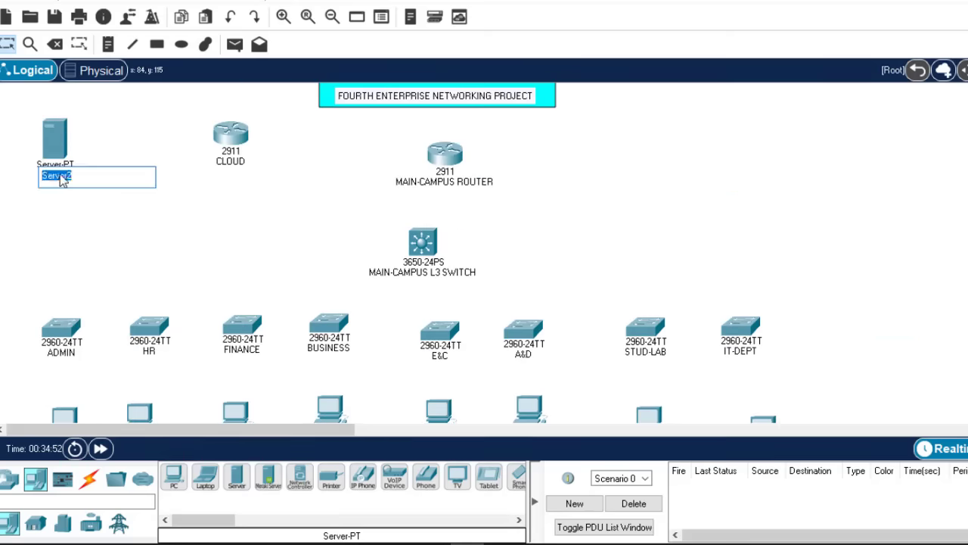
text(EMAIL SERVER)
click(592, 179)
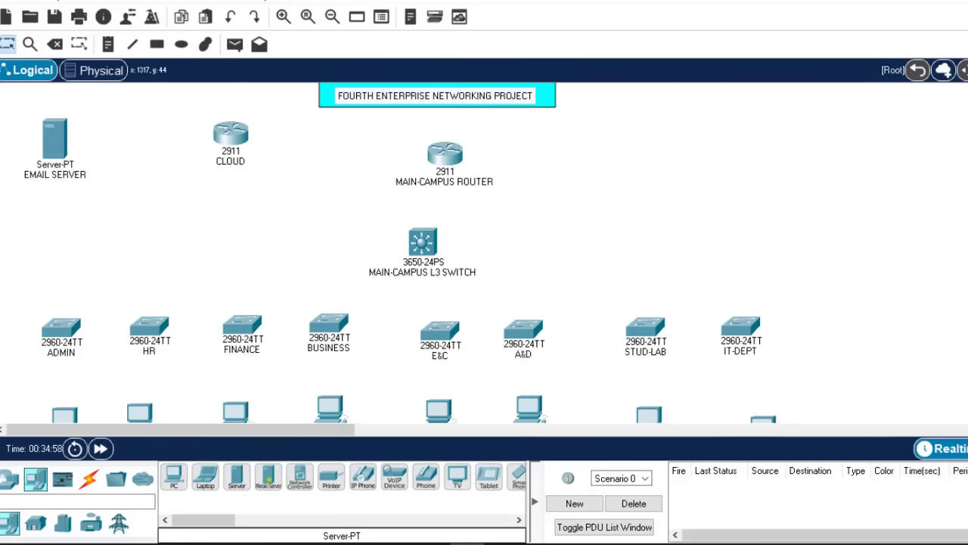
Move the FTP SERVER down and to the right, clear of the WEB SERVER.
scroll(484, 250, down, 5)
scroll(484, 250, up, 2)
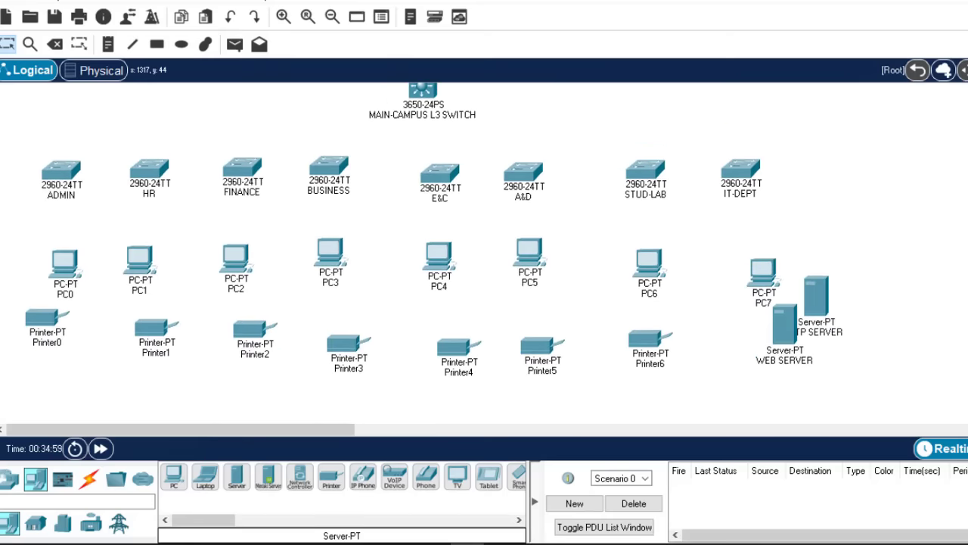
scroll(484, 250, up, 3)
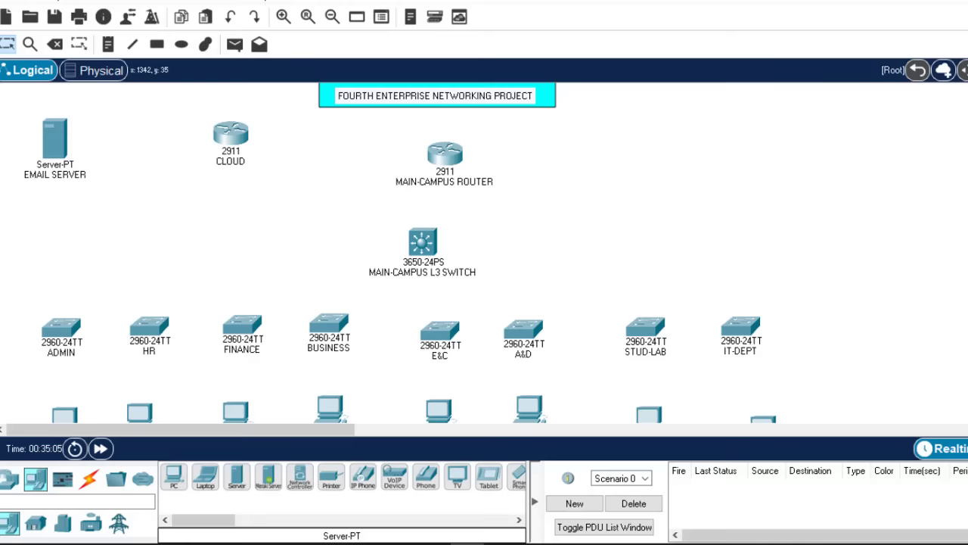
scroll(484, 250, down, 3)
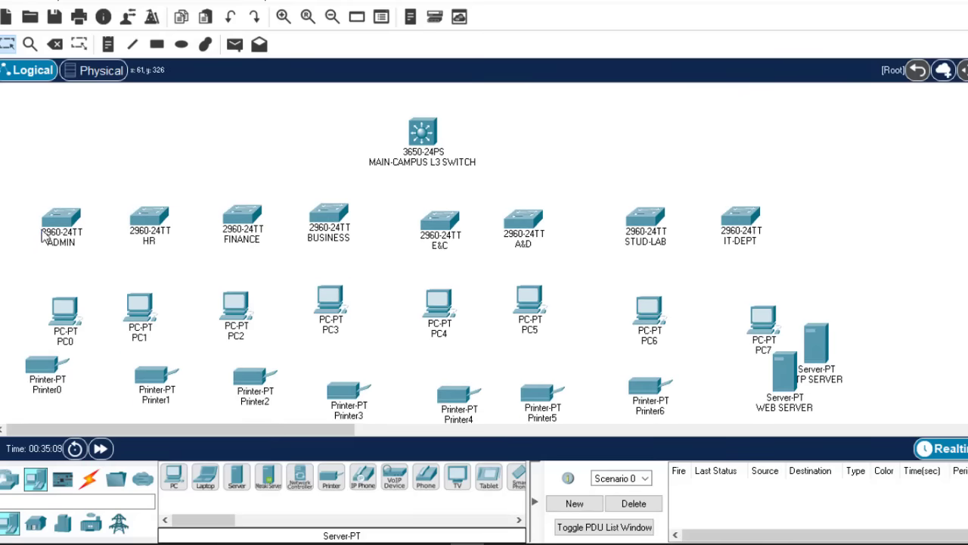
mouse_move(44, 237)
drag(819, 338, 843, 354)
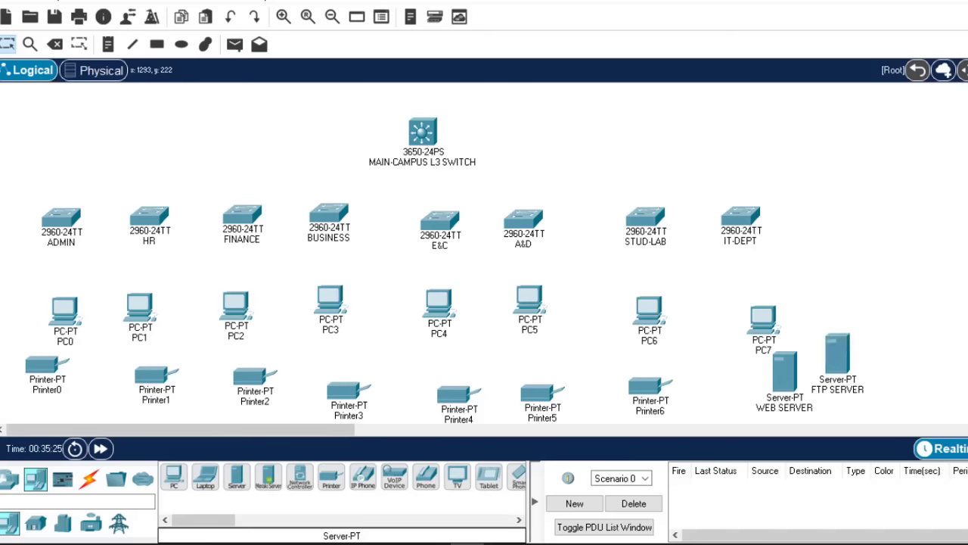
scroll(484, 250, up, 3)
scroll(484, 249, down, 1)
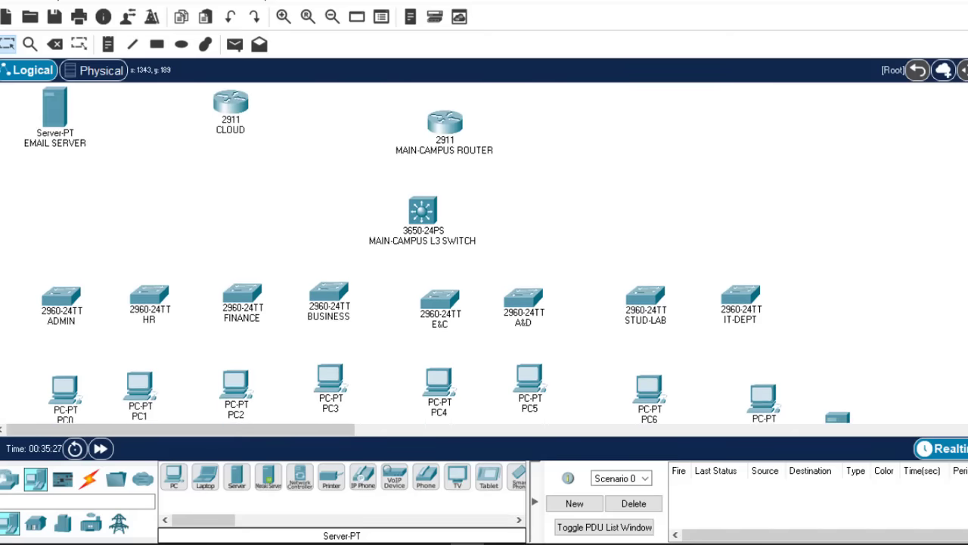
scroll(484, 250, up, 1)
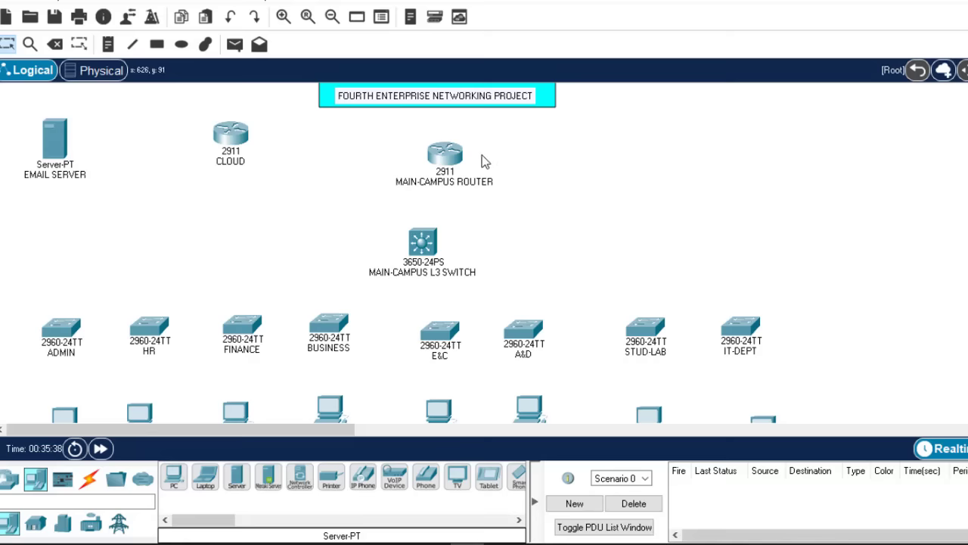
click(101, 485)
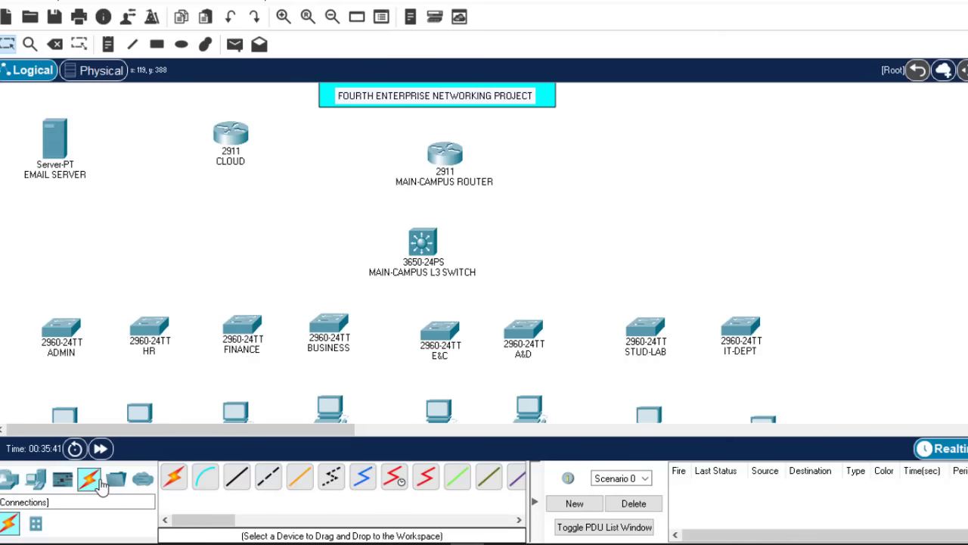
click(394, 479)
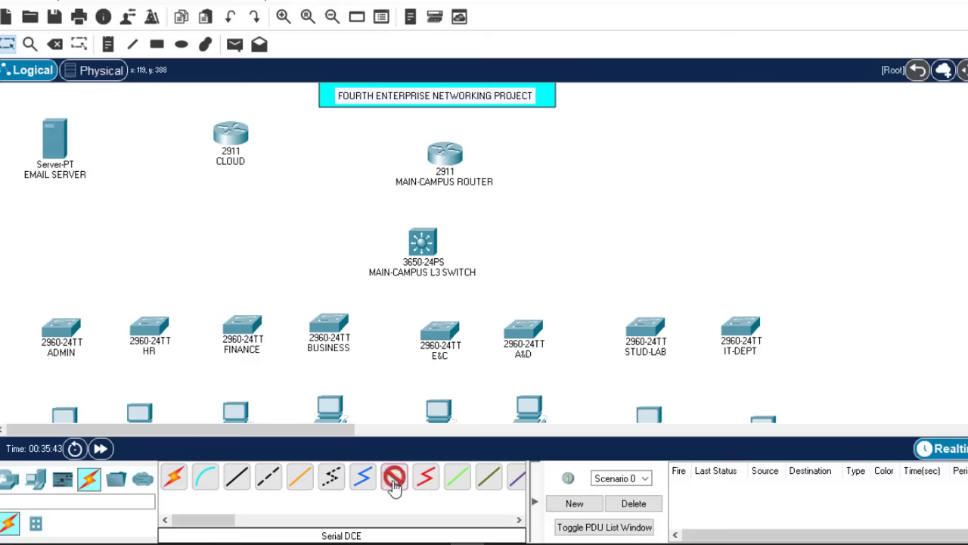
click(449, 156)
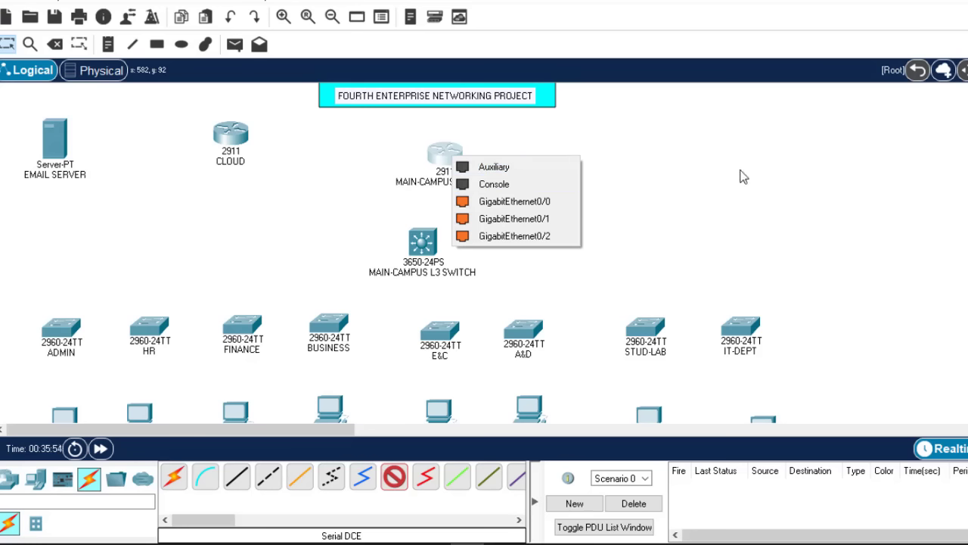
click(804, 169)
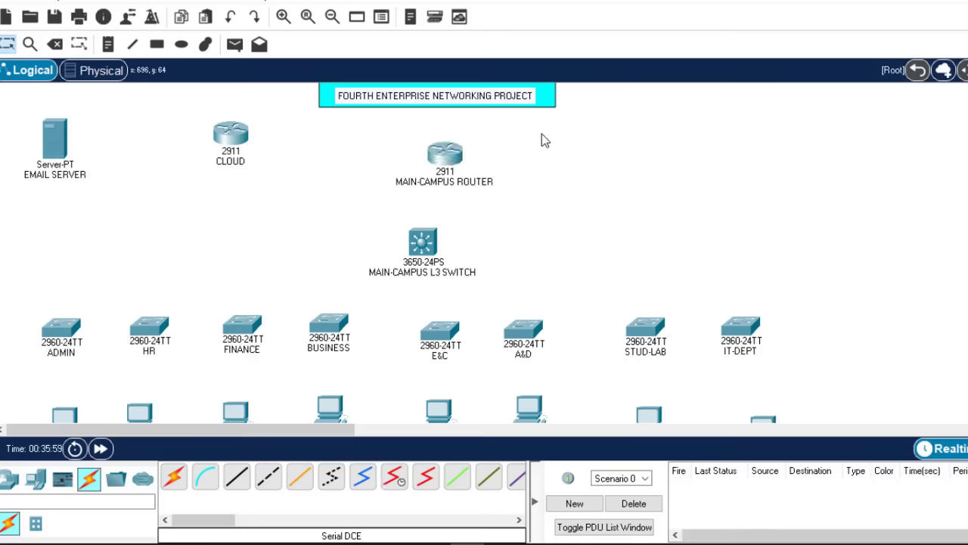
Install an HWIC-2T serial module in the MAIN-CAMPUS ROUTER and switch the router's power back on.
click(445, 154)
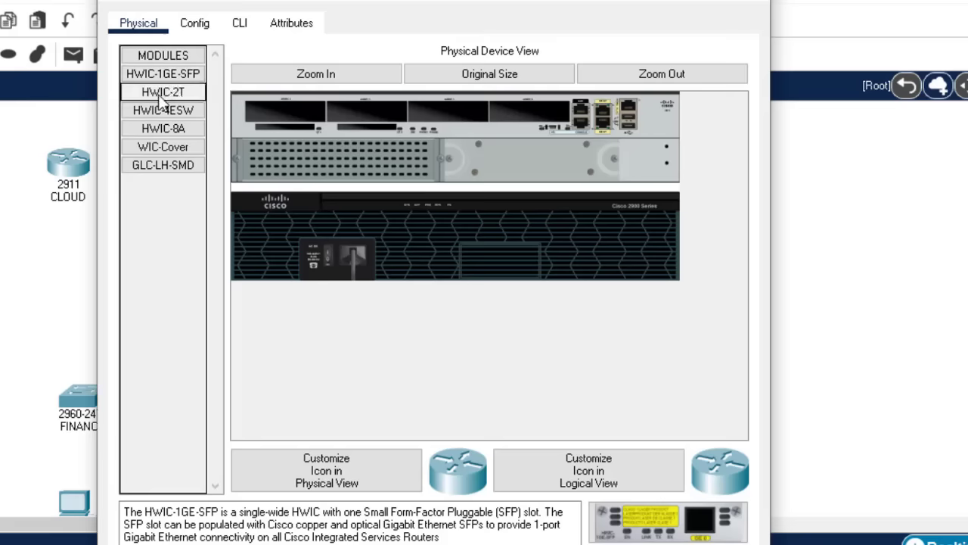
drag(161, 102, 445, 109)
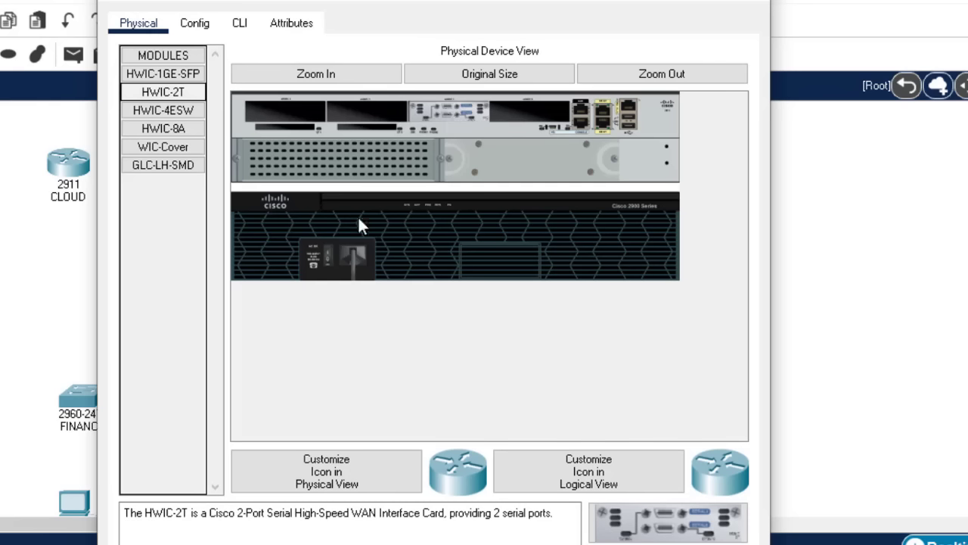
click(328, 257)
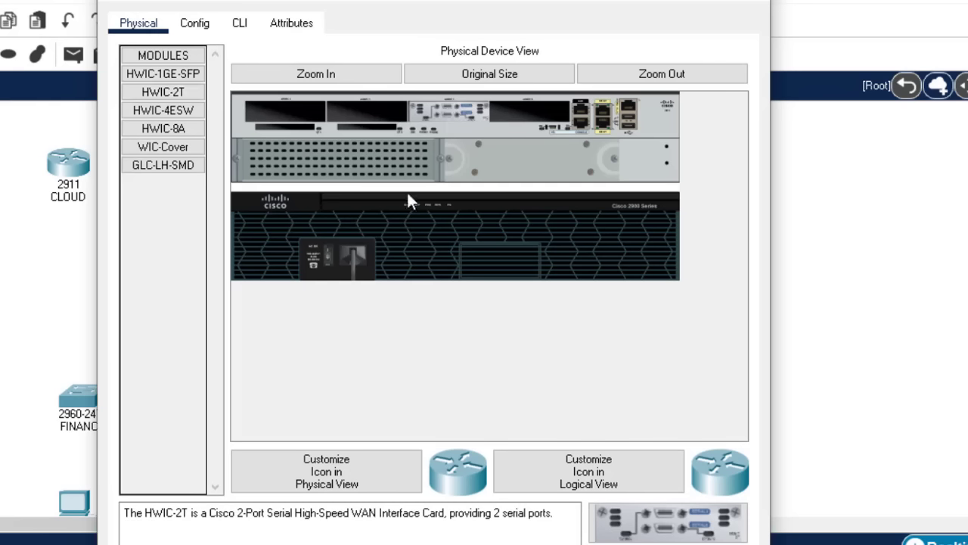
click(745, 2)
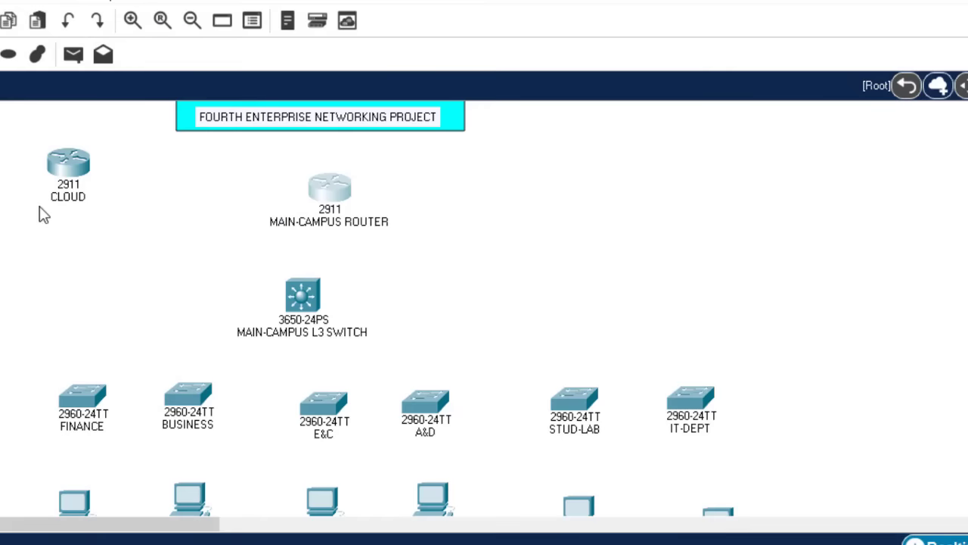
Install an HWIC-2T serial module in the CLOUD router and switch that router's power back on.
click(65, 169)
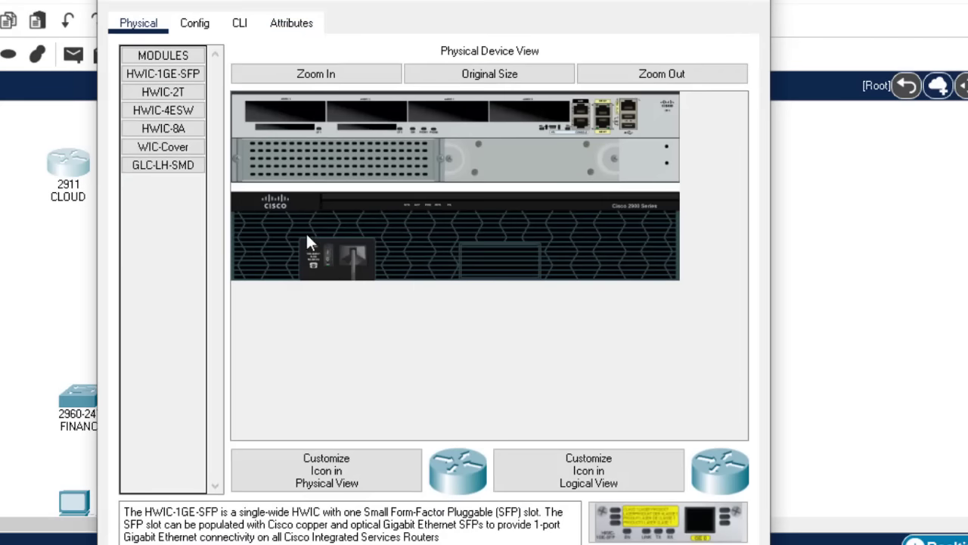
drag(163, 93, 452, 105)
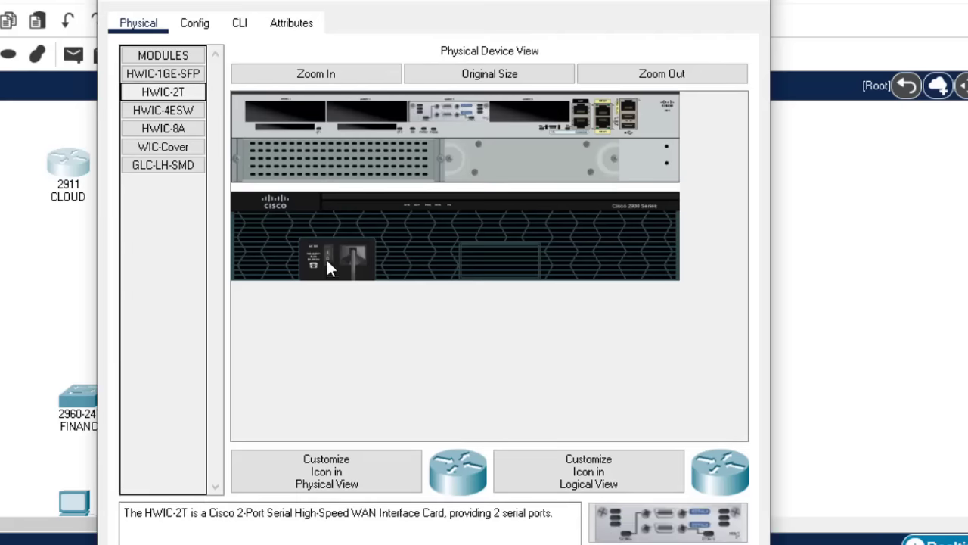
click(350, 260)
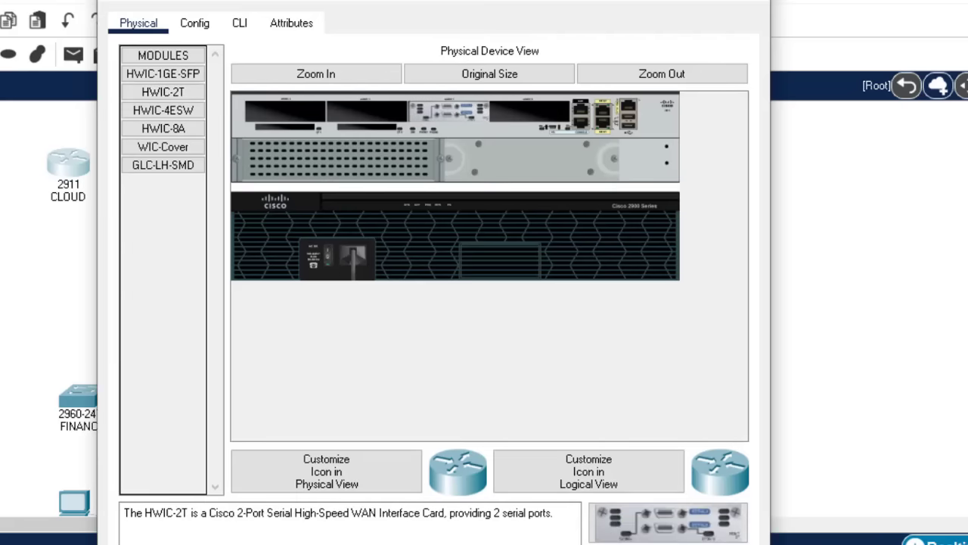
click(749, 2)
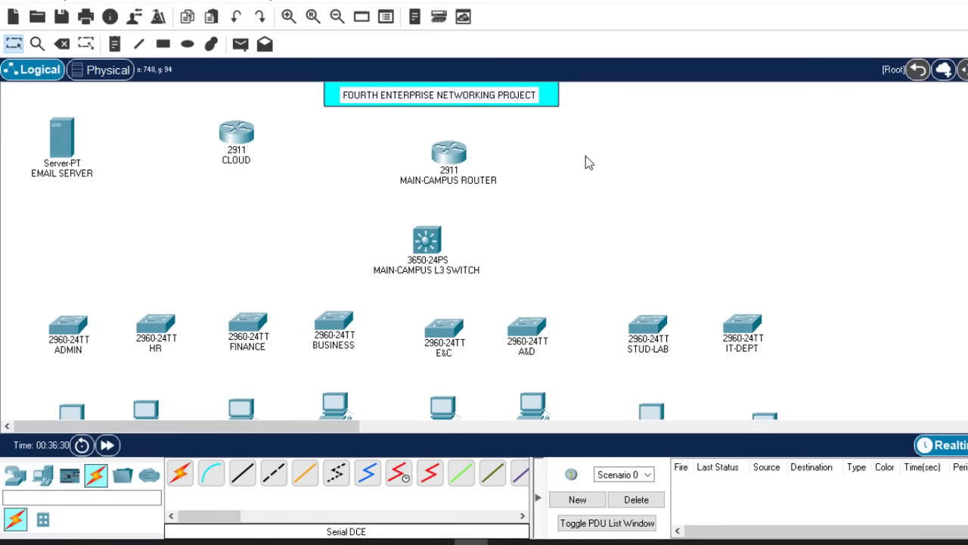
Connect Serial0/1/0 of the MAIN-CAMPUS ROUTER to Serial0/1/0 of the CLOUD router with a Serial DCE cable.
click(406, 477)
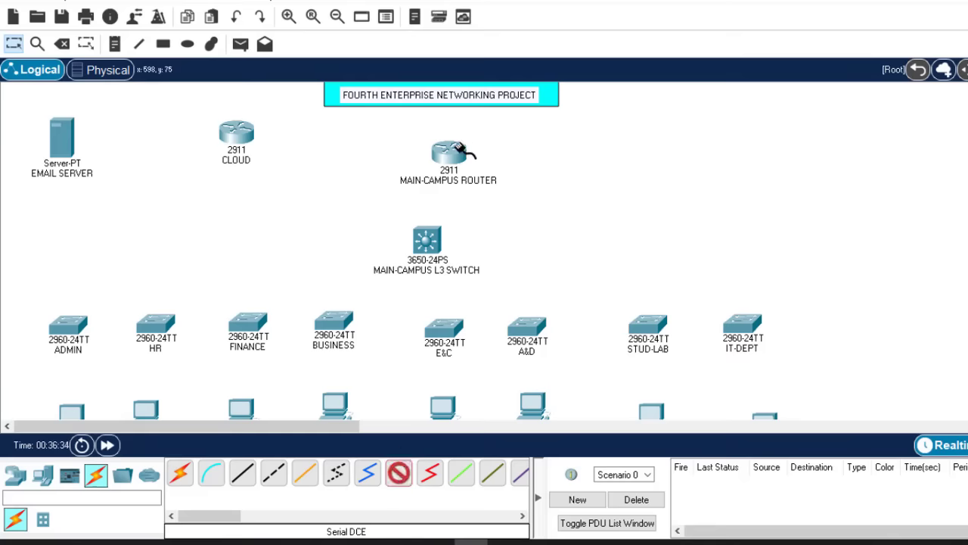
click(456, 154)
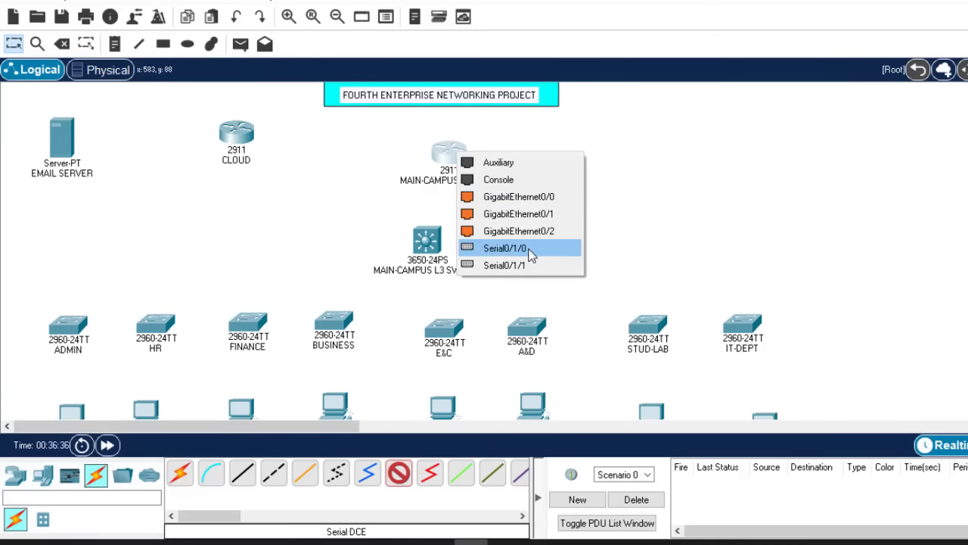
click(504, 248)
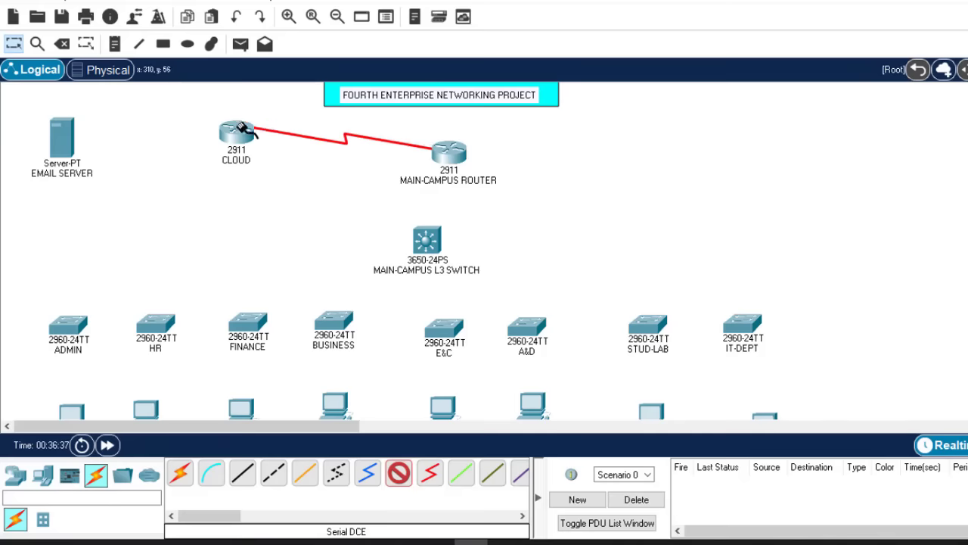
click(237, 134)
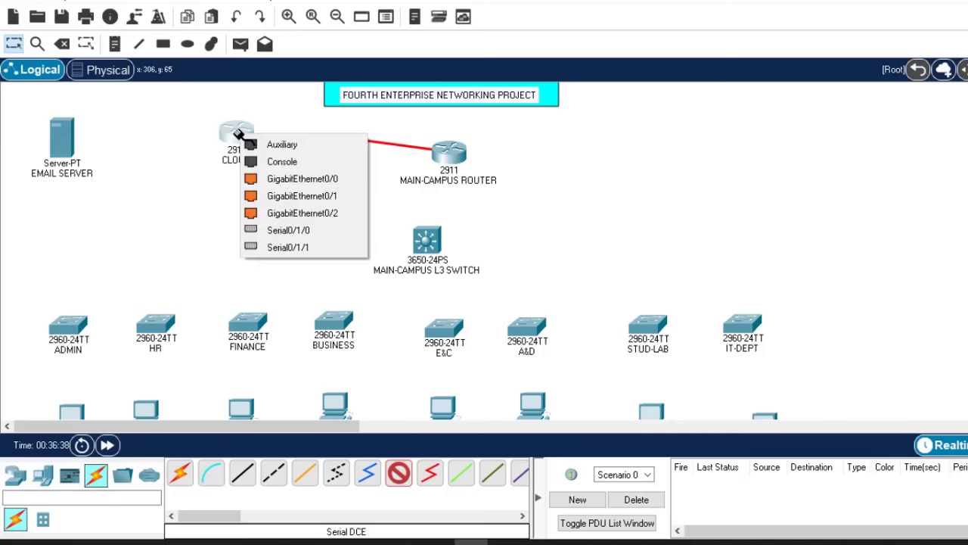
click(299, 231)
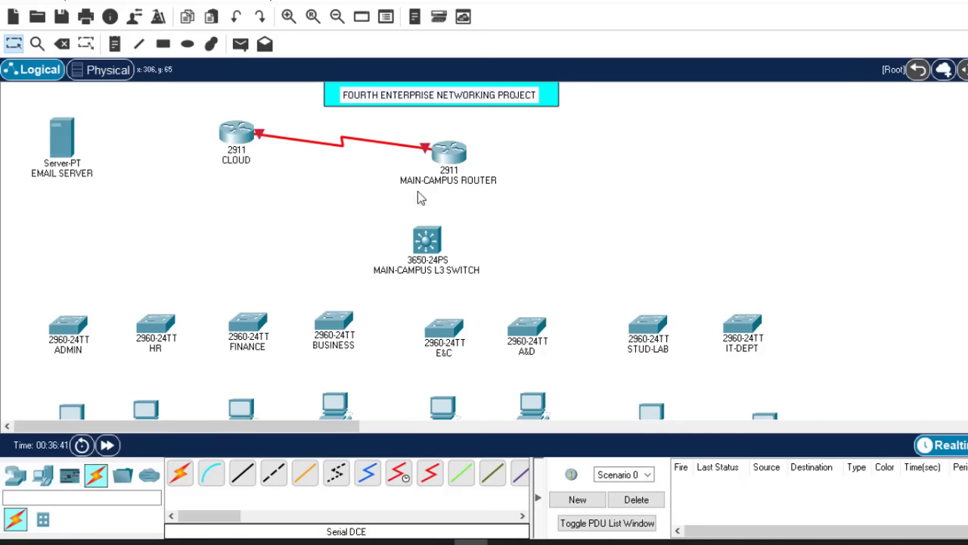
Connect the MAIN-CAMPUS ROUTER to the MAIN-CAMPUS L3 SWITCH using the automatic connection type.
scroll(314, 409, down, 3)
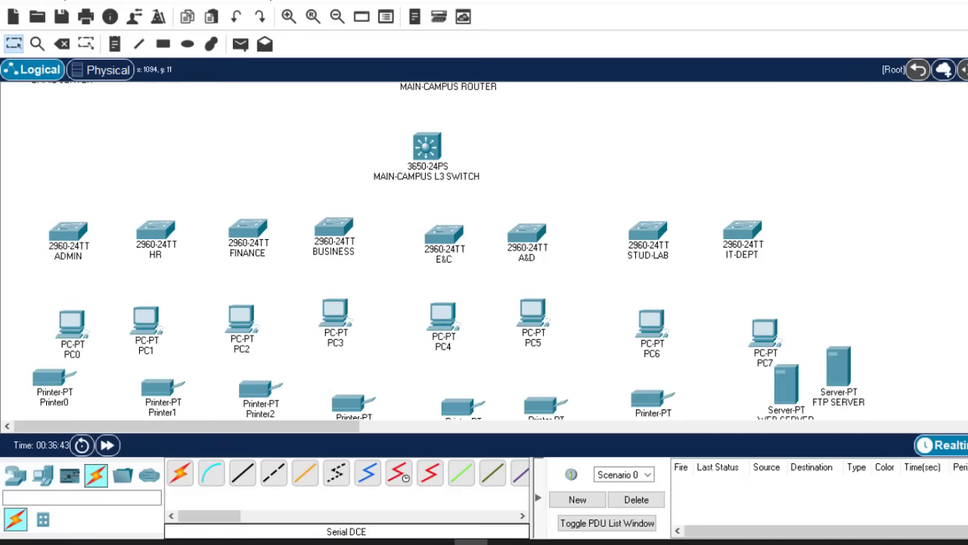
scroll(314, 408, up, 2)
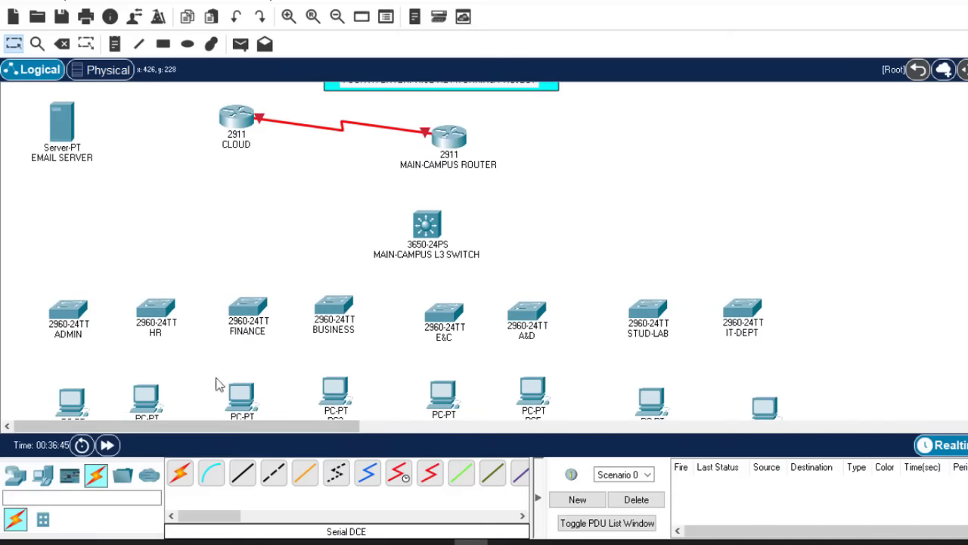
click(183, 472)
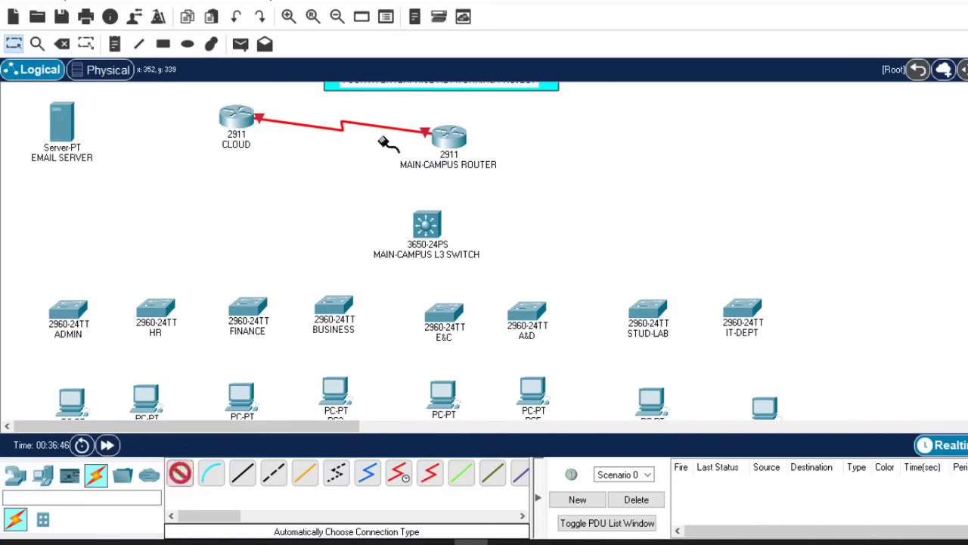
click(451, 136)
click(431, 227)
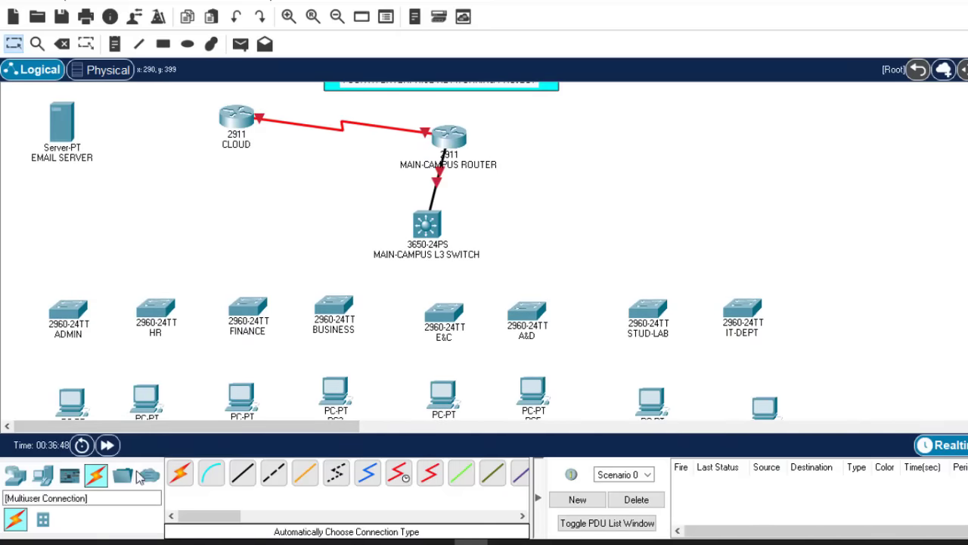
Connect the CLOUD router to the EMAIL SERVER using the automatic connection type.
click(182, 475)
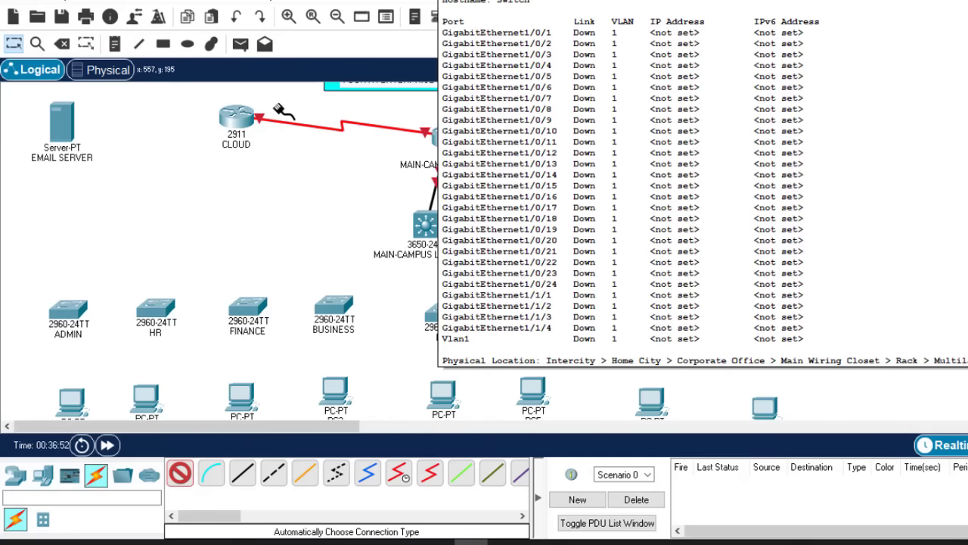
click(236, 115)
click(62, 121)
Connect the MAIN-CAMPUS L3 SWITCH to the ADMIN, HR, FINANCE and BUSINESS switches with automatic connections.
click(426, 225)
click(57, 326)
click(426, 225)
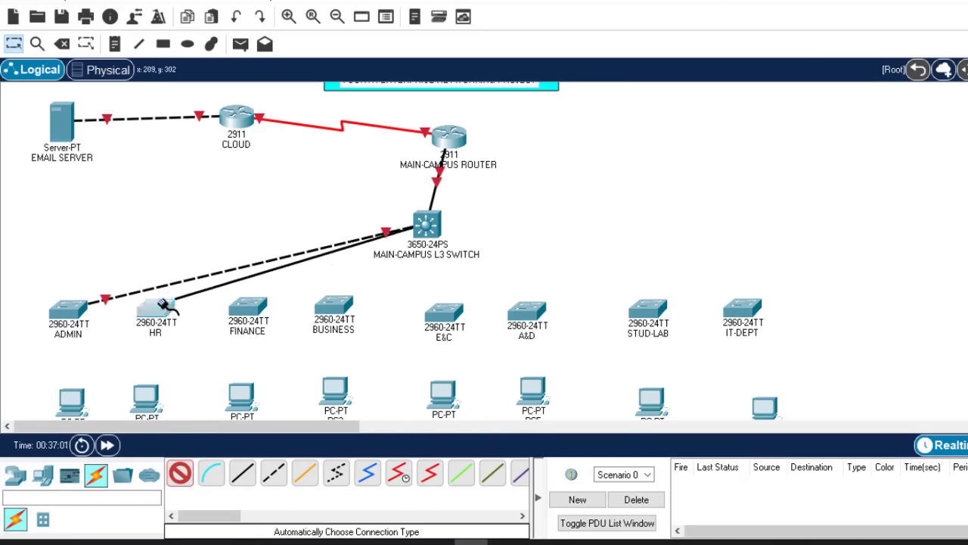
click(156, 307)
click(426, 225)
click(247, 307)
click(426, 225)
click(334, 304)
Connect the MAIN-CAMPUS L3 SWITCH to the E&C, A&D, STUD-LAB and IT-DEPT switches with automatic connections.
click(444, 312)
click(426, 225)
click(527, 310)
click(426, 225)
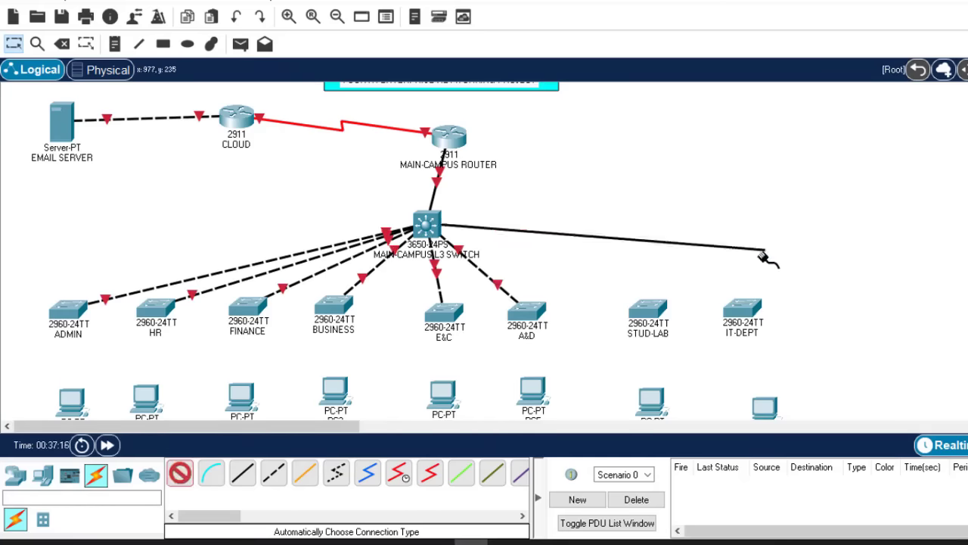
click(647, 311)
click(426, 224)
click(743, 310)
Connect Printer0 and PC0 to the ADMIN switch with automatic connections.
scroll(378, 303, down, 3)
click(53, 301)
click(68, 154)
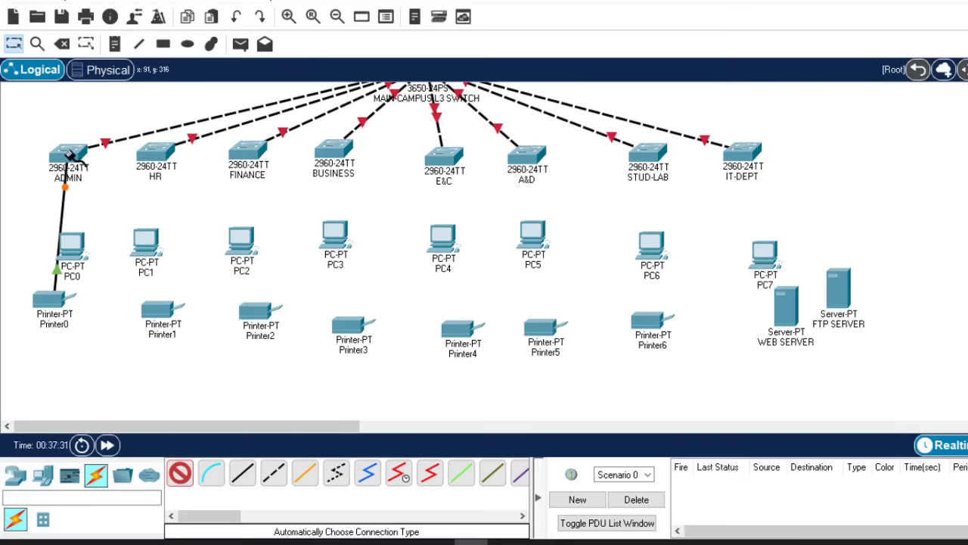
click(71, 245)
click(68, 153)
Connect PC1 and Printer1 to the HR switch, and PC2 and Printer2 to the FINANCE switch.
click(146, 240)
click(156, 153)
click(159, 309)
click(155, 153)
click(260, 312)
click(247, 151)
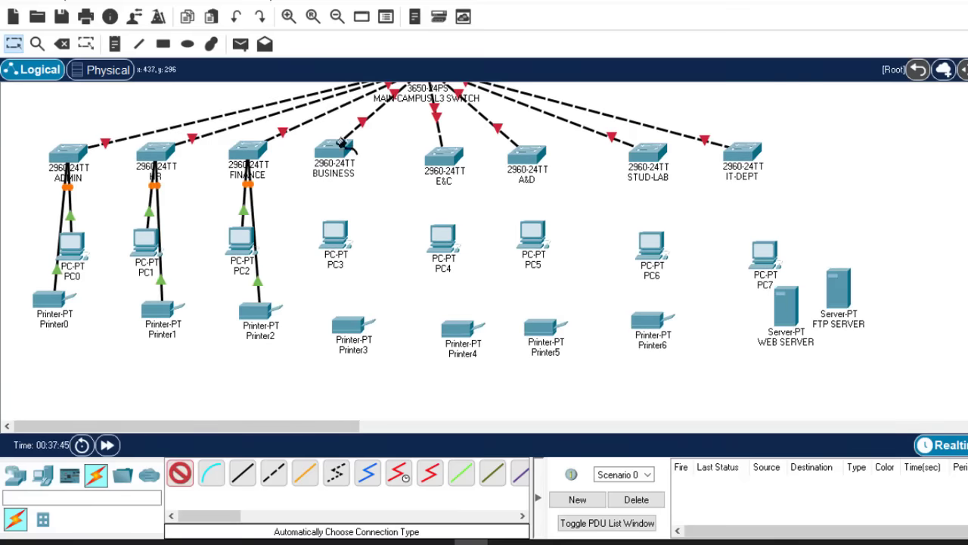
Connect PC3 and Printer3 to the BUSINESS switch, and PC4 and Printer4 to the E&C switch.
click(334, 230)
click(333, 150)
click(353, 325)
click(334, 149)
click(445, 156)
click(445, 241)
click(462, 327)
click(444, 157)
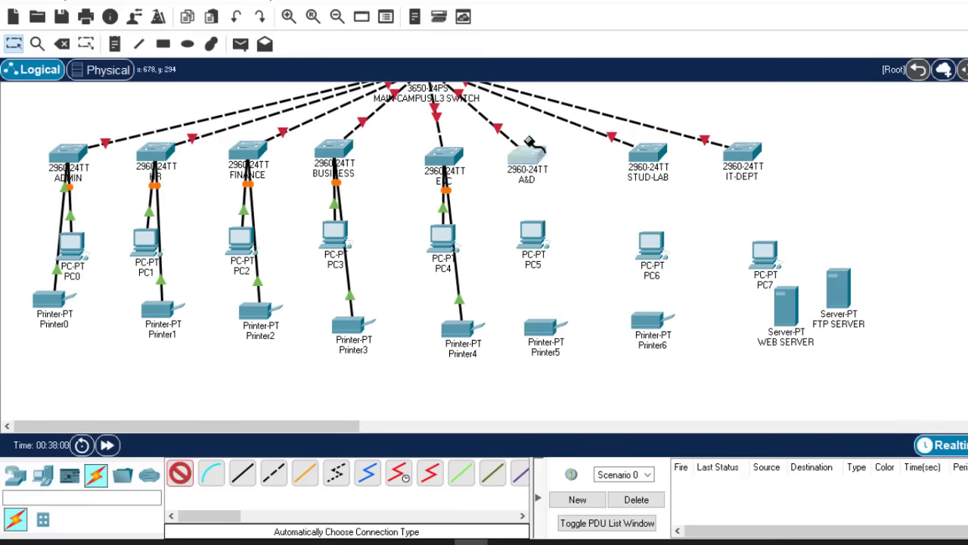
Connect PC5 and Printer5 to the A&D switch, and PC6 and Printer6 to the STUD-LAB switch.
click(527, 155)
click(533, 234)
click(527, 155)
click(545, 327)
click(648, 155)
click(651, 243)
click(652, 322)
click(648, 155)
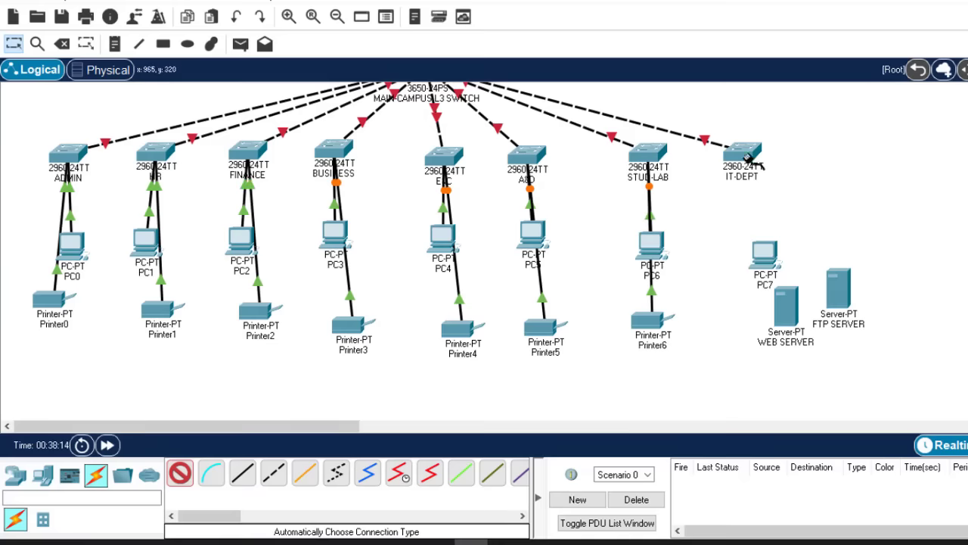
Connect PC7, the FTP SERVER and the WEB SERVER to the IT-DEPT switch with automatic connections.
click(742, 153)
click(765, 254)
click(743, 154)
click(838, 288)
click(742, 154)
click(786, 306)
Spread PC3 to PC6 sideways and move Printer3, Printer4 and Printer5 up to separate the overlapping cables.
drag(658, 250, 662, 255)
drag(534, 236, 562, 236)
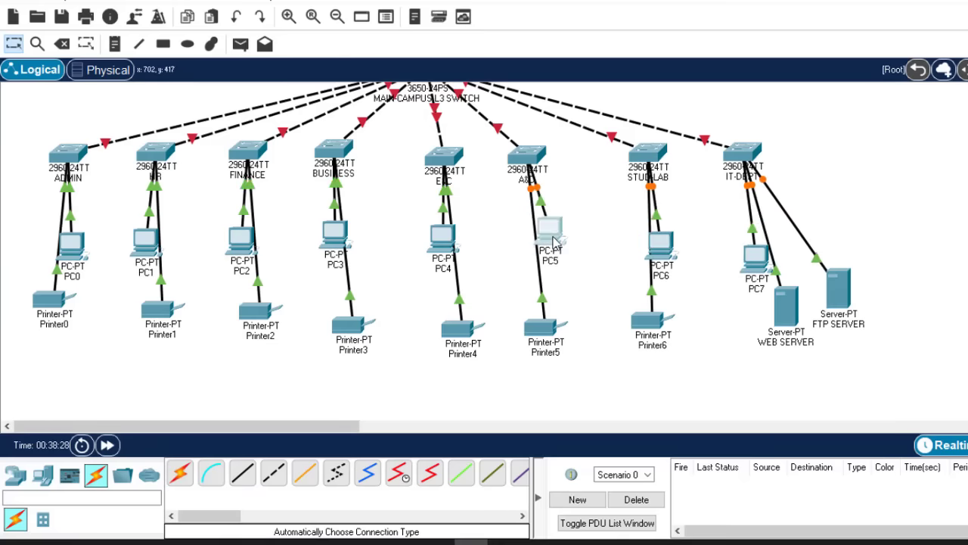
drag(545, 326, 550, 295)
drag(445, 241, 468, 236)
drag(463, 327, 457, 296)
drag(338, 238, 330, 231)
drag(354, 325, 348, 303)
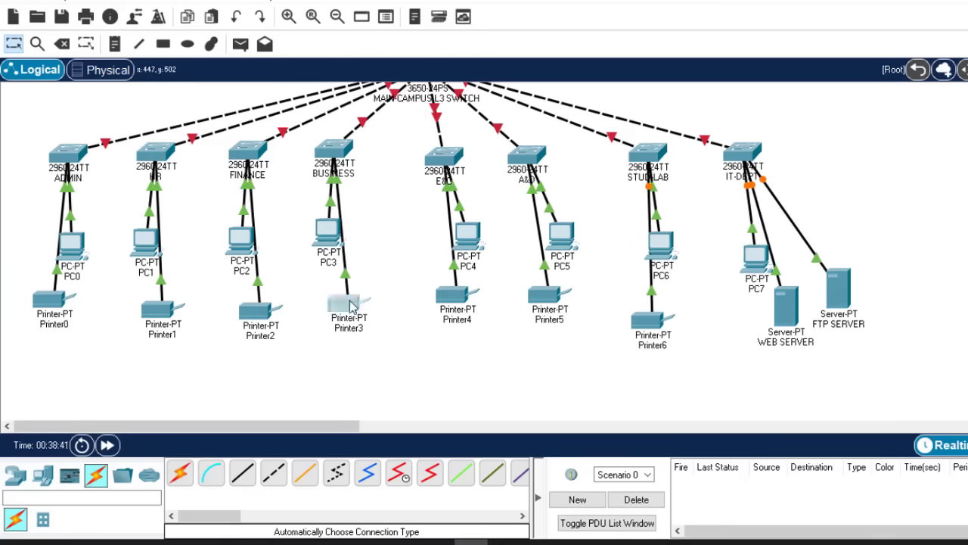
Nudge Printer1, Printer2 and the ADMIN switch, move PC0 to the left, and place Printer0 directly below the ADMIN switch.
drag(260, 310, 257, 301)
drag(163, 308, 159, 303)
drag(72, 243, 47, 241)
drag(68, 155, 72, 159)
drag(55, 300, 65, 301)
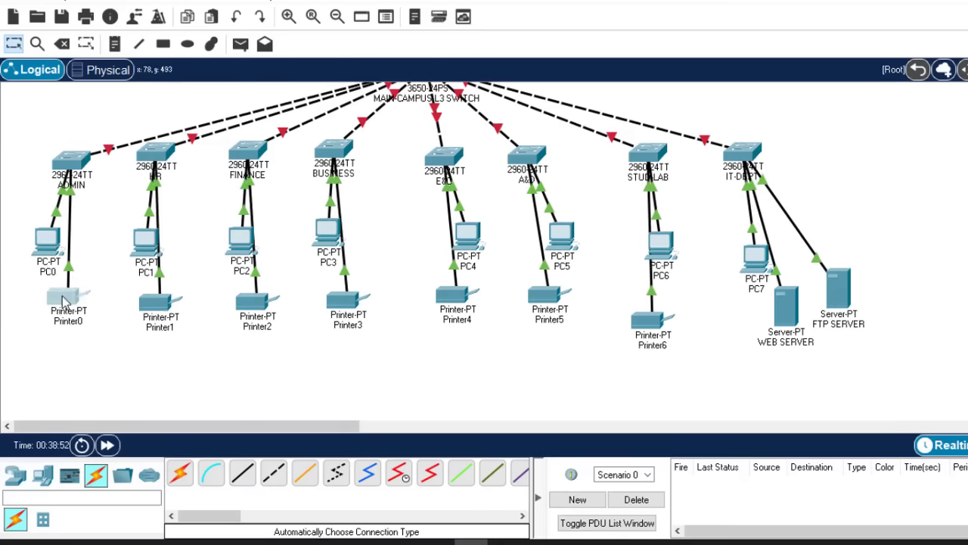
click(941, 220)
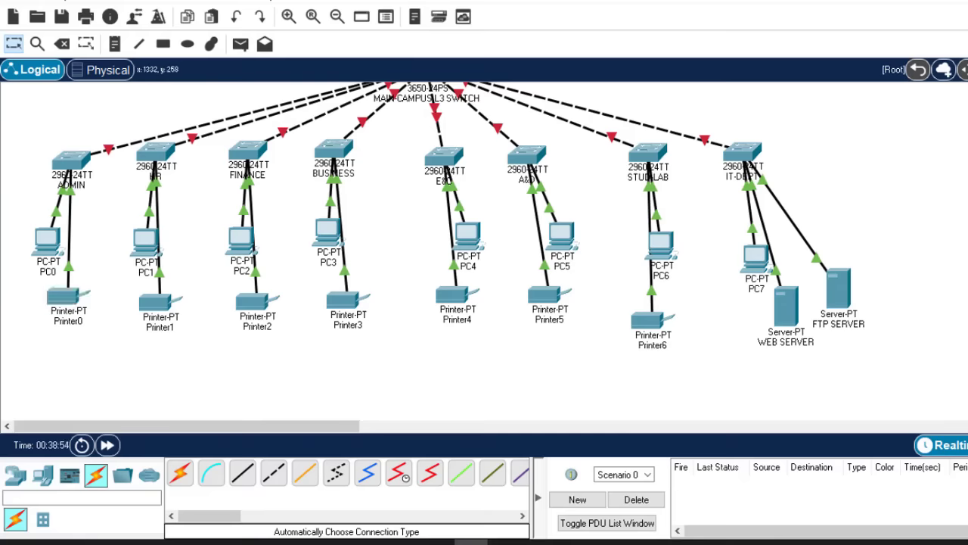
scroll(484, 250, up, 5)
scroll(484, 249, down, 6)
scroll(484, 250, up, 4)
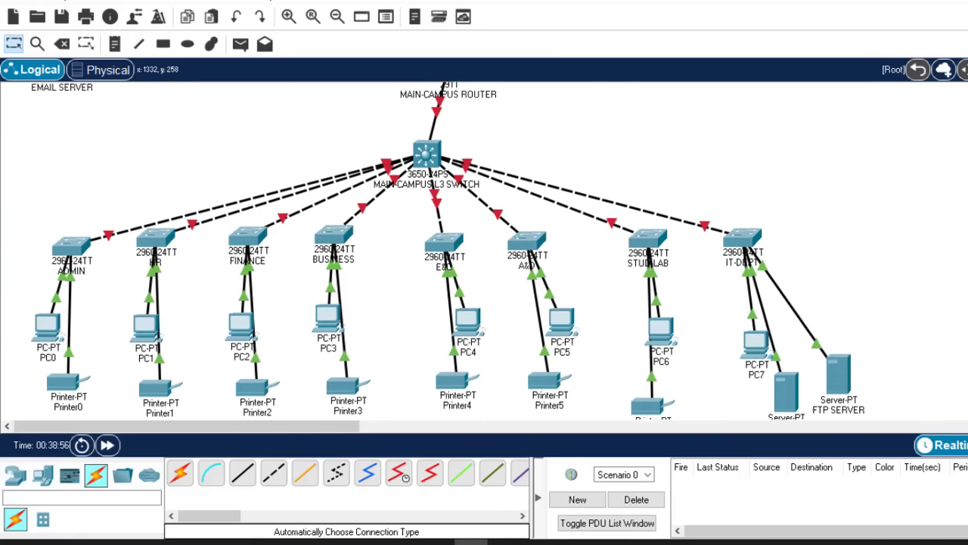
scroll(484, 249, up, 3)
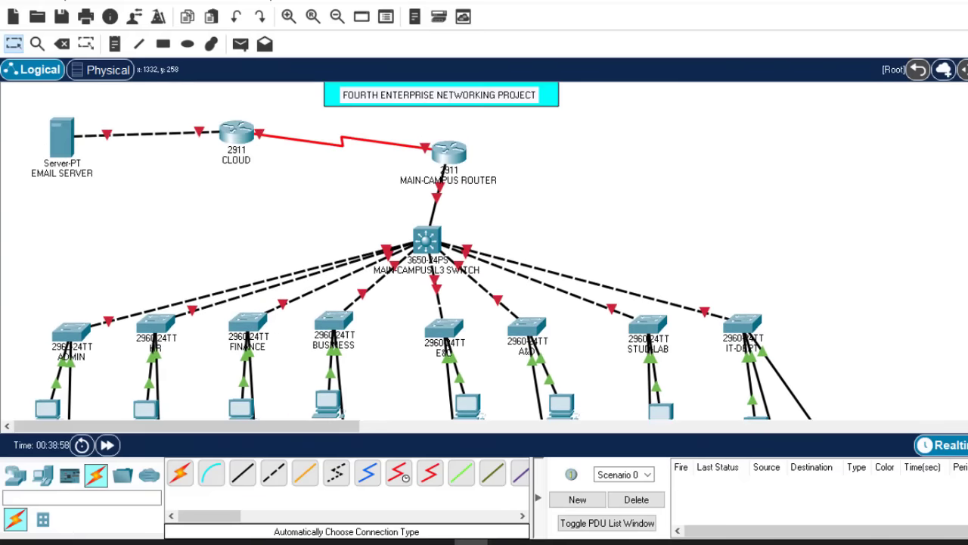
Draw three unfilled rectangles enclosing ADMIN through BUSINESS, E&D with A&D, and STUD-LAB with IT-DEPT, including their connected devices.
scroll(484, 250, down, 15)
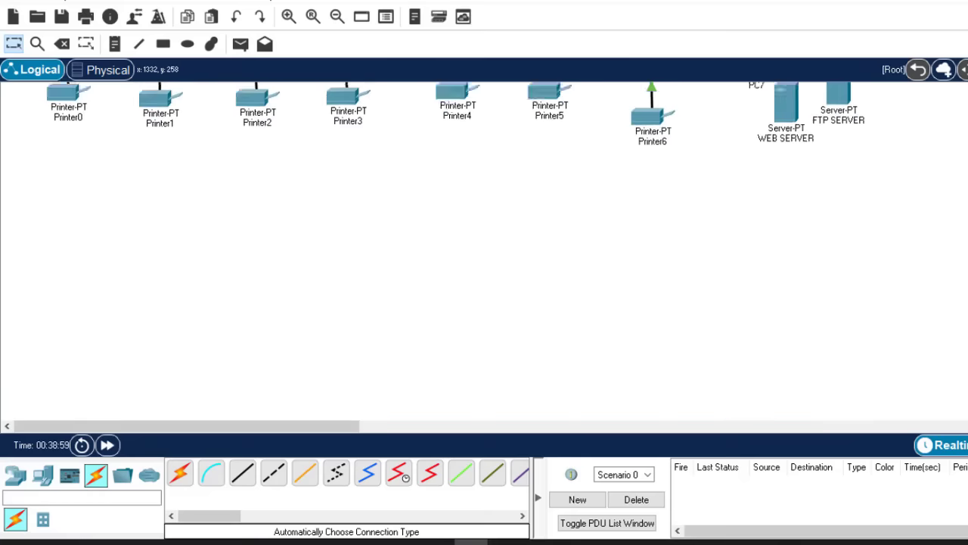
scroll(484, 250, up, 14)
scroll(484, 250, up, 1)
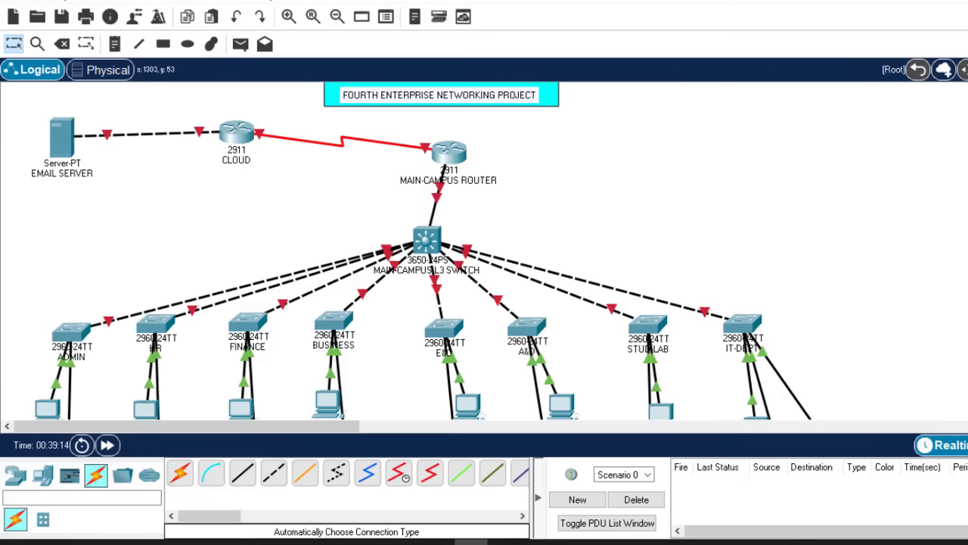
scroll(484, 249, down, 3)
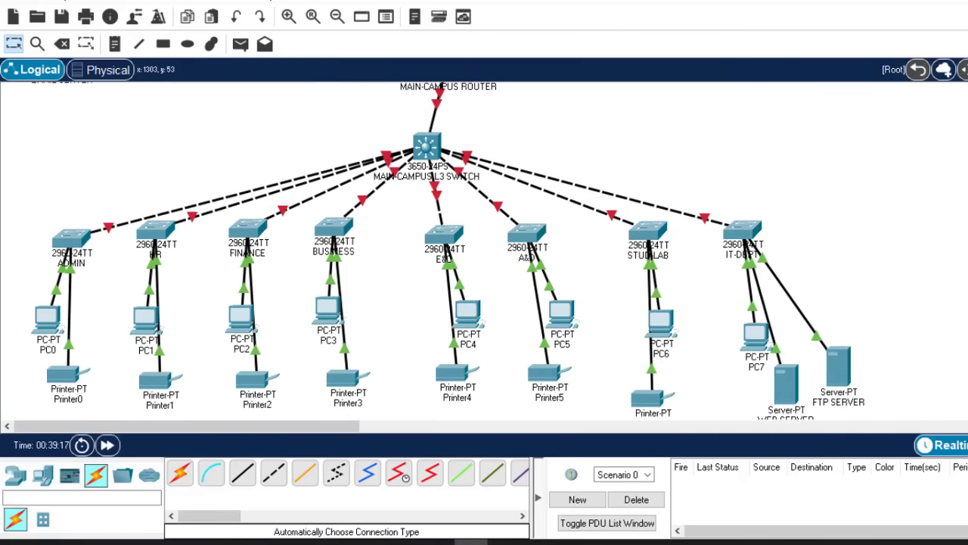
scroll(485, 249, down, 3)
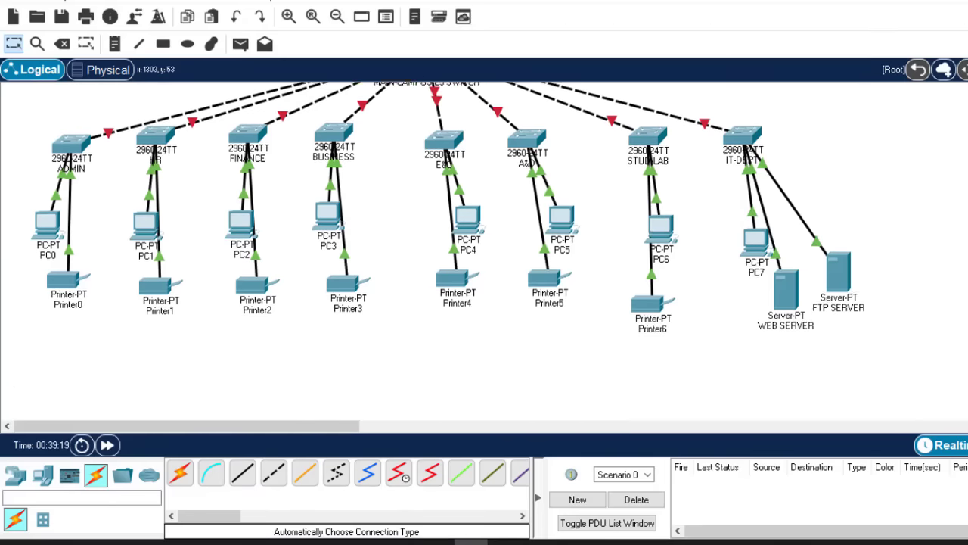
scroll(485, 250, up, 3)
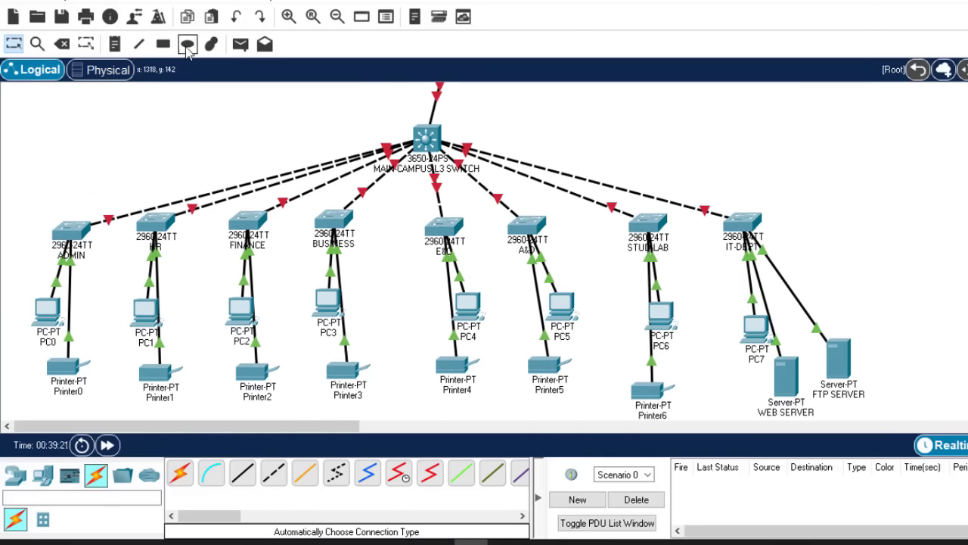
click(163, 44)
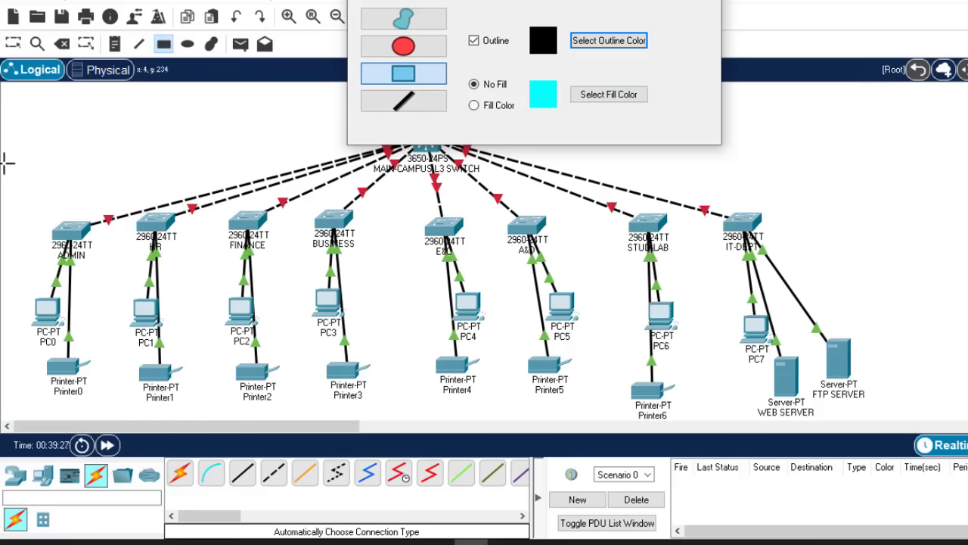
drag(6, 162, 400, 517)
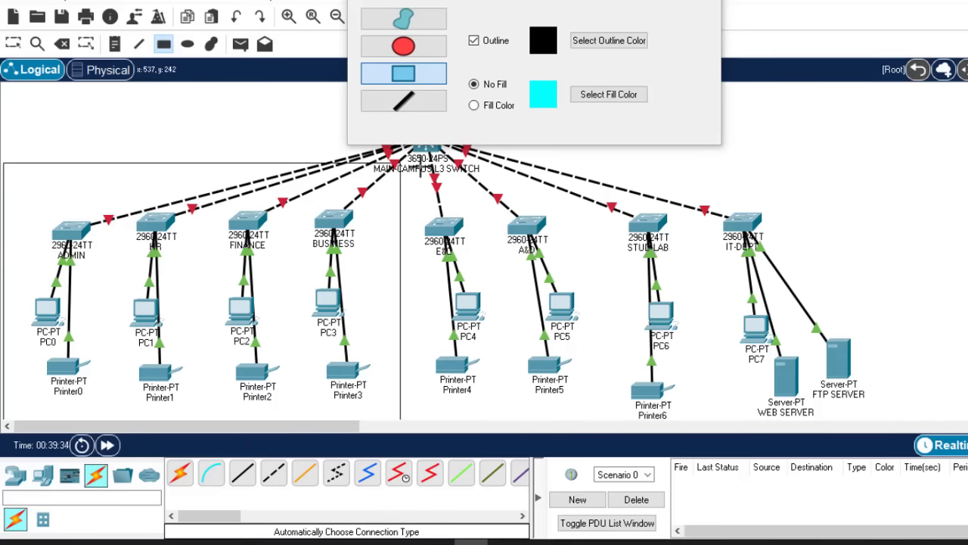
drag(417, 167, 619, 477)
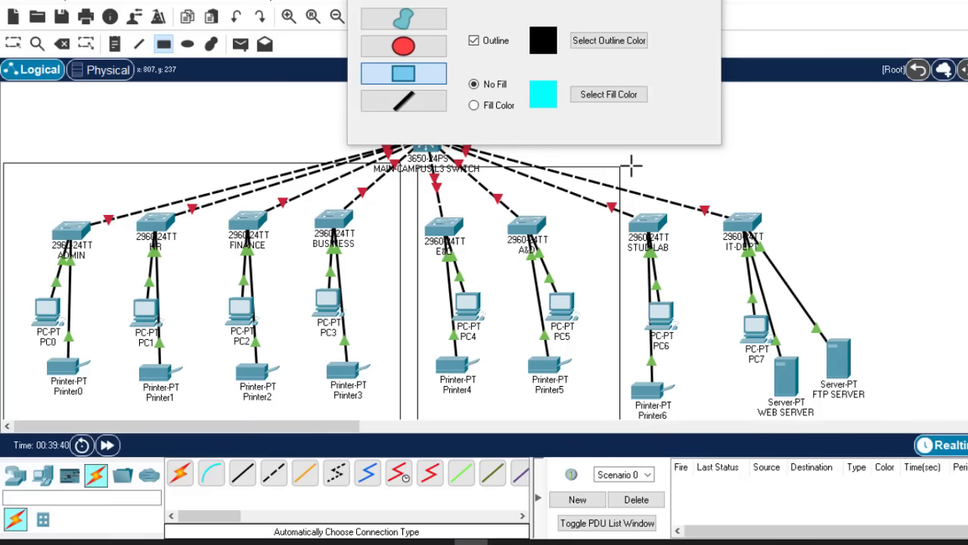
drag(631, 165, 924, 497)
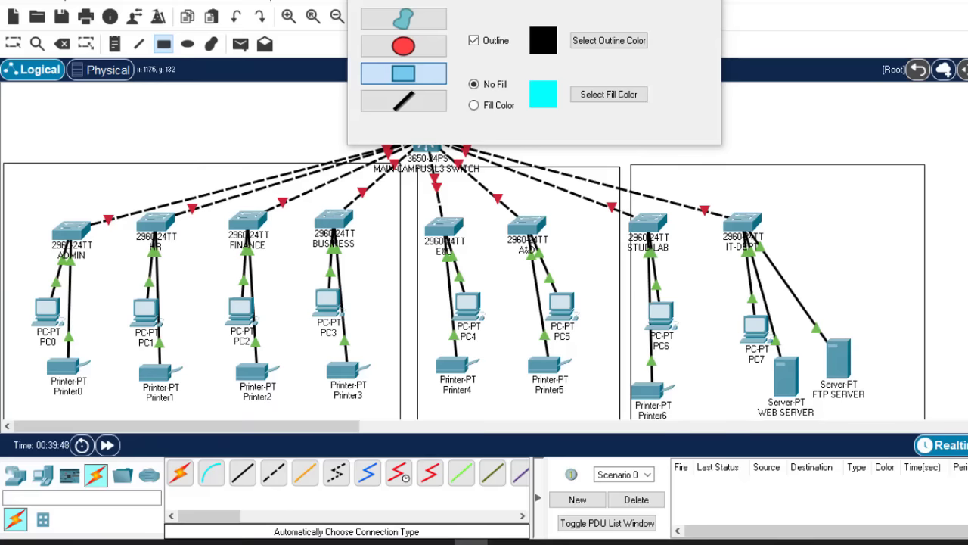
click(963, 95)
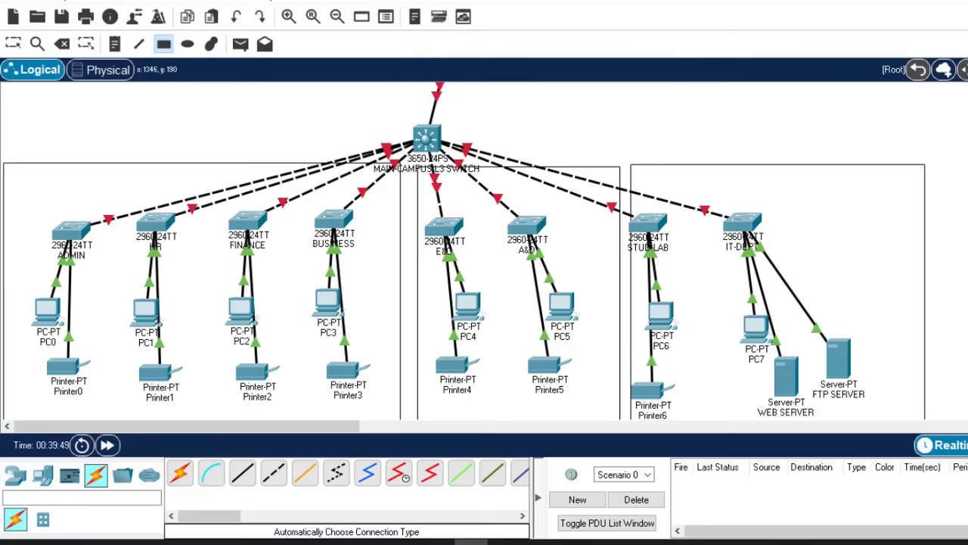
Draw an unfilled rectangle around the EMAIL SERVER and the CLOUD router.
scroll(464, 252, up, 3)
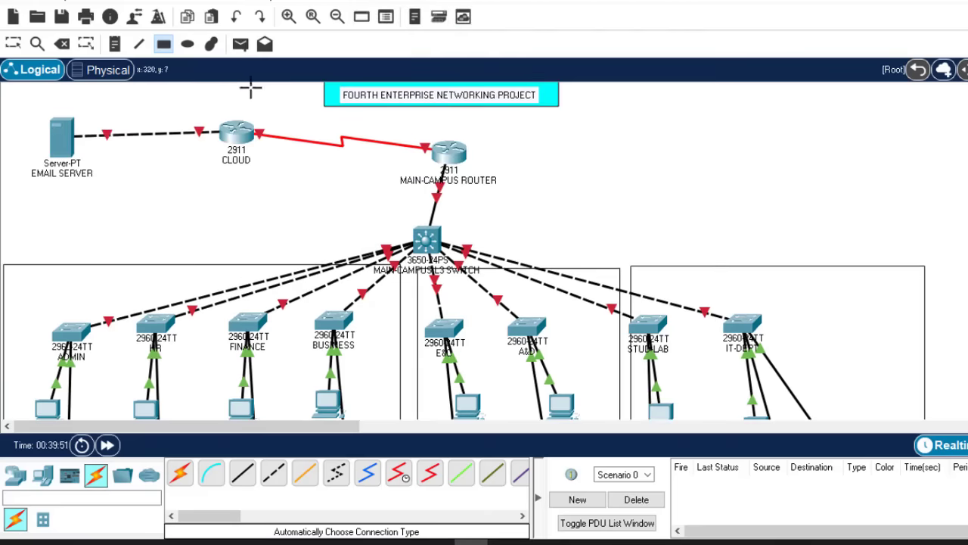
mouse_move(250, 88)
mouse_down()
mouse_move(286, 198)
mouse_move(12, 212)
mouse_up()
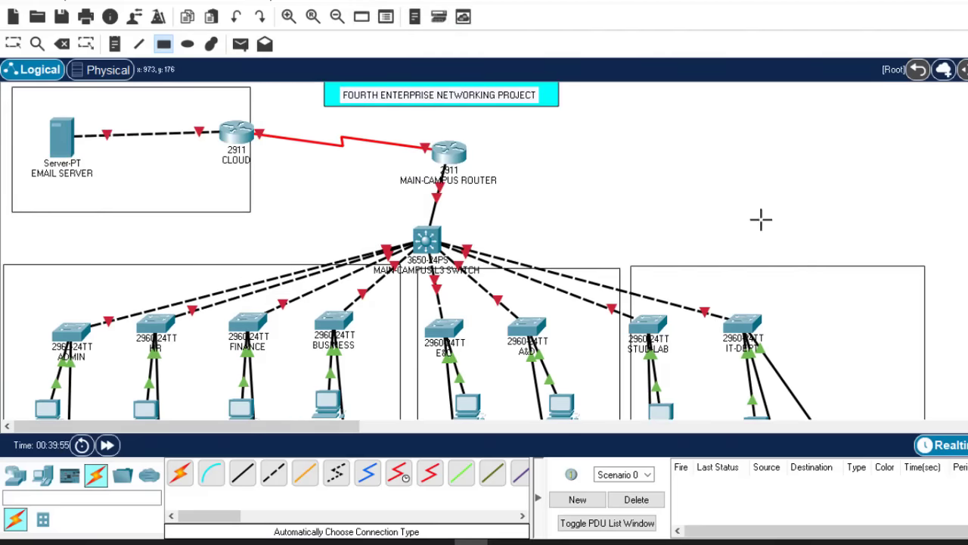
scroll(464, 252, down, 3)
scroll(464, 251, up, 3)
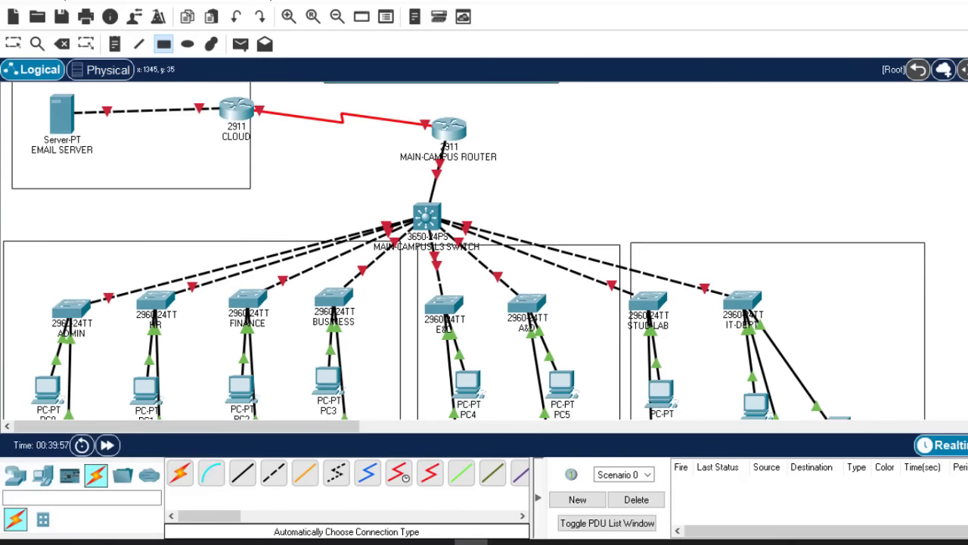
scroll(463, 251, down, 2)
scroll(463, 251, up, 1)
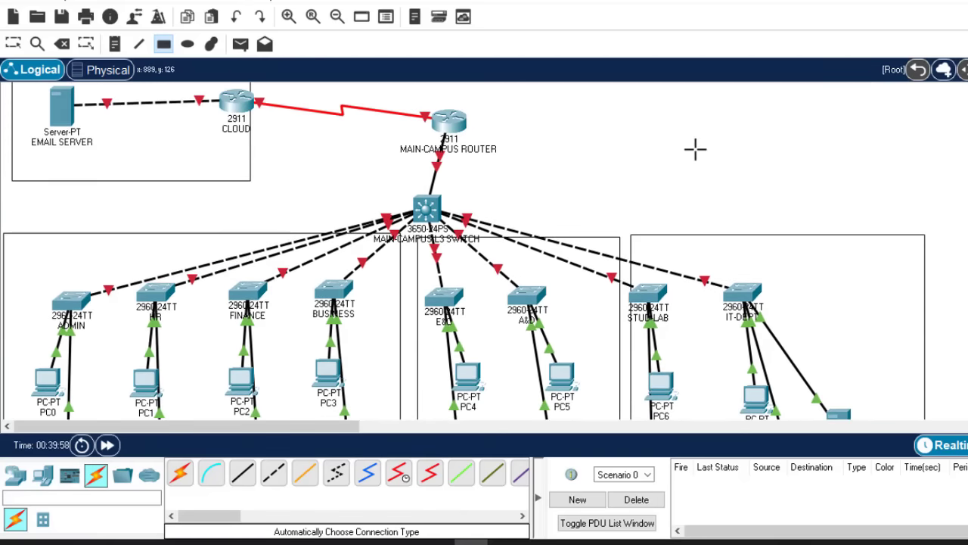
key(Escape)
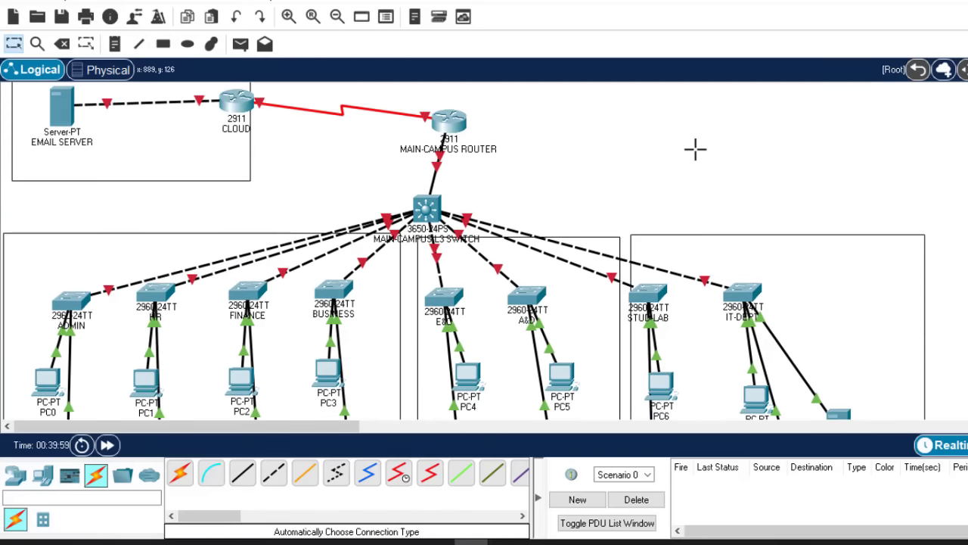
Place a BUILDING A text note above the ADMIN switch and copy its text.
click(115, 44)
click(35, 252)
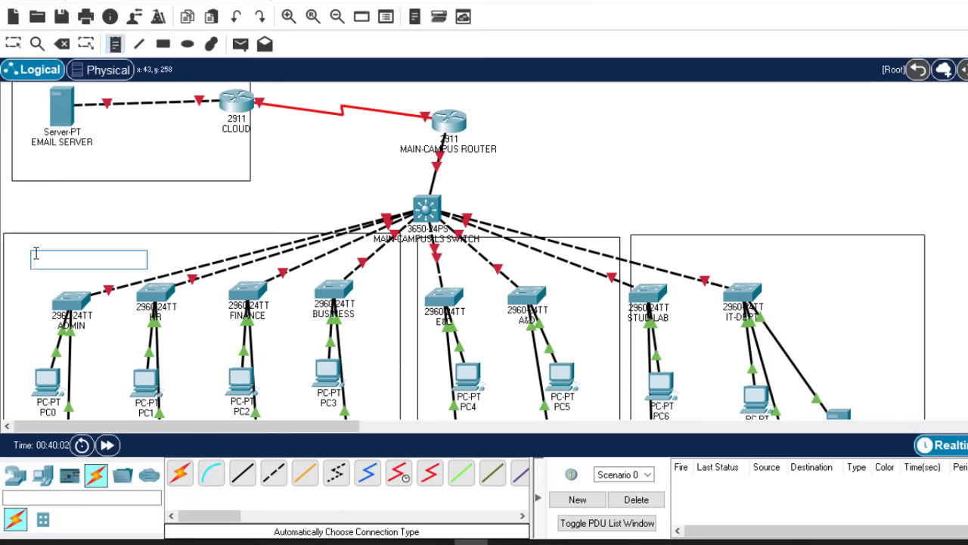
text(BUILDING A)
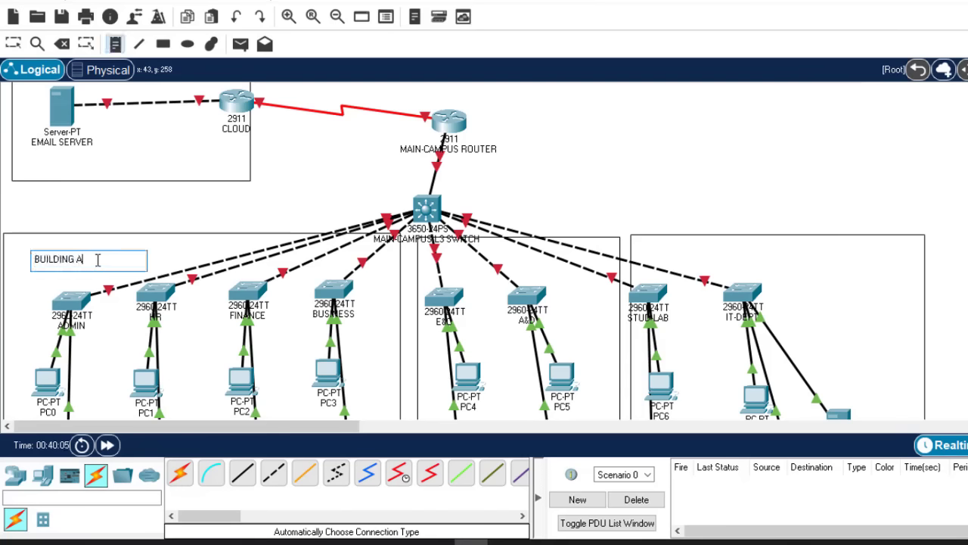
drag(98, 261, 6, 259)
key(ctrl+c)
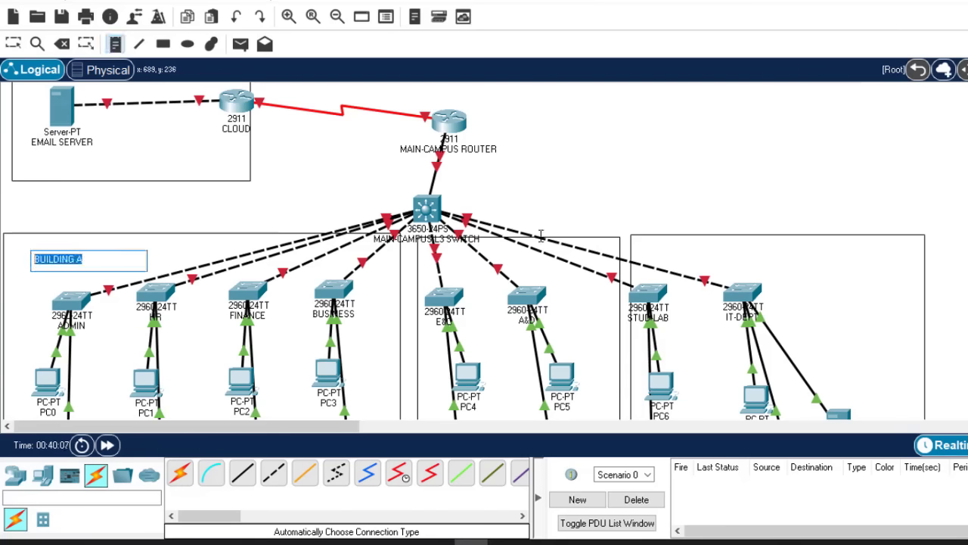
Add a BUILDING B note above the A&D switch and a BUILDING C note above the IT-DEPT switch, reusing the copied text.
click(501, 258)
key(ctrl+v)
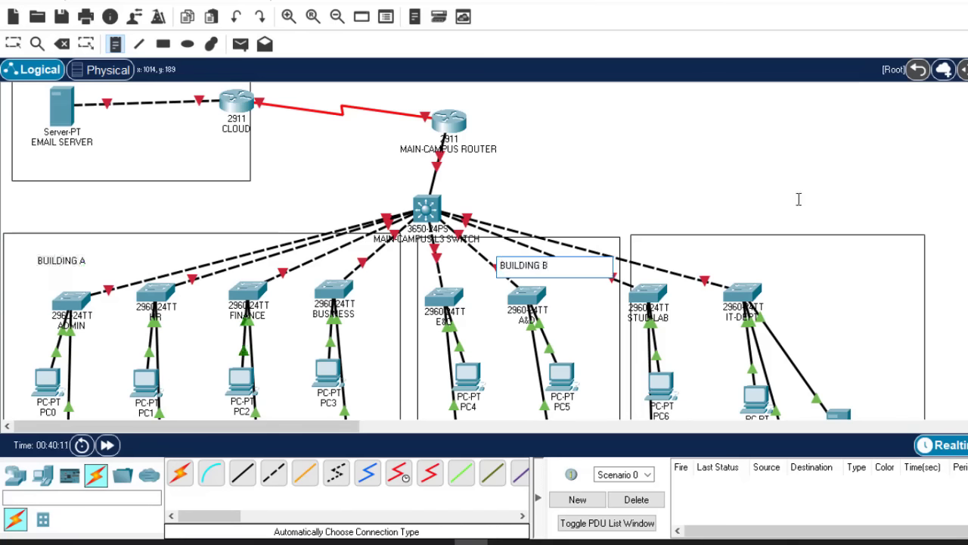
click(745, 244)
key(ctrl+v)
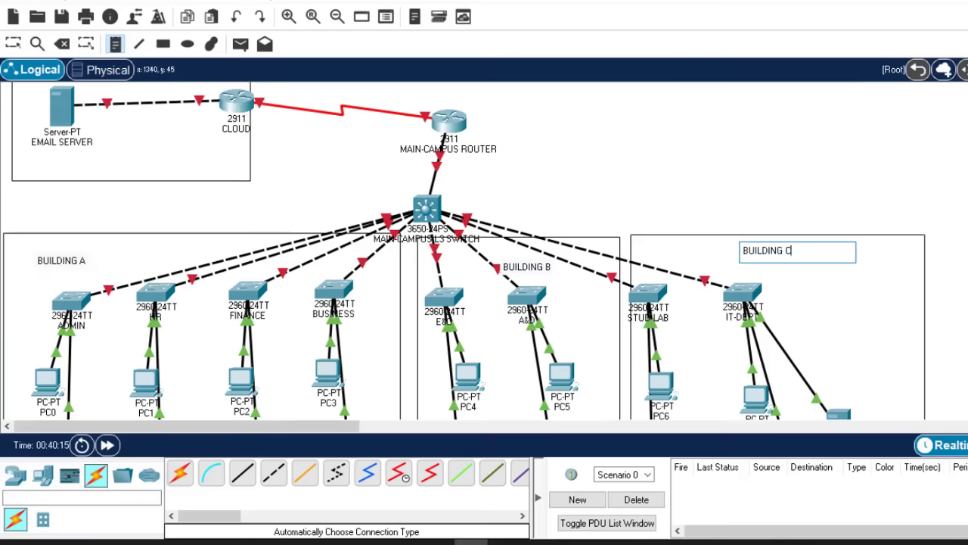
Add a CLOUD text note at the upper edge of the rectangle around the EMAIL SERVER.
scroll(137, 123, up, 1)
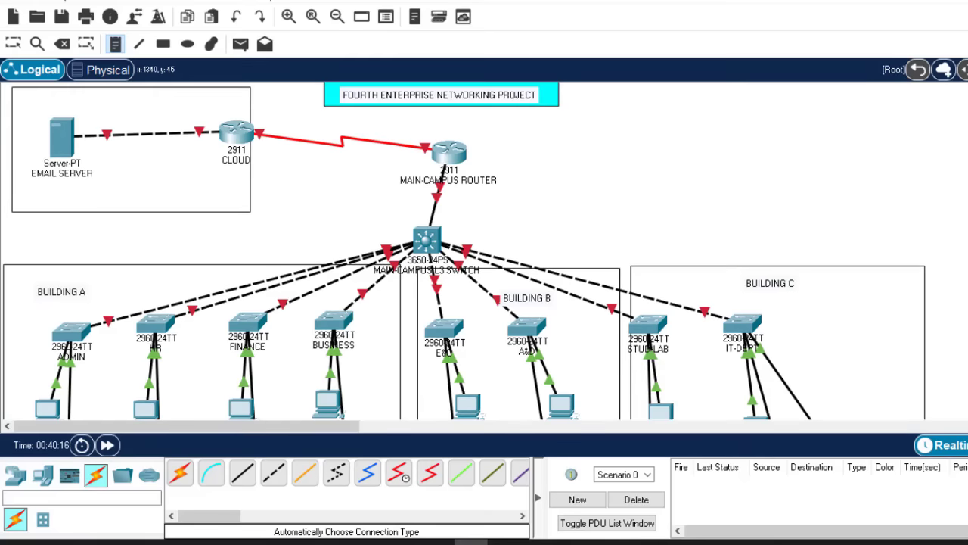
click(94, 92)
key(ctrl+v)
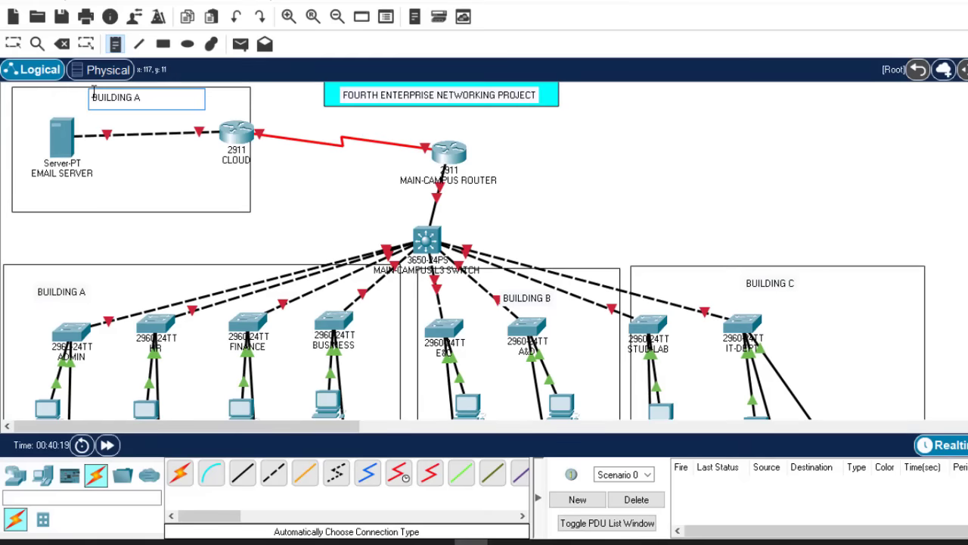
key(BackSpace)
key(BackSpace)
key(BackSpace)
key(BackSpace)
key(BackSpace)
key(BackSpace)
key(BackSpace)
key(BackSpace)
key(BackSpace)
text(CLOUD)
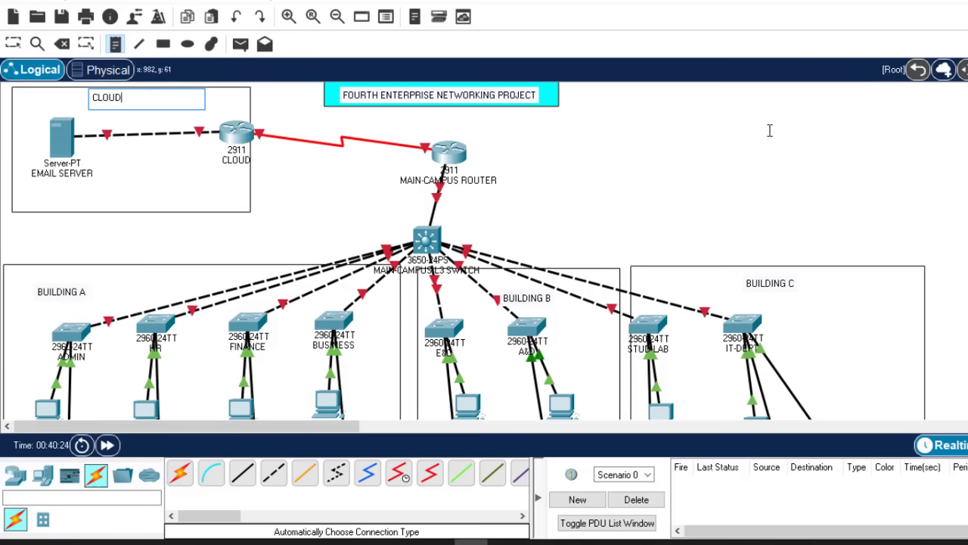
key(Escape)
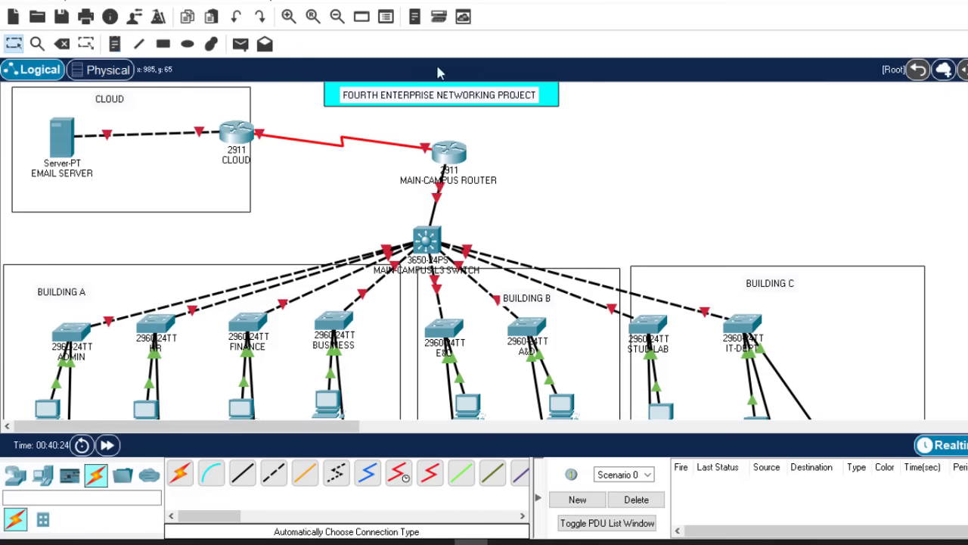
Draw cyan-filled rectangles behind the BUILDING A, BUILDING B and BUILDING C labels.
click(163, 44)
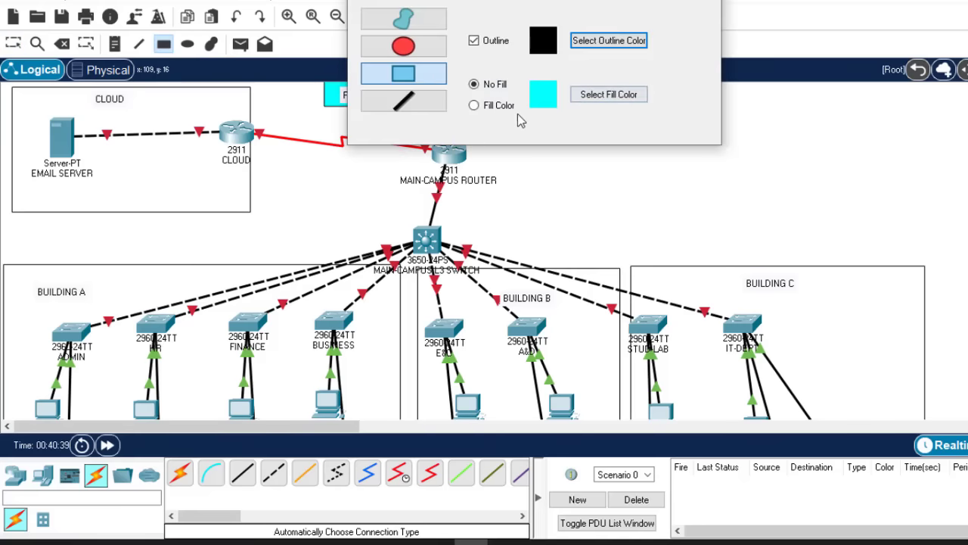
click(472, 106)
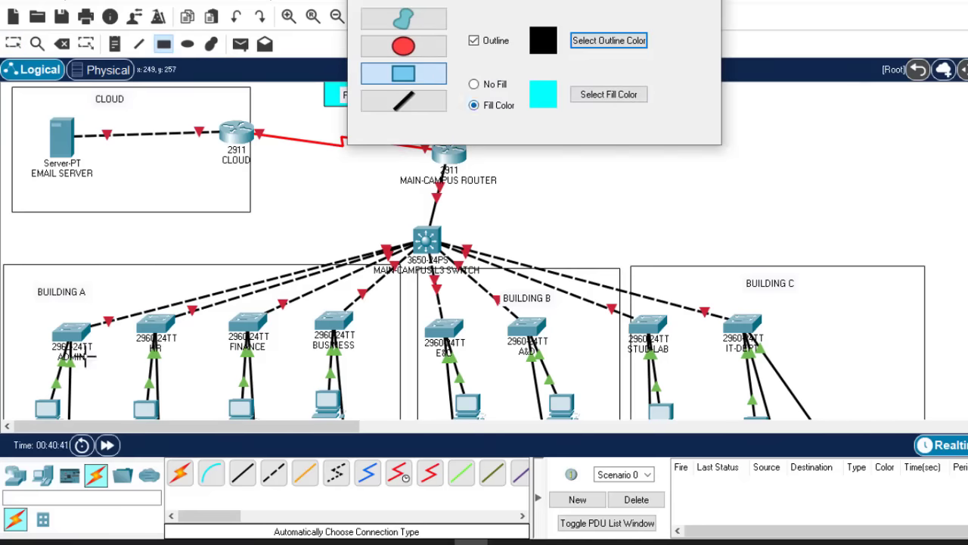
drag(19, 274, 117, 307)
drag(496, 285, 580, 313)
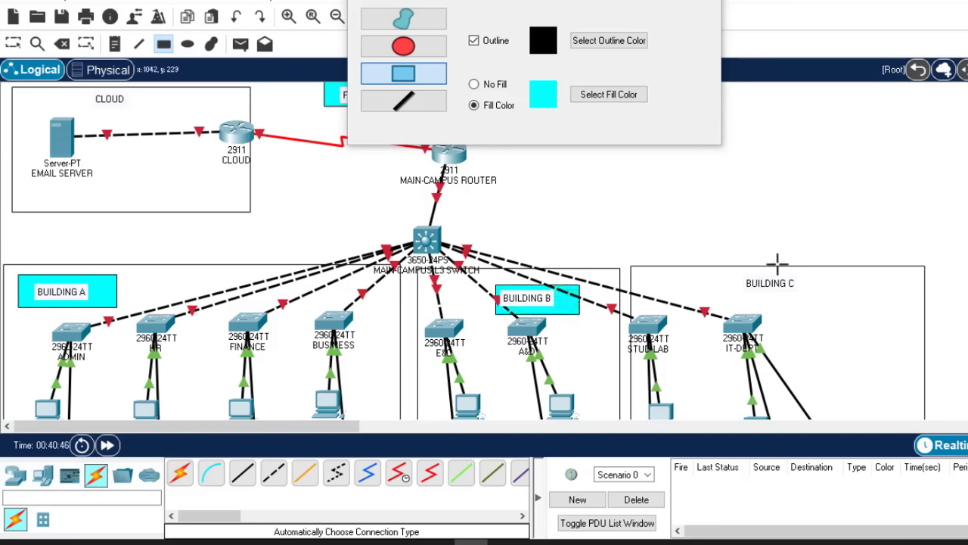
drag(739, 269, 829, 292)
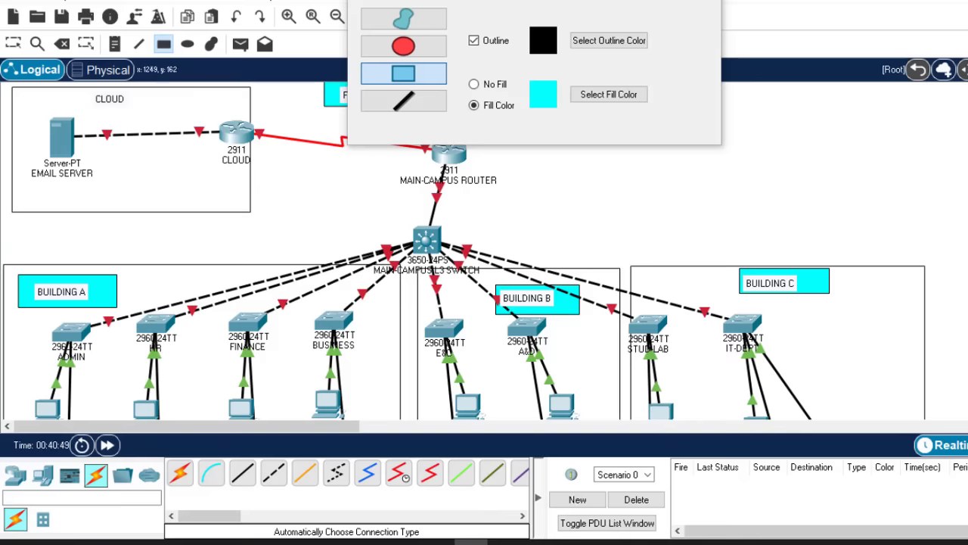
Draw unfilled rectangles around the ADMIN, HR, FINANCE and BUSINESS department devices in Building A.
scroll(464, 251, down, 5)
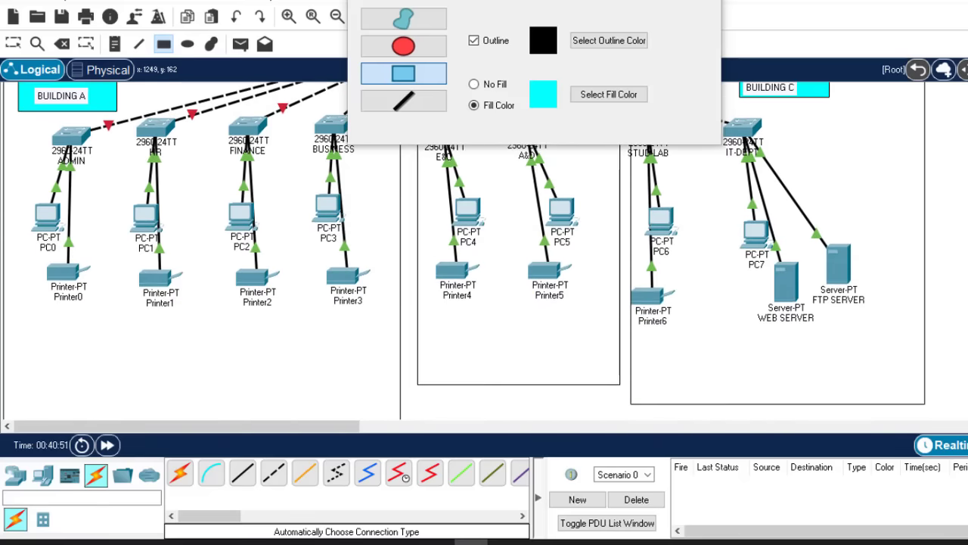
scroll(464, 251, up, 1)
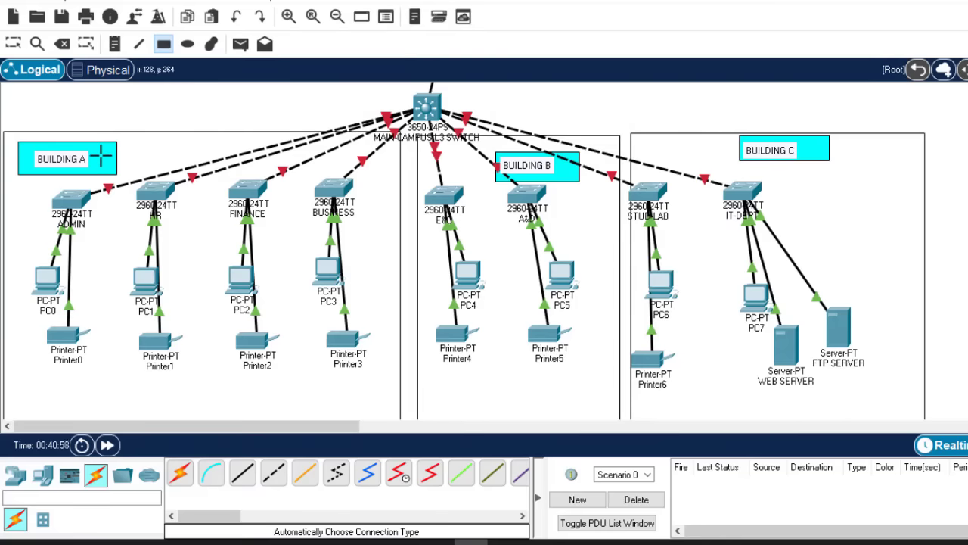
click(164, 46)
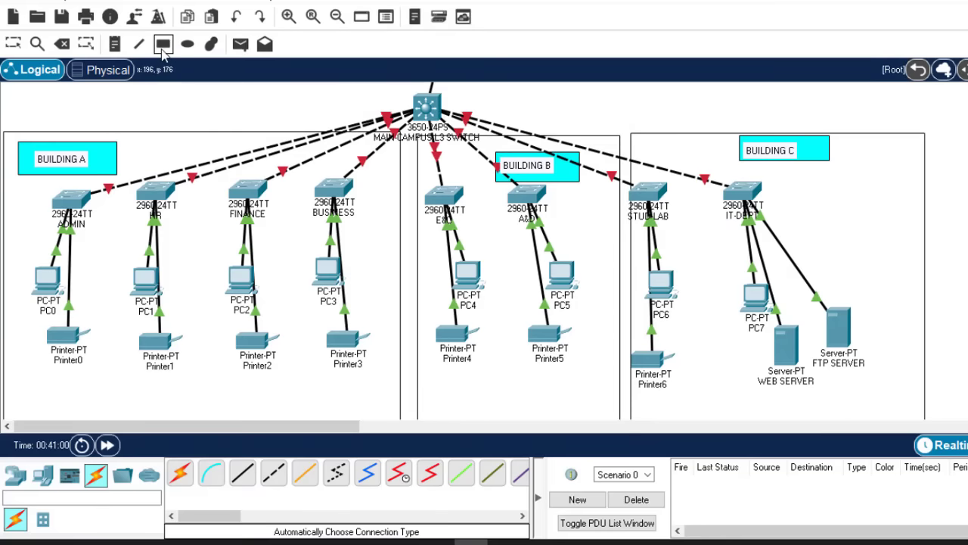
click(474, 84)
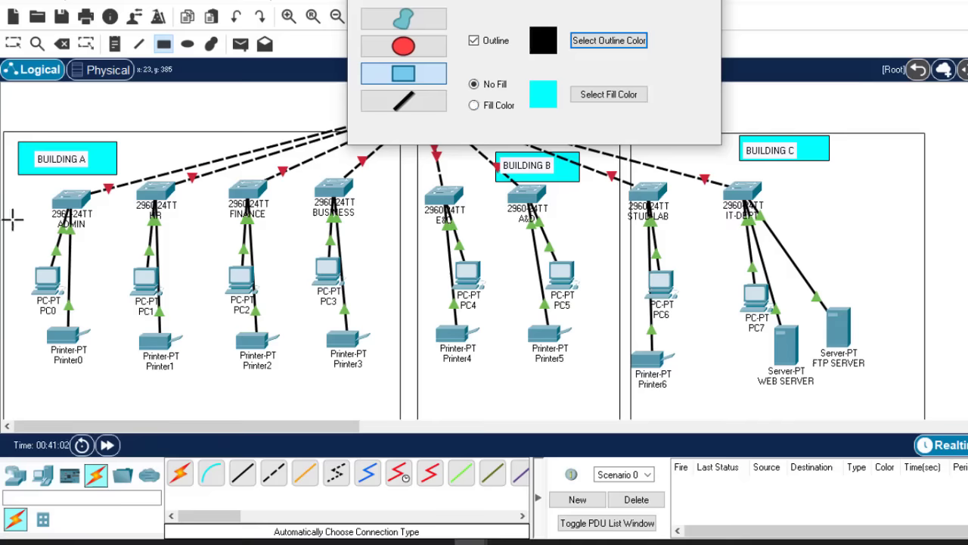
drag(8, 183, 115, 414)
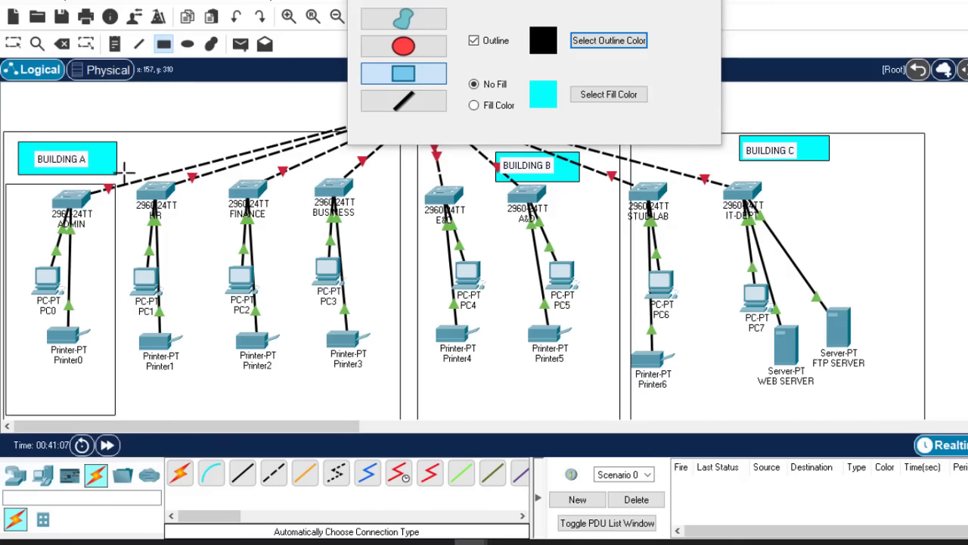
drag(119, 180, 225, 424)
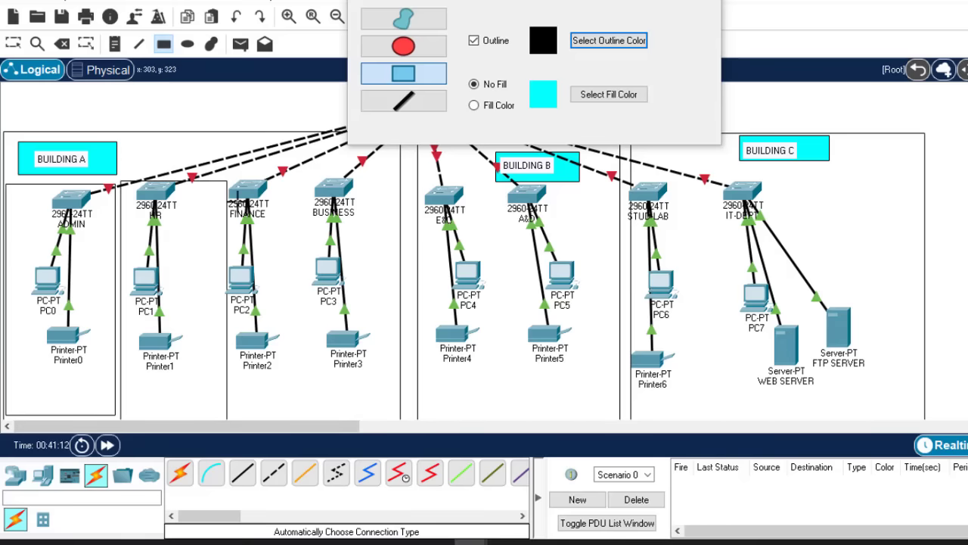
drag(231, 182, 316, 420)
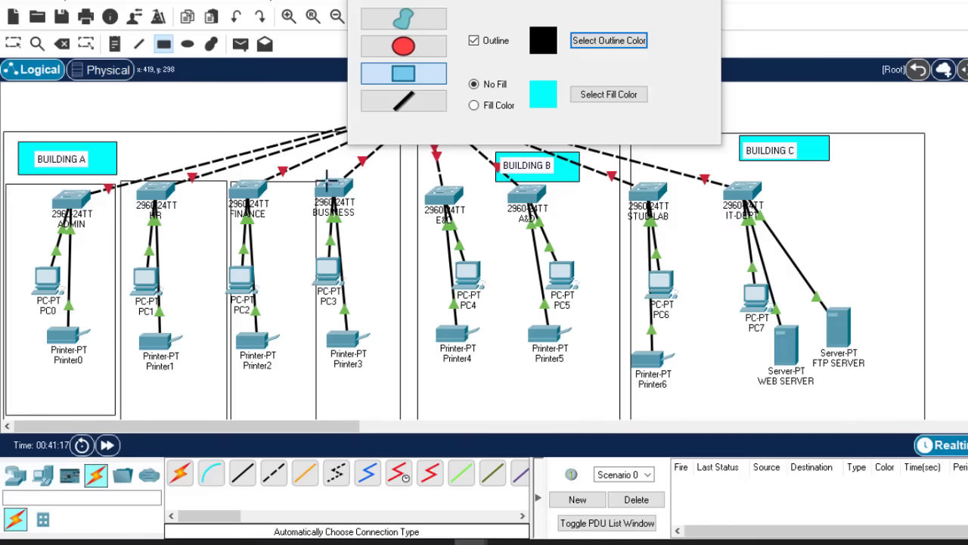
drag(324, 180, 399, 422)
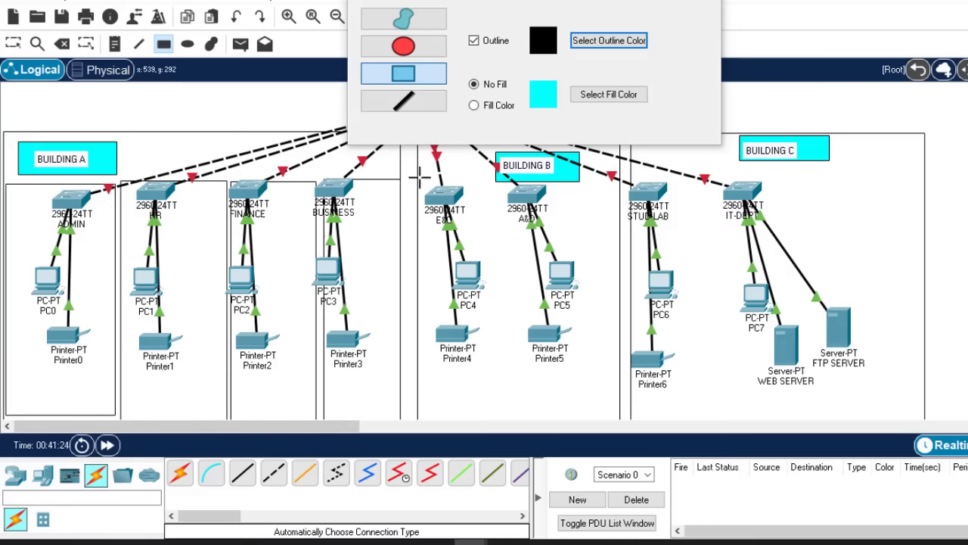
Draw unfilled rectangles around the two department groups in Building B and the STUD-LAB and IT-DEPT groups in Building C.
drag(417, 174, 507, 410)
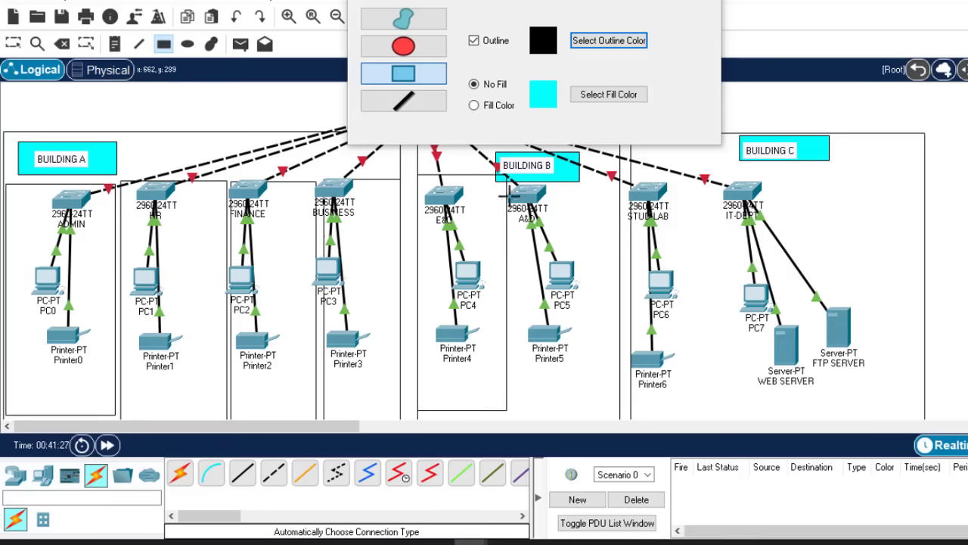
drag(515, 180, 615, 413)
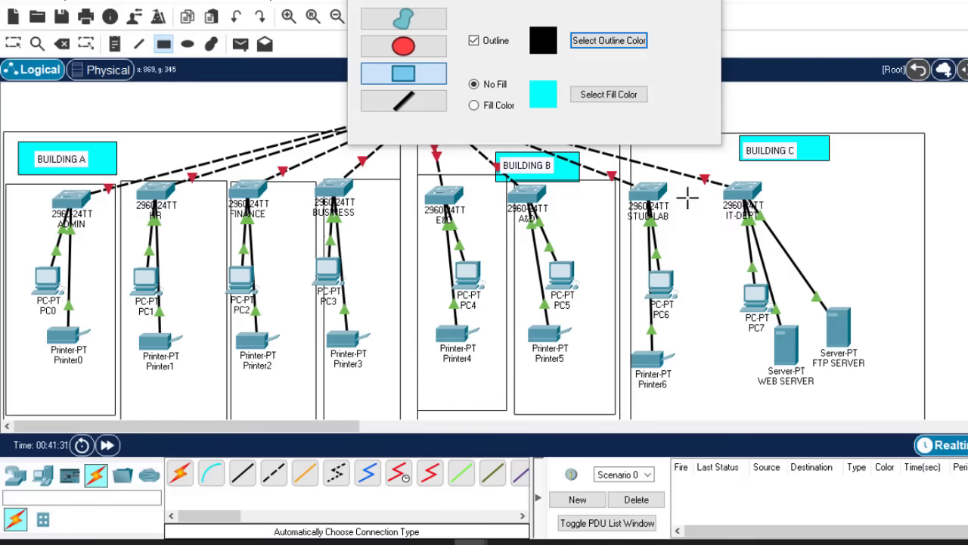
drag(640, 177, 732, 393)
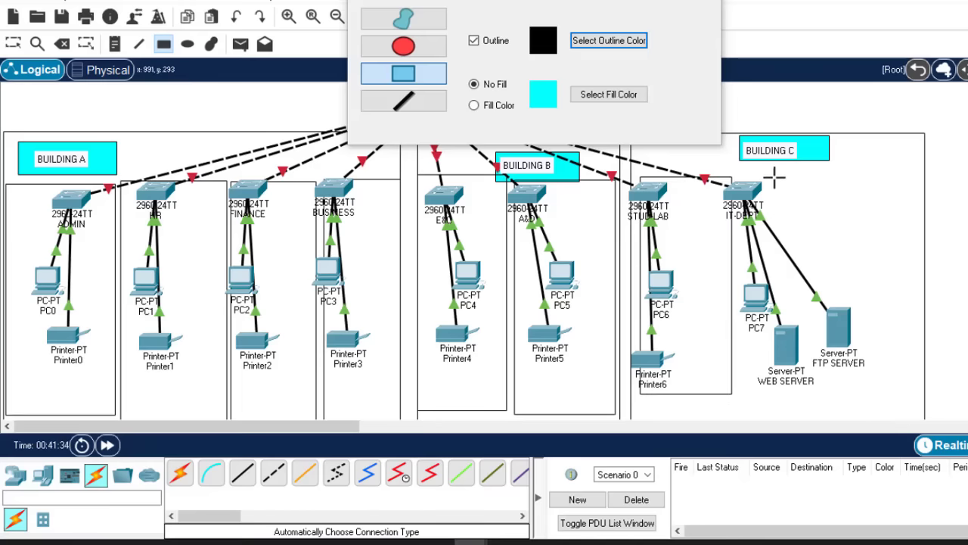
mouse_move(749, 174)
mouse_down()
mouse_move(853, 249)
mouse_move(895, 341)
mouse_move(902, 401)
mouse_up()
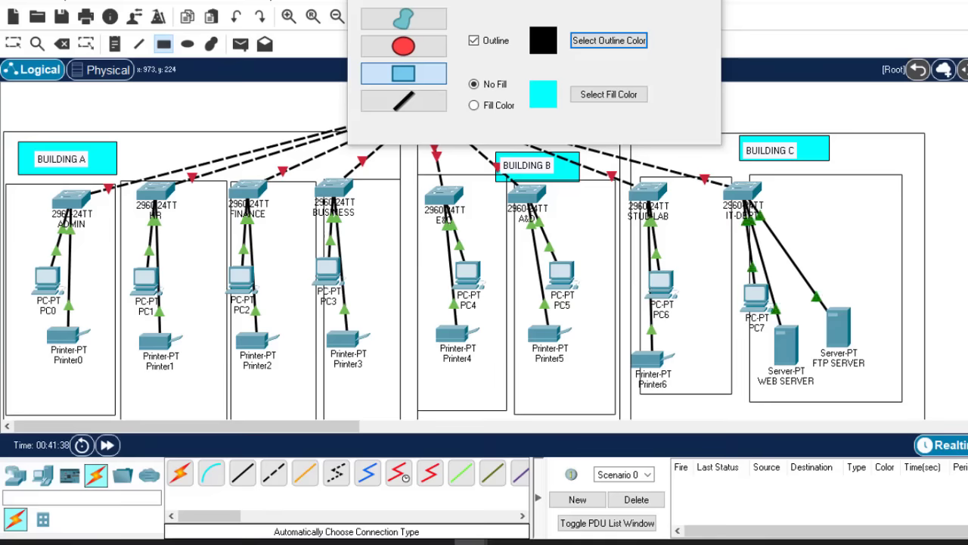
key(Escape)
key(Escape)
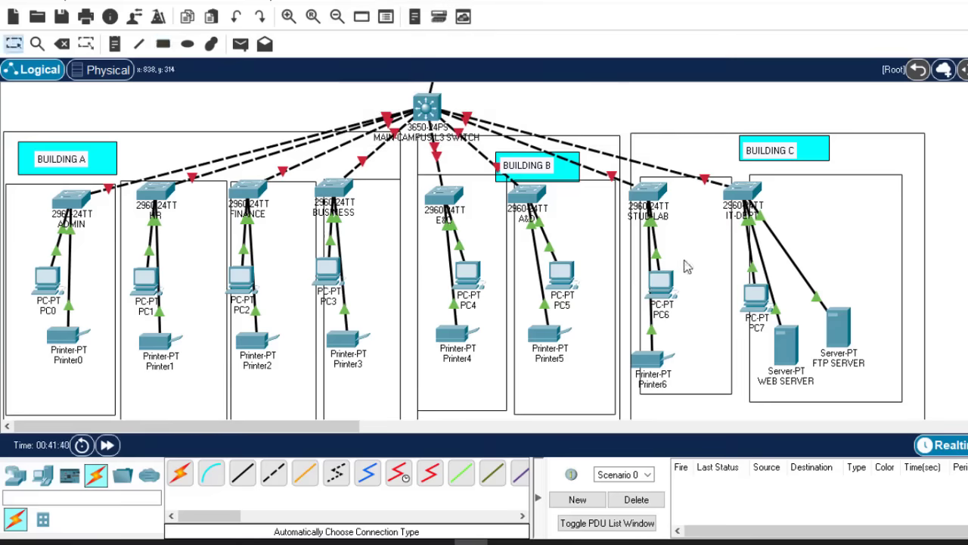
Reposition the STUD-LAB and IT-DEPT switches, PCs, printer and servers so they sit inside their department rectangles in Building C.
drag(744, 198, 788, 198)
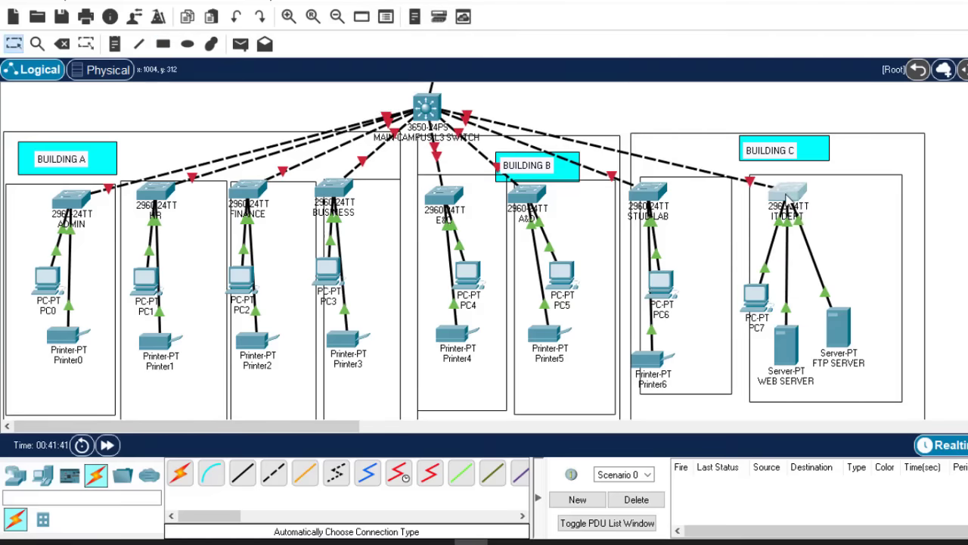
drag(821, 303, 834, 304)
drag(662, 286, 689, 265)
drag(652, 357, 666, 327)
drag(852, 322, 855, 297)
drag(804, 350, 806, 310)
Reposition the A&D switch, PC5 and Printer5 inside their rectangle and shift the neighbouring E&C group within Building B.
drag(527, 197, 541, 206)
drag(561, 272, 571, 276)
drag(543, 333, 545, 322)
drag(418, 177, 507, 414)
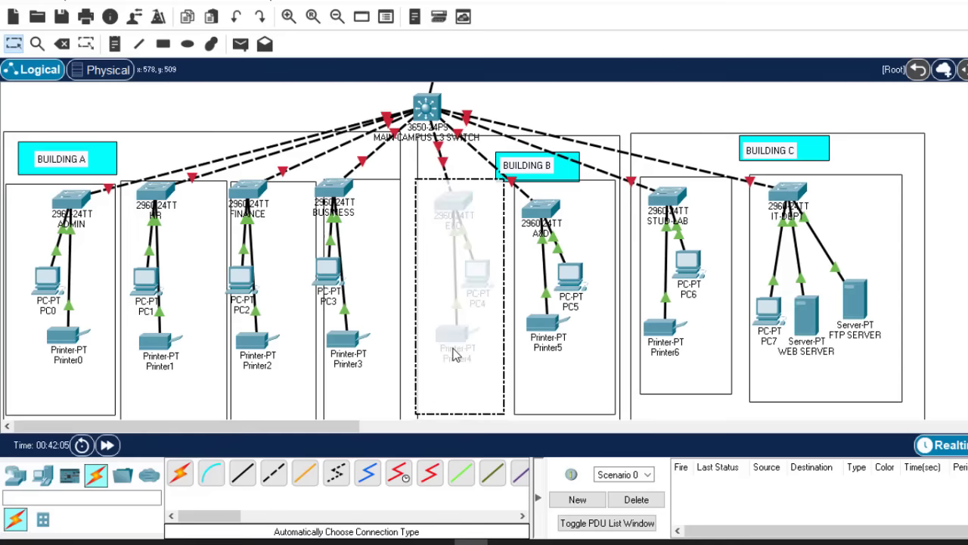
drag(454, 227, 463, 231)
Move the BUSINESS and FINANCE switches, PCs and printers so they fit inside their department rectangles.
drag(335, 190, 354, 201)
drag(348, 337, 362, 327)
drag(327, 268, 381, 265)
drag(355, 201, 368, 202)
drag(248, 189, 281, 191)
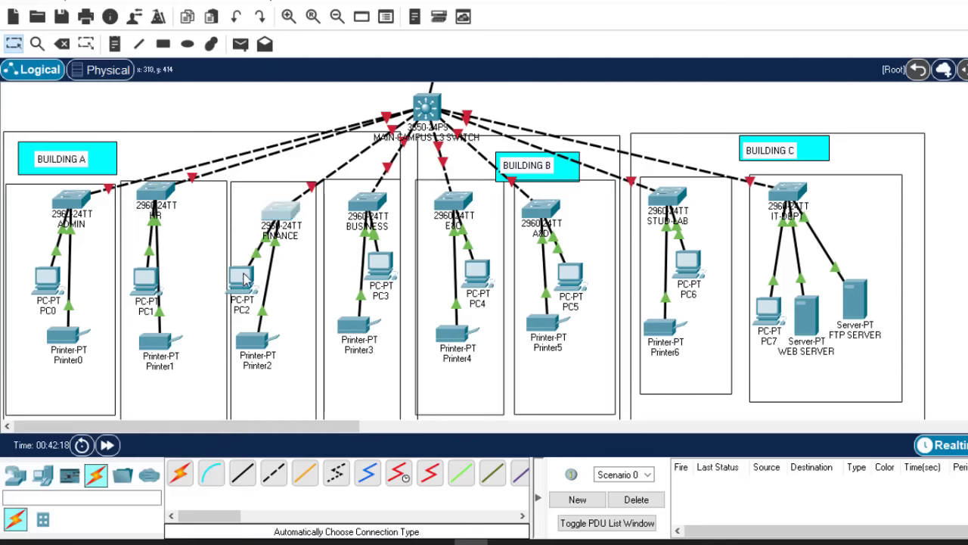
drag(241, 278, 252, 280)
drag(257, 340, 273, 331)
Lower the HR and ADMIN switches and move PC1 within the HR rectangle.
drag(156, 190, 165, 215)
mouse_move(145, 280)
mouse_down()
mouse_move(185, 284)
mouse_move(138, 266)
mouse_up()
drag(71, 200, 67, 218)
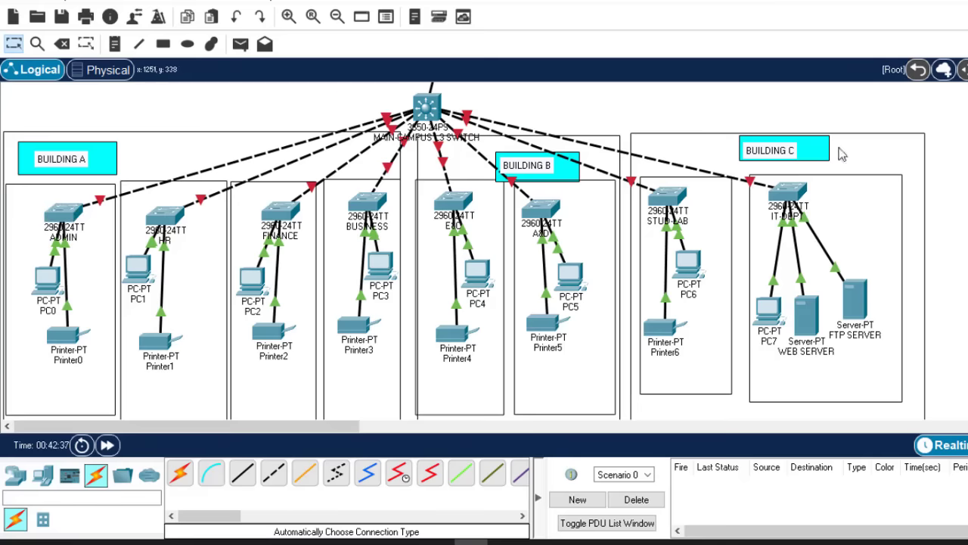
Add ADMIN, HR, FINANCE and BUSINESS text notes near the upper edge of the matching department rectangles in Building A.
click(115, 43)
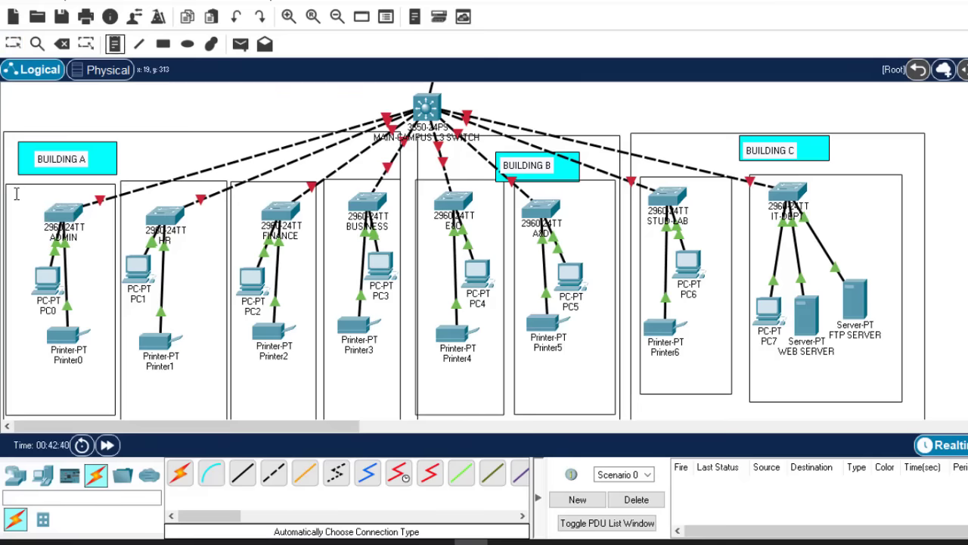
click(16, 194)
text(ADMIN)
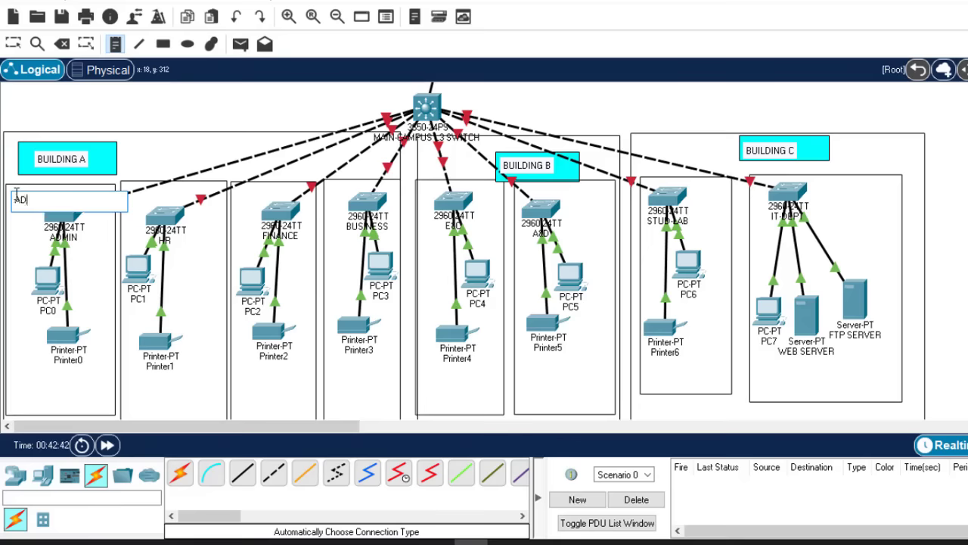
click(150, 195)
text(HR)
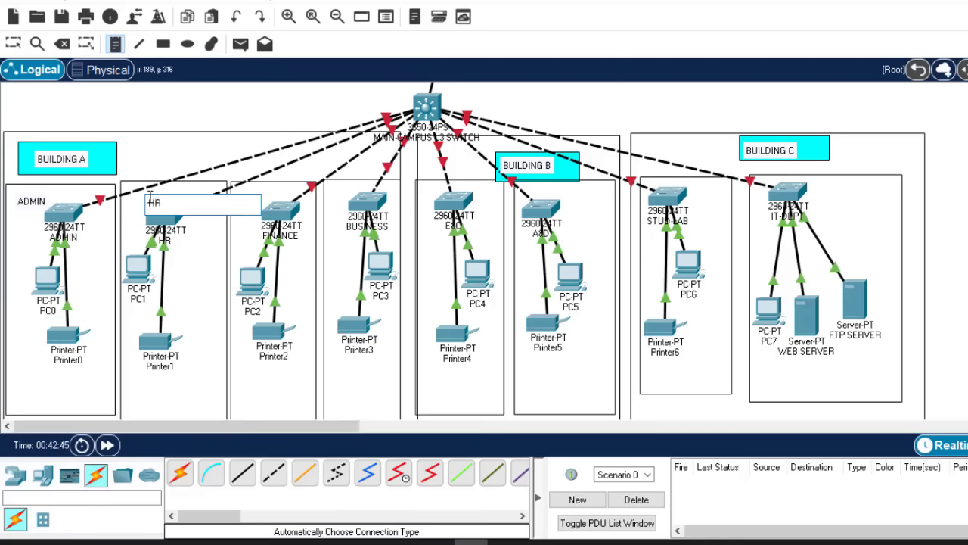
click(246, 190)
text(FINANCE)
click(338, 183)
text(BUSINESS)
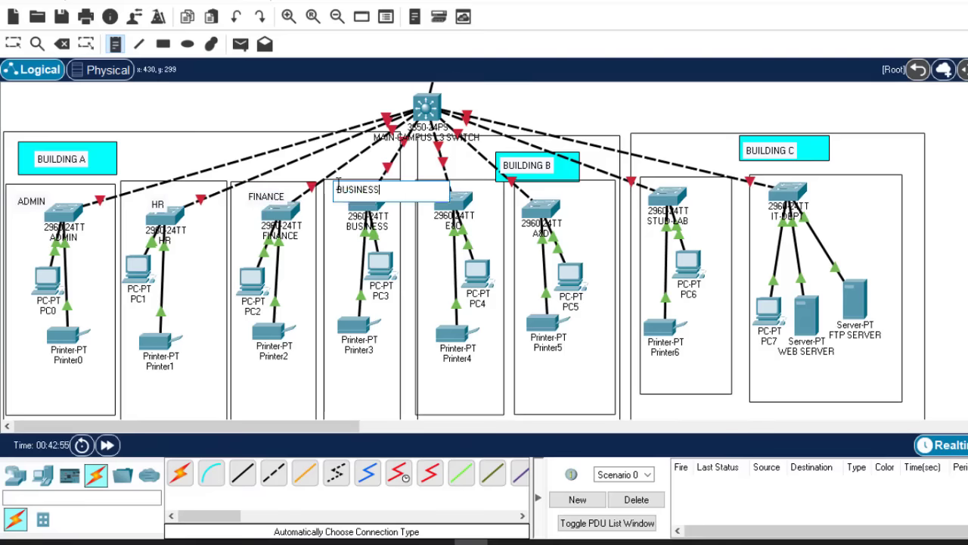
Add E&C and A&D notes in the Building B department rectangles and STUD-LAB and IT-DEPT notes in those of Building C.
click(460, 185)
text(E&C)
click(573, 195)
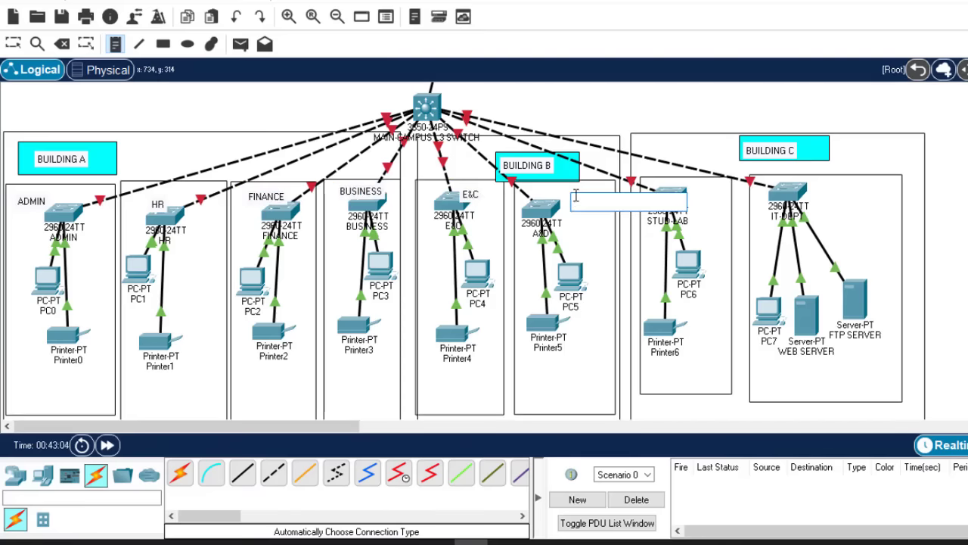
text(A&D)
click(695, 187)
text(STUD-LAB)
click(833, 187)
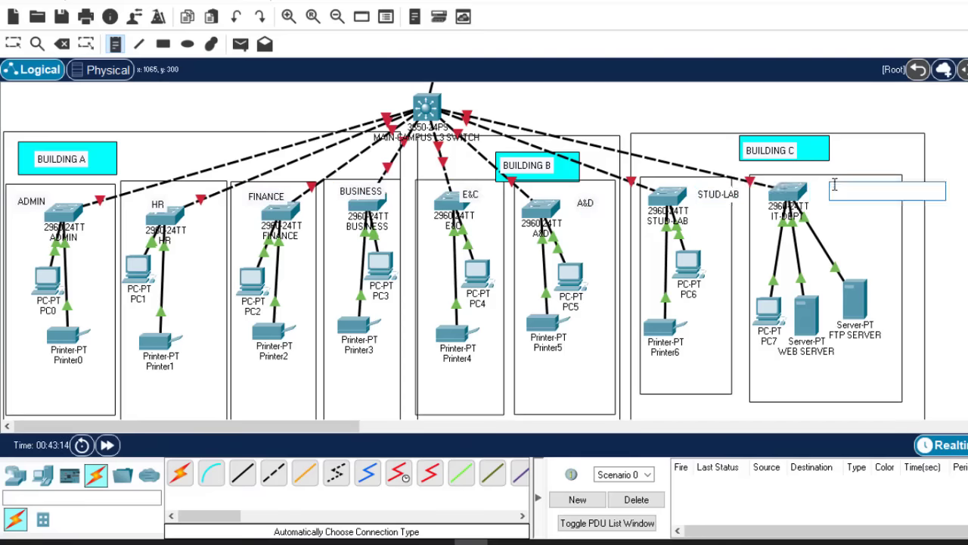
text(IT-DEPT)
key(Escape)
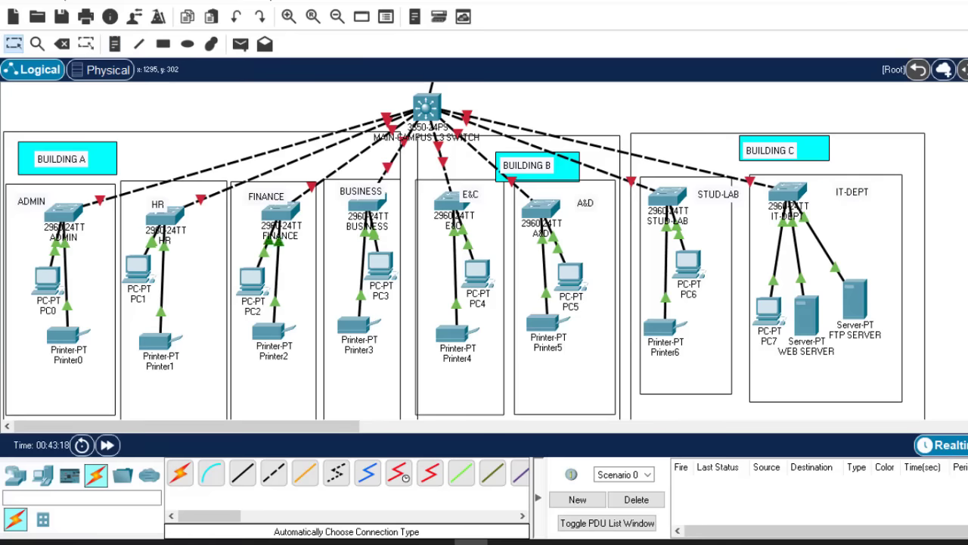
Adjust the positions of the STUD-LAB, A&D, IT-DEPT and E&C notes inside their department rectangles.
drag(727, 203, 717, 201)
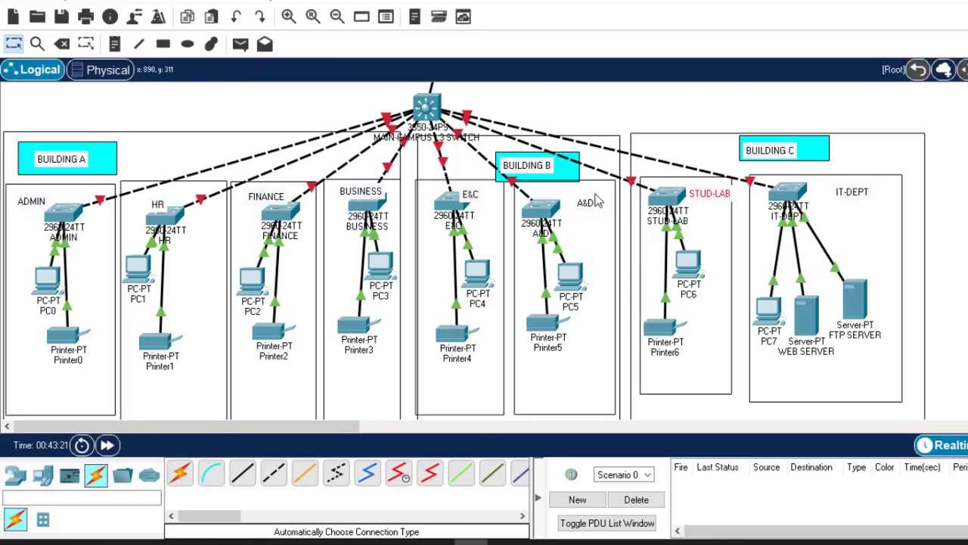
drag(590, 208, 586, 201)
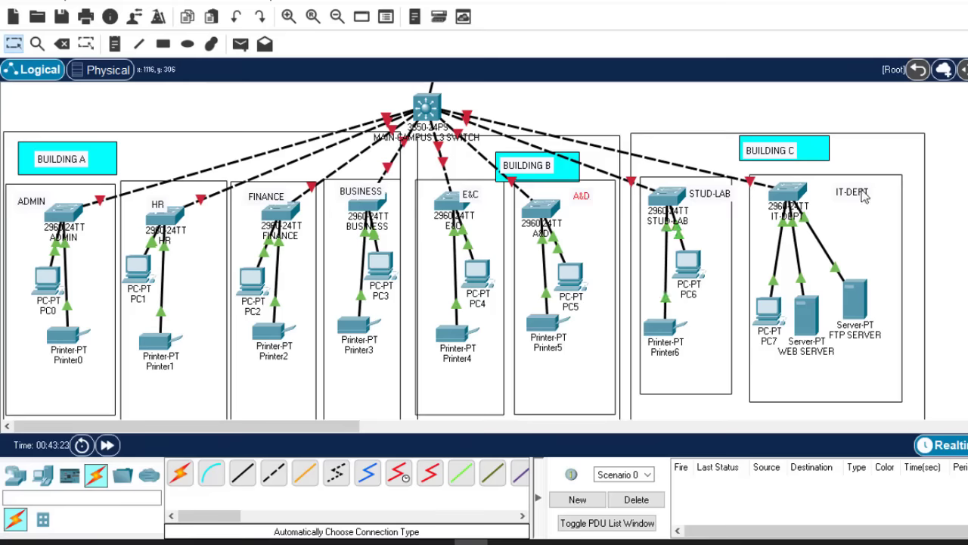
drag(864, 196, 862, 192)
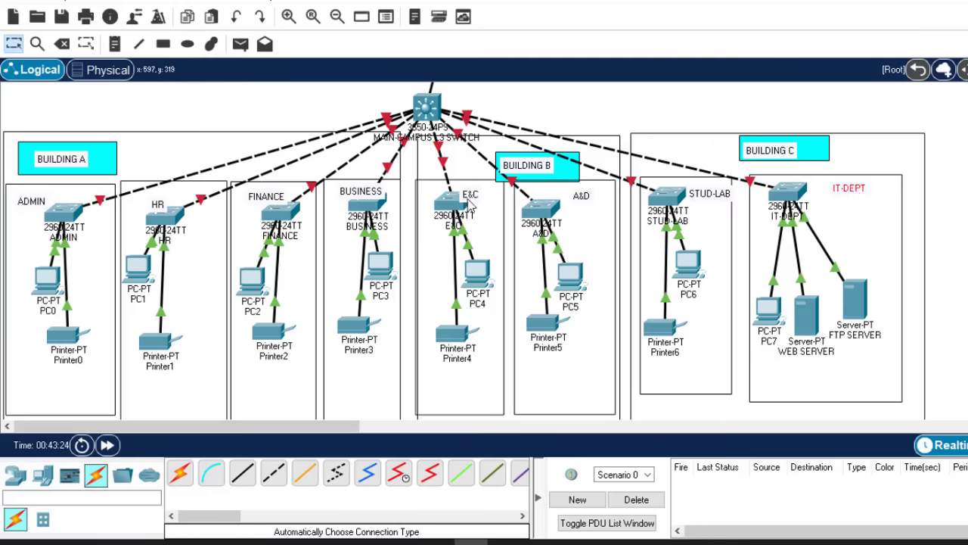
drag(469, 204, 479, 201)
Lower the BUSINESS, E&C and FINANCE switches and shift the BUSINESS and HR notes to clear the devices.
drag(360, 196, 371, 219)
drag(463, 202, 462, 208)
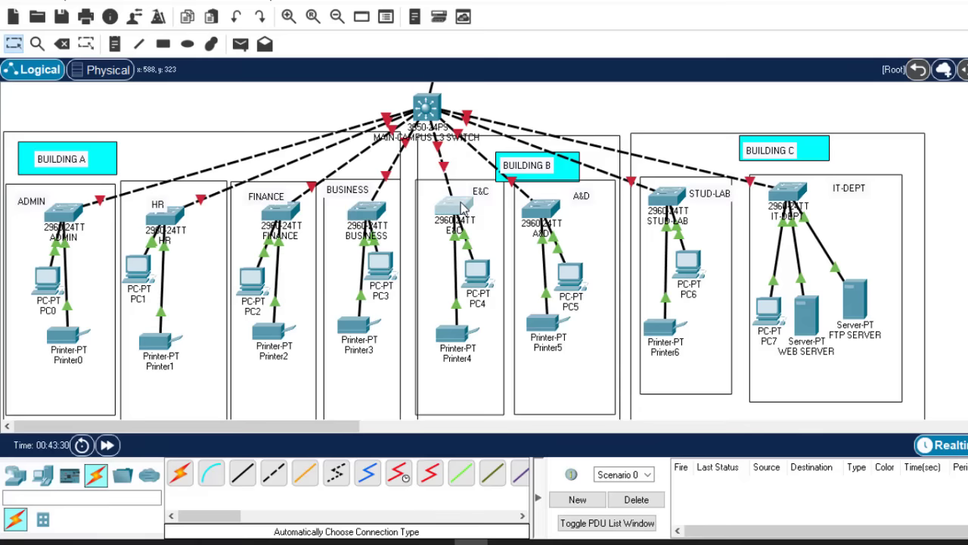
drag(275, 214, 276, 223)
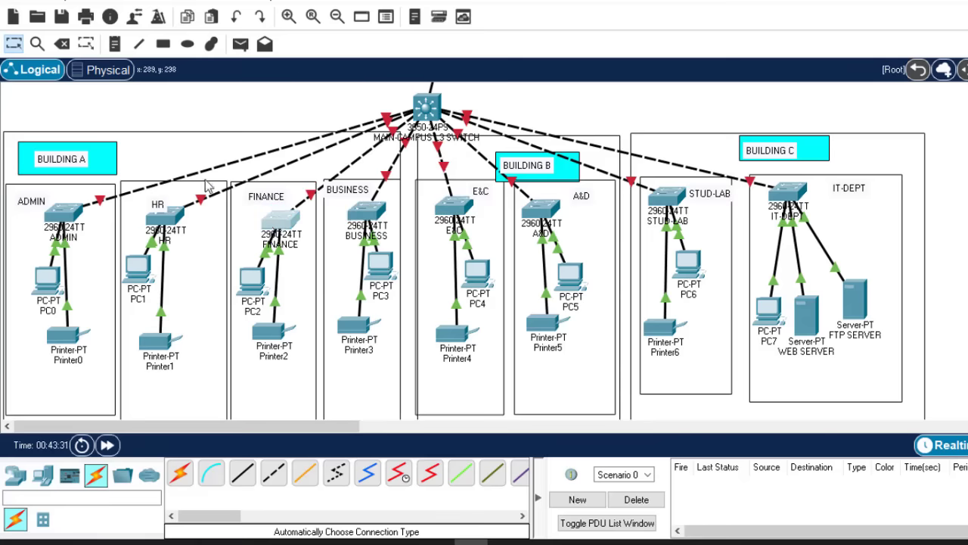
click(173, 194)
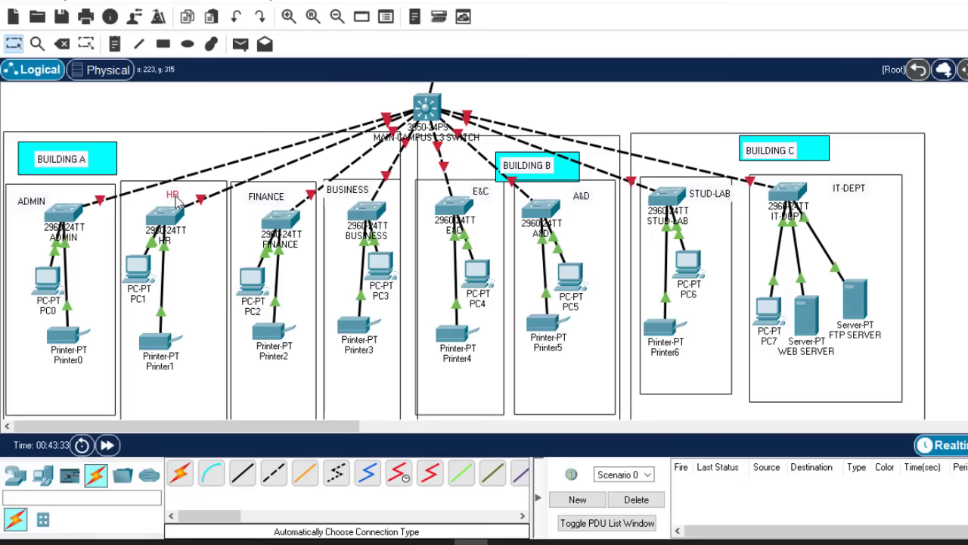
Draw pink-filled (#ffaaff) rectangles around the ADMIN, HR, FINANCE and BUSINESS notes in Building A.
click(165, 45)
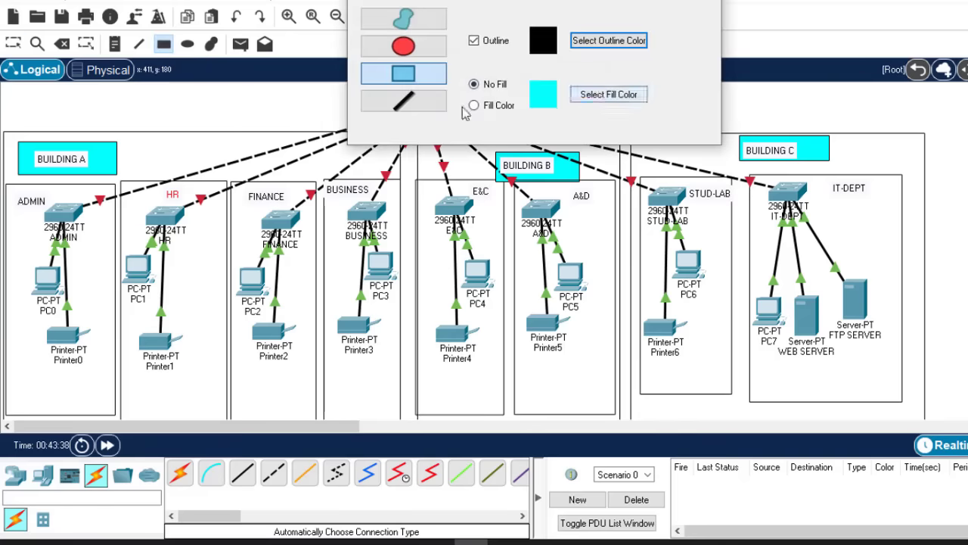
click(484, 107)
click(608, 95)
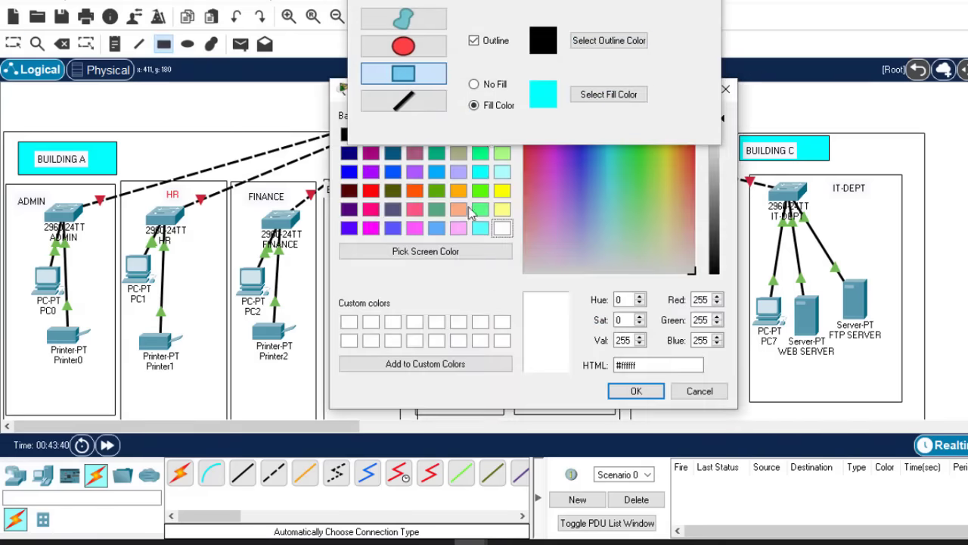
click(459, 229)
click(636, 391)
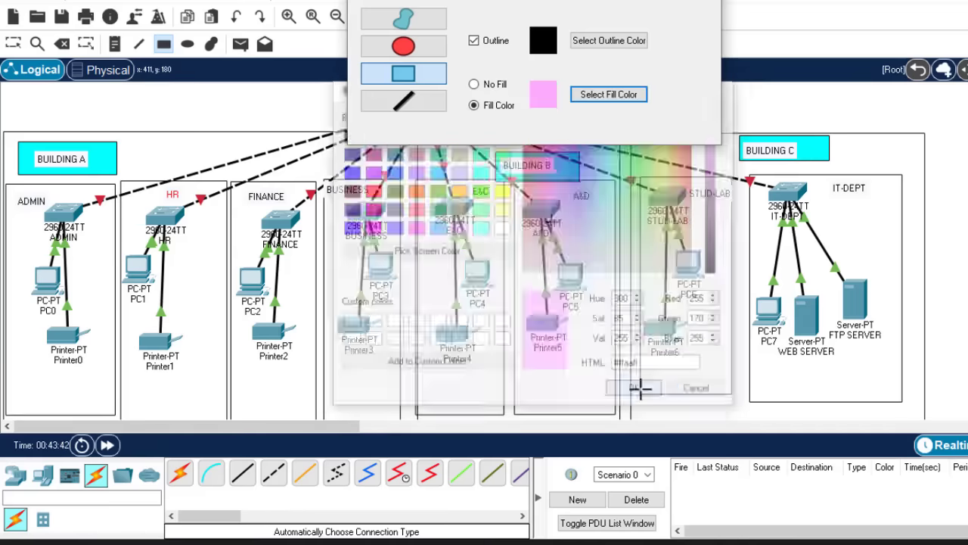
drag(12, 186, 50, 213)
mouse_move(155, 184)
mouse_down()
mouse_move(198, 212)
mouse_move(193, 203)
mouse_move(295, 206)
mouse_up()
drag(325, 177, 370, 198)
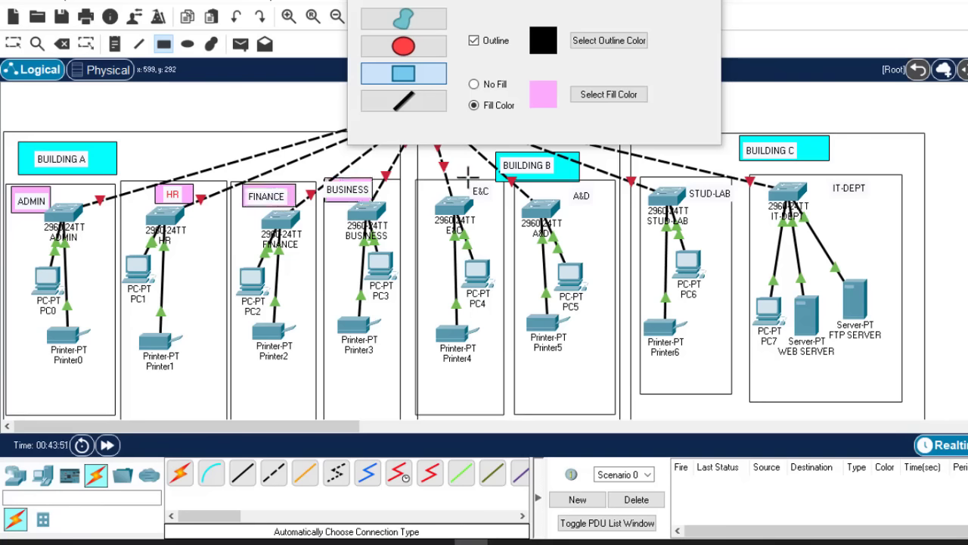
Draw matching pink rectangles around the E&C and A&D notes in Building B and the STUD-LAB and IT-DEPT notes in Building C.
drag(468, 178, 493, 203)
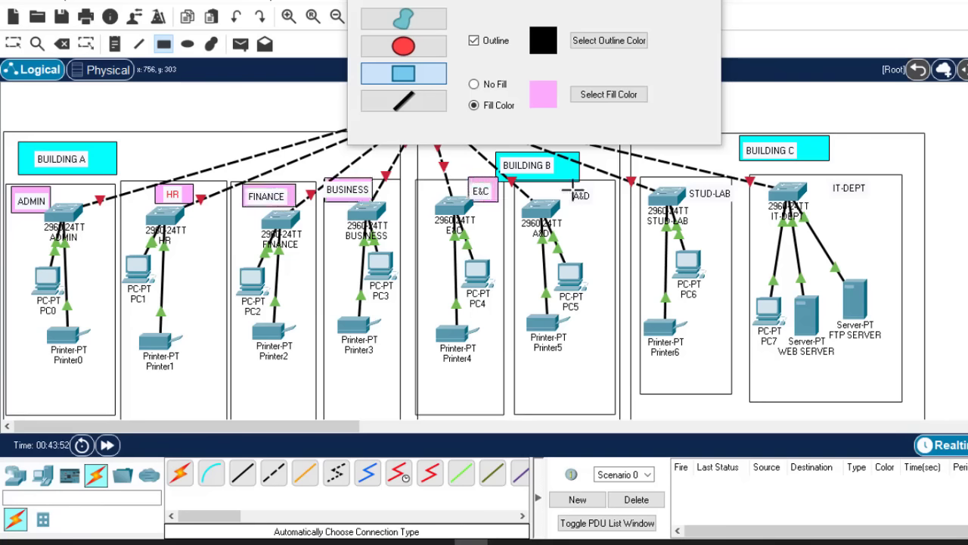
drag(565, 184, 607, 209)
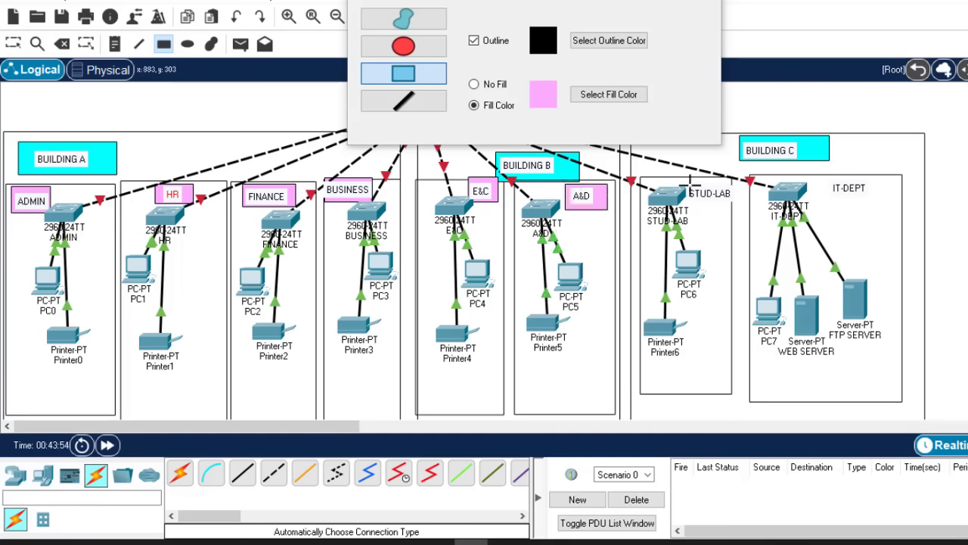
drag(687, 182, 740, 210)
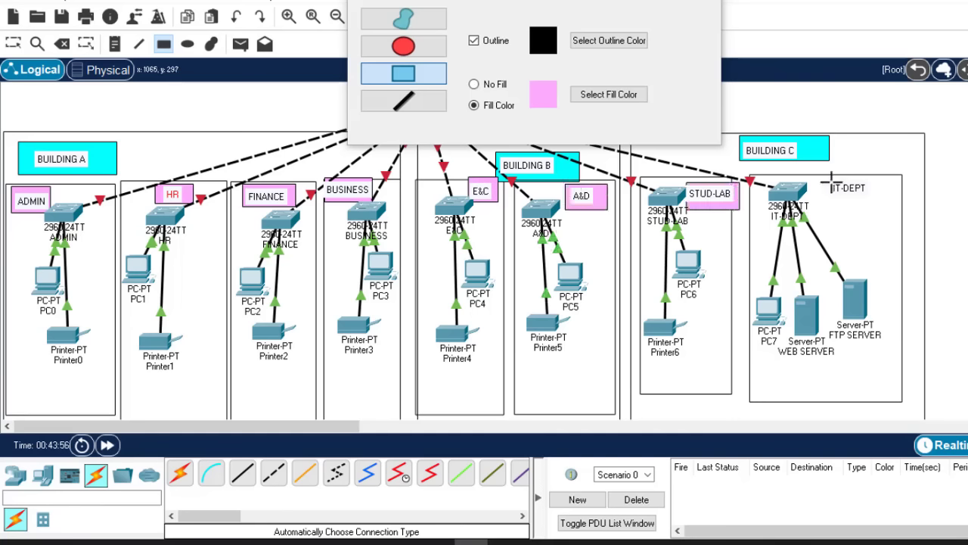
drag(824, 179, 882, 200)
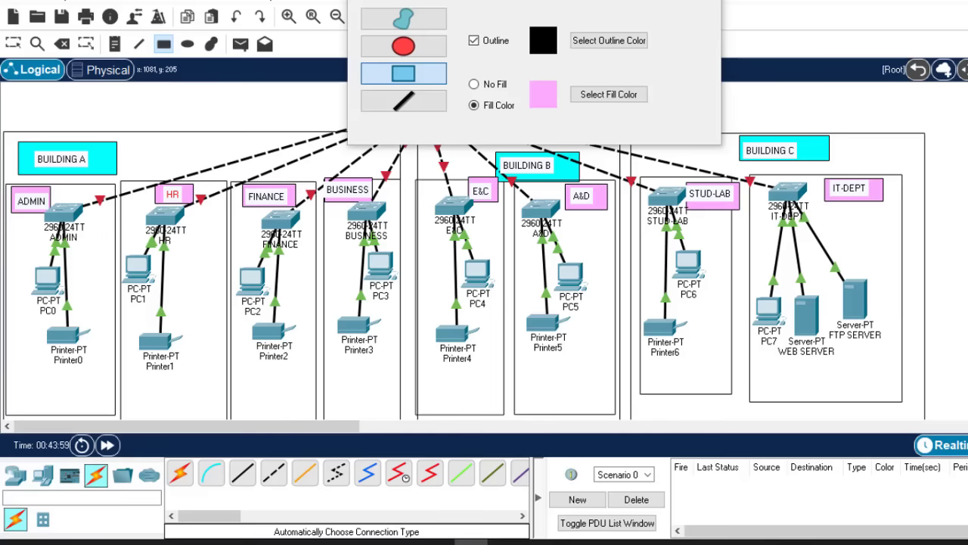
key(Escape)
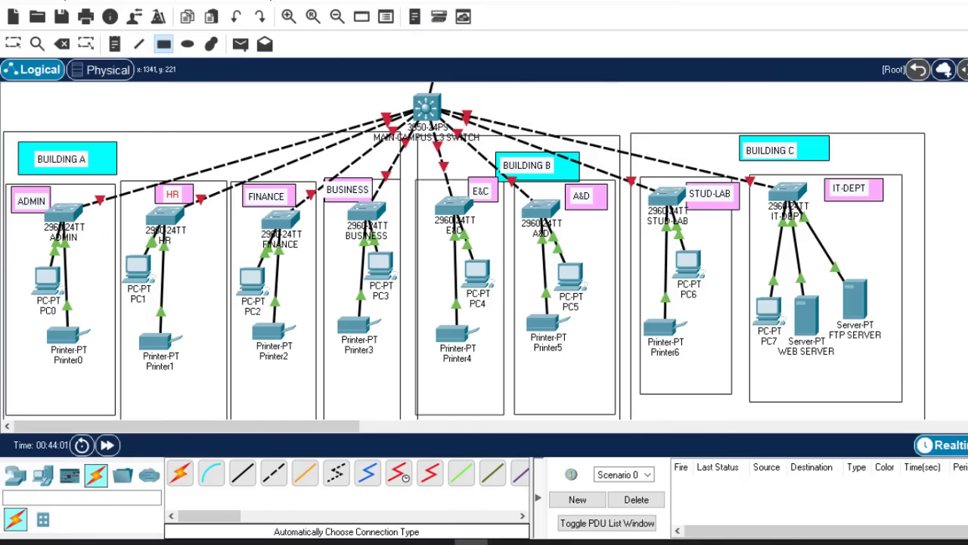
Draw a pink-filled rectangle around the CLOUD note at the upper edge of the cloud area.
scroll(464, 251, up, 3)
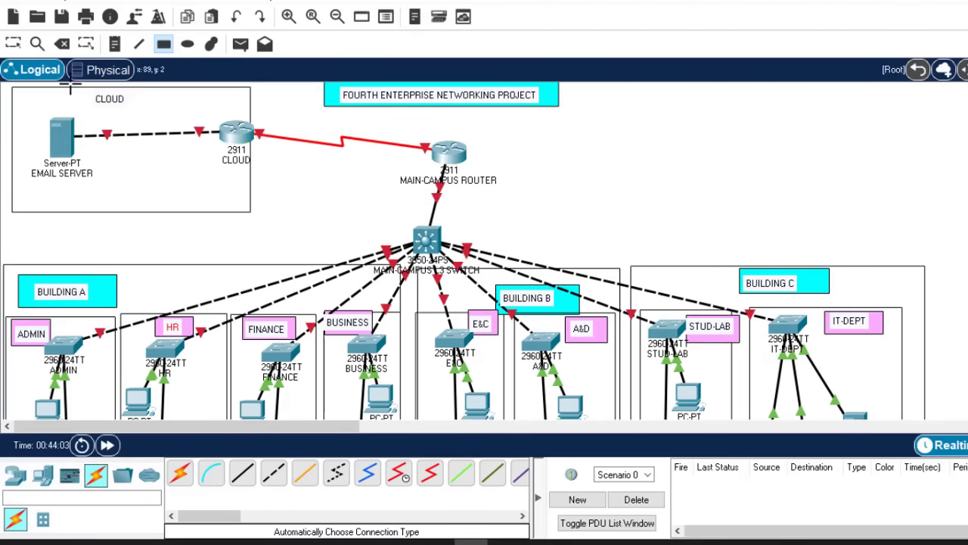
drag(70, 89, 146, 110)
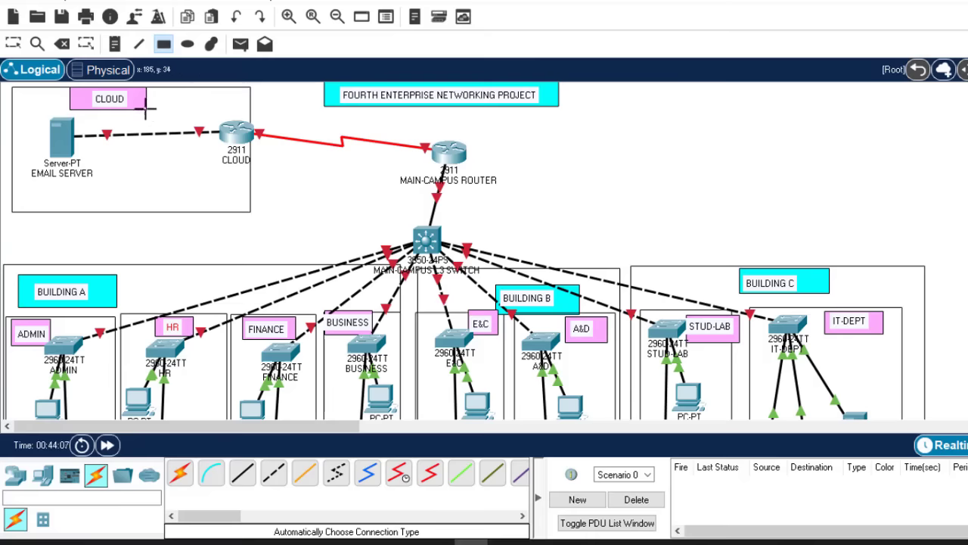
key(Escape)
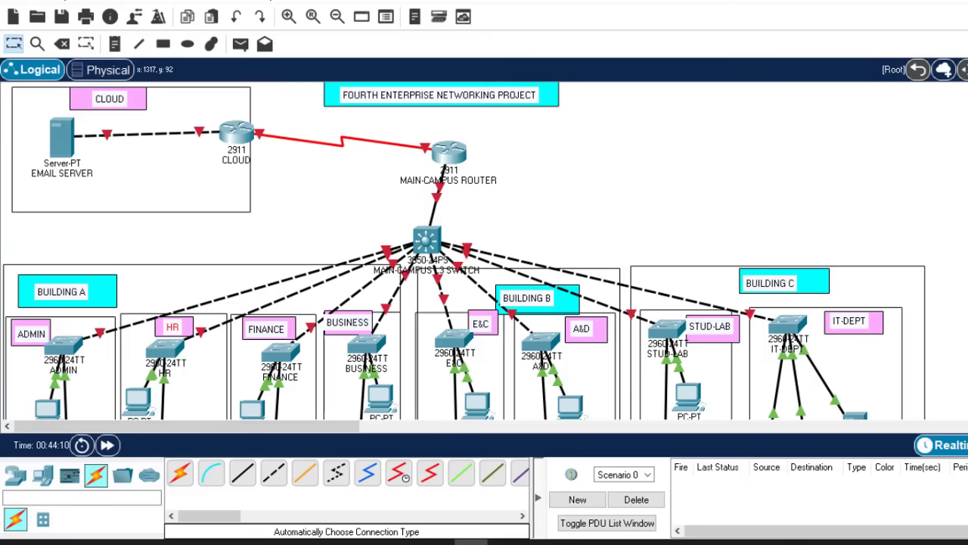
Place a 2911 router in the empty workspace beyond Building C, roughly level with the main campus router.
scroll(464, 251, down, 5)
scroll(464, 251, up, 5)
mouse_move(332, 429)
mouse_down()
mouse_move(342, 430)
mouse_move(323, 432)
mouse_up()
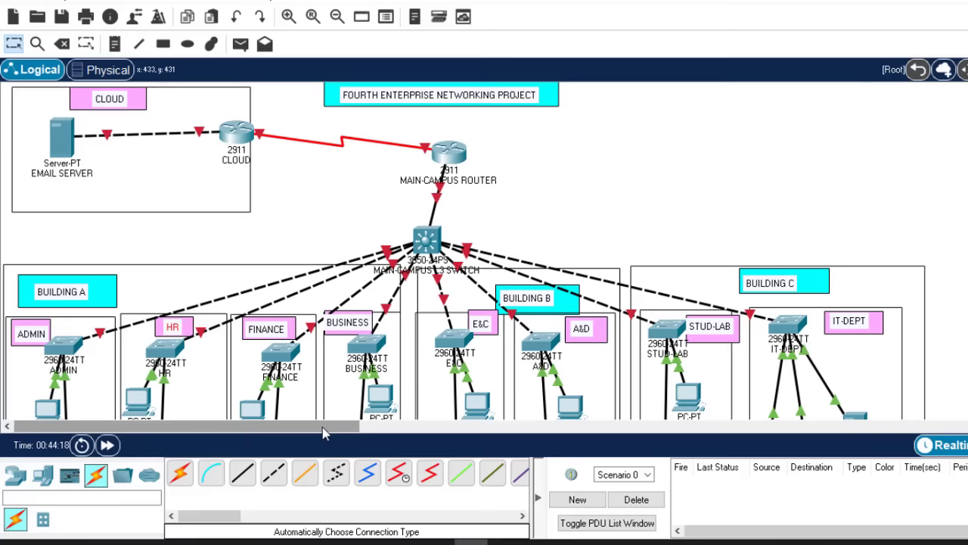
drag(323, 432, 441, 435)
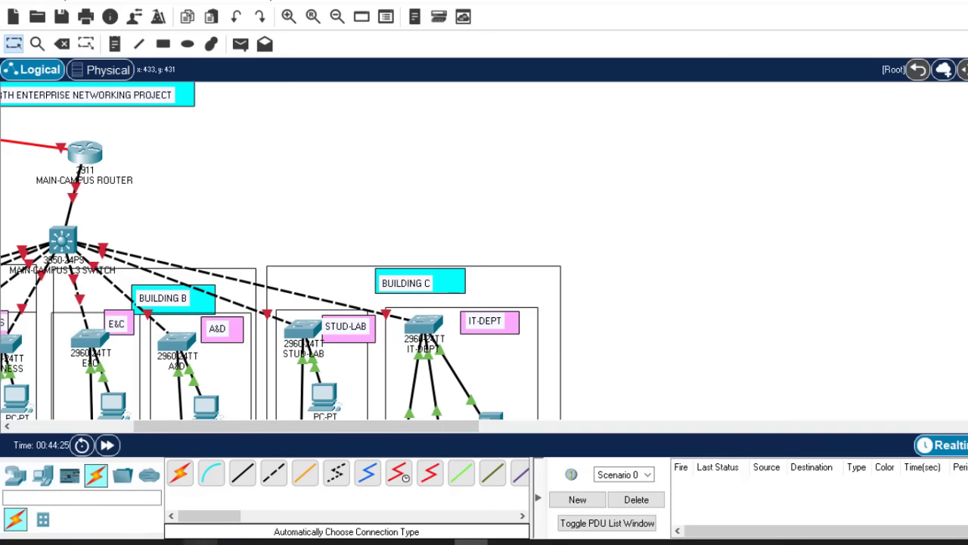
click(15, 475)
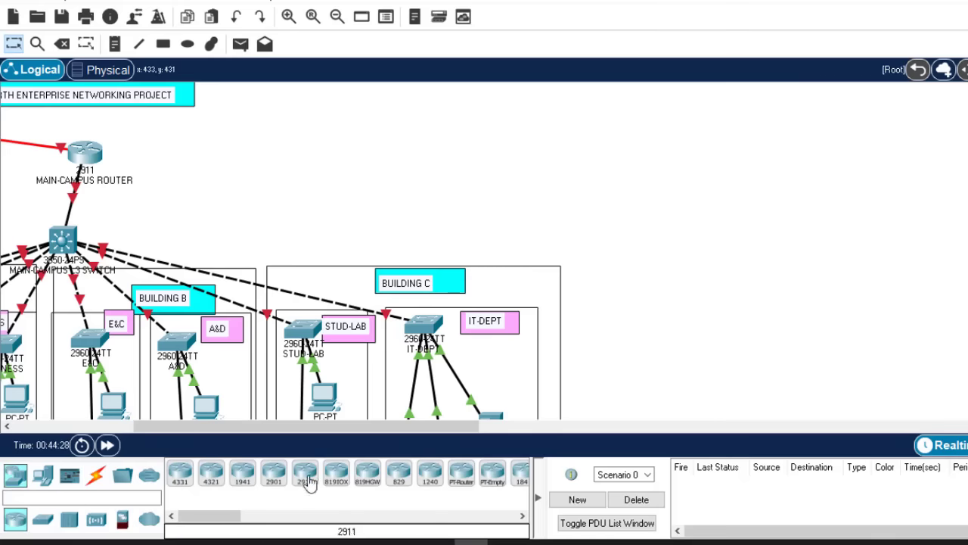
drag(305, 473, 609, 209)
drag(652, 155, 652, 155)
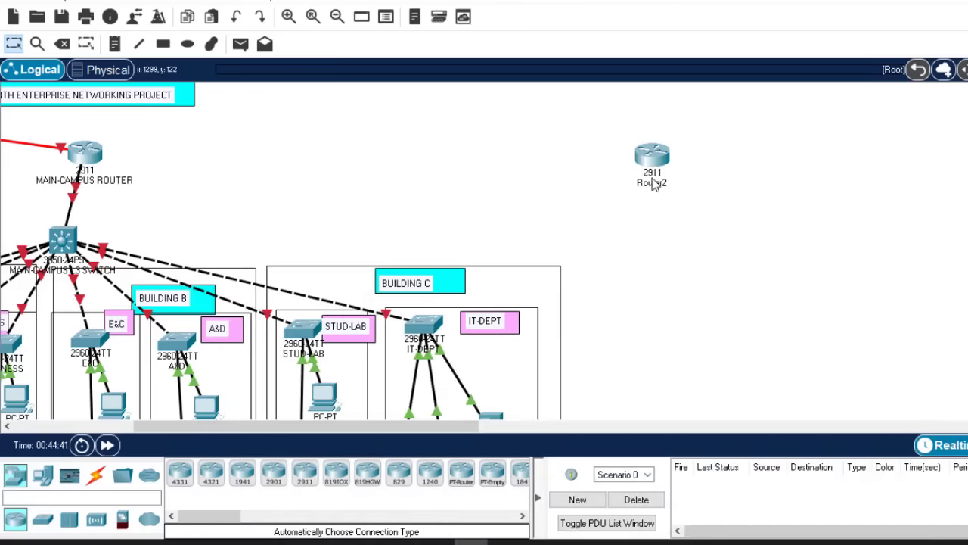
Rename the new 2911 router as BRANCH CAMPUS ROUTER.
click(652, 183)
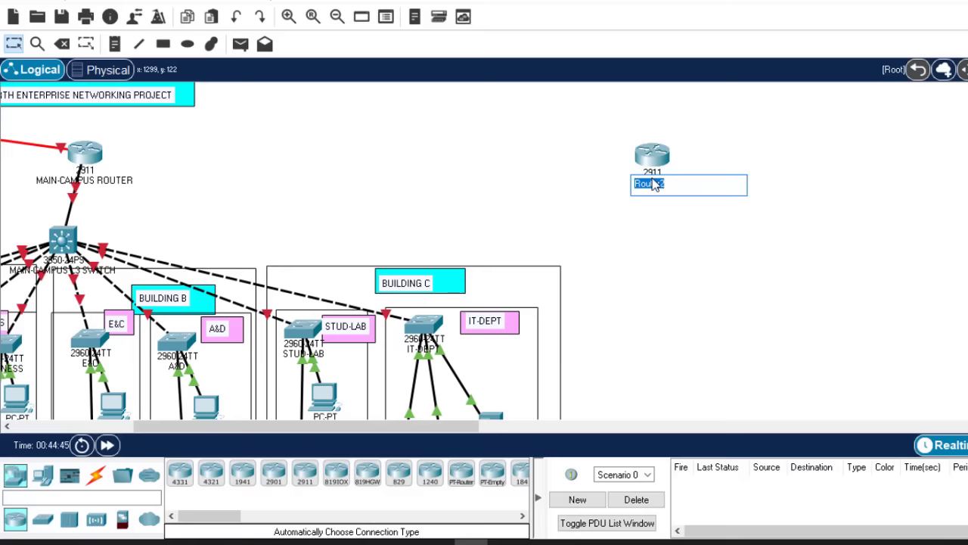
text(BRANCH ROUTER)
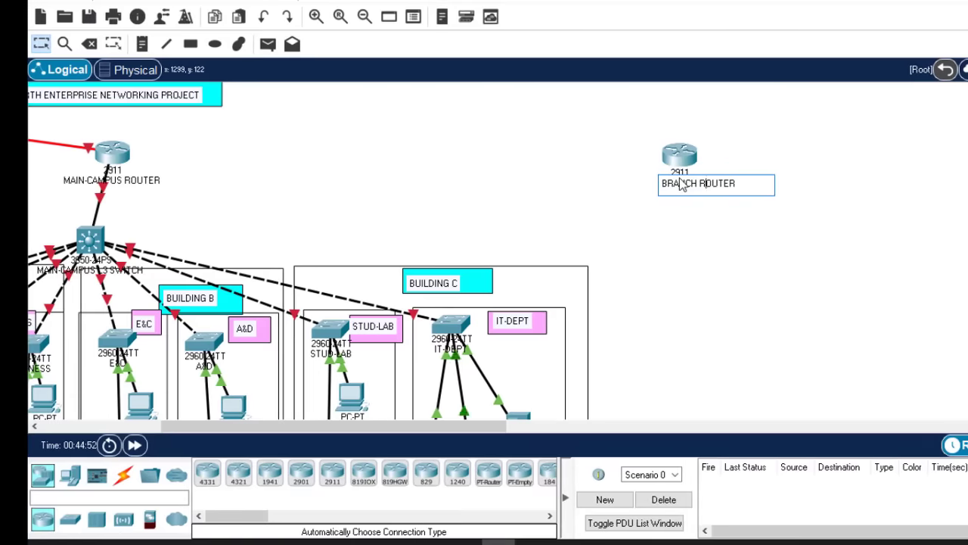
text(CAMPU)
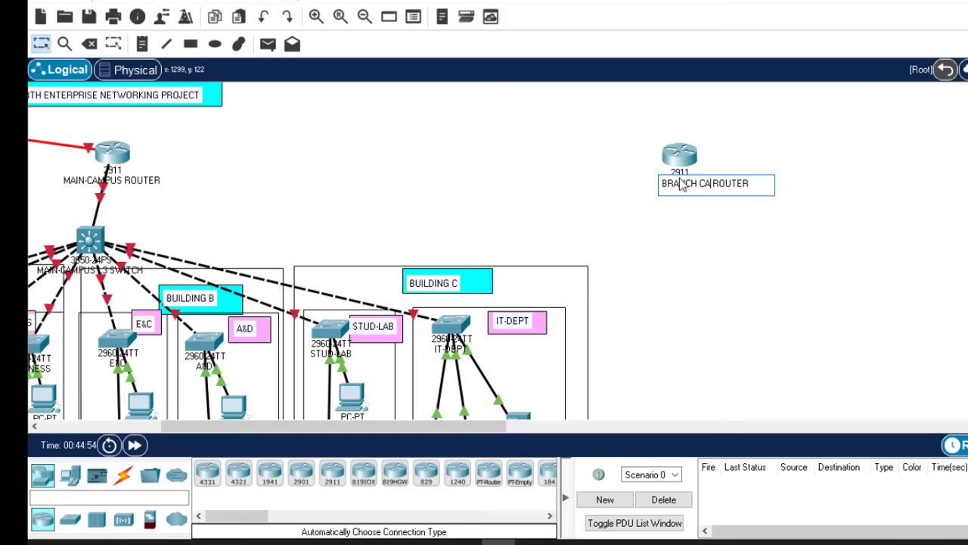
text(S)
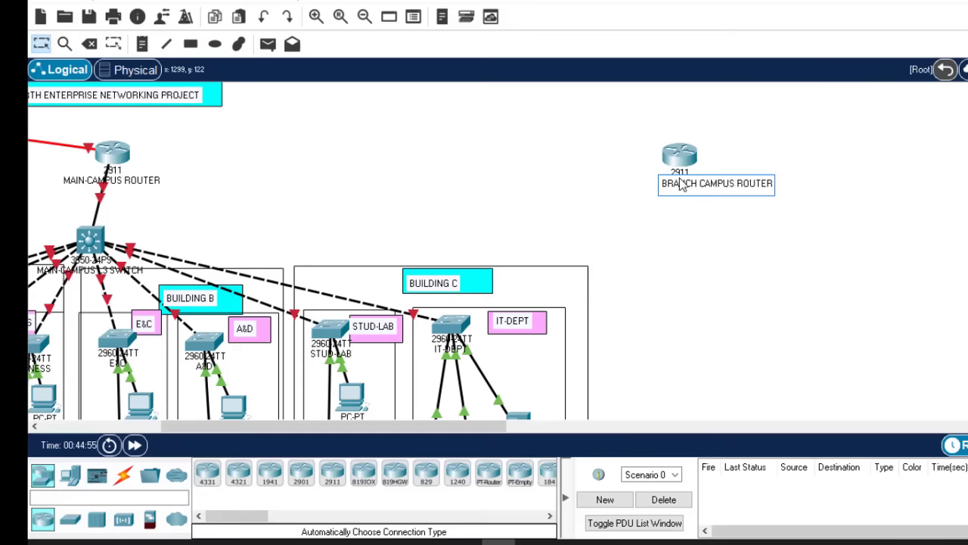
click(827, 284)
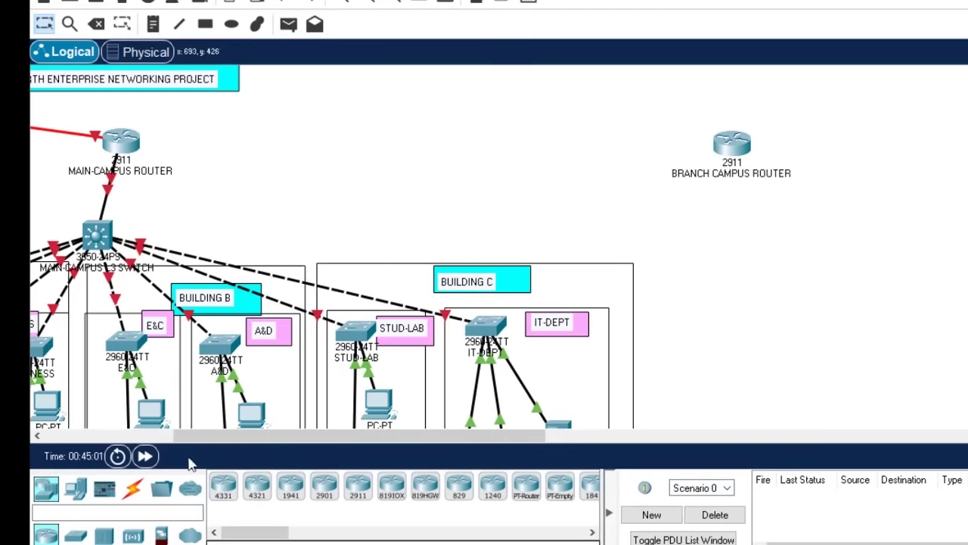
Place a 3650-24PS multilayer switch beside the branch campus router and two 2960 switches beyond it, one higher and one lower.
click(79, 538)
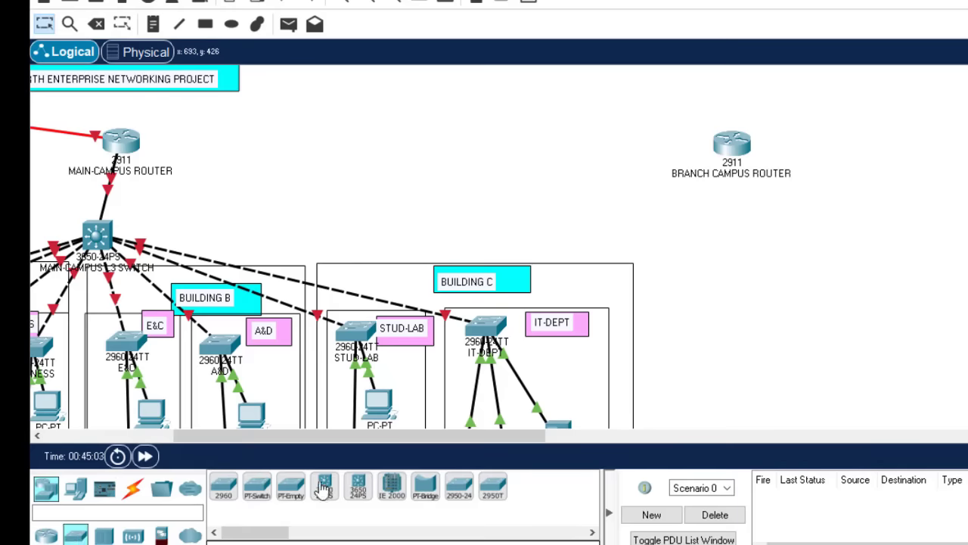
drag(360, 492, 898, 176)
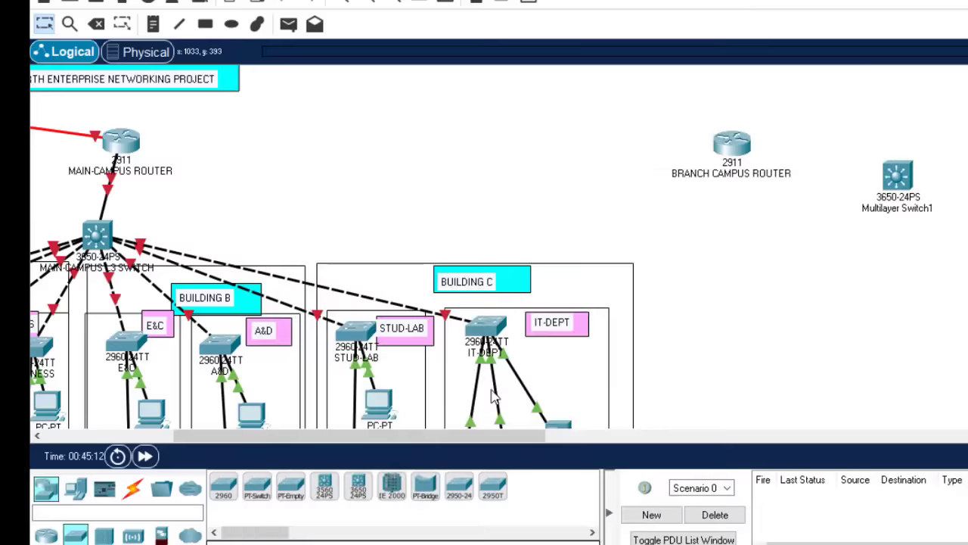
click(257, 488)
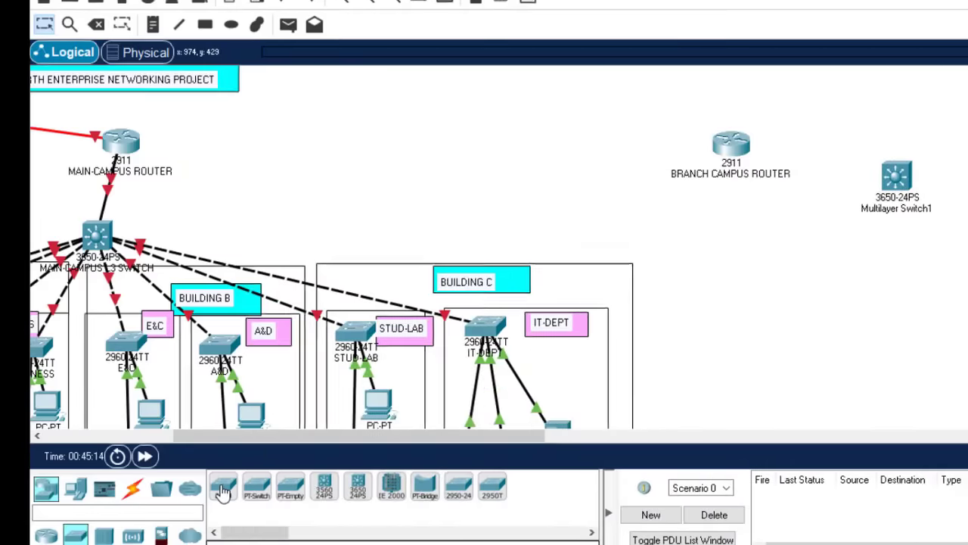
click(870, 307)
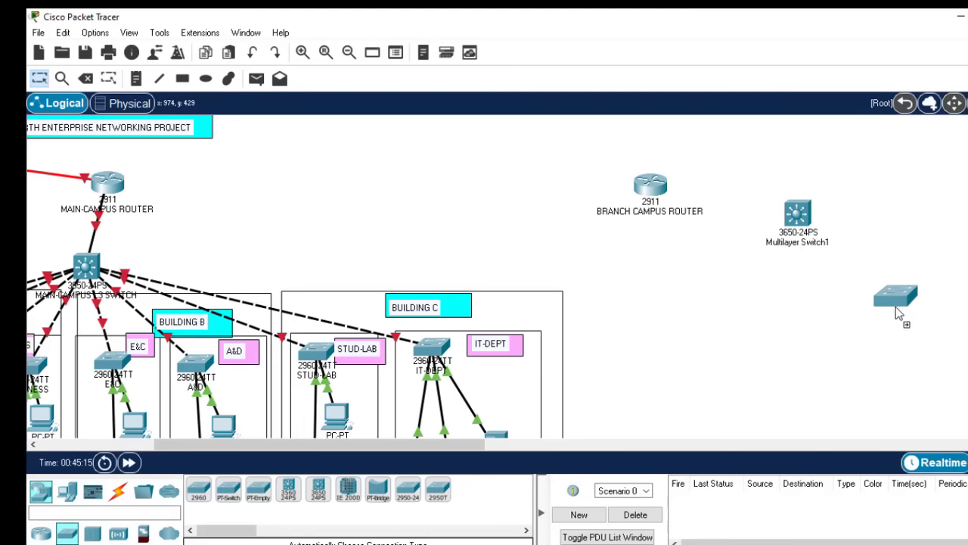
click(881, 346)
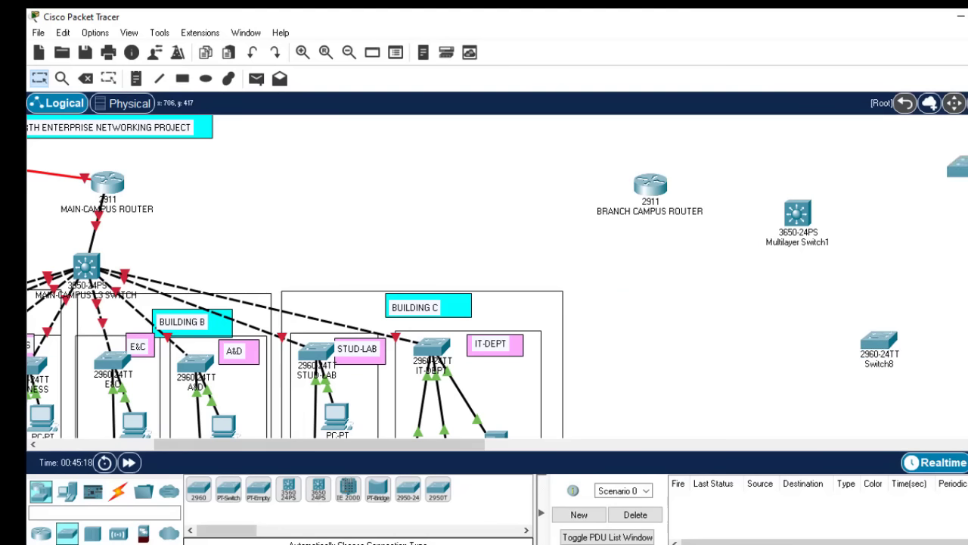
click(959, 180)
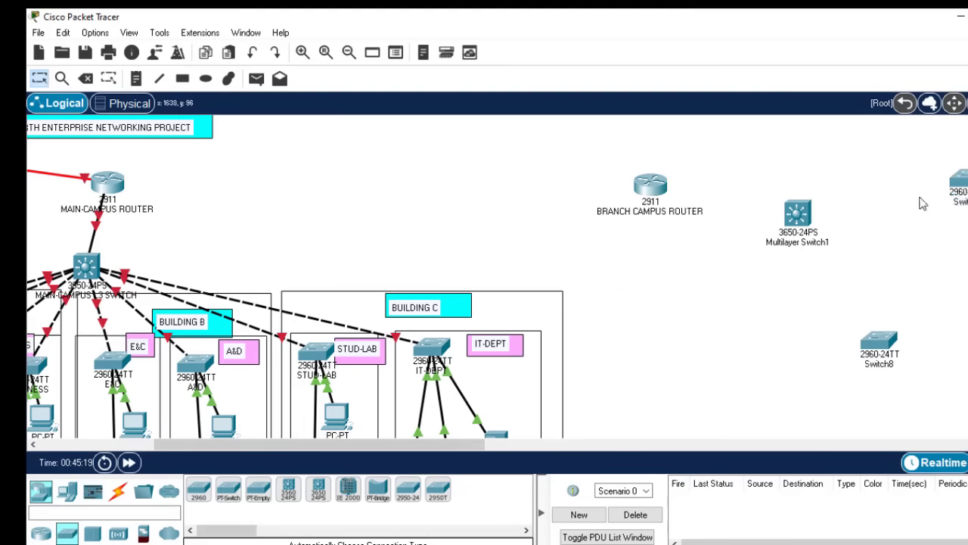
Rename the new multilayer switch as BRANCH L3 SWITCH and check the smaller campus requirements in the project brief.
double_click(800, 243)
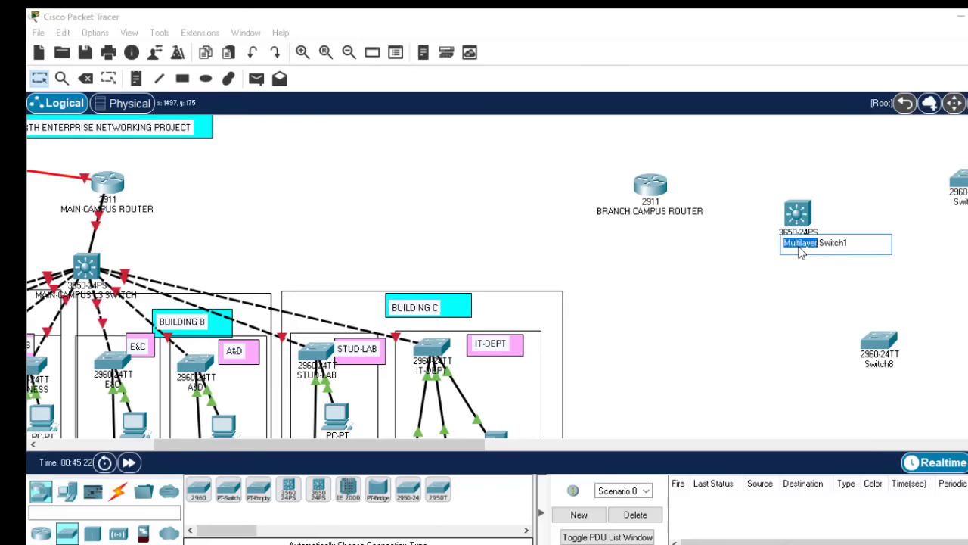
key(ctrl+a)
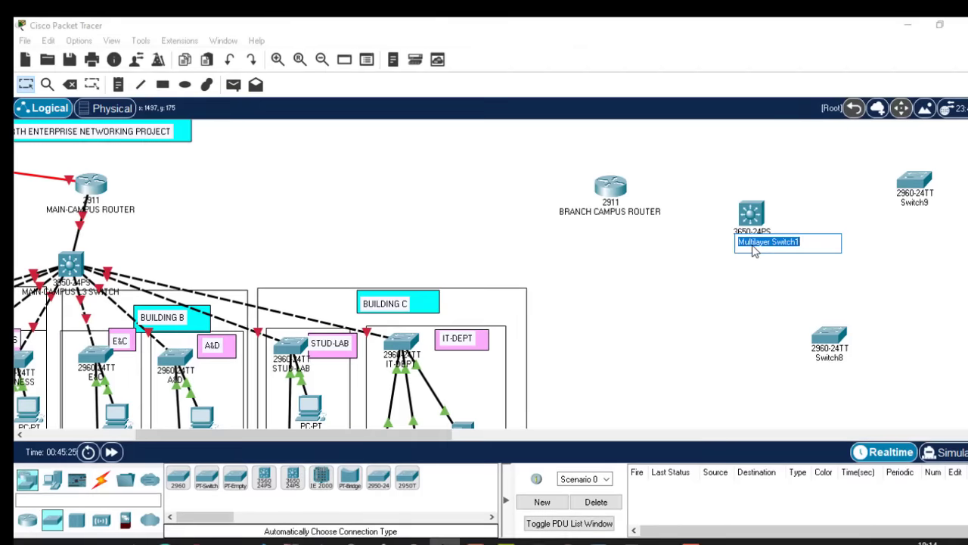
text(B)
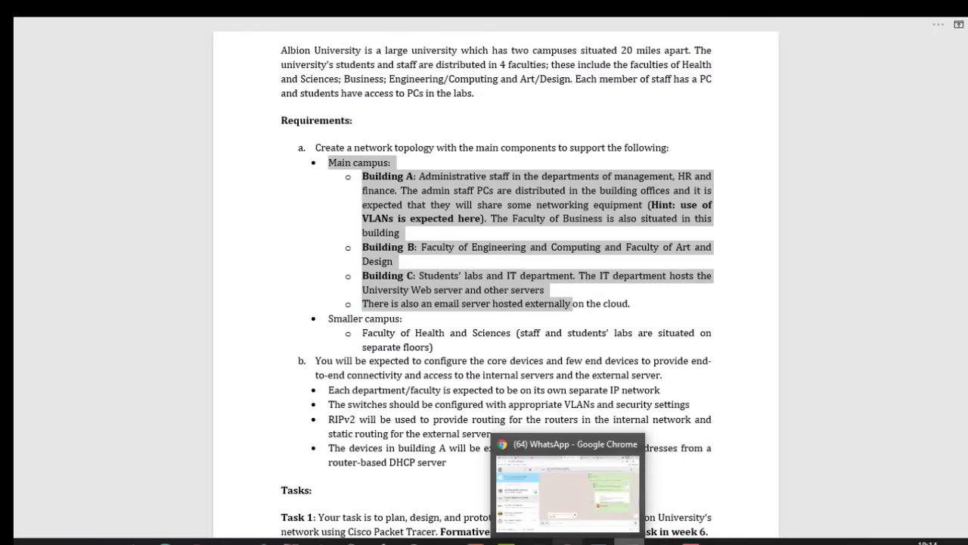
mouse_move(657, 541)
click(445, 541)
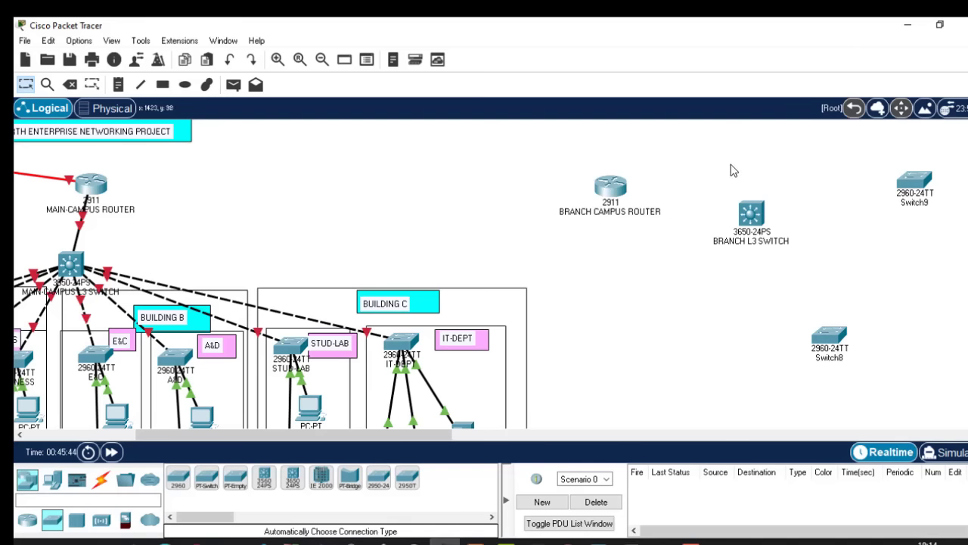
Rename the upper branch access switch as STAFF and the lower one as STUD-LB.
click(916, 203)
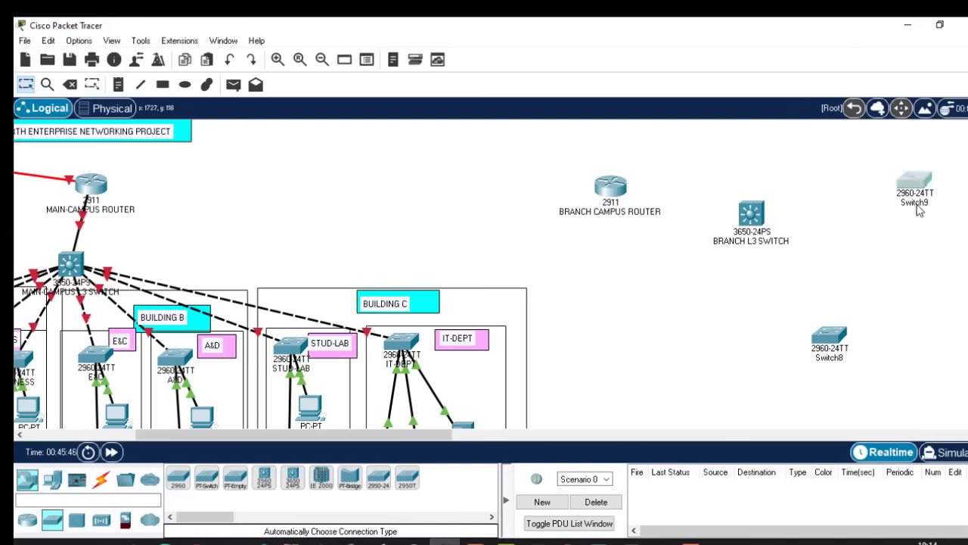
text(STA)
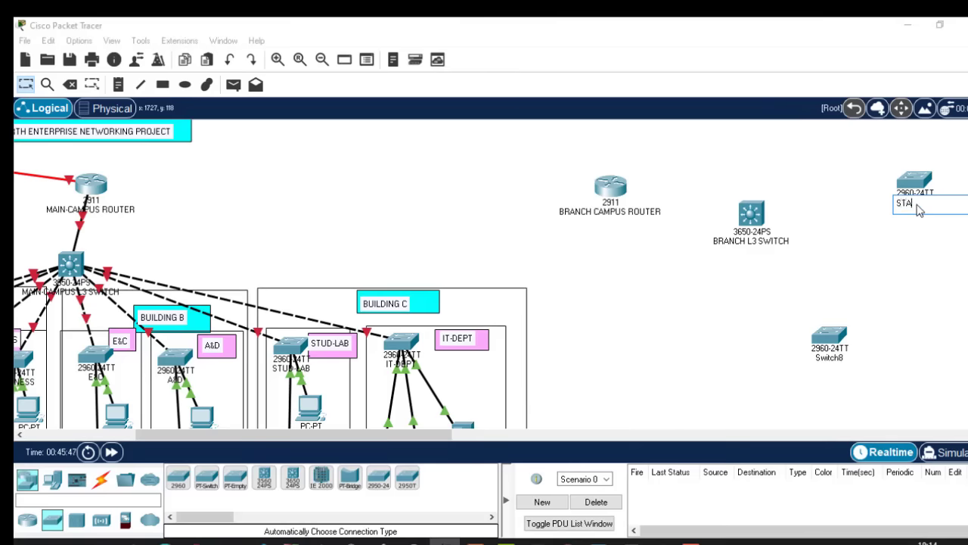
text(FF)
click(833, 363)
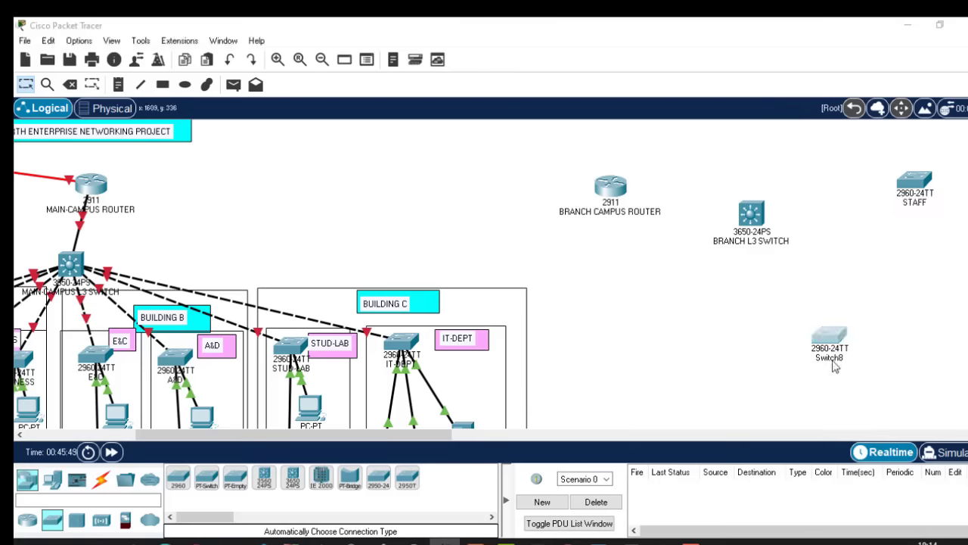
text(STUD)
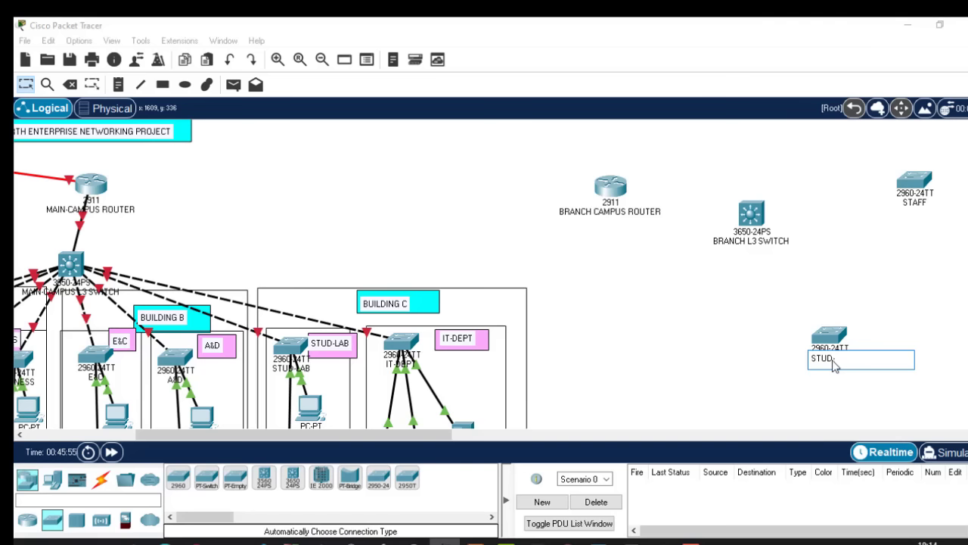
text(-LB)
click(756, 335)
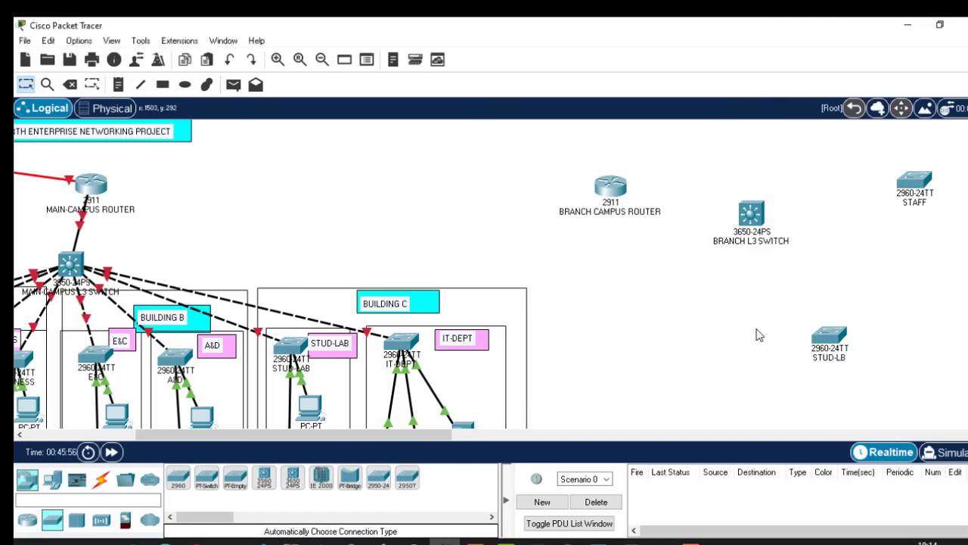
Place a PC and a printer below the STUD-LB switch and another PC and printer beyond the STAFF switch.
scroll(431, 305, right, 5)
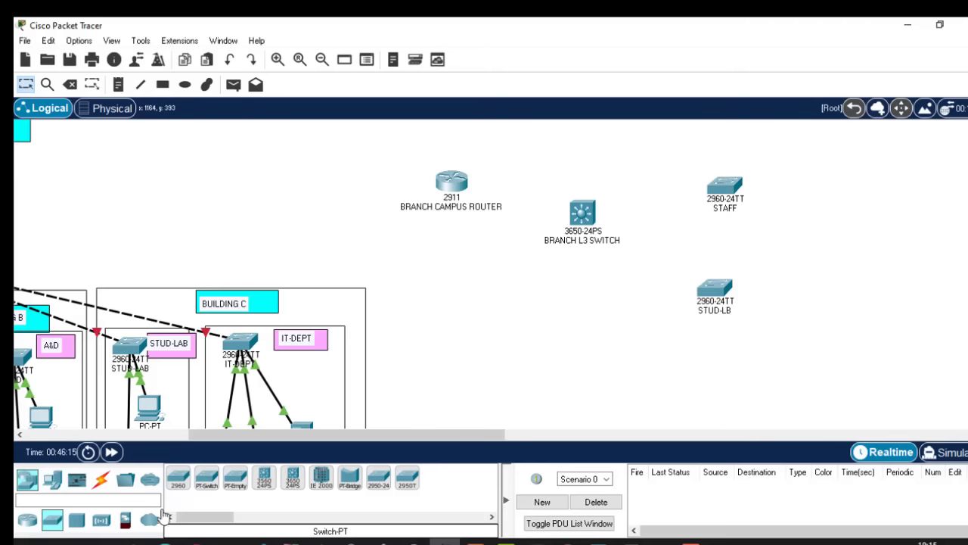
click(49, 483)
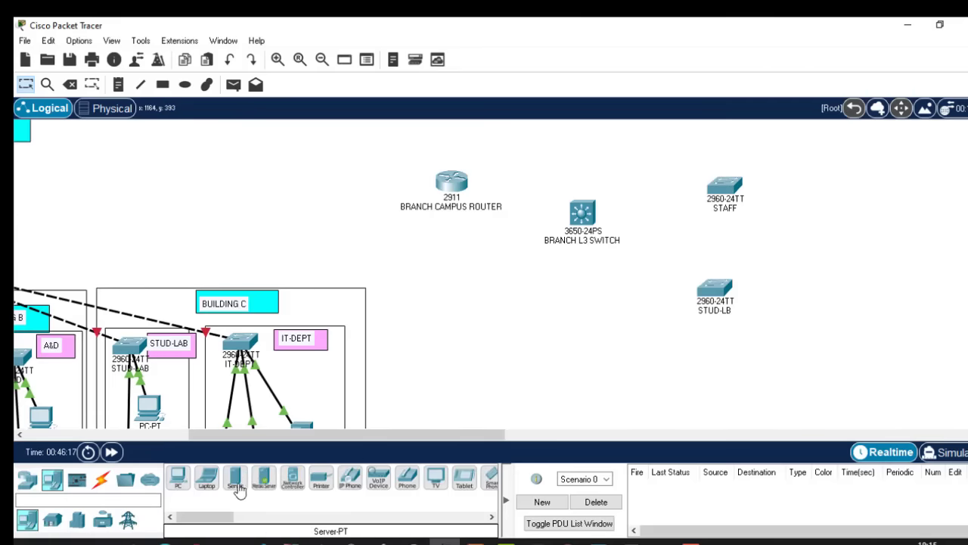
drag(178, 477, 787, 384)
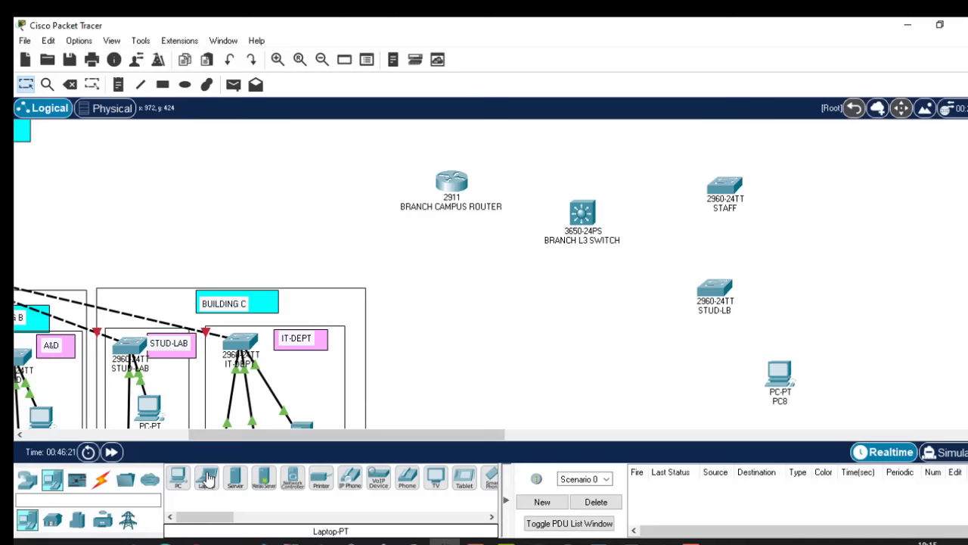
drag(320, 476, 827, 371)
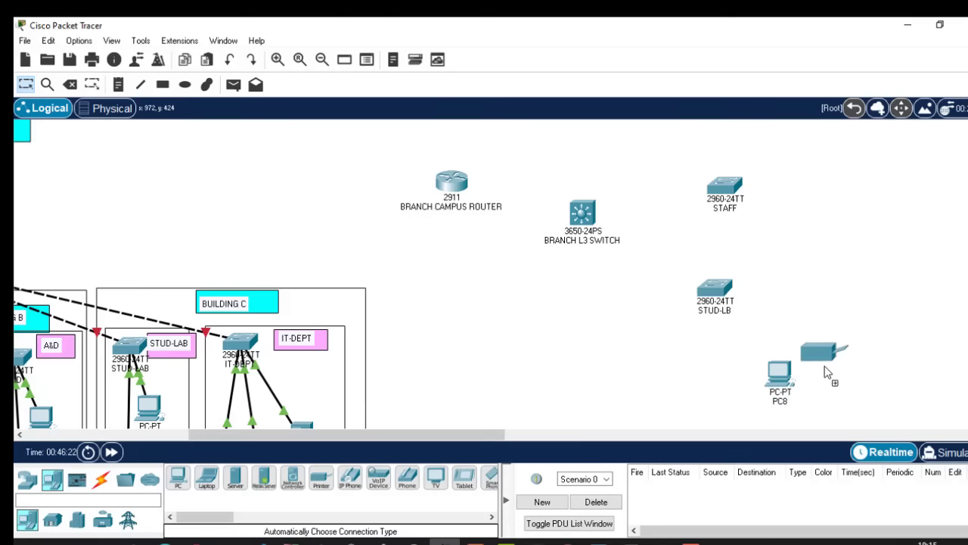
click(628, 541)
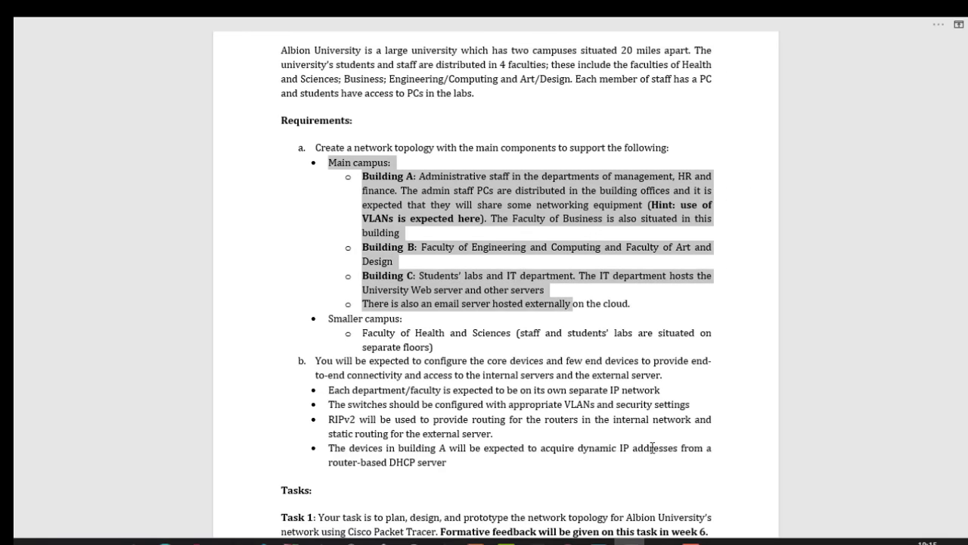
click(629, 540)
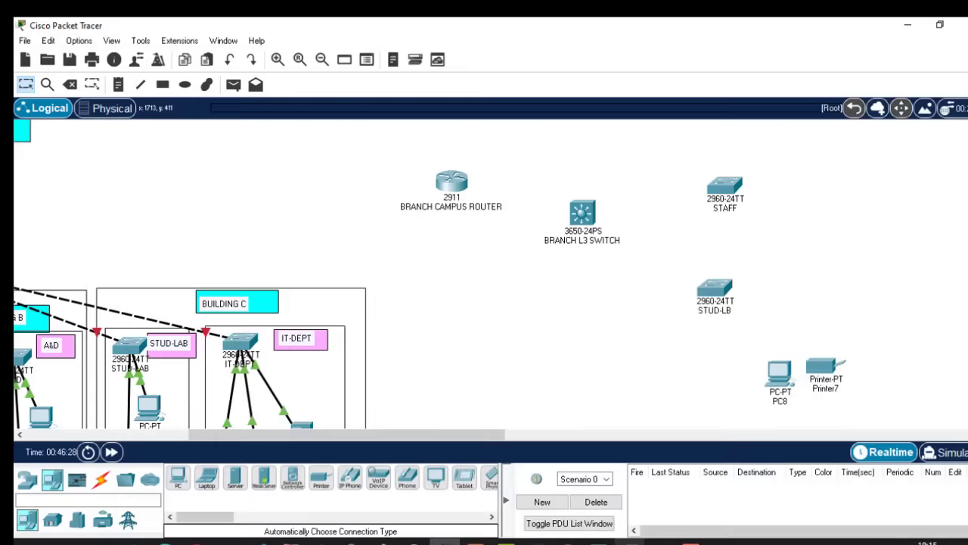
drag(180, 481, 855, 180)
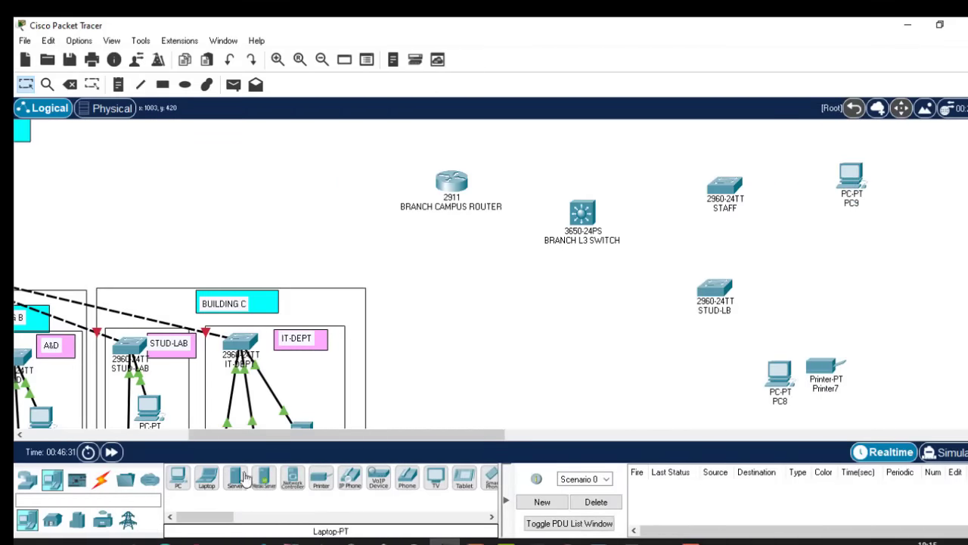
drag(321, 479, 923, 200)
Install an HWIC-2T serial module in the second expansion slot of the branch campus router.
drag(445, 431, 313, 428)
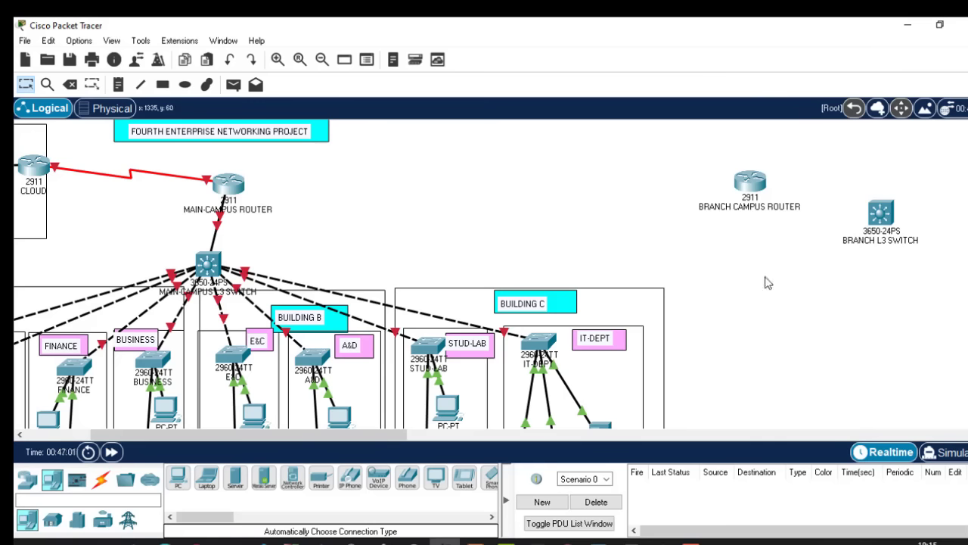
click(751, 181)
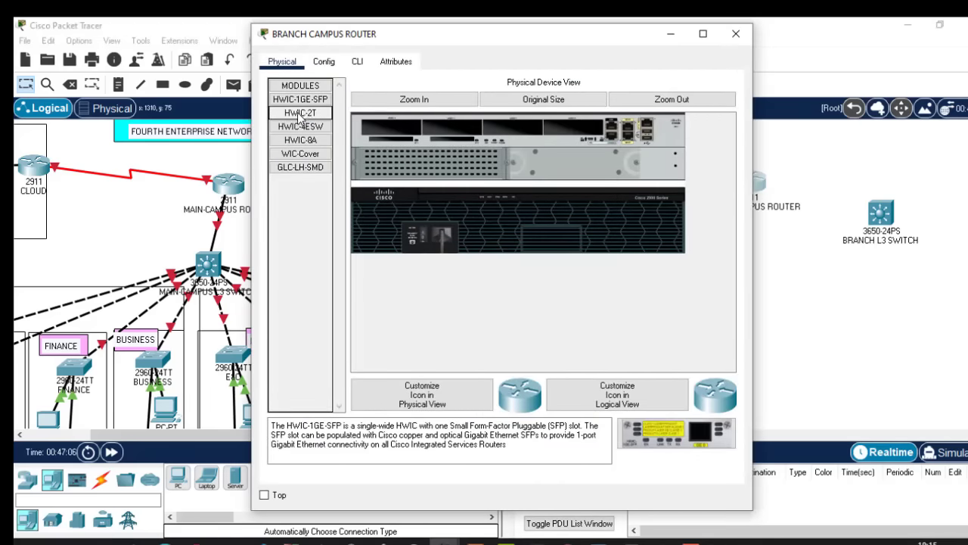
drag(300, 117, 457, 121)
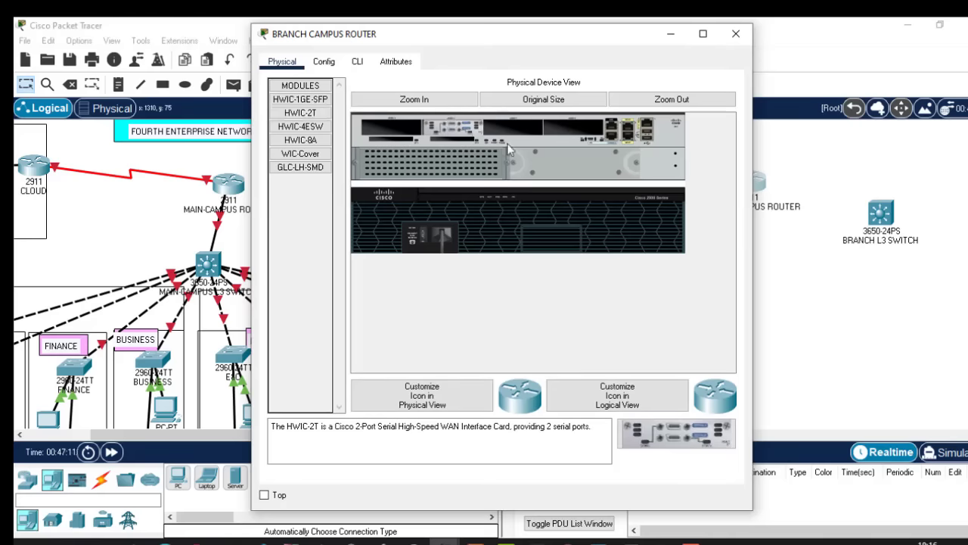
click(734, 33)
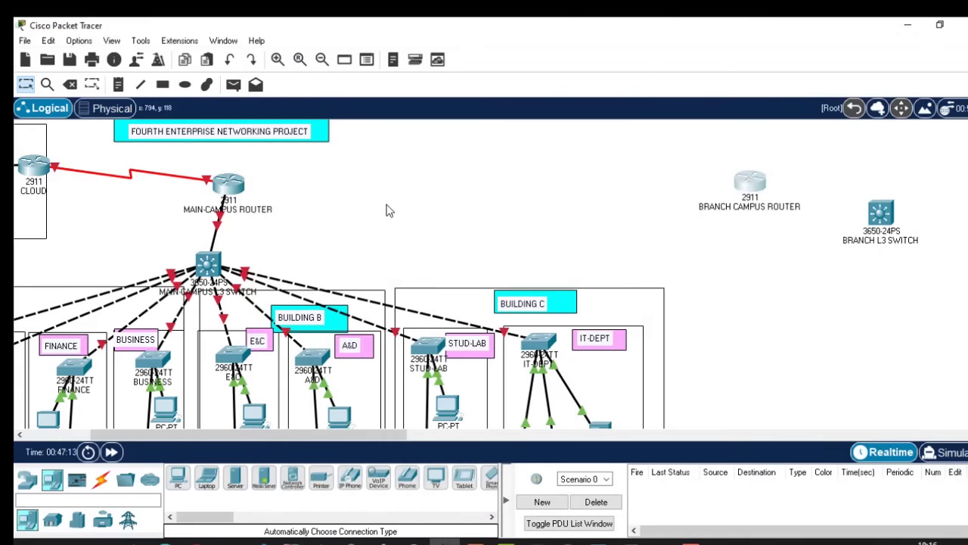
Connect Serial0/1/1 of the main campus router to Serial0/2/0 of the branch campus router with a Serial DCE cable.
click(101, 478)
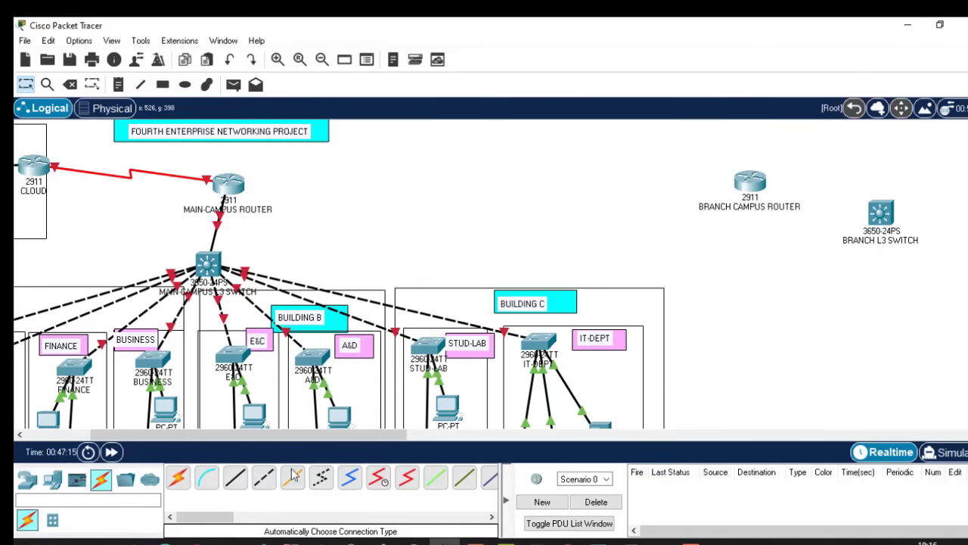
click(380, 477)
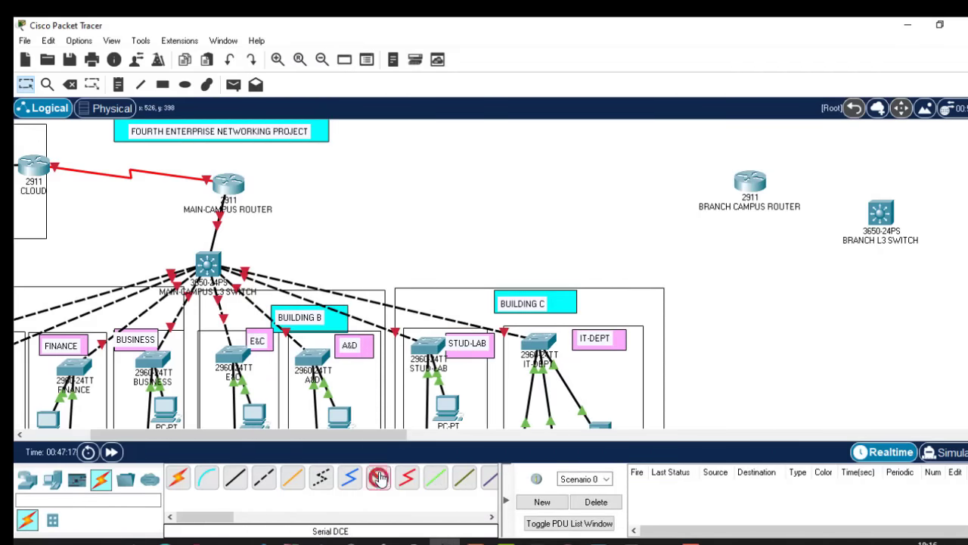
click(232, 183)
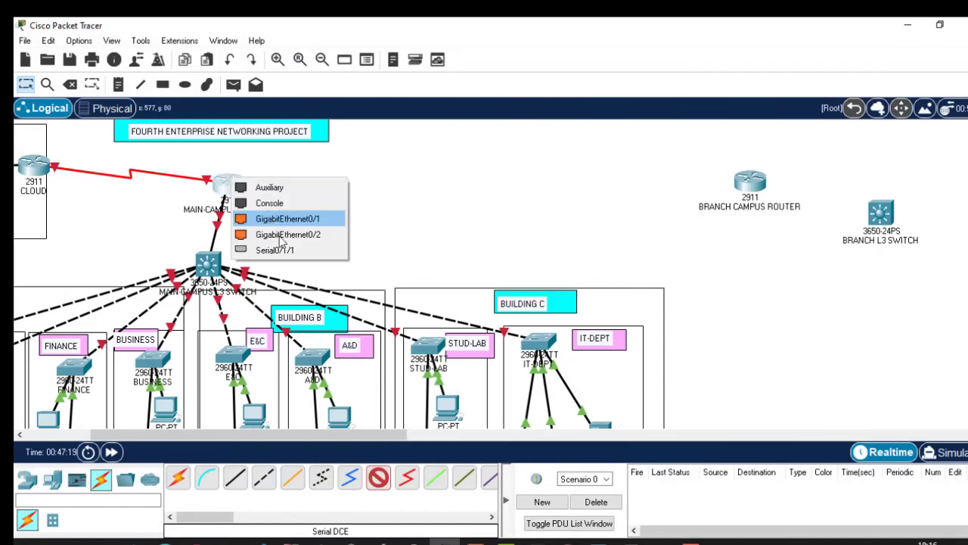
click(281, 251)
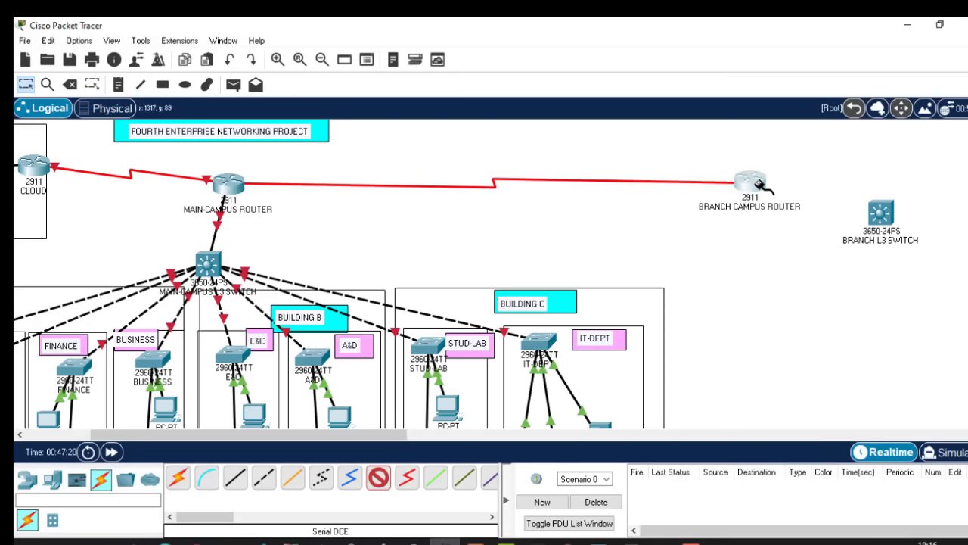
click(759, 184)
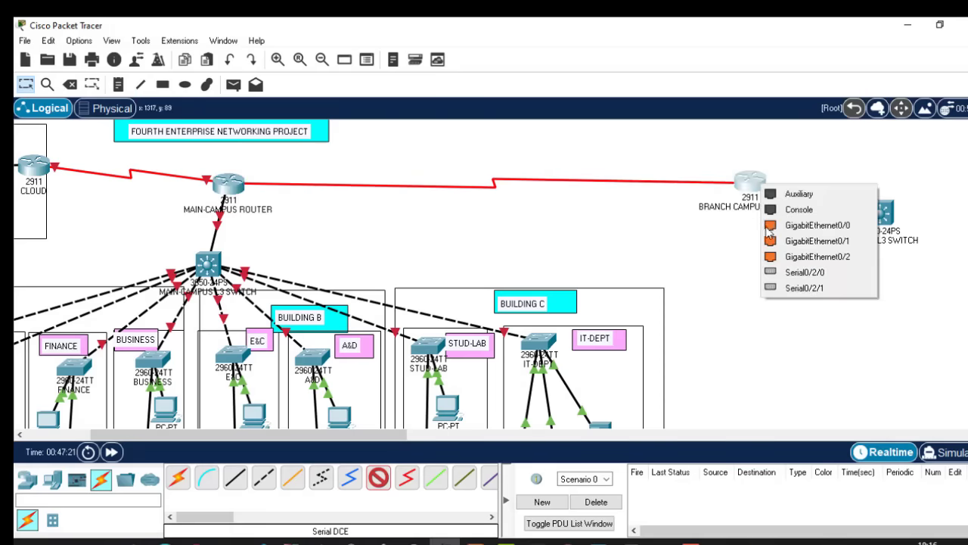
click(804, 274)
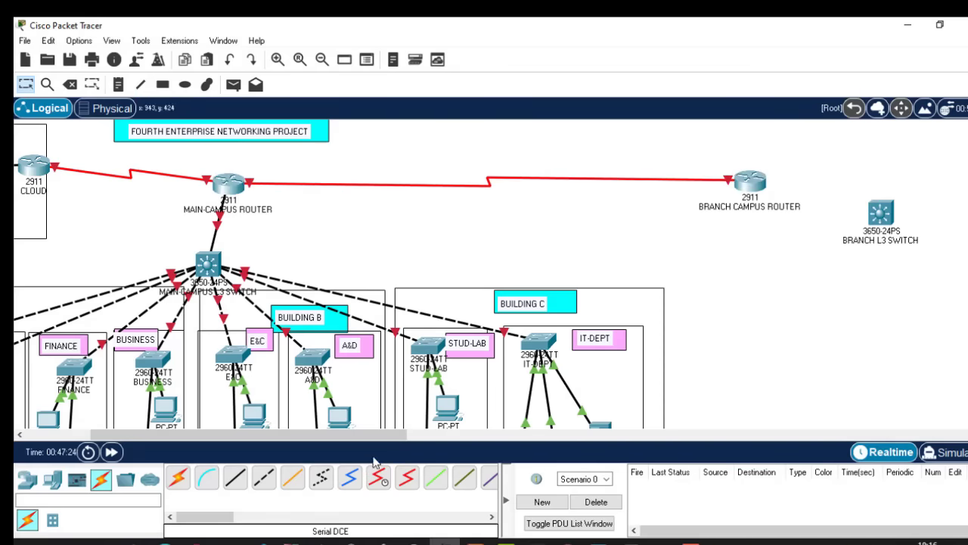
Connect the branch campus router to the branch L3 switch with an automatically chosen cable.
drag(316, 437, 437, 437)
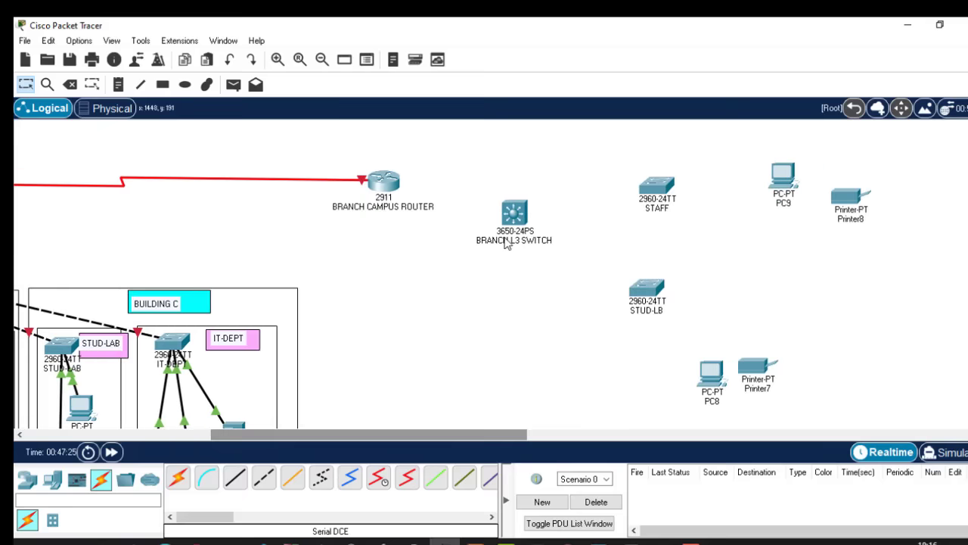
click(187, 476)
click(384, 177)
click(519, 226)
Connect the branch L3 switch to the STAFF and STUD-LB switches with automatically chosen cables.
click(178, 477)
click(515, 212)
click(645, 190)
click(177, 477)
click(514, 212)
click(647, 287)
Connect the STAFF and STUD-LB switches to their neighbouring PCs and printers with automatically chosen cables.
click(657, 186)
click(783, 175)
click(177, 476)
click(647, 287)
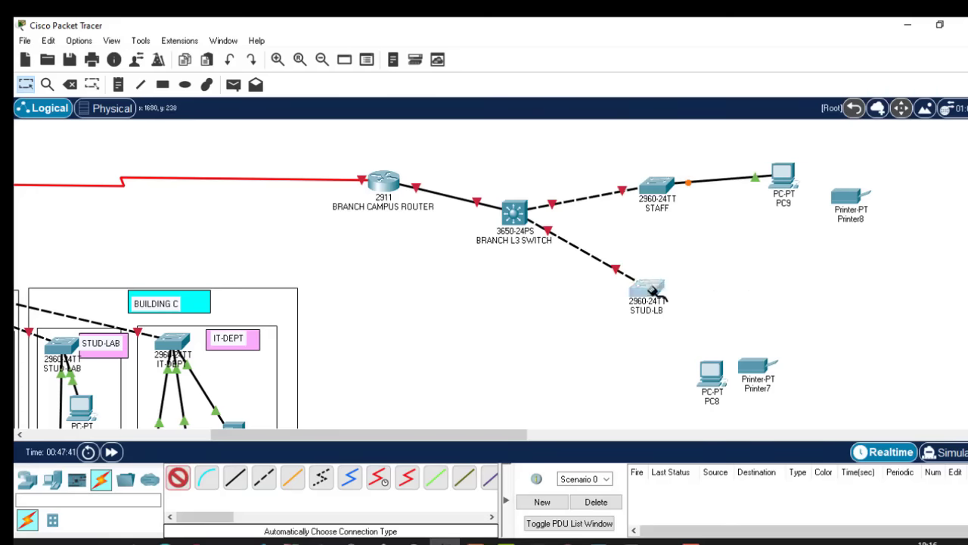
click(758, 367)
click(178, 476)
click(647, 288)
click(711, 371)
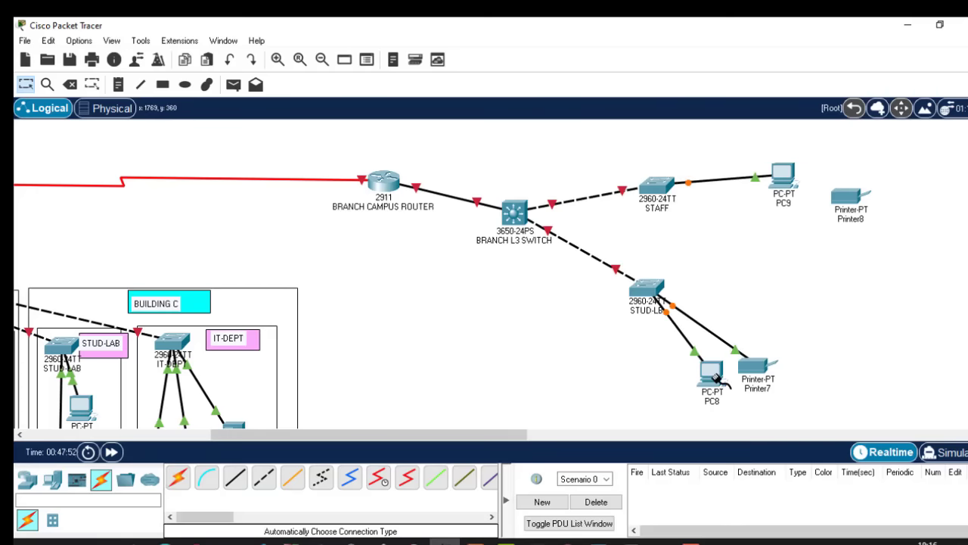
click(178, 477)
click(657, 186)
click(849, 197)
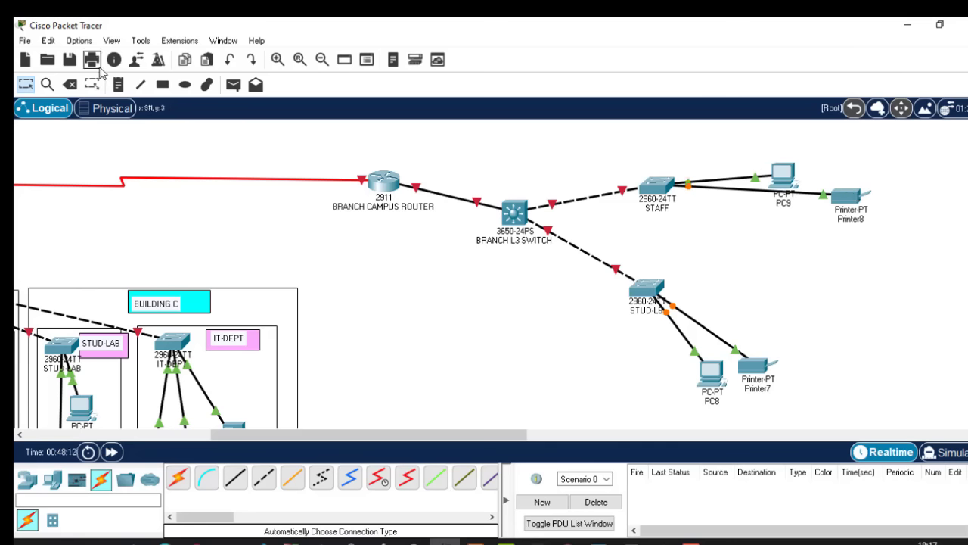
Draw an unfilled rectangle with a black outline around the branch campus devices.
click(166, 86)
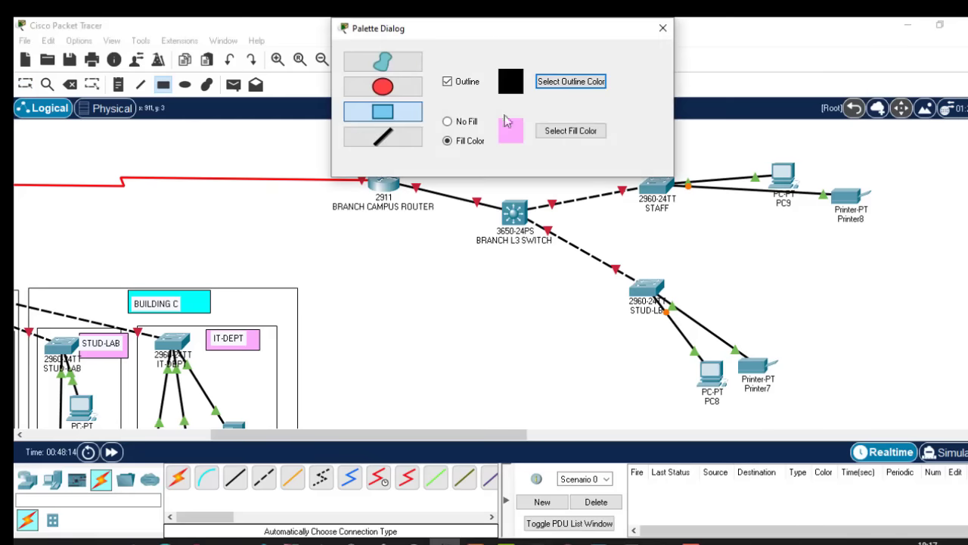
click(460, 125)
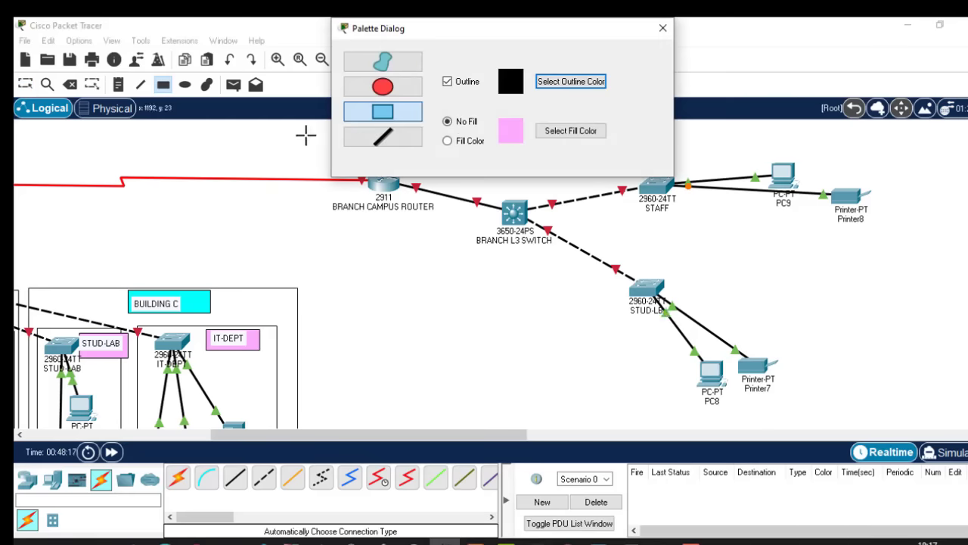
drag(310, 127, 905, 540)
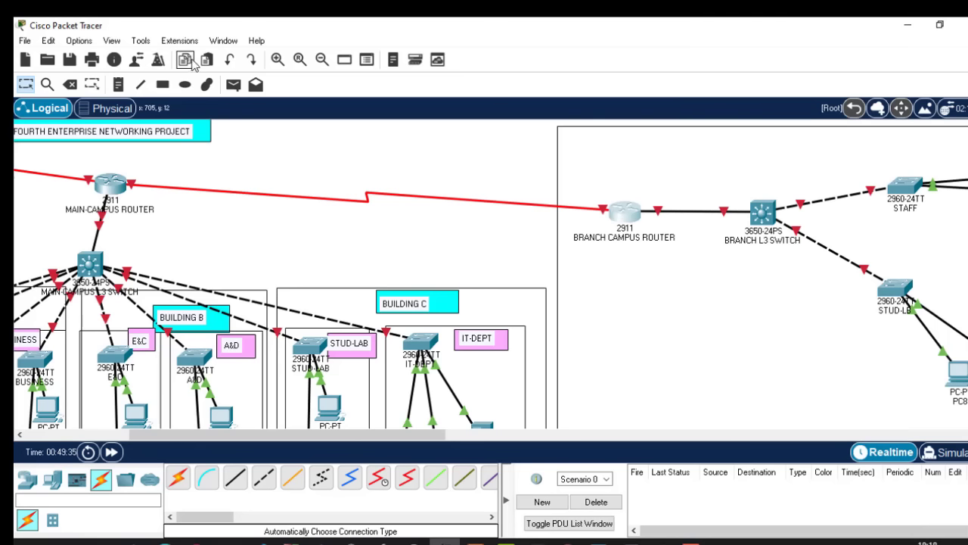
Add a text note reading ALBION CAMPUS BRANCH NETWORK inside the branch frame above the branch campus router.
click(118, 85)
click(592, 140)
text(AL)
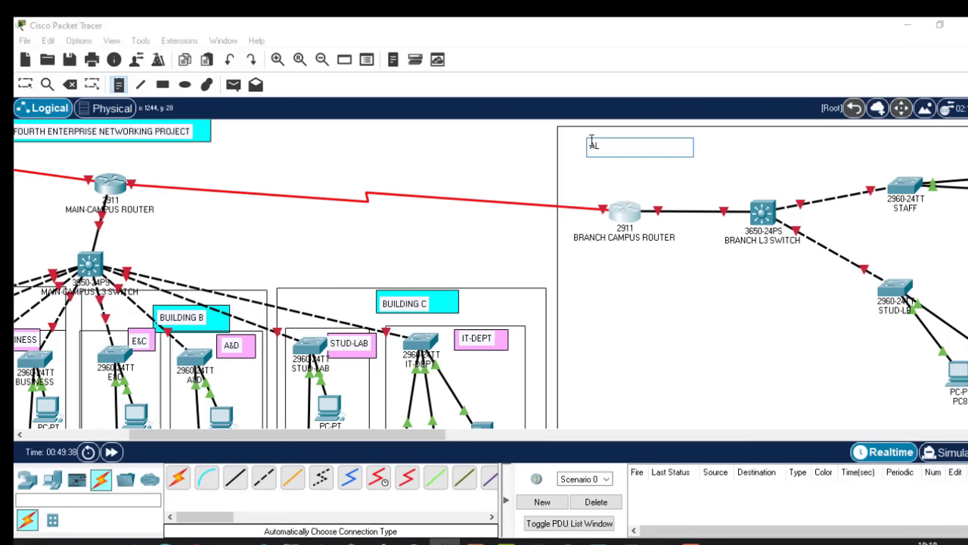
text(BIOM)
text( BRANCH NETWORK)
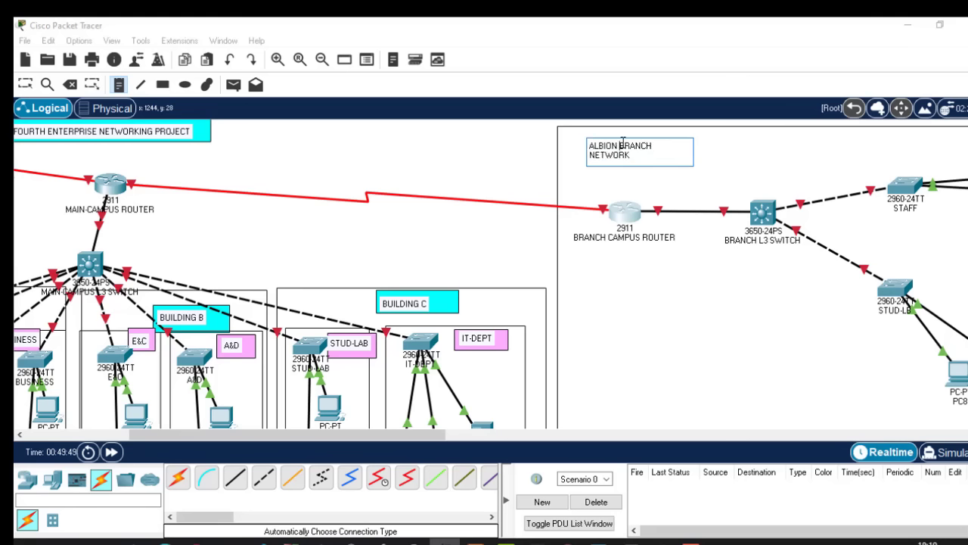
text(MPUS)
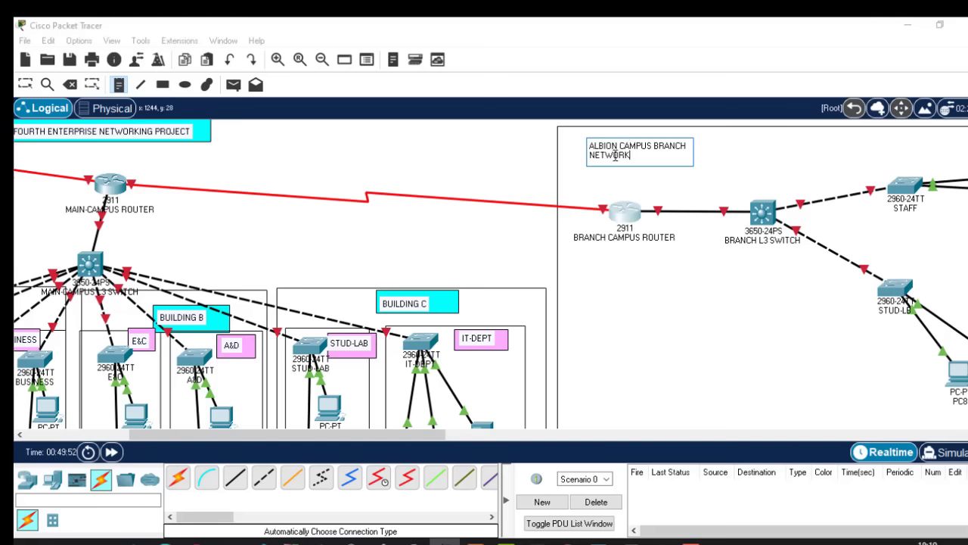
Copy the branch note's text into a new note beside the project title and reword it as ALBION MAIN CAMPUS NETWORK.
drag(630, 156, 583, 146)
key(ctrl+c)
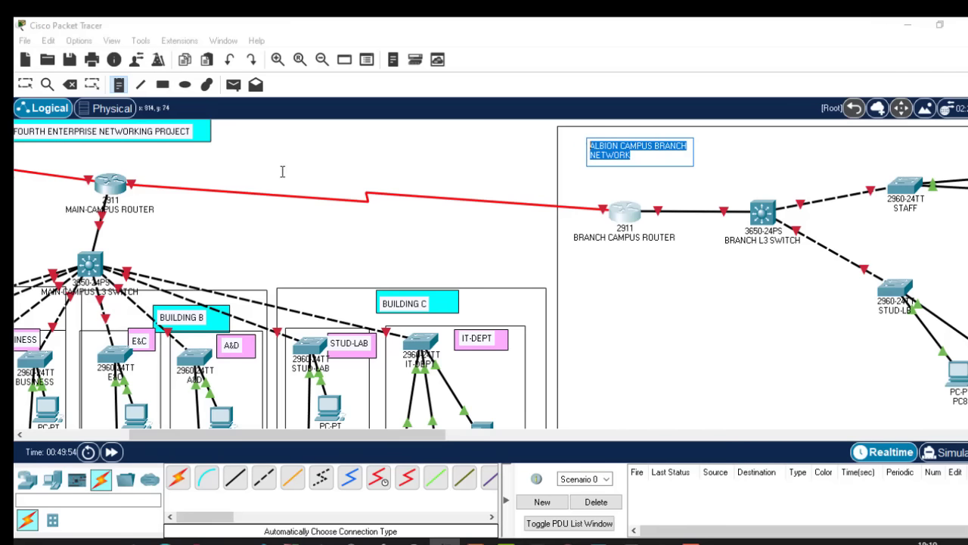
click(275, 148)
key(ctrl+v)
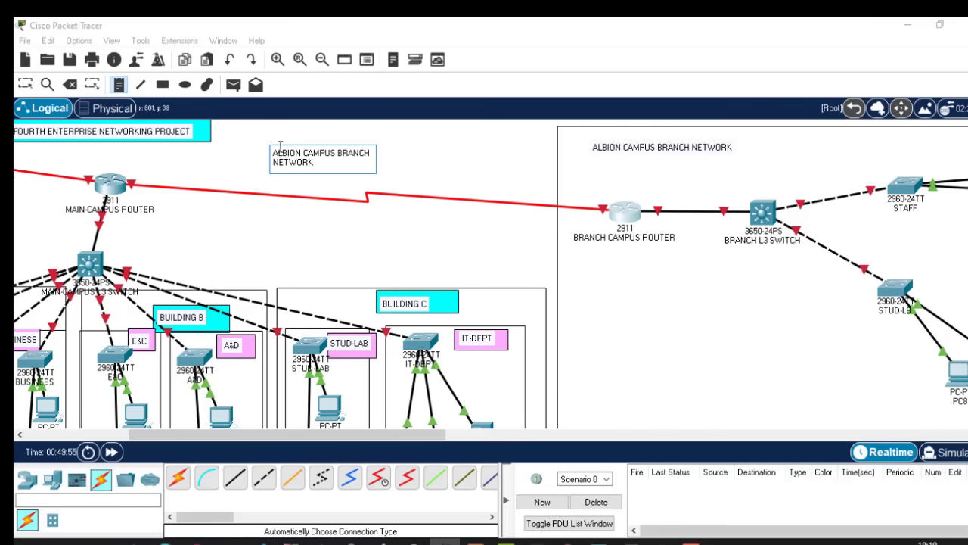
drag(372, 152, 343, 152)
key(BackSpace)
text(MAIN)
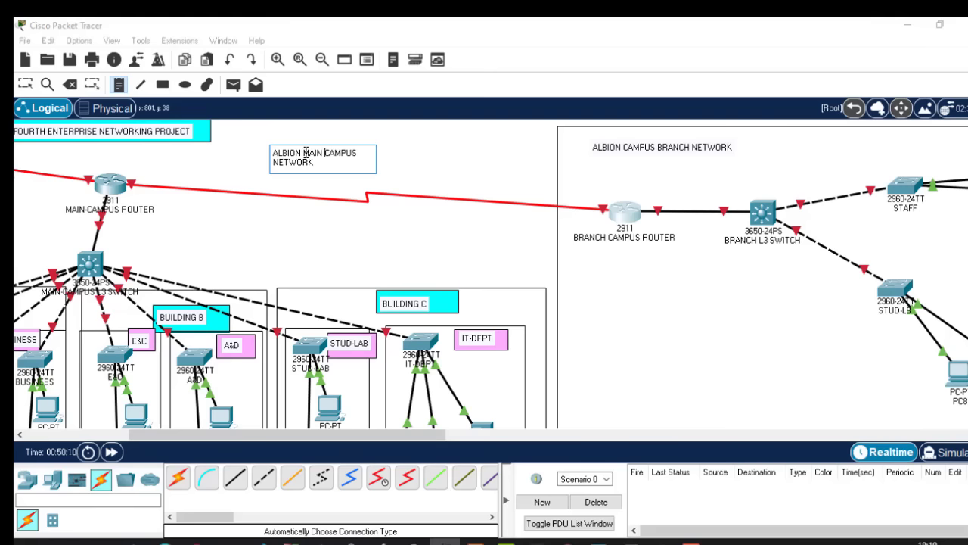
Reword the note above the branch campus router as ALBION BRANCH CAMPUS NETWORK.
key(Escape)
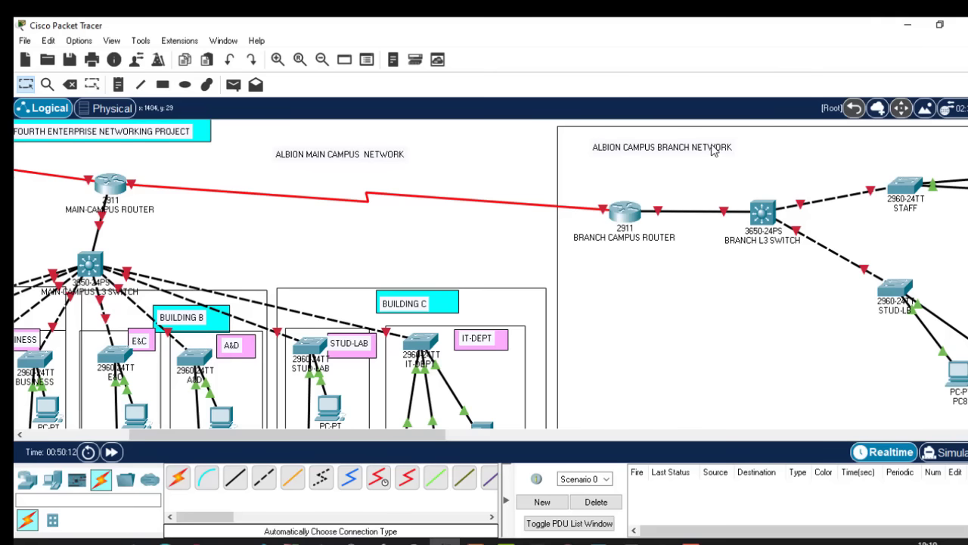
click(653, 155)
drag(690, 146, 653, 148)
key(BackSpace)
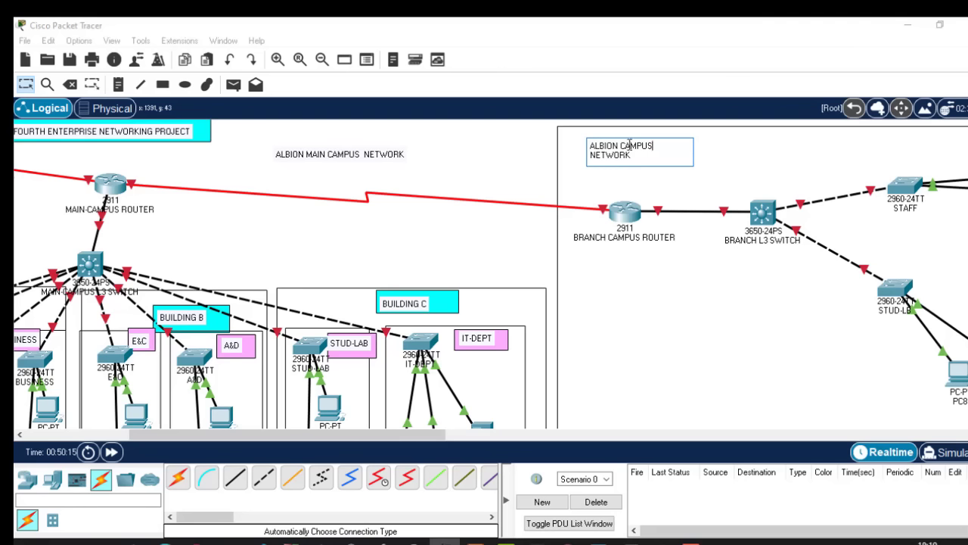
text(BAR)
key(BackSpace)
key(BackSpace)
text(RACH)
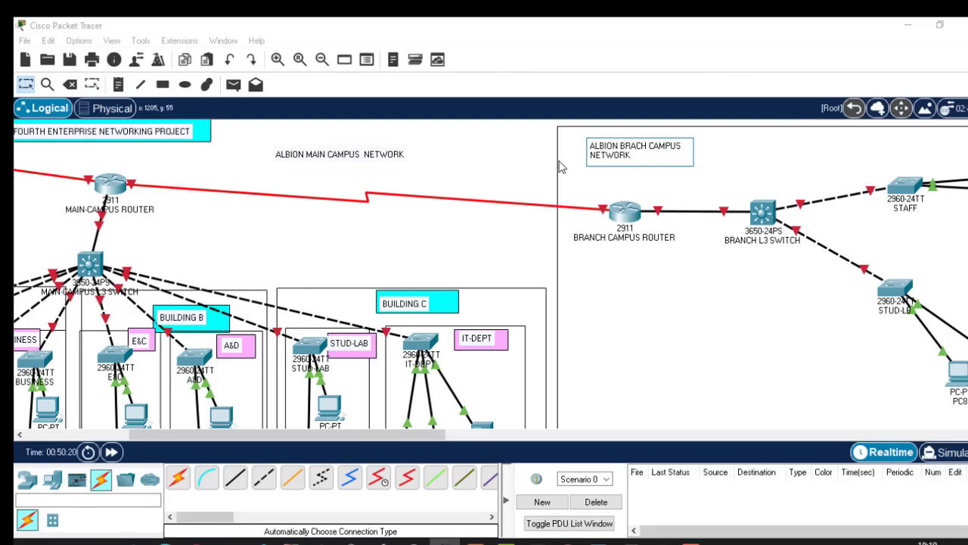
click(638, 146)
text(N)
click(670, 48)
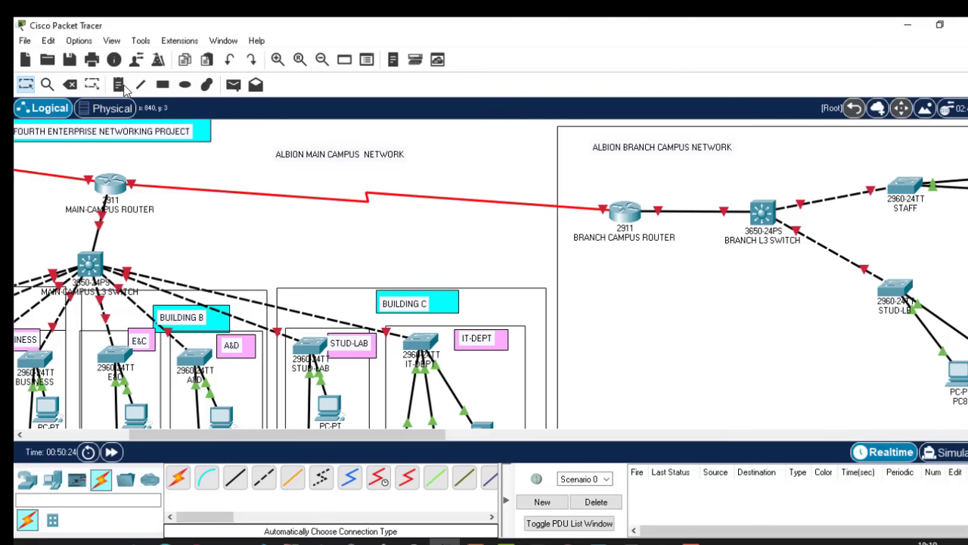
Draw rectangles filled yellow #ffff00 with a black outline behind the main campus and branch campus title notes.
click(163, 84)
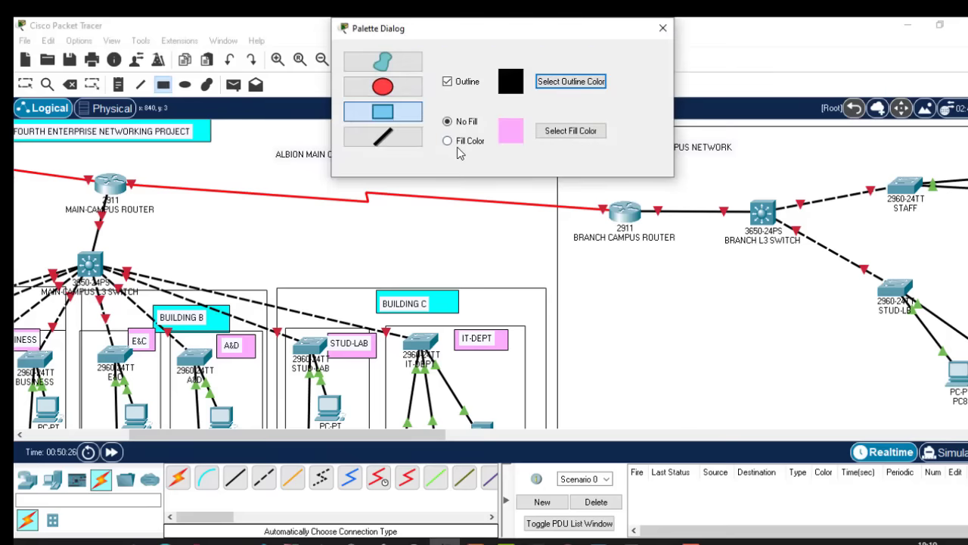
click(456, 145)
click(570, 131)
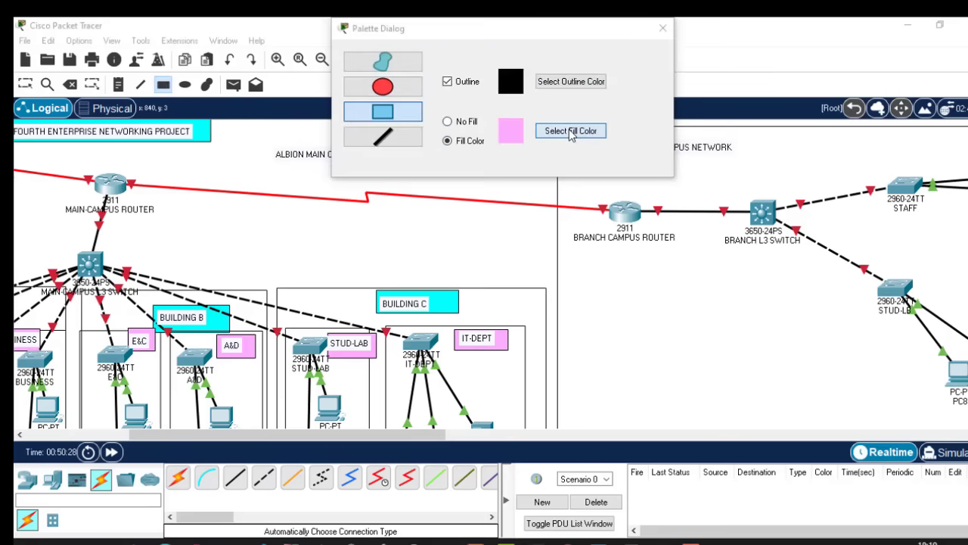
click(473, 219)
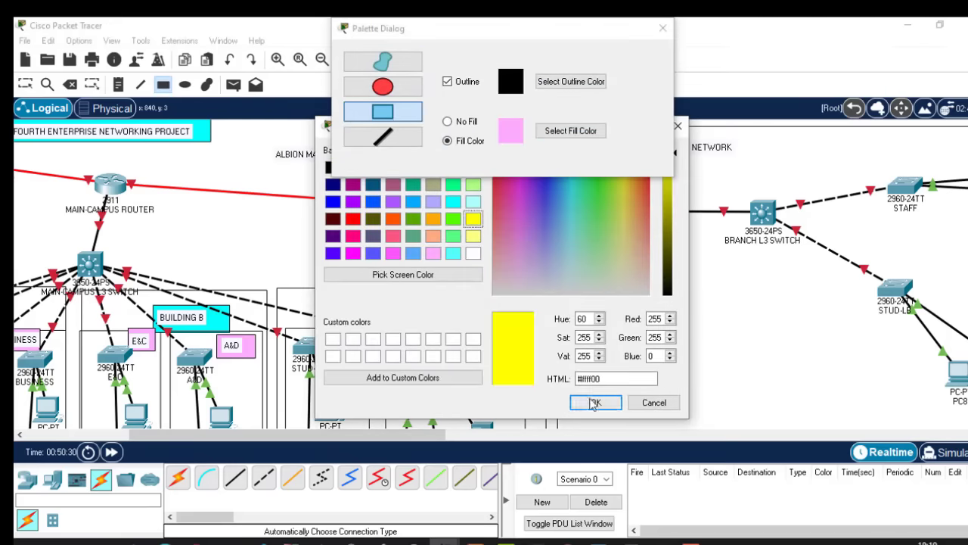
click(599, 403)
drag(579, 34, 549, 348)
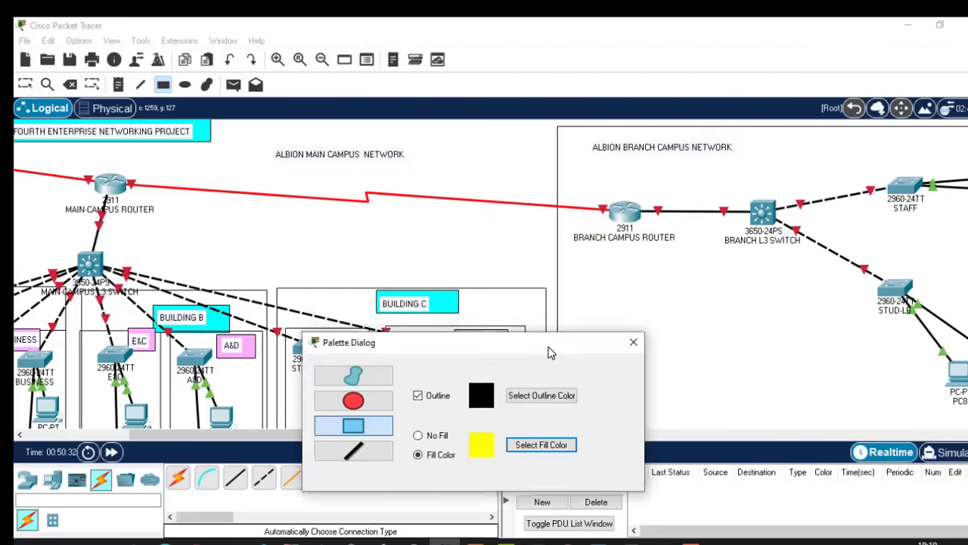
drag(247, 132, 438, 169)
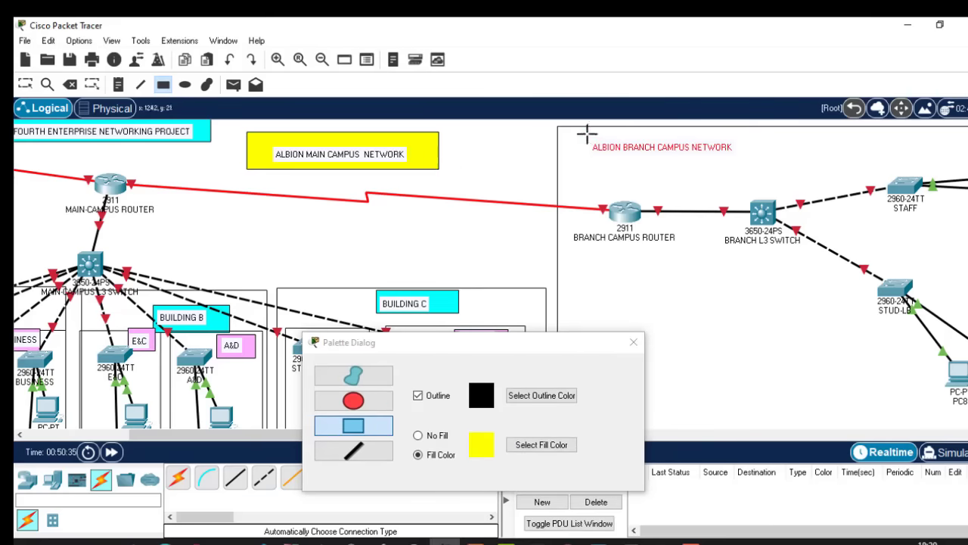
drag(578, 130, 757, 162)
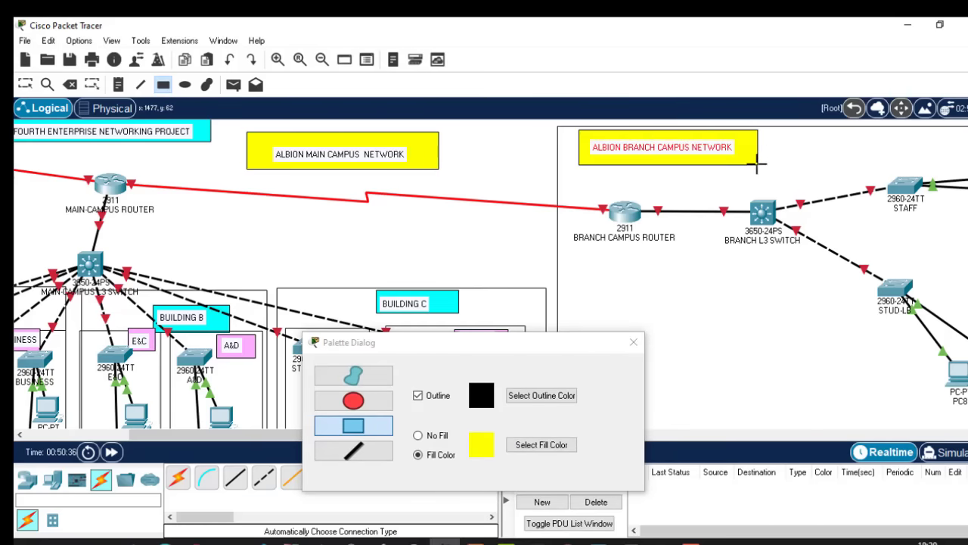
click(632, 345)
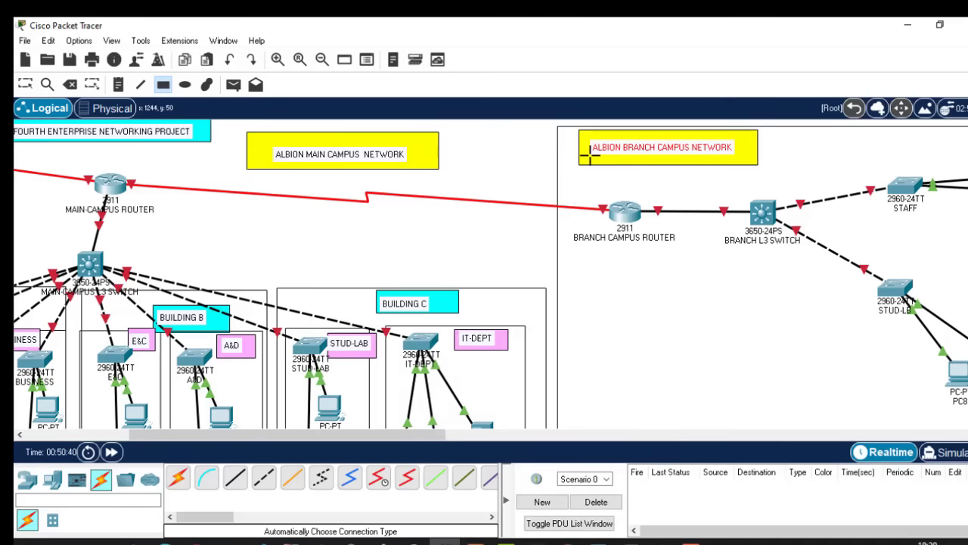
key(Escape)
Draw an unfilled black-outlined rectangle inside the branch frame, enclosing the L3 switch, both access switches and their end devices.
drag(363, 437, 489, 437)
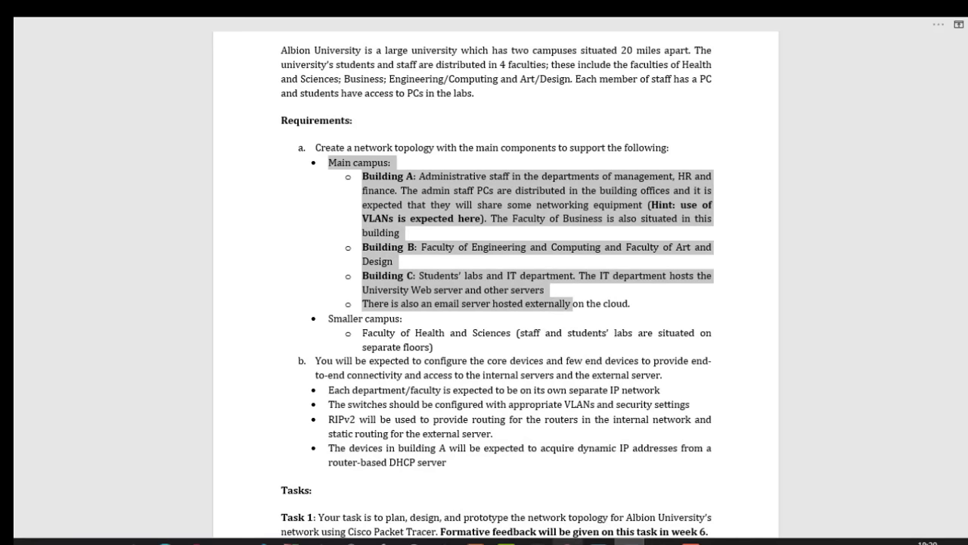
click(445, 541)
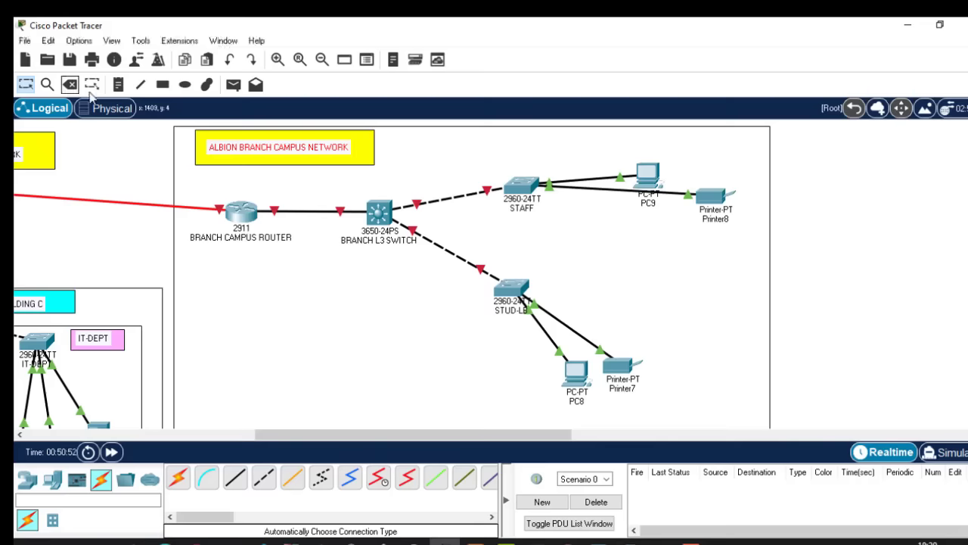
click(163, 84)
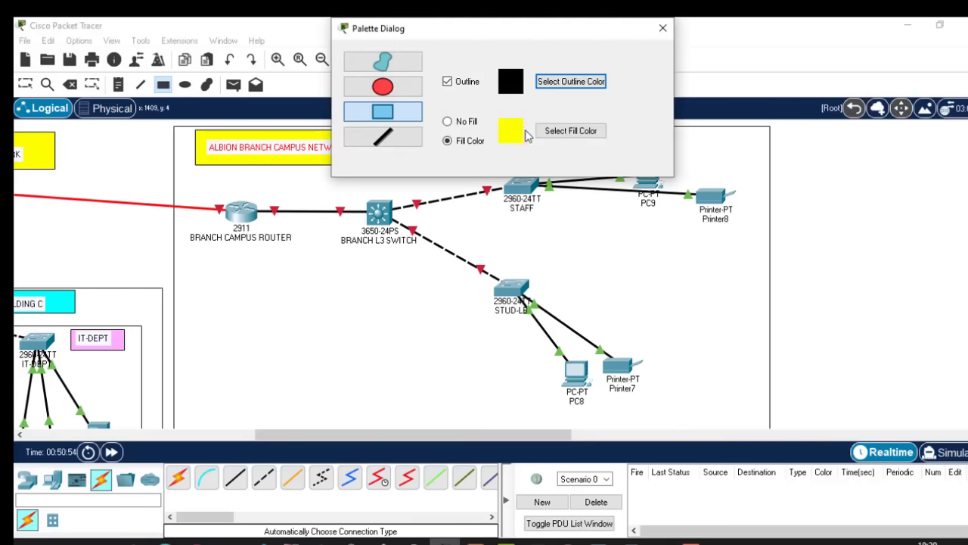
click(469, 123)
click(302, 171)
drag(303, 170, 755, 418)
Draw separate unfilled rectangles around the STAFF group and the STUD-LB group inside the inner branch frame.
drag(579, 31, 354, 277)
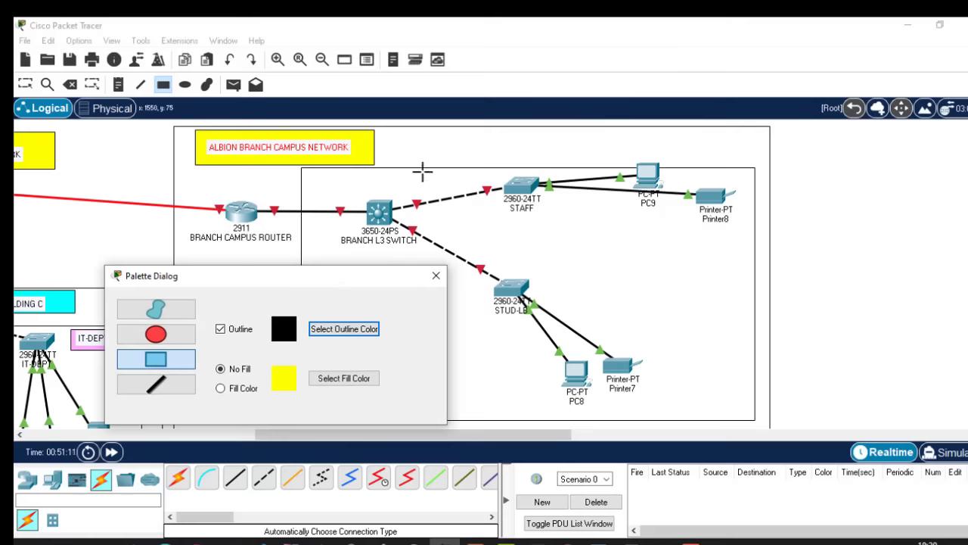
drag(417, 168, 754, 284)
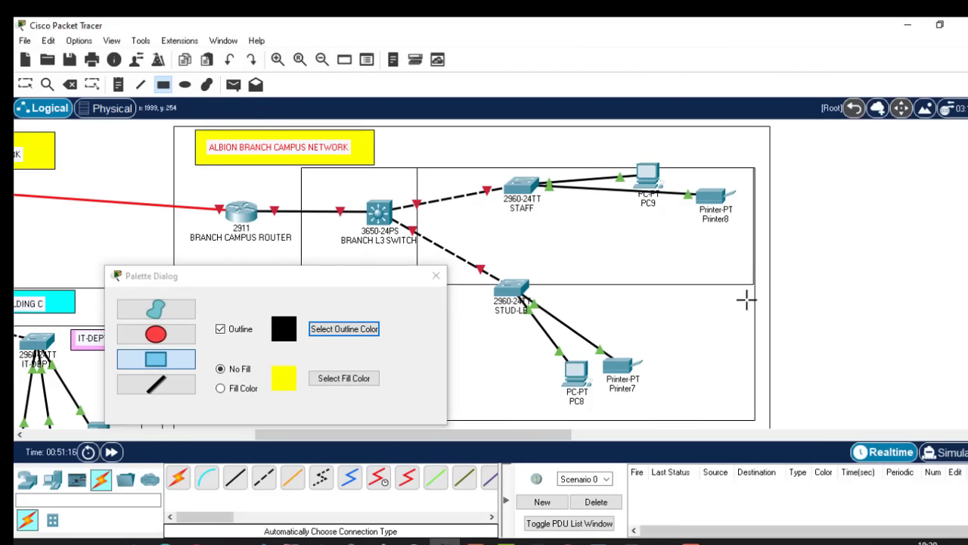
drag(300, 284, 280, 466)
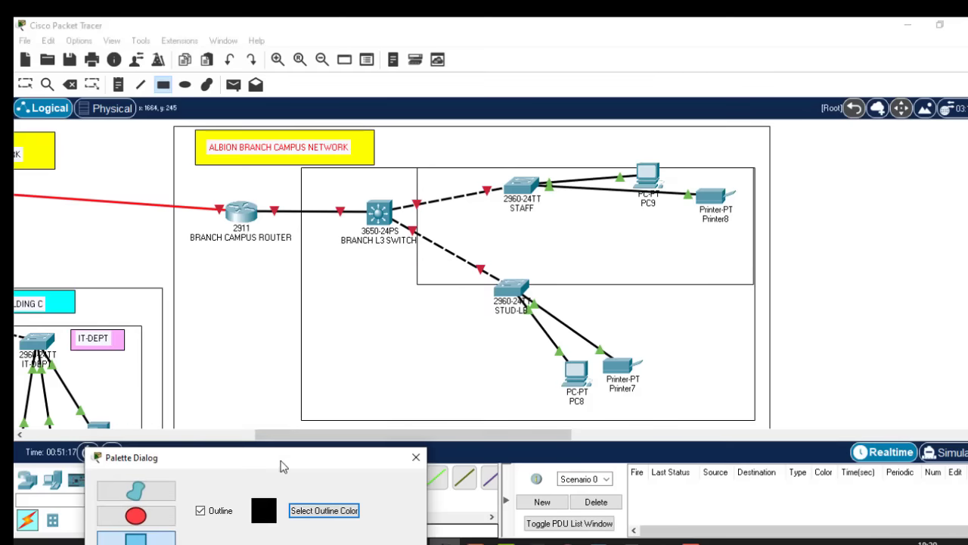
drag(412, 289, 752, 420)
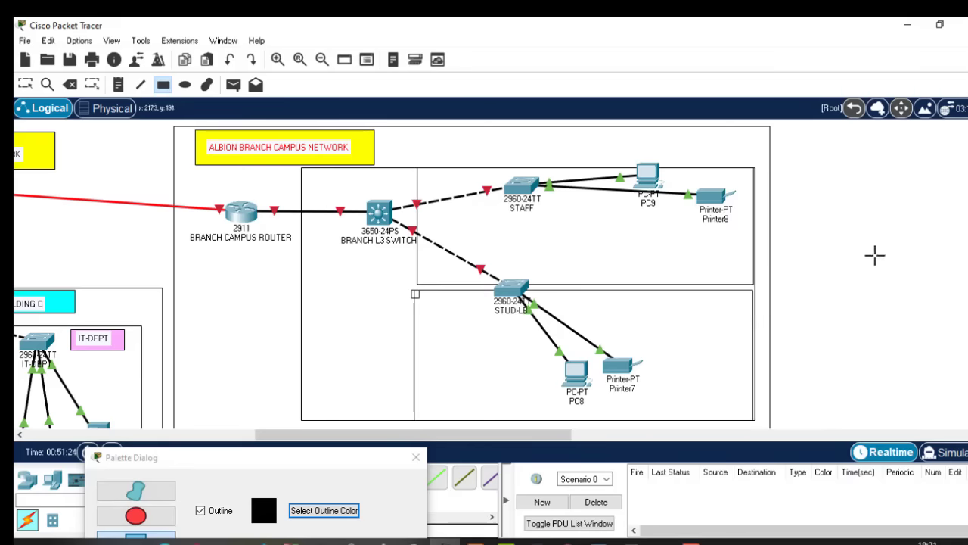
key(Escape)
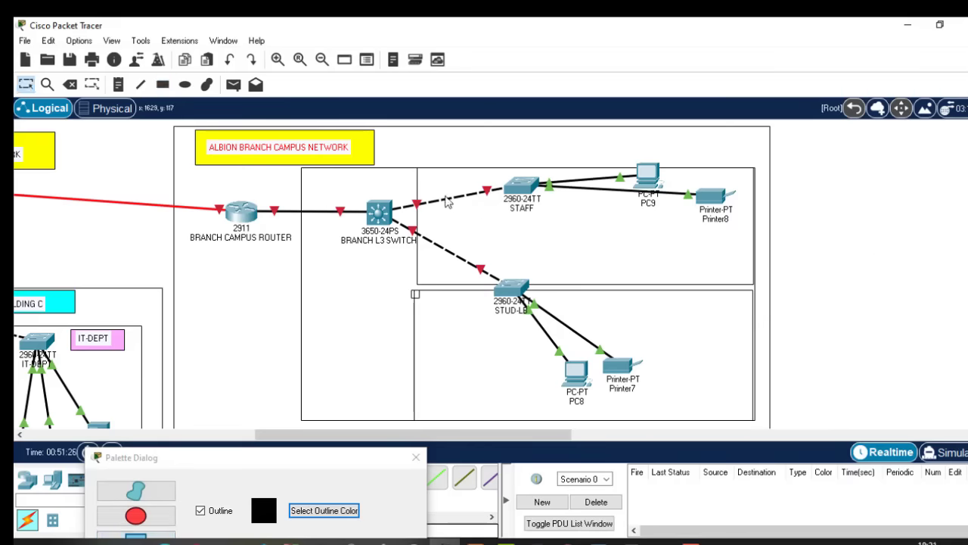
Reposition the branch L3 switch, STAFF and STUD-LB switches, Printer8 and Printer7 to fit neatly within their frames.
drag(379, 212, 368, 217)
drag(522, 185, 523, 206)
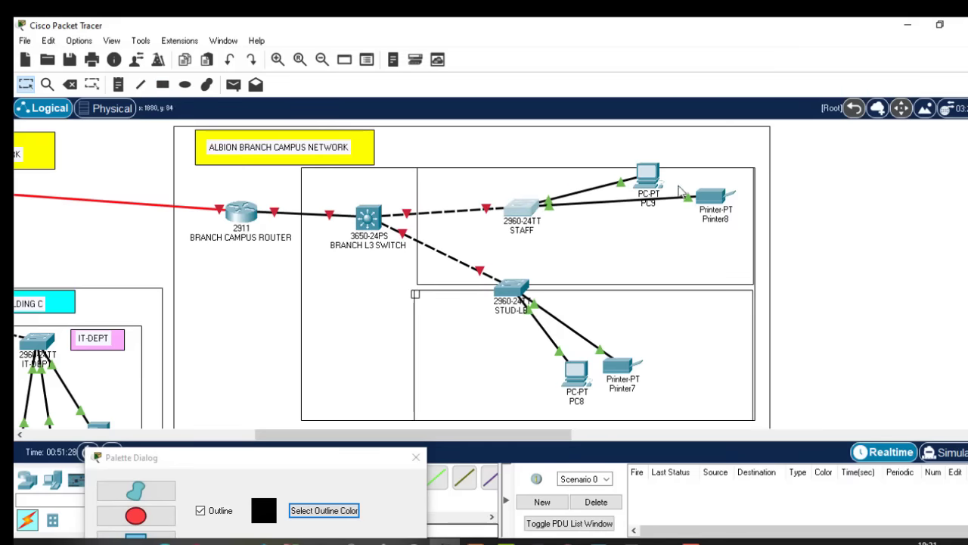
drag(715, 197, 682, 205)
drag(512, 290, 494, 325)
drag(622, 364, 575, 376)
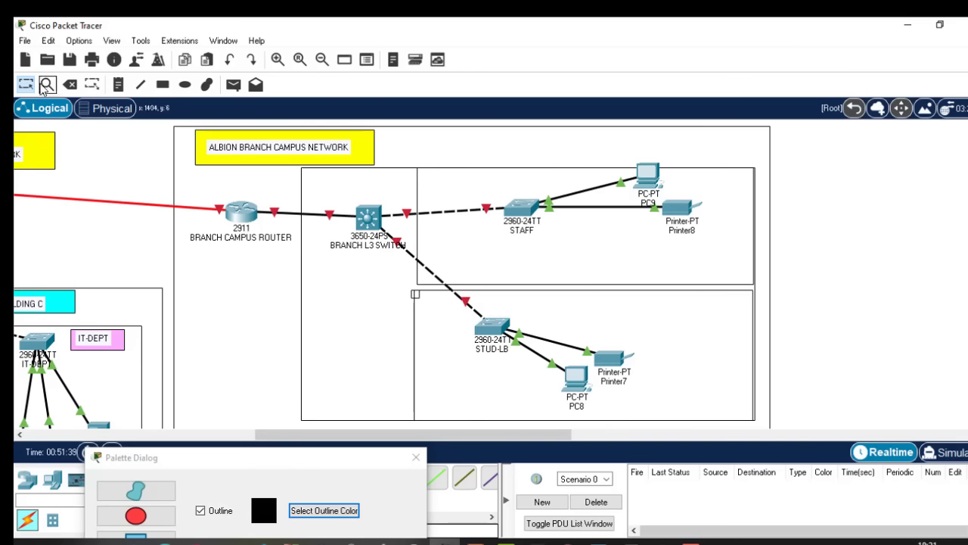
Add the notes H&S, STAFF and STUD-LB in their branch frames, and move the STUD-LB switch clear of its note.
click(117, 86)
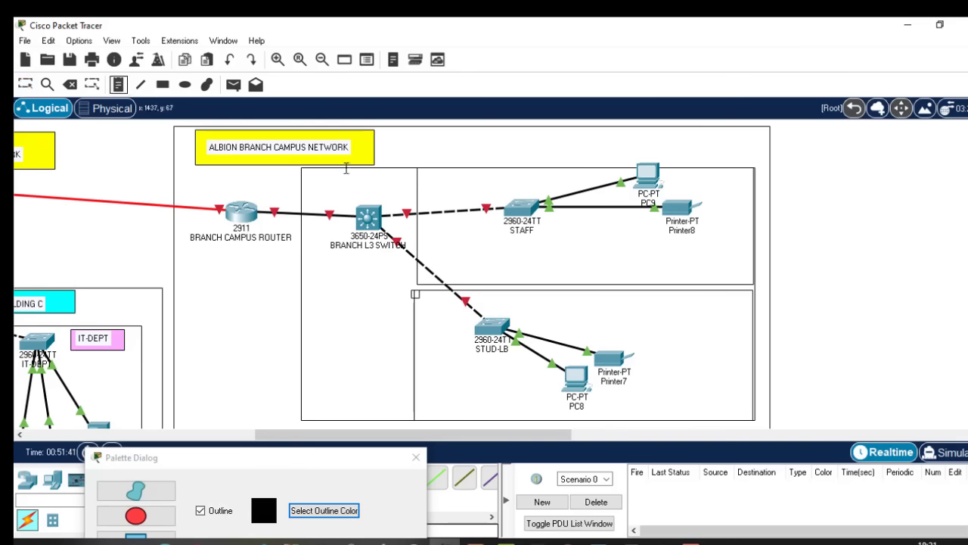
click(330, 184)
text(H&S)
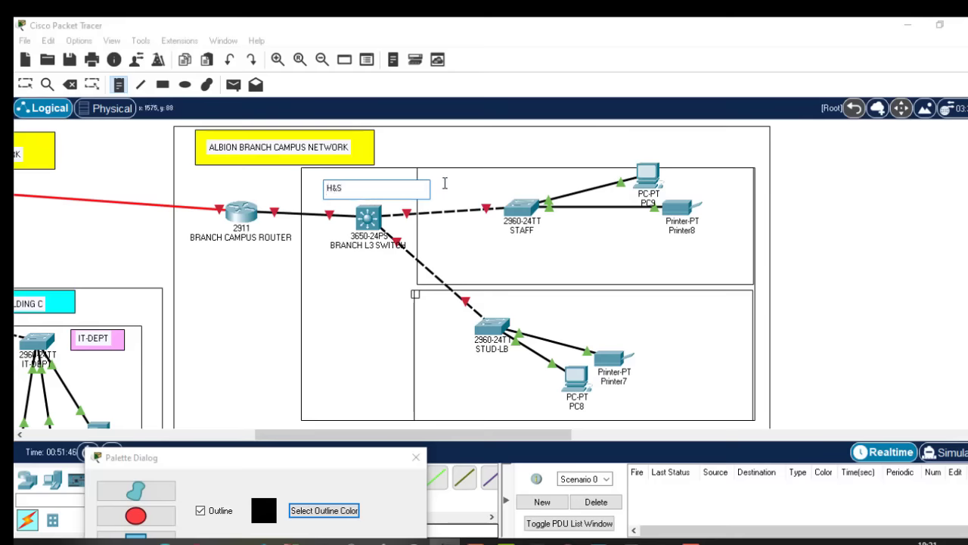
click(445, 184)
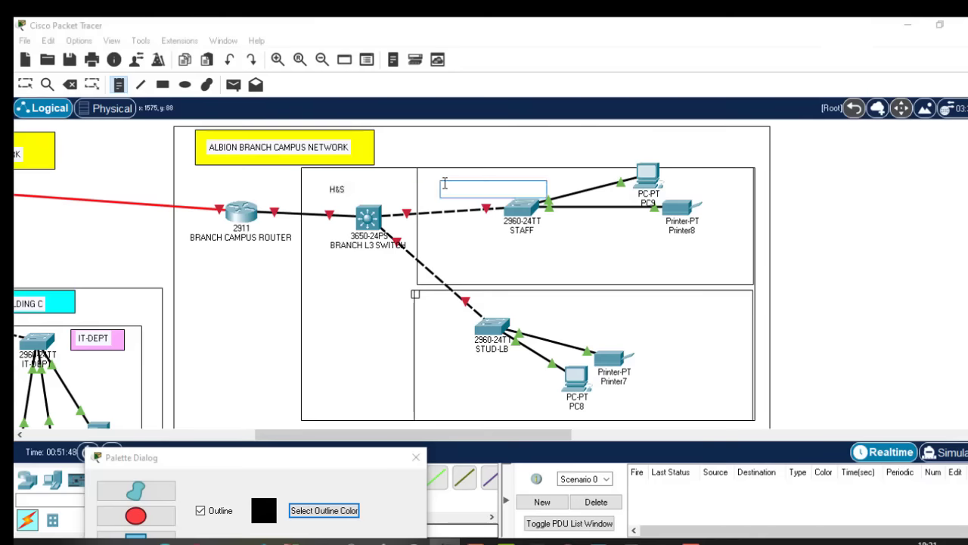
text(STAFF)
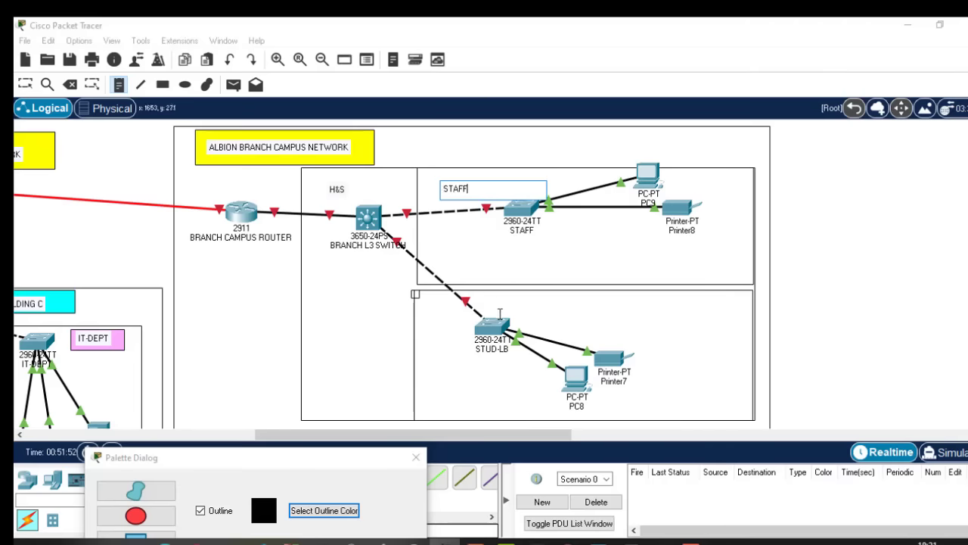
click(484, 298)
text(STUD-LB)
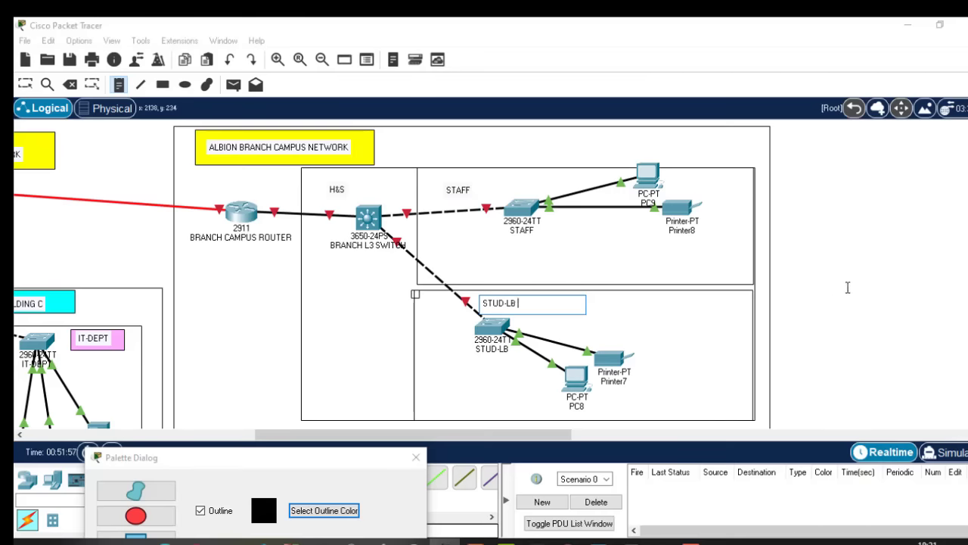
key(Escape)
drag(490, 331, 478, 336)
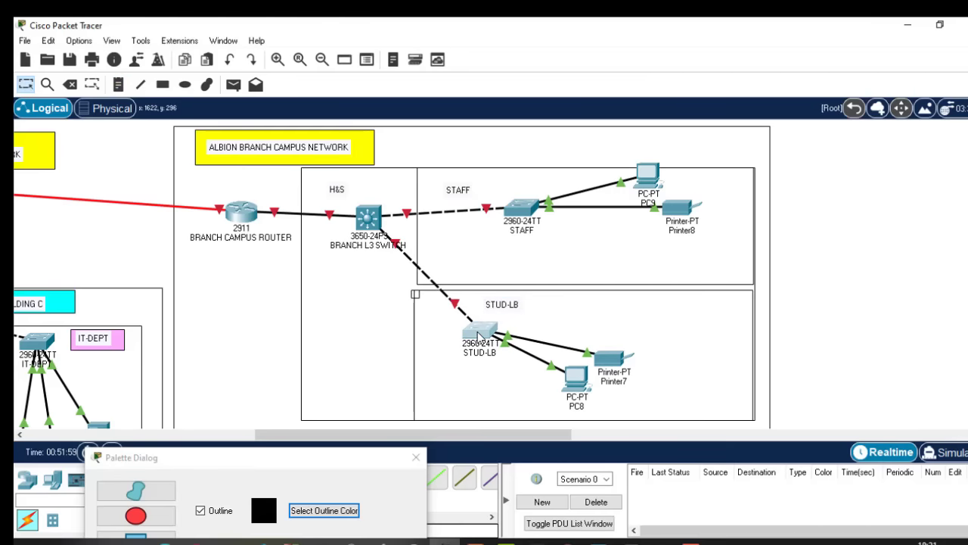
drag(507, 305, 480, 344)
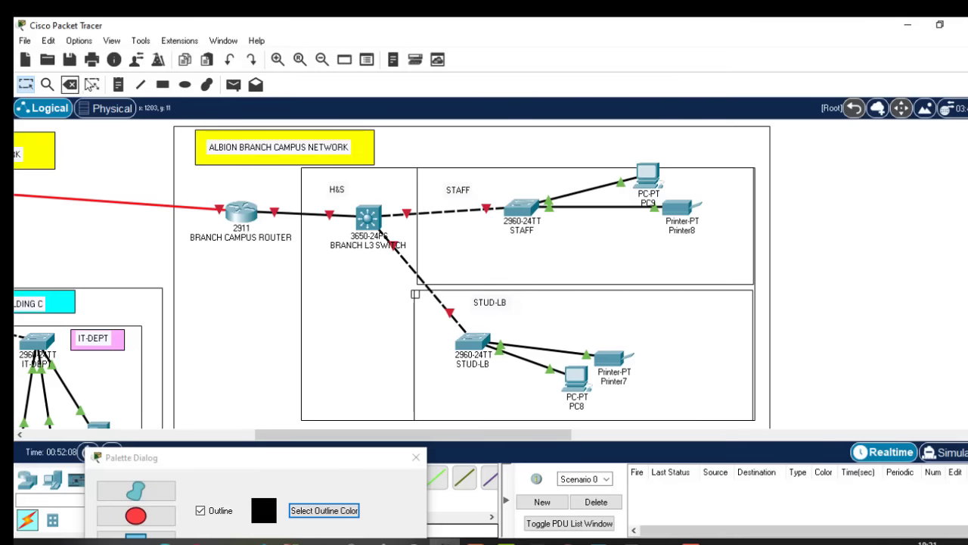
Draw a rectangle filled cyan #00ffff with a black outline behind the H&S note.
click(165, 86)
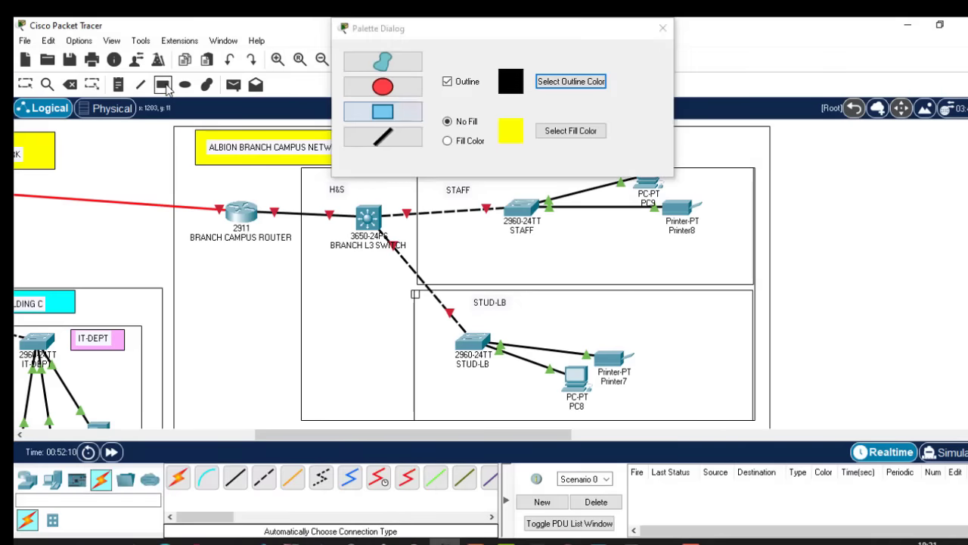
click(467, 142)
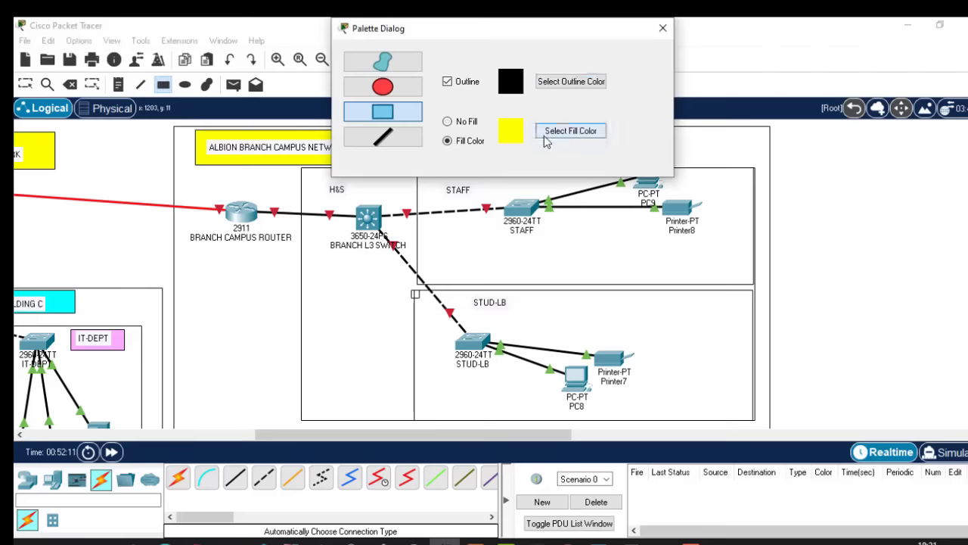
click(548, 133)
click(453, 202)
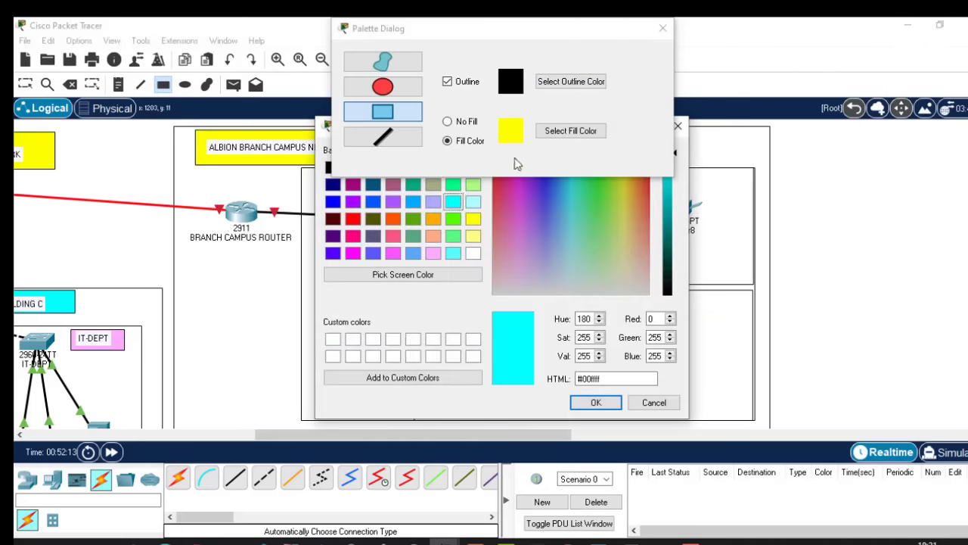
click(597, 403)
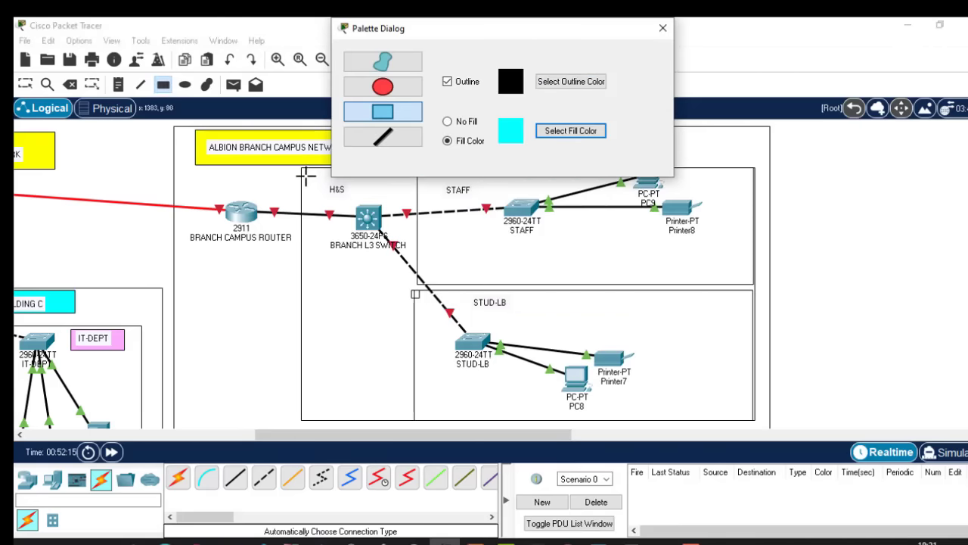
drag(306, 173, 366, 202)
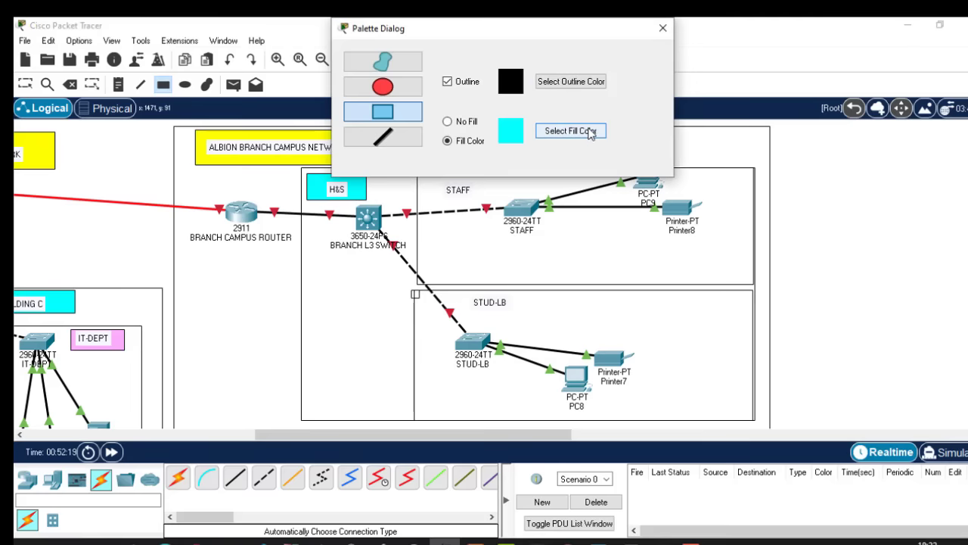
Draw rectangles filled pink #ffaaff with a black outline behind the STUD-LB and STAFF notes, and centre the STAFF rectangle on its note.
click(575, 133)
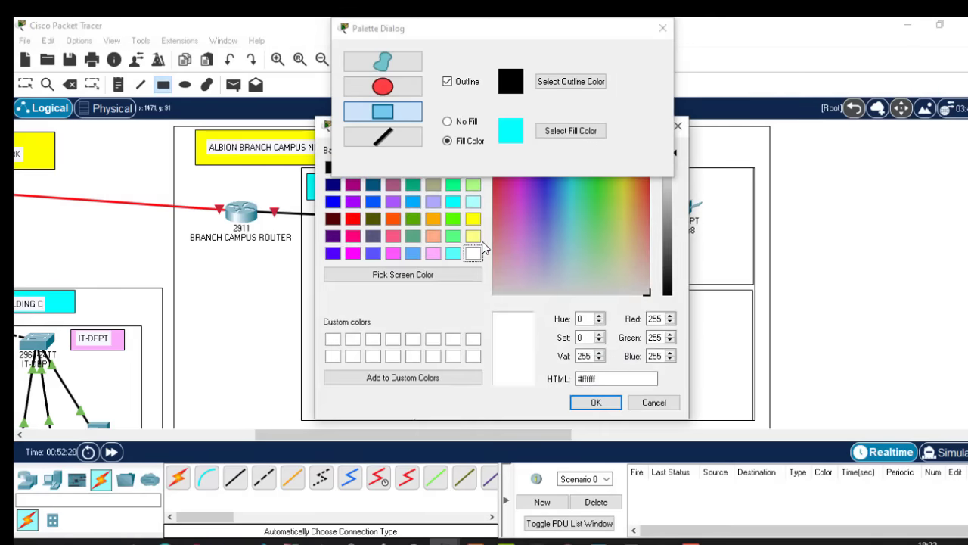
click(432, 253)
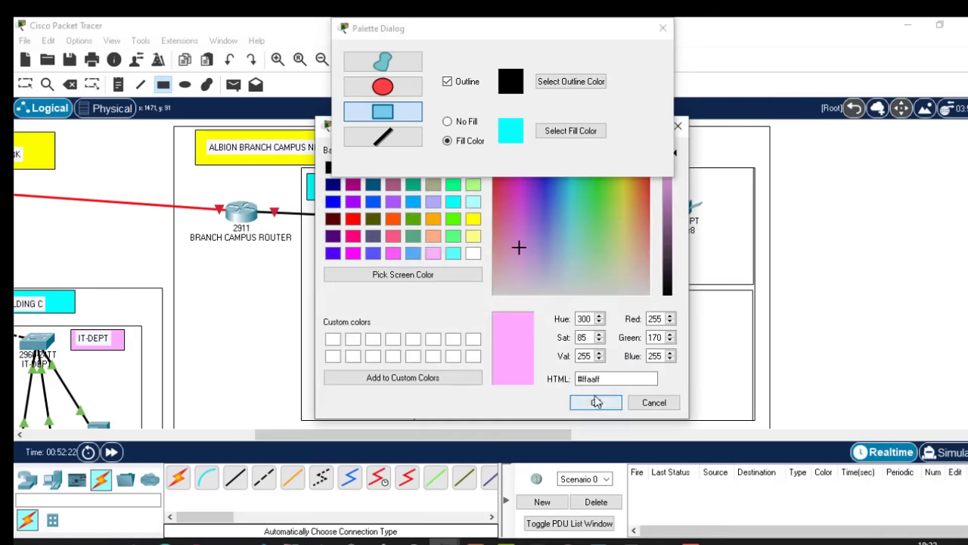
click(596, 402)
drag(460, 291, 515, 312)
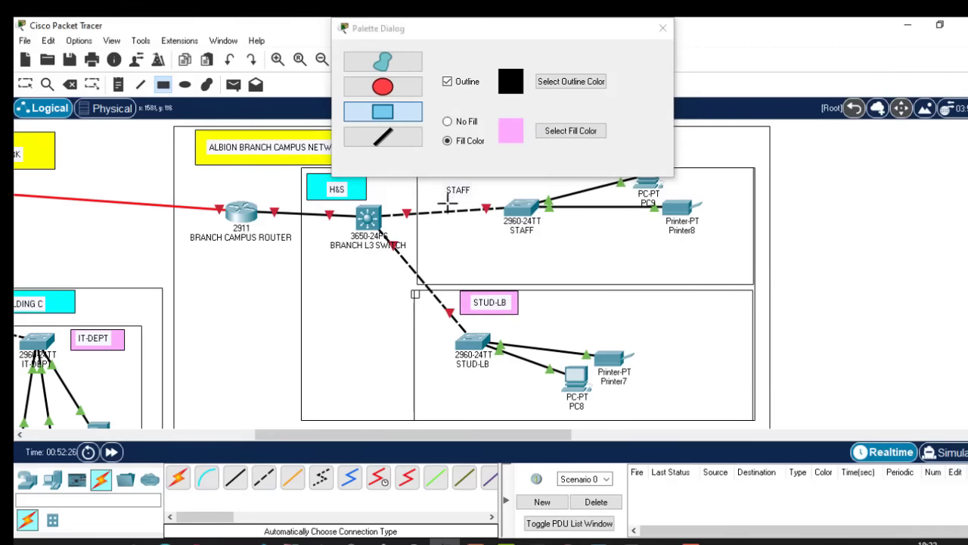
mouse_move(447, 203)
mouse_down()
mouse_move(479, 178)
mouse_move(502, 179)
mouse_up()
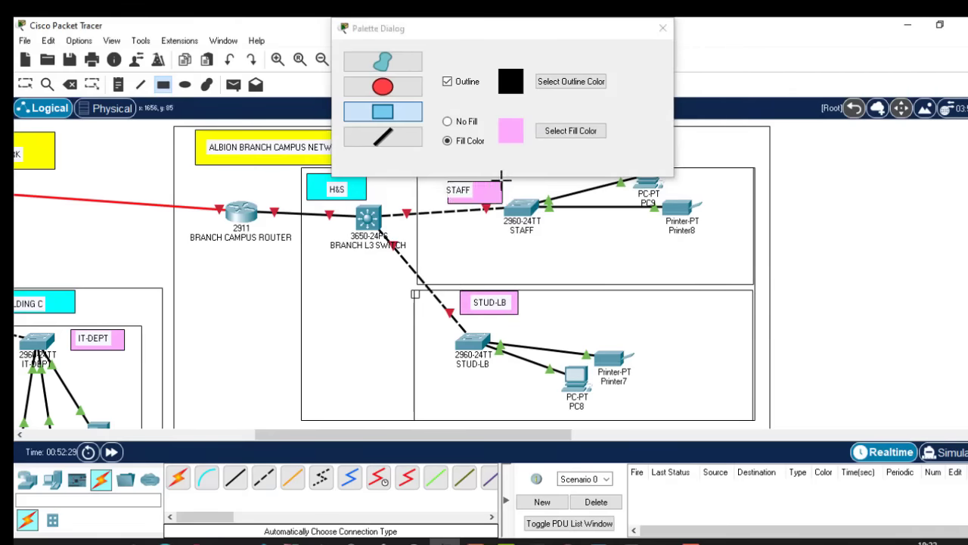
click(664, 28)
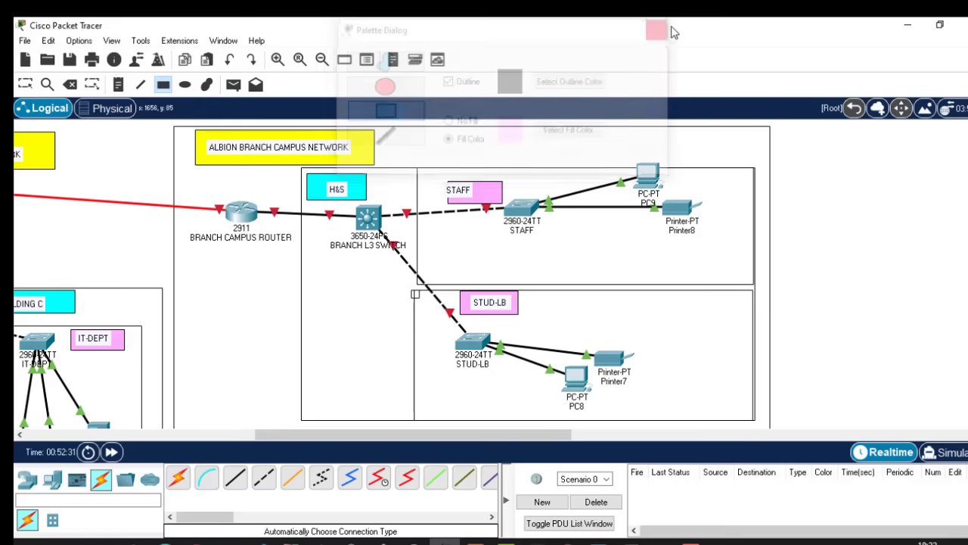
key(Escape)
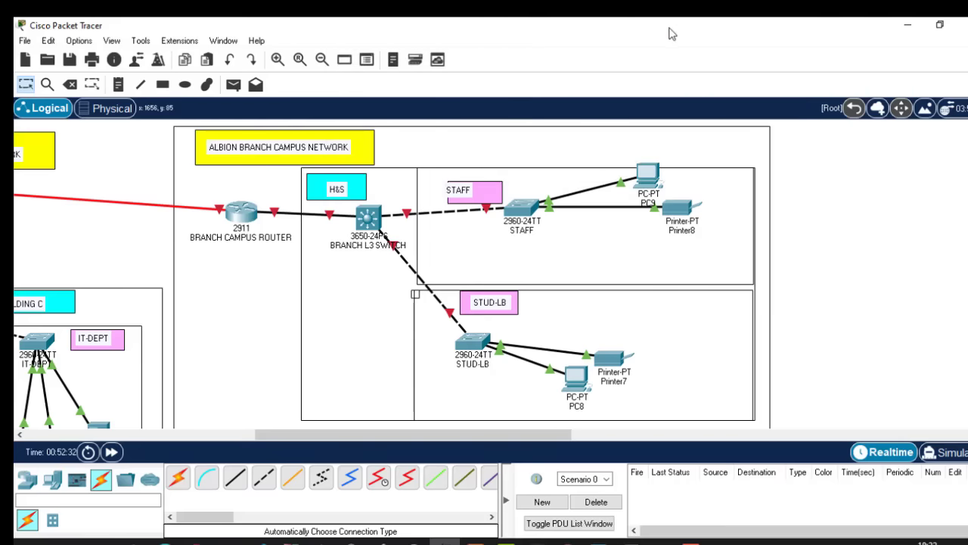
click(478, 191)
click(845, 221)
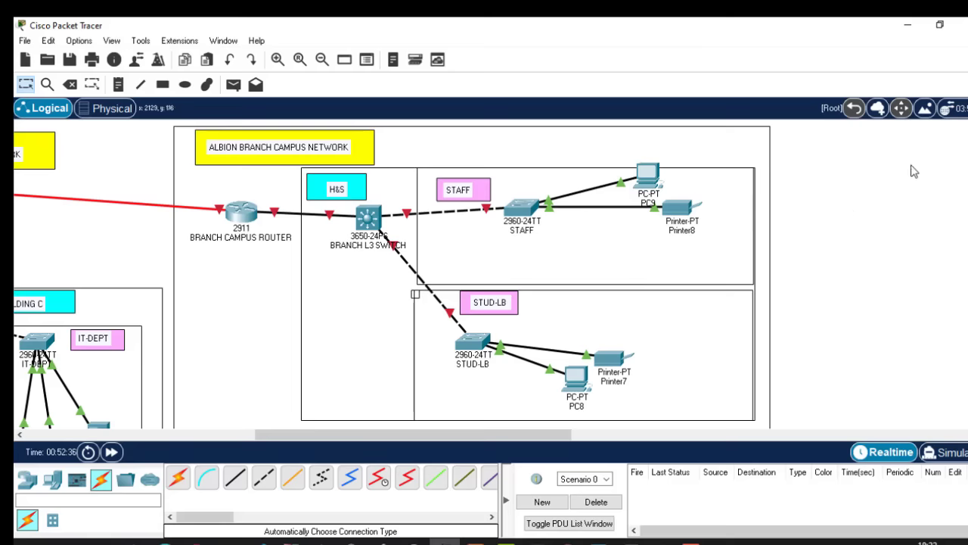
Switch to the Albion University brief to review the campus requirements, and return to Packet Tracer to check the main campus buildings and departments against them.
drag(497, 443, 290, 444)
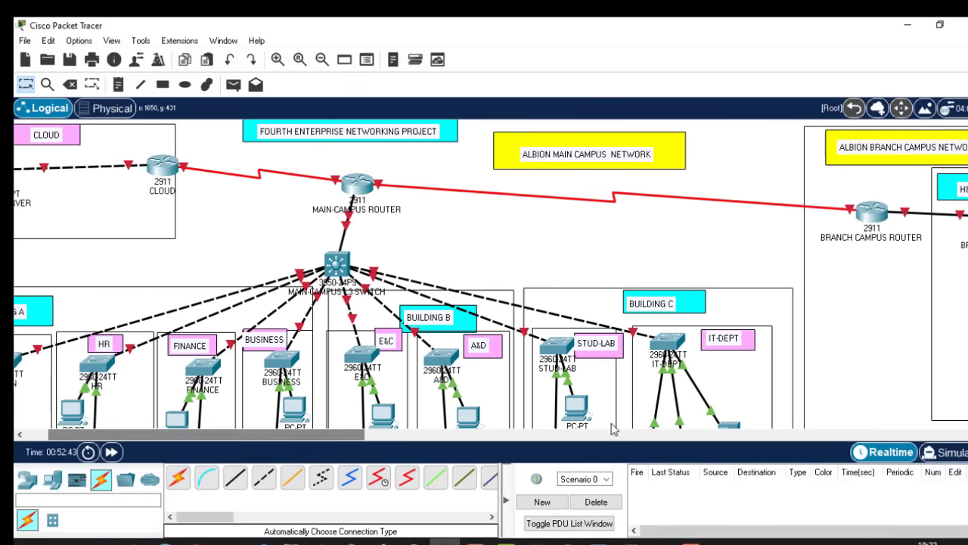
click(660, 542)
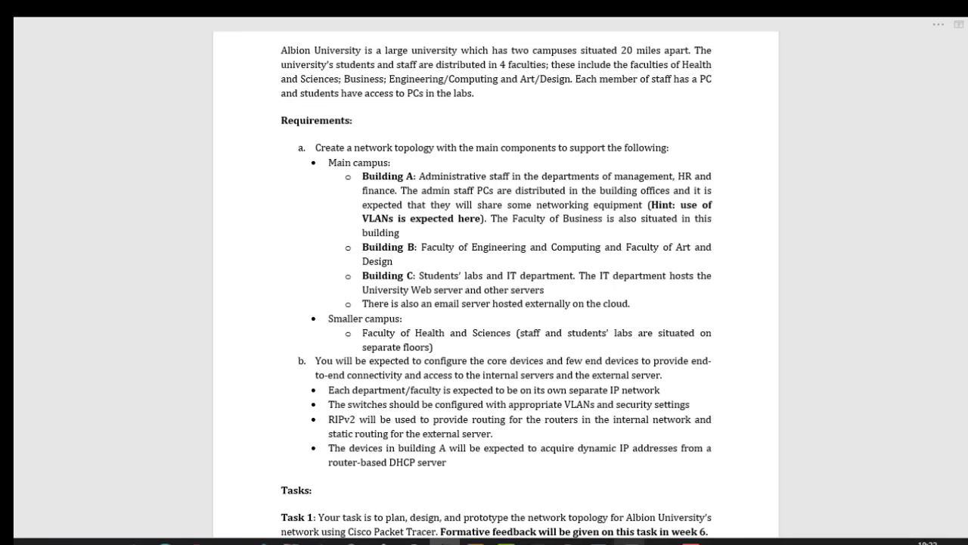
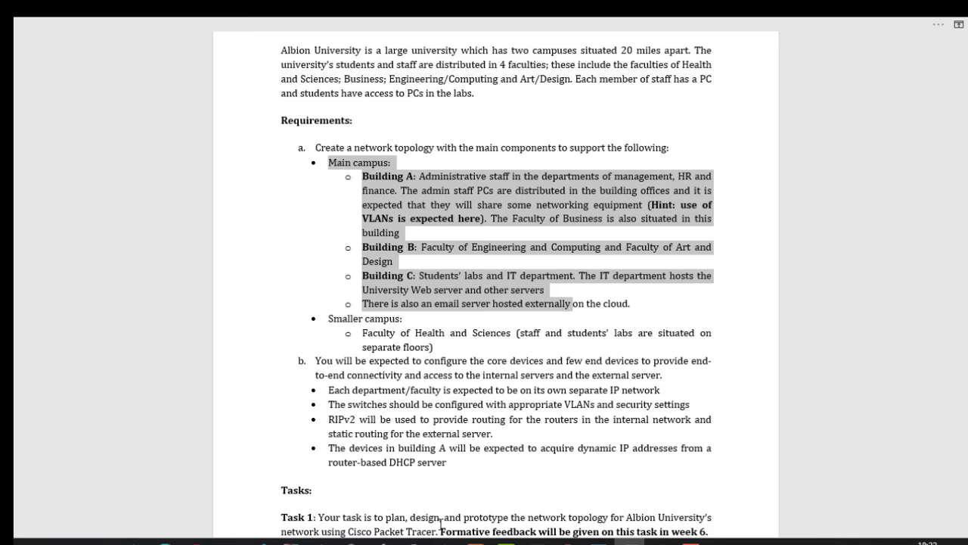
click(445, 541)
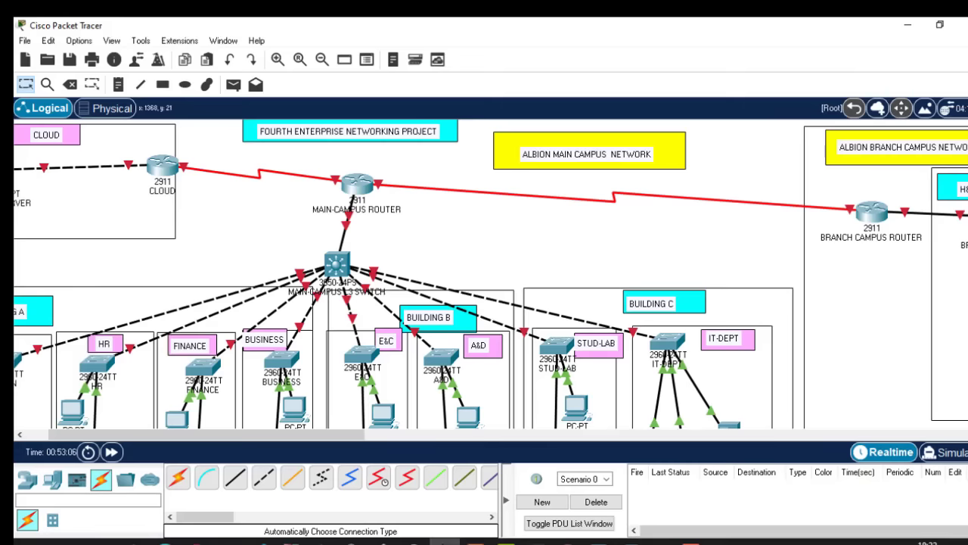
scroll(491, 274, down, 5)
scroll(491, 274, up, 2)
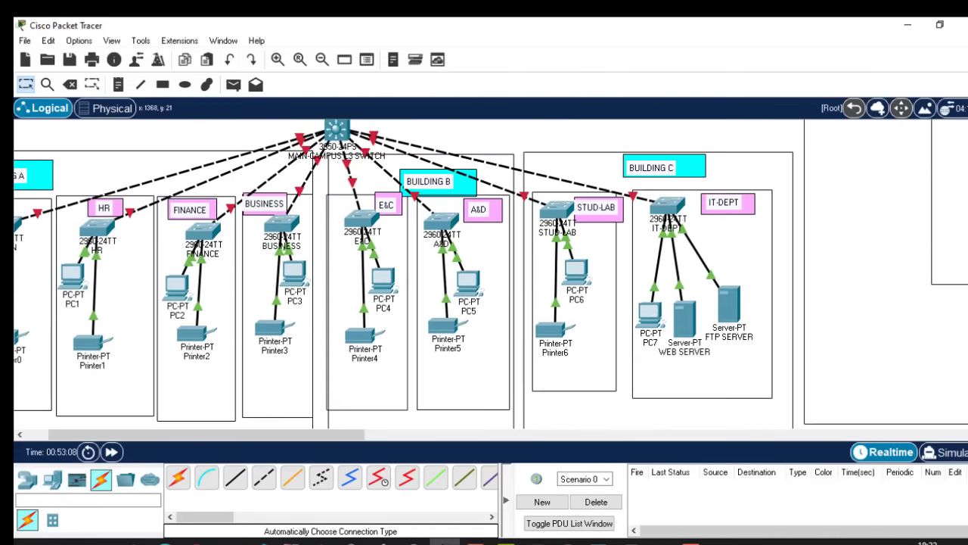
scroll(491, 274, up, 3)
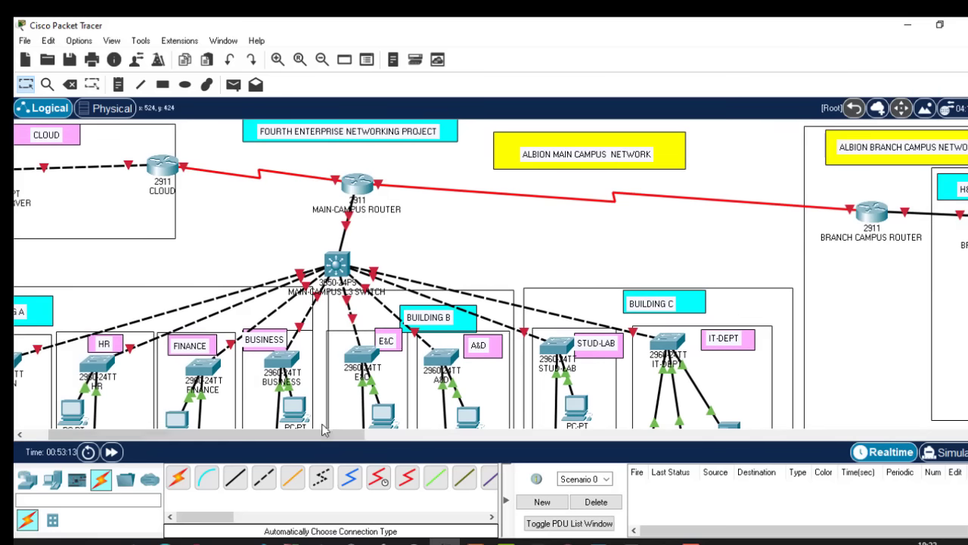
Move the main campus router and its L3 switch slightly upward, placing the switch clear above the building frames.
drag(322, 434, 299, 434)
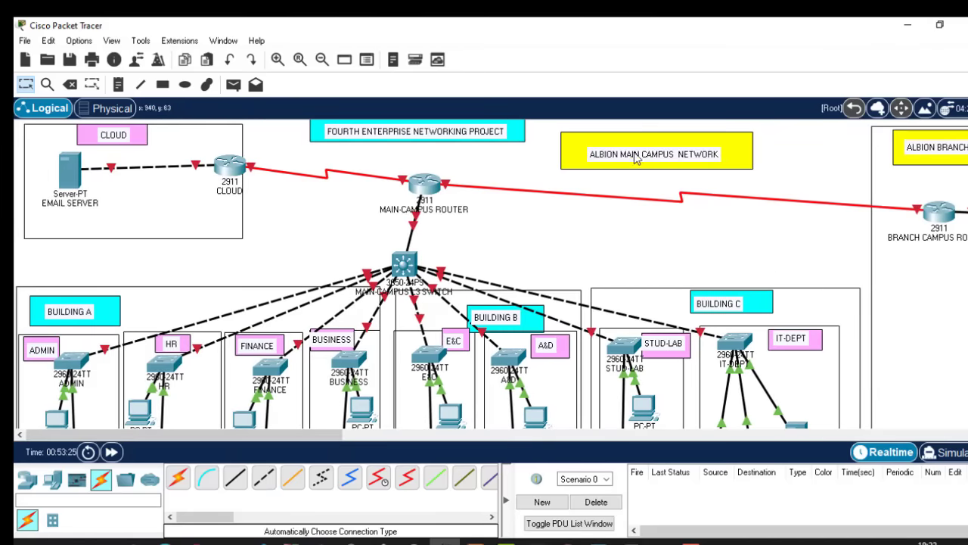
drag(425, 199, 439, 179)
drag(399, 271, 402, 247)
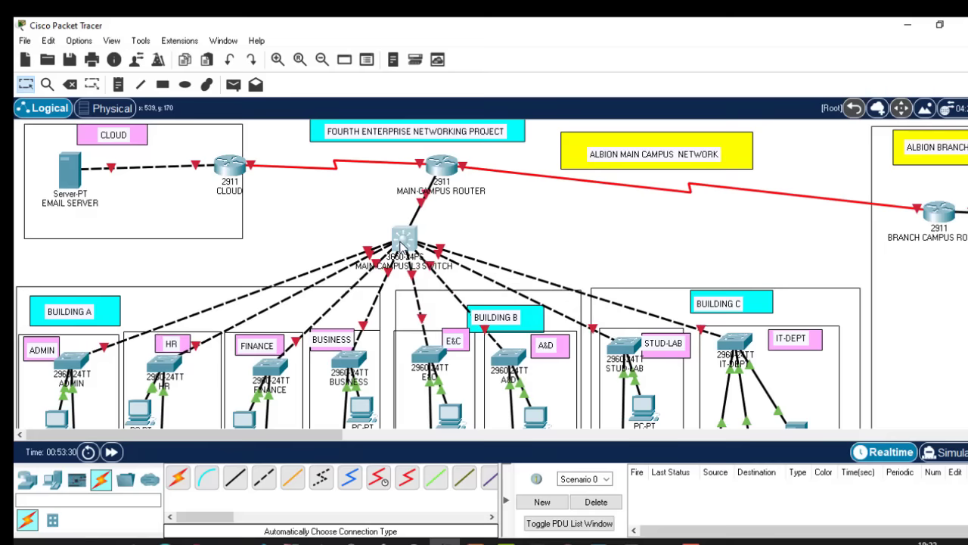
scroll(492, 273, down, 5)
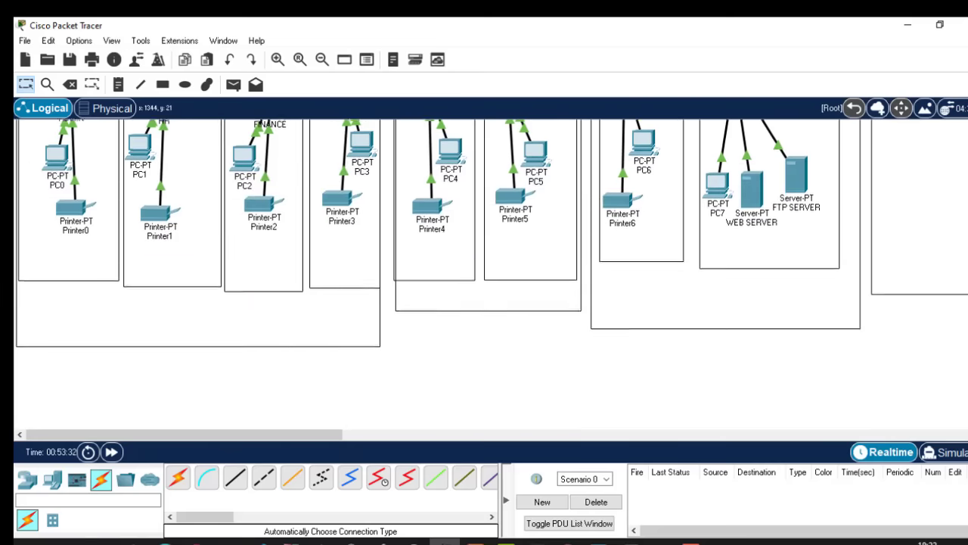
Switch to the assignment document and review the requirements on separate IP networks, VLANs and switch security settings.
key(alt+Tab)
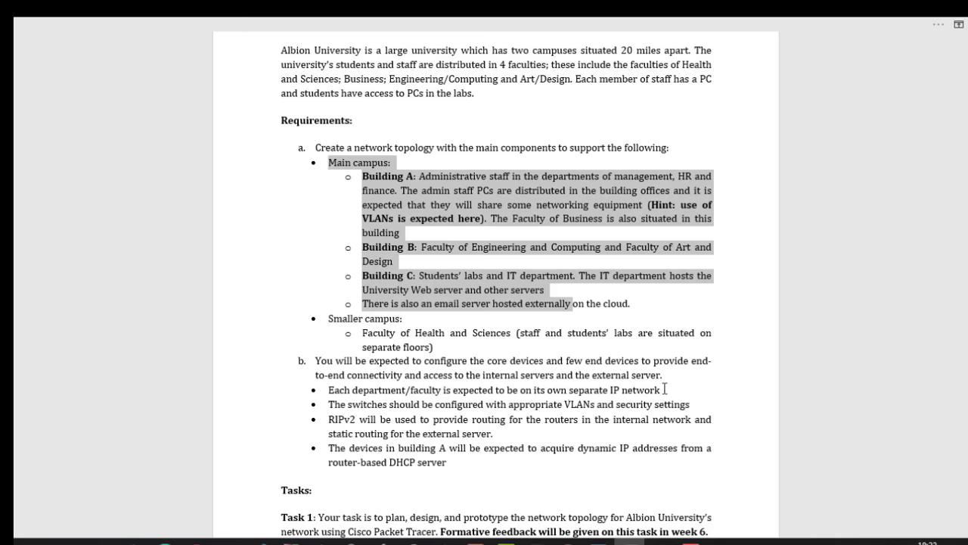
drag(665, 389, 599, 391)
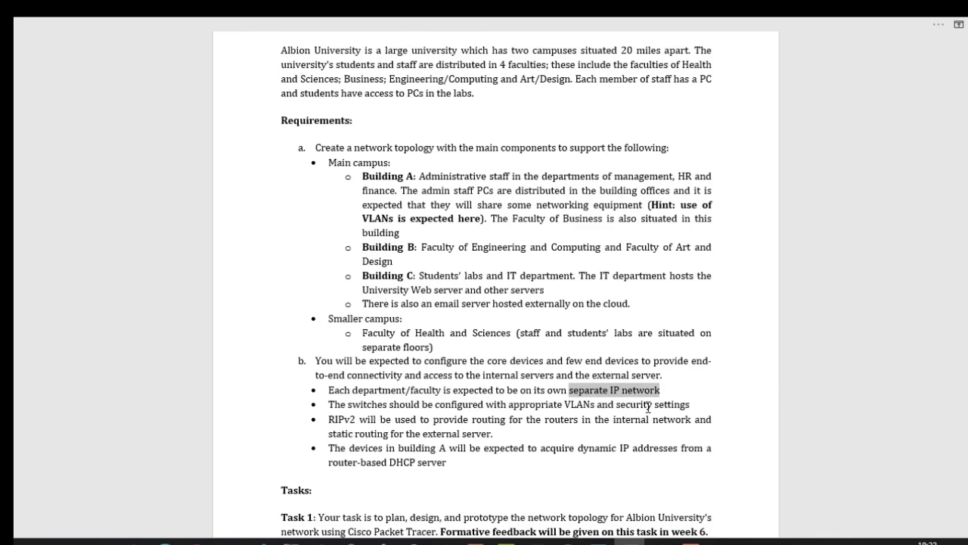
drag(703, 405, 328, 391)
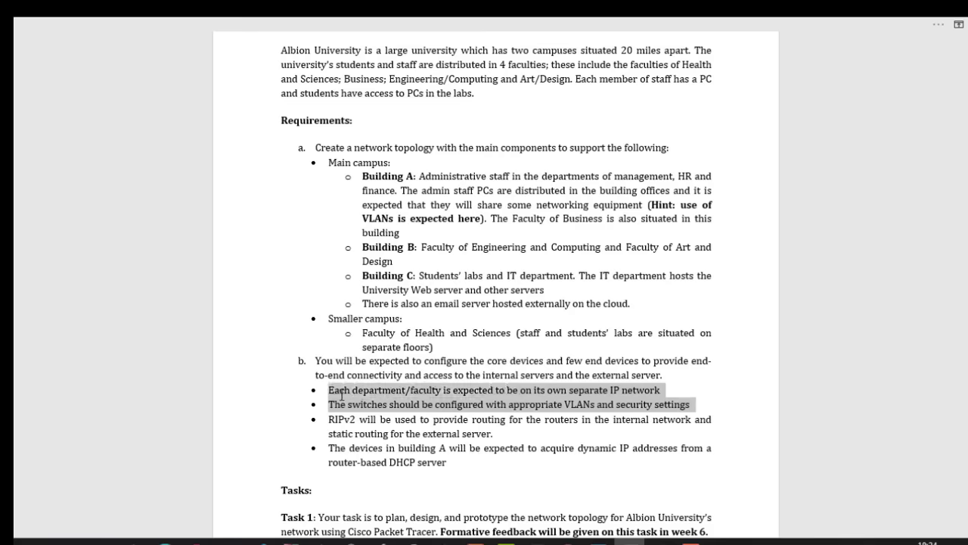
Switch back to Packet Tracer and add a two-line note "VLAN 10" and "192.168.1.0/24" below Printer0 in the ADMIN area.
click(446, 541)
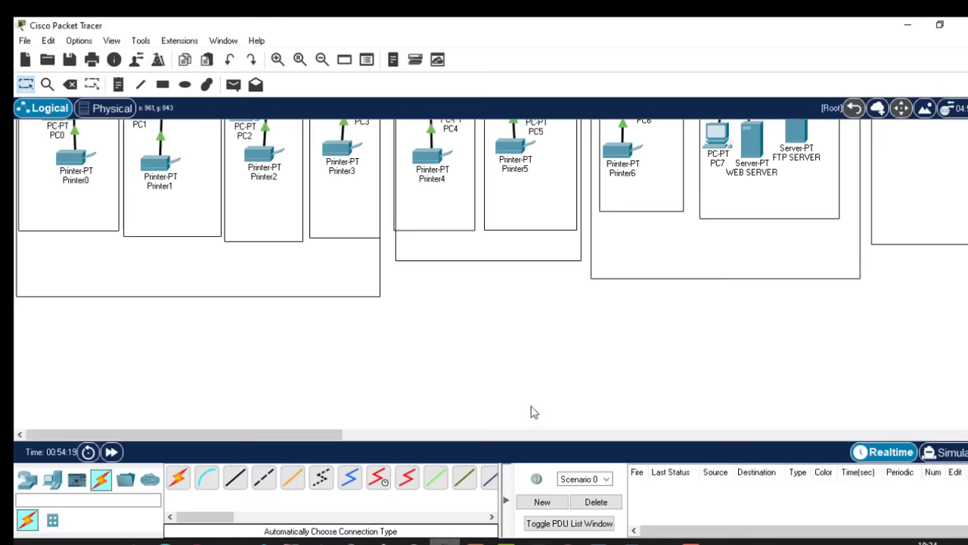
scroll(484, 272, up, 5)
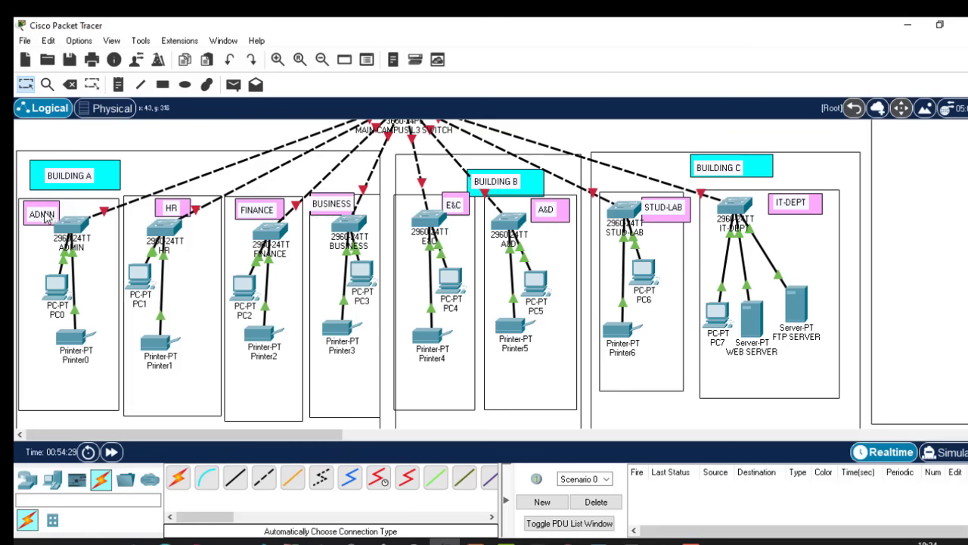
click(119, 86)
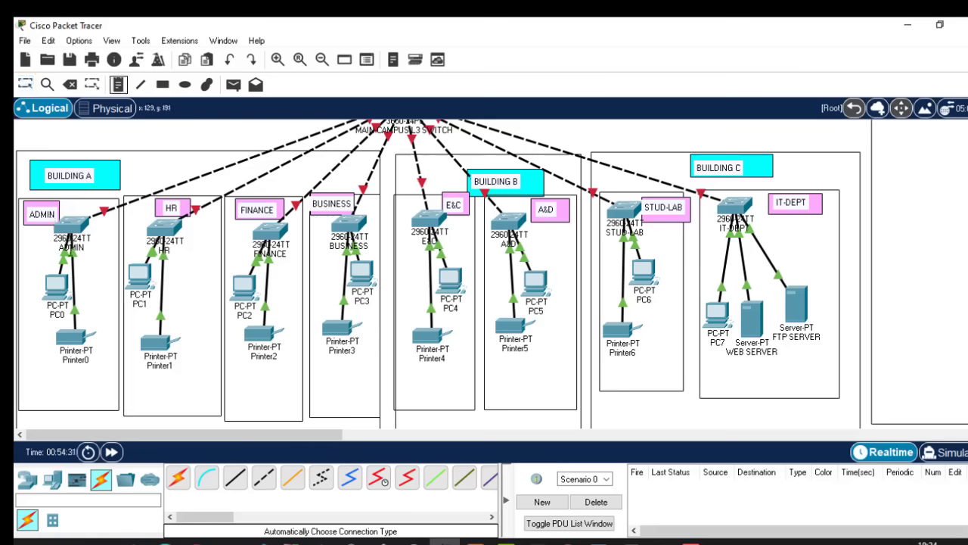
click(27, 368)
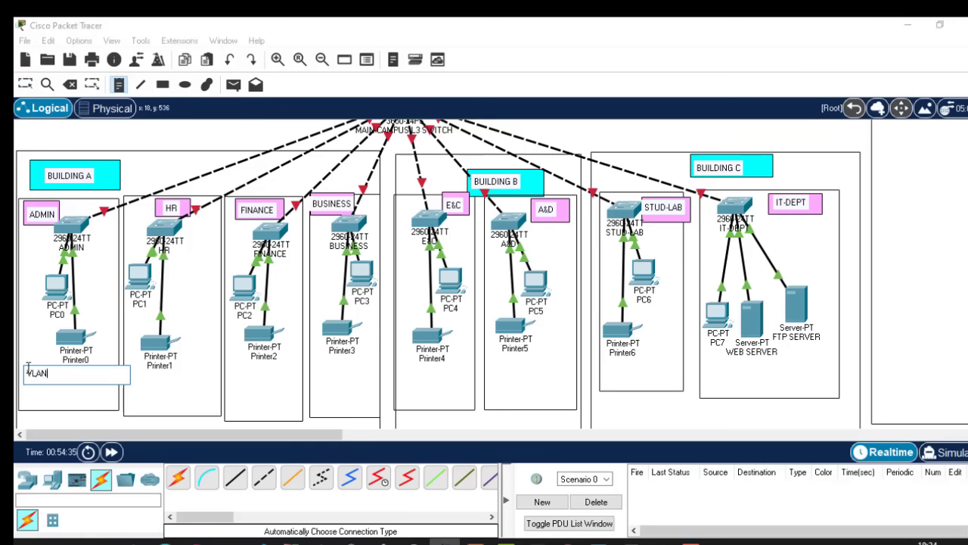
text(VLAN 10)
key(Return)
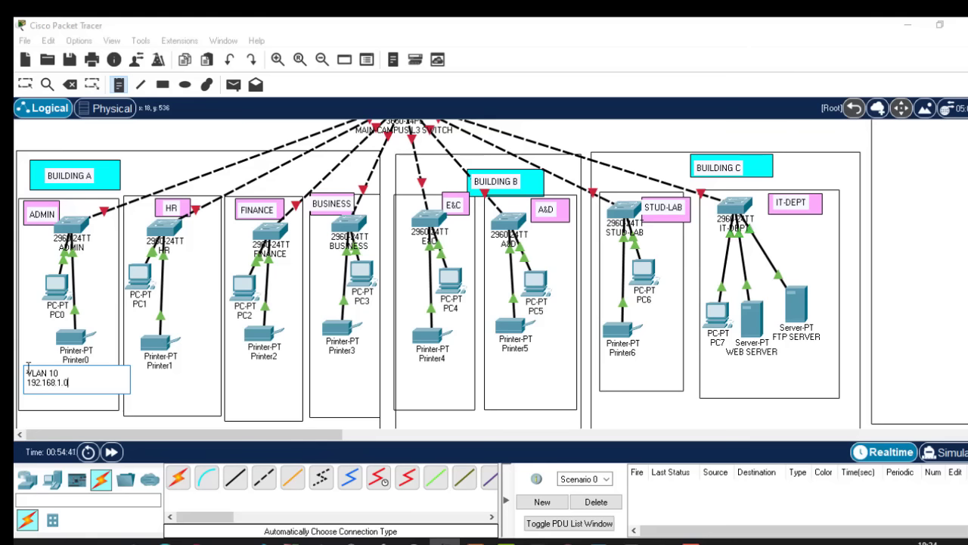
text(192.168.1.0/24)
Copy the ADMIN note's text into a new note below Printer1 in the HR area, changed to VLAN 20 and 192.168.2.0/24.
drag(85, 379, 25, 370)
key(ctrl+c)
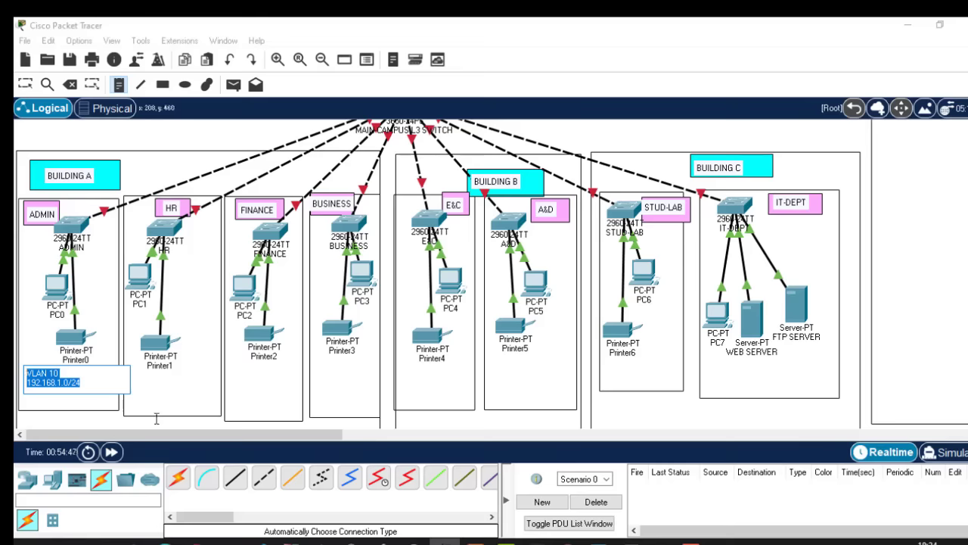
click(147, 377)
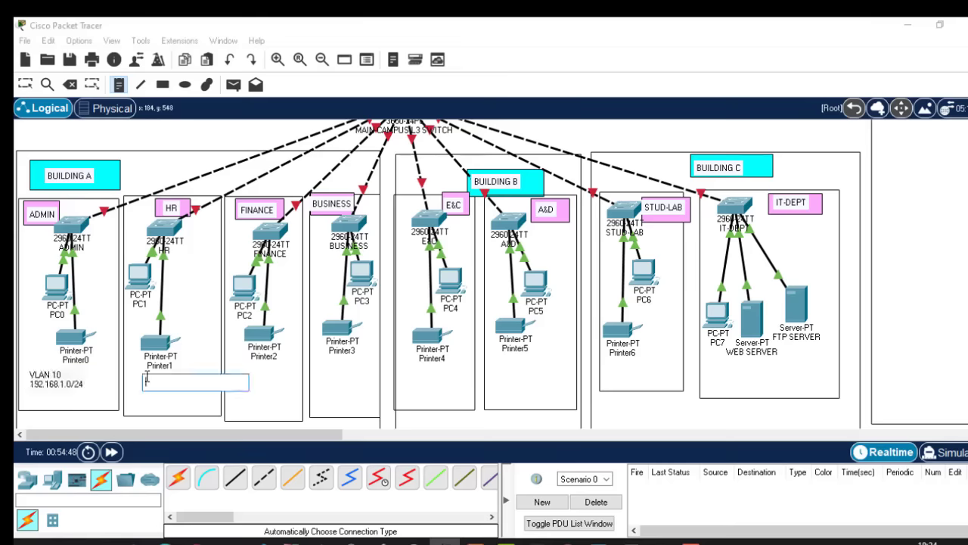
key(ctrl+v)
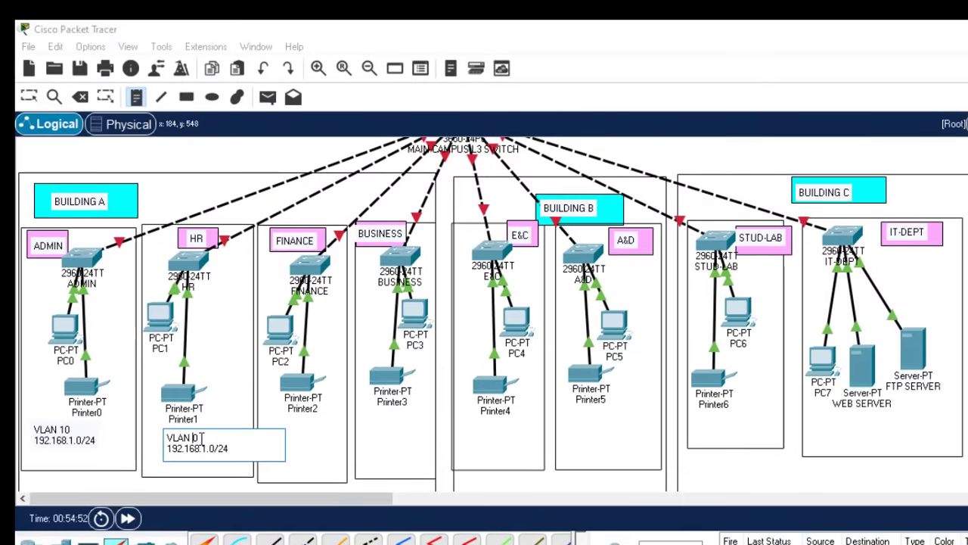
text(2)
click(208, 448)
key(BackSpace)
text(2)
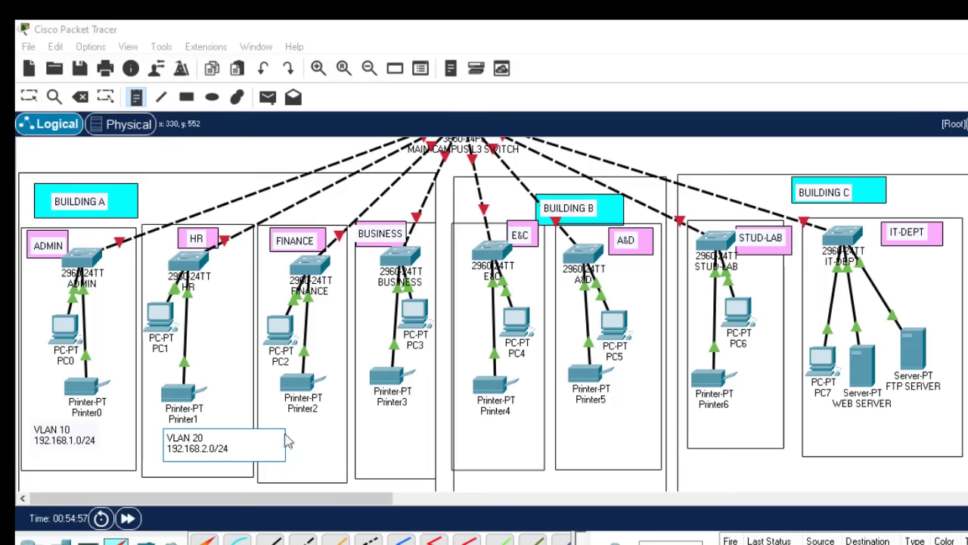
Paste the copied text as a note below Printer2 in the FINANCE area, changed to VLAN 30 and 192.168.3.0/24.
click(279, 432)
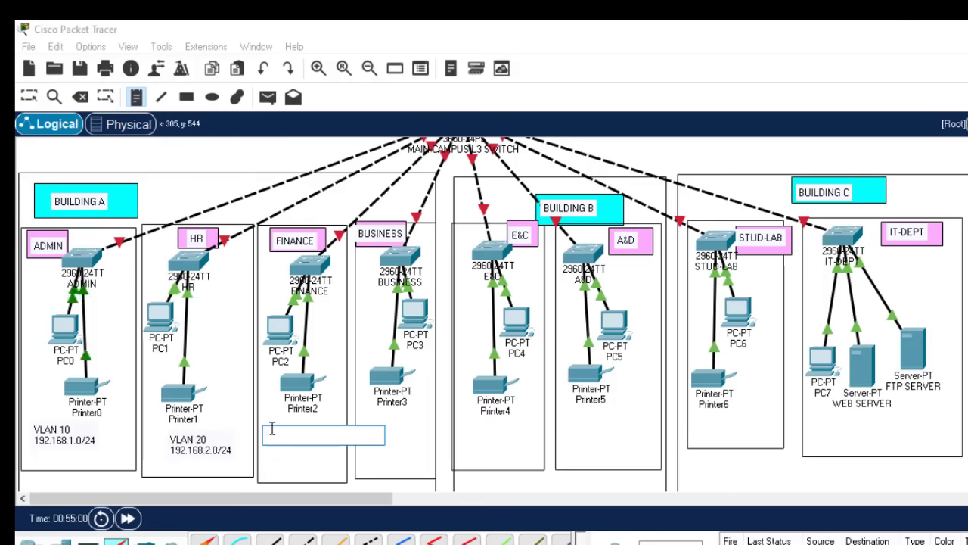
key(ctrl+v)
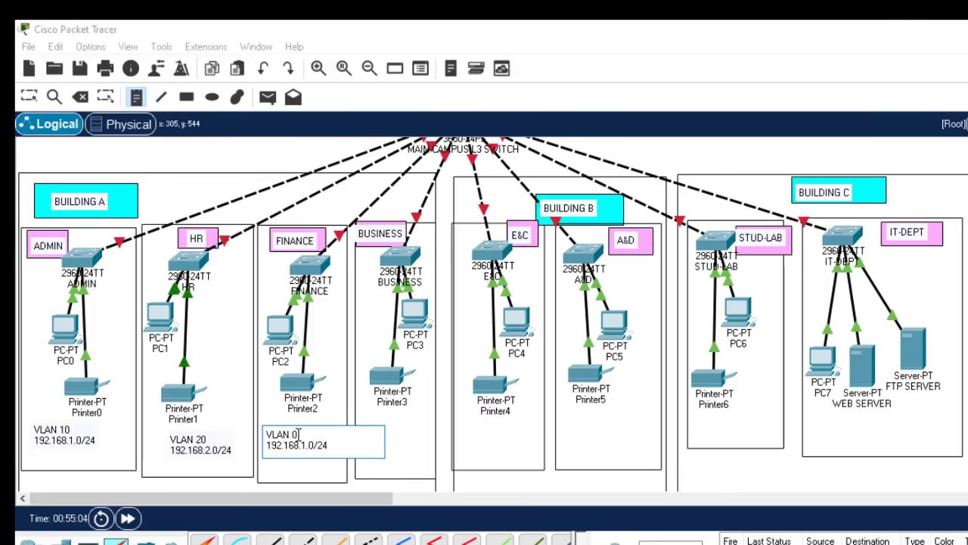
text(3)
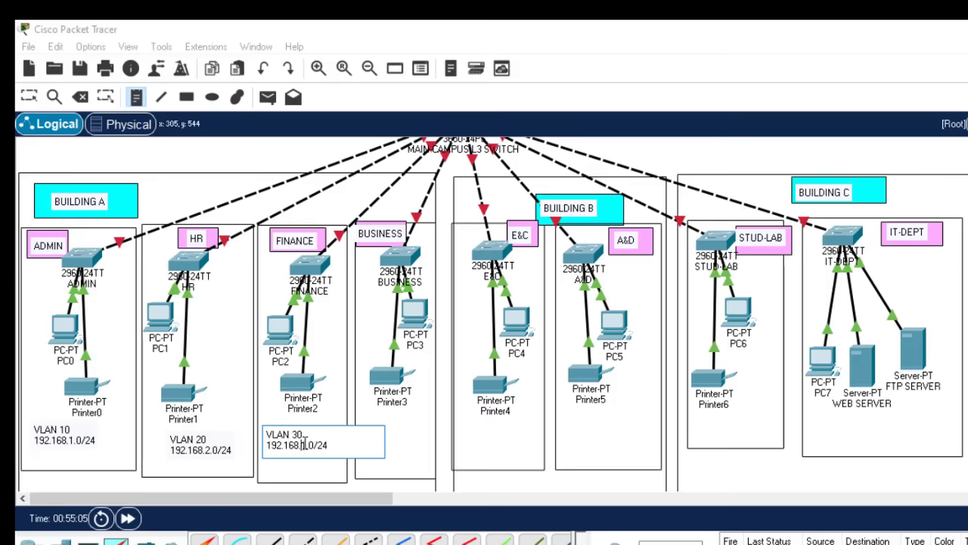
key(BackSpace)
text(3)
Paste the copied text as a note below Printer3 in the BUSINESS area, changed to VLAN 40 and 192.168.4.0/24.
click(361, 416)
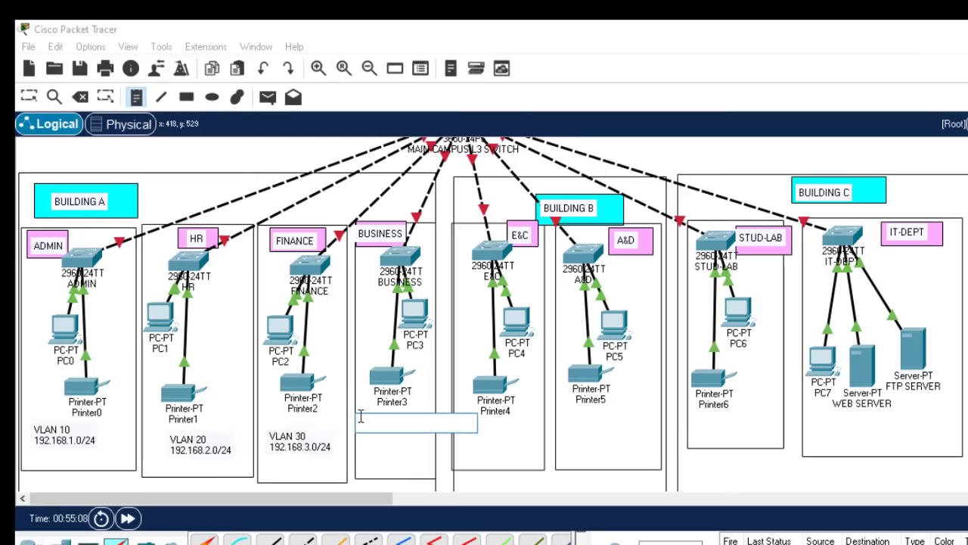
key(ctrl+v)
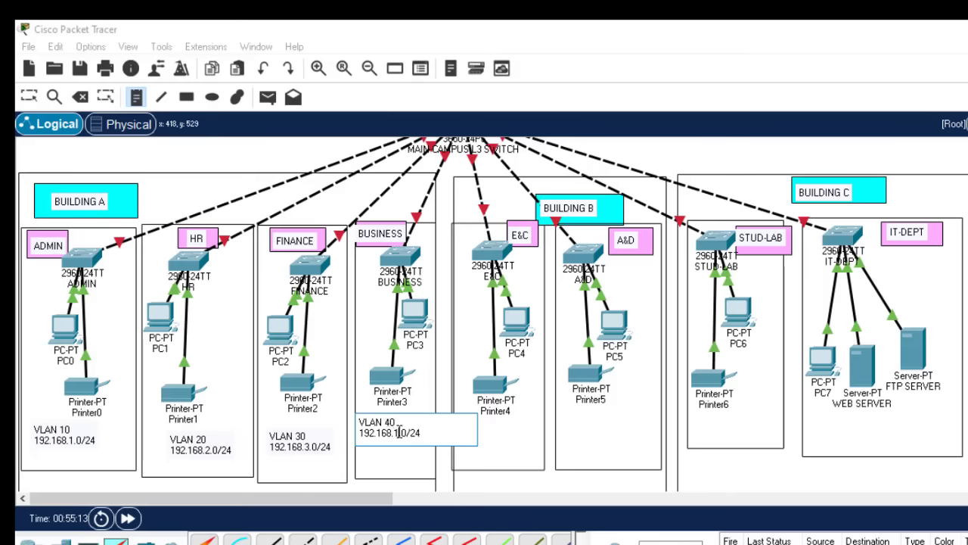
key(BackSpace)
text(4)
Paste the copied text as a note below Printer4 in Building B's E&C area, changed to VLAN 50 and 192.168.6.0/24.
click(480, 422)
key(ctrl+v)
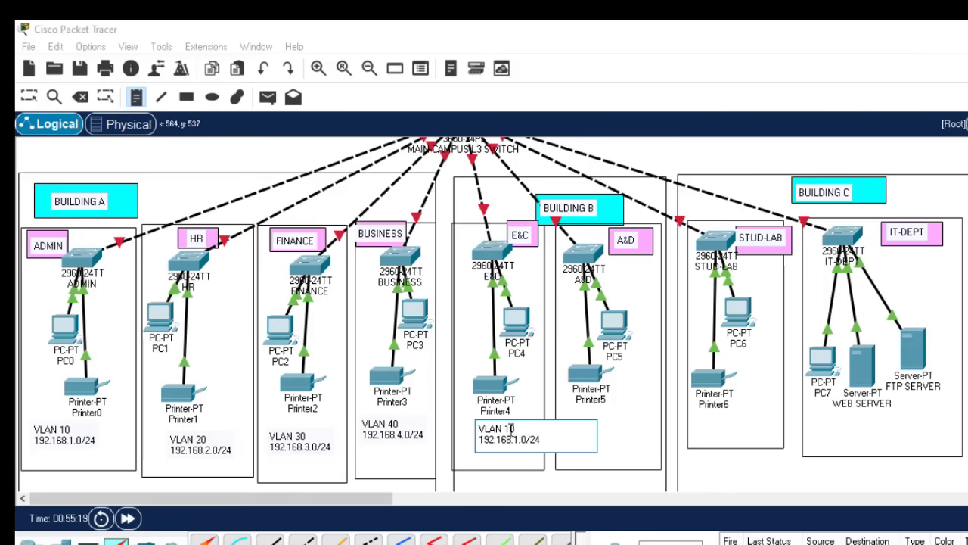
double_click(511, 429)
text(50)
click(522, 439)
key(BackSpace)
text(6)
Paste the copied text as a note below Printer5 in the A&D area, changed to VLAN 60 and 192.168.6.0/24.
click(572, 414)
key(ctrl+v)
double_click(602, 420)
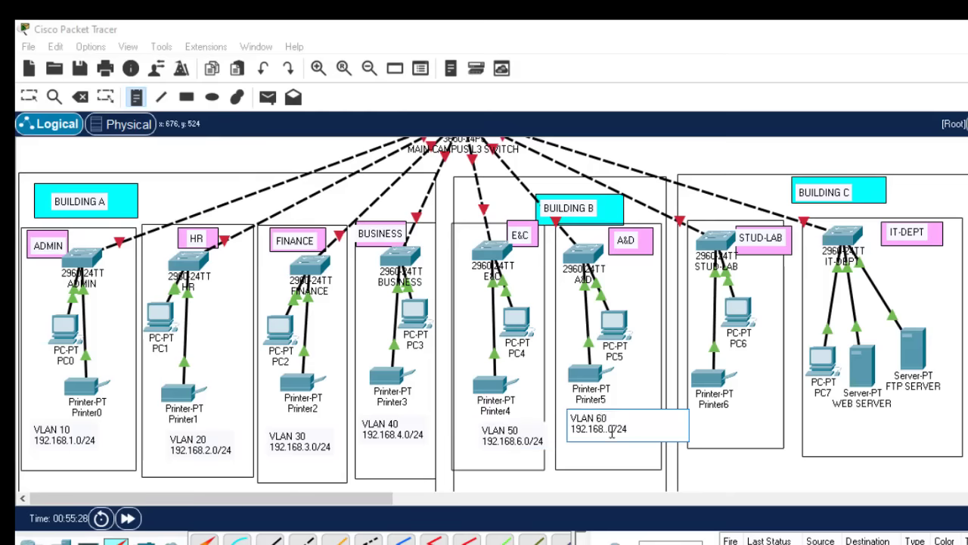
text(6)
Paste the copied text as a note below Printer6 in the STUD-LAB area, changed to VLAN 70 and 192.168.7.0/24.
click(699, 417)
key(ctrl+v)
double_click(727, 421)
text(70)
double_click(732, 431)
text(7)
Add a note below the servers in the IT-DEPT area reading VLAN 80 and 192.168.8.0/24.
click(844, 425)
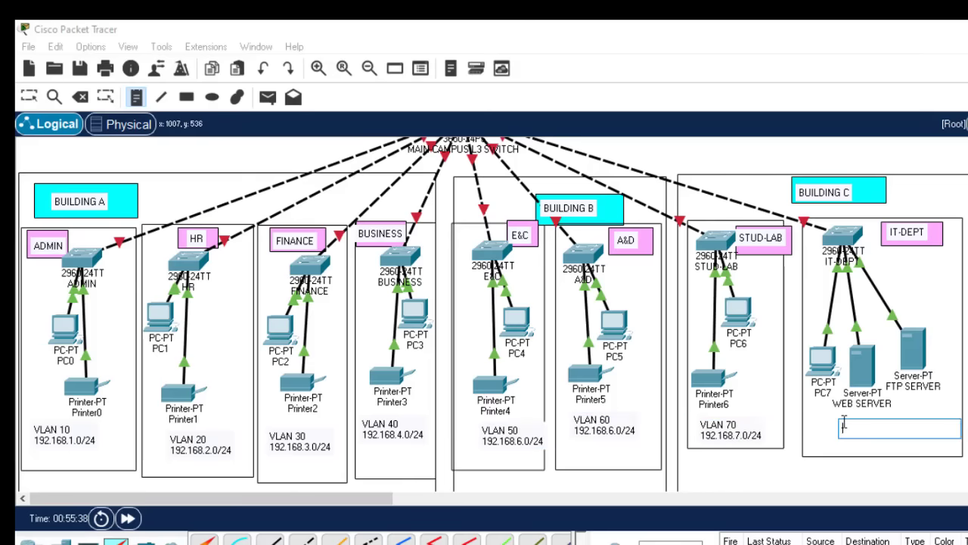
text(VLAN 70 192.168.7.0/24)
double_click(871, 427)
text(80)
double_click(879, 438)
text(8)
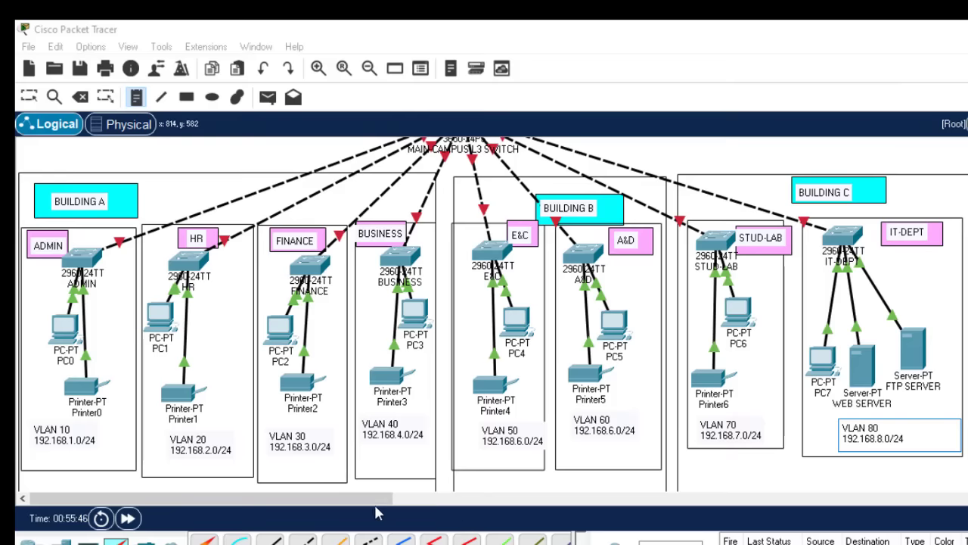
Add a note beside Printer7 in the branch campus STUD-LB area reading VLAN 100 and 192.168.10.0/24.
drag(371, 500, 691, 482)
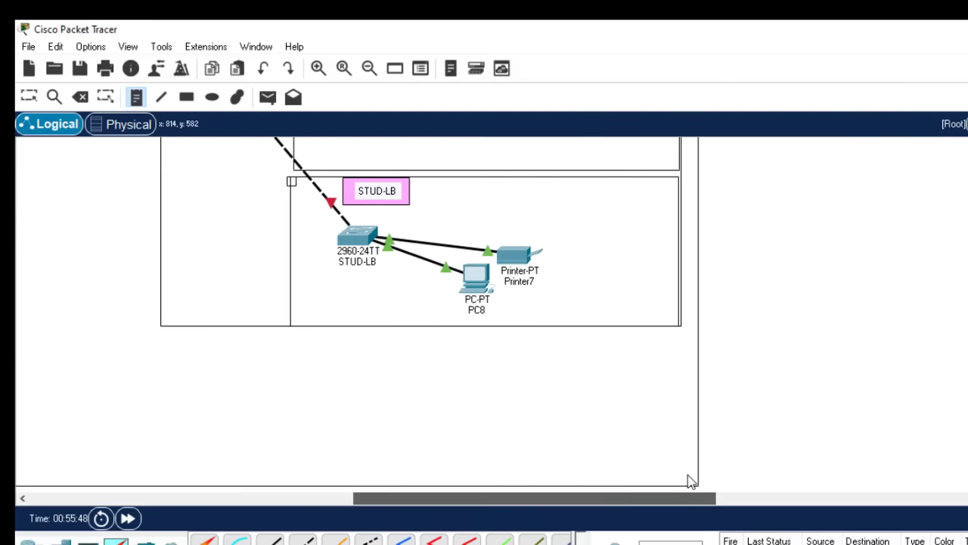
click(574, 237)
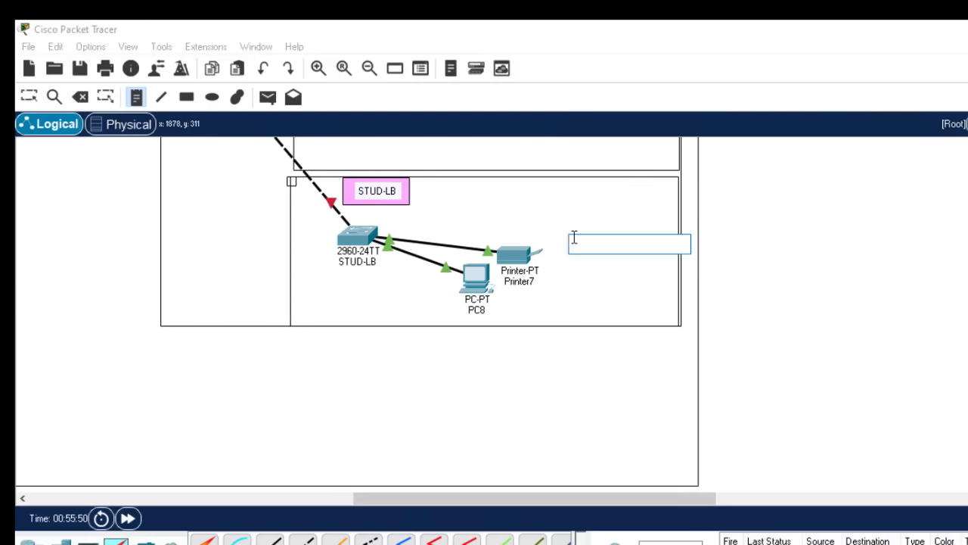
text(VLAN 10 192.168.1.0/24)
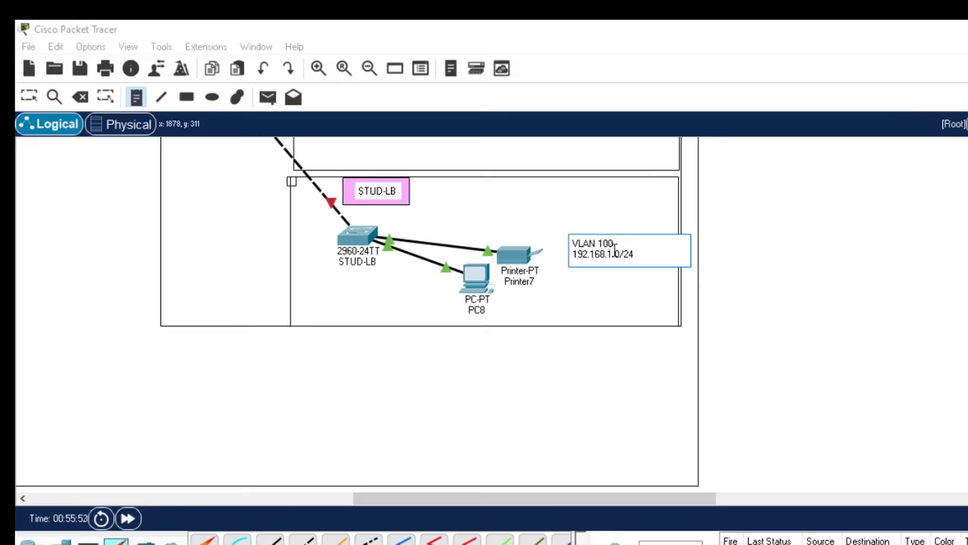
click(612, 255)
text(0)
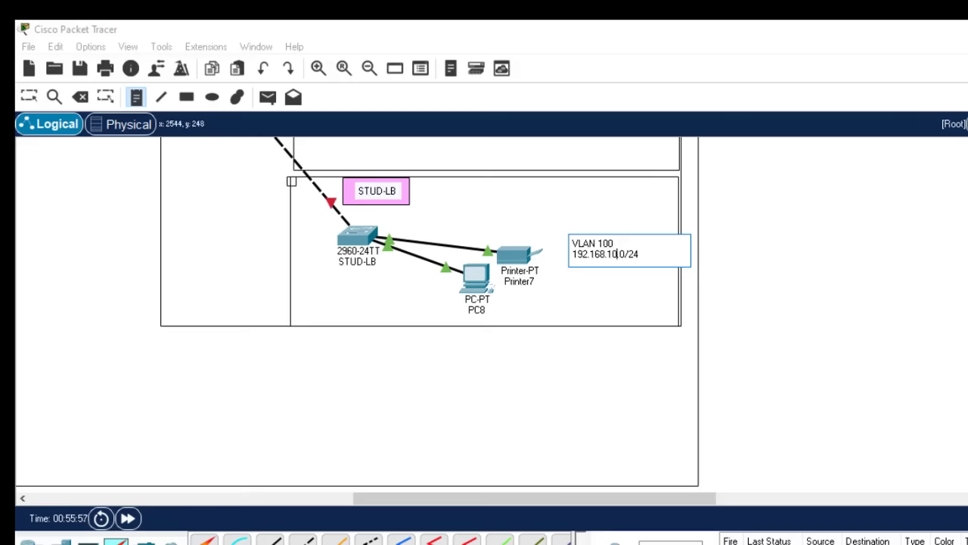
Add a note beside PC9 in the branch campus STAFF area reading VLAN 90 and 192.168.9.0/24, and leave the note tool.
scroll(615, 253, up, 3)
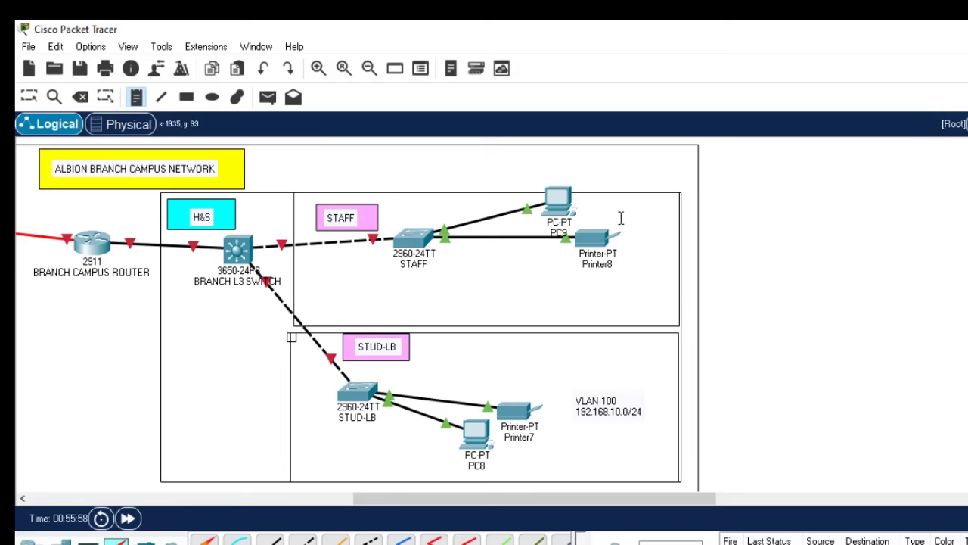
click(603, 208)
text(VLAN 10 192.168.1.0/24)
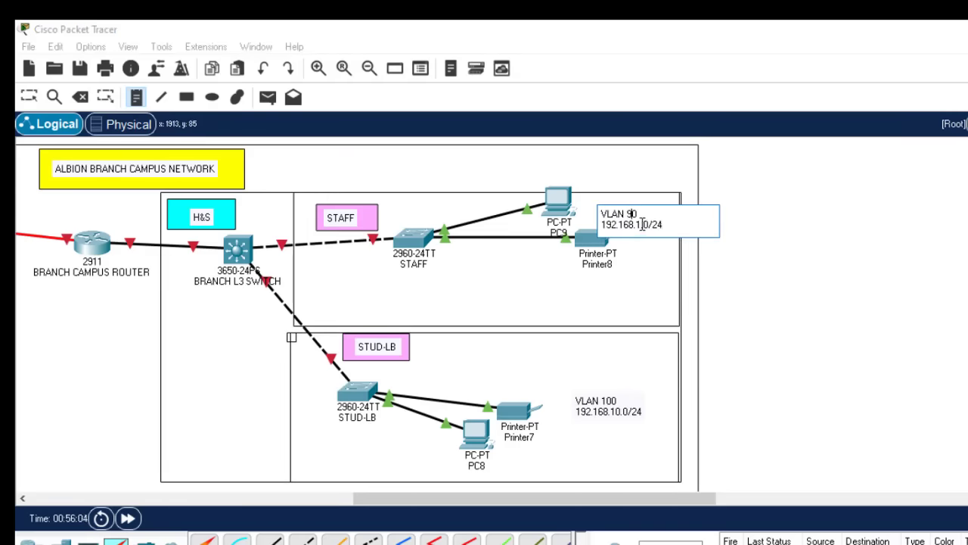
click(643, 225)
key(BackSpace)
text(9.)
key(Escape)
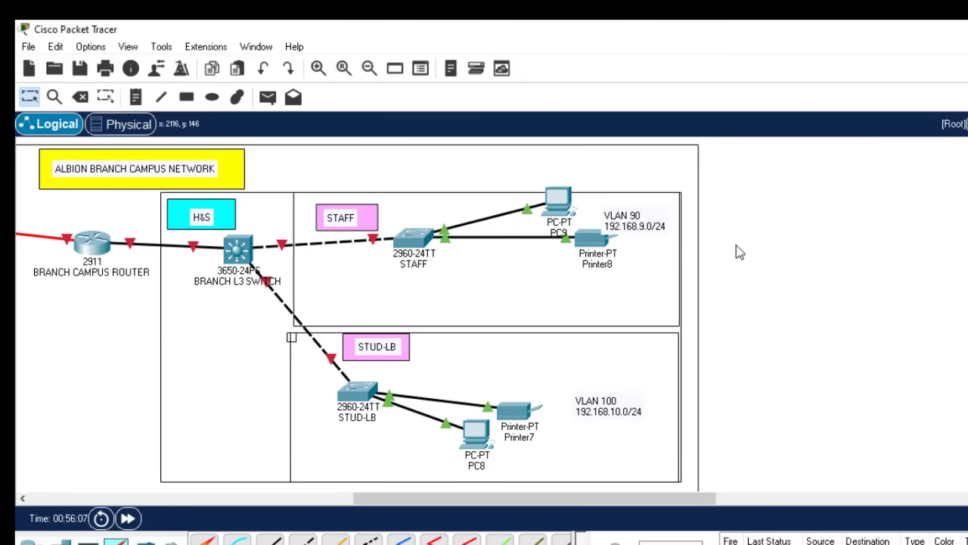
Move Printer8 and PC9 in the STAFF area slightly down and away from the VLAN 90 note.
drag(587, 241, 572, 259)
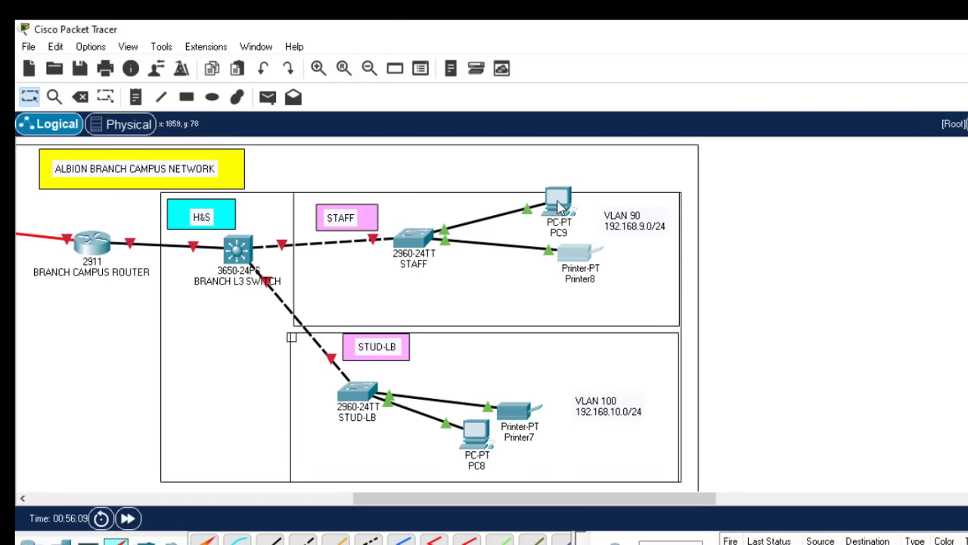
drag(557, 199, 553, 212)
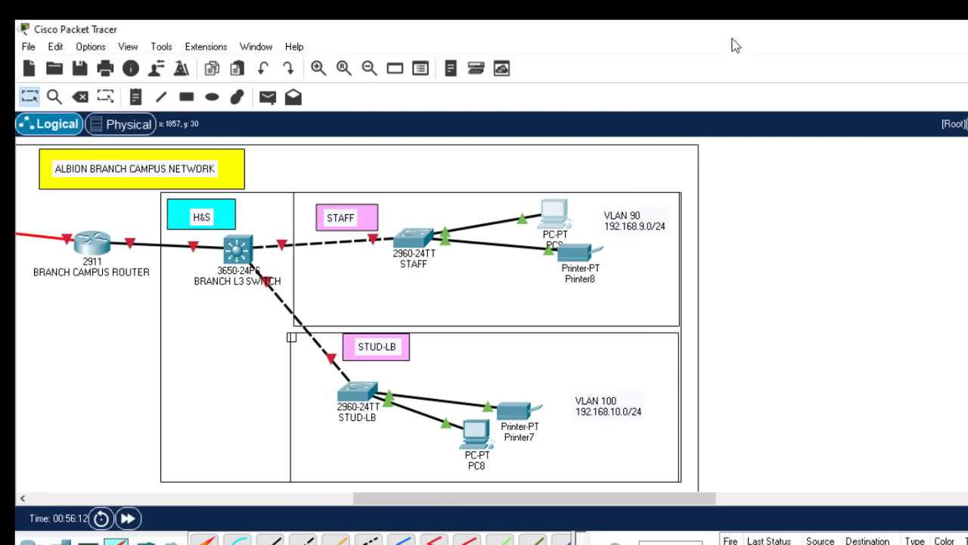
click(828, 277)
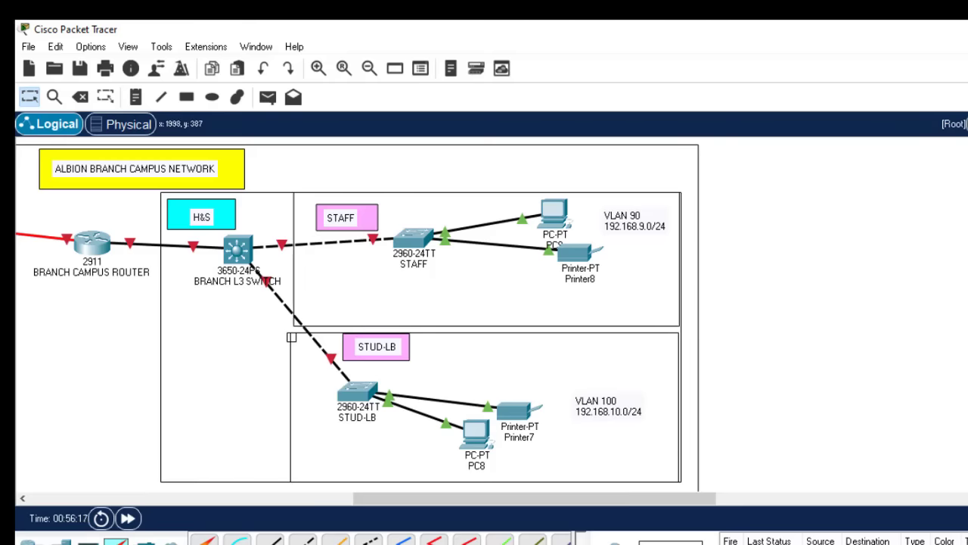
Start the rectangle drawing tool and set its fill colour to bright green (#55ff00).
click(186, 97)
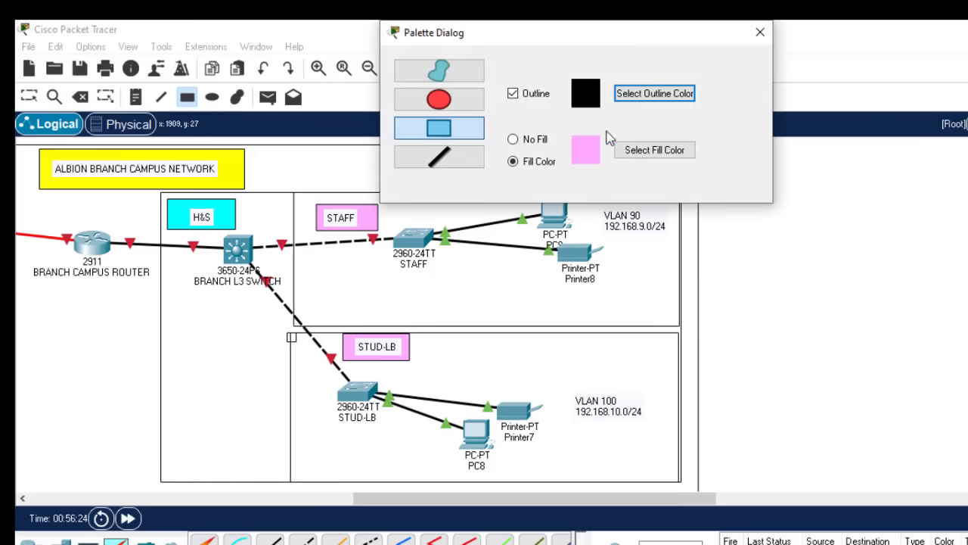
click(656, 150)
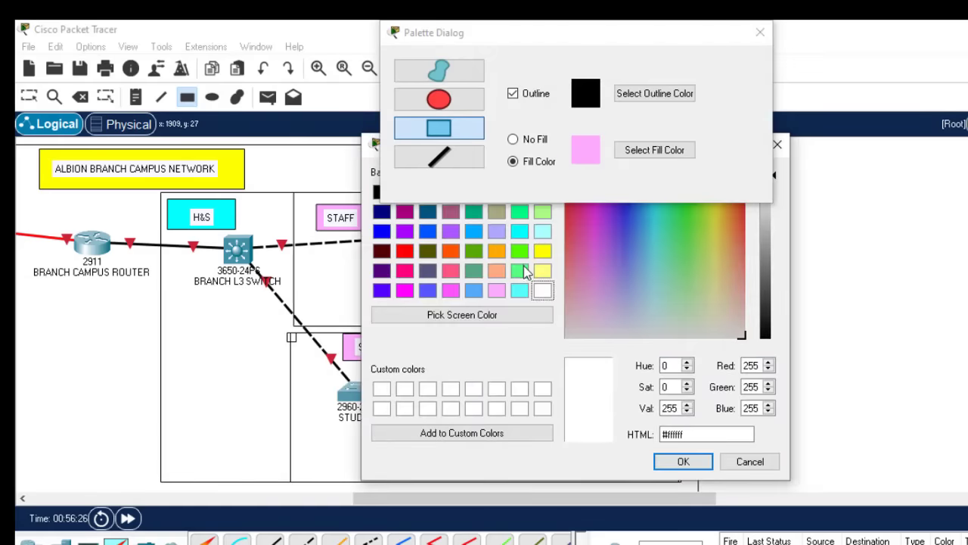
click(519, 251)
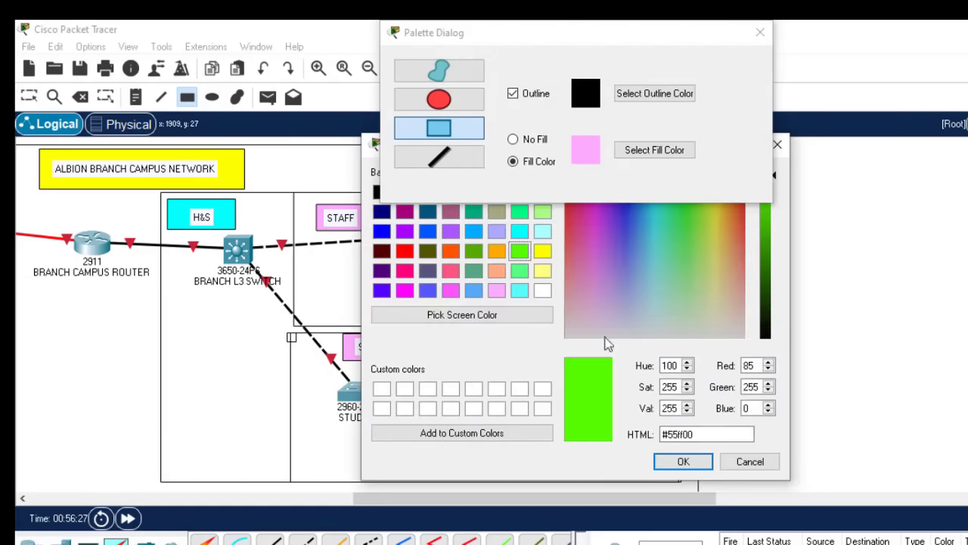
click(684, 462)
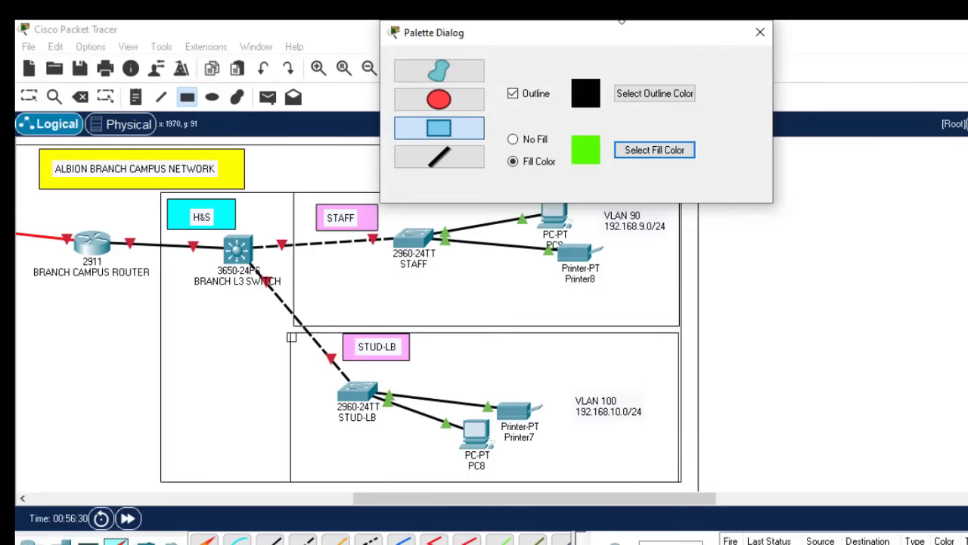
Draw green filled rectangles behind the branch campus VLAN 90 and VLAN 100 notes, and close the drawing palette.
drag(637, 36, 386, 303)
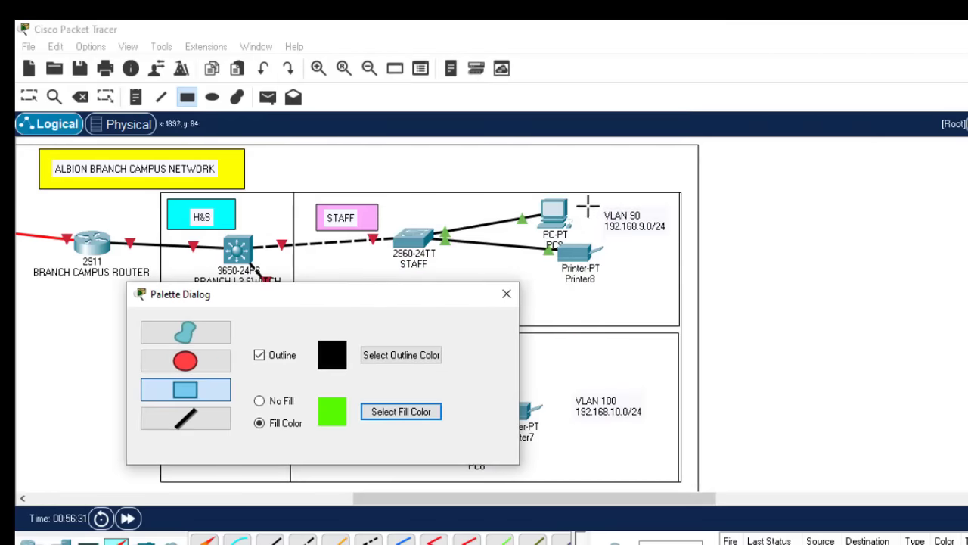
drag(589, 204, 672, 239)
drag(564, 387, 667, 433)
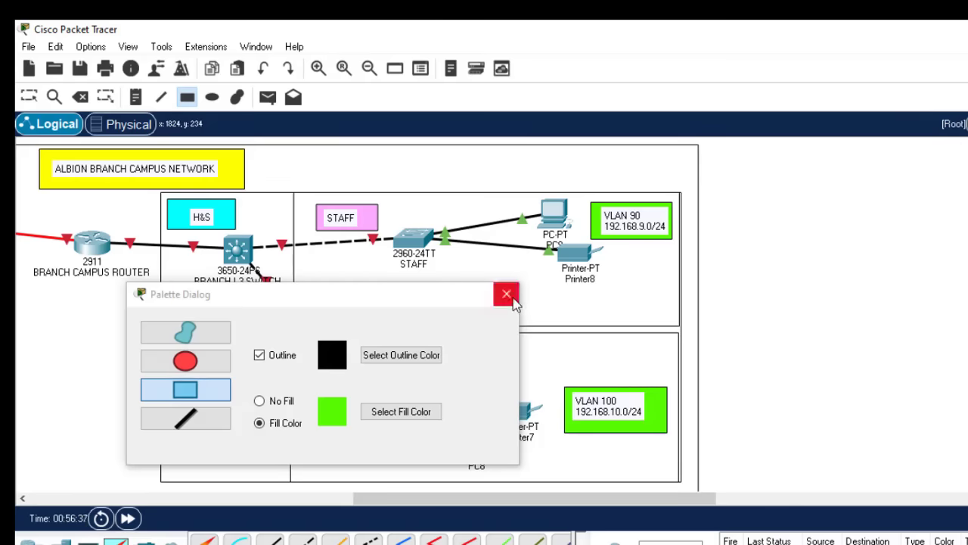
click(506, 293)
Draw green rectangles behind the main campus VLAN 80, VLAN 70, VLAN 60 and VLAN 50 notes.
drag(670, 499, 376, 500)
scroll(749, 303, down, 6)
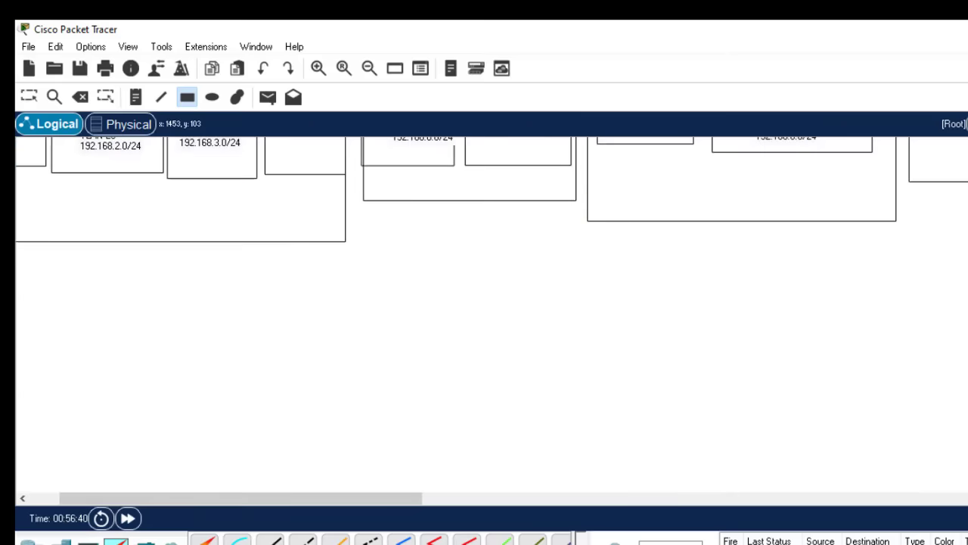
scroll(749, 303, up, 2)
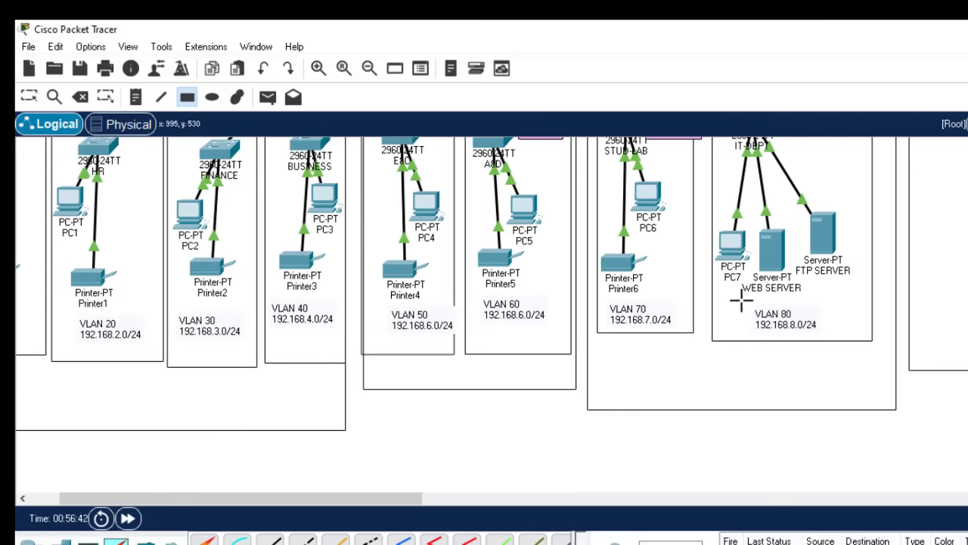
drag(739, 300, 833, 338)
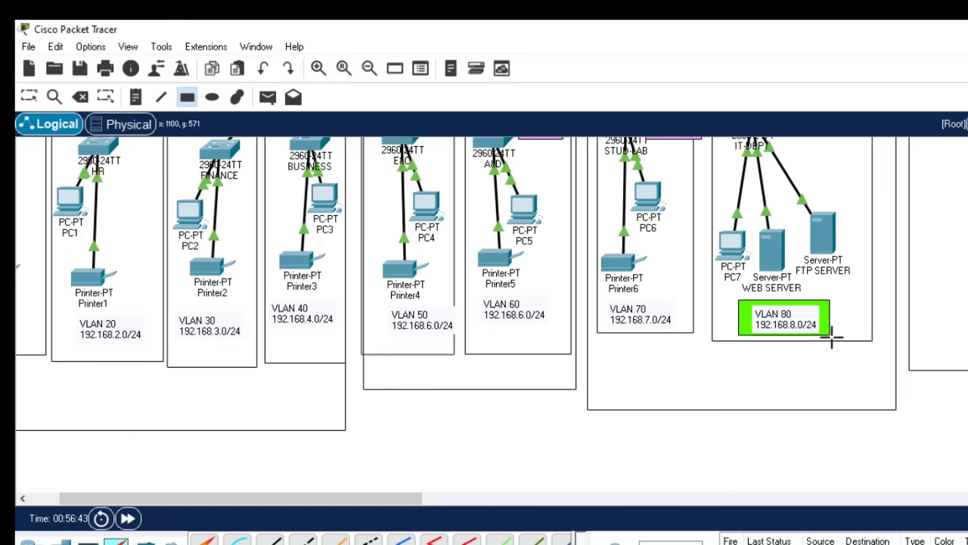
drag(603, 301, 686, 334)
drag(470, 292, 557, 337)
mouse_move(376, 303)
mouse_down()
mouse_move(458, 330)
mouse_move(456, 340)
mouse_up()
Draw green rectangles behind the Building A VLAN 40, VLAN 30, VLAN 20 and VLAN 10 notes, and leave the rectangle tool.
drag(271, 300, 338, 339)
drag(158, 300, 254, 351)
drag(54, 302, 156, 354)
scroll(26, 292, left, 3)
drag(22, 309, 118, 347)
key(Escape)
Reposition the VLAN notes and green rectangles from VLAN 20 to VLAN 70 so each note sits inside its rectangle.
drag(201, 323, 199, 332)
drag(299, 322, 303, 328)
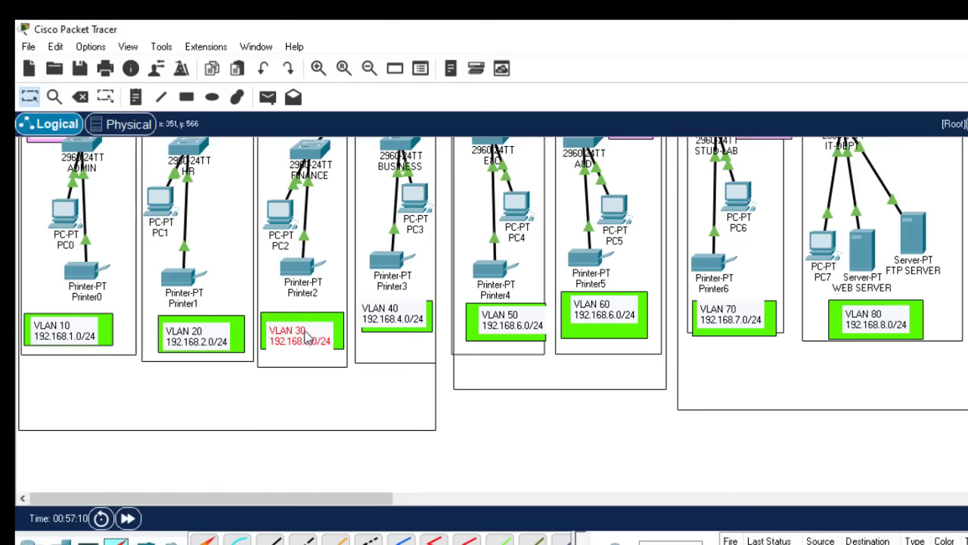
drag(391, 310, 393, 330)
drag(532, 318, 522, 327)
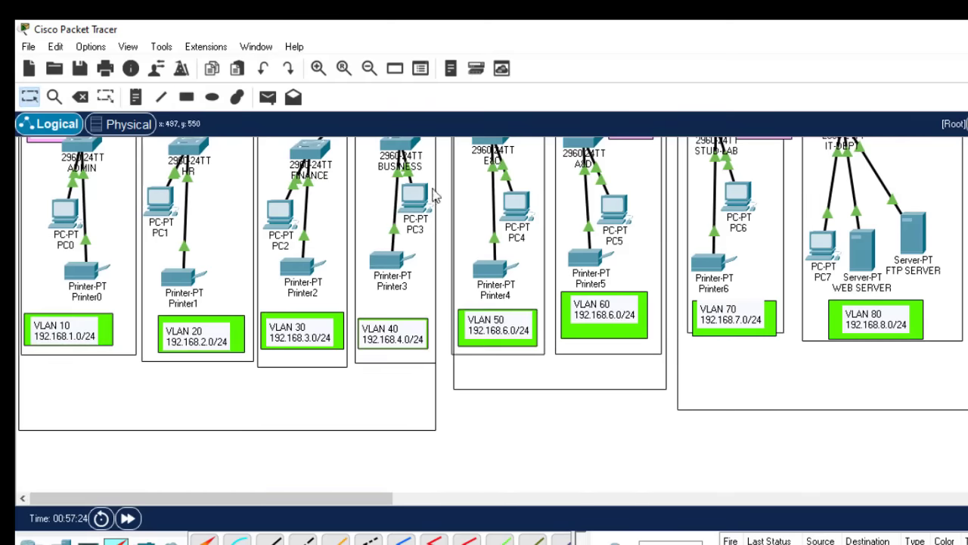
click(186, 97)
key(Escape)
click(727, 318)
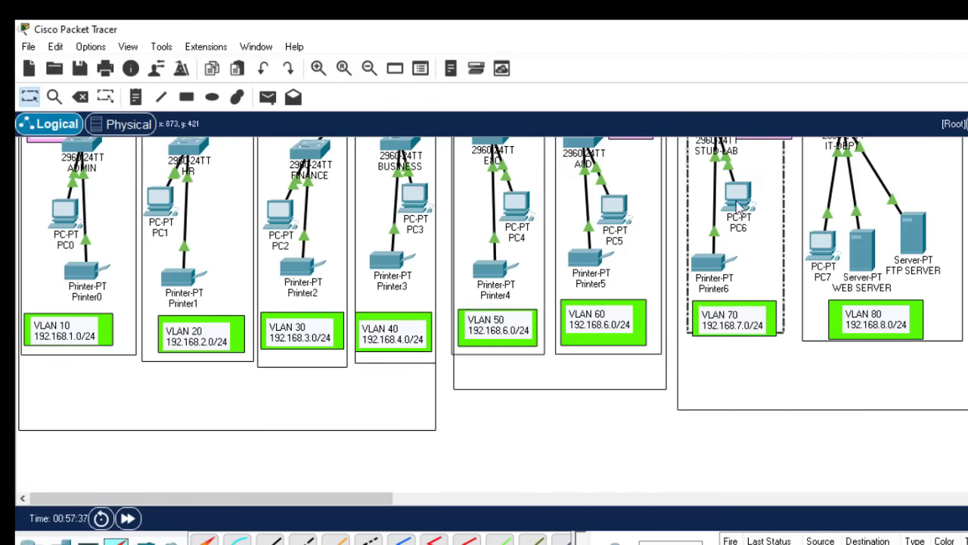
Add a note reading 10.10.10.0/30 under the serial link between the main campus router and the branch campus router.
scroll(484, 341, up, 3)
click(408, 498)
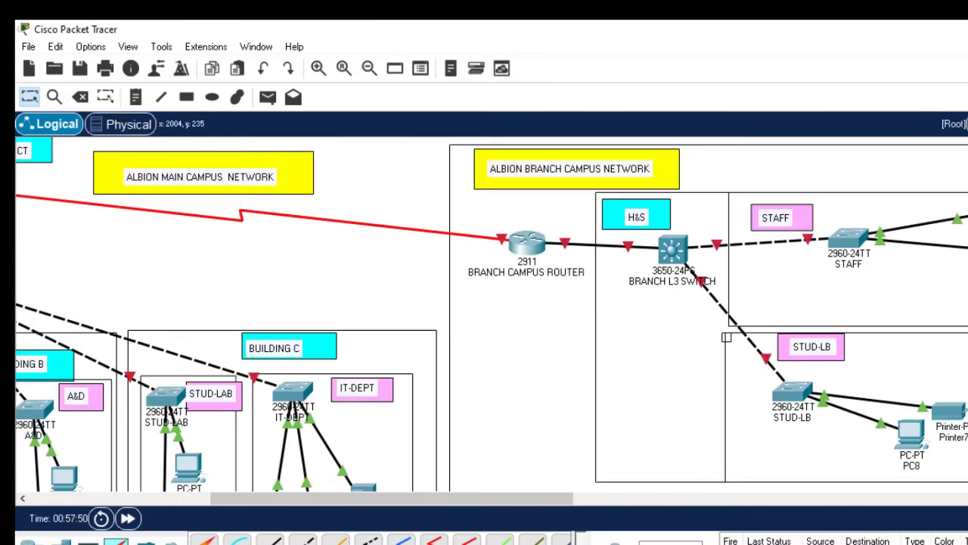
drag(410, 501, 210, 500)
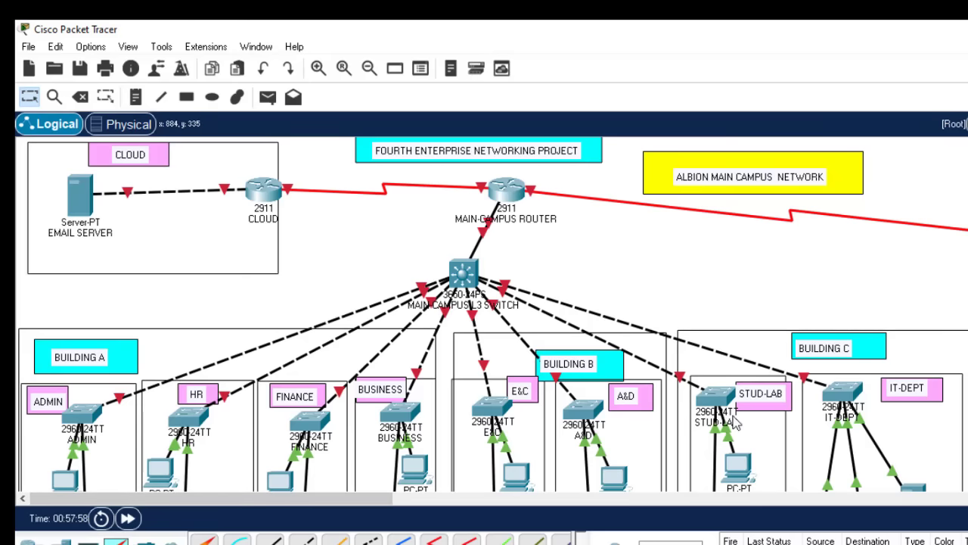
drag(310, 501, 397, 501)
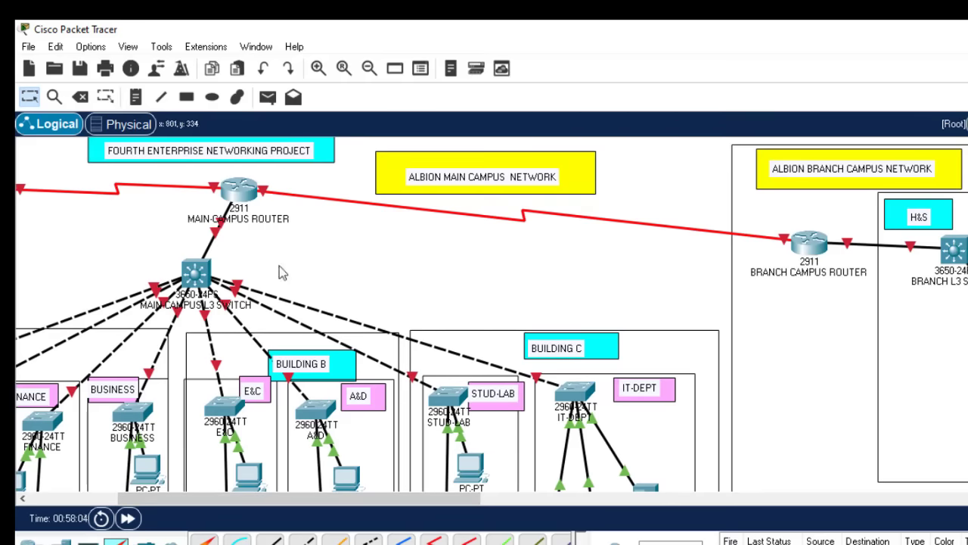
click(135, 97)
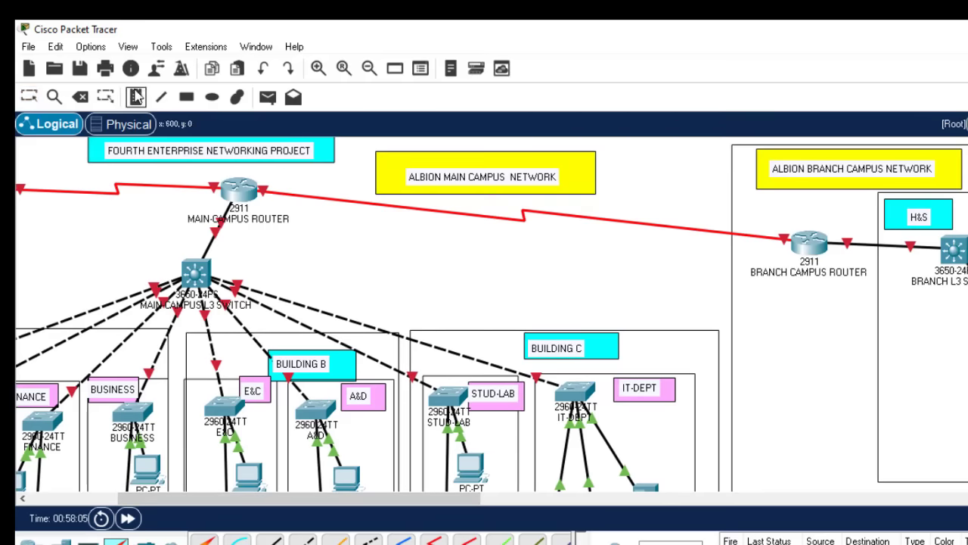
click(468, 225)
text(10)
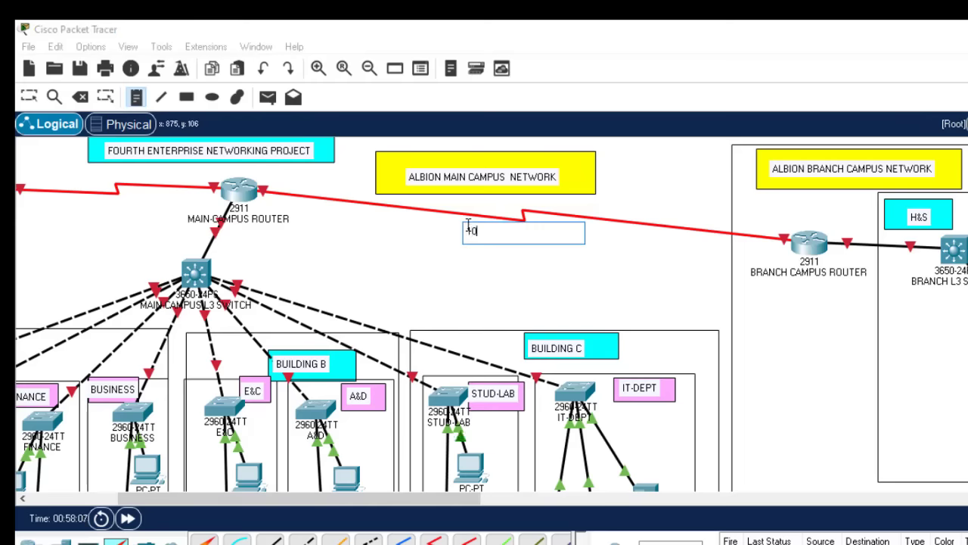
text(.10.10.0/30)
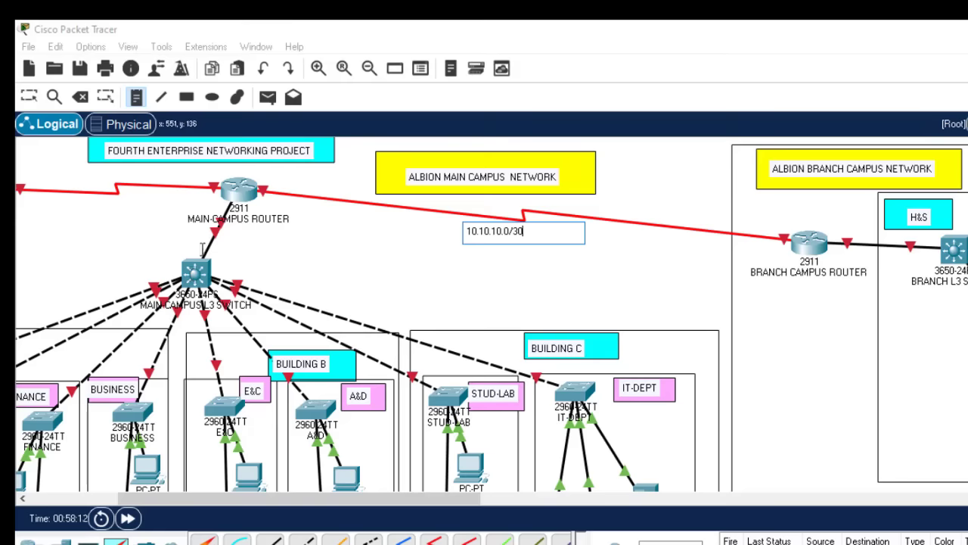
Add a note reading 10.10.10.4/30 under the serial link between the CLOUD router and the main campus router.
click(225, 501)
drag(226, 503, 139, 503)
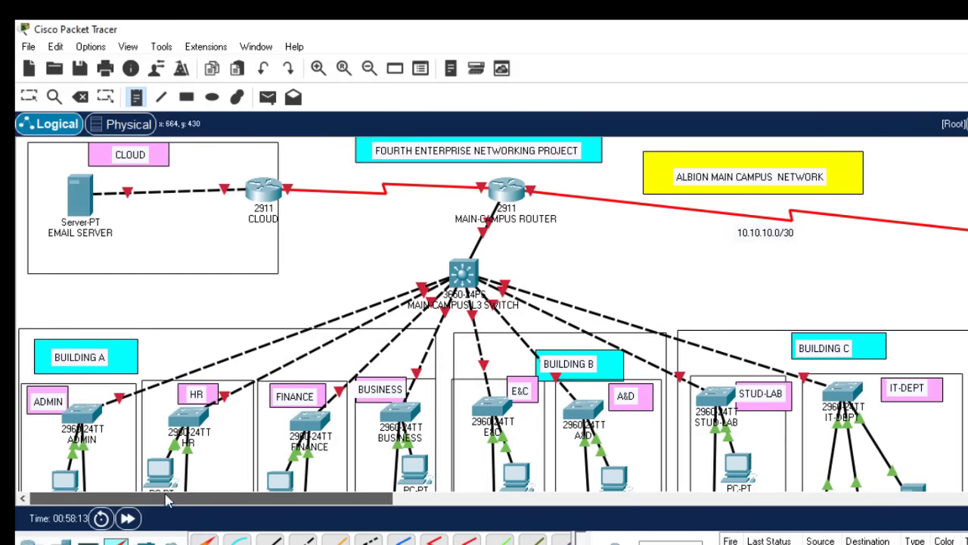
click(334, 198)
text(10.1)
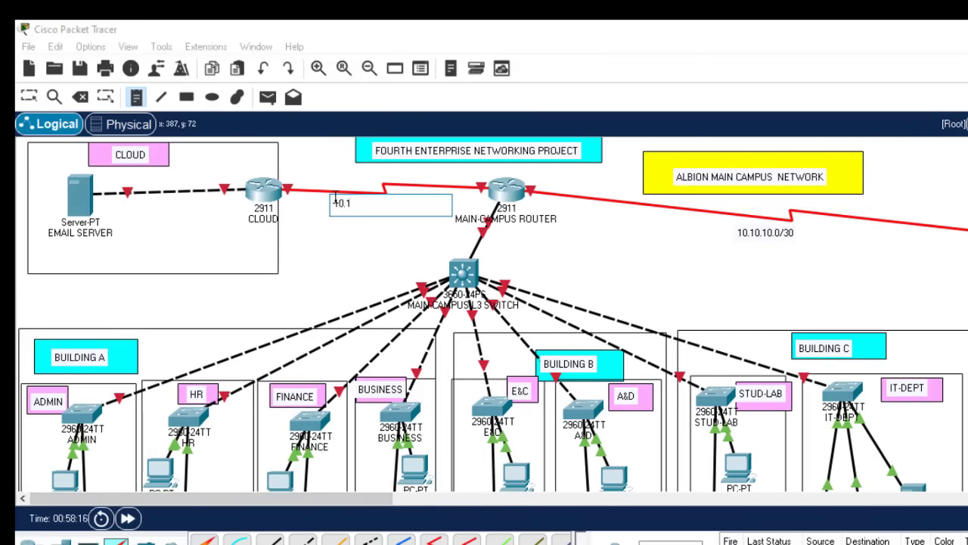
text(0.10.4/30)
drag(350, 202, 389, 203)
click(394, 203)
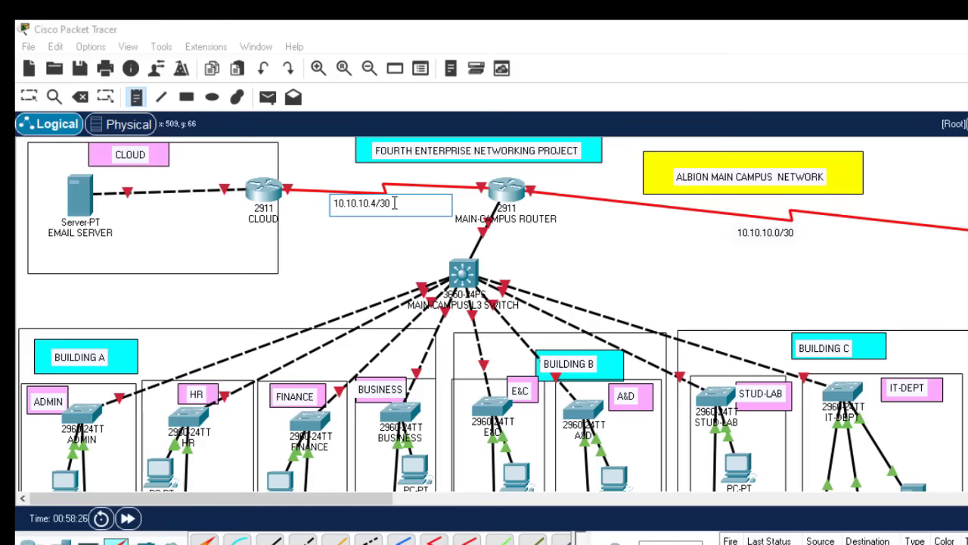
Add a note reading 20.0.0.0/30 under the link between the email server and the CLOUD router, and leave the note tool.
click(140, 208)
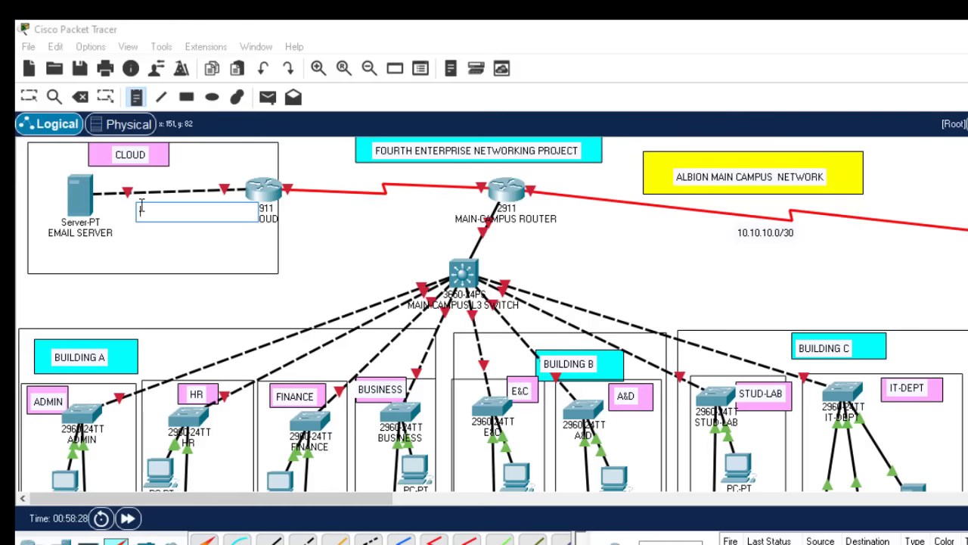
text(20.0)
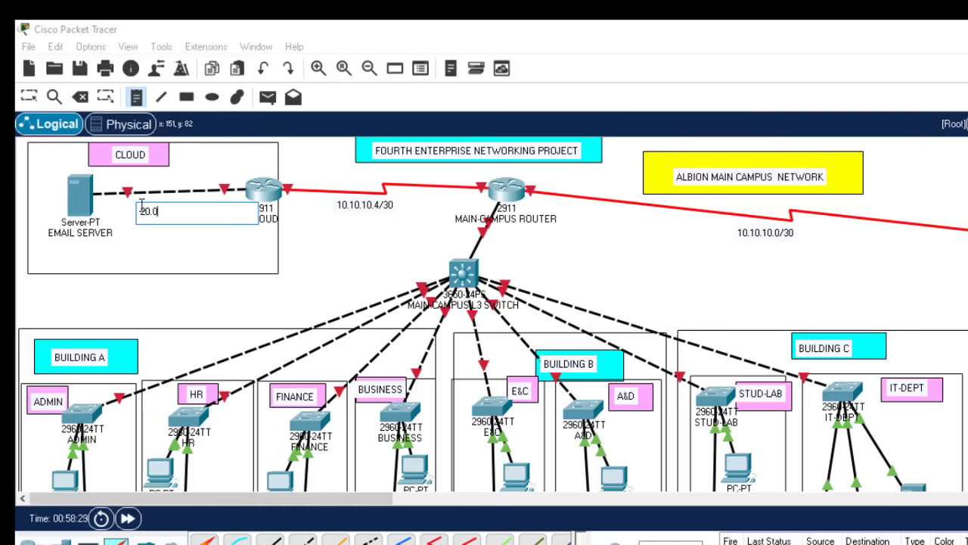
text(.0.0/30)
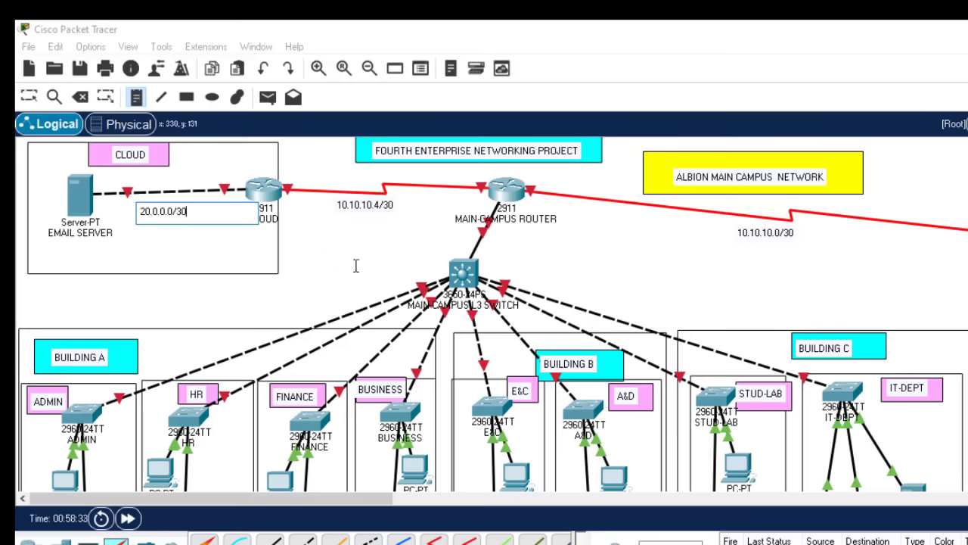
key(Escape)
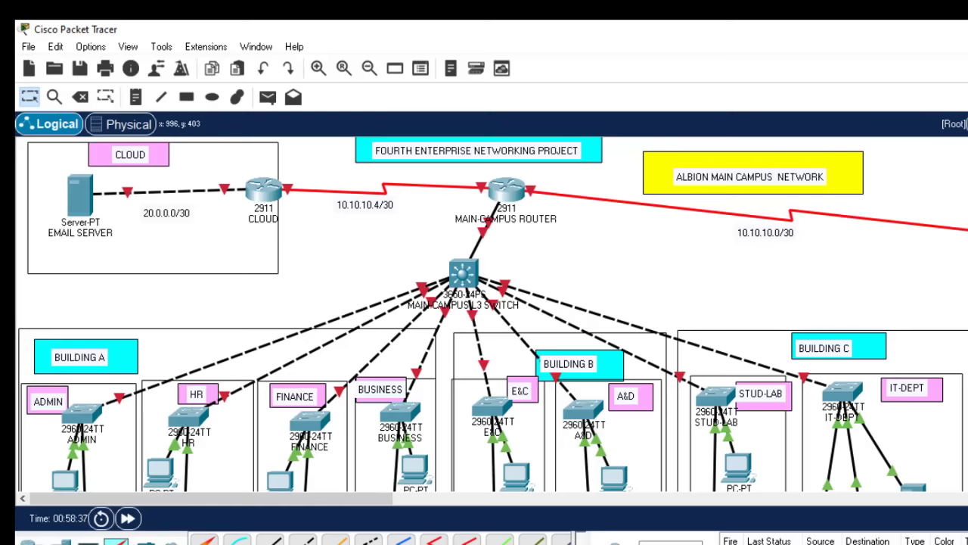
Draw green rectangles behind the 10.10.10.0/30, 10.10.10.4/30 and 20.0.0.0/30 notes, and centre the last two notes in their rectangles.
click(186, 97)
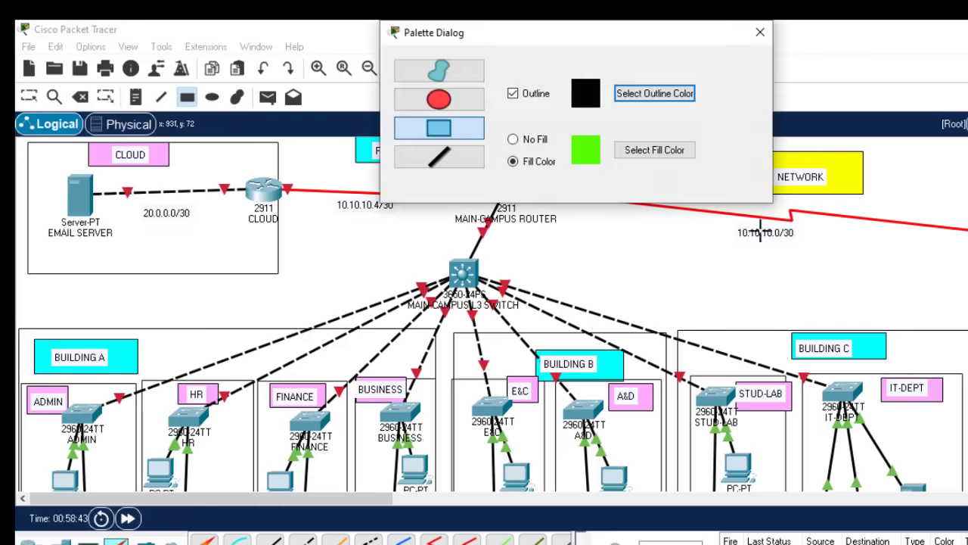
drag(722, 222, 811, 243)
mouse_move(320, 196)
mouse_down()
mouse_move(425, 210)
mouse_move(422, 218)
mouse_up()
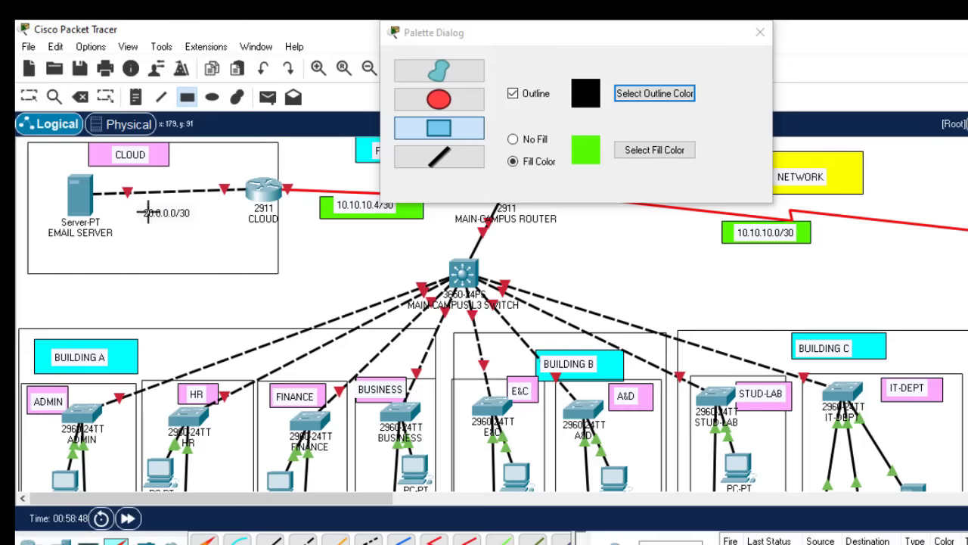
drag(134, 205, 209, 227)
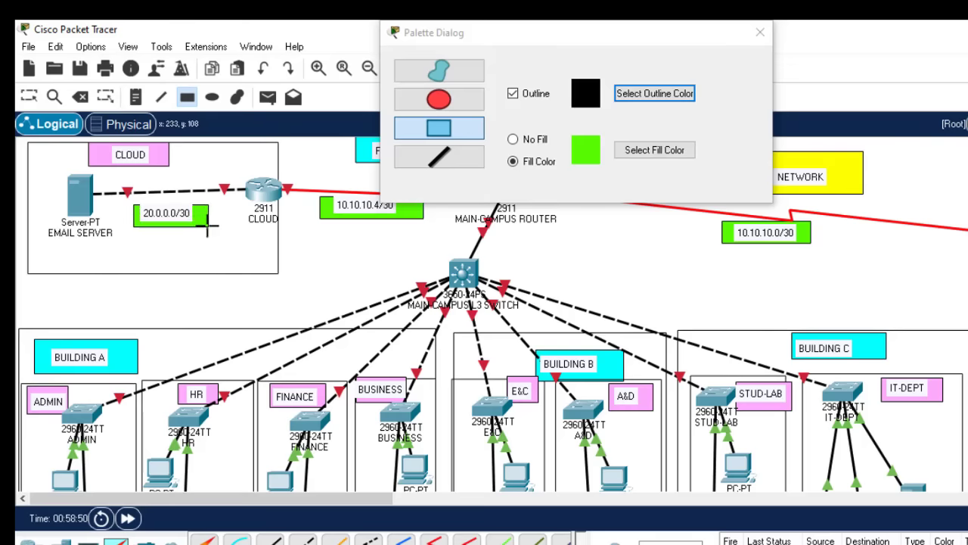
click(760, 32)
key(Escape)
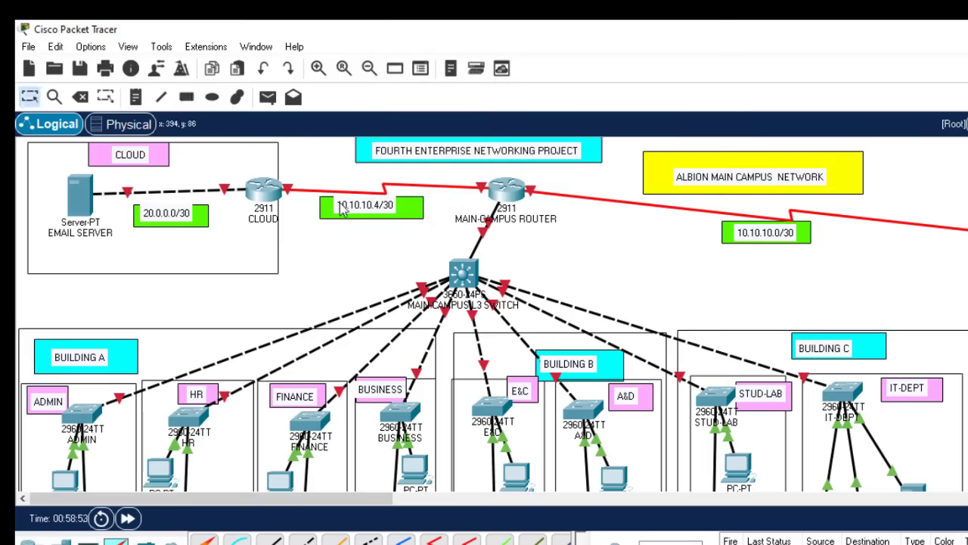
drag(358, 203, 366, 207)
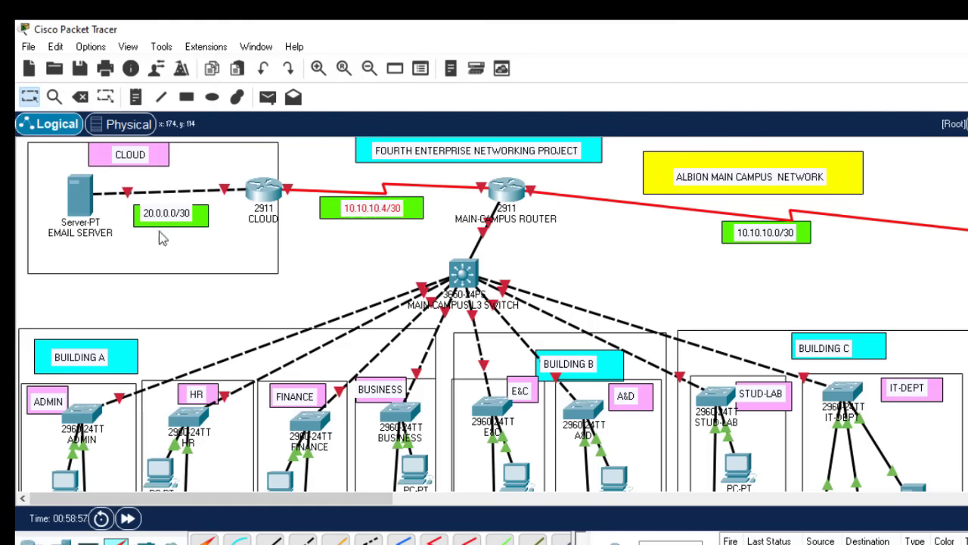
drag(172, 220, 174, 220)
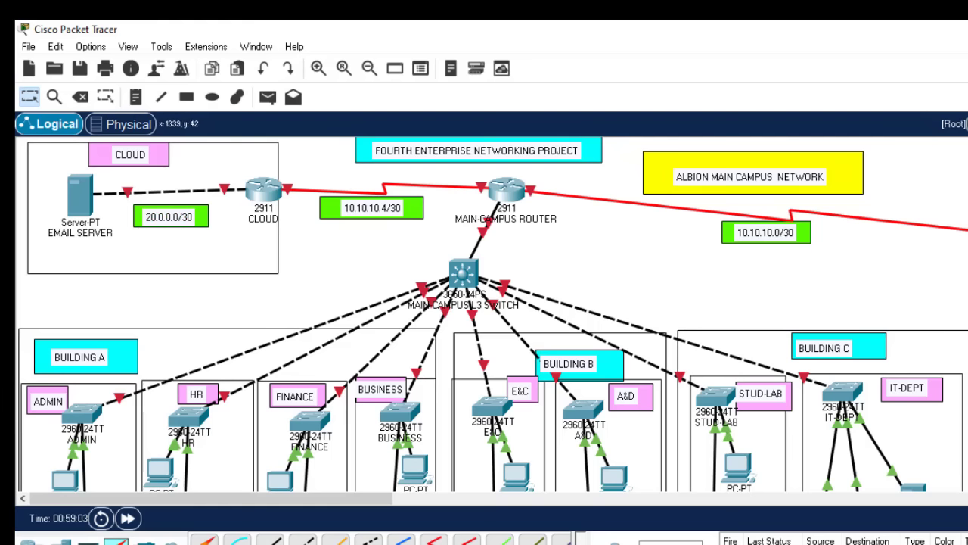
scroll(492, 314, down, 5)
scroll(492, 314, up, 5)
scroll(492, 314, down, 3)
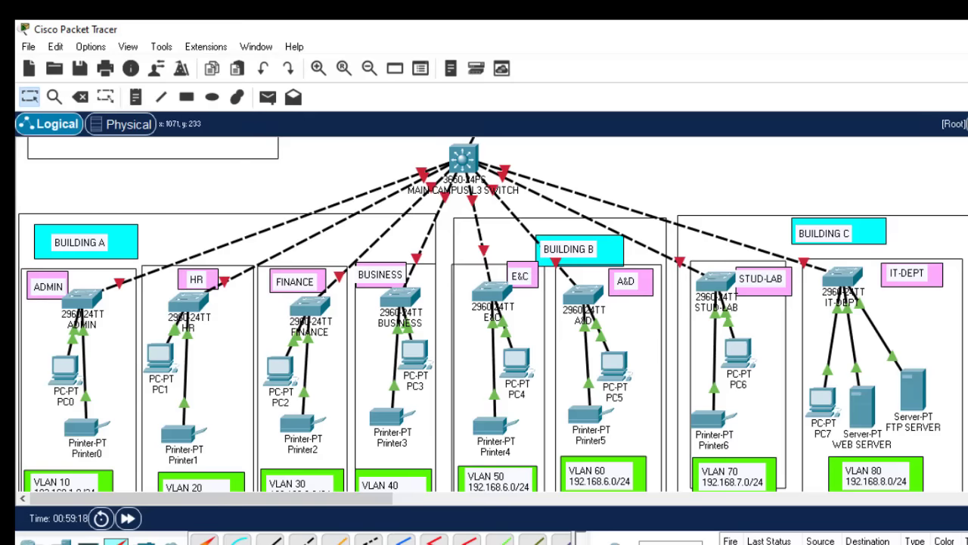
scroll(493, 314, up, 3)
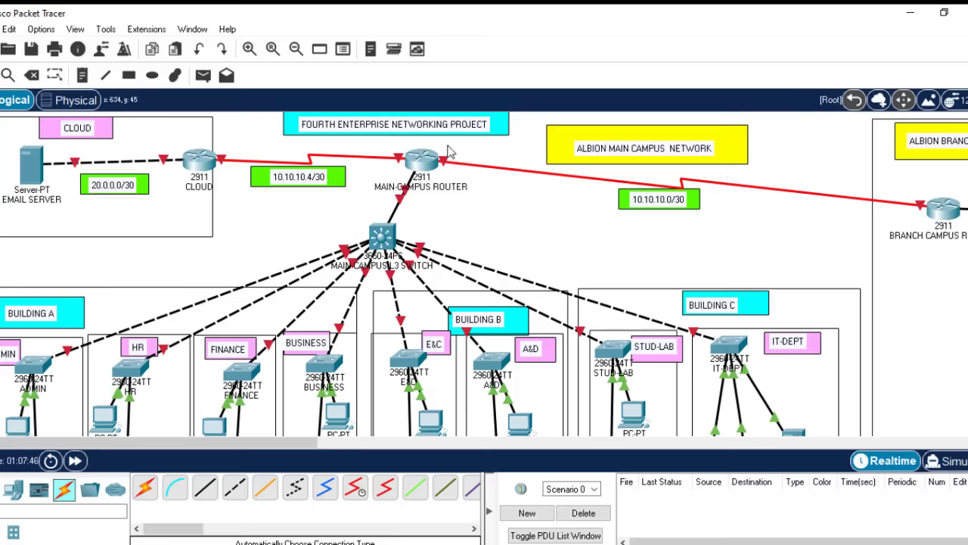
Open the main campus router's command line and enter global configuration mode with EN and CONF T.
click(425, 158)
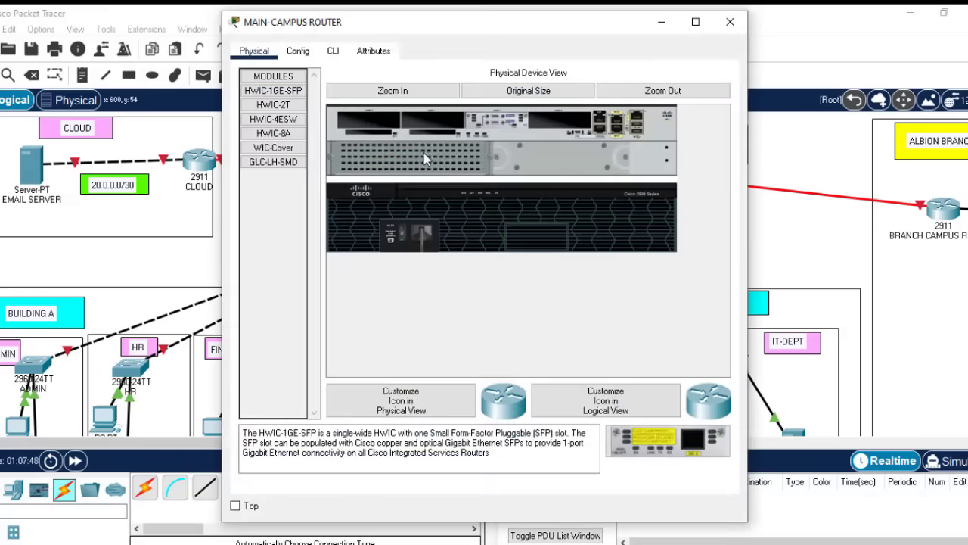
click(332, 52)
click(302, 52)
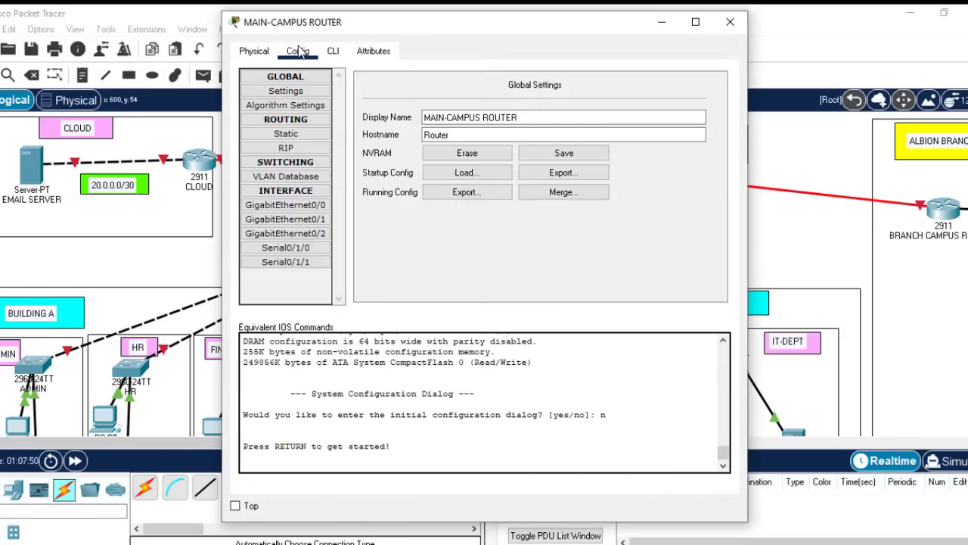
click(328, 51)
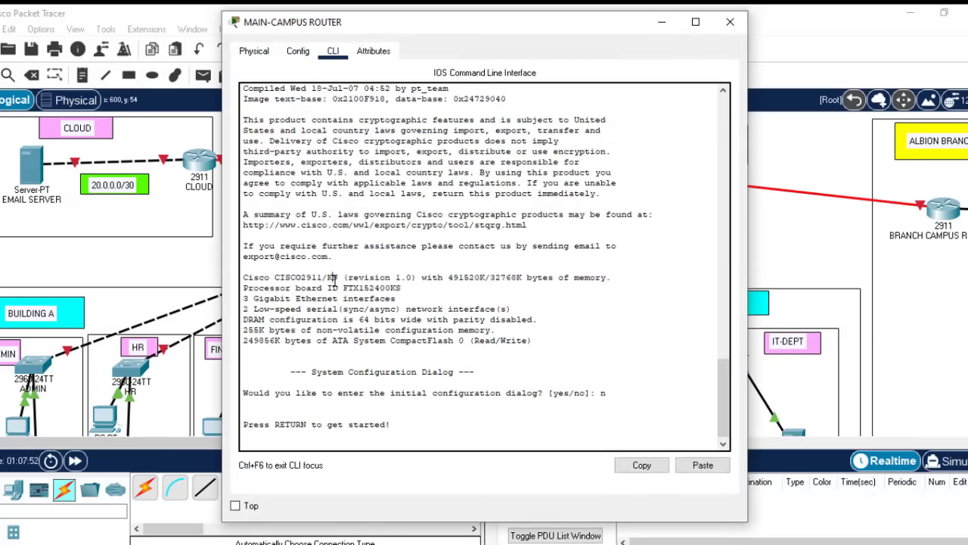
key(Return)
key(Return)
key(Return)
text(EN)
key(Return)
text(c)
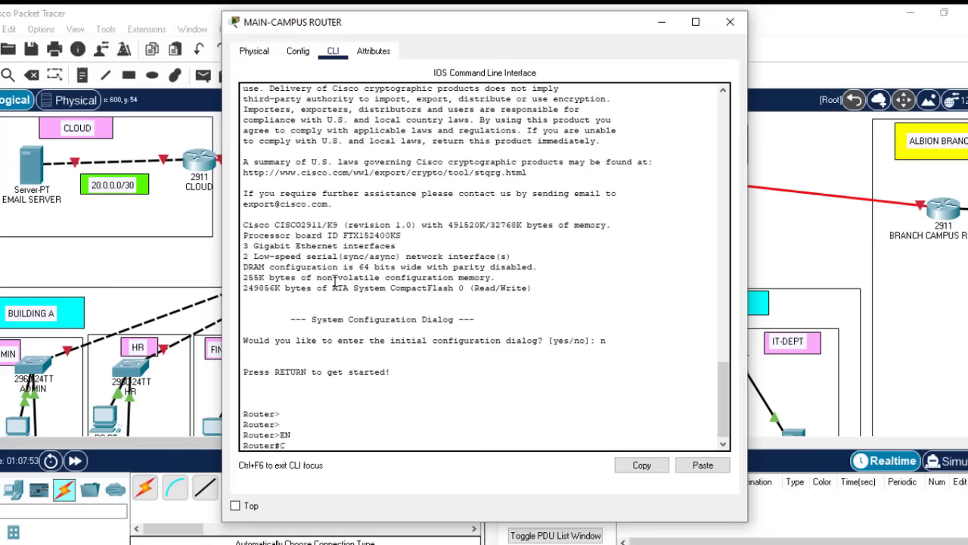
text(ONF T)
key(Return)
key(Return)
key(Return)
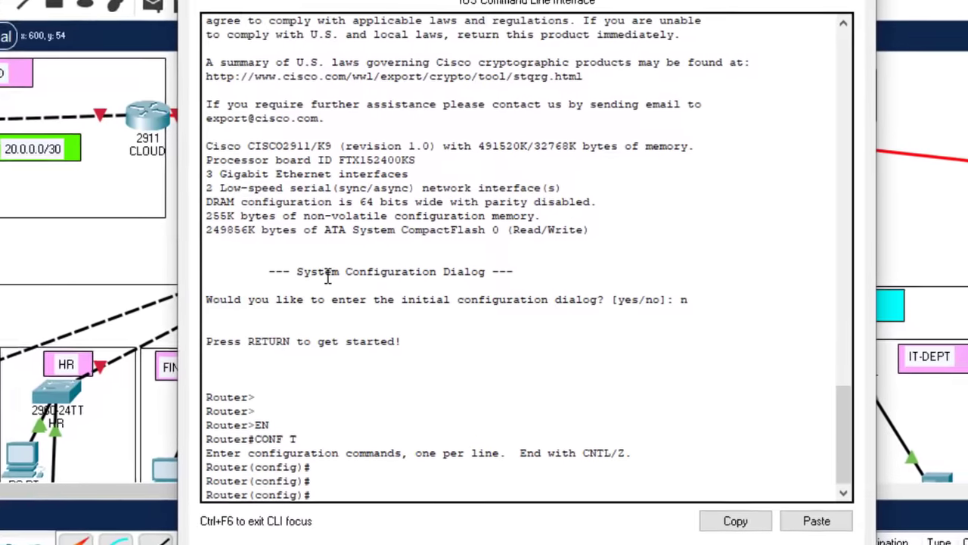
Bring up the main campus router's interface gig0/0 with no sh.
text(int g)
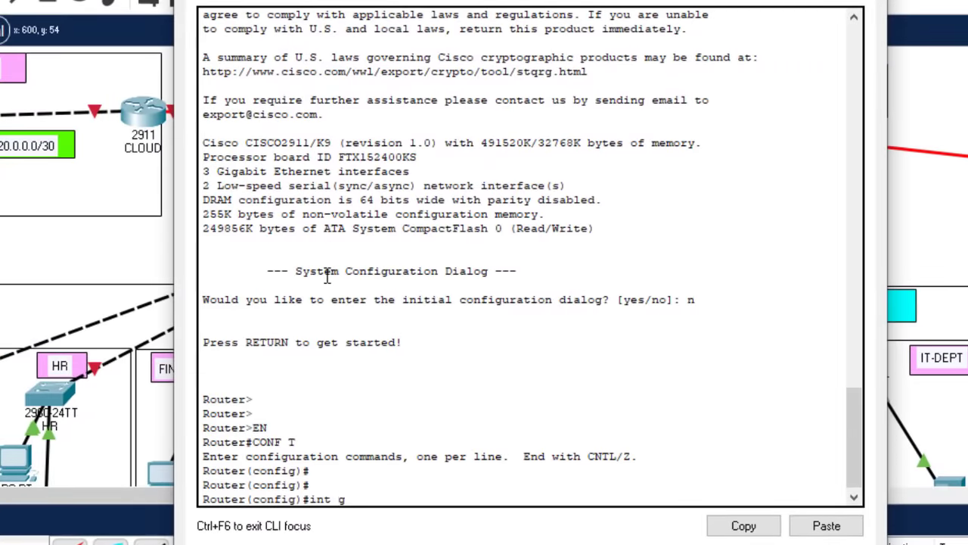
text(ig0/0)
key(Return)
text(no sh)
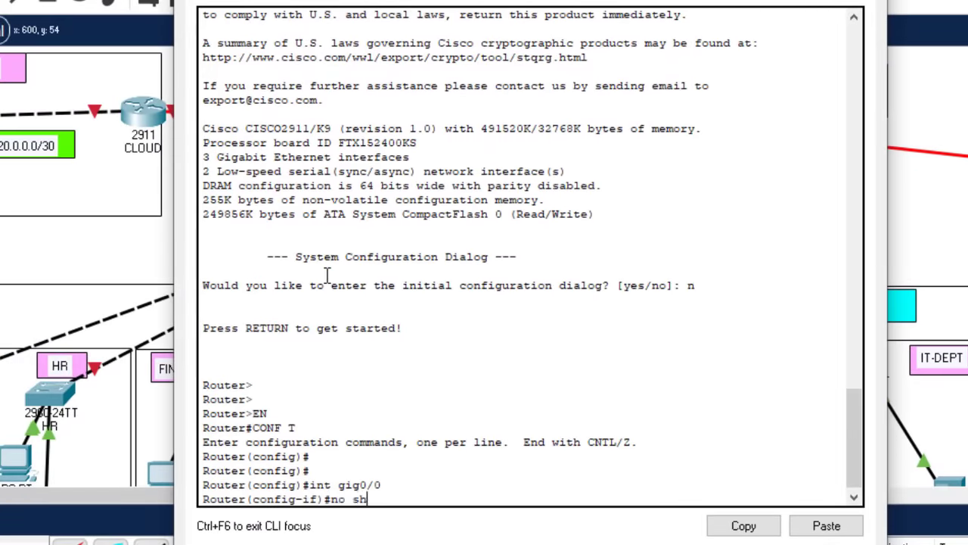
key(Return)
key(Return)
key(Return)
key(Return)
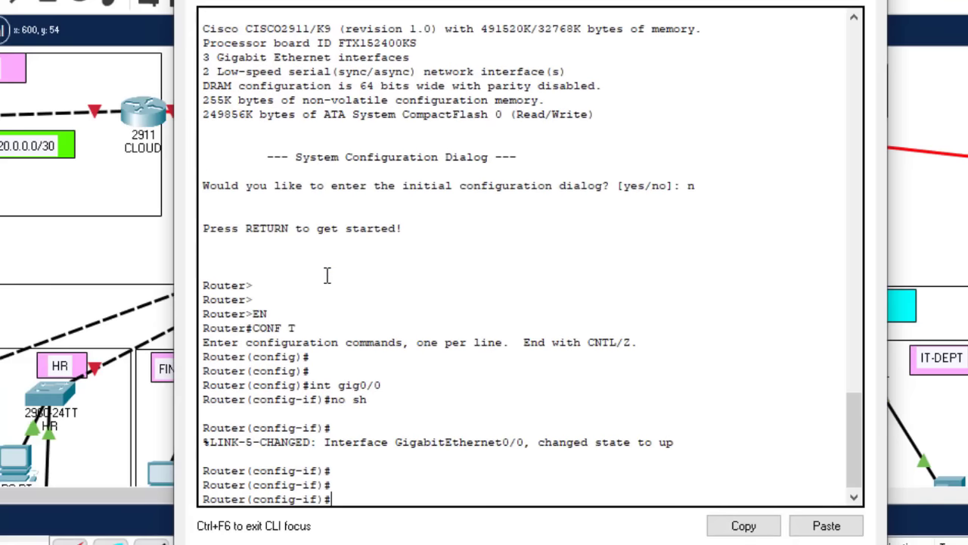
Bring up the main campus router's serial interface se0/1/0 with no sh.
text(int se0/1/0)
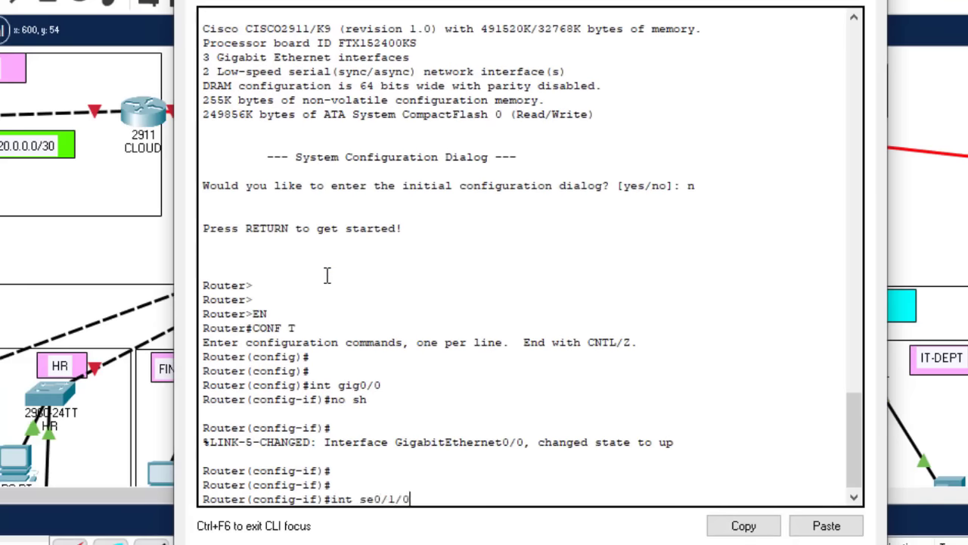
key(Return)
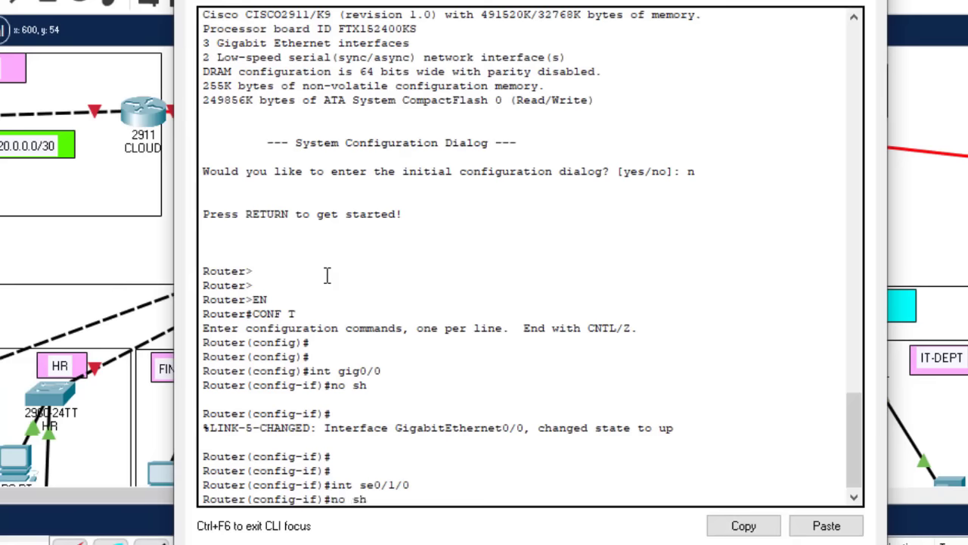
key(Return)
Bring up the main campus router's second serial interface, se0/1/1, with no sh.
key(Up)
key(Up)
key(Down)
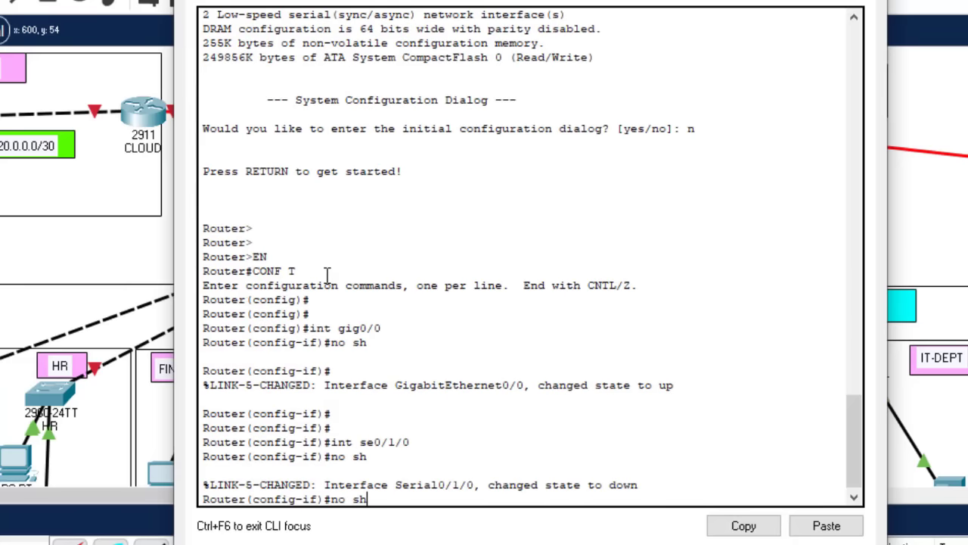
key(Up)
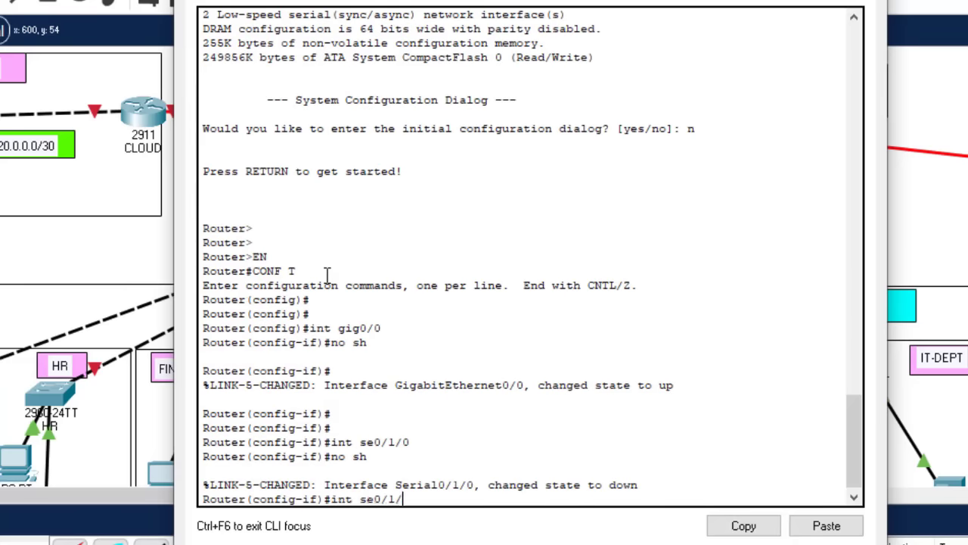
key(Return)
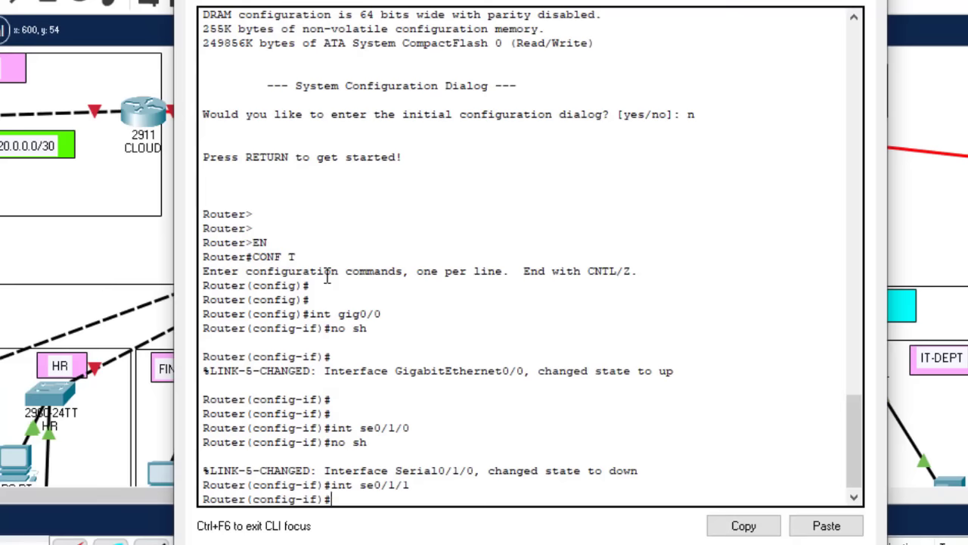
text(no sh)
key(Return)
Save the main campus router's configuration with do wr and close its window.
text(do)
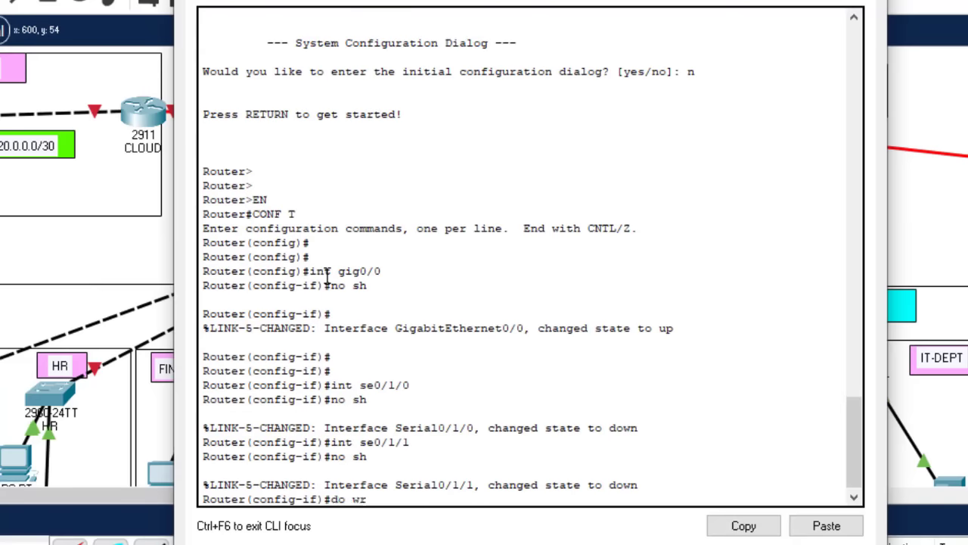
text( wr)
key(Return)
key(alt+F4)
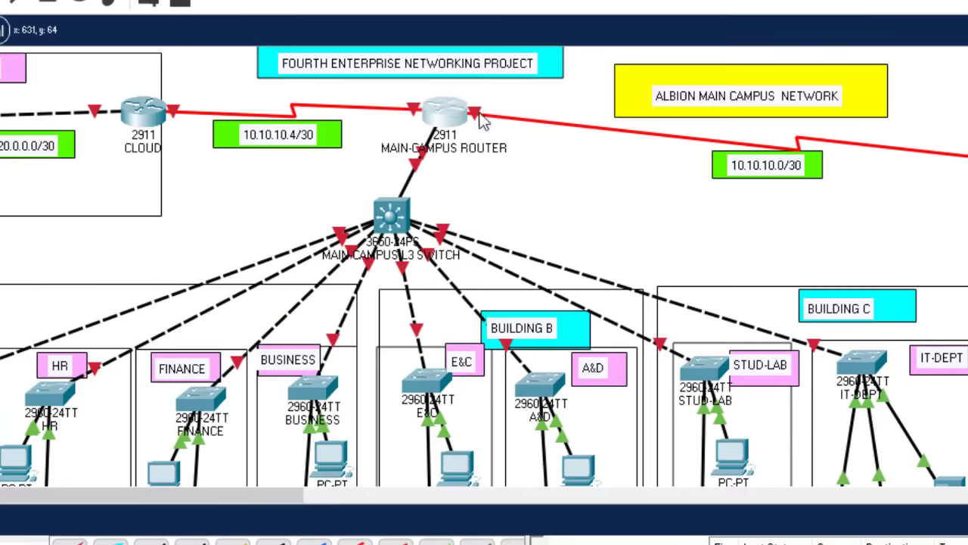
Open the CLOUD router's command line and answer n to the initial configuration dialog to reach the user prompt.
click(141, 114)
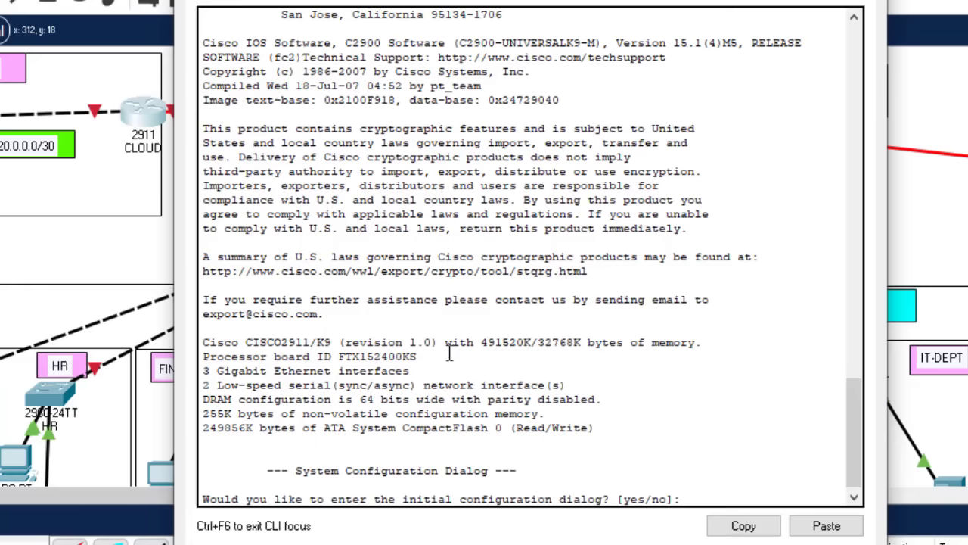
key(Return)
key(Return)
text(n)
key(Return)
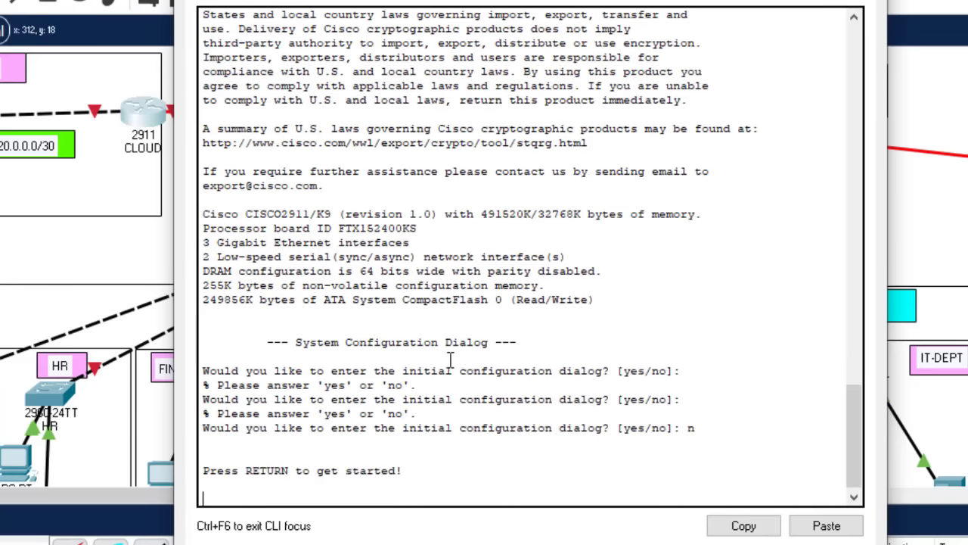
key(Return)
key(Return)
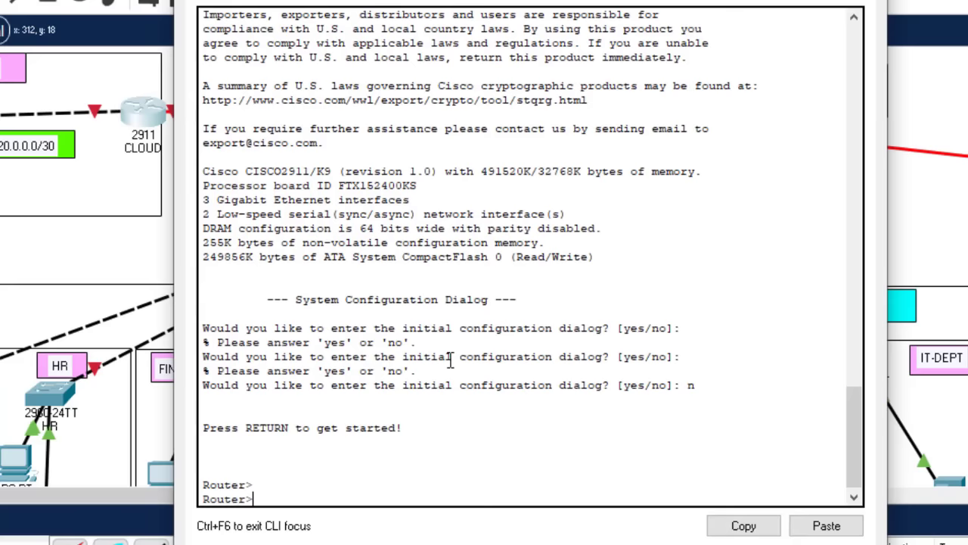
Enter global configuration mode on the CLOUD router with en and conf t.
text(en)
key(Return)
text(conf)
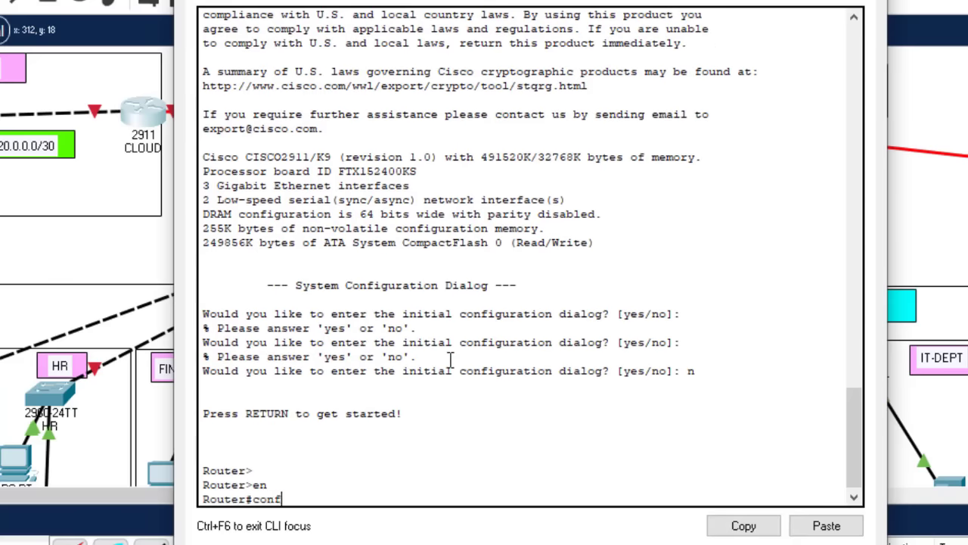
text( t)
key(Return)
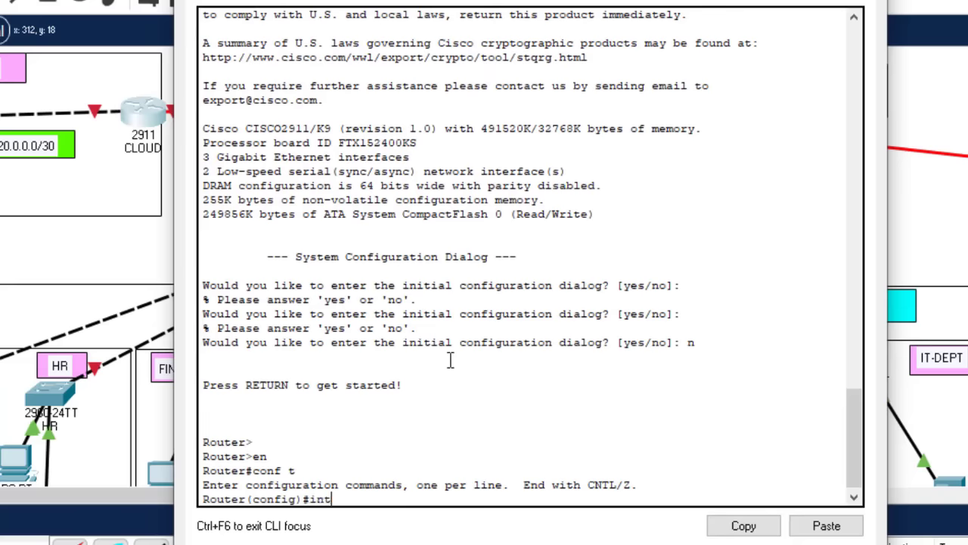
Bring up the CLOUD router's interface gig0/0 with no sh.
text(int gig0/0)
key(Return)
text(no)
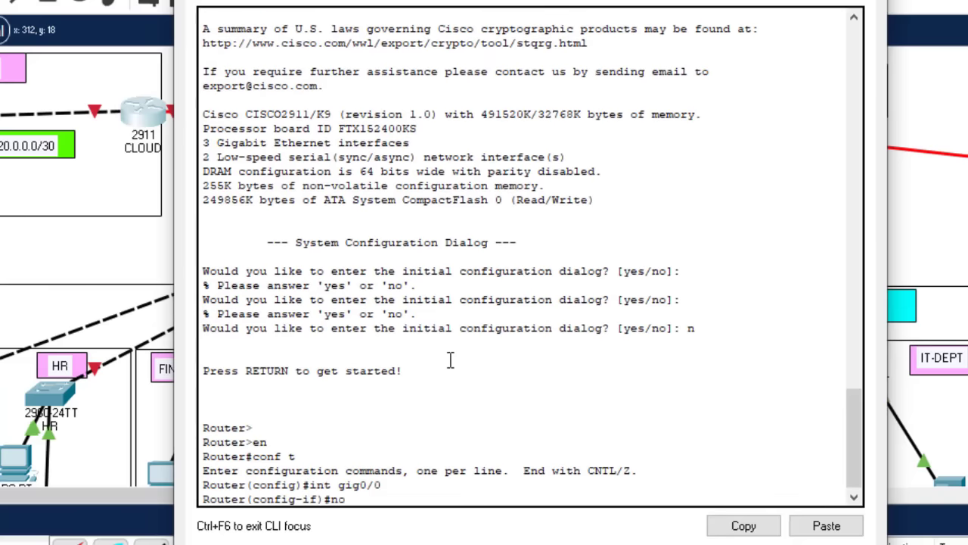
text( sh)
key(Return)
key(Return)
key(Return)
key(Return)
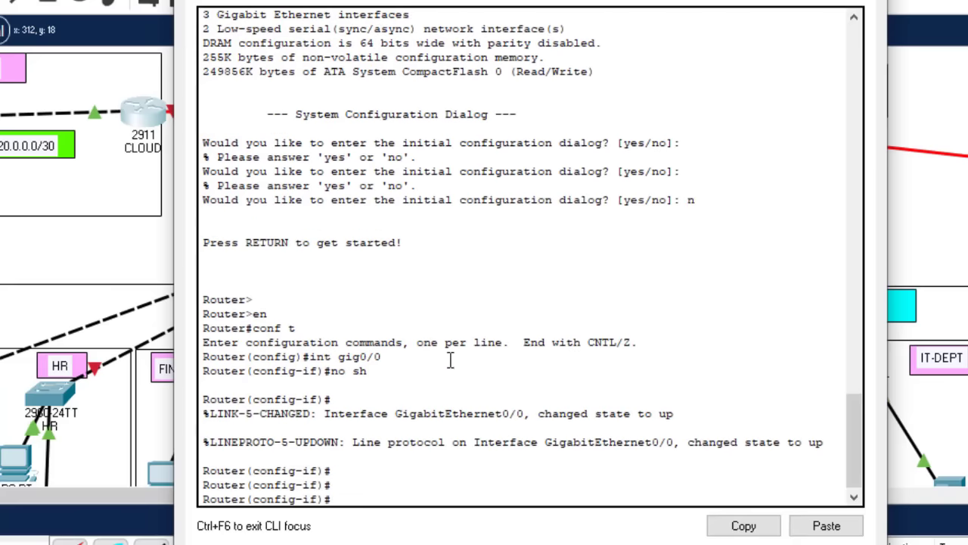
Check in the topology which port the CLOUD router's serial link uses, and return to its command line.
text(int gig0/0)
key(BackSpace)
key(BackSpace)
key(BackSpace)
key(BackSpace)
key(BackSpace)
text(se)
key(alt+F4)
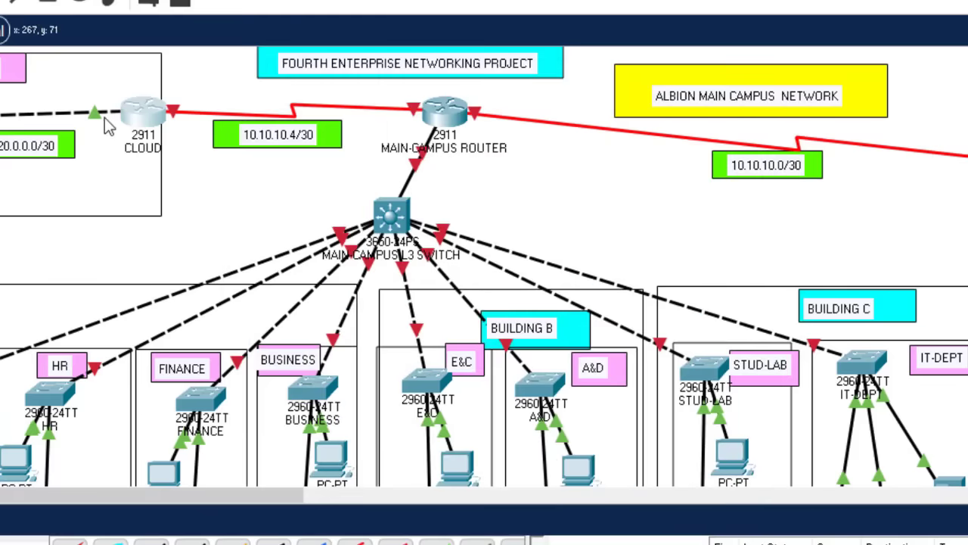
click(155, 106)
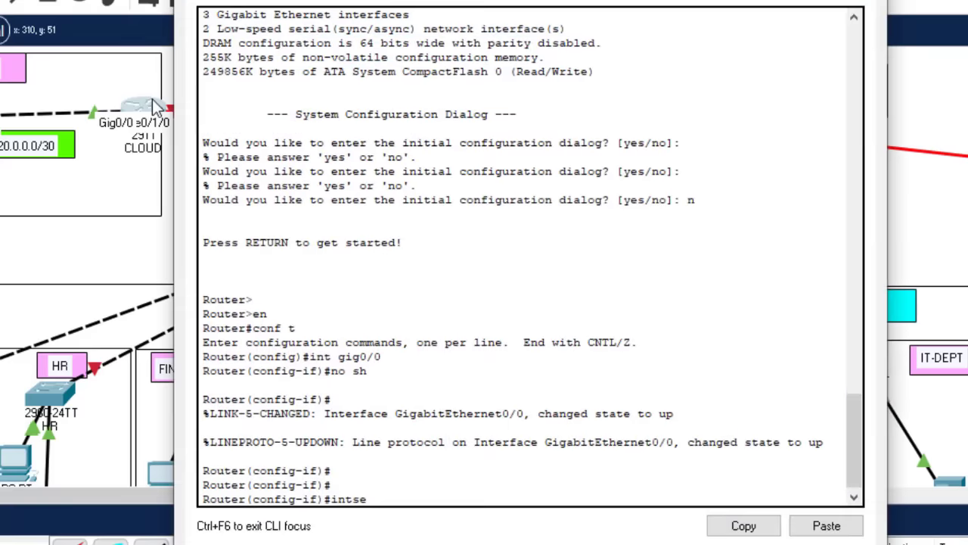
Complete the interface command for se0/1/0 on the CLOUD router and bring that interface up with no sh.
key(BackSpace)
key(BackSpace)
text(se0/1/0)
key(Return)
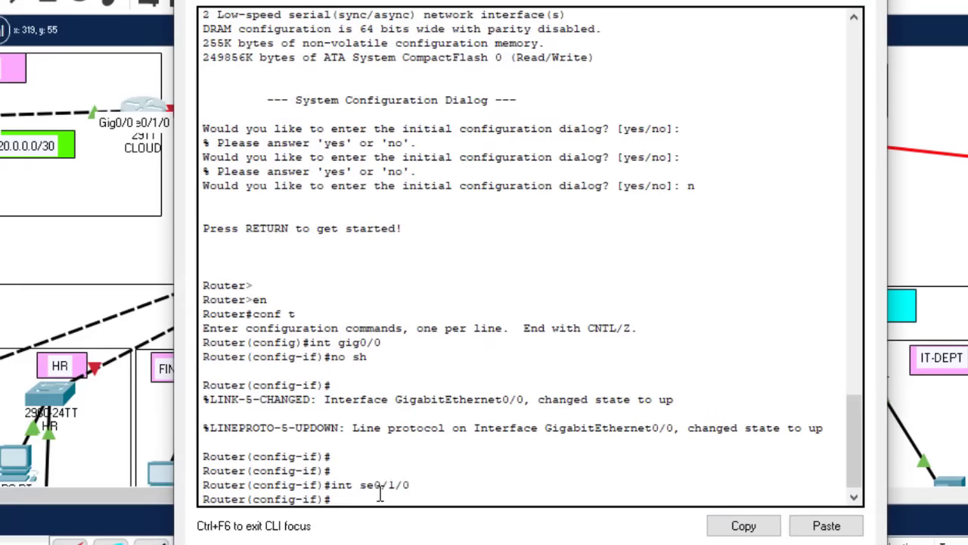
text(no sh)
key(Return)
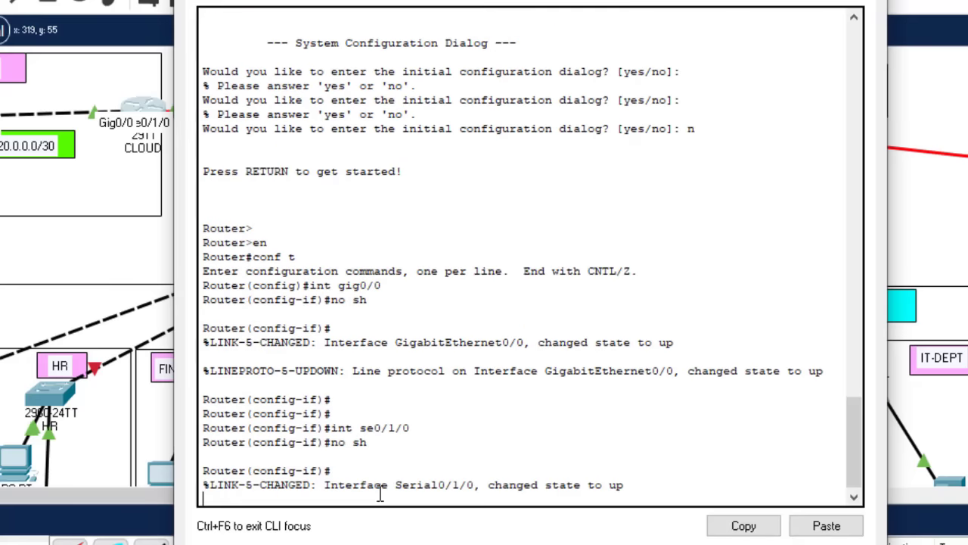
Save the CLOUD router's configuration with do wr.
key(Return)
text(do wr)
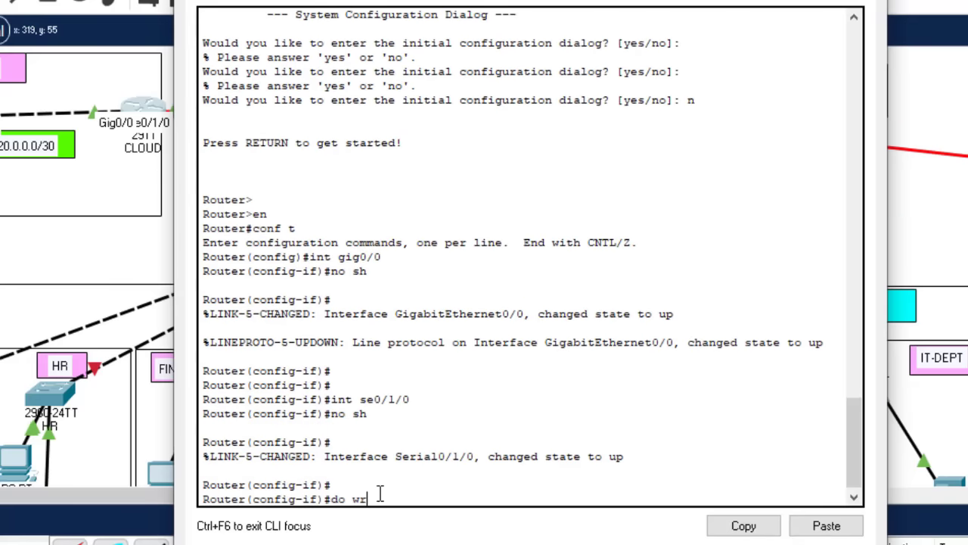
key(Return)
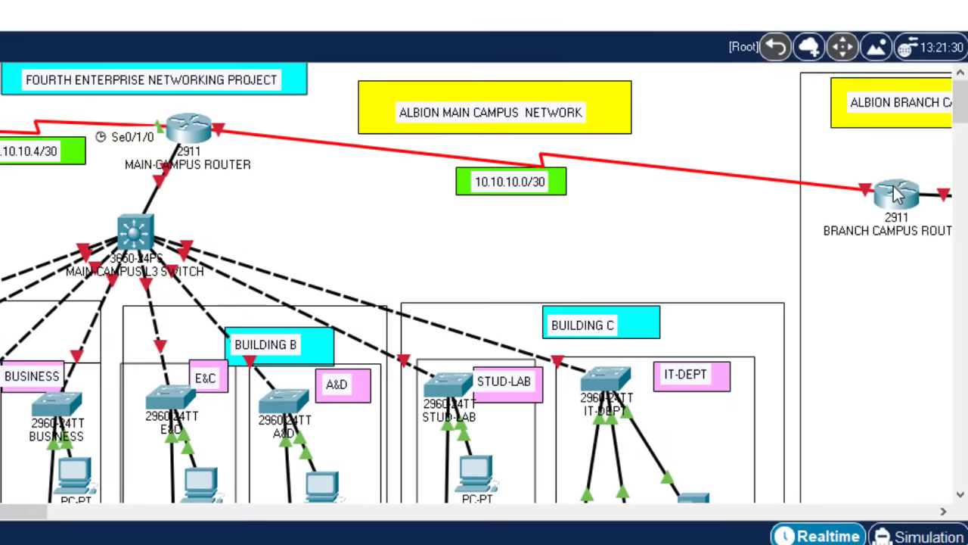
Open the branch campus router's command line and answer n to the initial configuration dialog.
click(893, 194)
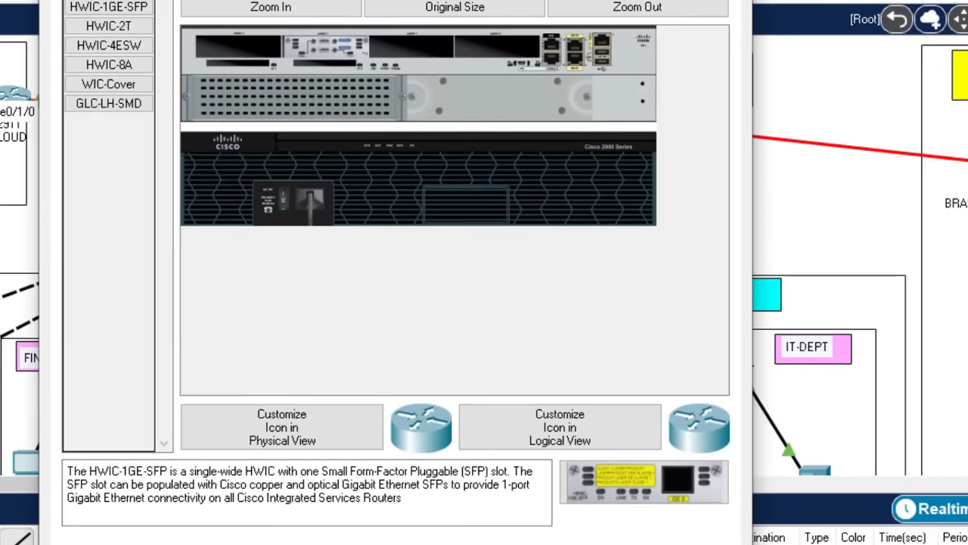
click(190, 0)
key(Return)
key(Return)
key(Return)
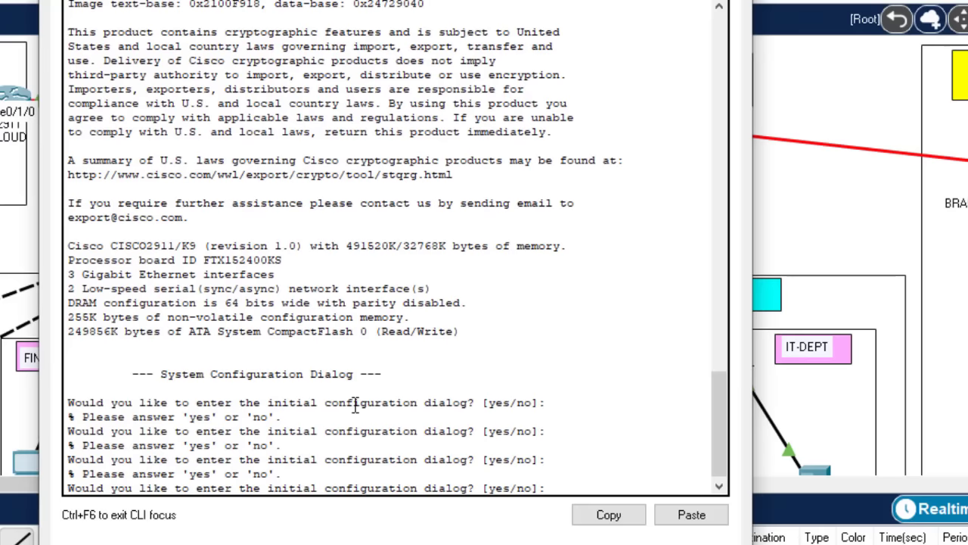
text(n)
key(Return)
key(Return)
key(Return)
Try to enter configuration mode with conf t straight from the branch campus router's user prompt.
text(c)
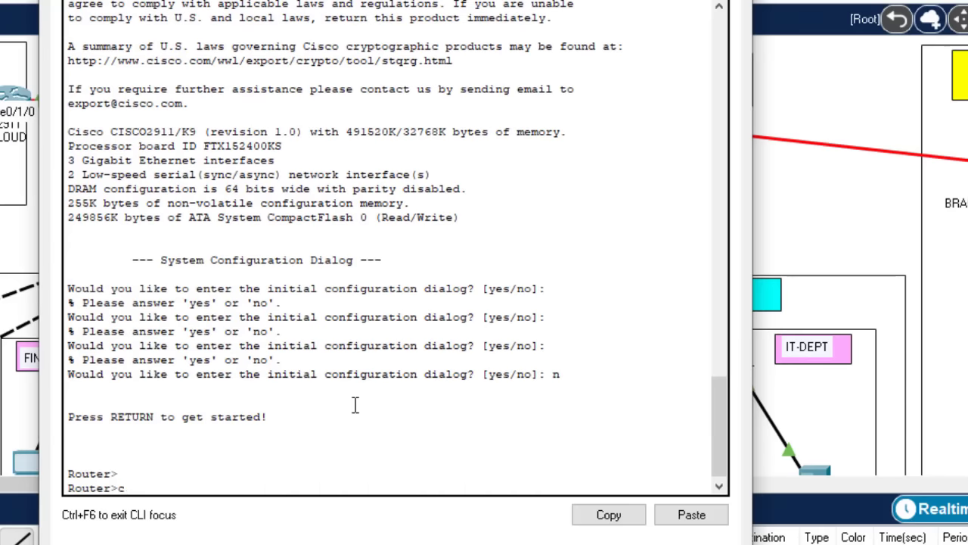
text(onf t)
key(Return)
key(Return)
key(Return)
key(Return)
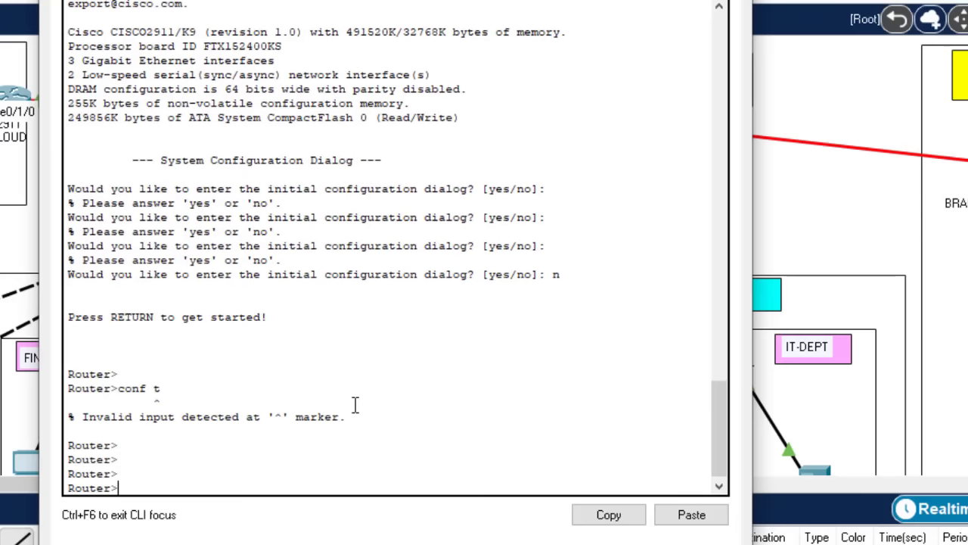
Enter privileged mode with en and global configuration mode with conf t on the branch campus router.
text(en)
key(Return)
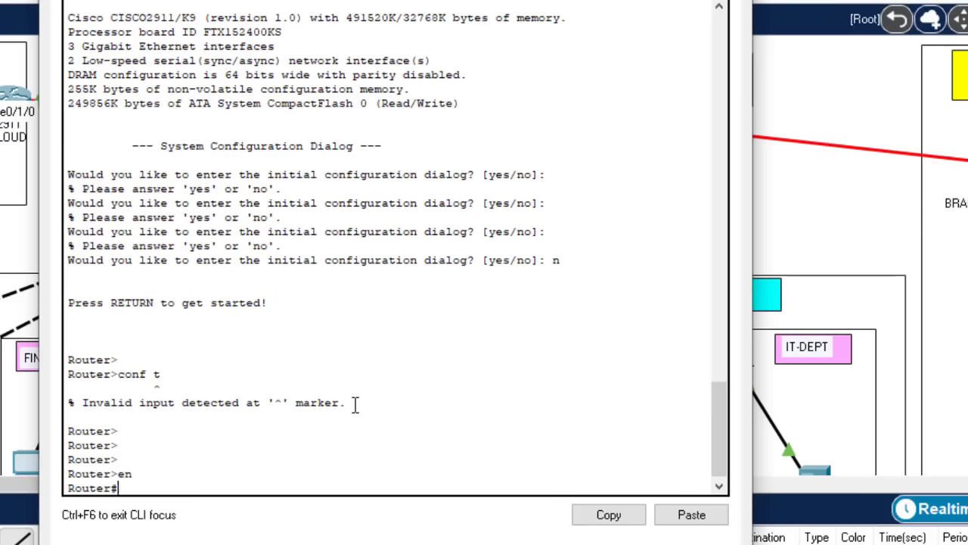
text(conf t)
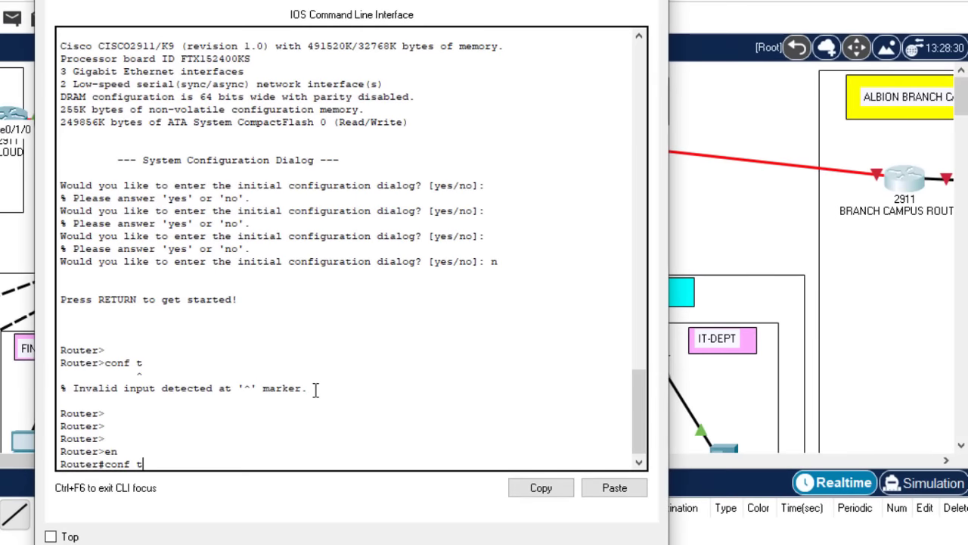
key(Return)
key(Return)
key(Return)
key(Return)
Bring up the branch campus router's interface gig0/0 with no sh.
text(int gig0/0)
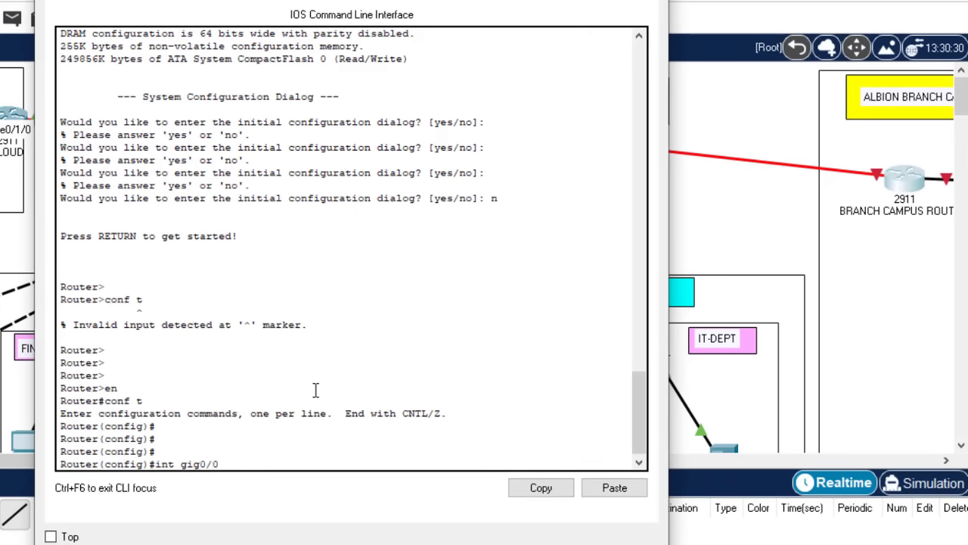
key(Return)
text(no sh)
key(Return)
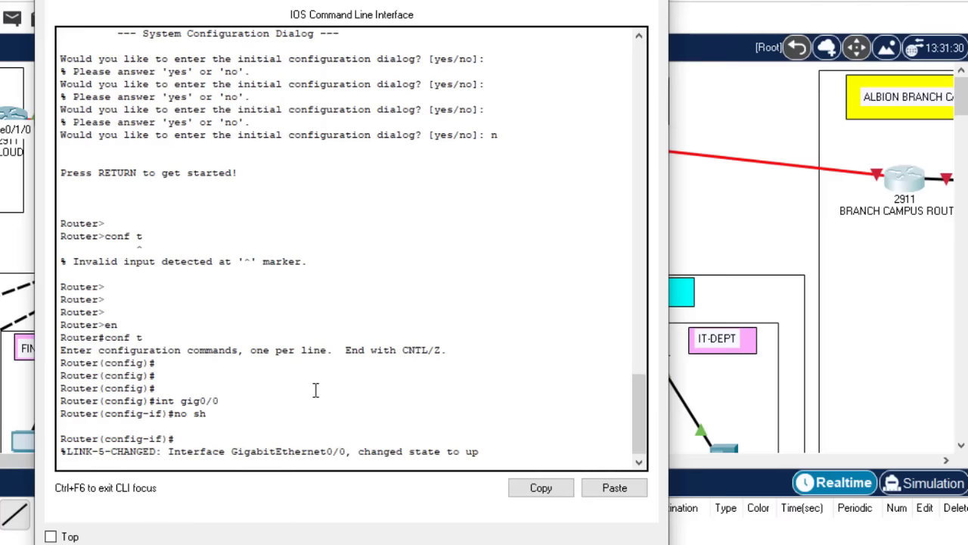
key(Return)
key(Return)
key(Return)
key(Return)
Bring up the branch campus router's serial interface se0/2/0 with no sh and save the configuration with do wr.
text(int se)
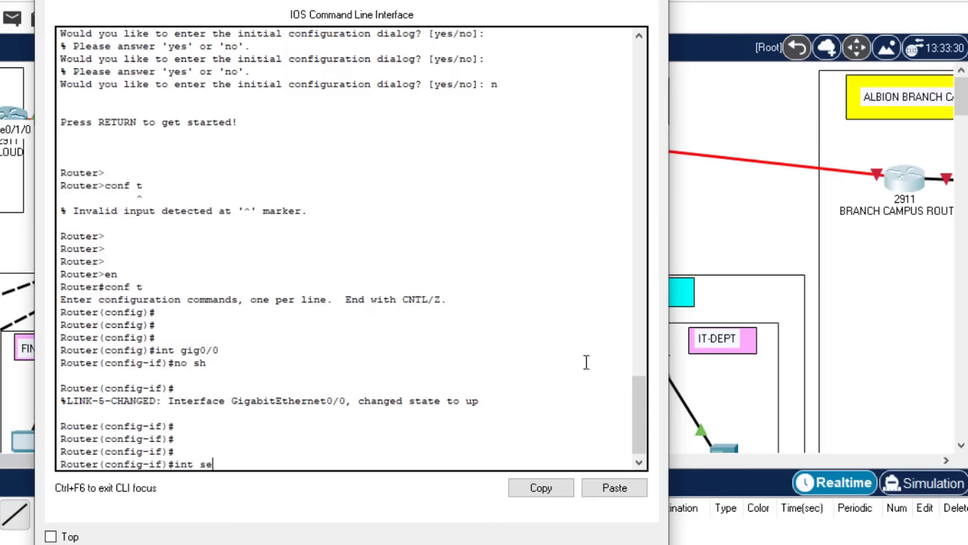
click(757, 193)
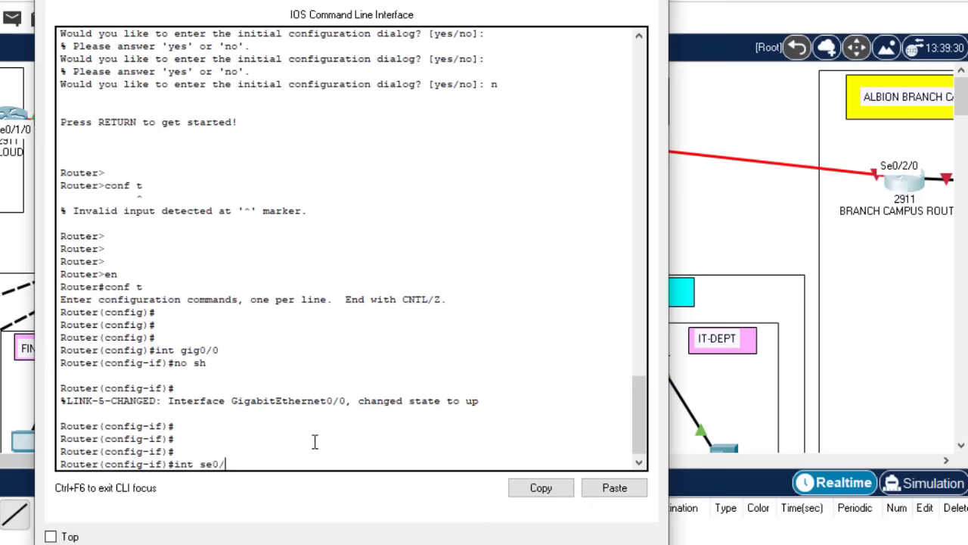
text(2/0)
key(Return)
text(no sh)
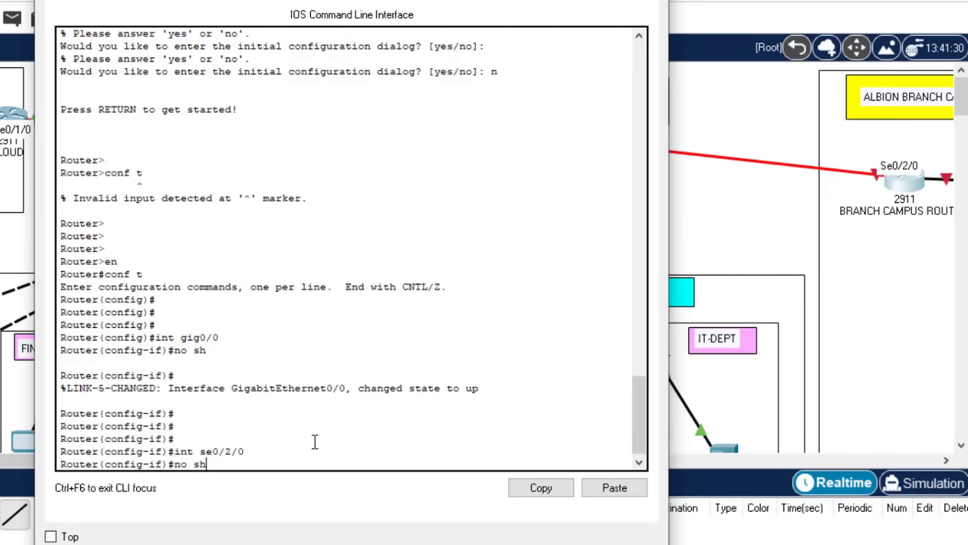
key(Return)
key(Return)
key(Return)
text(do)
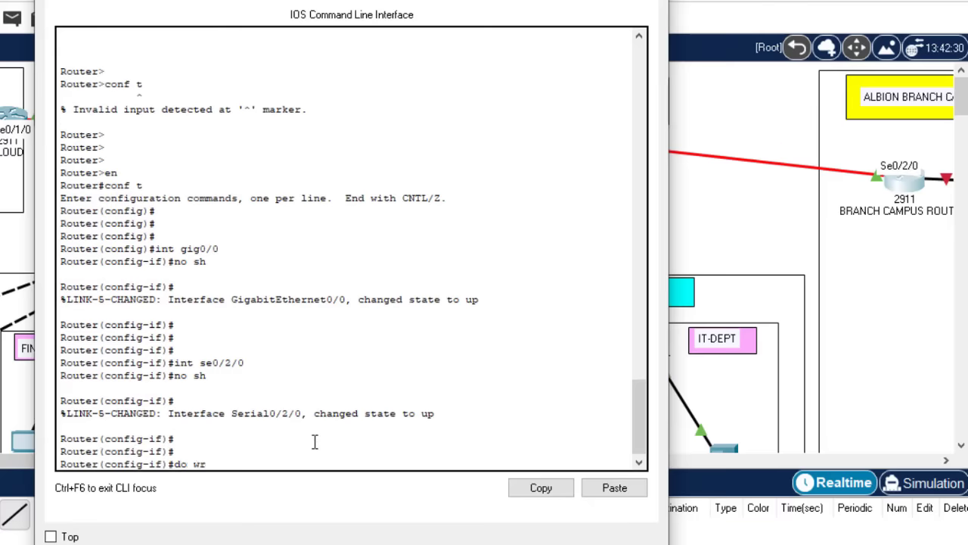
text( wr)
key(Return)
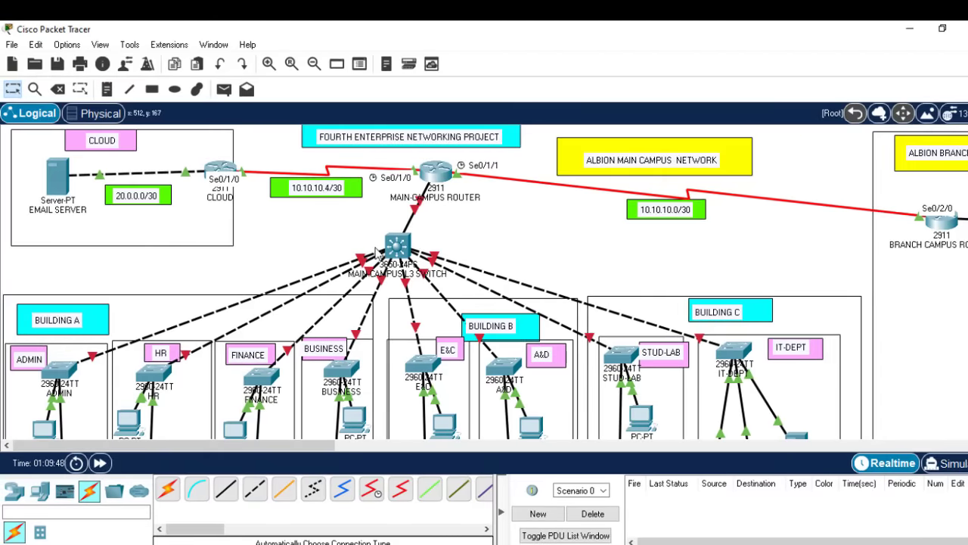
Install an AC power supply in the first empty power bay of the main campus L3 switch.
mouse_move(402, 252)
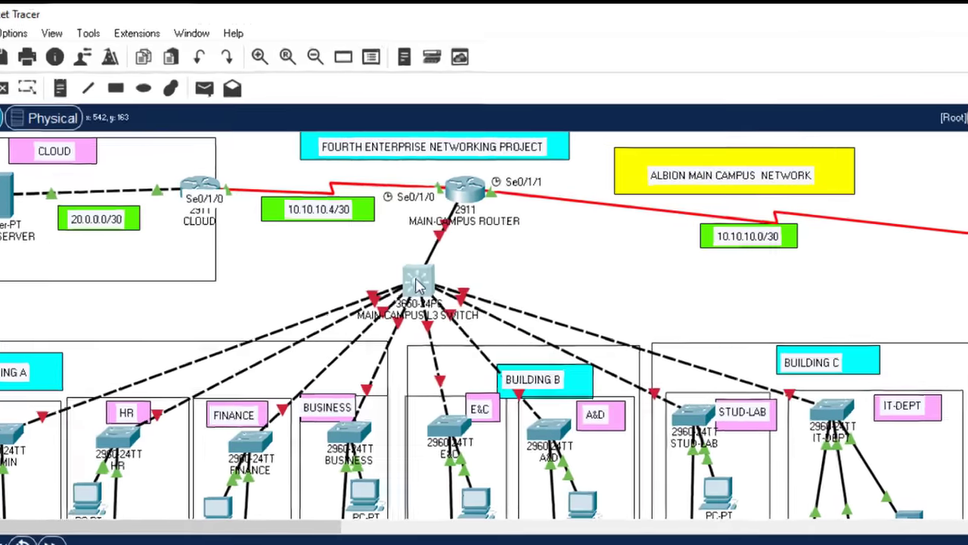
click(397, 246)
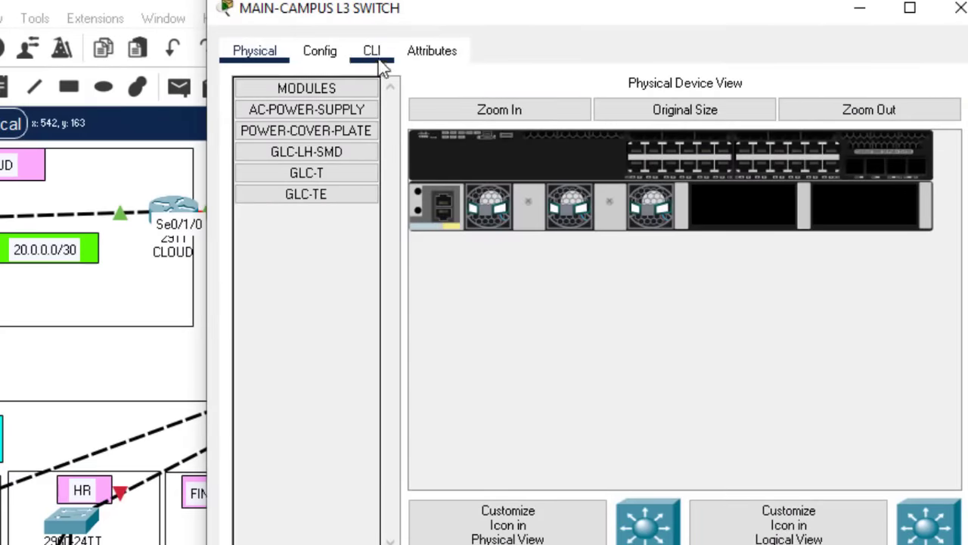
click(372, 55)
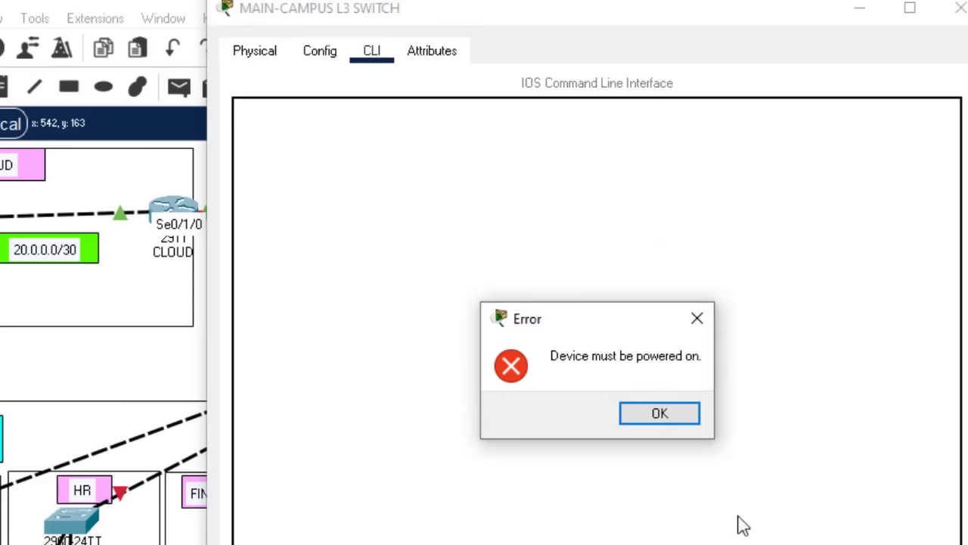
click(659, 413)
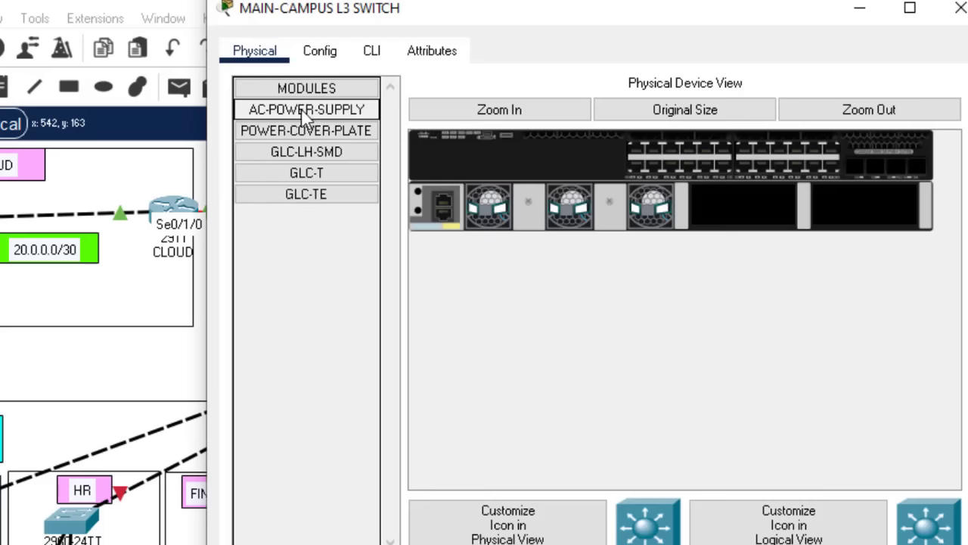
drag(301, 112, 740, 202)
click(959, 7)
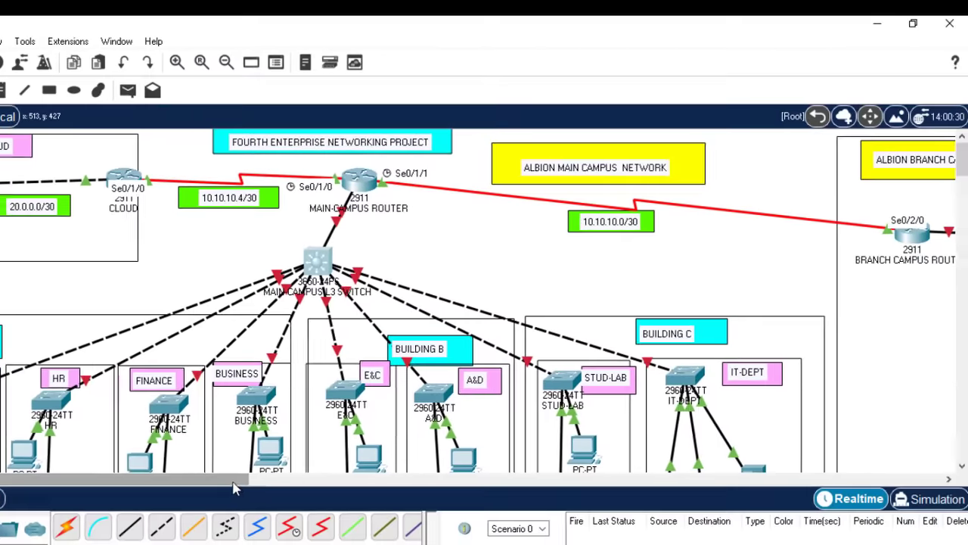
Install an AC power supply in the first empty power bay of the branch L3 switch.
drag(294, 540, 319, 540)
drag(278, 488, 437, 475)
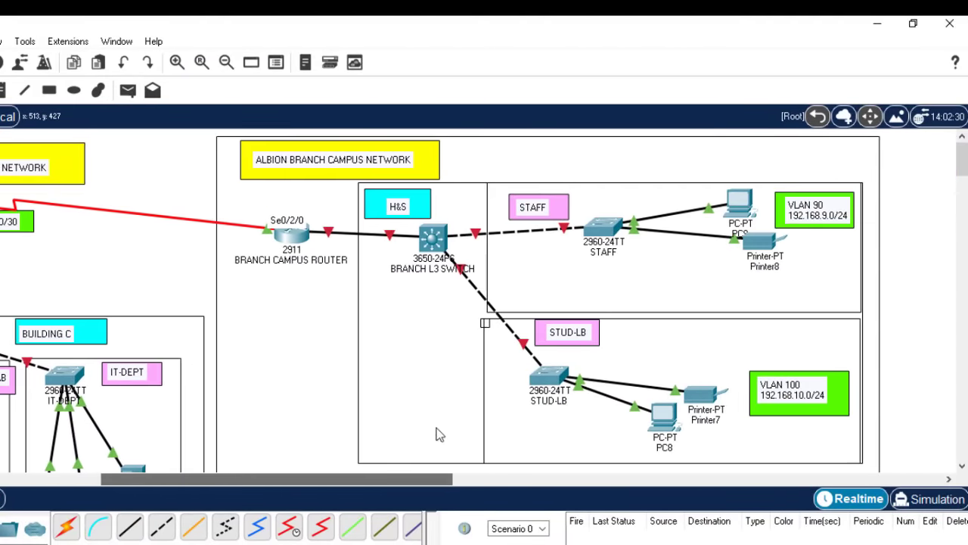
double_click(435, 238)
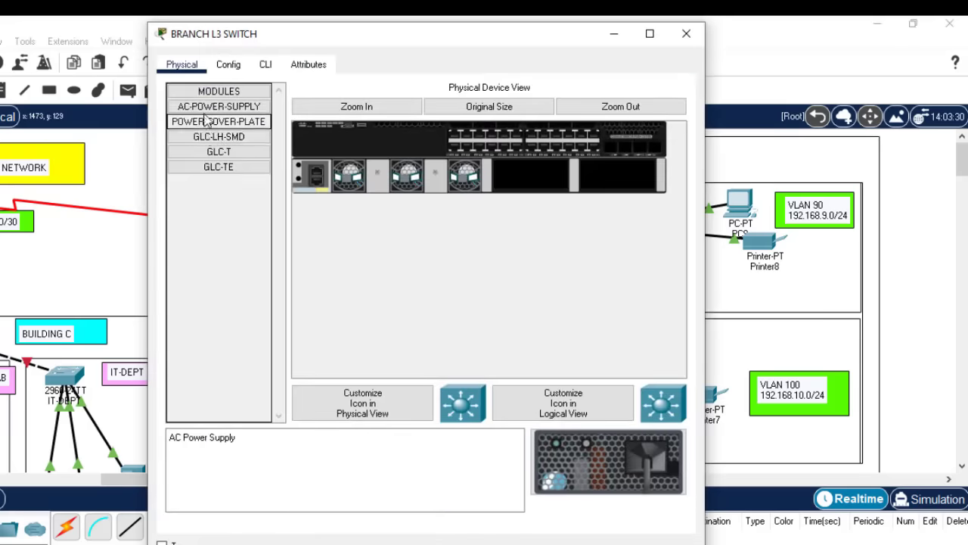
drag(208, 108, 545, 174)
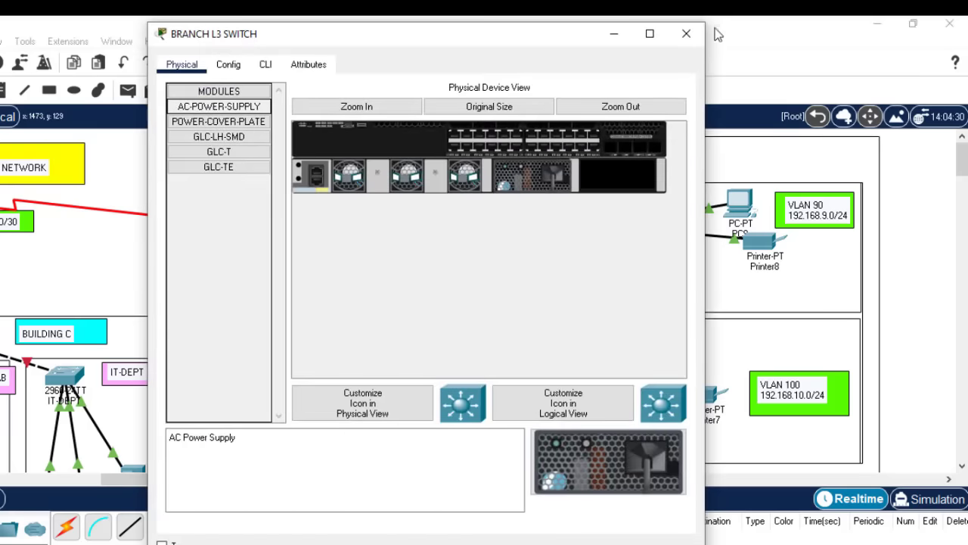
click(686, 33)
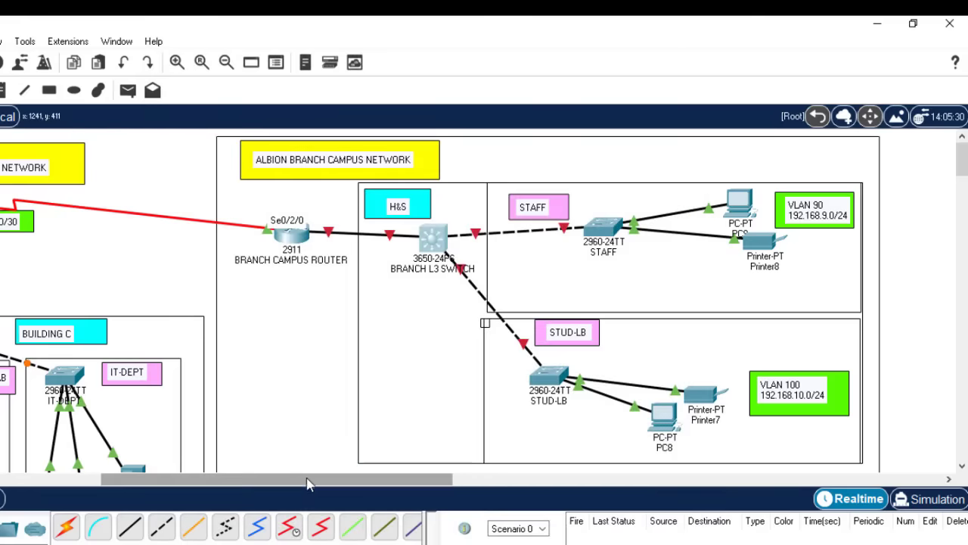
Open the main campus router's command line and return to global configuration mode with ex.
drag(304, 483, 166, 484)
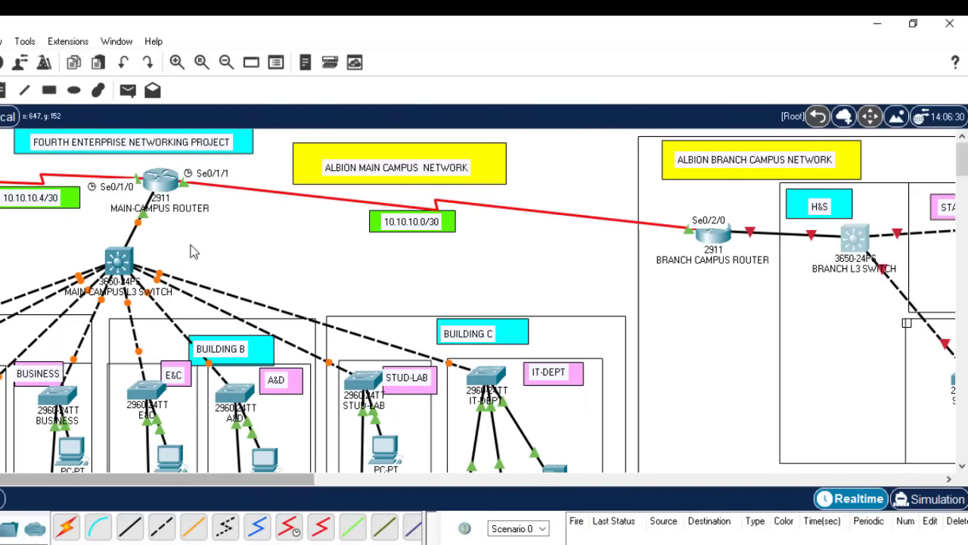
drag(44, 488, 18, 486)
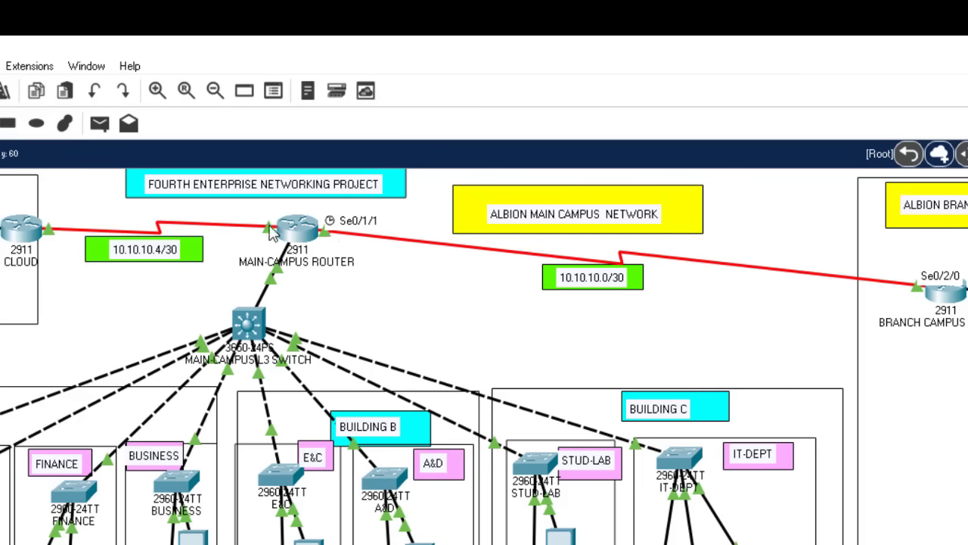
mouse_move(271, 233)
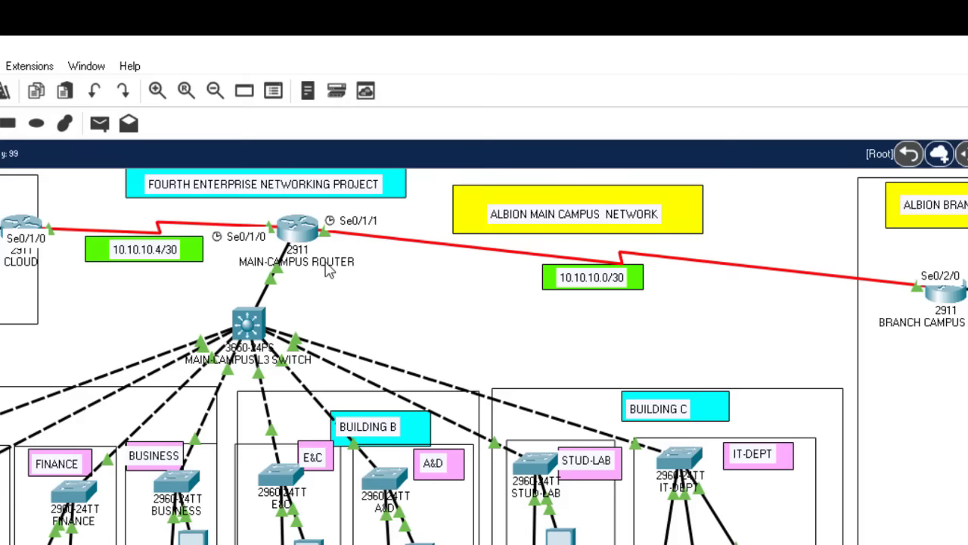
click(305, 231)
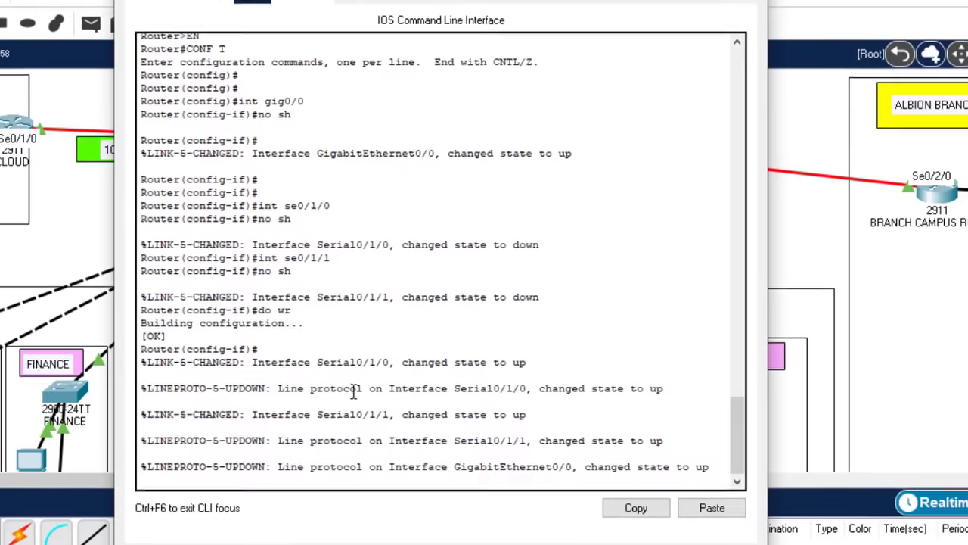
key(Return)
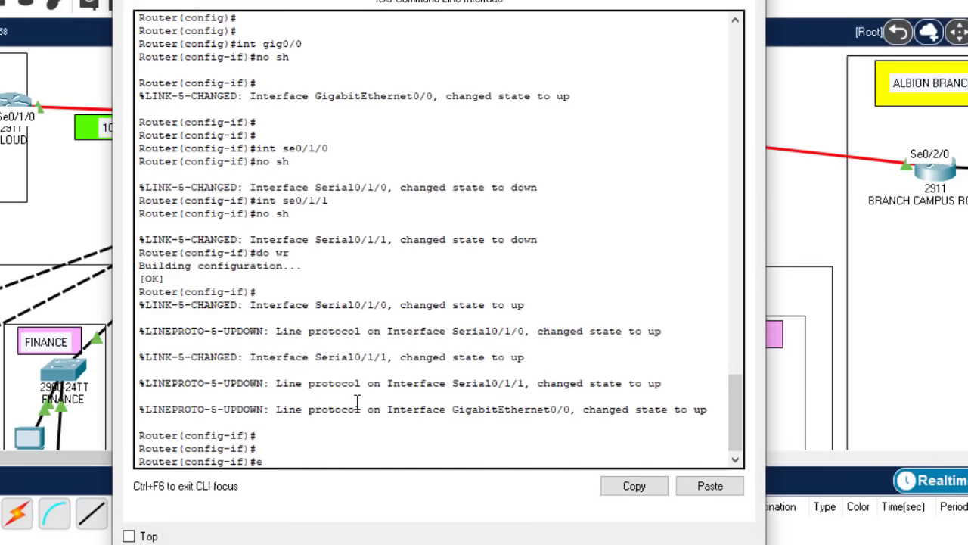
text(ex)
key(Return)
key(Return)
key(Return)
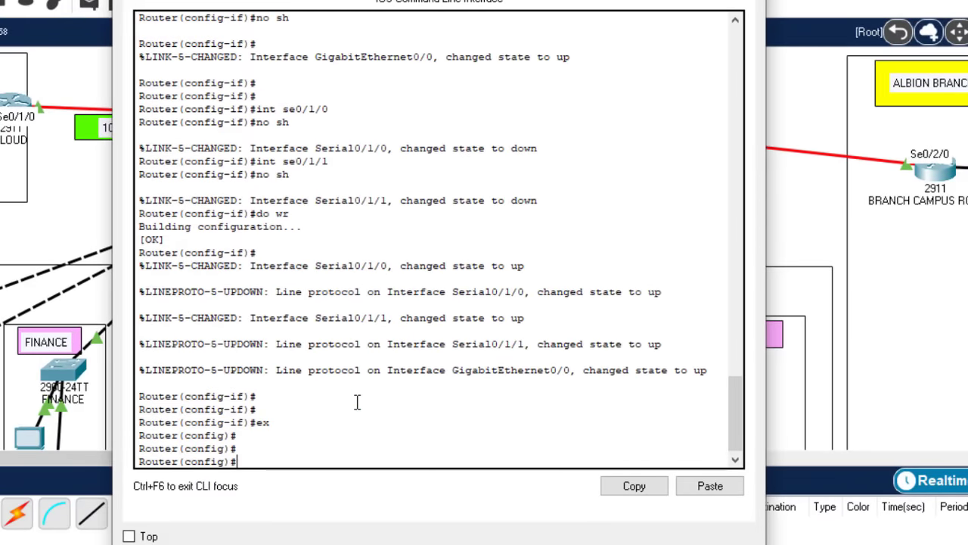
Set the clock rate to 64000 on the main campus router's serial interface se0/1/1.
text(in se0)
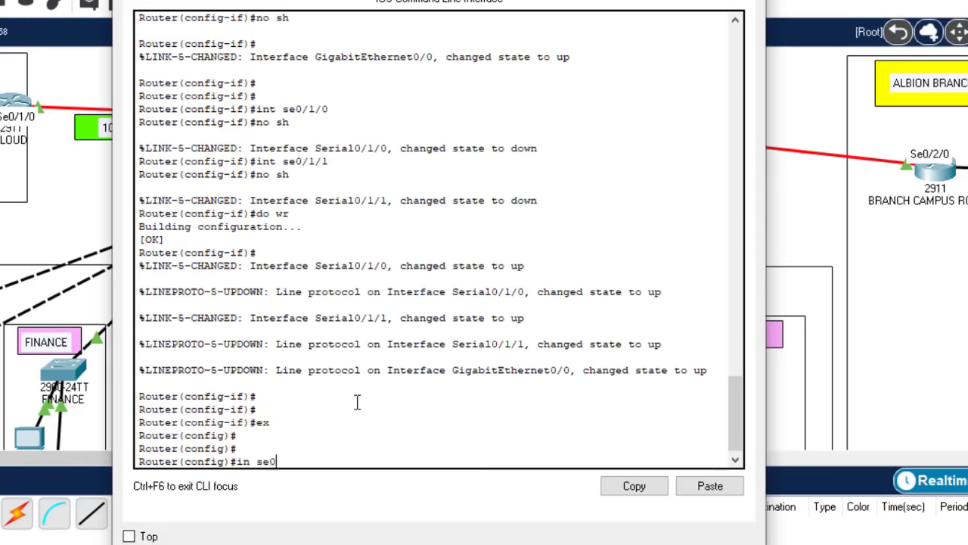
text(/1/1)
key(Return)
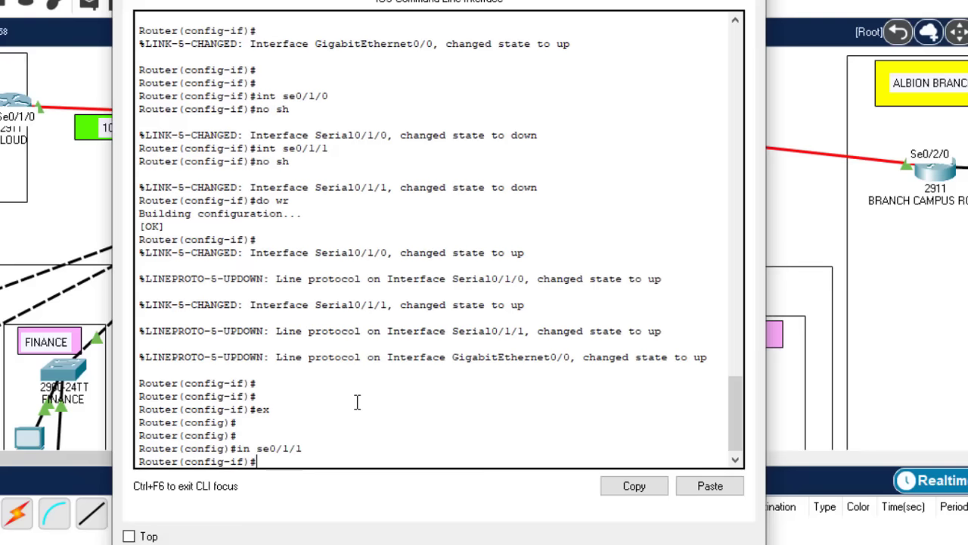
text(cloc)
key(Tab)
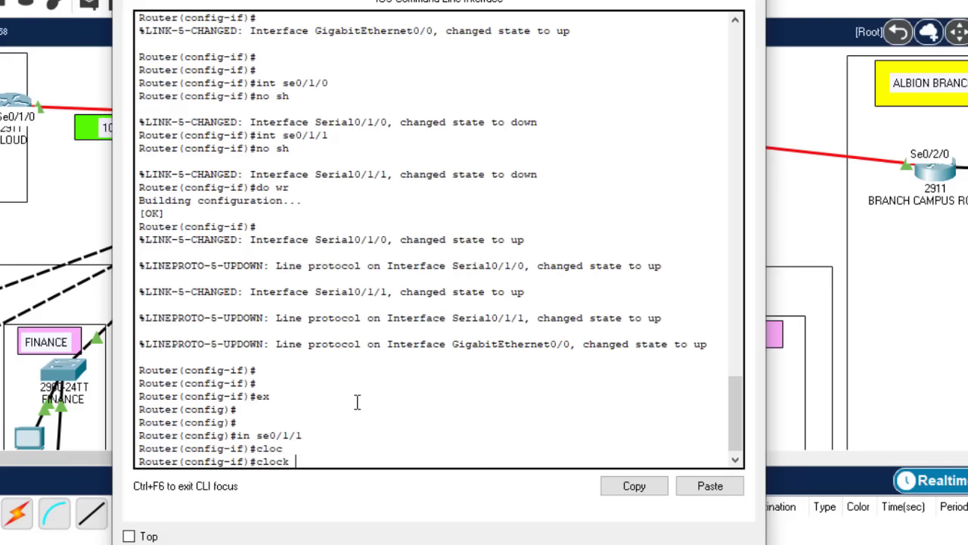
text(r)
key(Tab)
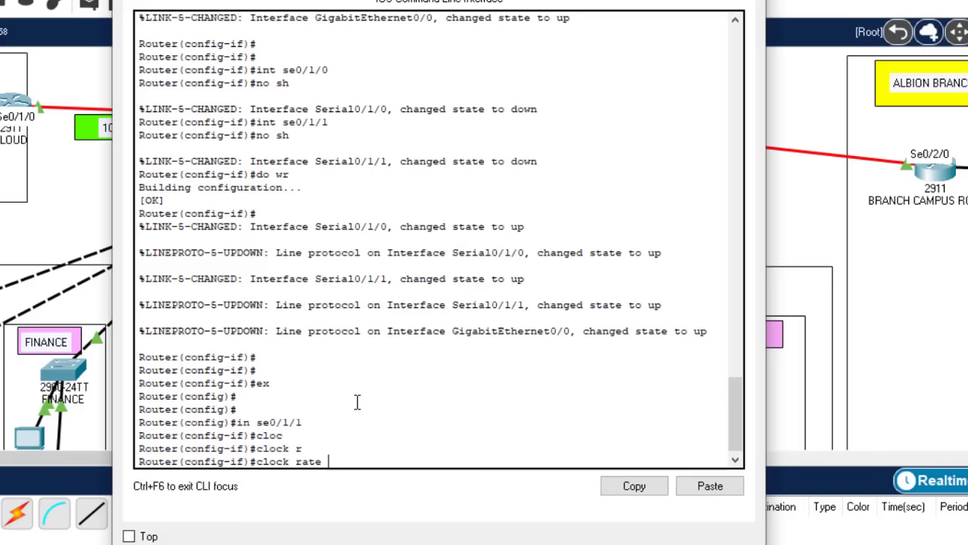
text(6400)
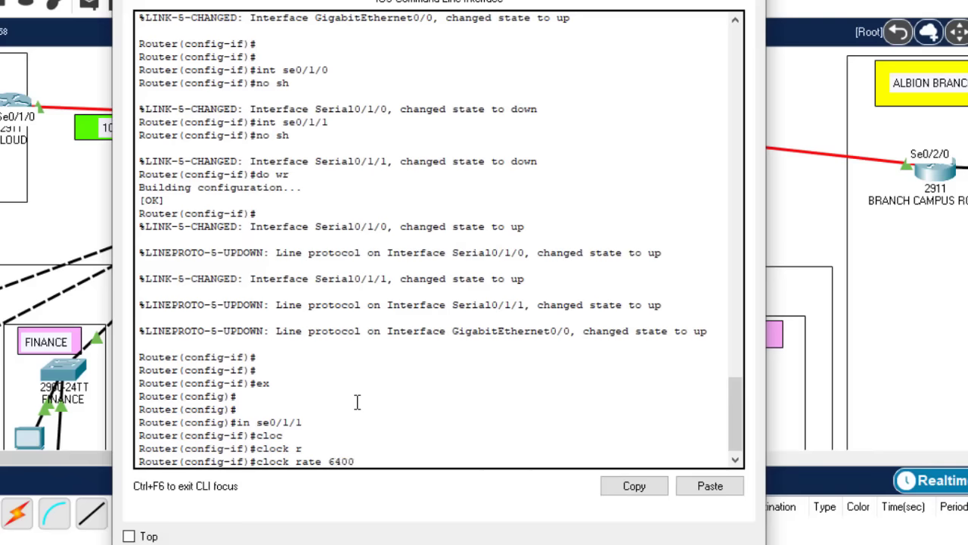
text(0)
key(Return)
Set the clock rate to 64000 on the main campus router's serial interface se0/1/0.
key(Up)
key(Up)
key(Up)
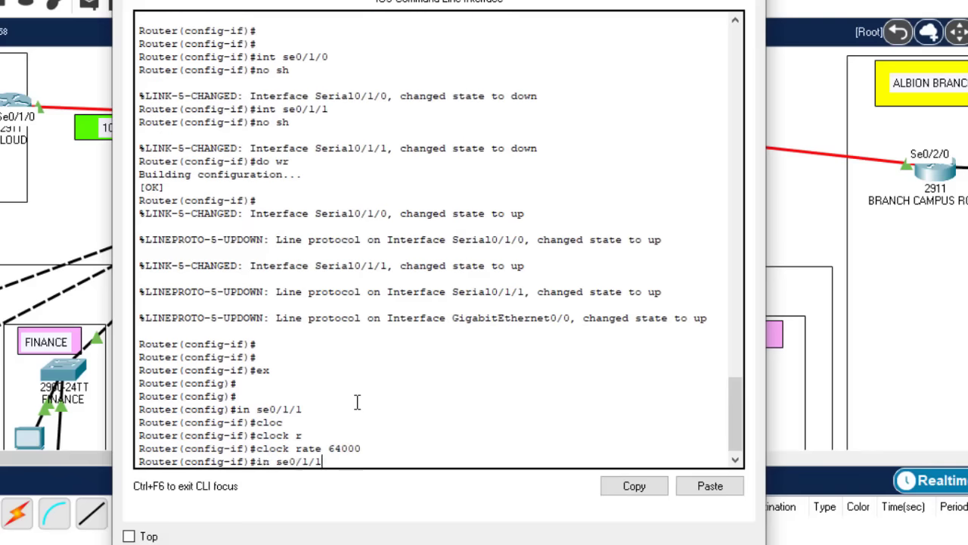
key(Down)
key(Return)
key(Return)
key(Up)
key(Up)
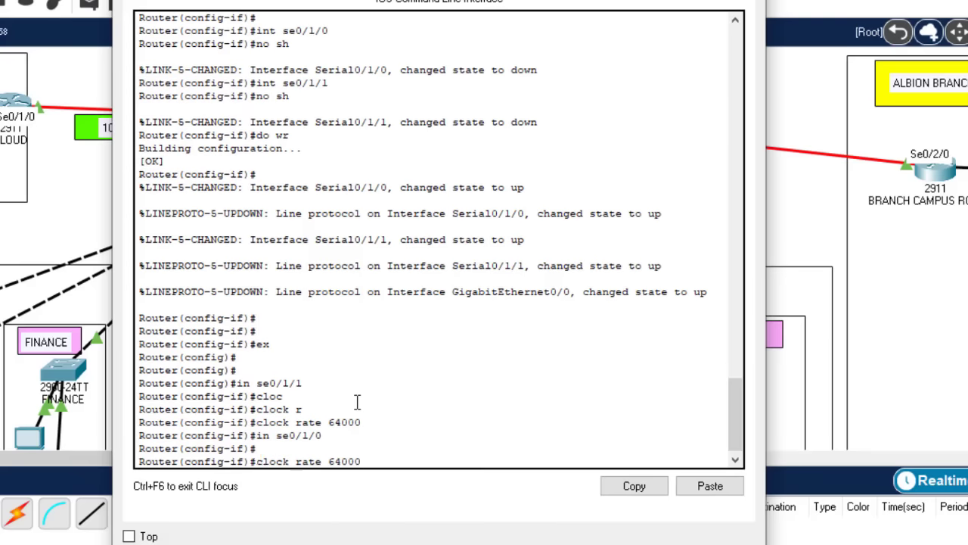
key(Return)
Save the main campus router's configuration with do wr, exit interface configuration mode with ex and close the router's window.
text(d)
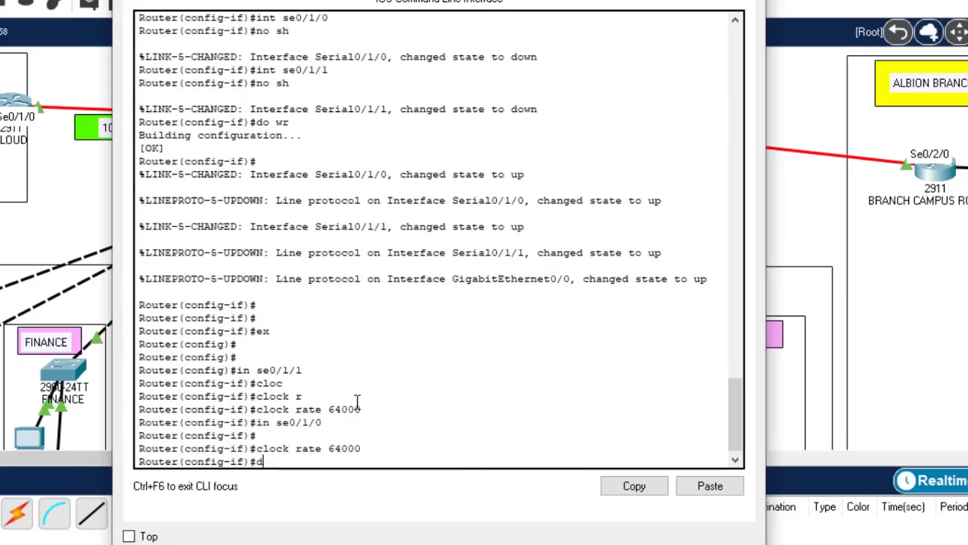
text(o wr)
key(Return)
text(ex)
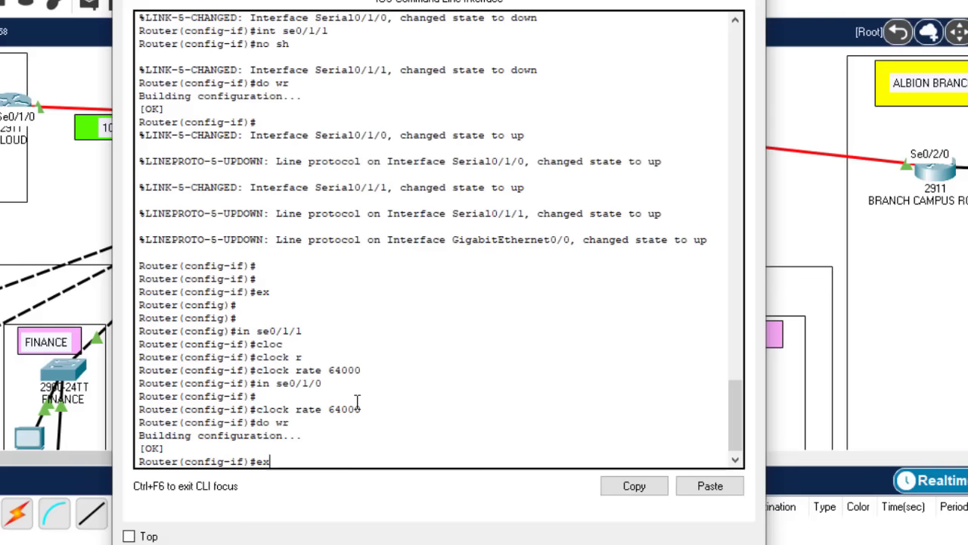
key(Return)
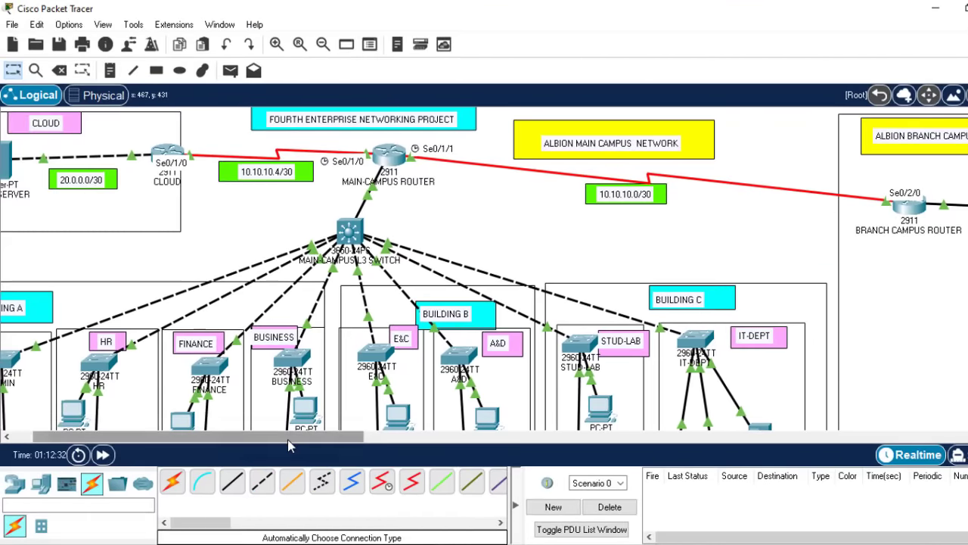
Look over the whole topology, checking the cloud, main campus and branch campus links and the department switches.
scroll(287, 443, right, 1)
scroll(280, 445, left, 2)
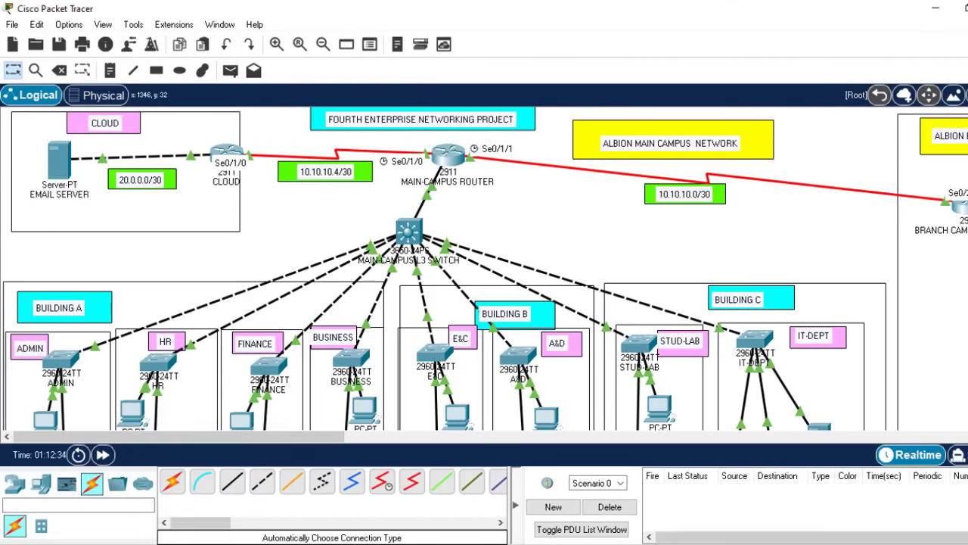
scroll(484, 269, down, 4)
scroll(484, 268, up, 4)
scroll(401, 444, right, 3)
scroll(399, 444, right, 4)
scroll(399, 444, left, 7)
scroll(485, 268, down, 2)
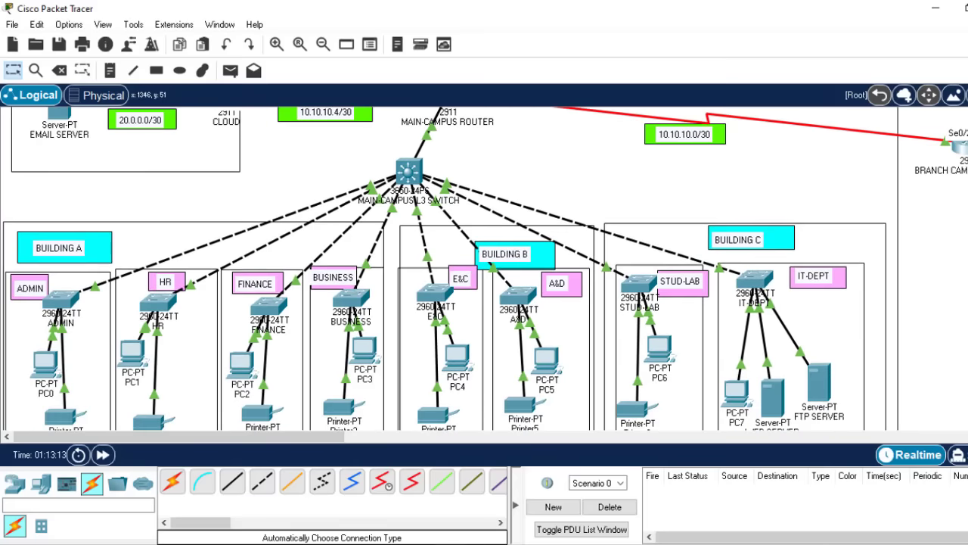
scroll(484, 268, down, 1)
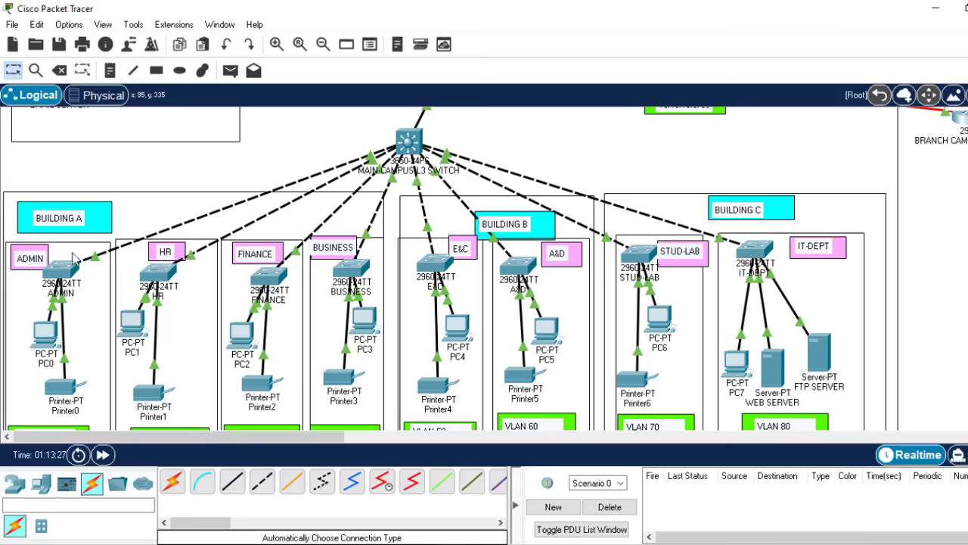
Open the ADMIN switch's command line and enter global configuration mode with en and conf t.
mouse_move(61, 268)
scroll(444, 269, down, 1)
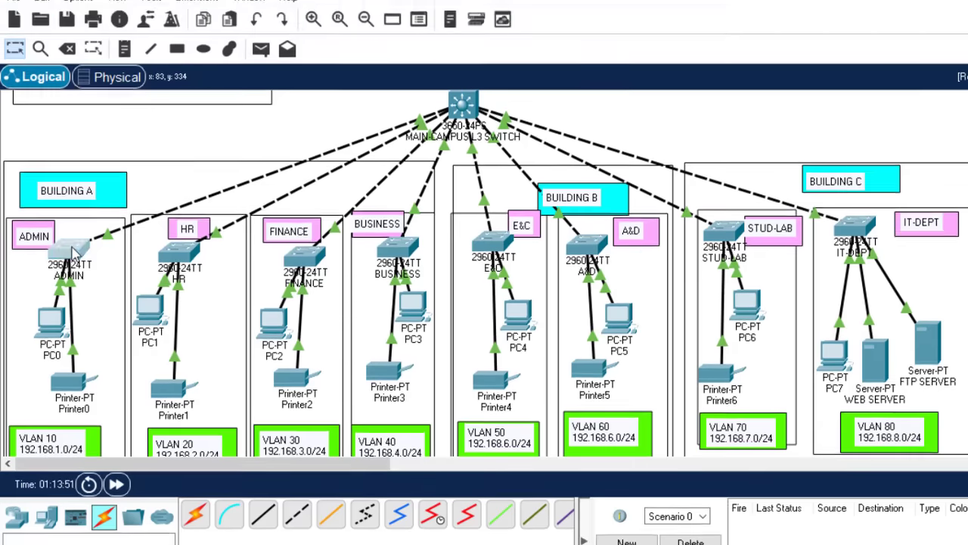
click(76, 210)
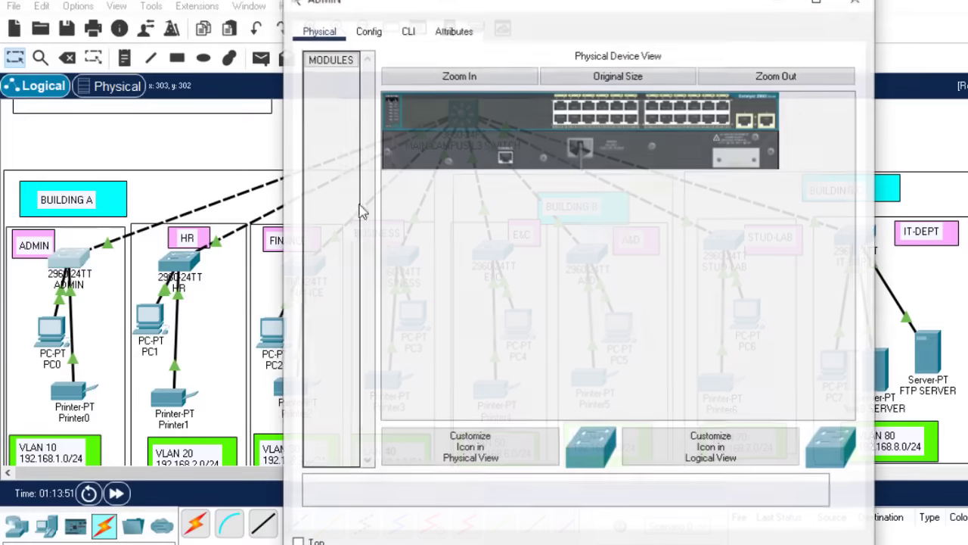
click(400, 26)
double_click(477, 367)
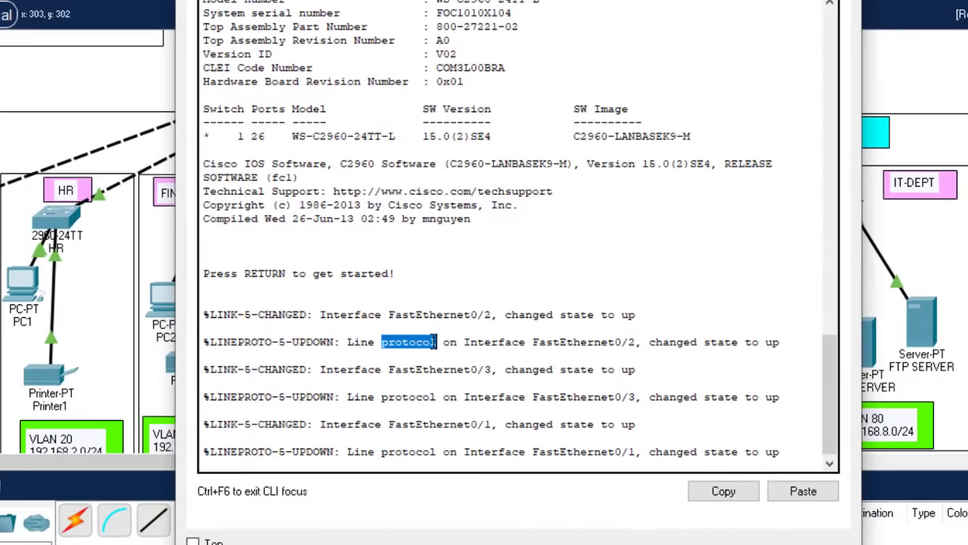
key(Return)
key(Return)
key(Return)
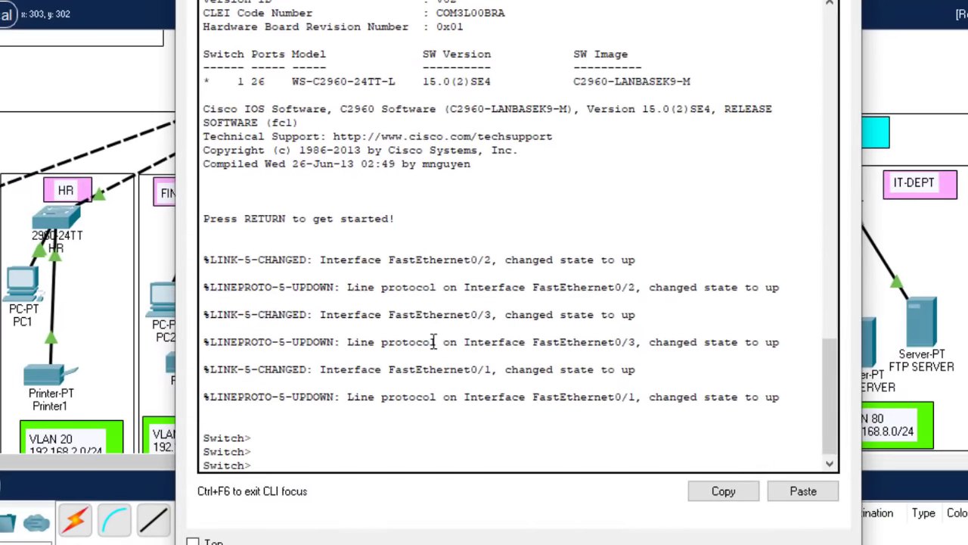
text(en)
key(Return)
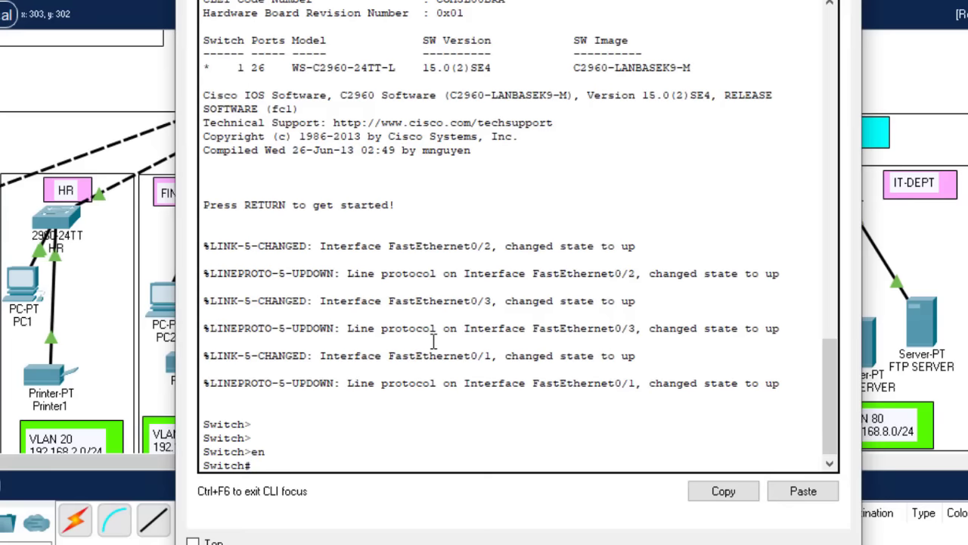
text(conf t)
key(Return)
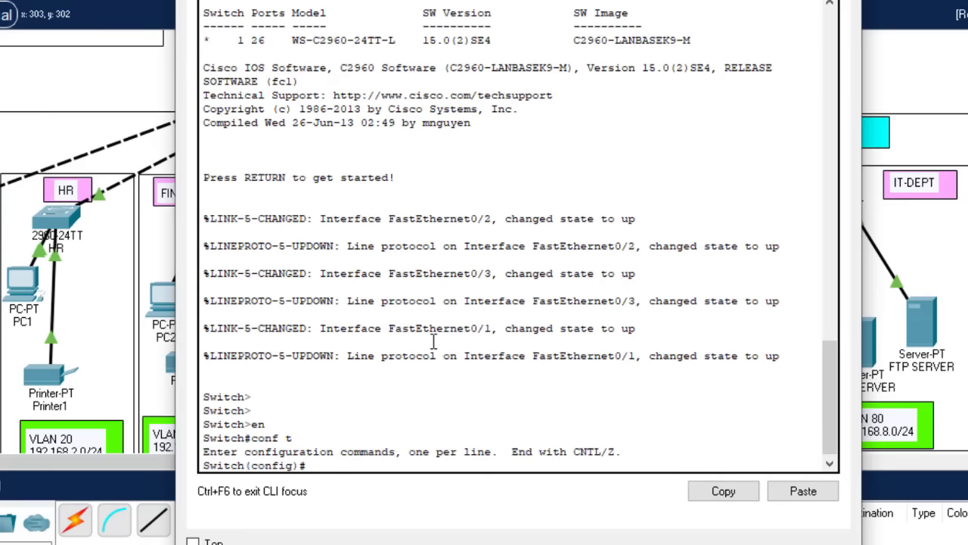
Select the ADMIN switch's interface range fa0/1-24 and set it to switchport mode access.
key(Return)
key(Return)
key(Return)
text(int r)
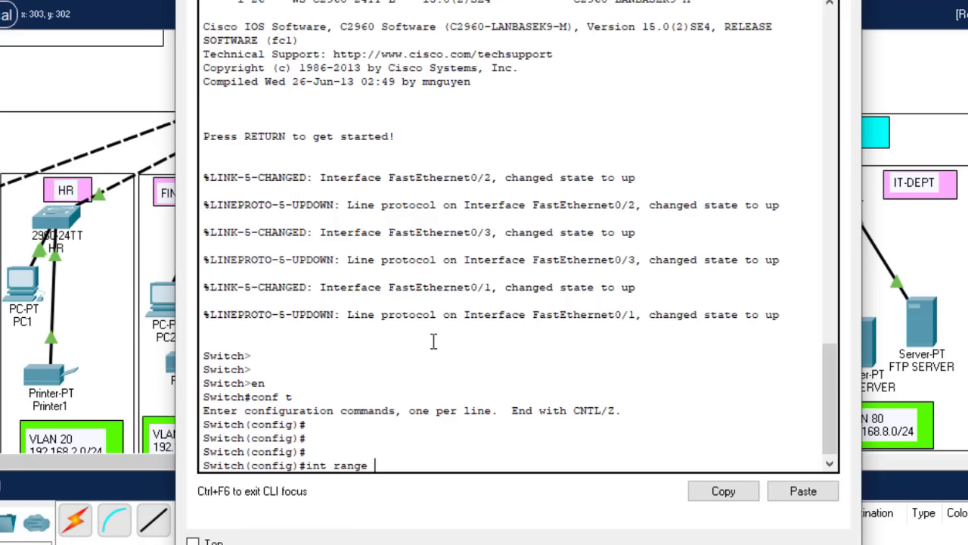
text(ange fa0/1-24)
key(Return)
text(switc)
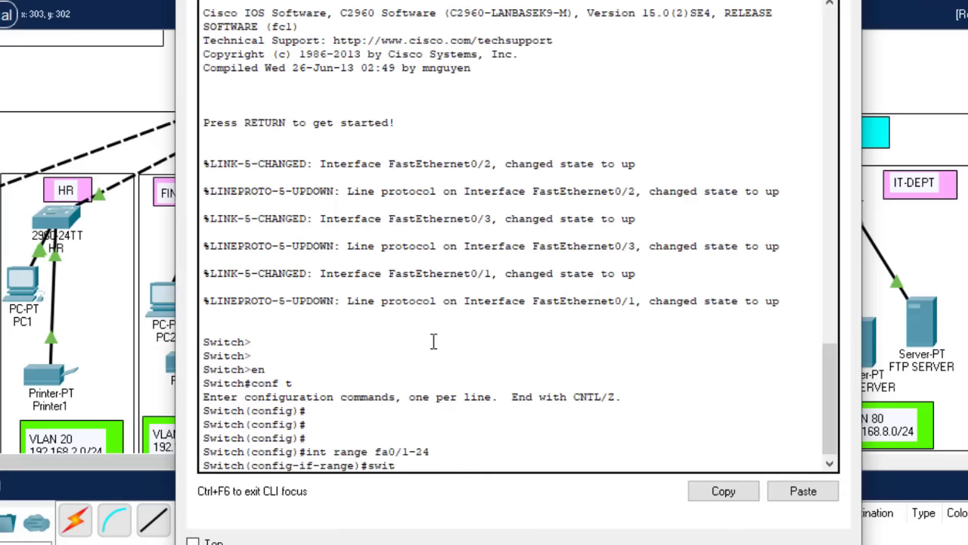
key(Tab)
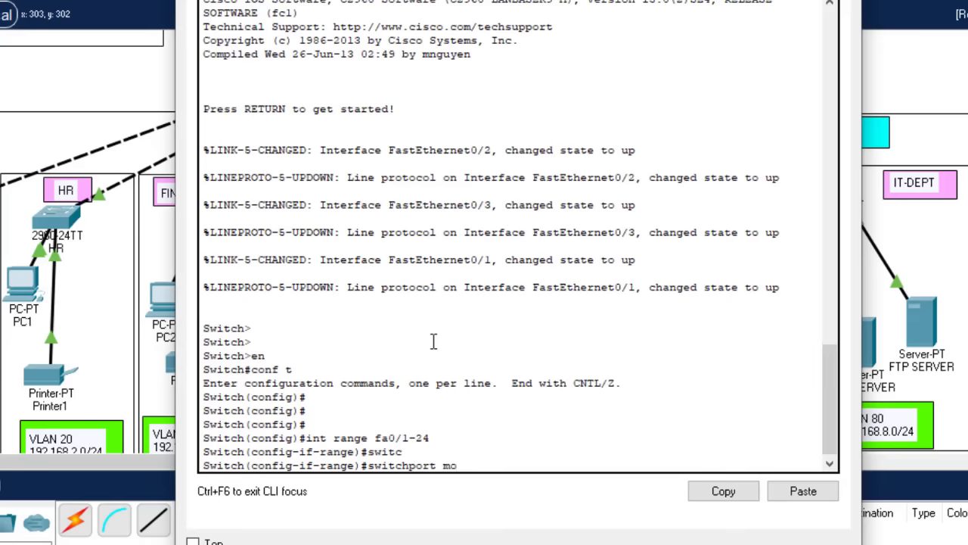
text(mo)
key(Tab)
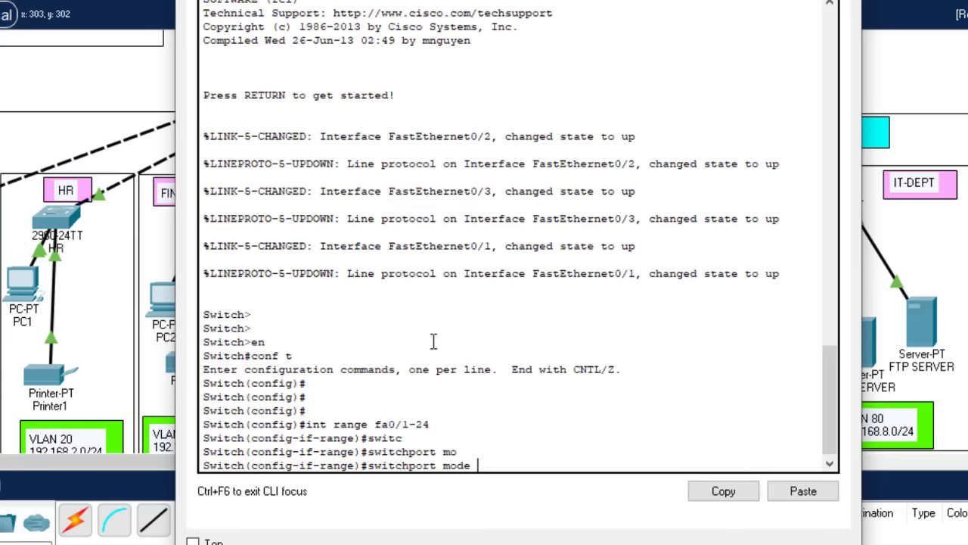
text(acc)
key(Tab)
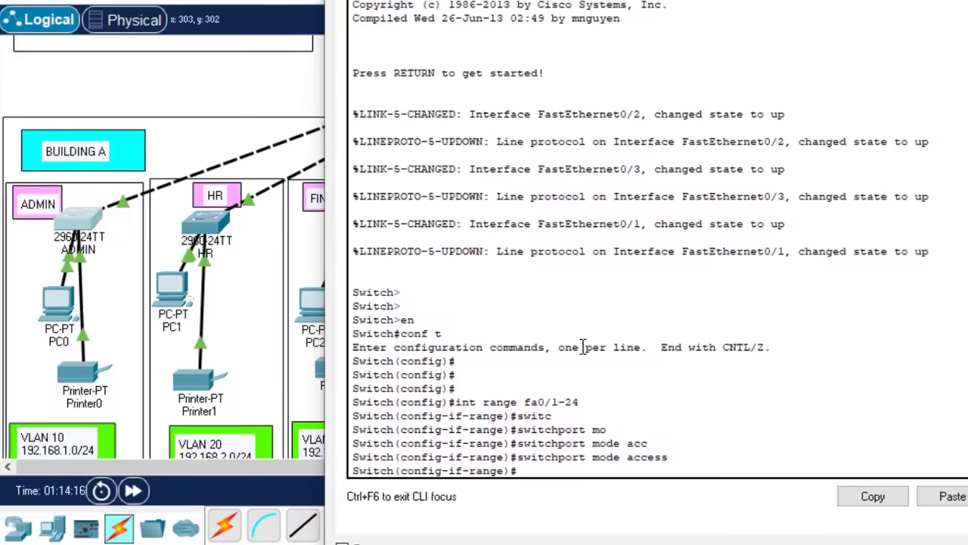
key(Return)
Assign the ADMIN switch's selected ports to access VLAN 10 and save the configuration with do wr.
text(switc)
key(Tab)
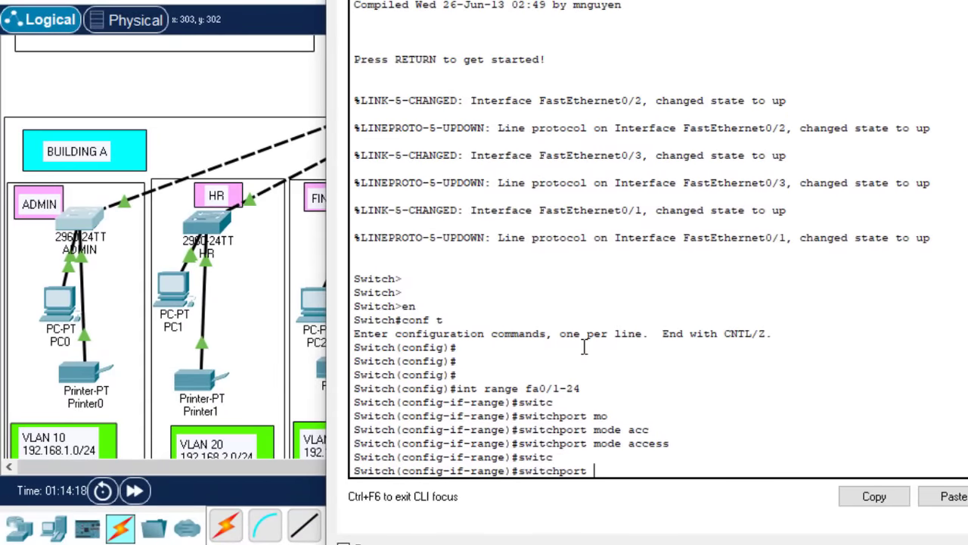
text(acc)
key(Tab)
text(vlan 10)
key(Return)
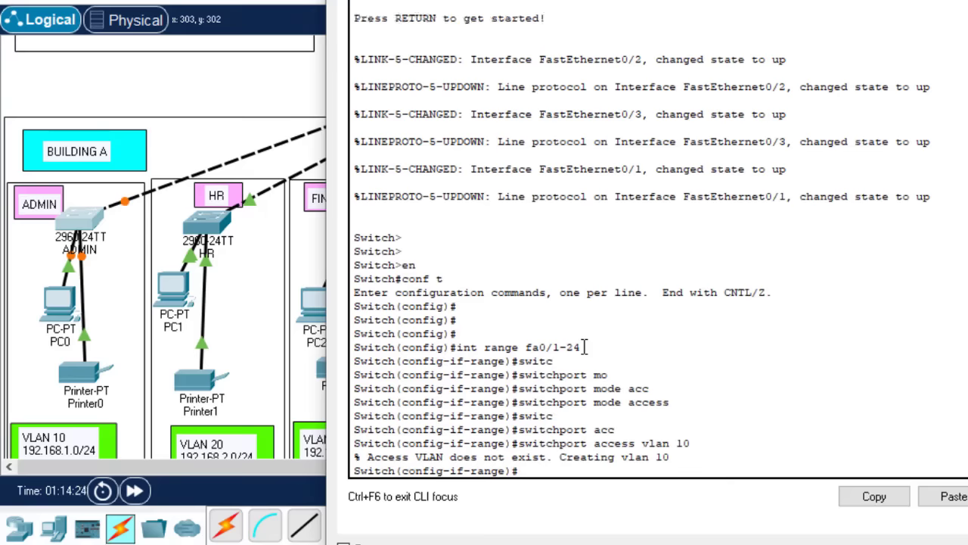
text(do wr)
key(Return)
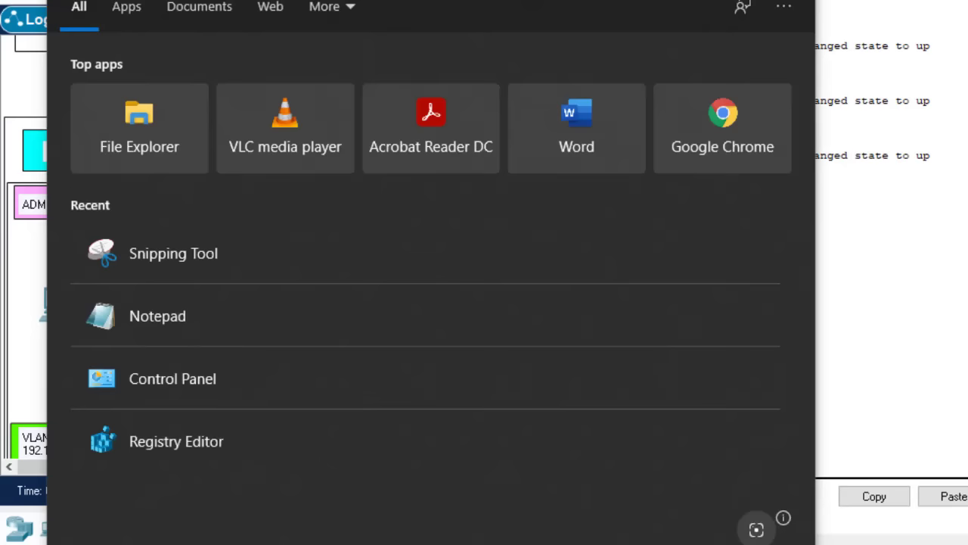
Switch to Notepad and write the command lines "int range fa0/1-24" and "switchport mode access" in a blank note.
text(note)
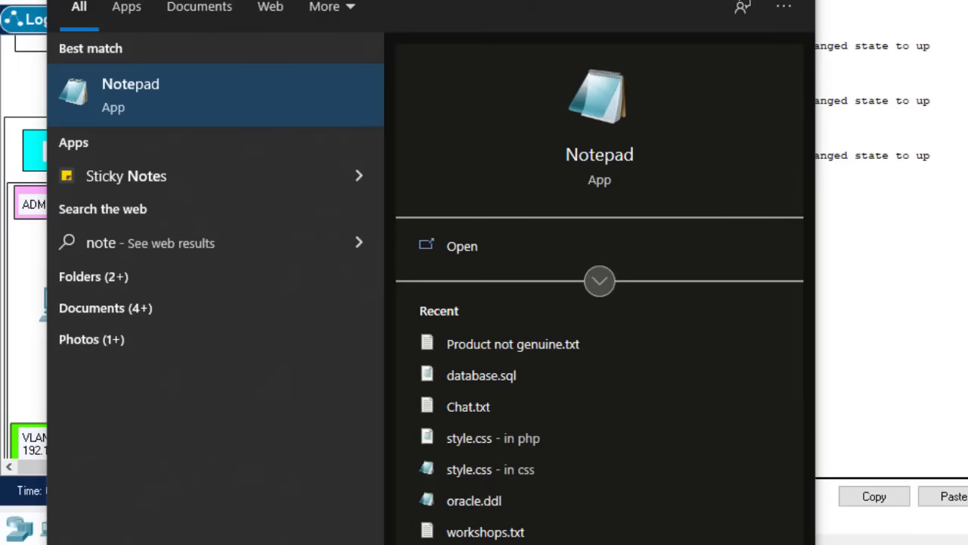
key(Return)
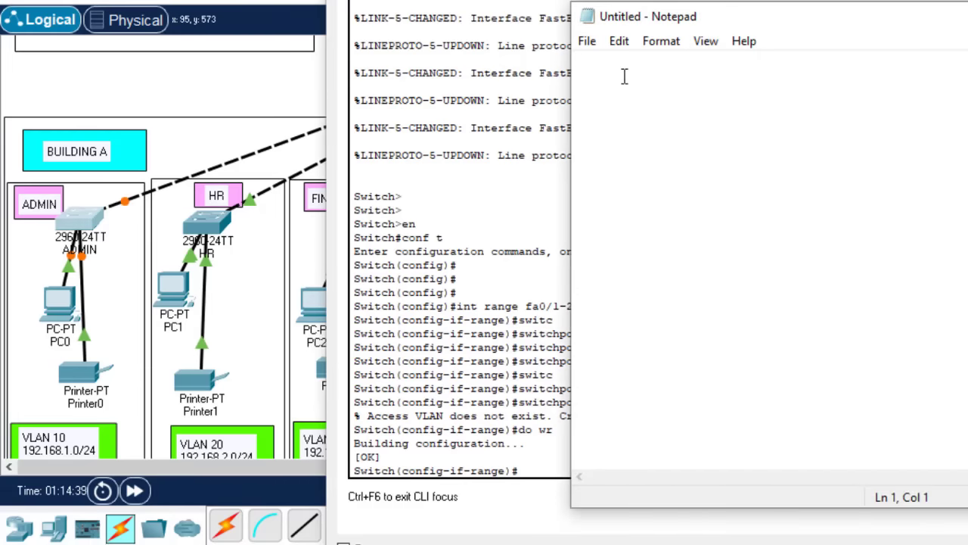
text(in)
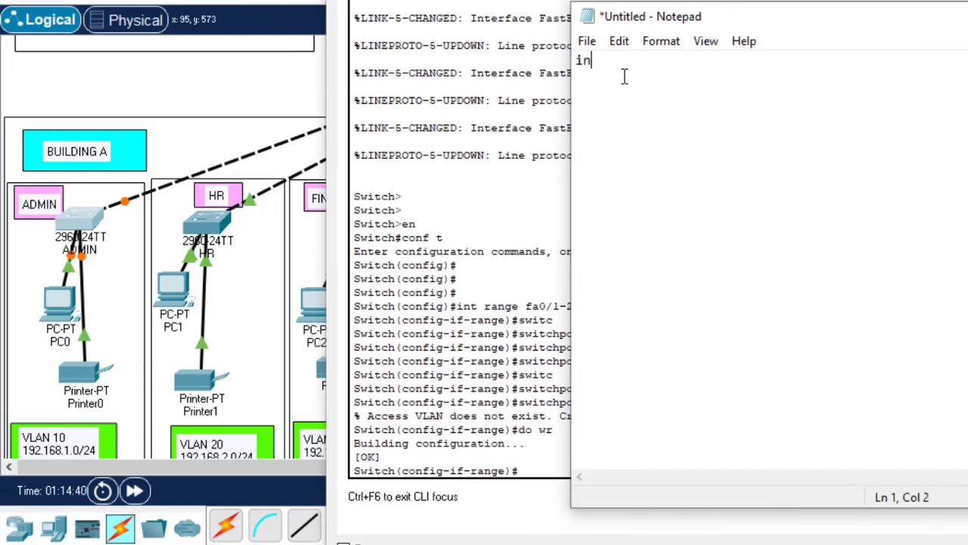
text(t range fa0)
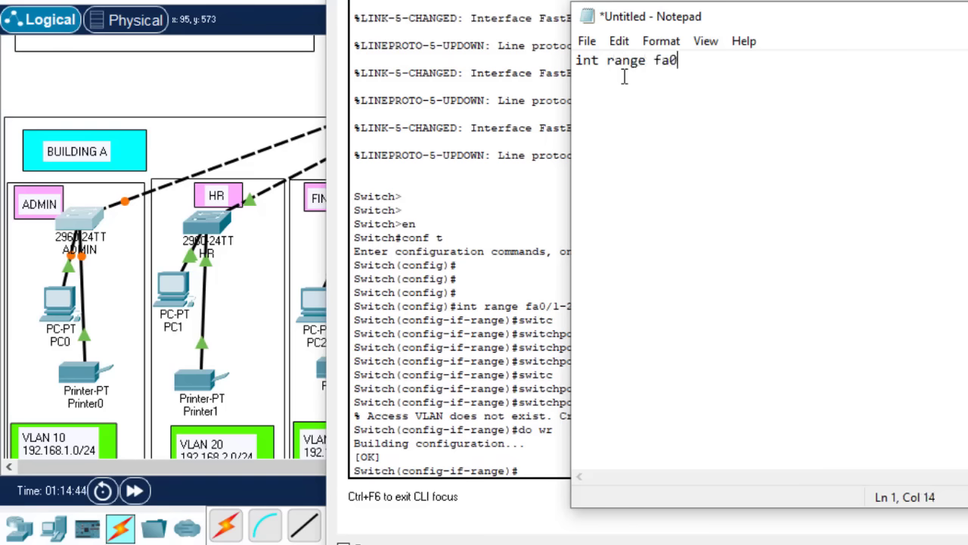
text(/1-24)
key(Return)
text(switch)
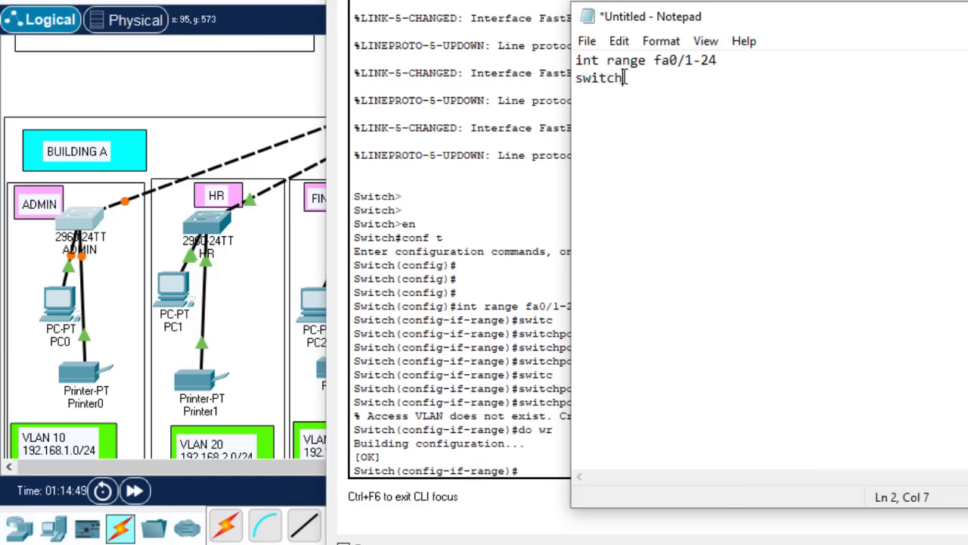
text(port)
text(m)
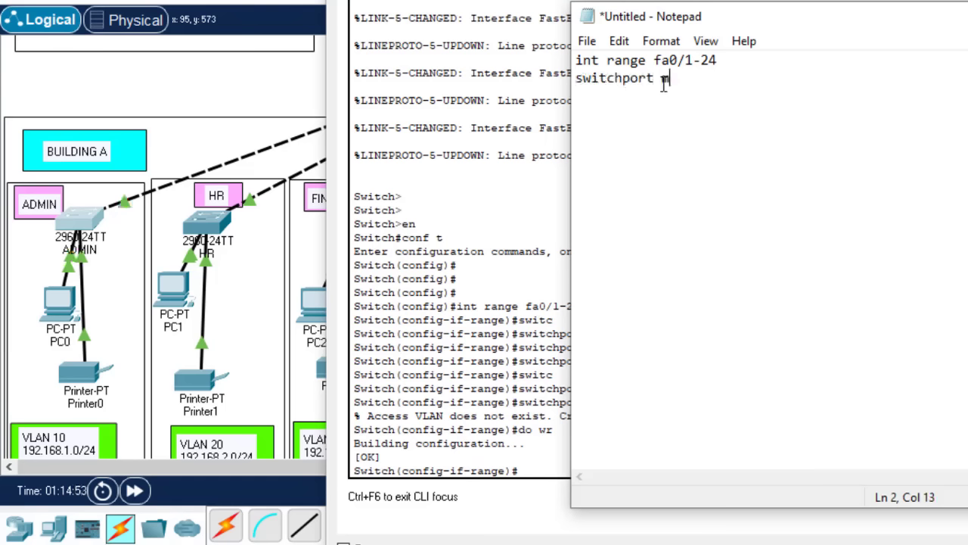
text(ode access)
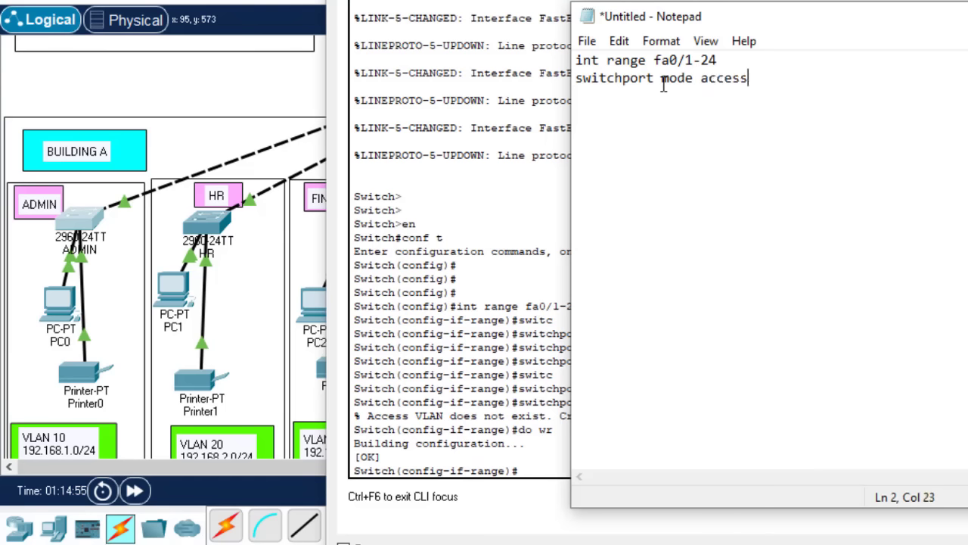
Add the line "switchport access vlan 20" to the note and copy all three command lines.
key(Return)
text(switchpo)
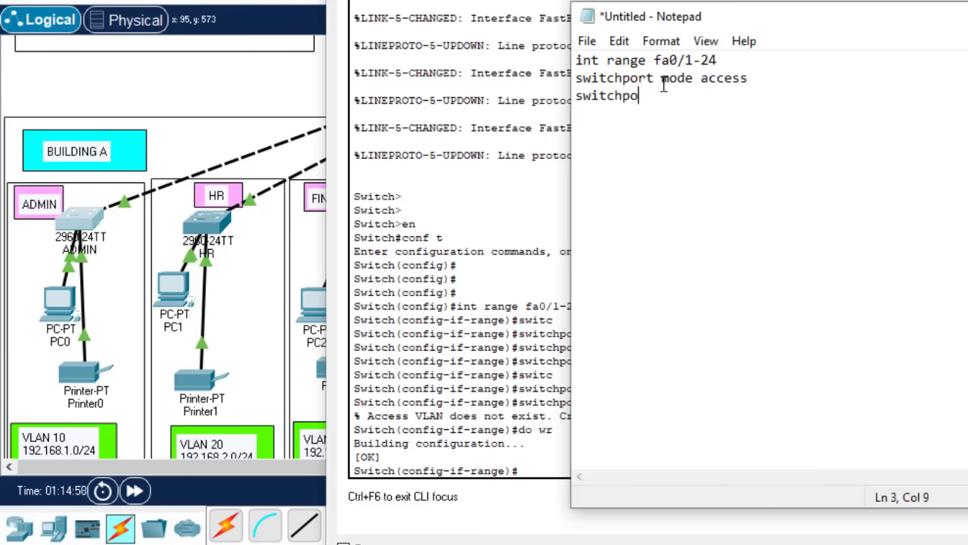
text(rt acces)
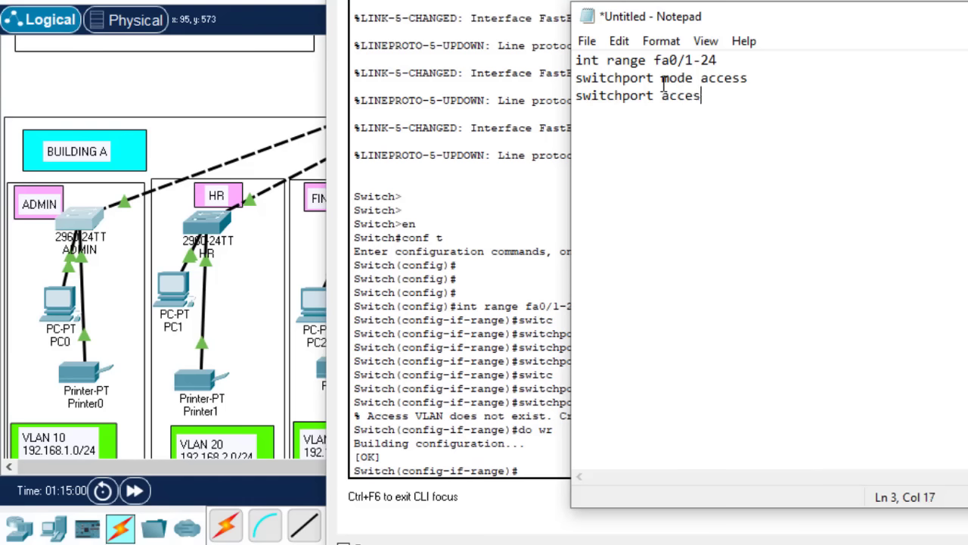
text(s vlan 20)
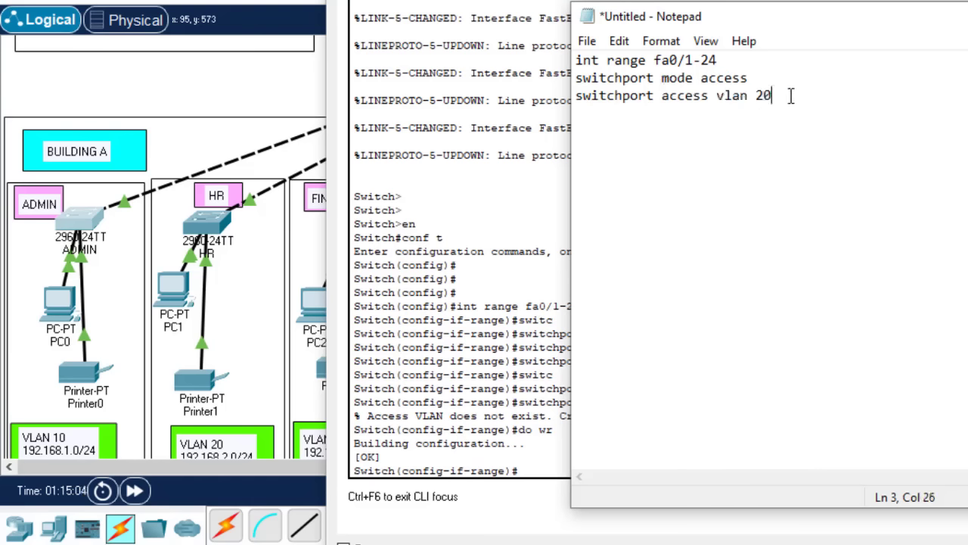
drag(791, 95, 569, 61)
key(ctrl+c)
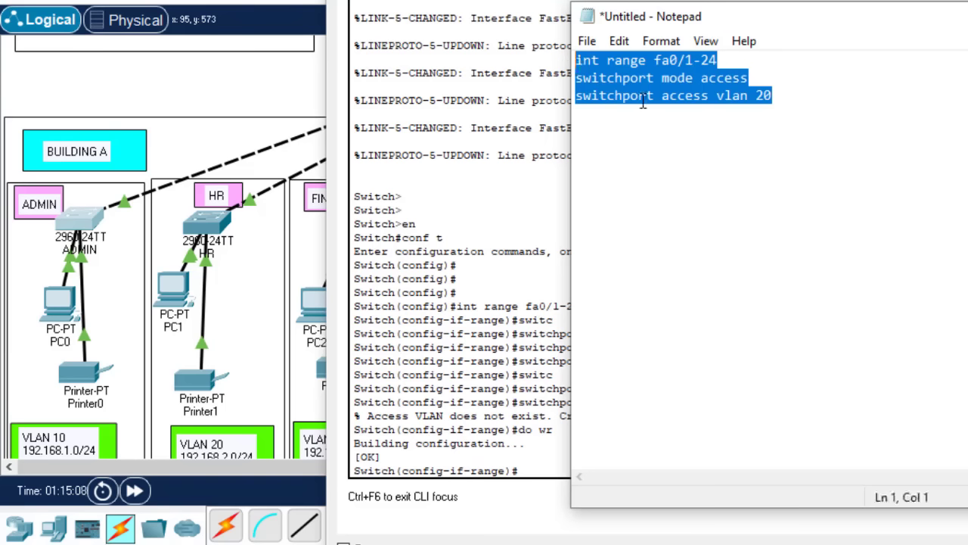
Close the ADMIN switch's window, open the HR switch's command line and enter global configuration mode with en and conf t.
click(519, 416)
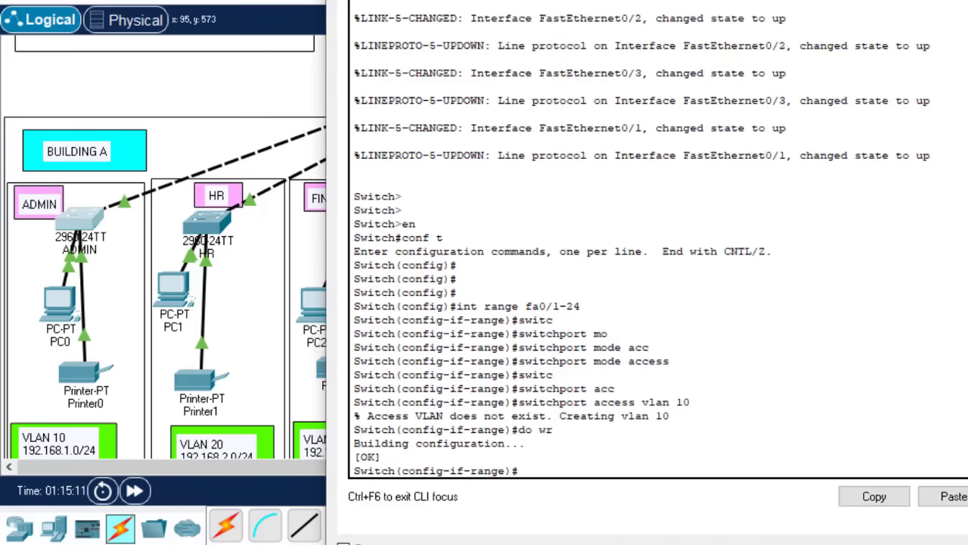
key(alt+F4)
click(211, 220)
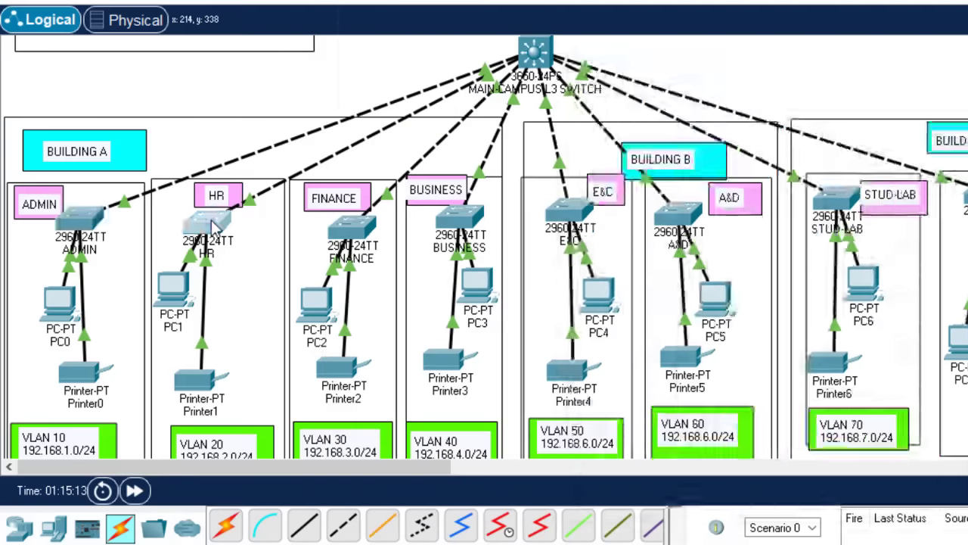
click(211, 220)
click(533, 15)
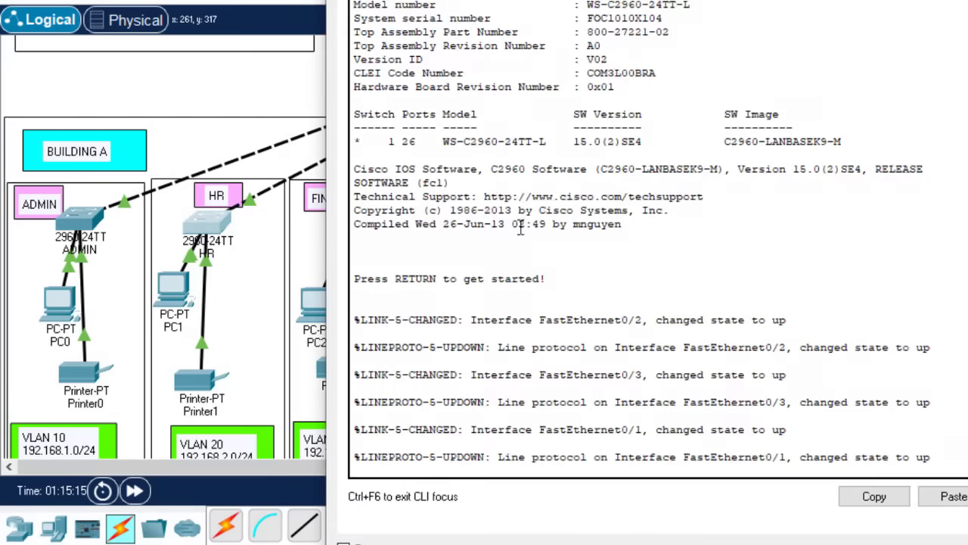
key(Return)
key(Return)
key(Return)
text(en)
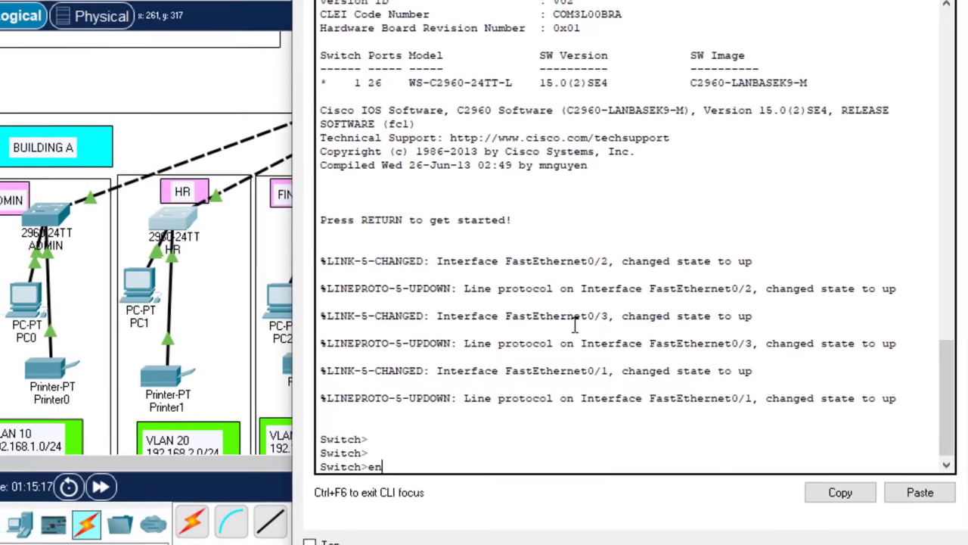
key(Return)
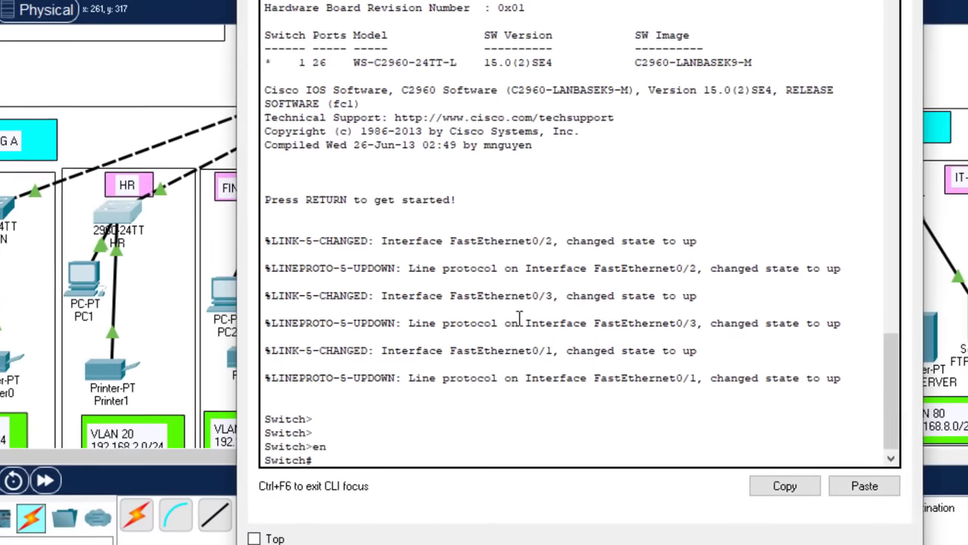
text(conf )
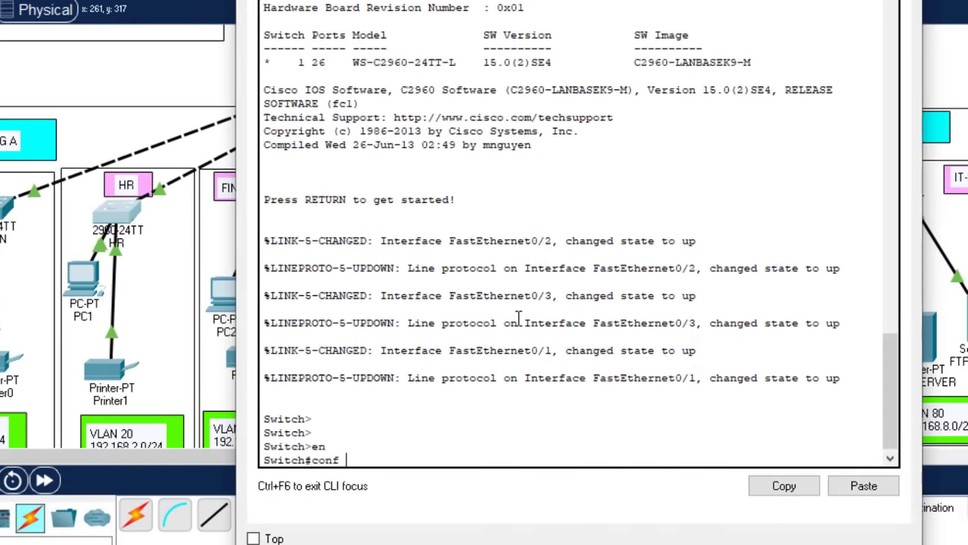
text(t)
key(Return)
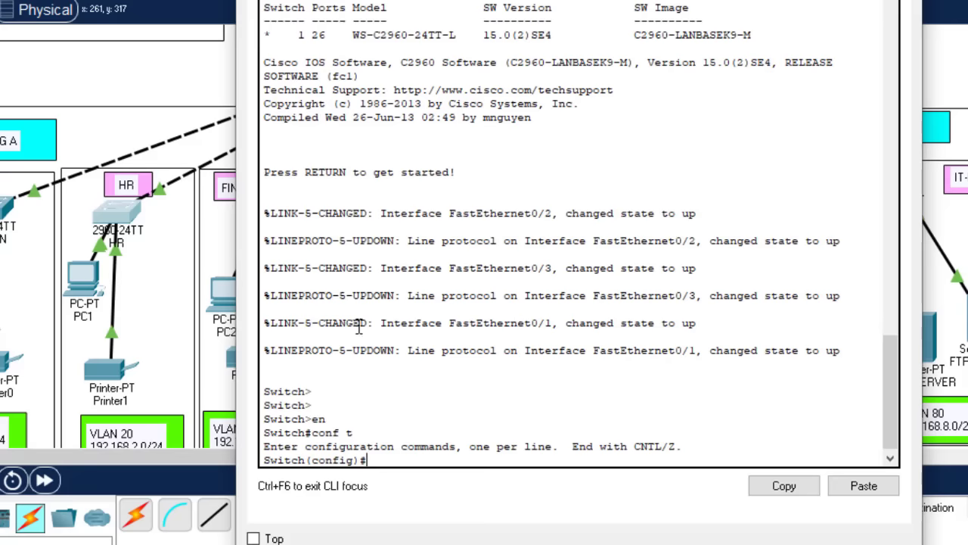
Paste the copied commands into the HR switch to put fa0/1-24 in access VLAN 20, save with do wr and close its window.
click(855, 542)
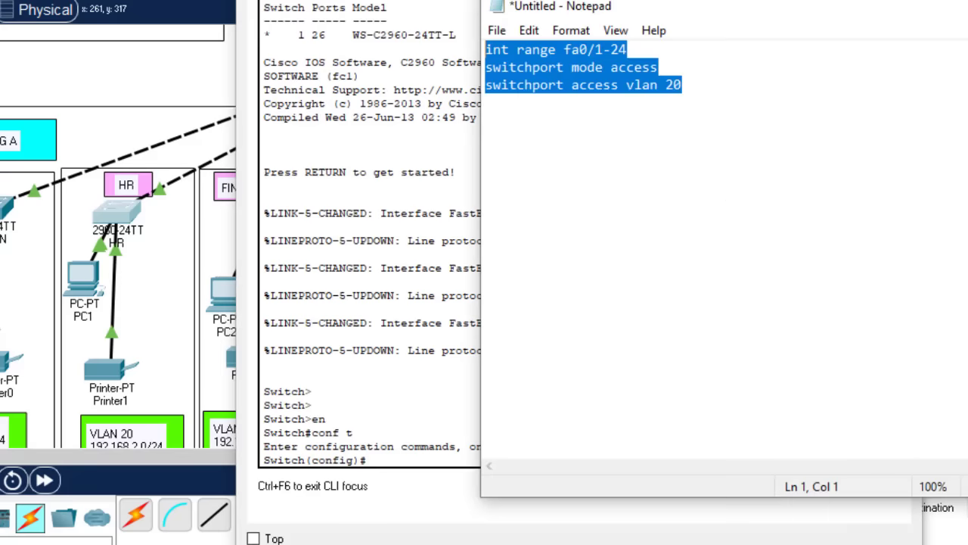
click(391, 459)
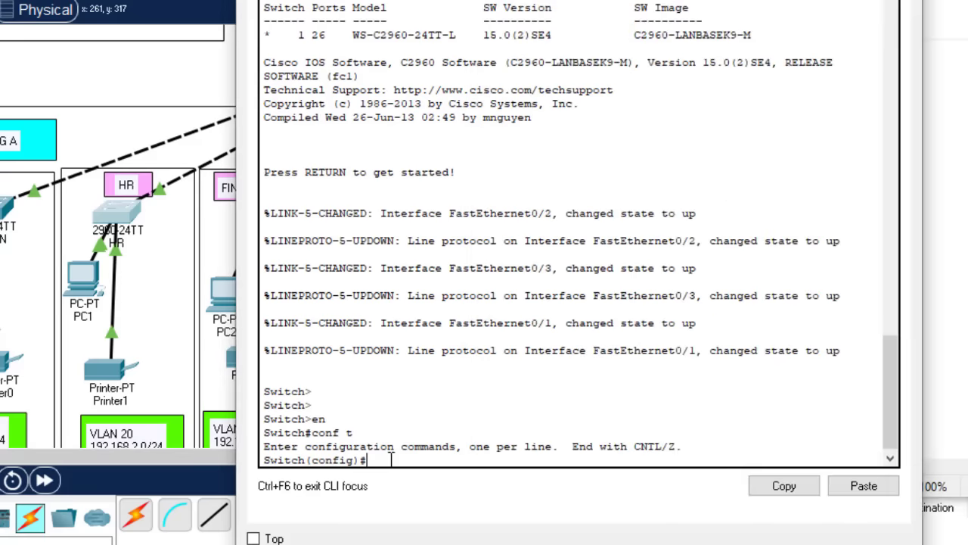
click(874, 487)
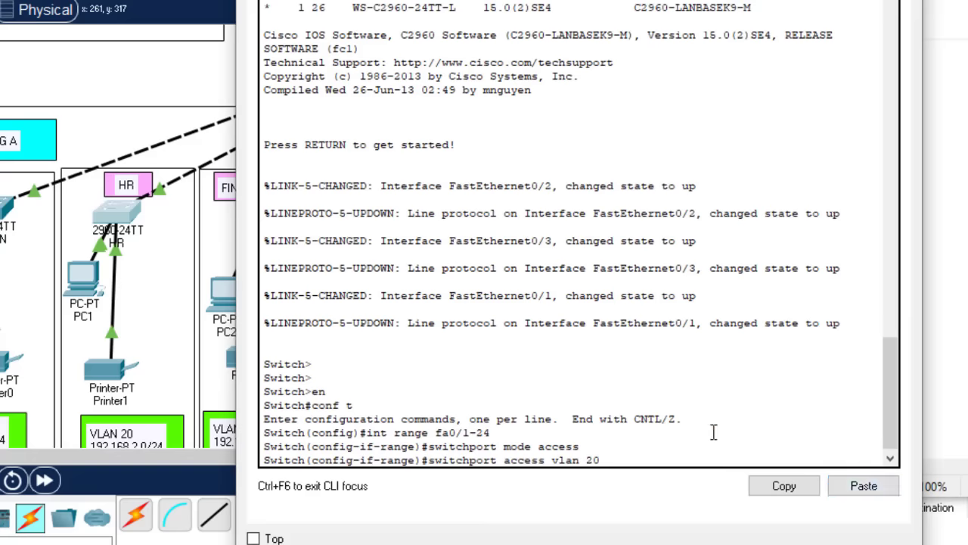
key(Return)
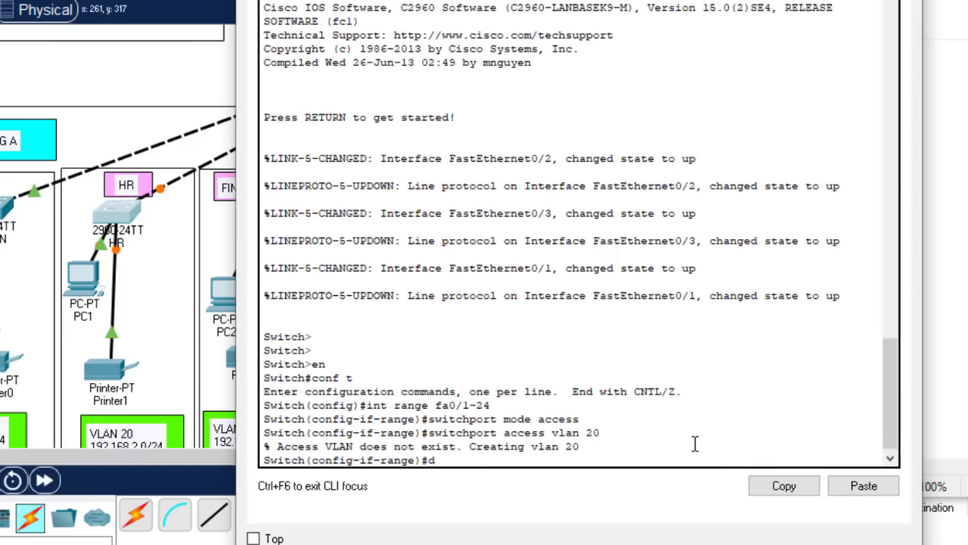
text(do wr)
key(Return)
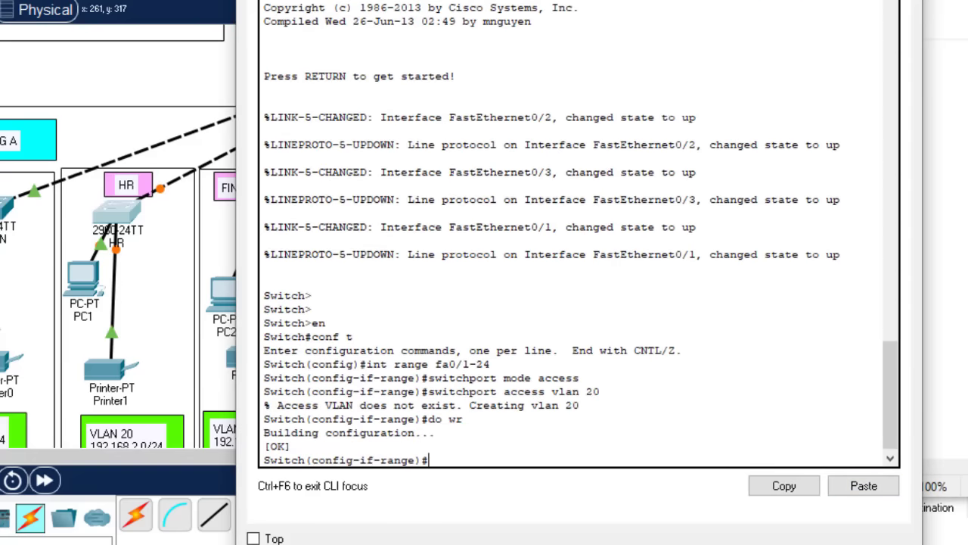
key(alt+F4)
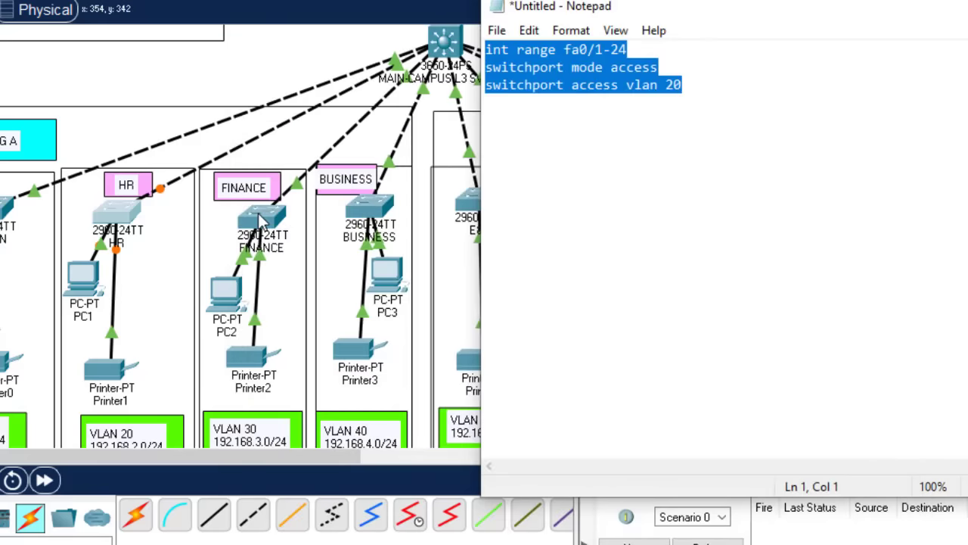
Open the FINANCE switch's command line and enter global configuration mode with en and conf t.
click(261, 219)
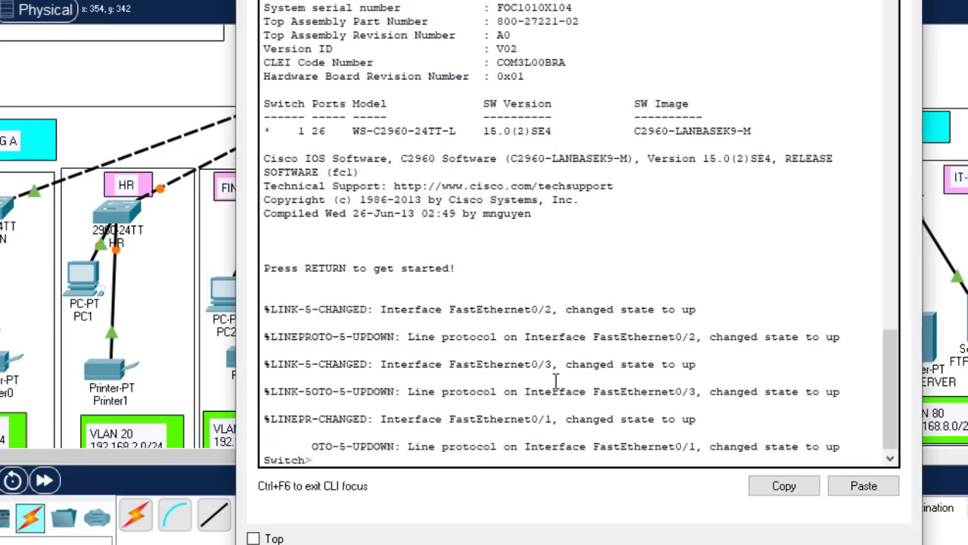
key(Return)
key(Return)
key(Return)
text(en)
key(Return)
text(ch#c)
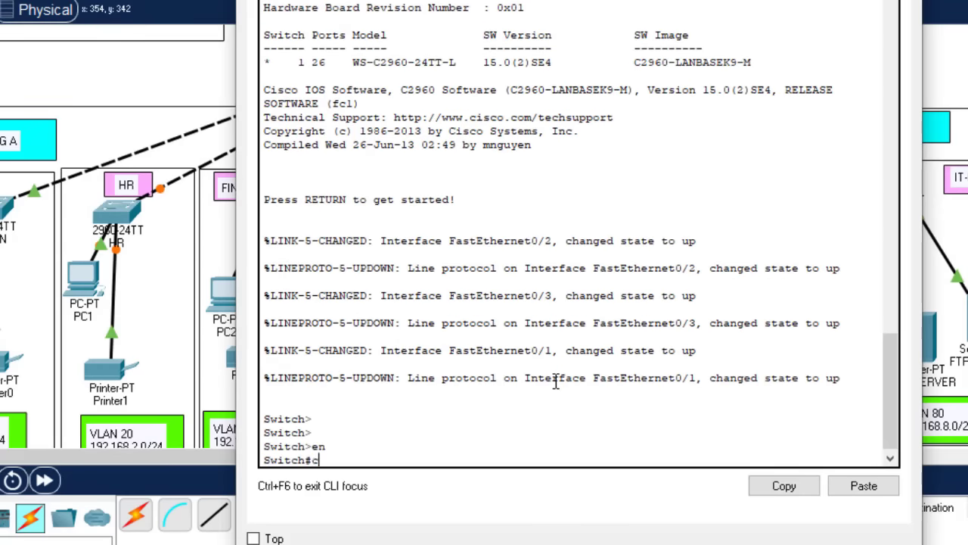
text(onf t)
key(Return)
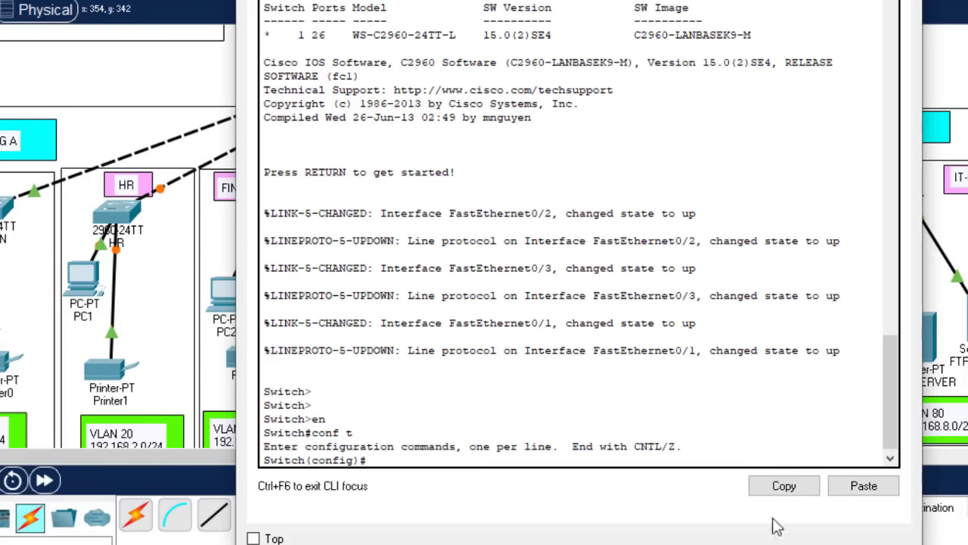
Switch to Notepad, change the access VLAN in the note to 30 and copy all the command lines.
key(alt+Tab)
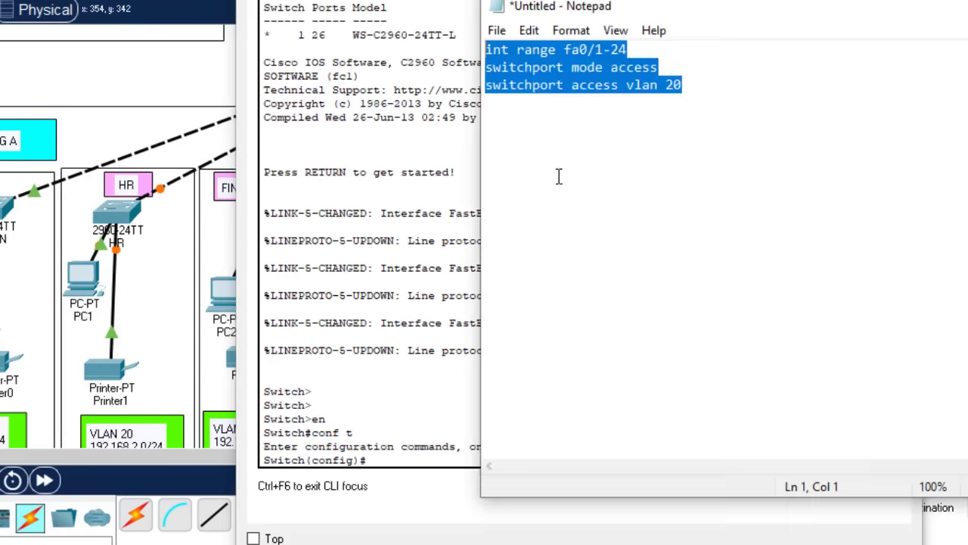
click(669, 85)
key(Delete)
text(3)
key(ctrl+a)
key(ctrl+c)
Switch to Packet Tracer, paste the VLAN 30 commands into the FINANCE switch for fa0/1-24 and save the configuration with do wr.
click(416, 448)
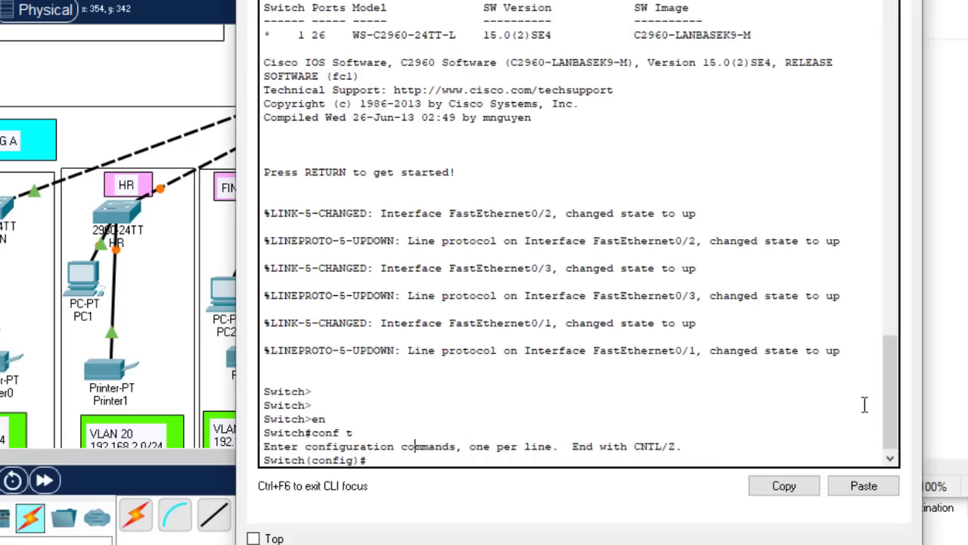
click(864, 486)
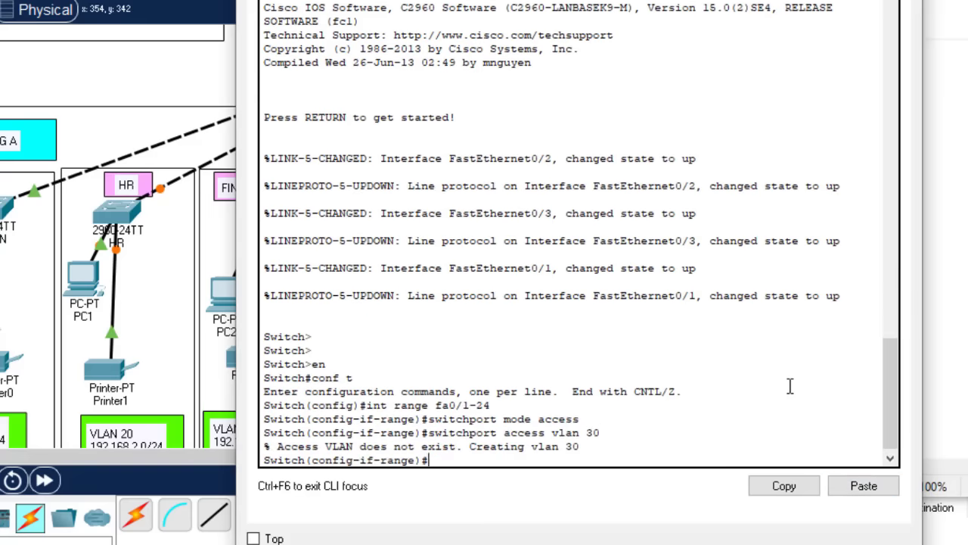
text(do wr)
key(Return)
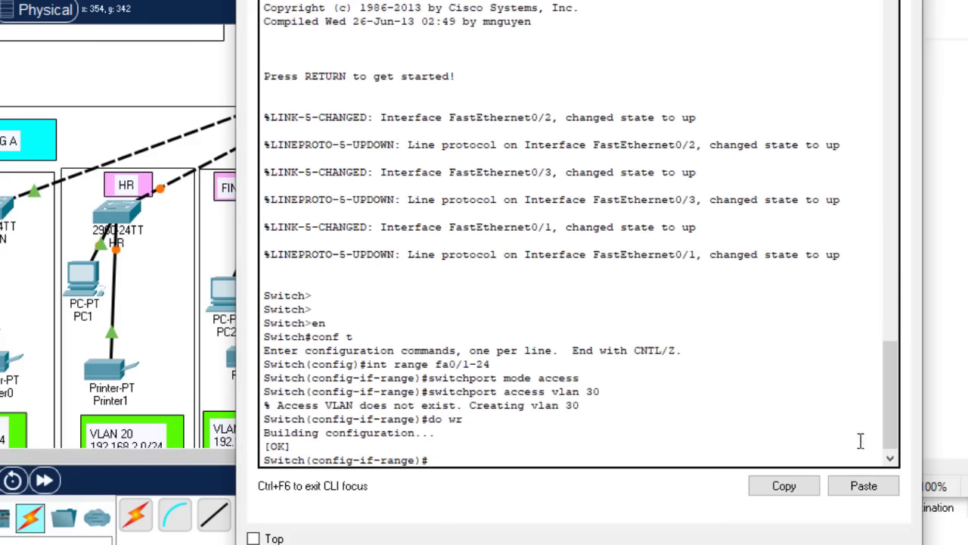
Switch to Notepad, change the access VLAN in the note to 40 and add the line "do wr".
key(alt+Tab)
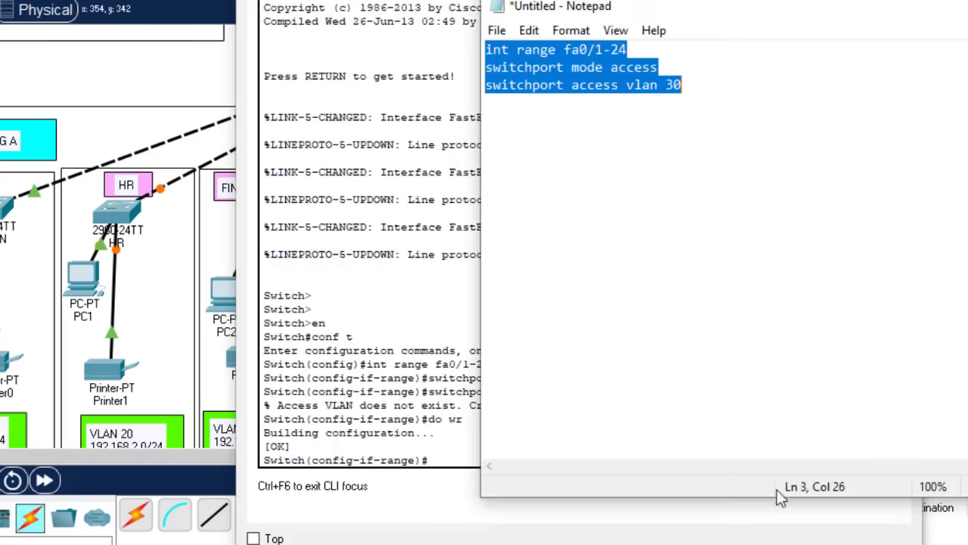
click(673, 85)
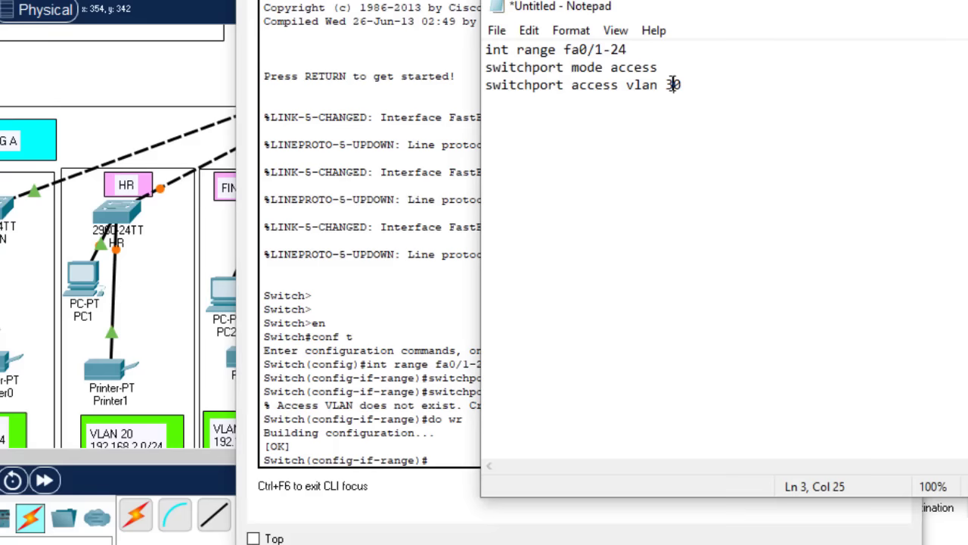
key(BackSpace)
text(4)
click(714, 83)
key(Return)
text(do wr)
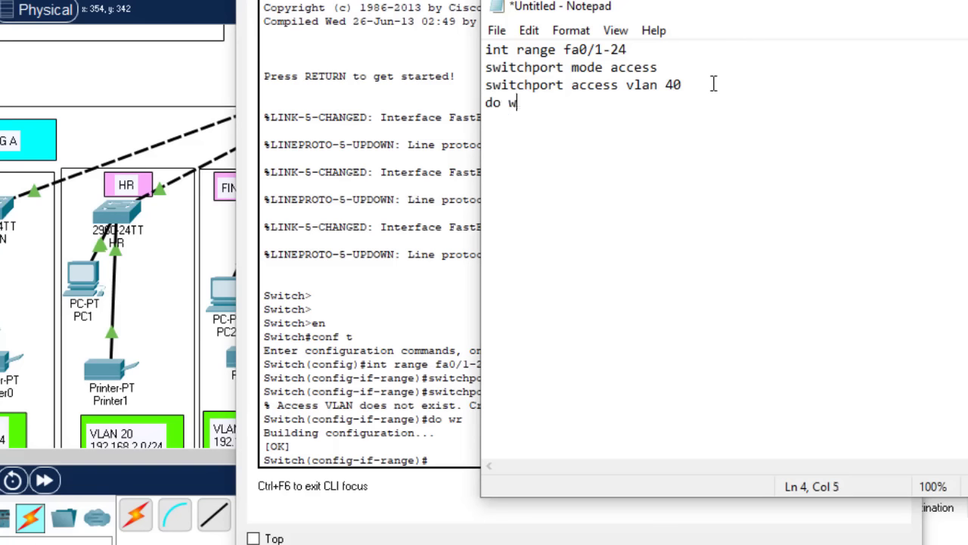
Add an "exit" line with an empty line after it to the note and copy the whole text.
key(Return)
text(exit)
key(Return)
key(Return)
key(ctrl+a)
key(ctrl+c)
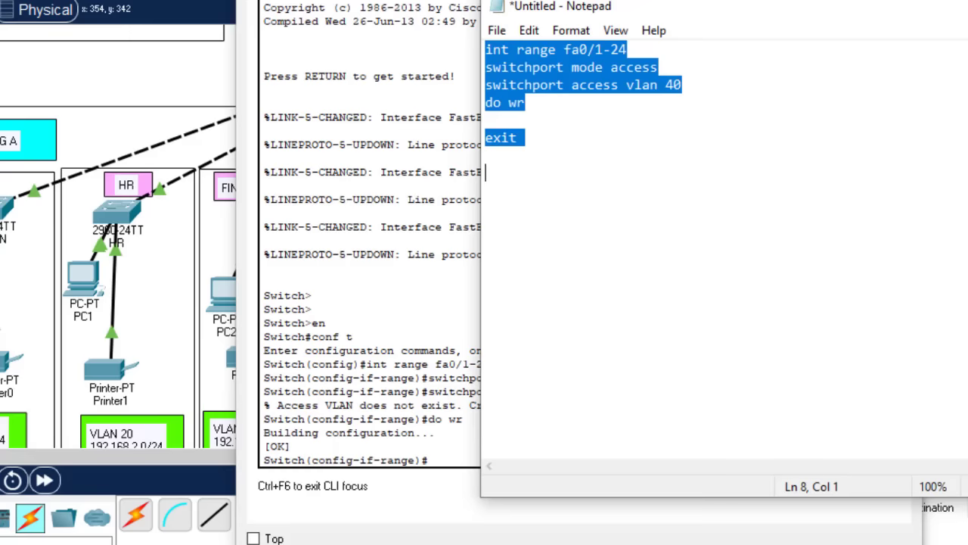
Close the FINANCE switch's window, open the BUSINESS switch's command line and enter global configuration mode with en and conf t.
key(alt+Tab)
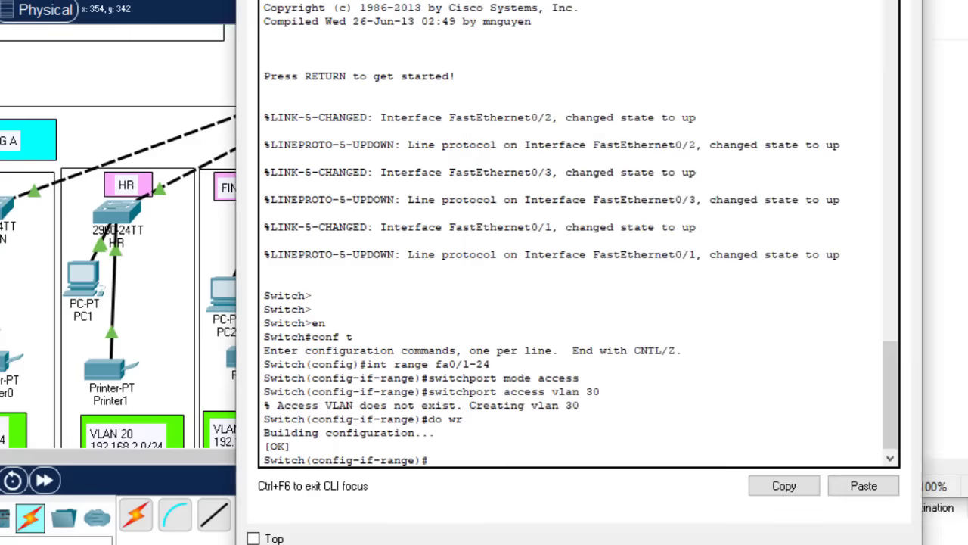
click(264, 176)
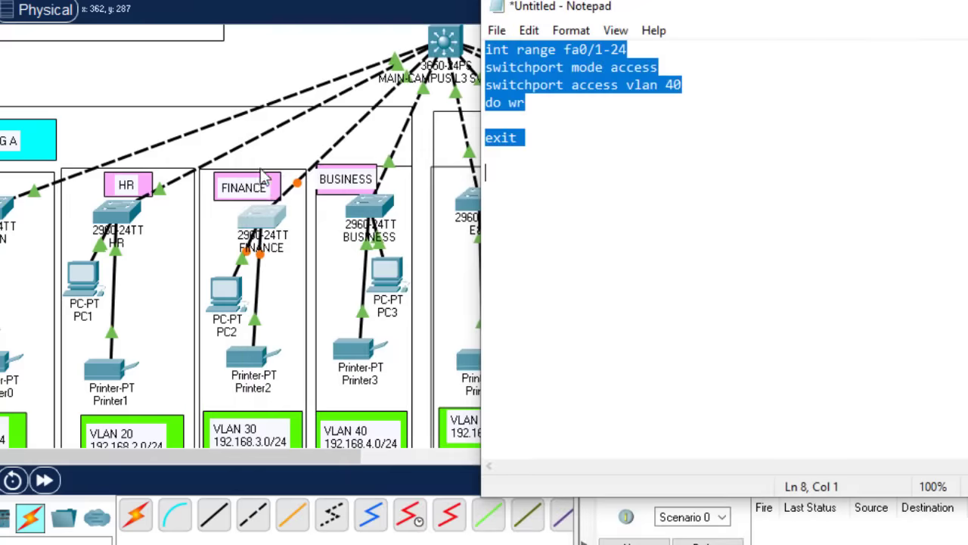
click(380, 205)
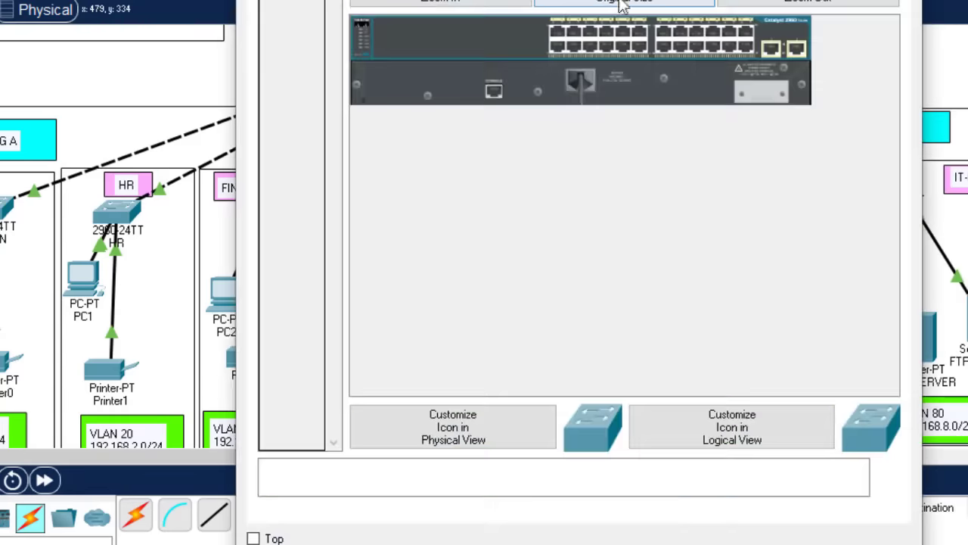
click(546, 4)
key(Return)
key(Return)
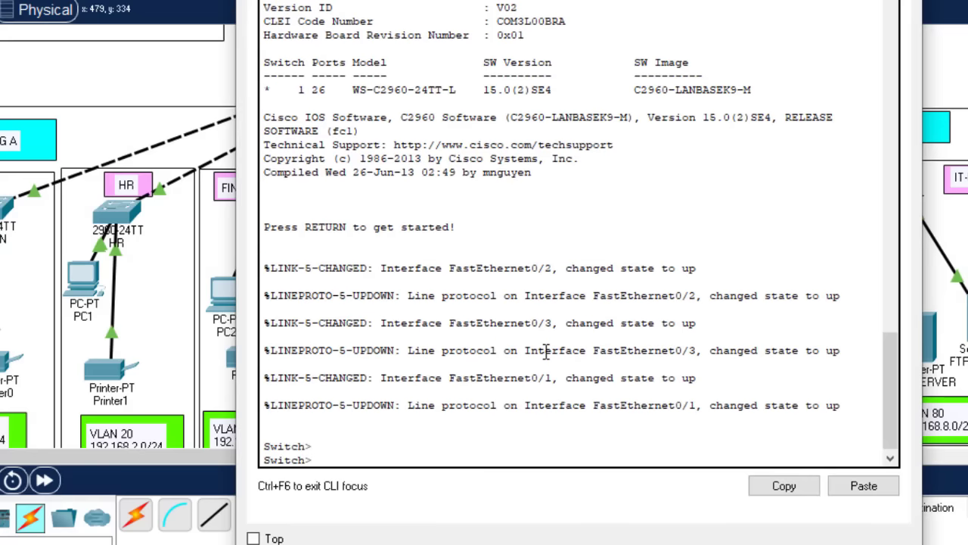
text(en)
key(Return)
text(ch#con)
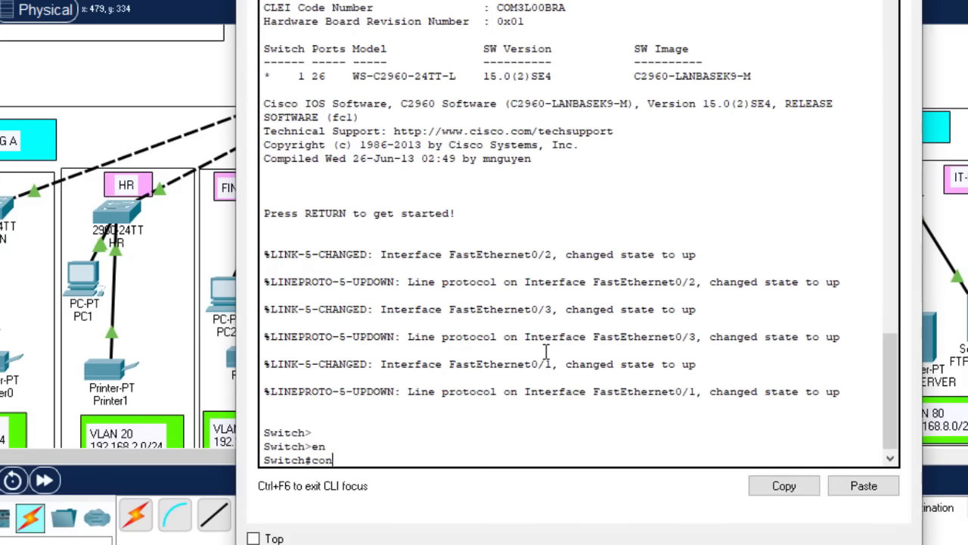
text(f t)
key(Return)
key(Return)
key(Return)
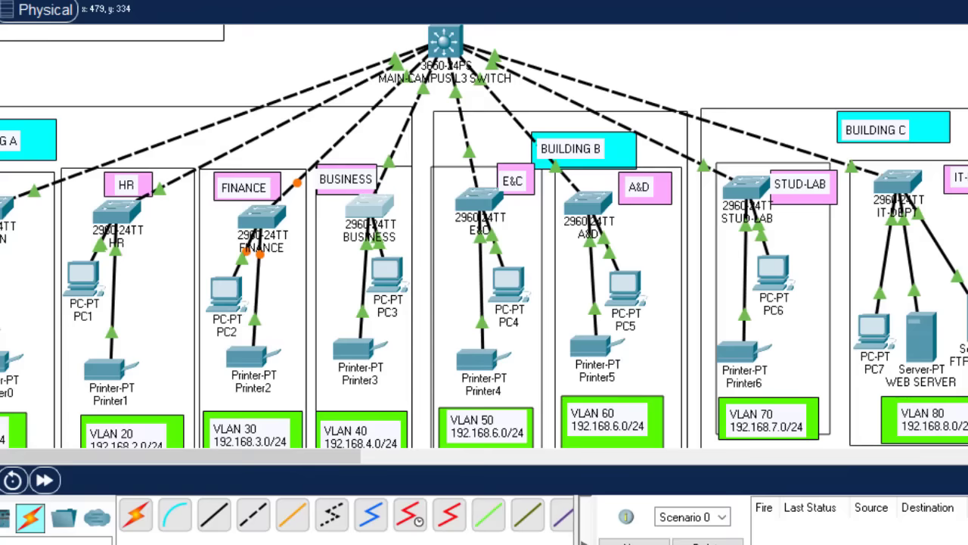
Paste the copied commands into the BUSINESS switch to assign fa0/1-24 to access VLAN 40 and save, and close its window.
key(alt+Tab)
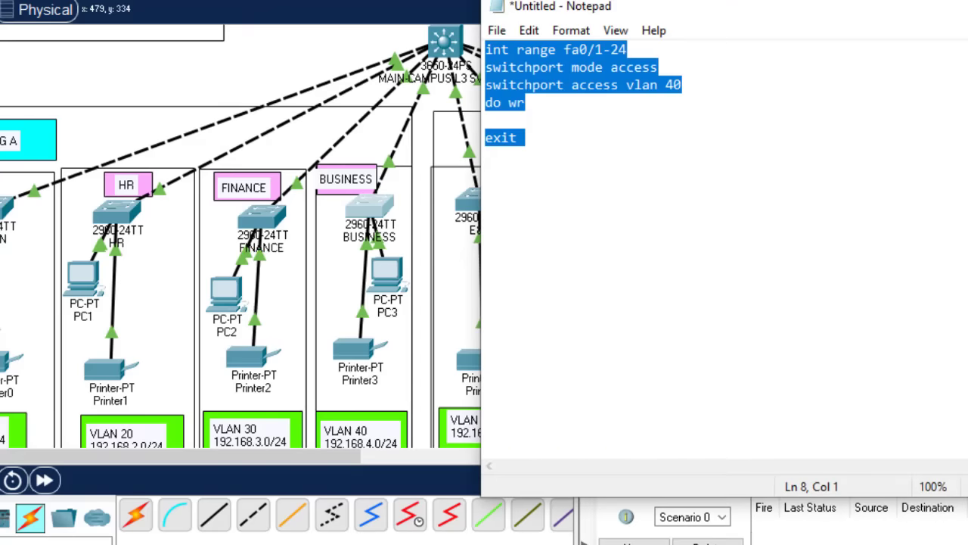
click(562, 525)
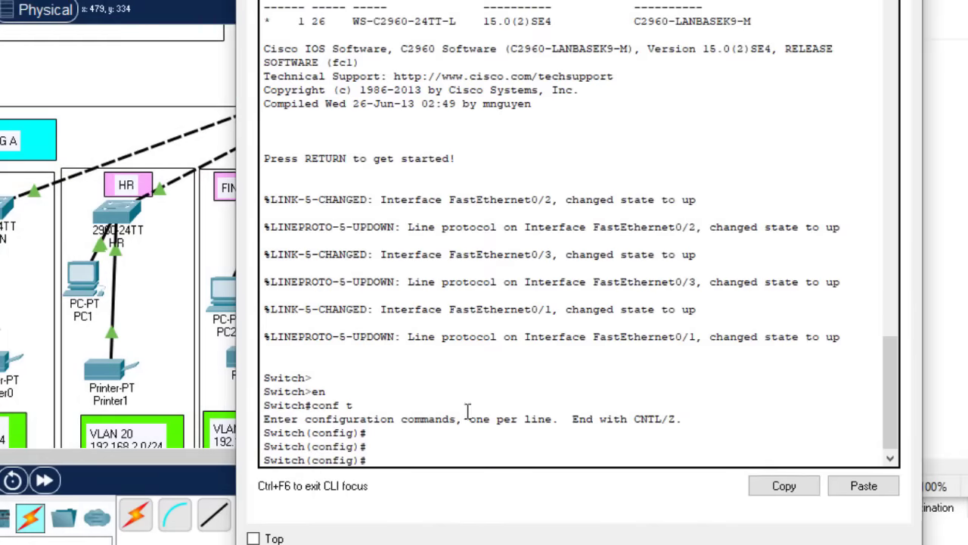
click(863, 486)
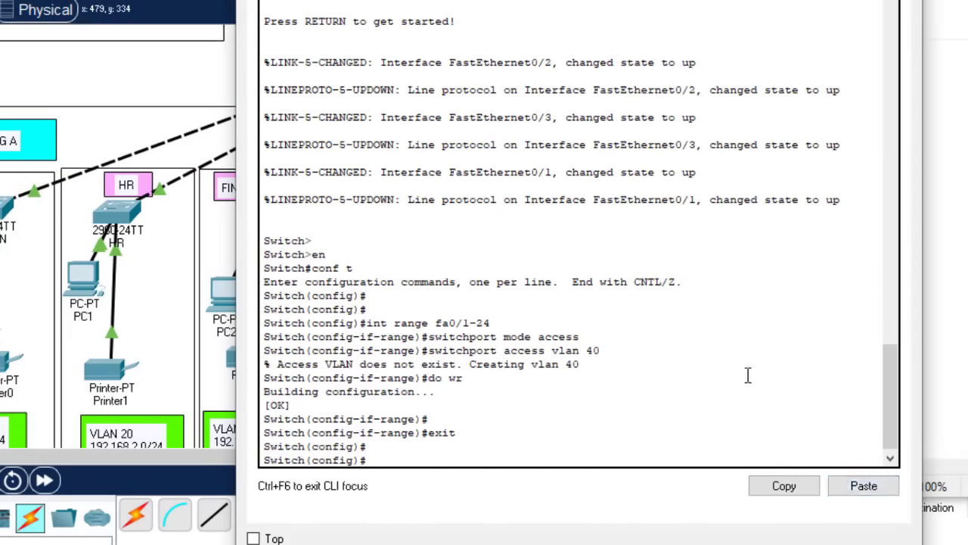
key(alt+F4)
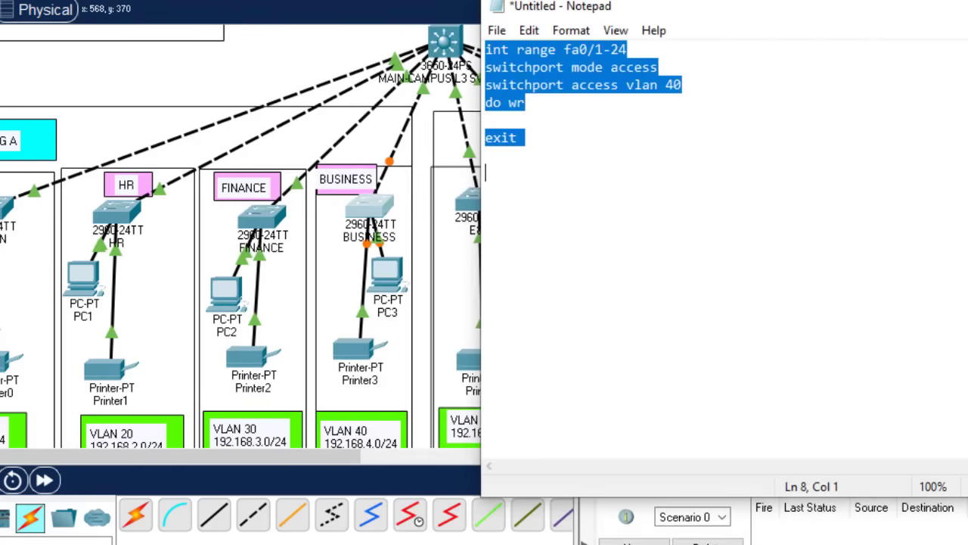
Open the E&C switch's command line and enter global configuration mode with en and conf t.
click(471, 238)
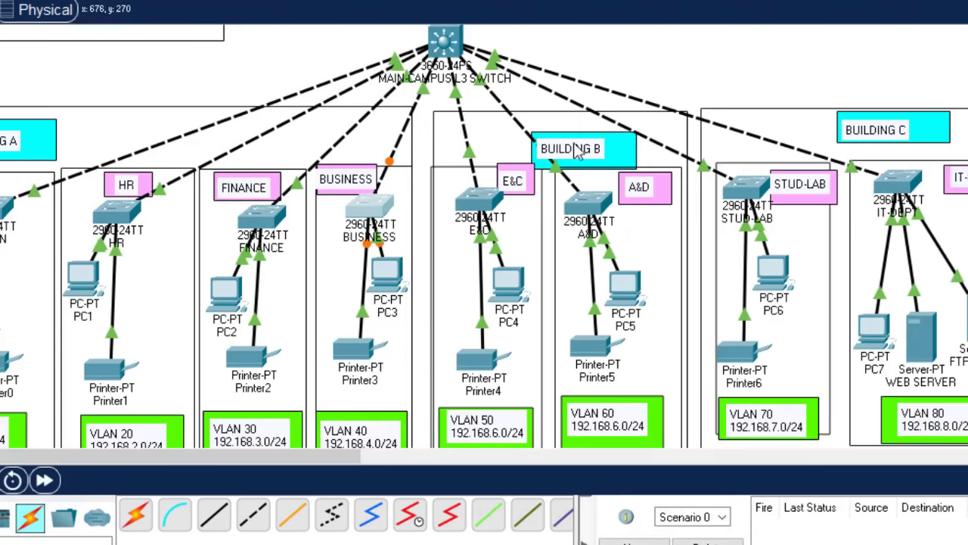
click(474, 206)
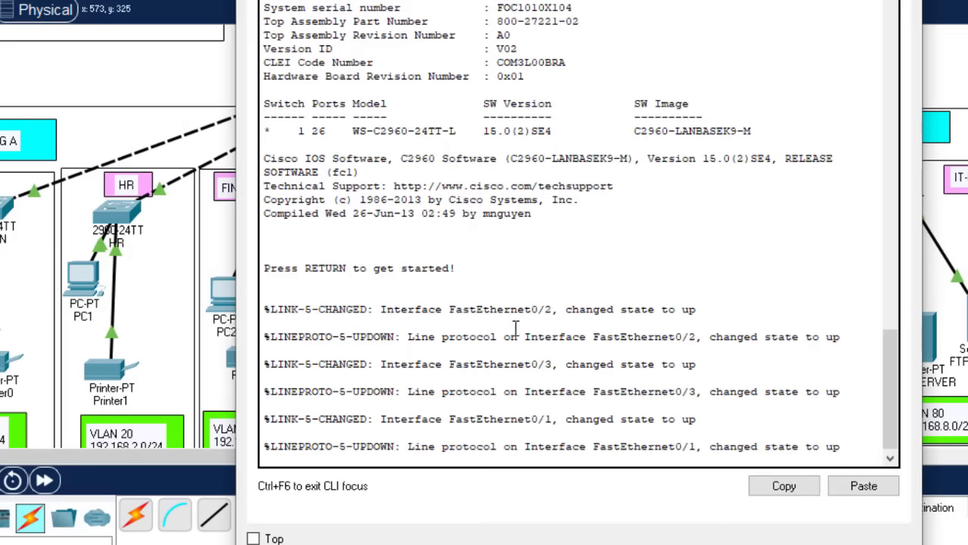
key(Return)
key(Return)
key(Return)
text(en)
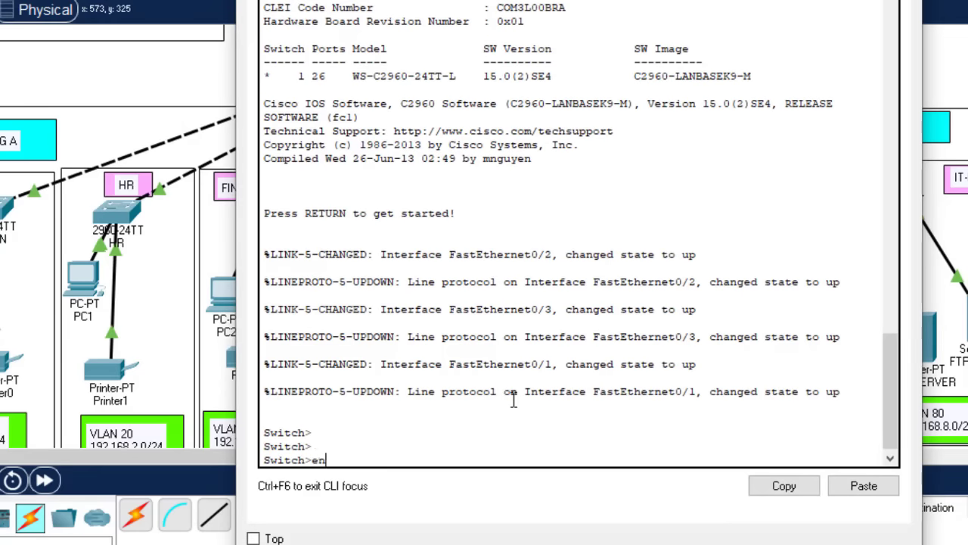
key(Return)
text(ch#conf t)
key(Return)
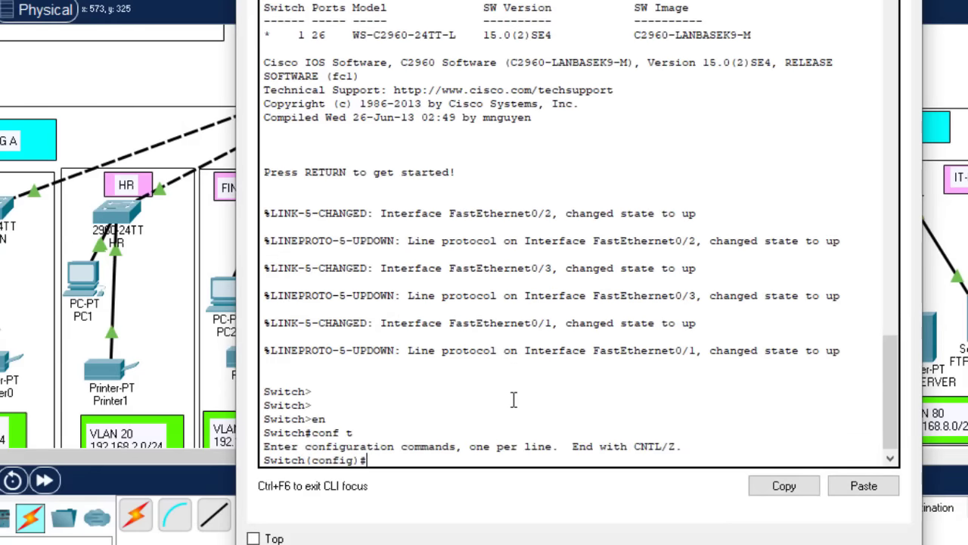
key(Return)
key(Return)
key(Return)
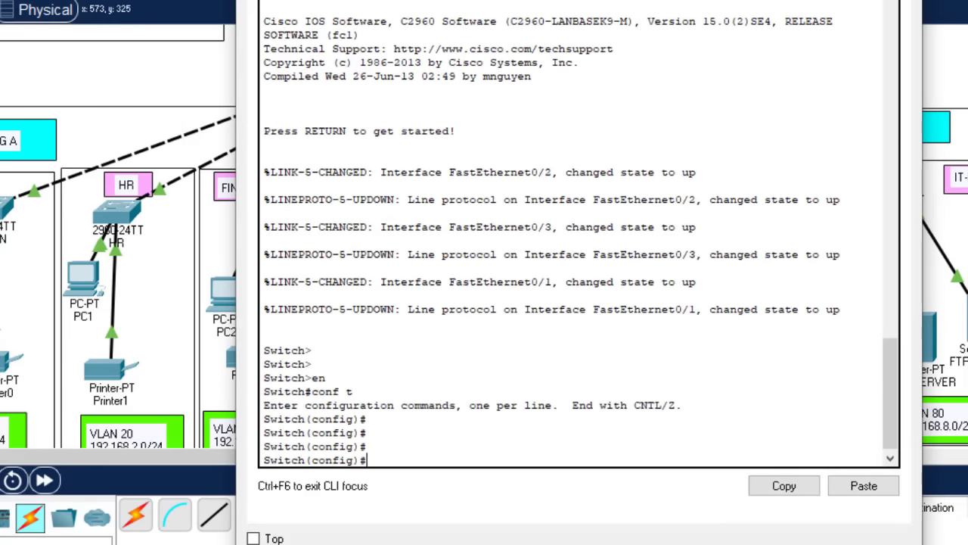
Switch to Notepad, change the access VLAN in the note to 50, copy all the lines and return to the E&C switch.
key(alt+Tab)
click(675, 87)
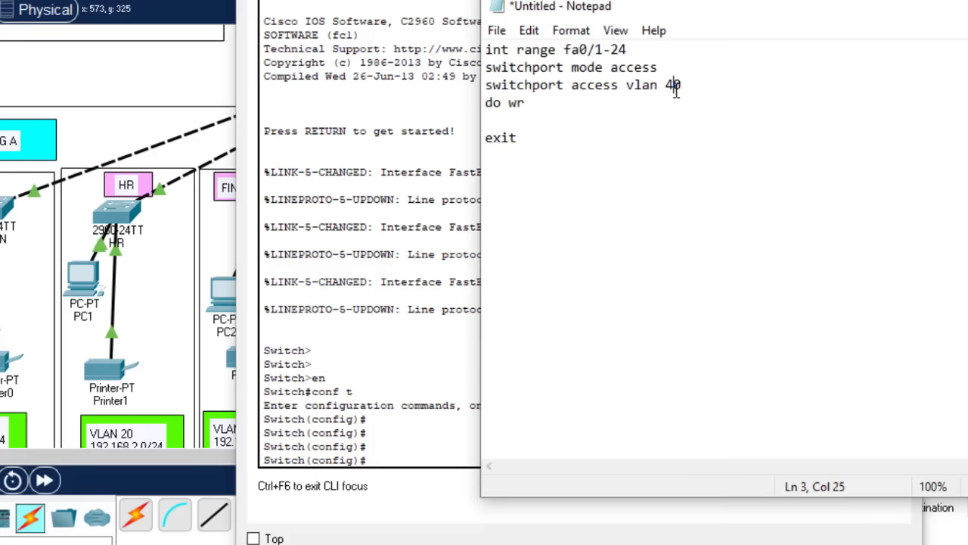
key(BackSpace)
text(5)
key(ctrl+a)
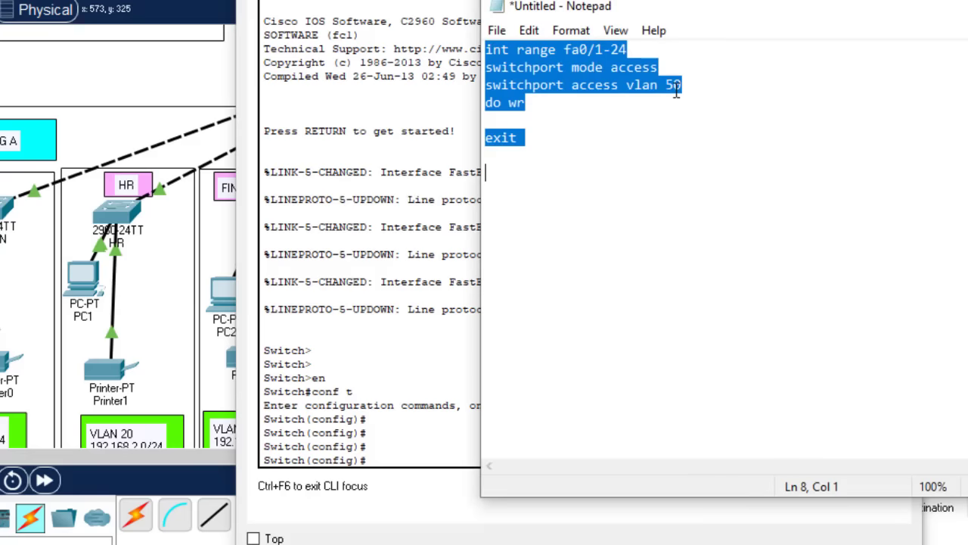
key(ctrl+c)
key(alt+Tab)
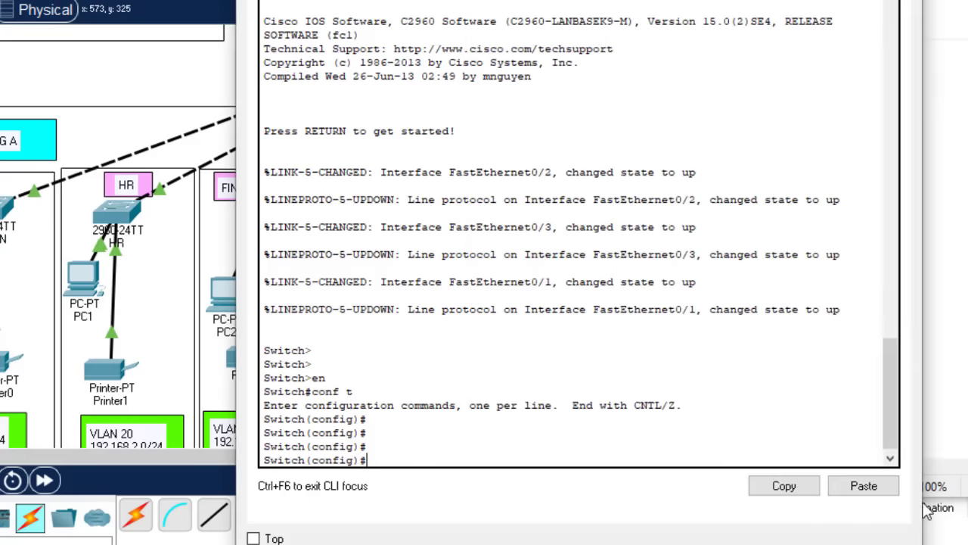
Paste the copied commands into the E&C switch to assign fa0/1-24 to VLAN 50, and change the Notepad lines' access VLAN to 60 and copy them.
click(863, 486)
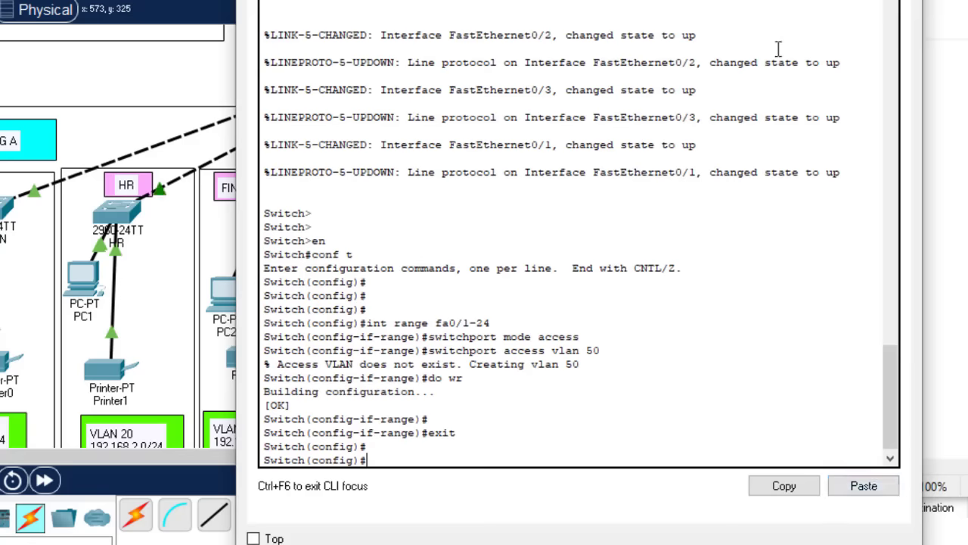
key(alt+Tab)
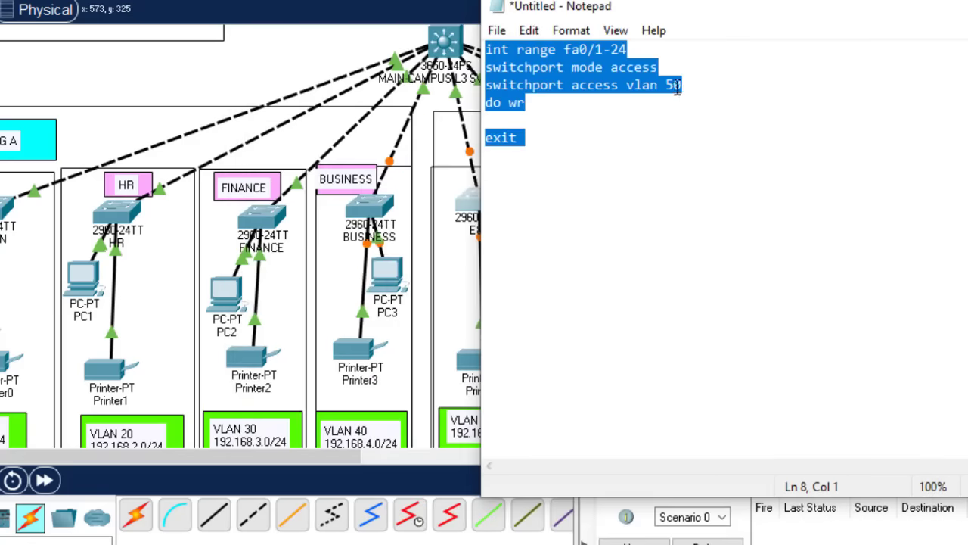
click(676, 85)
key(BackSpace)
text(6)
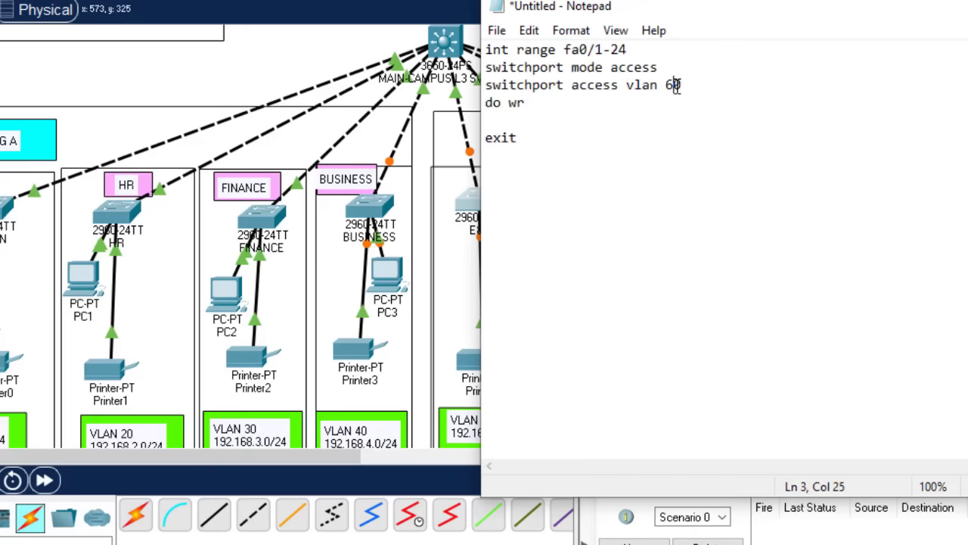
key(ctrl+a)
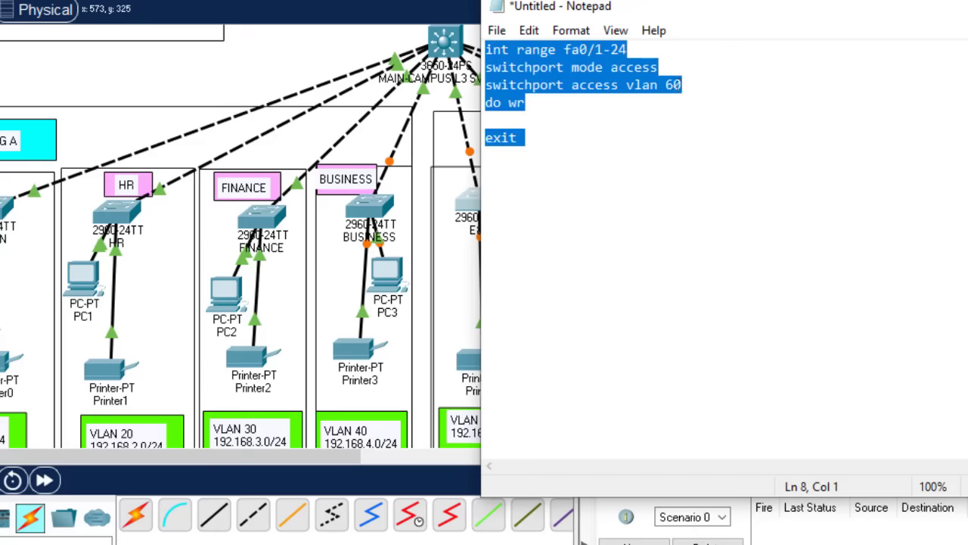
key(alt+Tab)
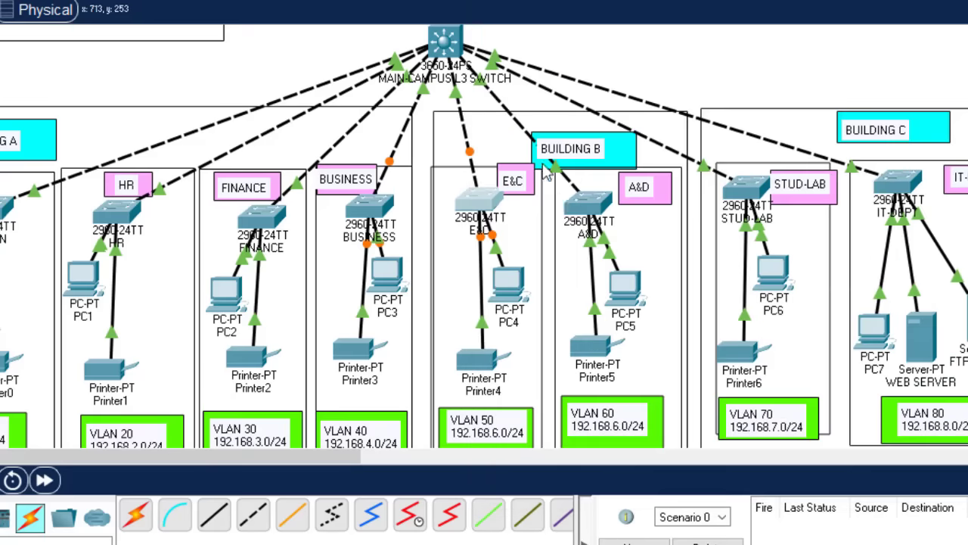
Open the A&D switch's command line, enter global configuration mode with en and conf t, and paste the commands assigning fa0/1-24 to access VLAN 60.
click(589, 206)
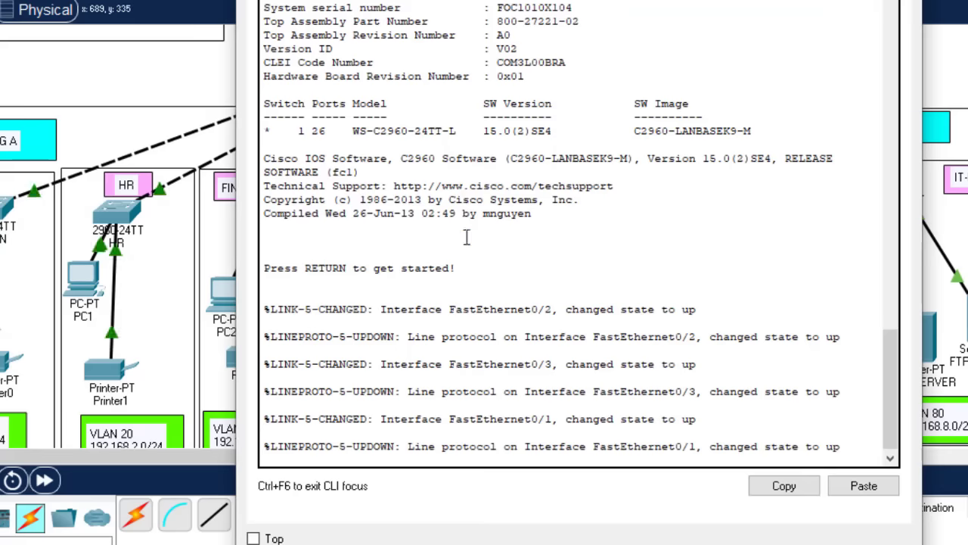
key(Return)
key(Return)
text(en)
key(Return)
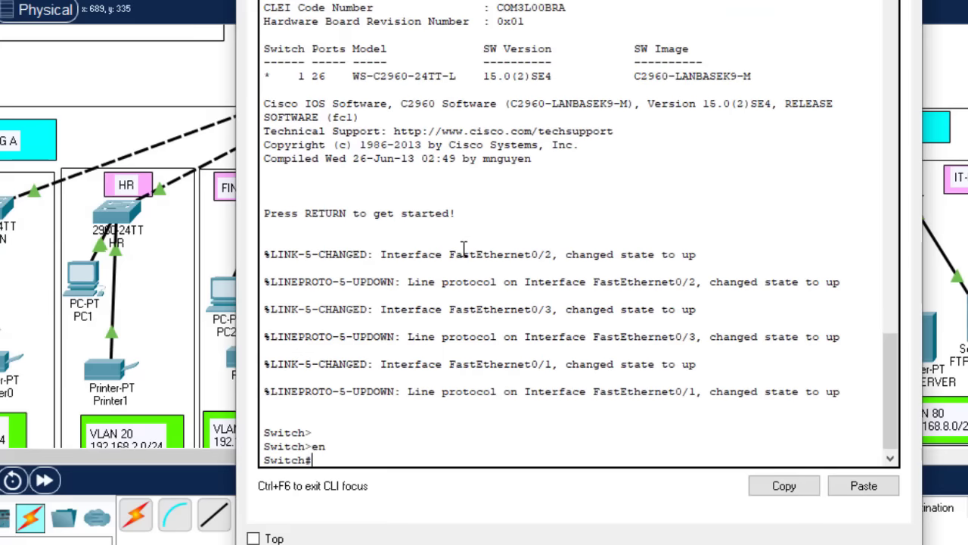
text(conf t)
key(Return)
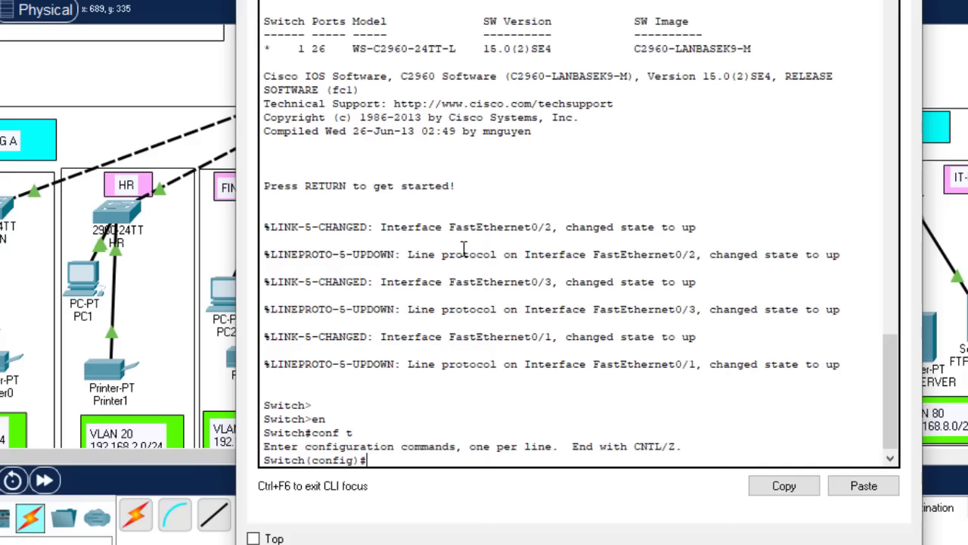
click(864, 485)
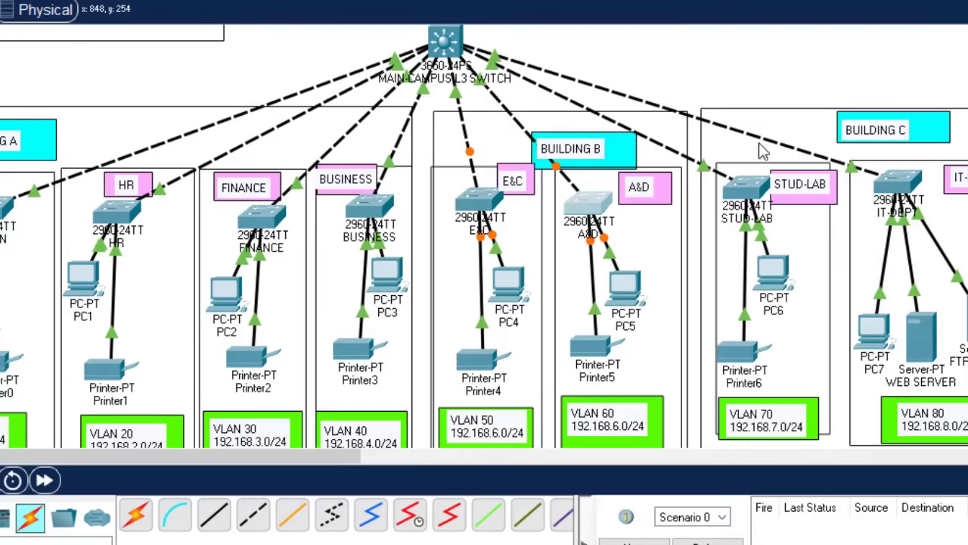
Open the STUD-LAB switch, change the access VLAN in the Notepad lines to 70, copy them all and return to the switch's command line.
click(586, 203)
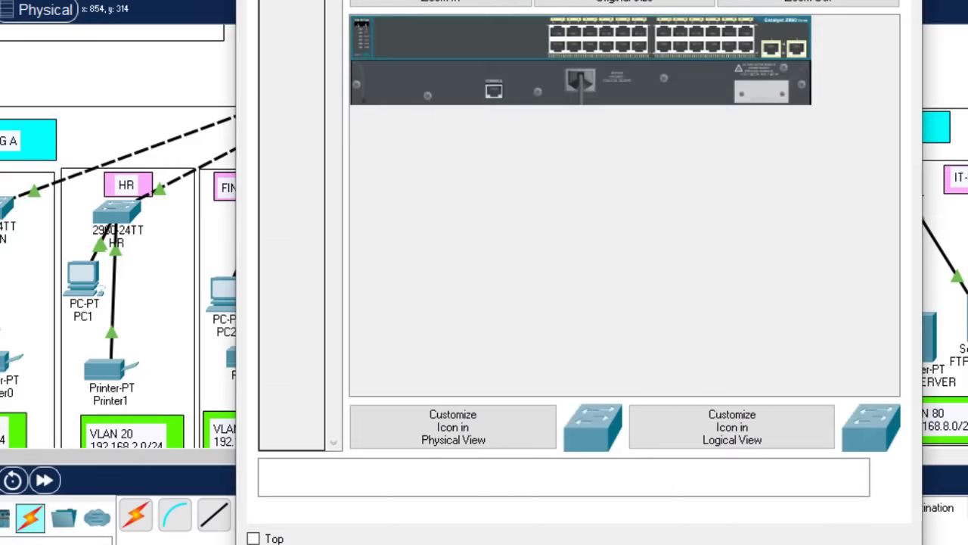
key(alt+Tab)
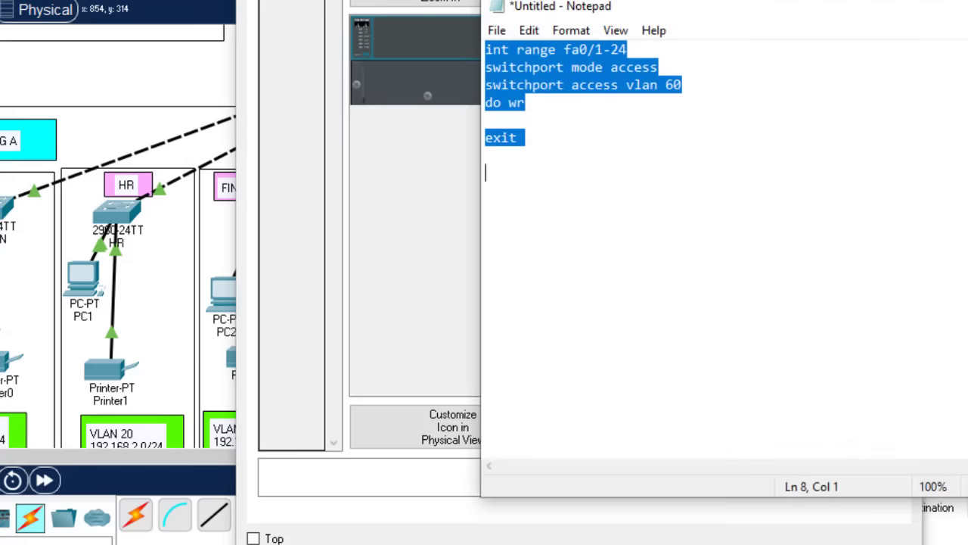
click(674, 85)
key(BackSpace)
text(7)
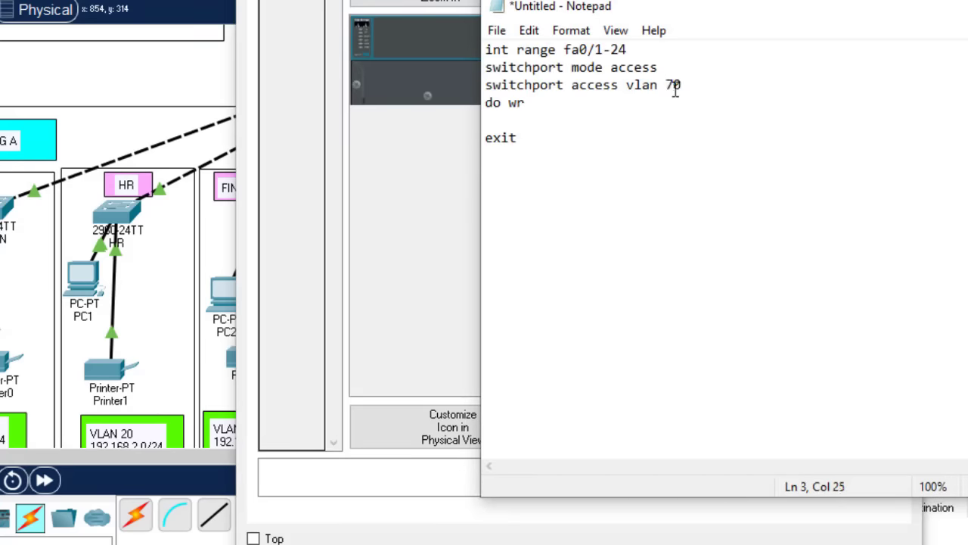
key(ctrl+a)
key(ctrl+c)
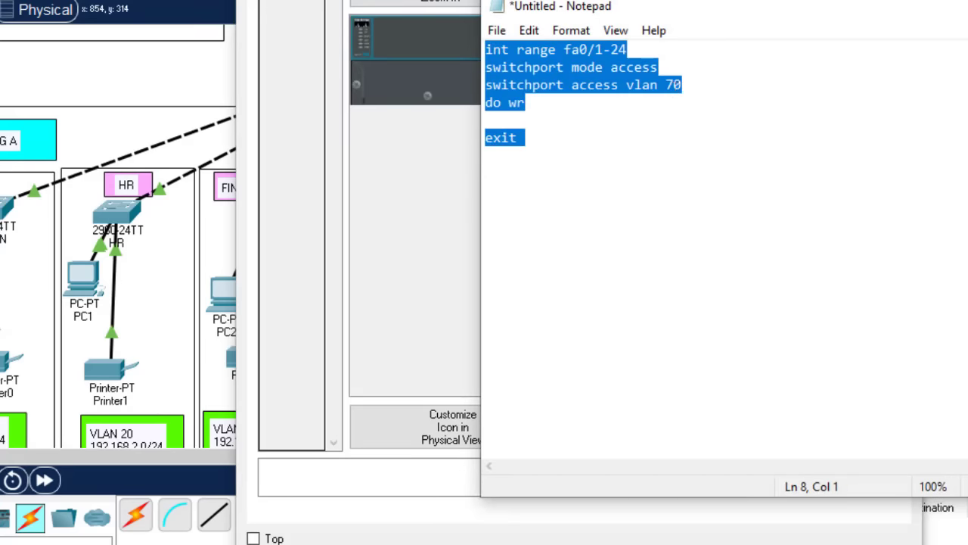
key(alt+Tab)
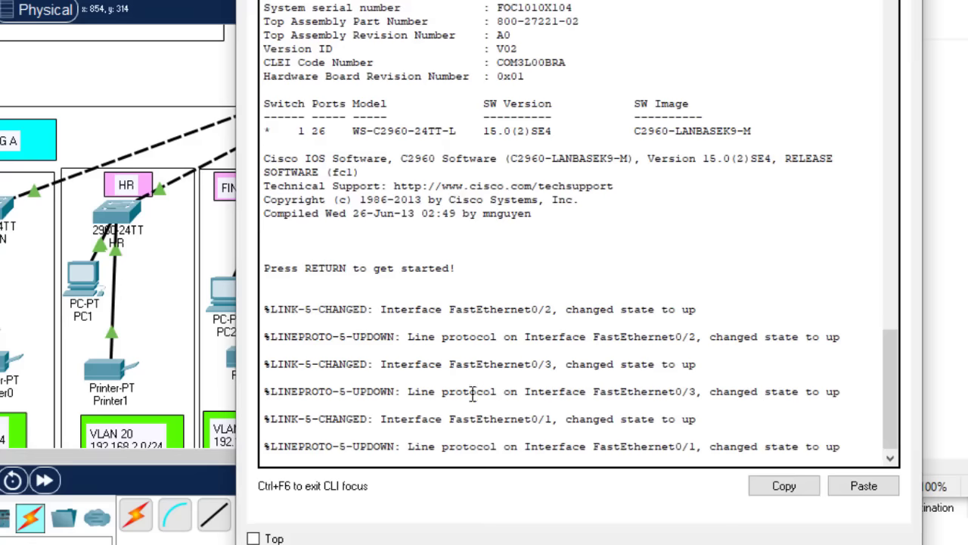
Enter global configuration mode on the STUD-LAB switch with en and conf t, and paste the commands assigning fa0/1-24 to access VLAN 70.
key(Return)
key(Return)
text(en)
key(Return)
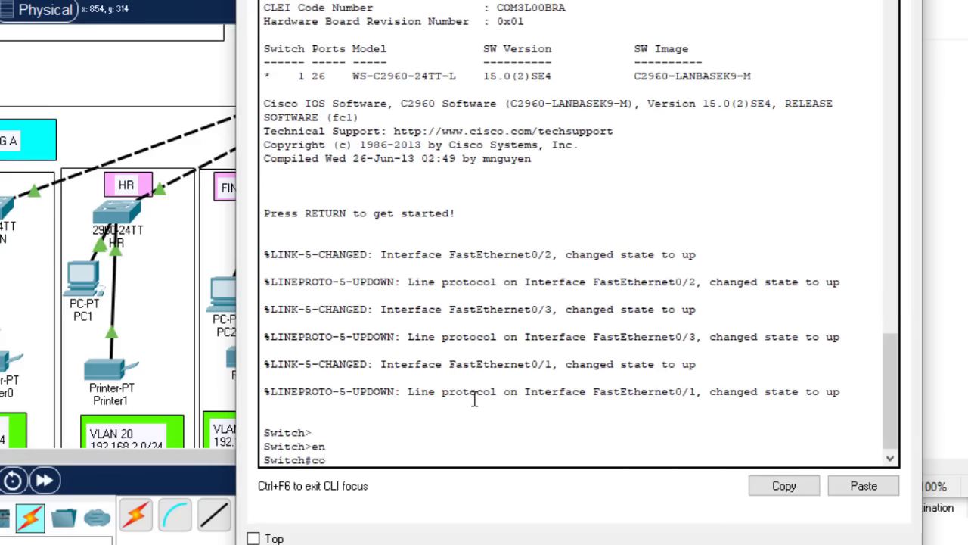
key(Return)
key(Return)
key(Return)
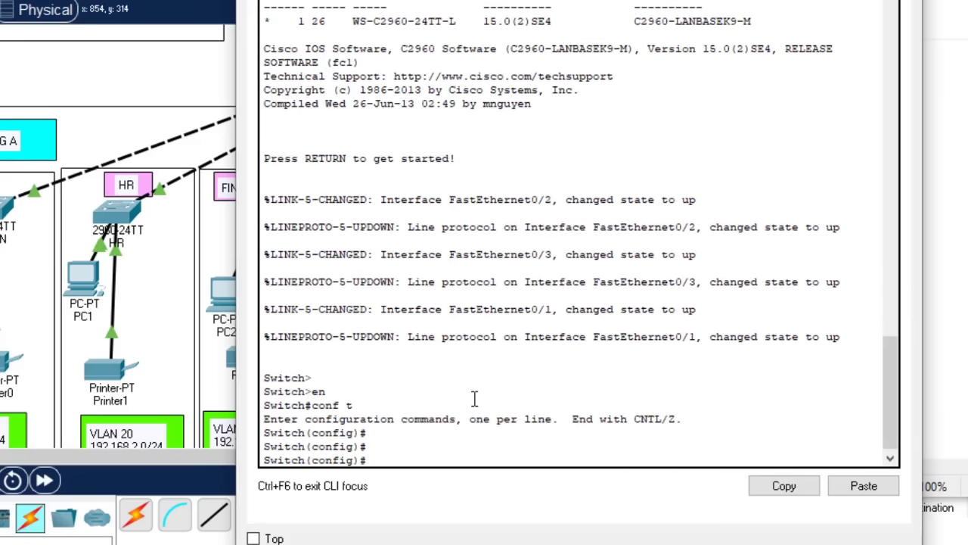
click(864, 486)
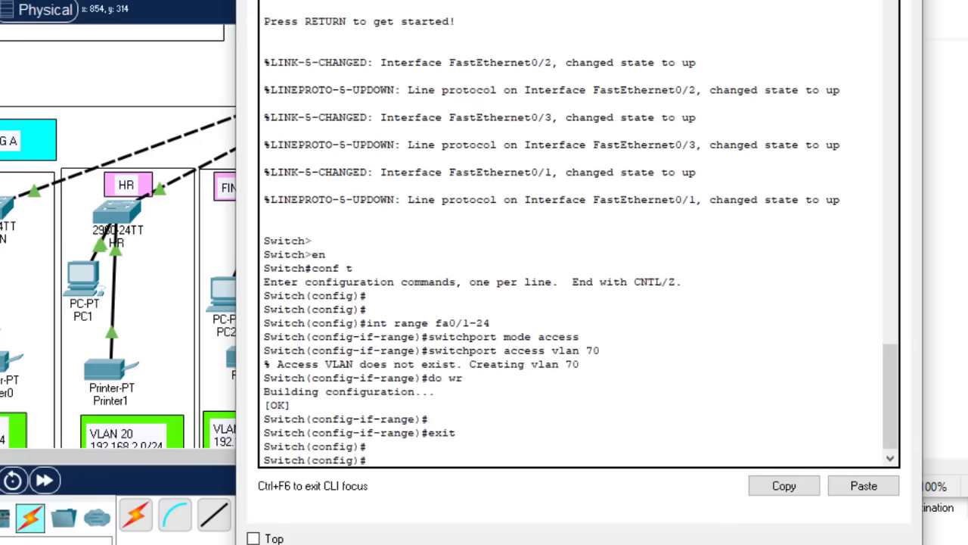
Switch to Notepad, change the access VLAN in the note to 80, copy all the lines and return to Packet Tracer.
key(alt+Tab)
click(675, 85)
key(BackSpace)
text(80)
key(ctrl+a)
key(ctrl+c)
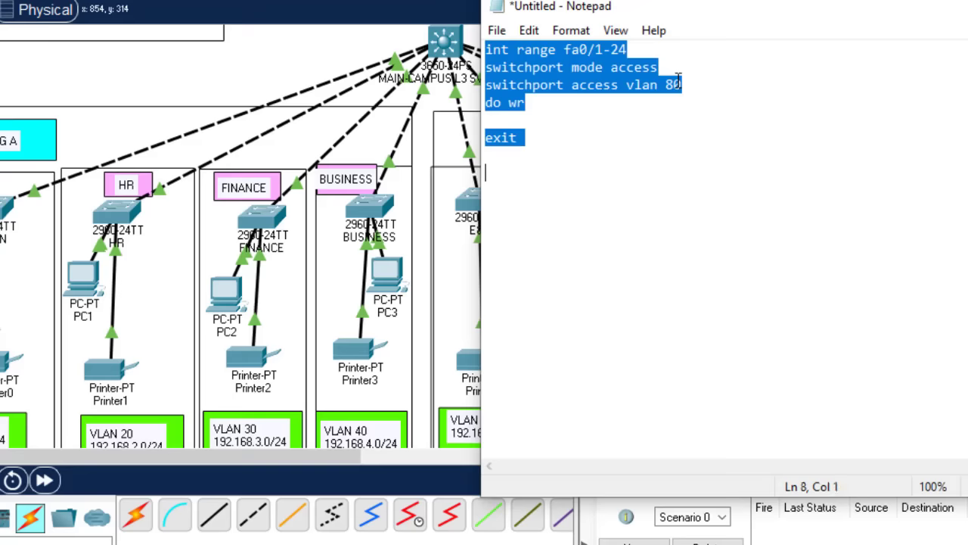
key(alt+Tab)
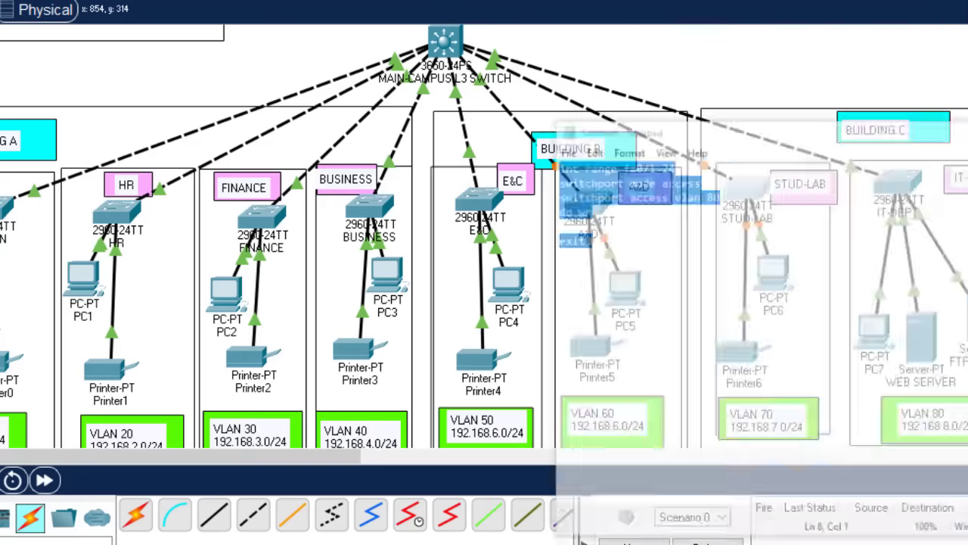
In the IT-DEPT switch's command line, enter en and conf t, paste the commands assigning fa0/1-24 to access VLAN 80, and close its window.
click(898, 187)
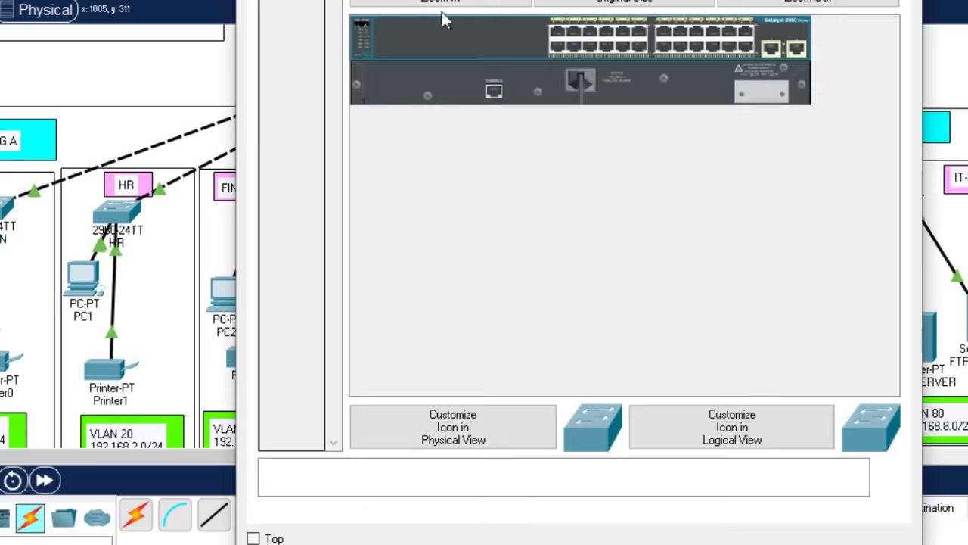
click(364, 0)
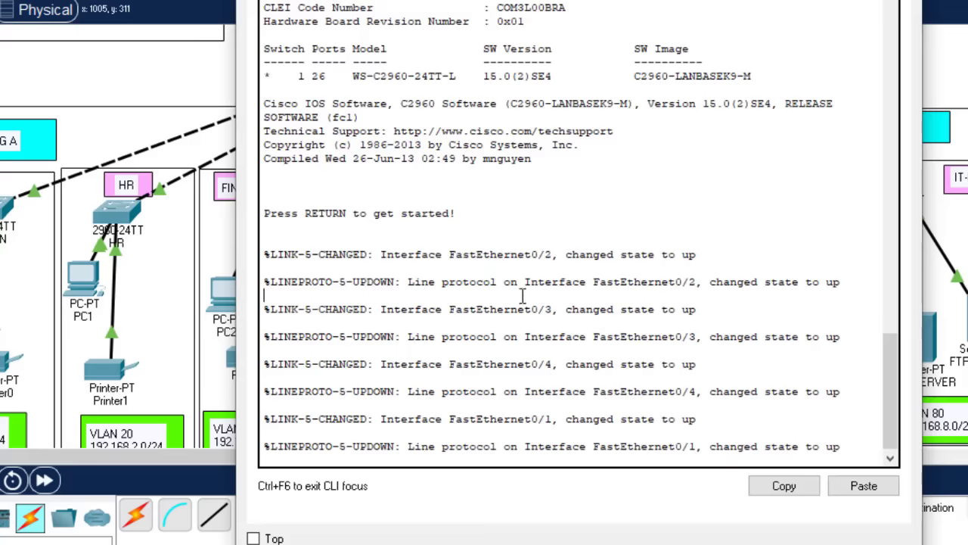
key(Return)
key(Return)
text(en)
key(Return)
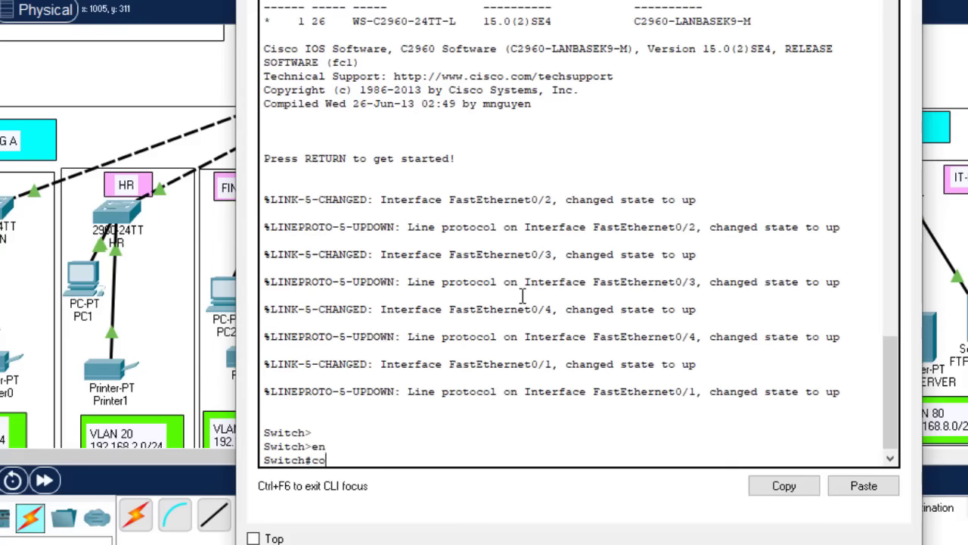
text(conf t)
key(Return)
key(Return)
key(Return)
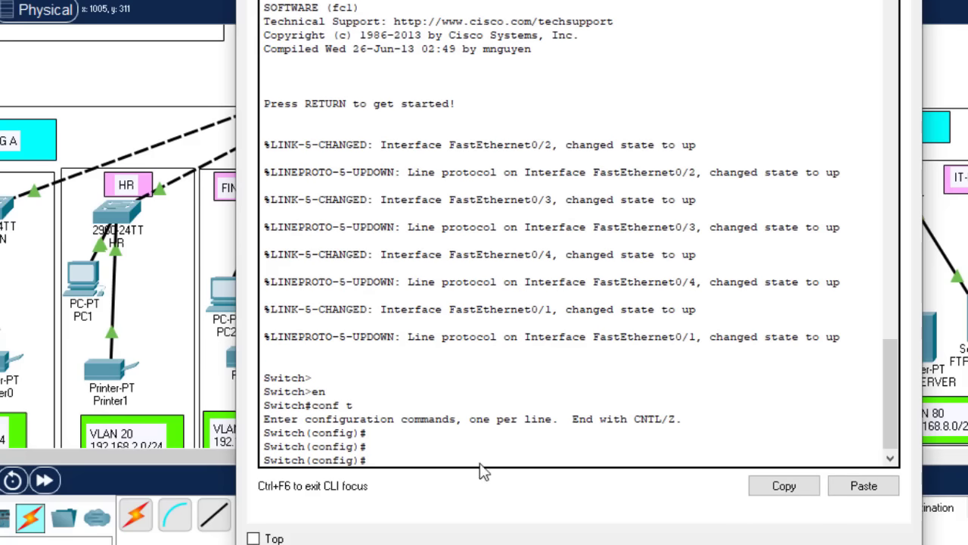
click(863, 486)
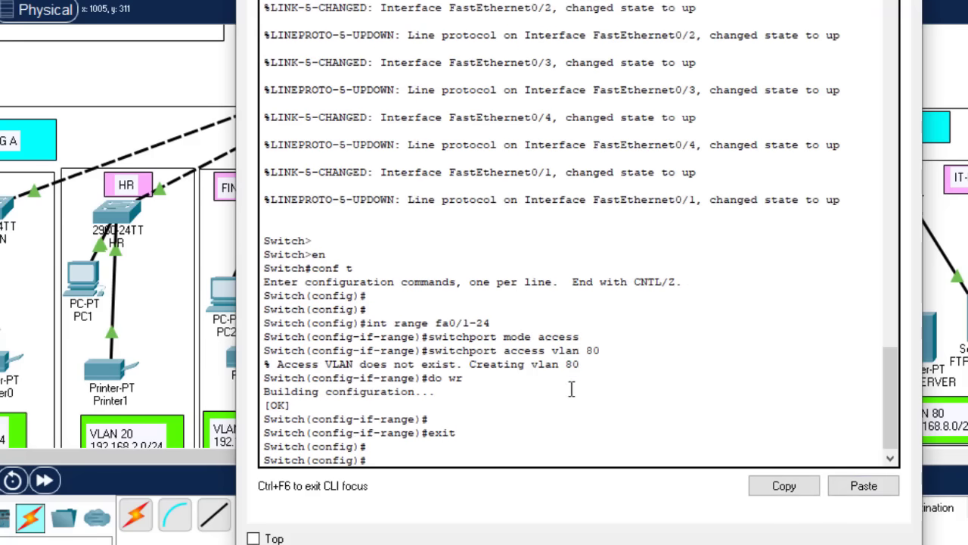
key(alt+F4)
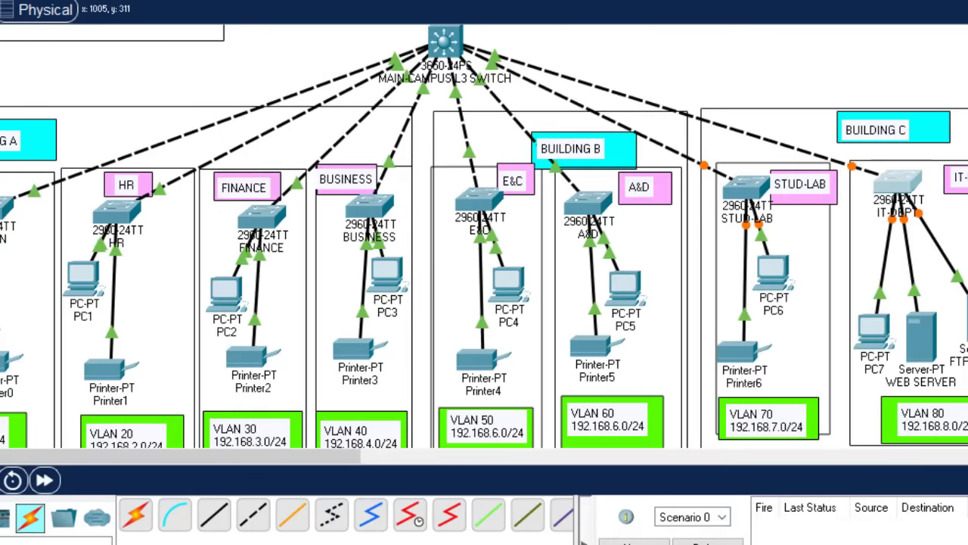
Examine the port list of the main campus L3 switch and the port labels on its link to the ADMIN switch.
scroll(382, 123, up, 3)
scroll(382, 124, down, 2)
scroll(383, 123, up, 1)
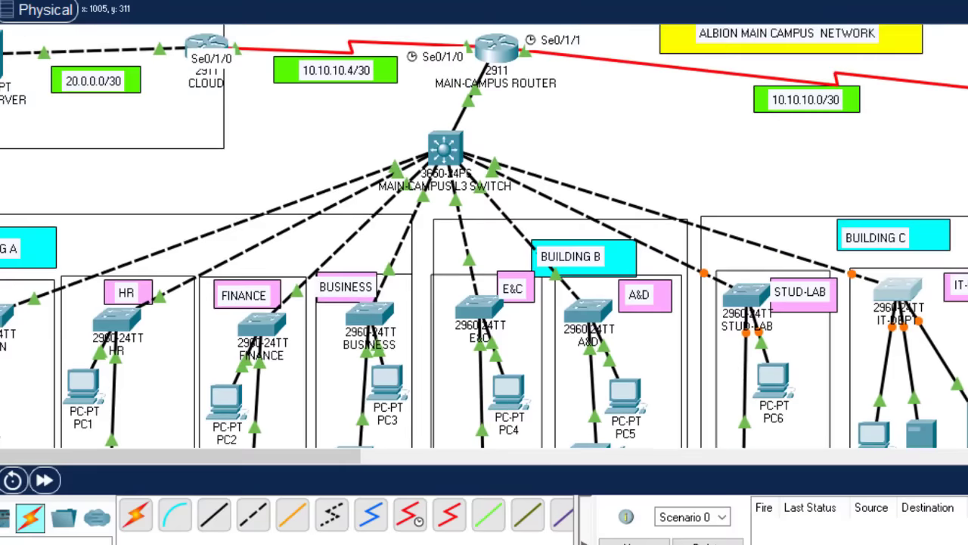
scroll(382, 124, down, 1)
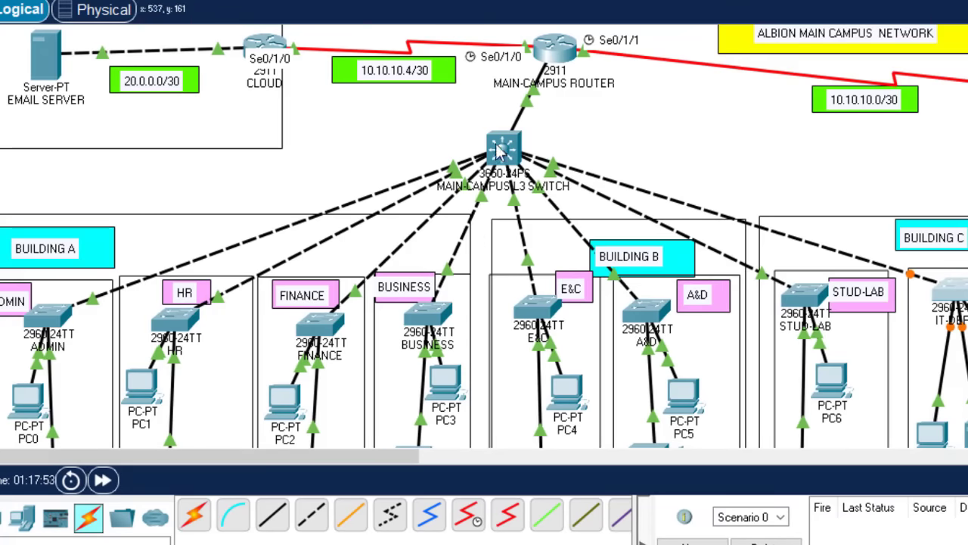
mouse_move(505, 146)
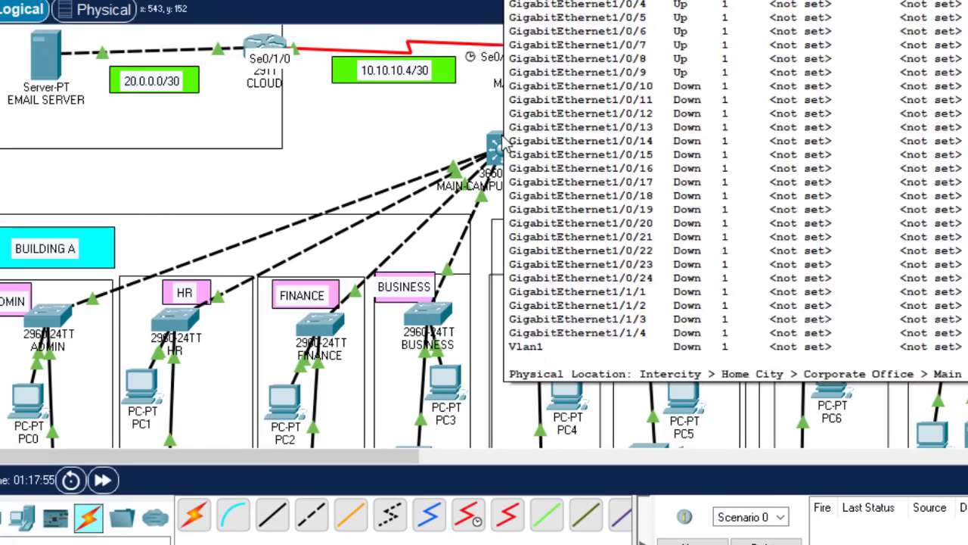
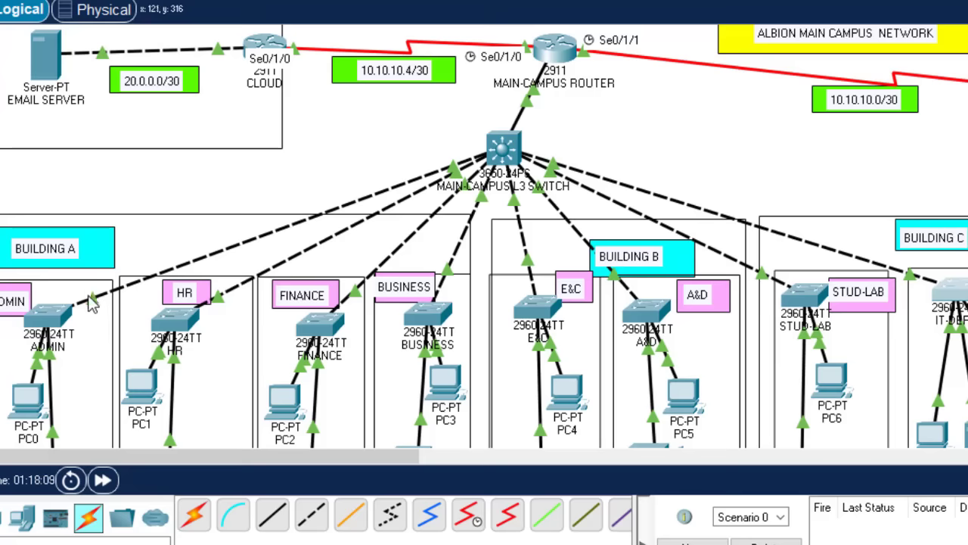
mouse_move(101, 310)
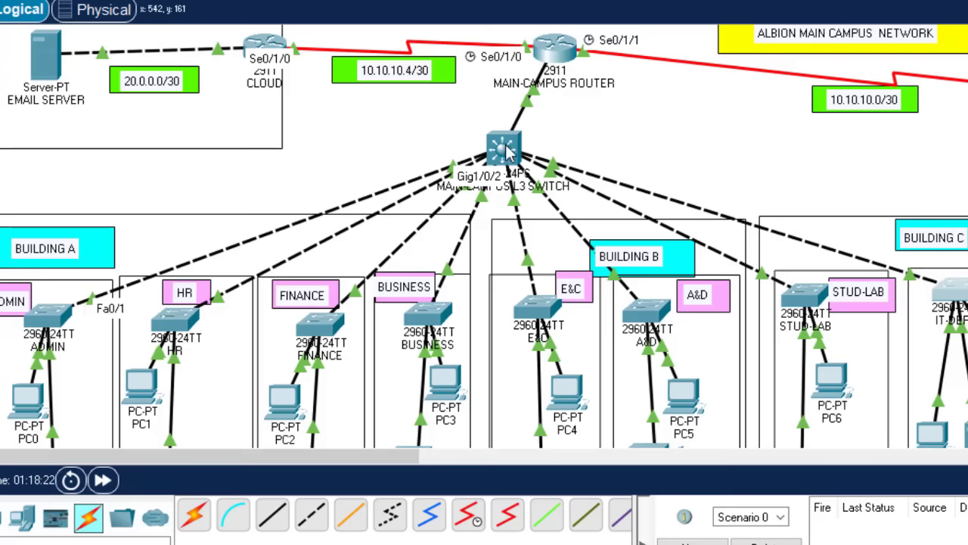
Open the main campus L3 switch's command line and decline the initial configuration dialog with n.
mouse_move(506, 153)
click(507, 149)
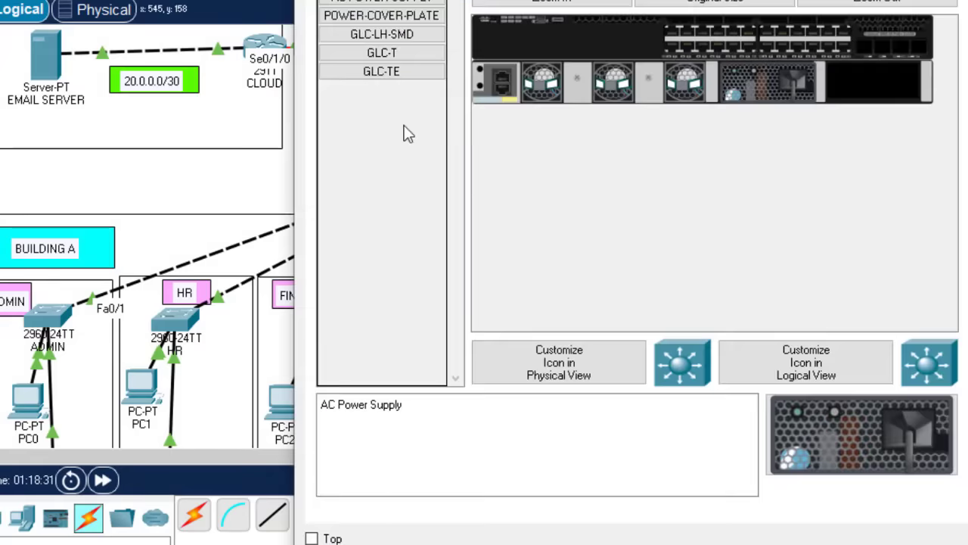
click(420, 0)
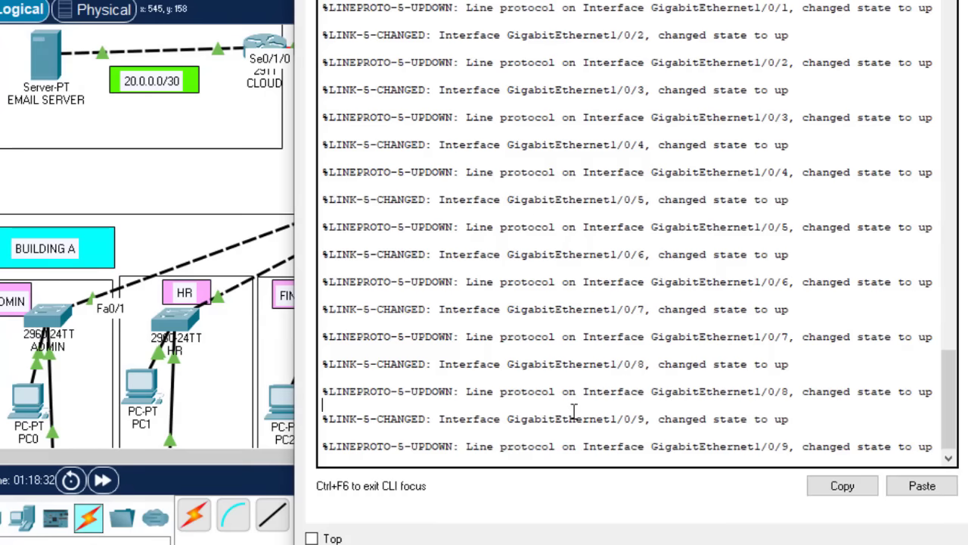
key(Return)
key(Return)
key(Return)
key(Return)
key(Return)
key(Return)
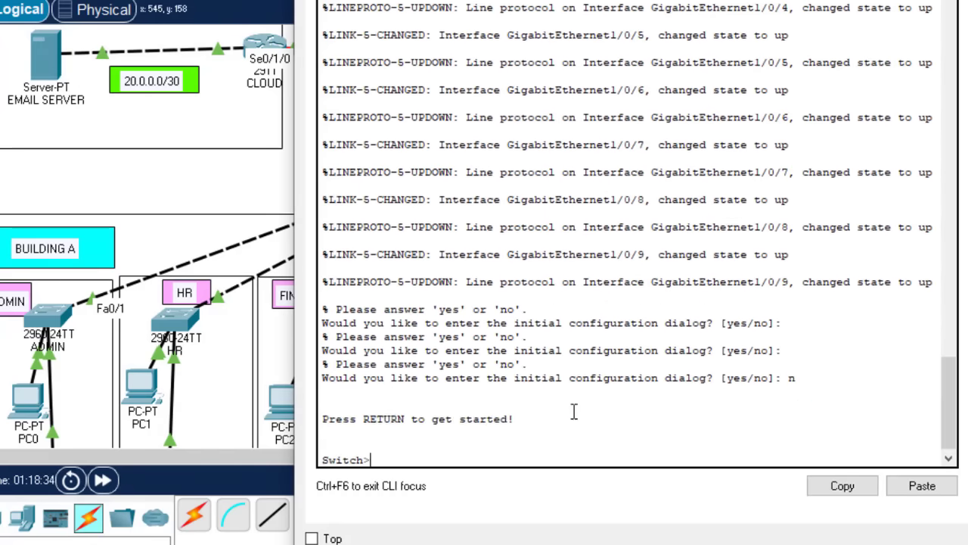
Enter global configuration mode on the main campus L3 switch with en and conf t.
text(en)
key(Return)
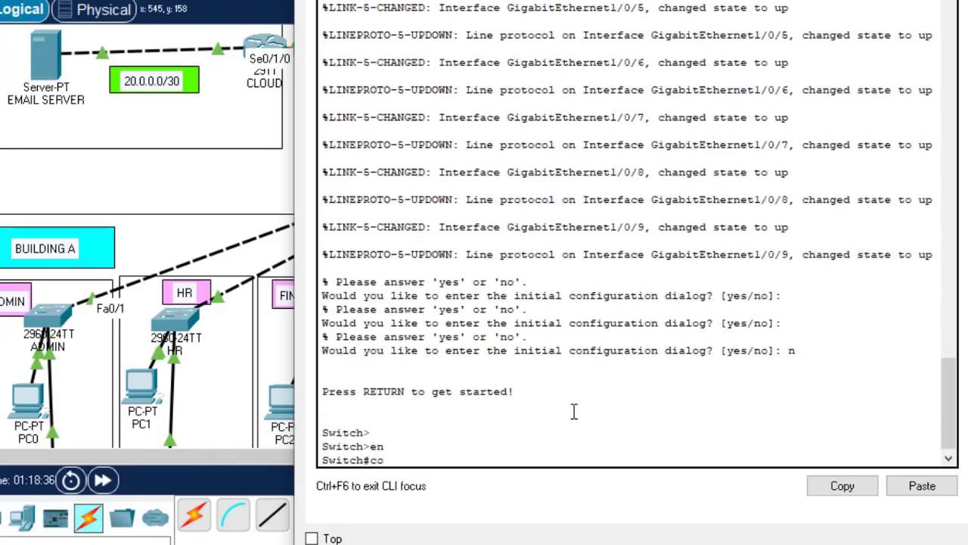
text(conf t)
key(Return)
key(Return)
key(Return)
key(Return)
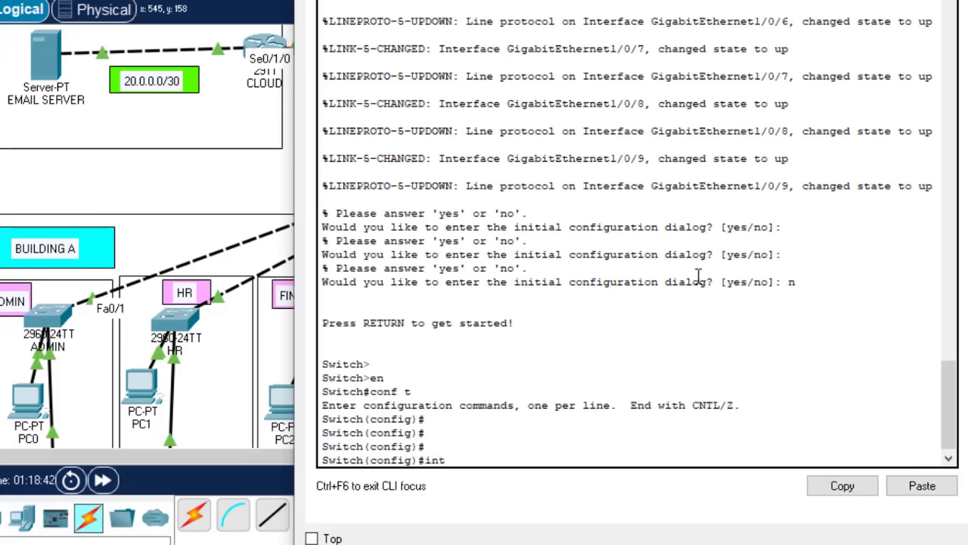
Check the L3 switch's port on the ADMIN link and enter interface configuration for gig1/0/2.
key(alt+Tab)
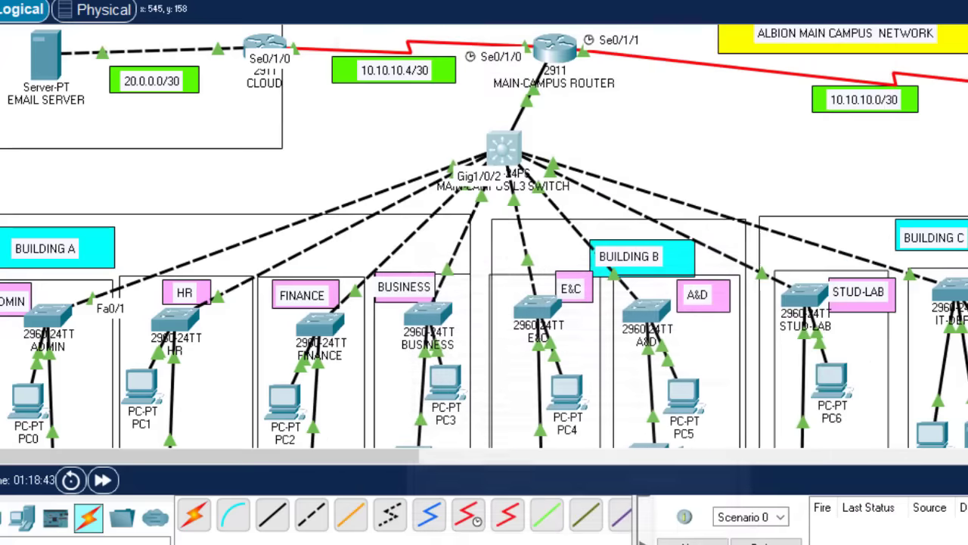
click(507, 149)
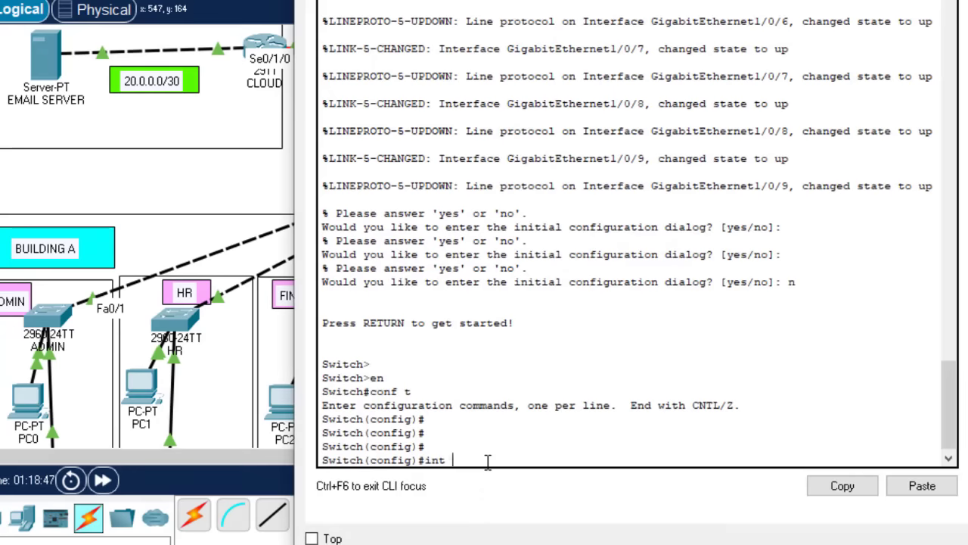
text(gig1/02)
key(Return)
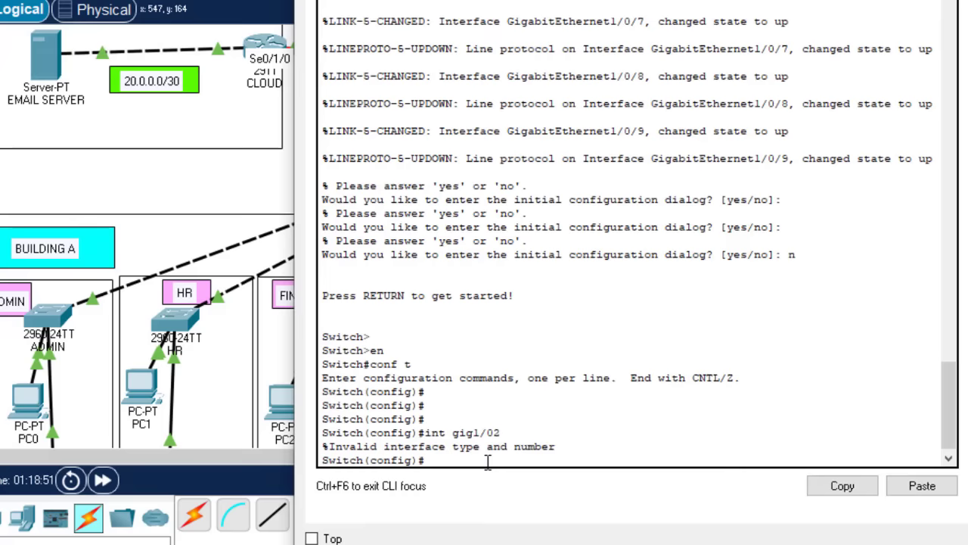
key(Up)
text(/)
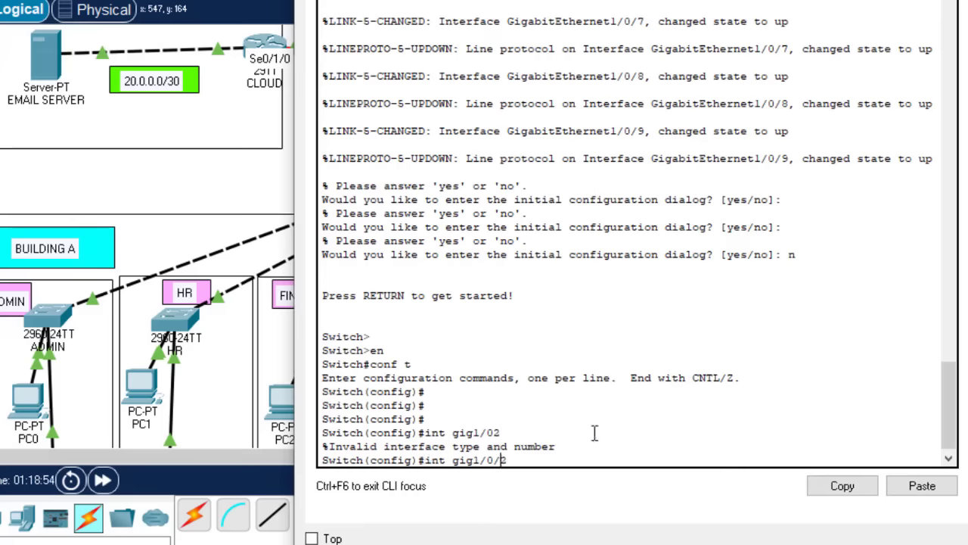
key(Return)
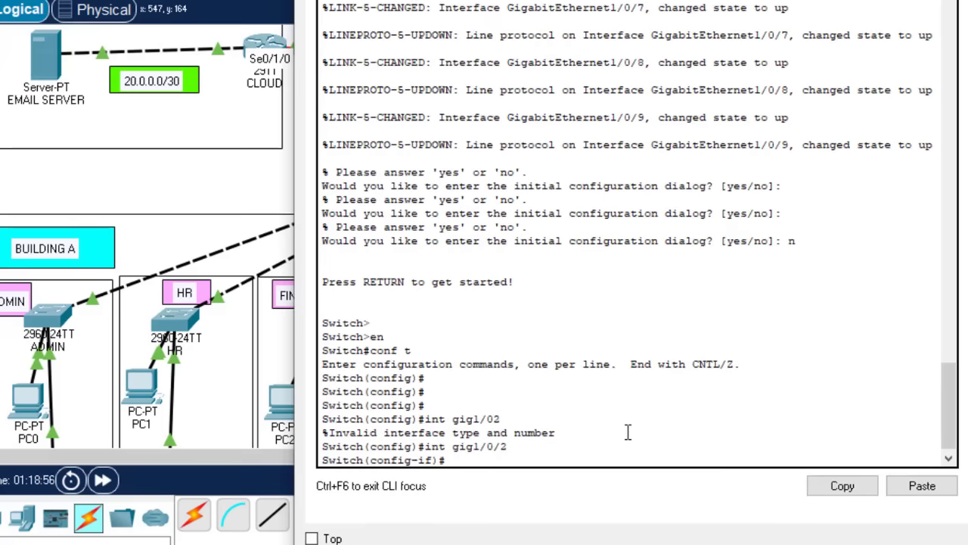
Set interface gig1/0/2 of the L3 switch to switchport mode access.
text(swit)
key(Tab)
text(m)
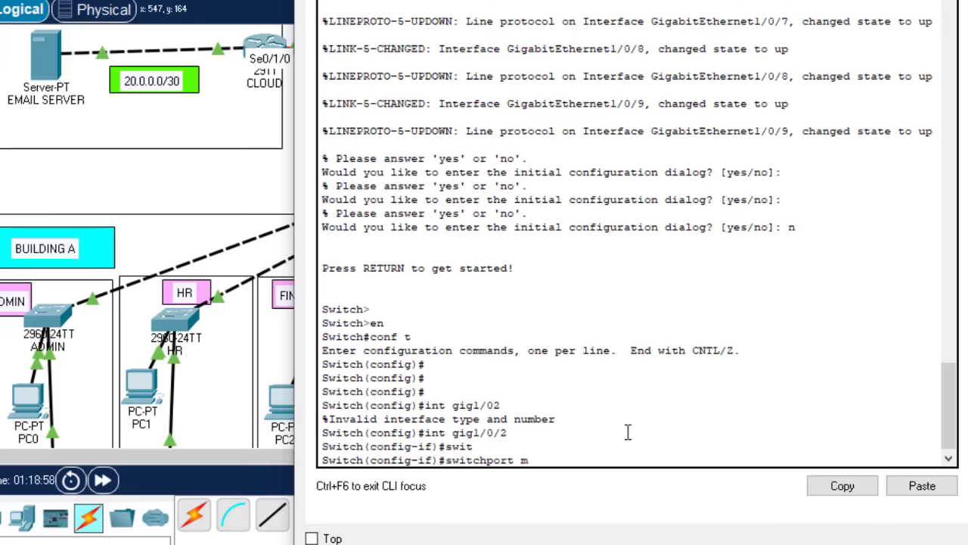
key(Tab)
text(ac)
key(Tab)
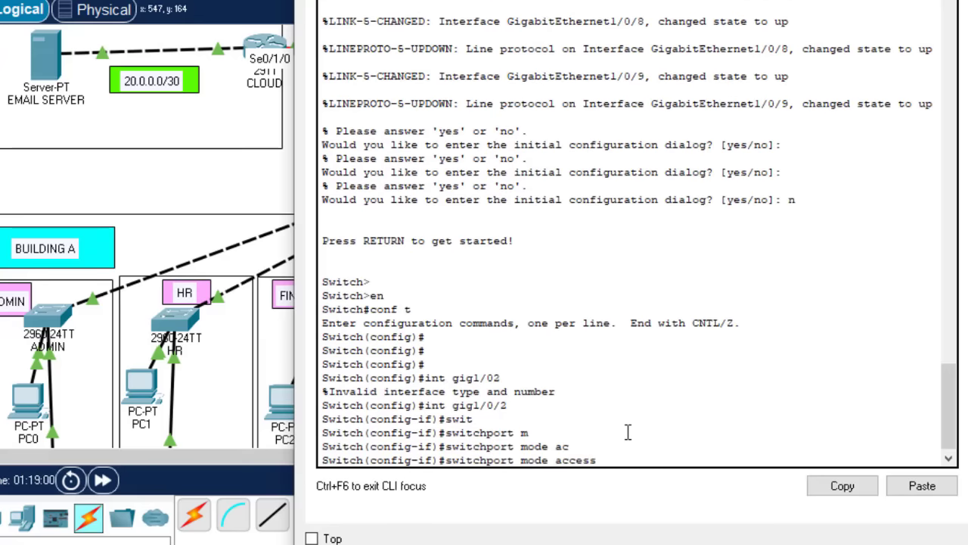
key(Return)
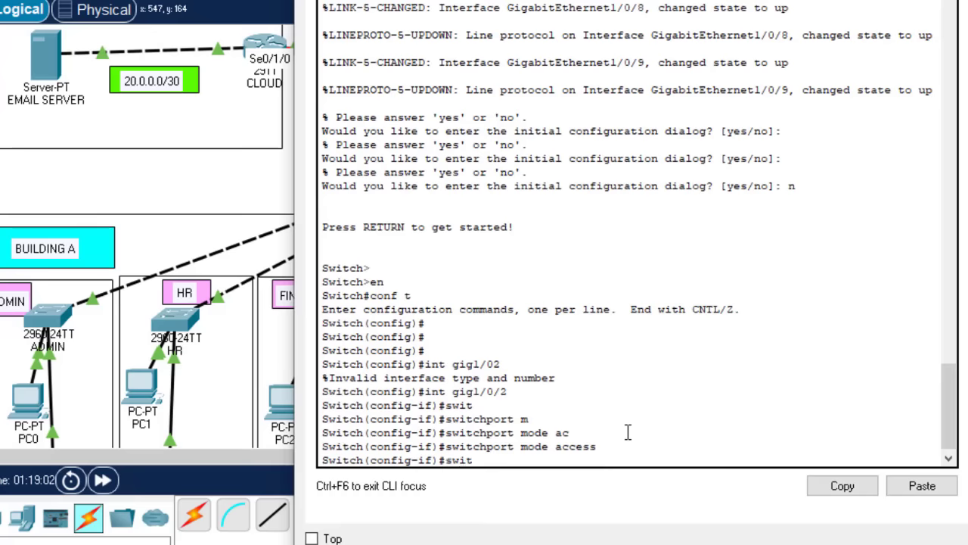
Assign interface gig1/0/2 to access VLAN 10 and exit to global configuration mode with ex.
text(swit)
key(Tab)
text(acc)
key(Tab)
text(v)
key(Tab)
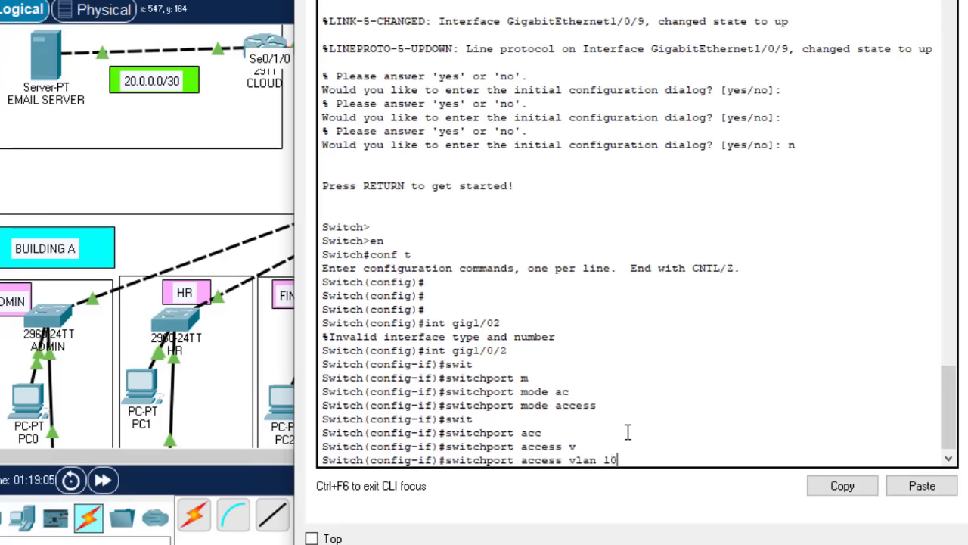
key(Return)
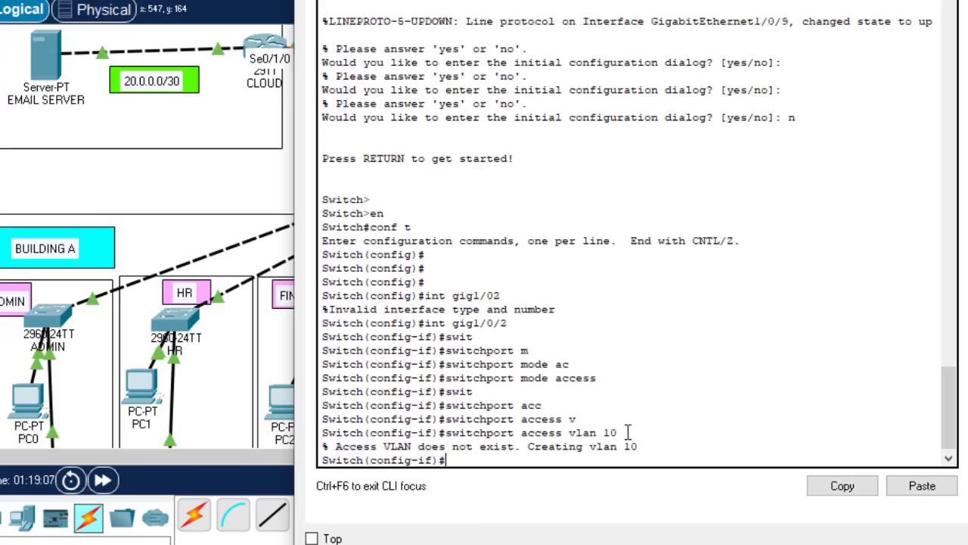
key(Return)
text(ex)
key(Return)
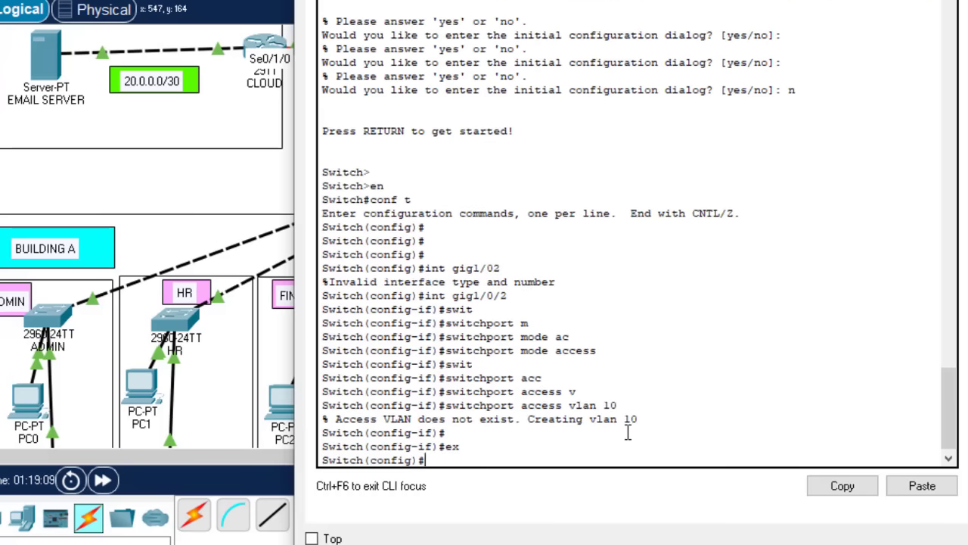
Check the port and VLAN labels for the HR switch and enter interface configuration for gig1/0/3 on the L3 switch.
key(alt+F4)
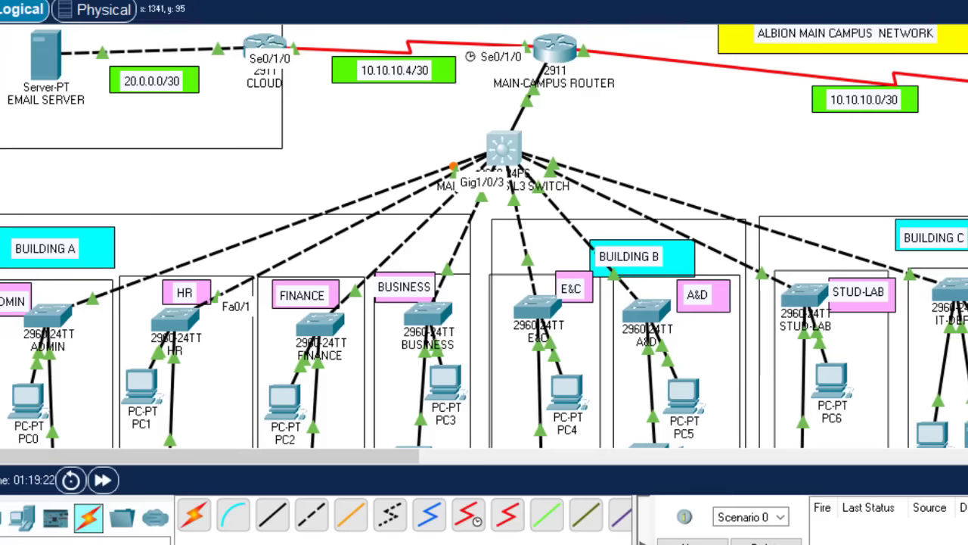
scroll(514, 87, down, 4)
scroll(514, 87, up, 2)
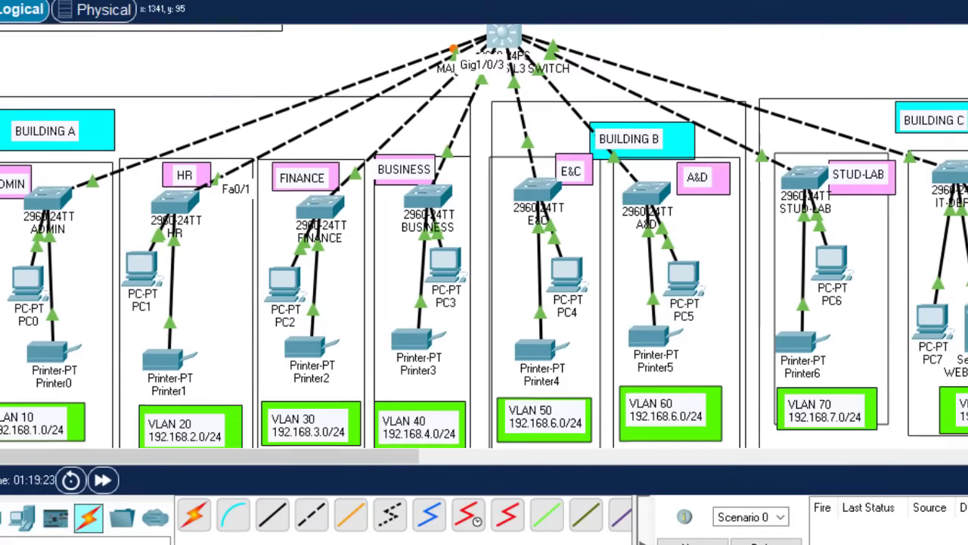
click(514, 87)
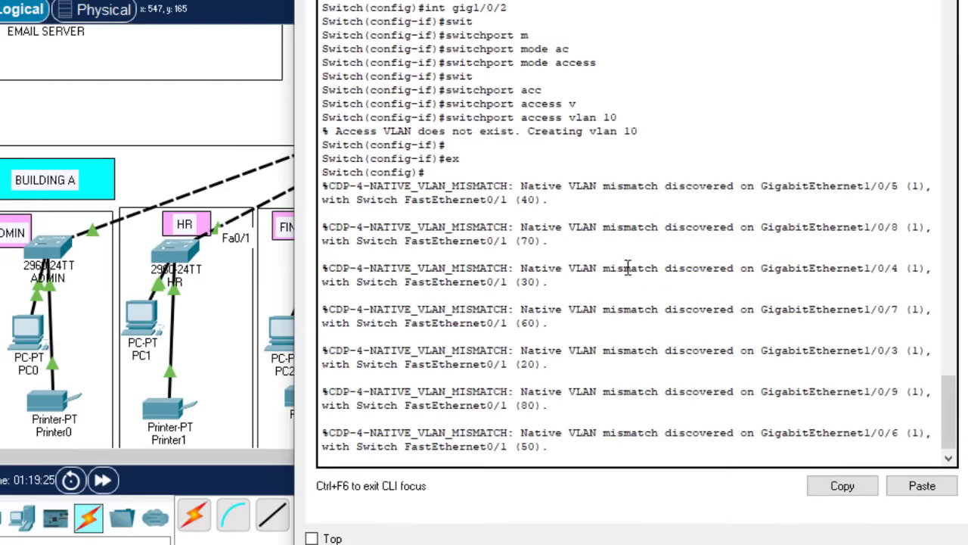
key(Return)
key(Return)
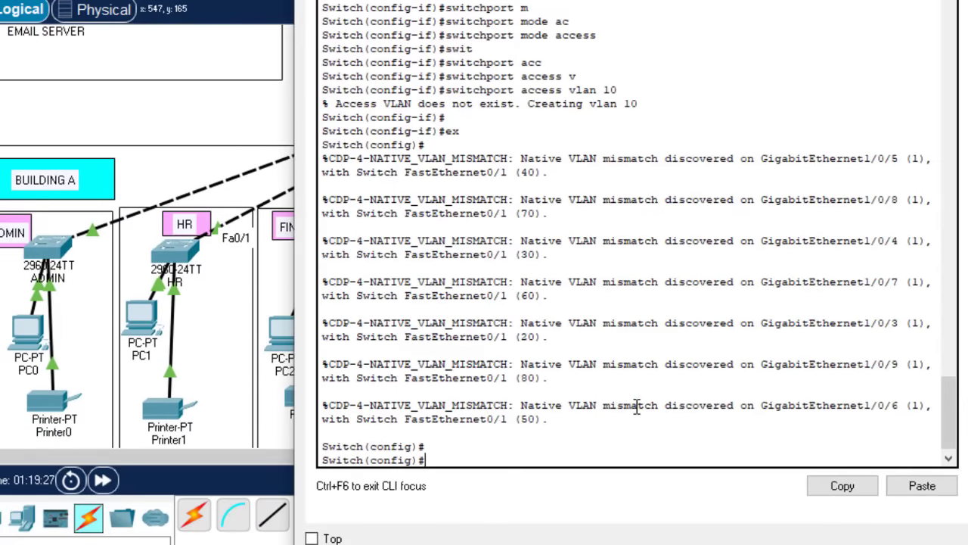
key(Up)
key(Up)
key(Up)
key(Up)
key(Up)
key(Up)
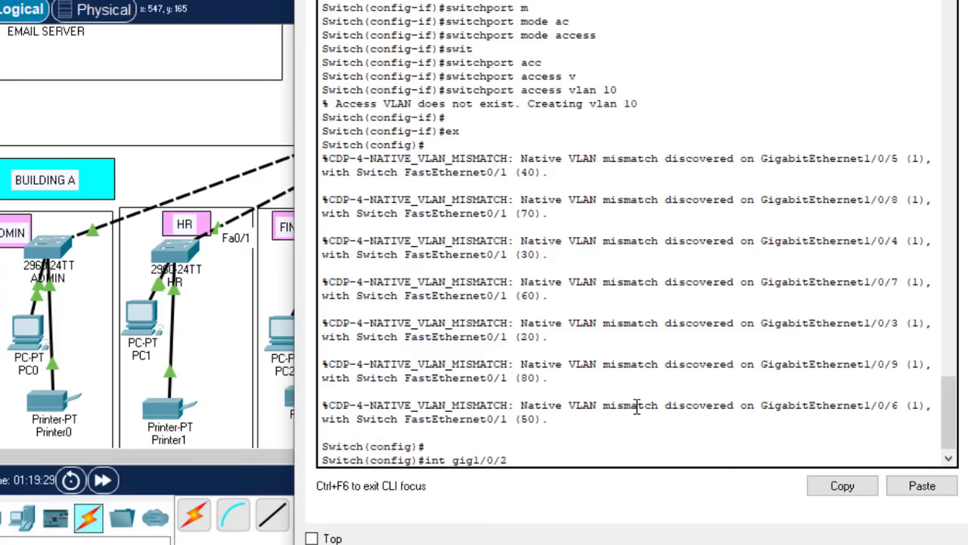
key(Return)
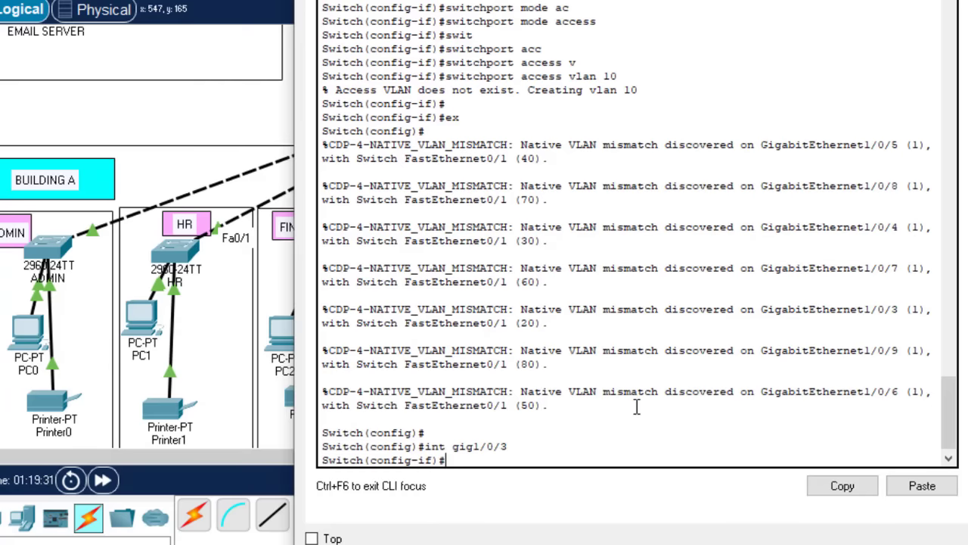
Set gig1/0/3 to switchport mode access, assign it to VLAN 20, and exit interface configuration with ex.
key(Up)
key(Up)
key(Up)
key(Up)
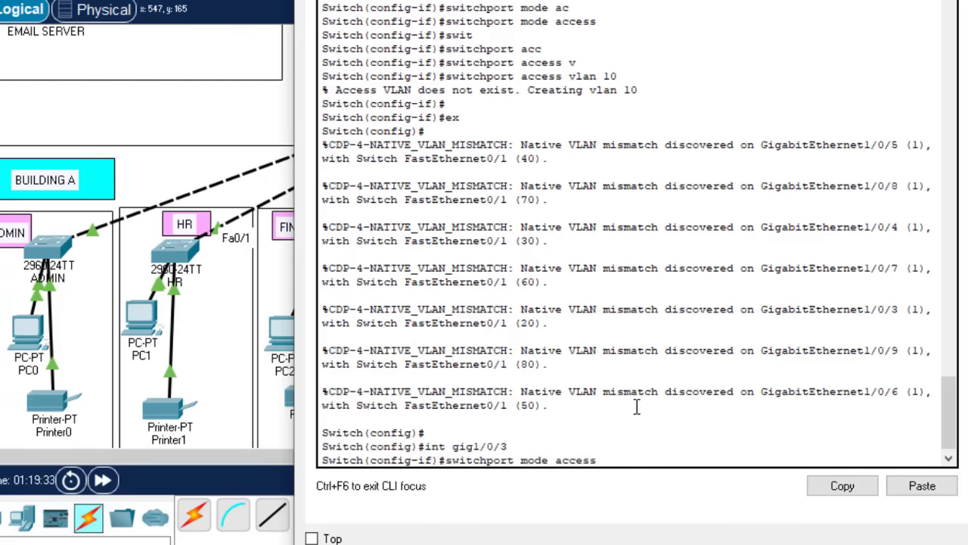
key(Return)
key(Up)
key(Up)
key(Up)
key(Up)
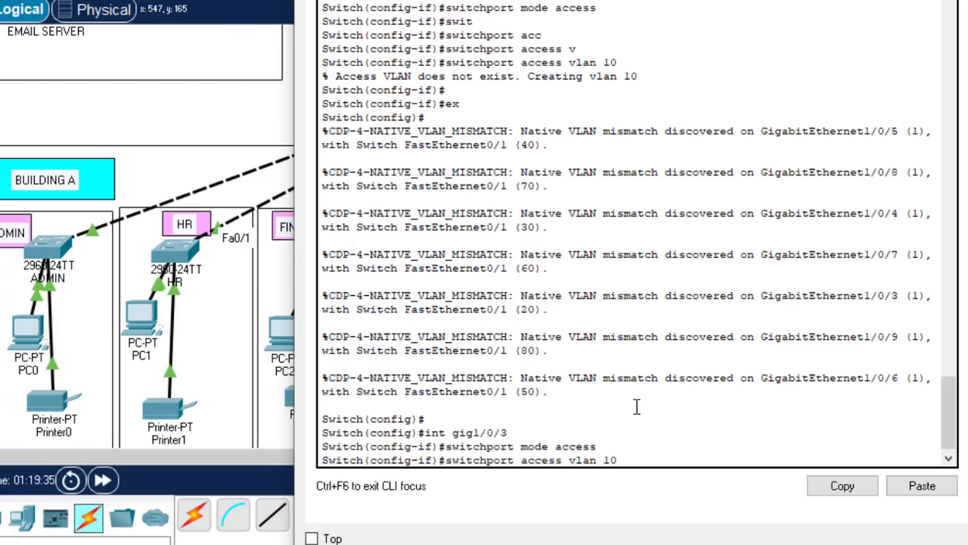
key(BackSpace)
key(BackSpace)
text(20)
key(Return)
text(ex)
key(Return)
key(Return)
key(Return)
key(Return)
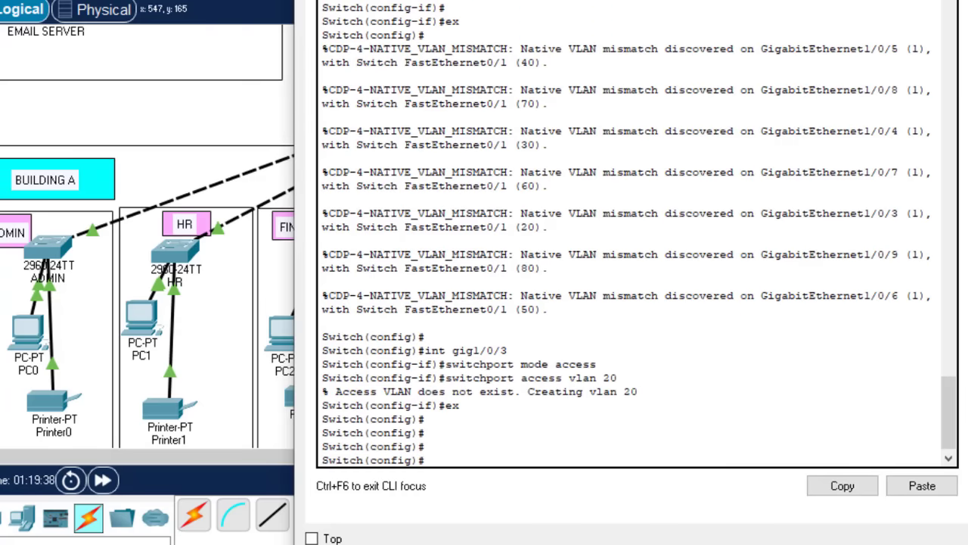
Check the L3 switch's port on the FINANCE link and enter interface configuration for gig1/0/4.
key(alt+F4)
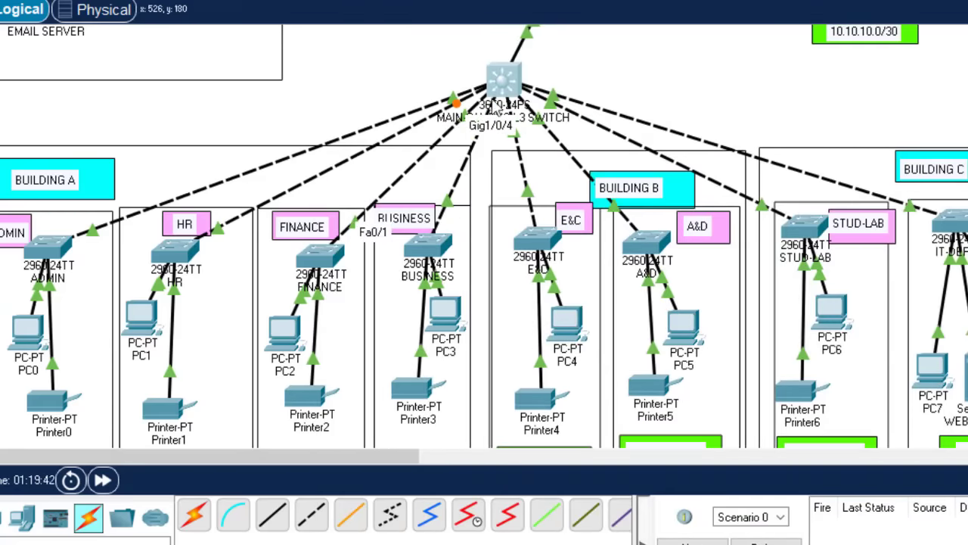
click(506, 73)
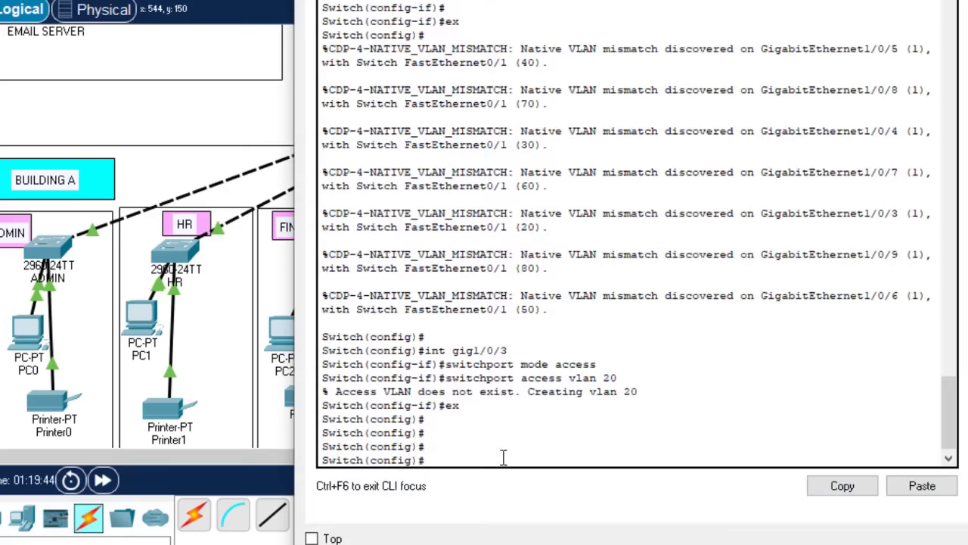
key(Up)
key(Up)
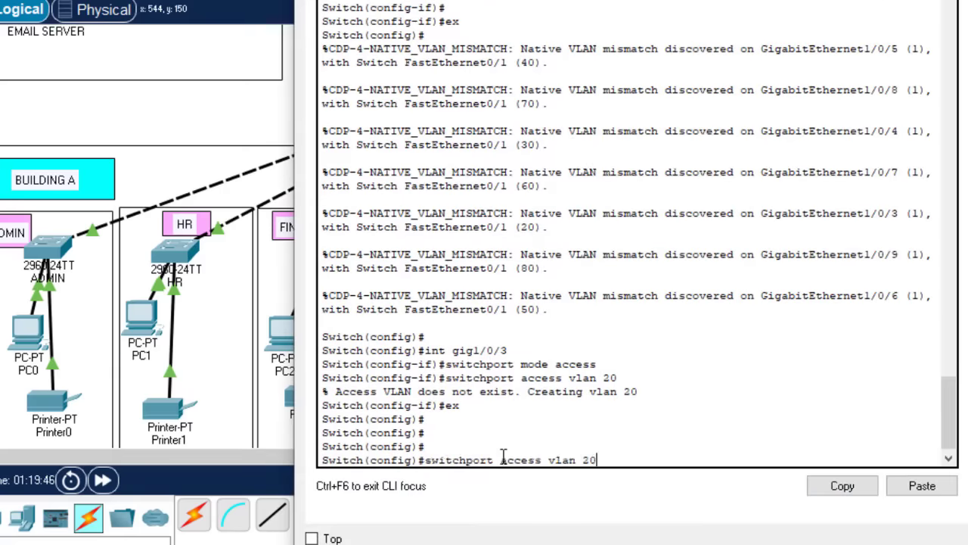
key(BackSpace)
key(Up)
key(Up)
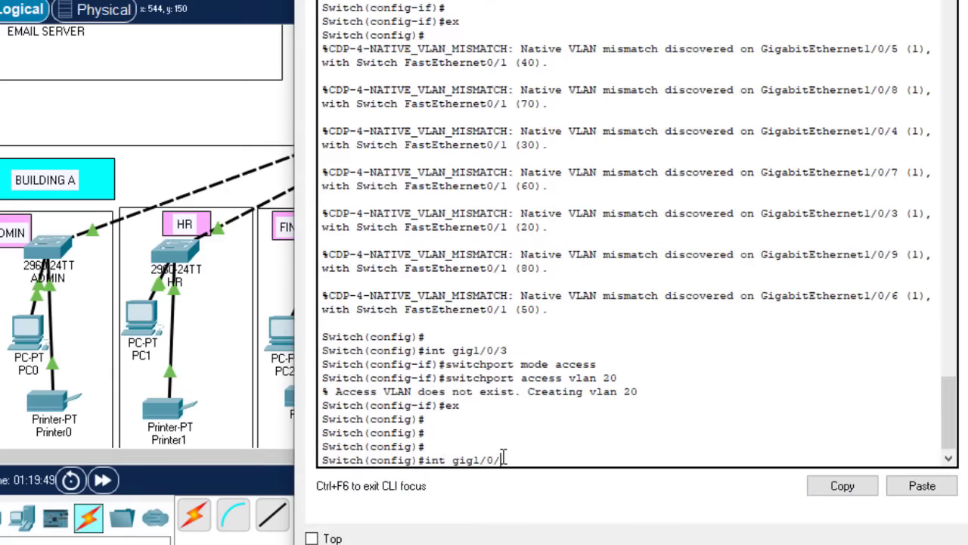
key(Return)
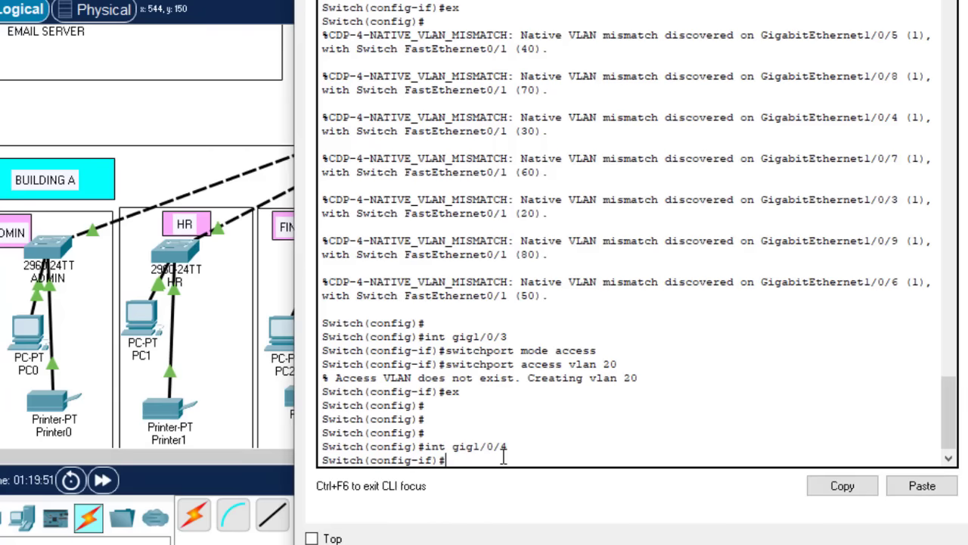
Set gig1/0/4 to switchport mode access, assign it to VLAN 30, and exit interface configuration with ex.
key(Up)
key(Up)
key(Up)
key(Up)
key(Return)
text(switchport access vlan 30)
key(Return)
text(ex)
key(Return)
key(Return)
key(Return)
Configure interface gig1/0/5 with switchport mode access and access VLAN 40, and exit interface configuration.
text(int gig1/0/5)
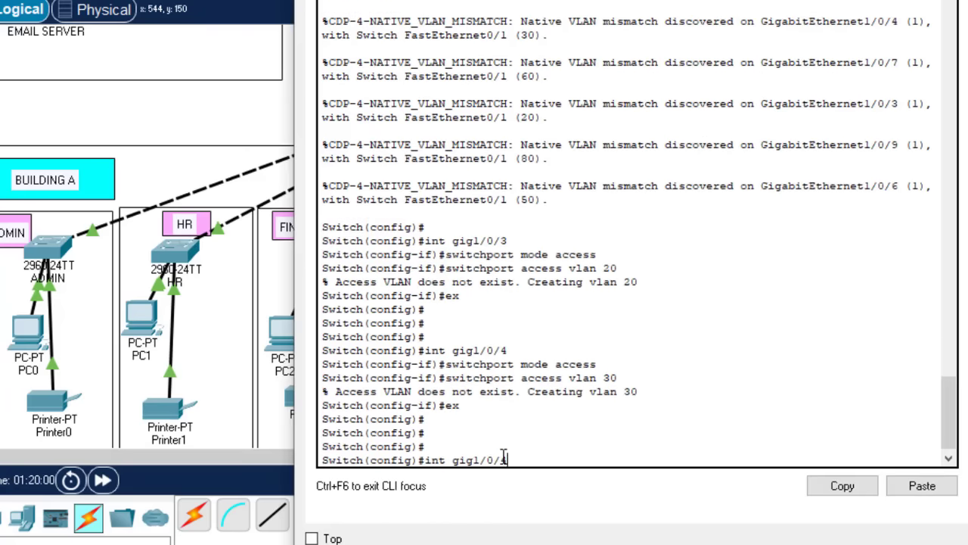
key(Return)
text(switchport mode access)
key(Return)
text(switchport access vlan 40)
key(Return)
key(Return)
key(Return)
Configure interface gig1/0/6 with switchport mode access and access VLAN 50, and exit interface configuration with ex.
text(int gig1/0/6)
key(Return)
text(switchport mode access switchport access vlan 50)
key(Return)
key(Return)
key(Return)
key(Return)
text(ex)
key(Return)
key(Return)
key(Return)
key(Return)
Configure interface gig1/0/7 with switchport mode access and access VLAN 60, and exit interface configuration with ex.
text(int gig1/0/7)
key(Return)
text(switchport mode access switchport access vlan 60)
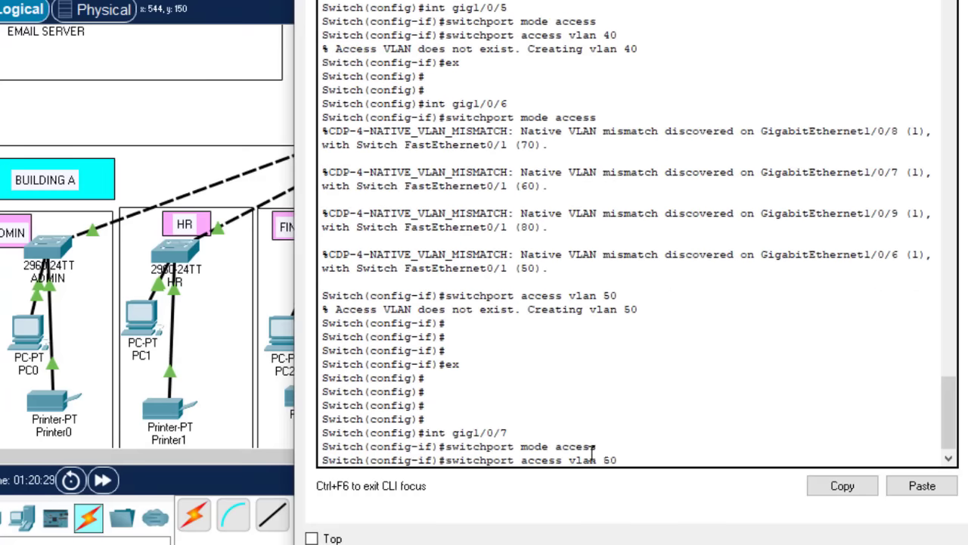
key(Return)
text(ex)
key(Return)
key(Return)
key(Return)
Configure interface gig1/0/8 with switchport mode access and access VLAN 70, and exit interface configuration with ex.
text(int gig1/0/8 switchport mode access)
key(Return)
text(switchport access vlan 70)
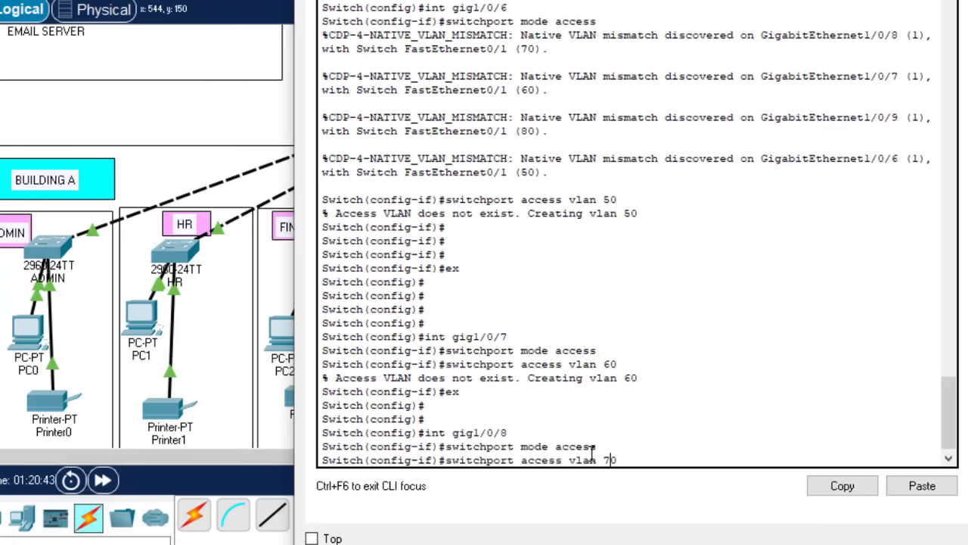
key(Return)
text(ex)
key(Return)
Configure interface gig1/0/9 with switchport mode access and access VLAN 80, and exit interface configuration with ex.
text(int gig1/0/9)
key(Return)
text(switchport mode access exitchport access vlan 80)
key(Return)
key(Return)
key(Return)
text(ex)
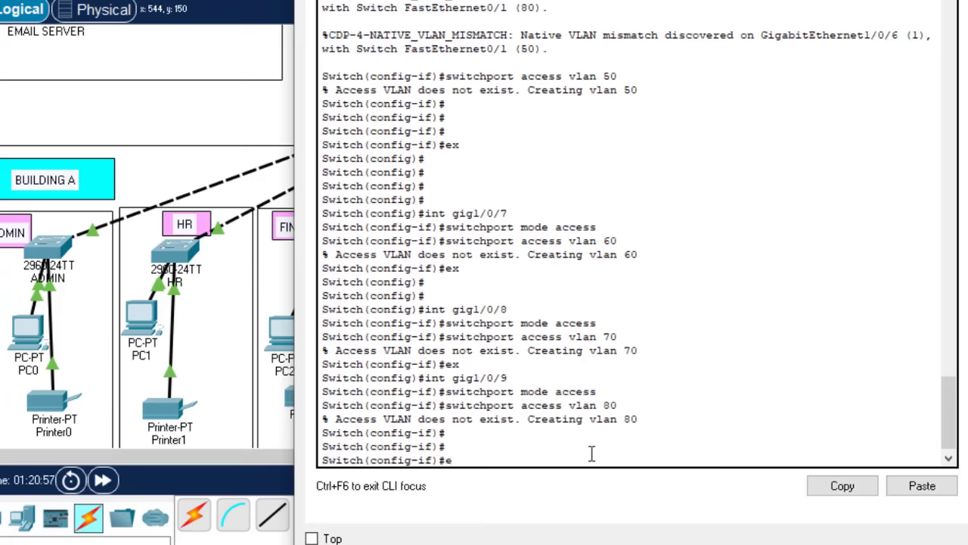
key(Return)
key(Return)
key(Return)
Save the L3 switch's configuration with do wr.
text(do)
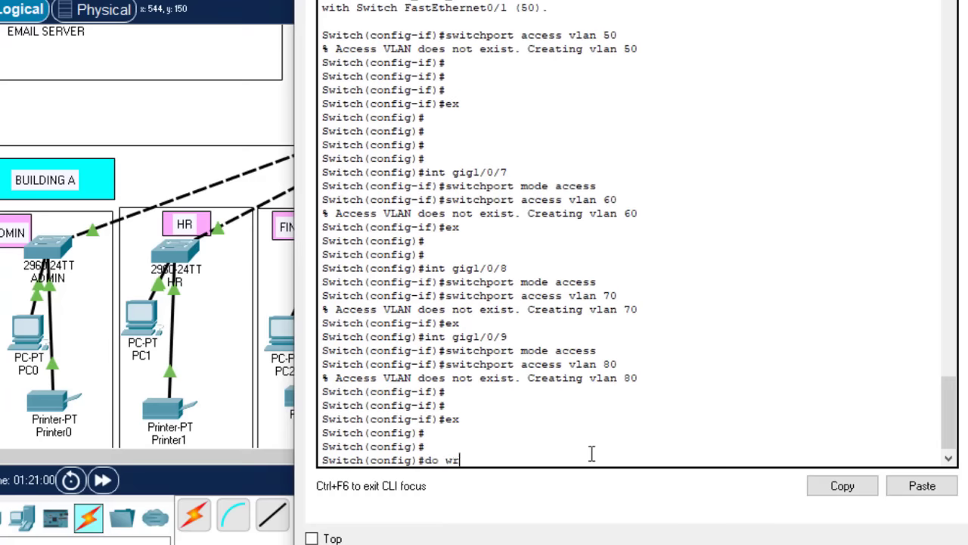
text( wr)
key(Return)
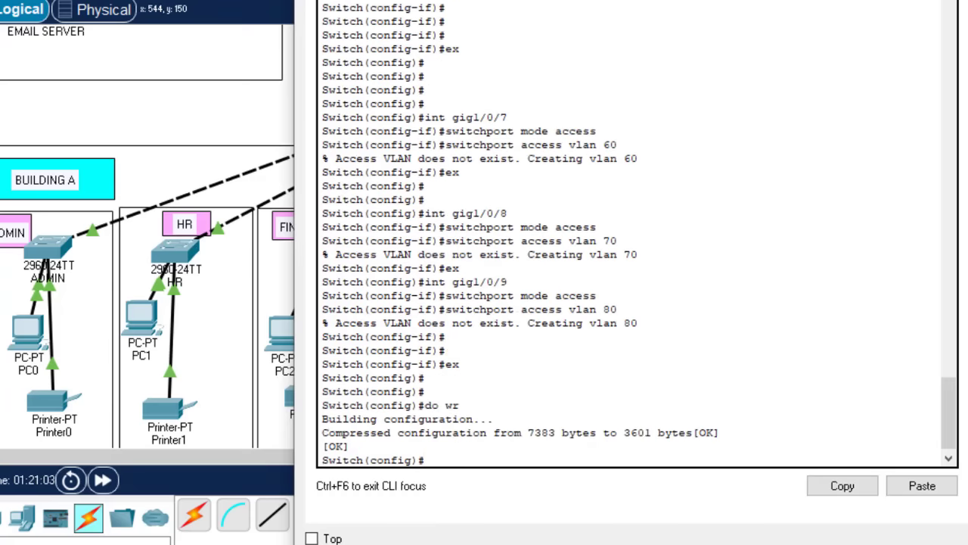
Review the department VLAN labels and the L3 switch's link ports in the topology, and reopen the L3 switch's command line.
click(476, 106)
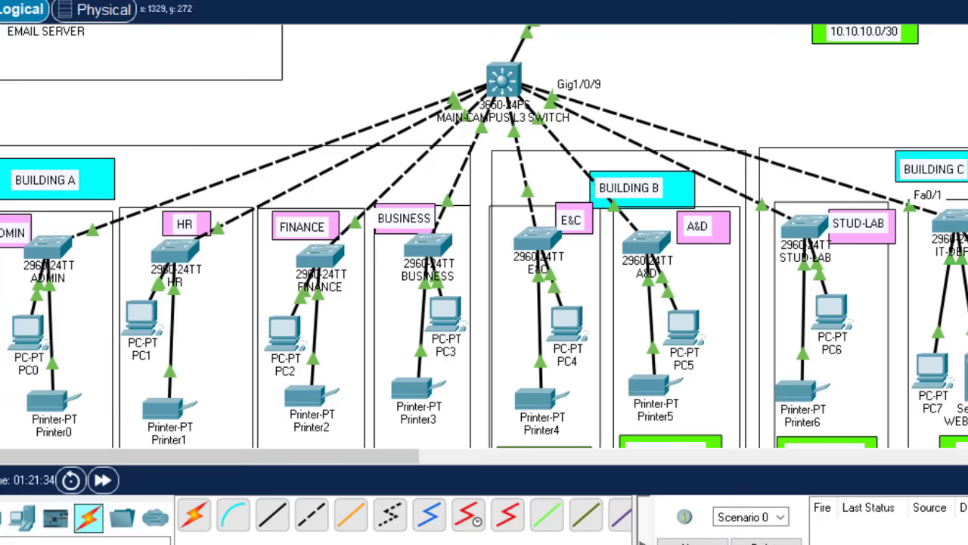
scroll(484, 237, down, 5)
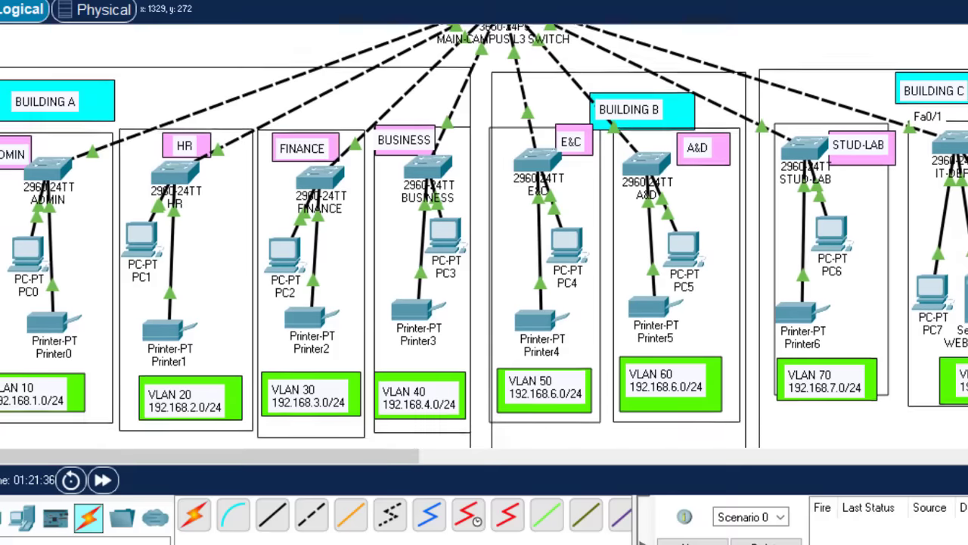
scroll(484, 237, up, 9)
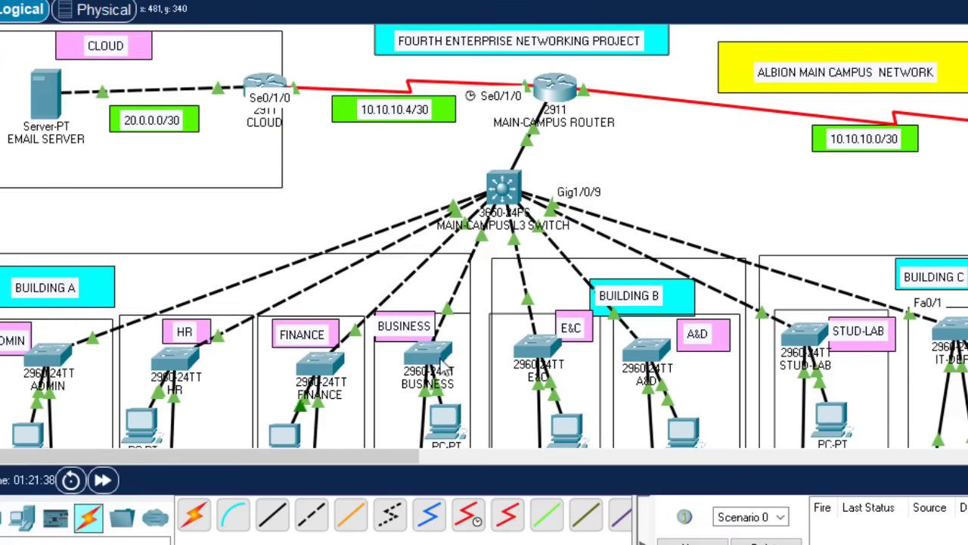
click(510, 165)
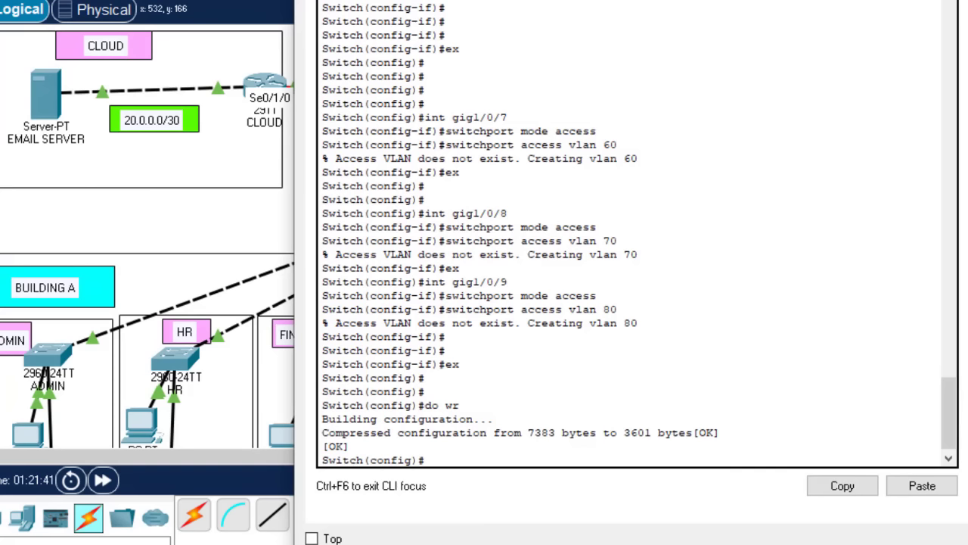
Close the L3 switch's window and enter global configuration mode on the branch campus STUD-LB switch with en and conf t.
click(957, 0)
drag(304, 461, 586, 475)
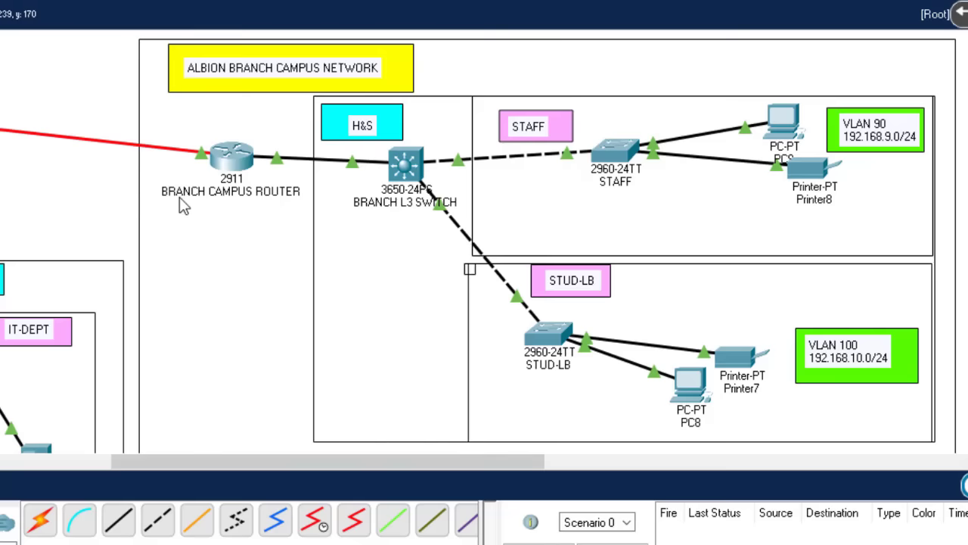
click(548, 337)
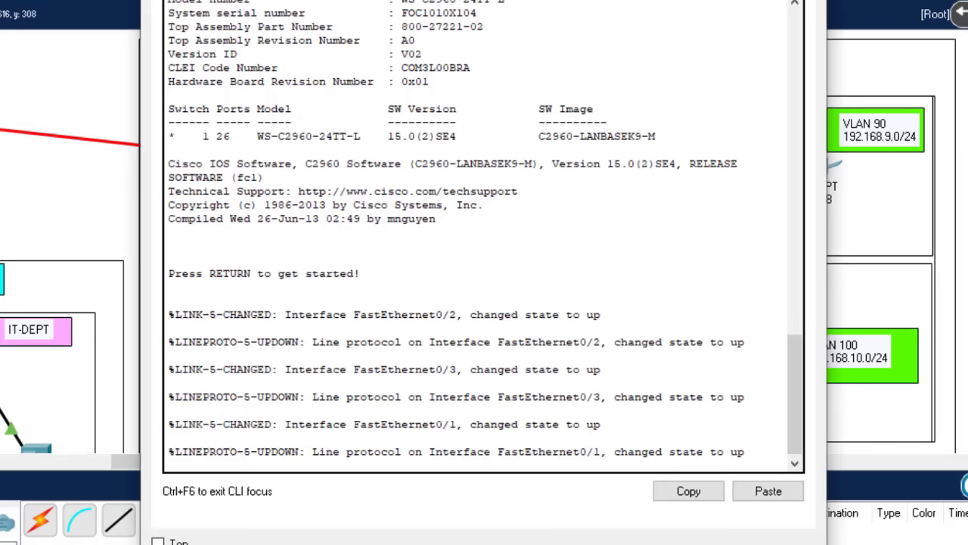
key(Return)
key(Return)
key(Return)
text(en)
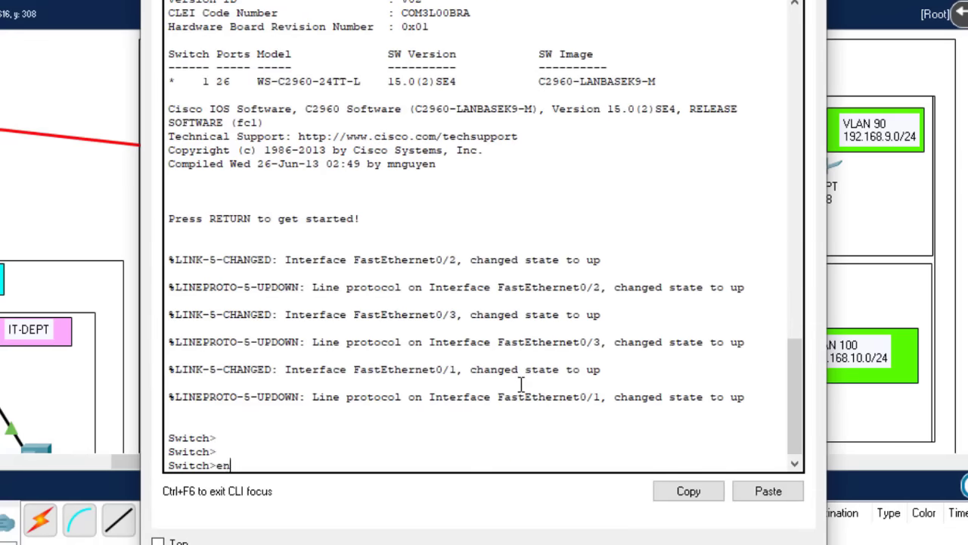
key(Return)
text(ch#conf t)
key(Return)
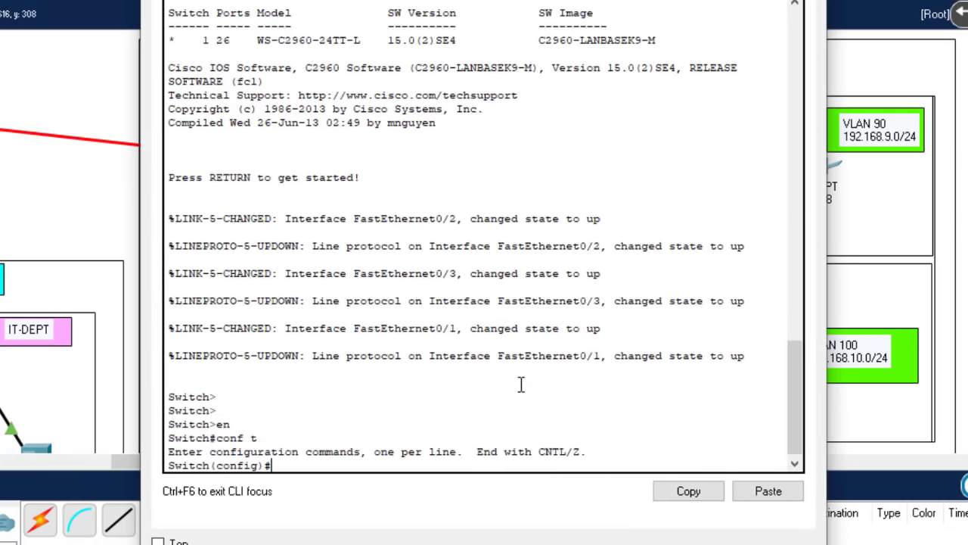
key(Return)
key(Return)
Switch to Notepad, set the access VLAN in the port configuration script to 100, and select the whole script.
key(alt+Tab)
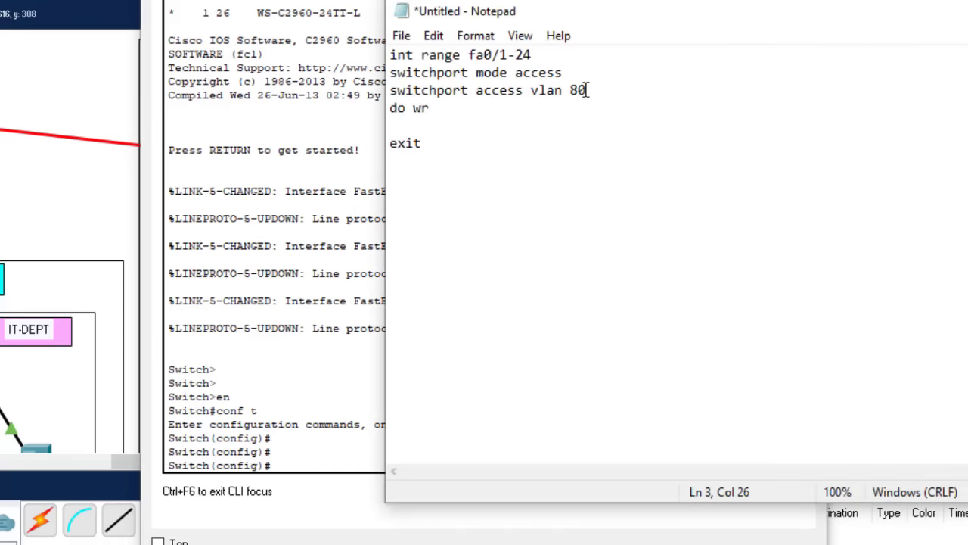
key(BackSpace)
key(BackSpace)
text(100)
key(ctrl+a)
key(ctrl+f)
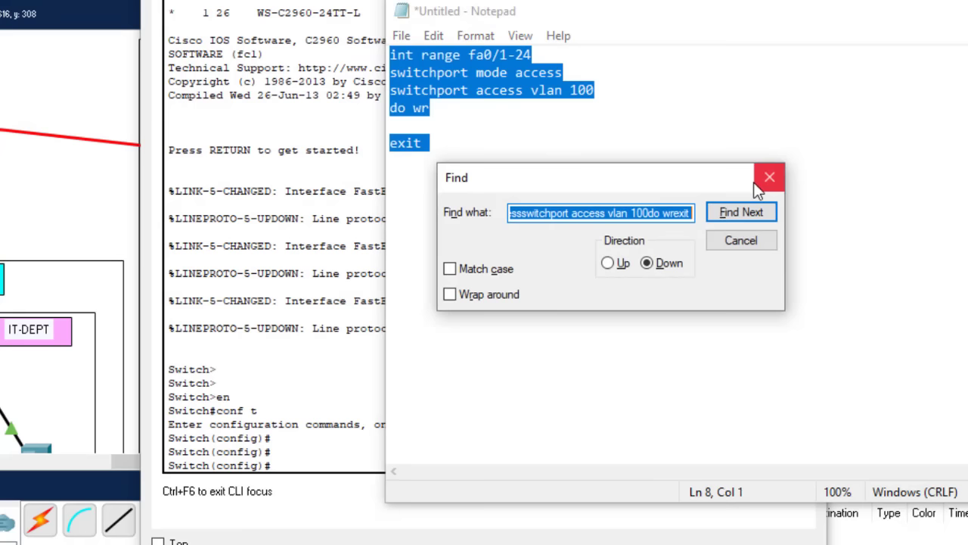
click(763, 183)
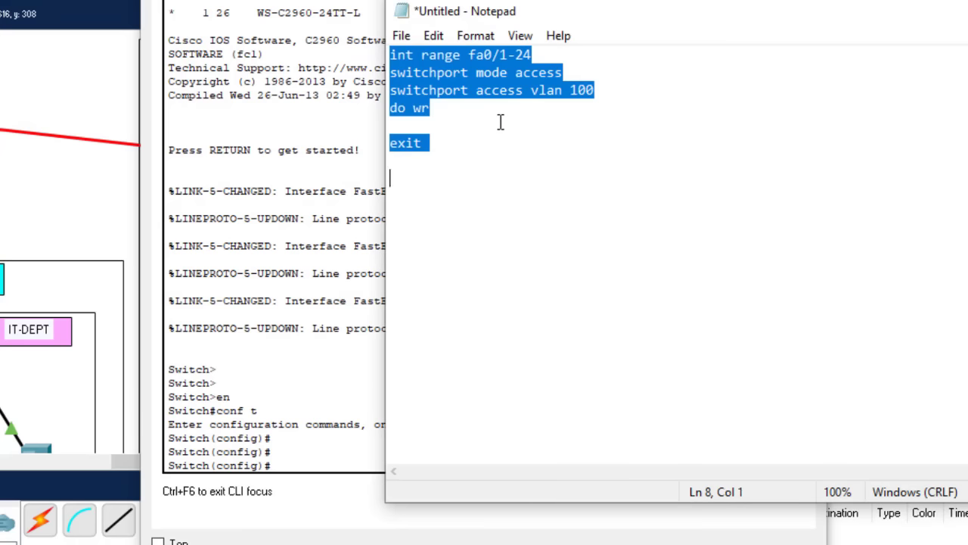
Paste the copied script into the switch's CLI to make fa0/1-24 access ports in VLAN 100 and save.
click(302, 470)
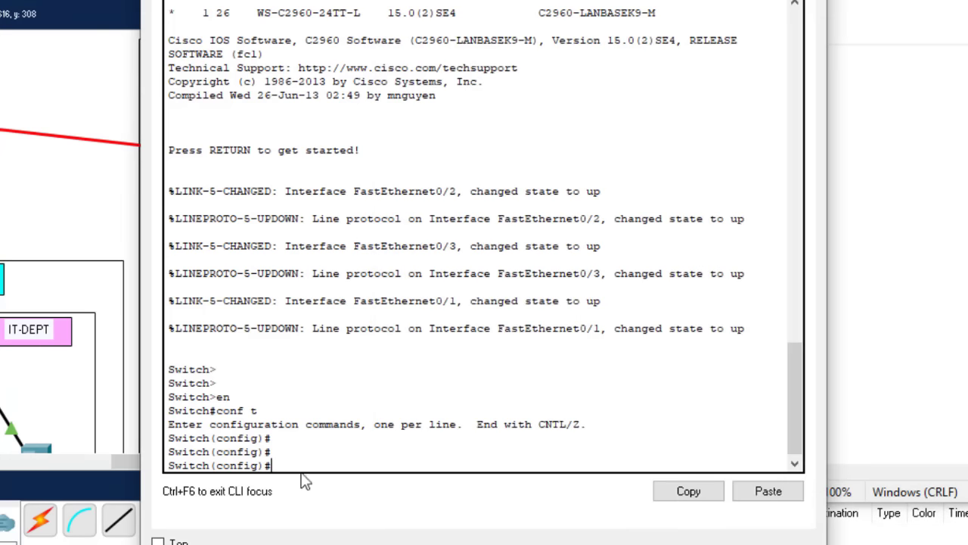
click(768, 491)
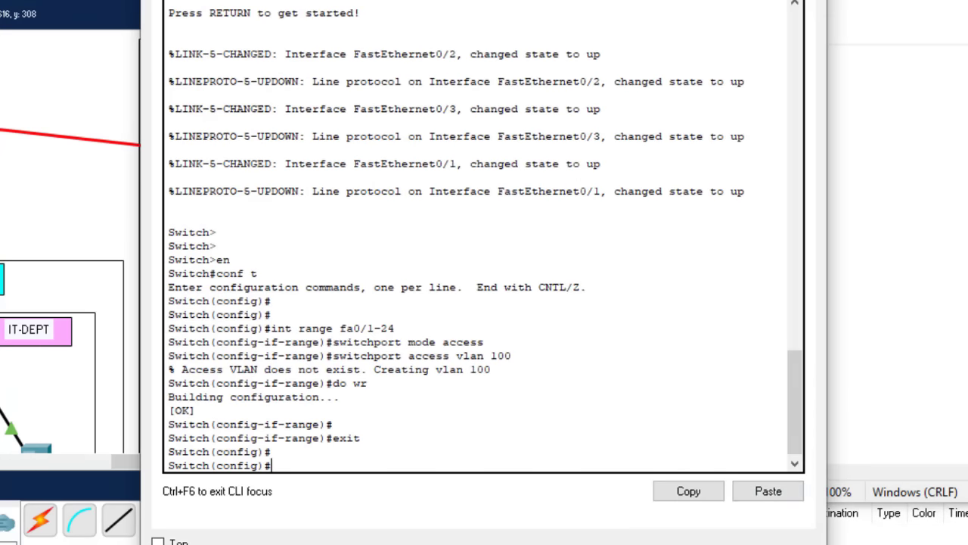
Switch to Notepad, change the script's access VLAN to 90 and copy the whole script.
key(alt+Tab)
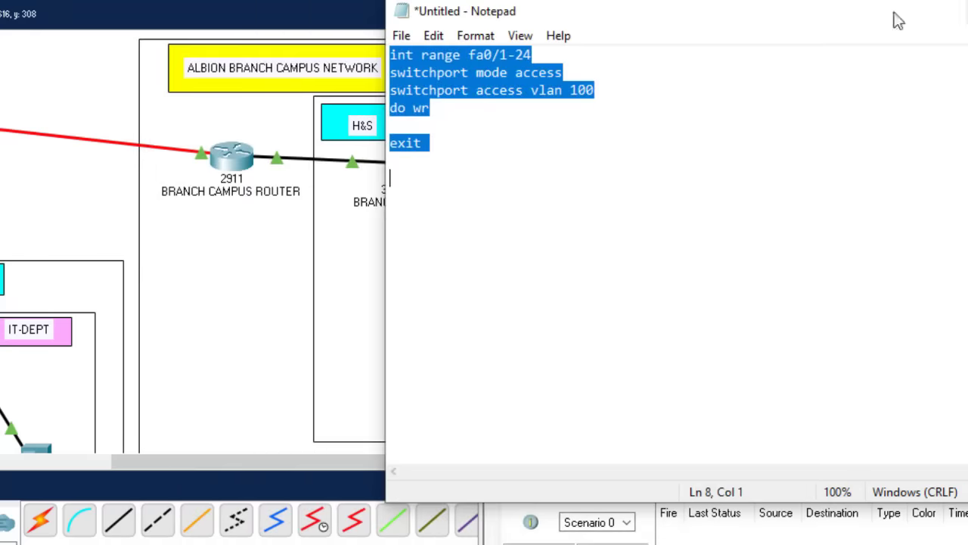
click(585, 91)
key(BackSpace)
key(BackSpace)
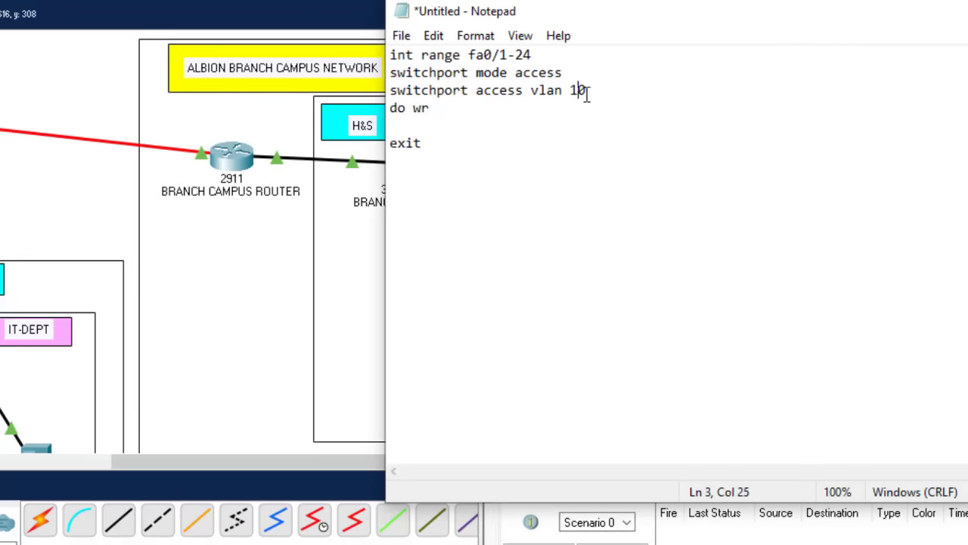
text(9)
key(ctrl+a)
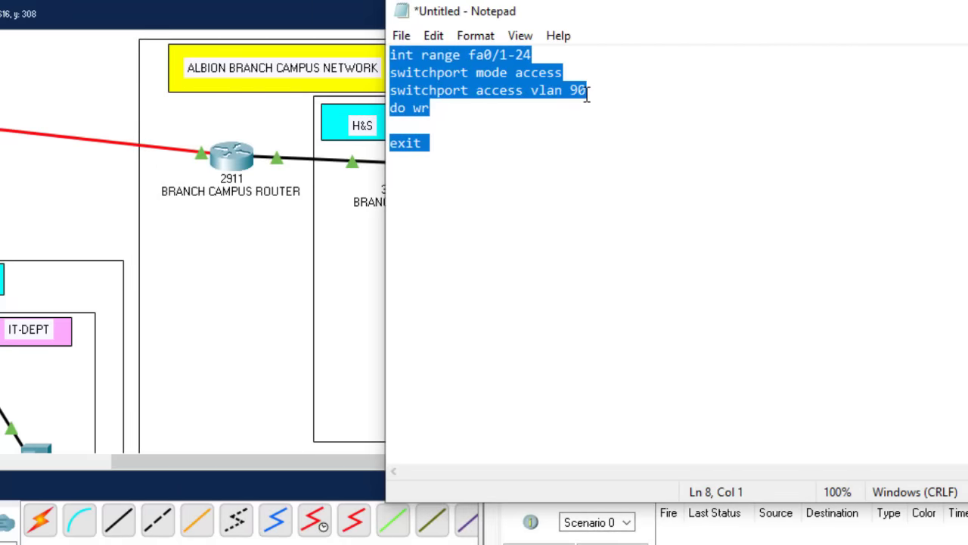
key(ctrl+f)
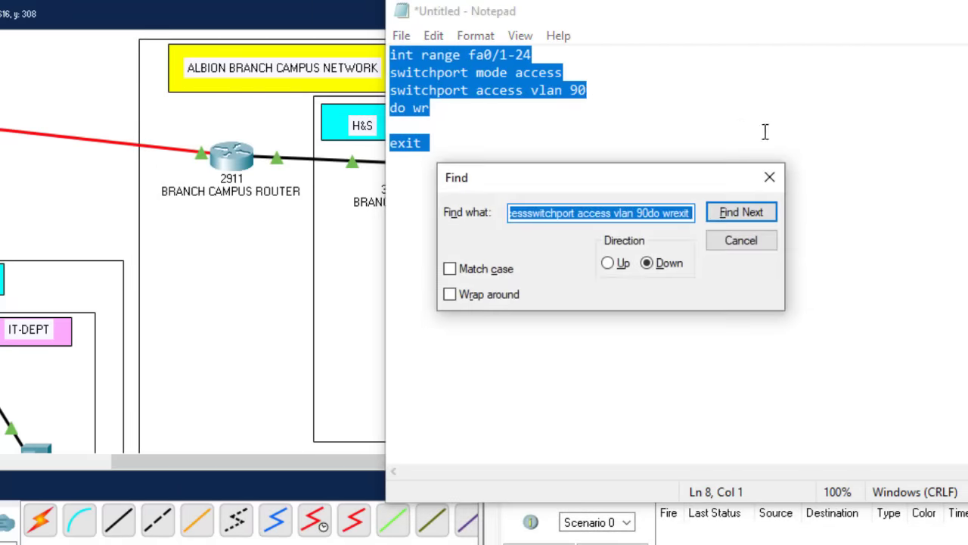
click(777, 181)
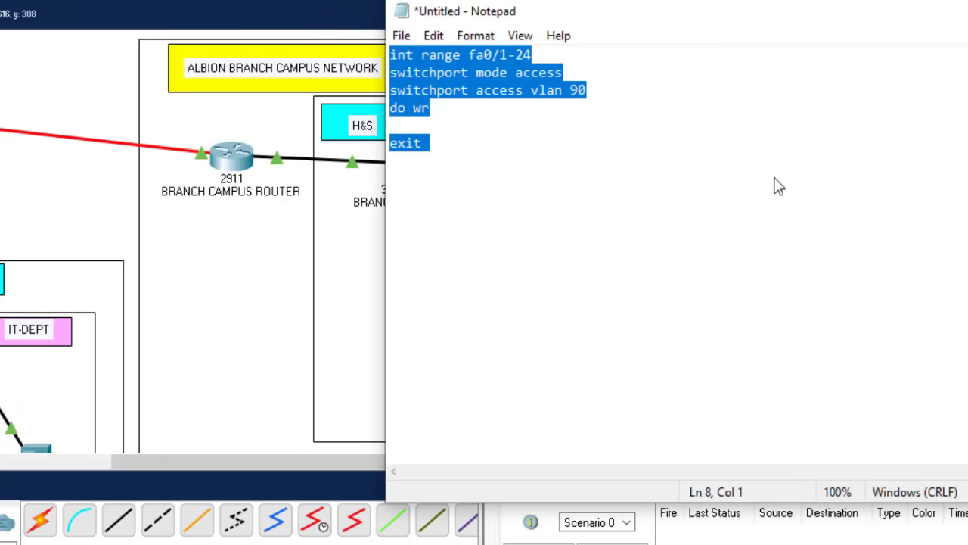
Back in Packet Tracer, enter global configuration mode on the STAFF switch and paste the VLAN 90 script for fa0/1-24.
key(alt+Tab)
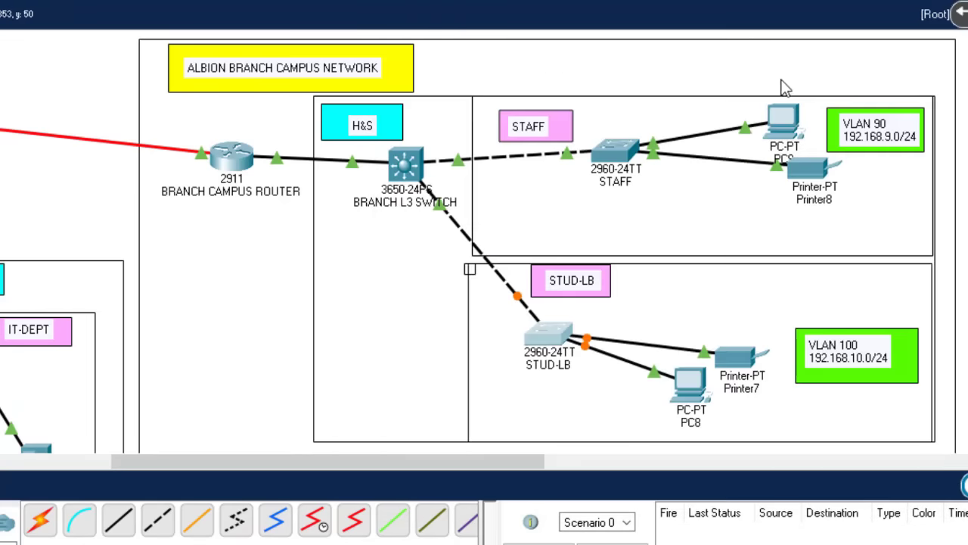
click(632, 145)
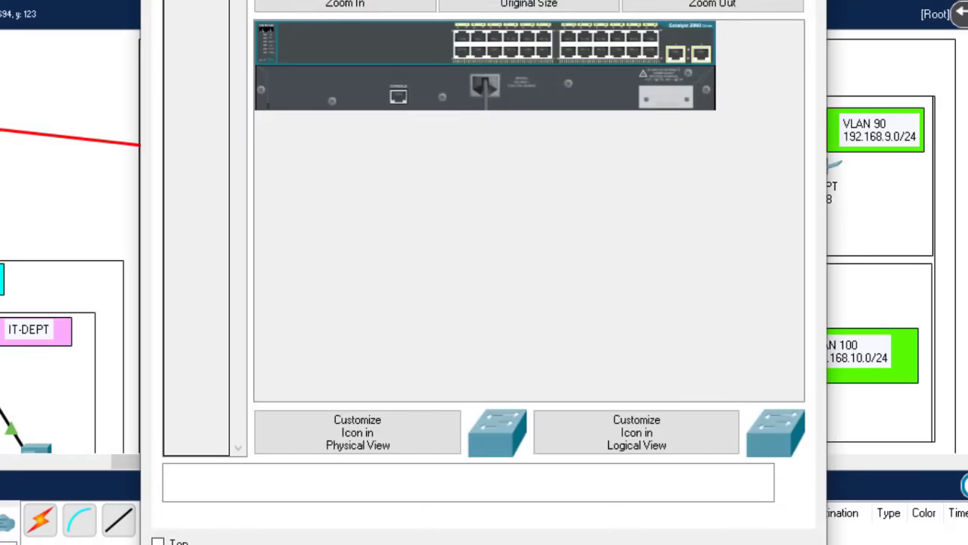
click(249, 1)
key(Return)
text(en)
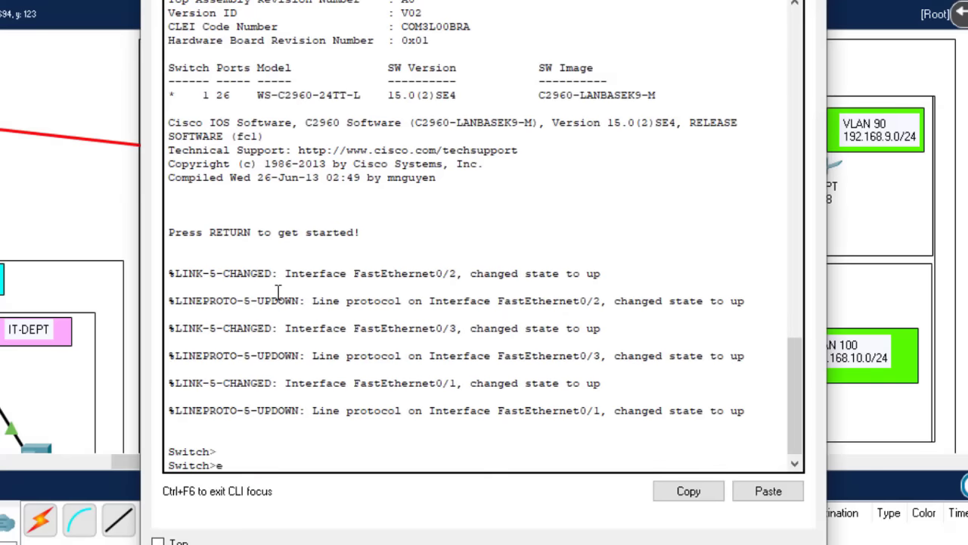
key(Return)
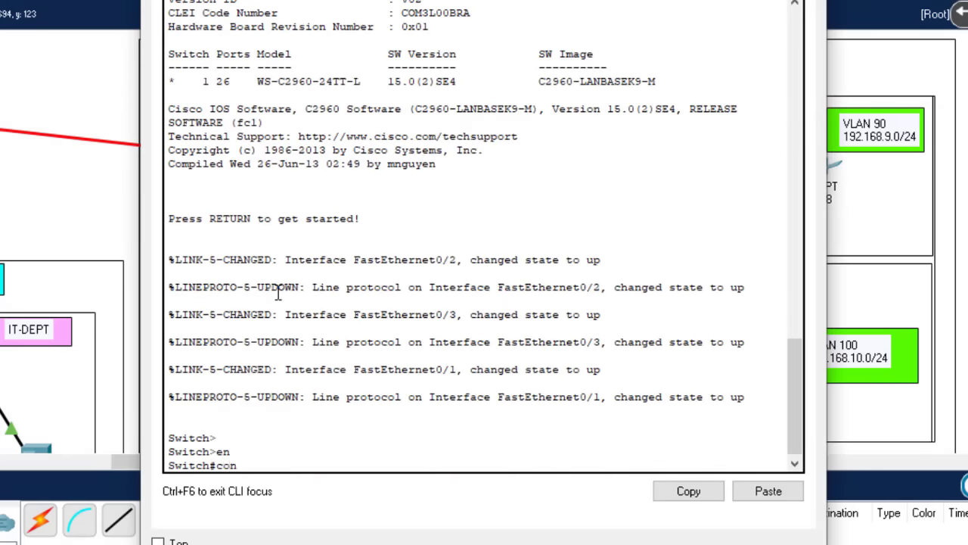
text(conf t)
key(Return)
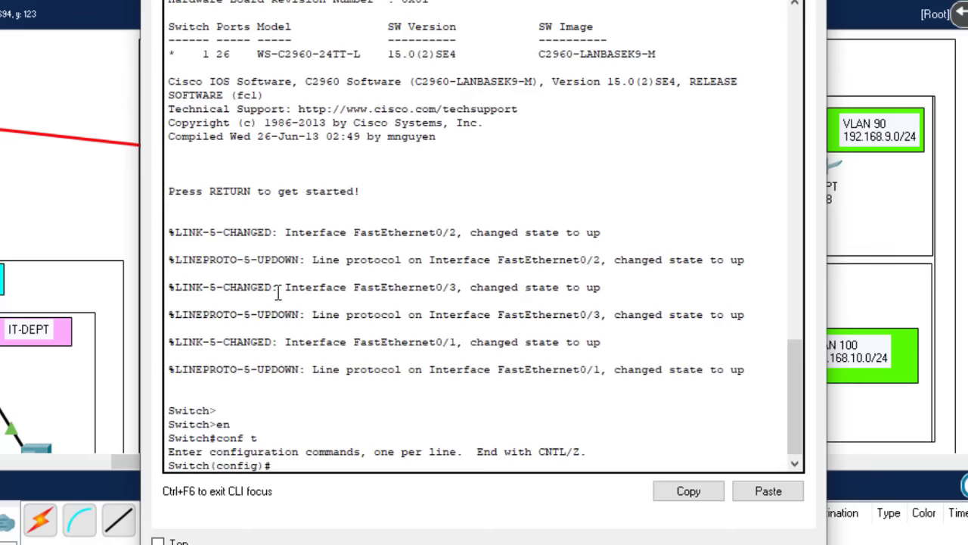
click(767, 491)
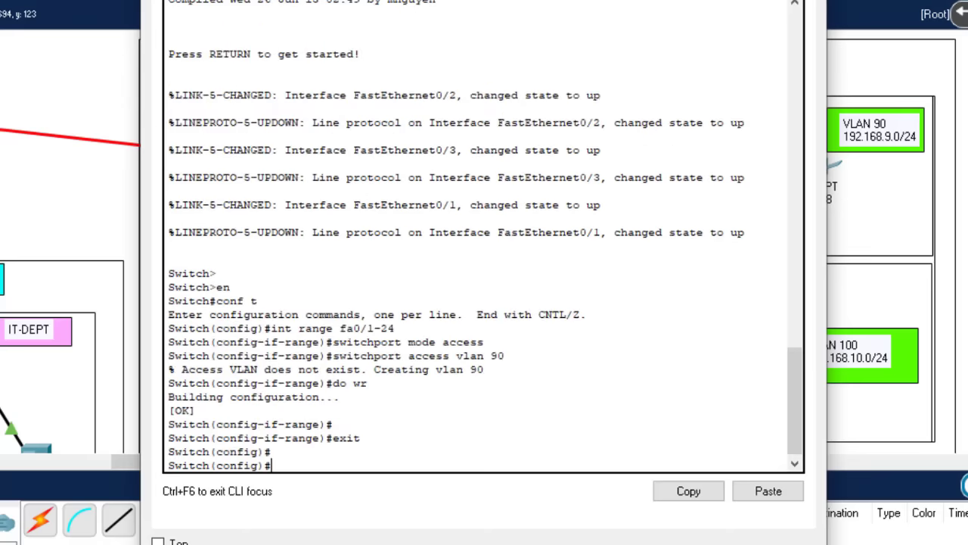
click(895, 180)
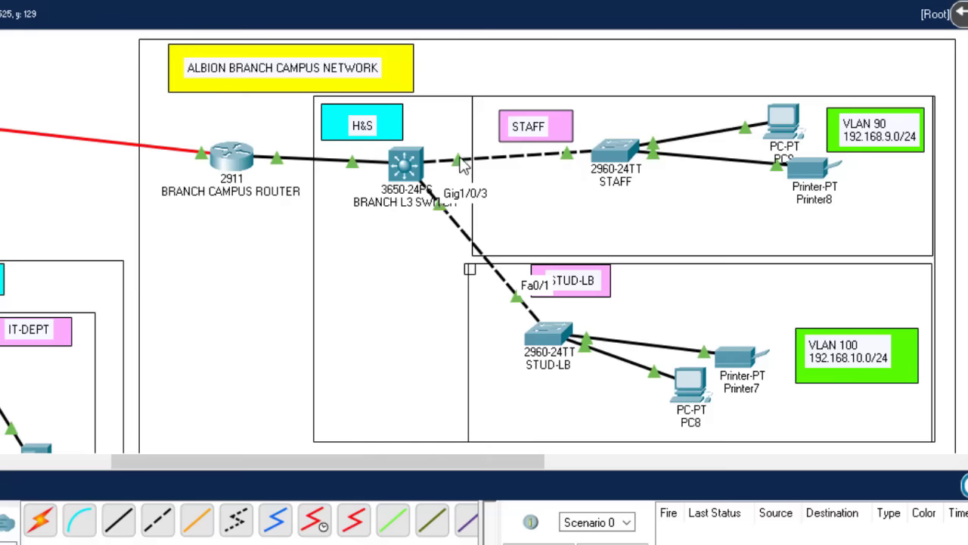
Open the command line of the BRANCH L3 SWITCH and decline the initial configuration dialog.
click(413, 168)
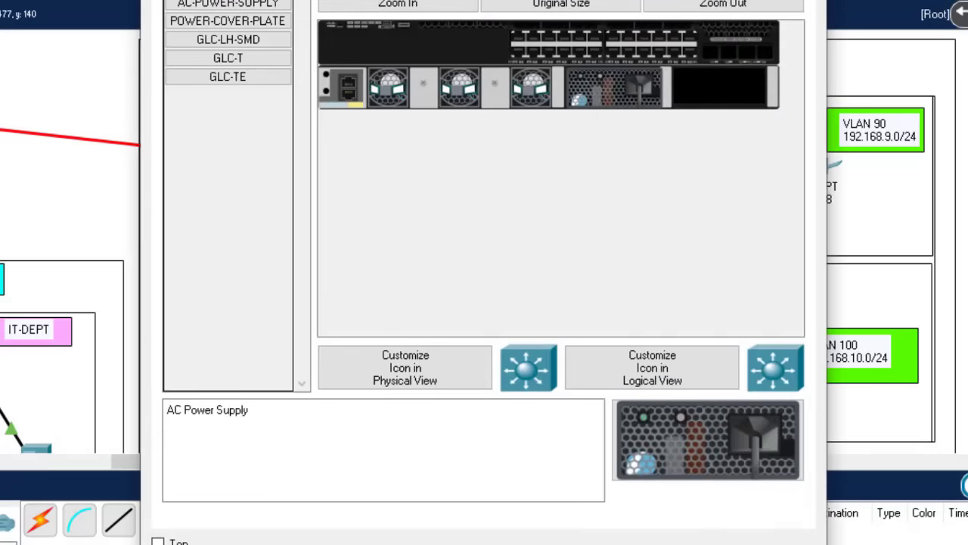
click(258, 0)
key(Return)
key(Return)
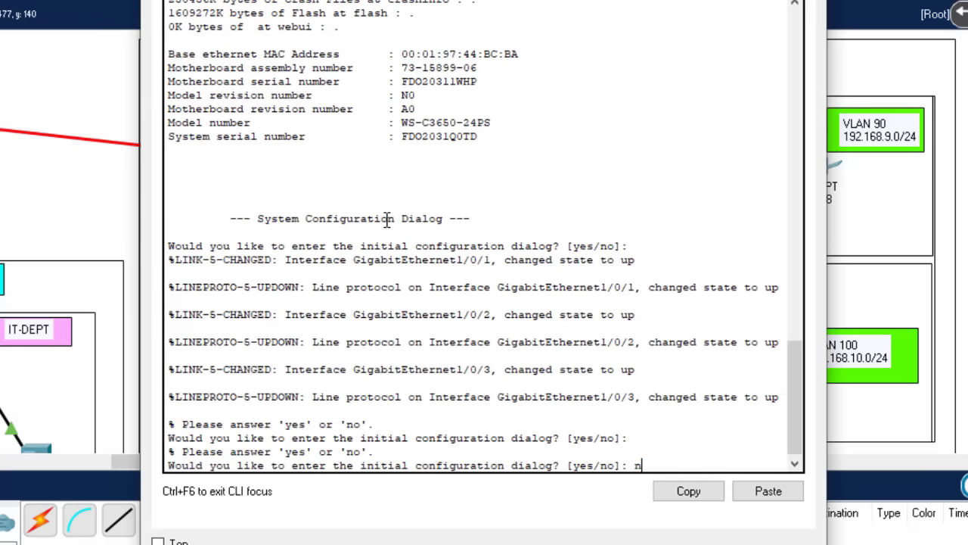
text(n)
key(Return)
key(Return)
key(Return)
key(Return)
Enter privileged mode and global configuration mode on the branch L3 switch with en and conf t.
text(en)
key(Return)
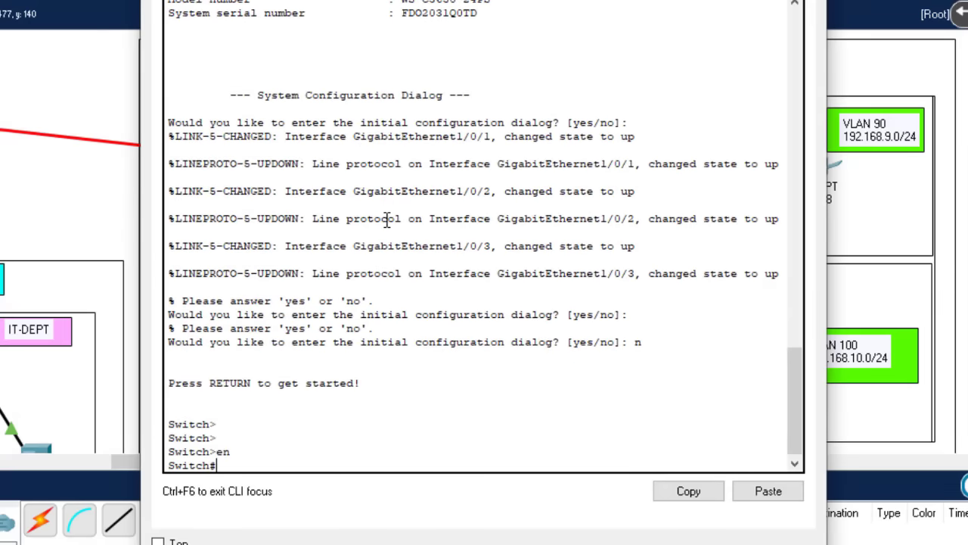
text(conf t)
key(Return)
key(Return)
key(Return)
key(Return)
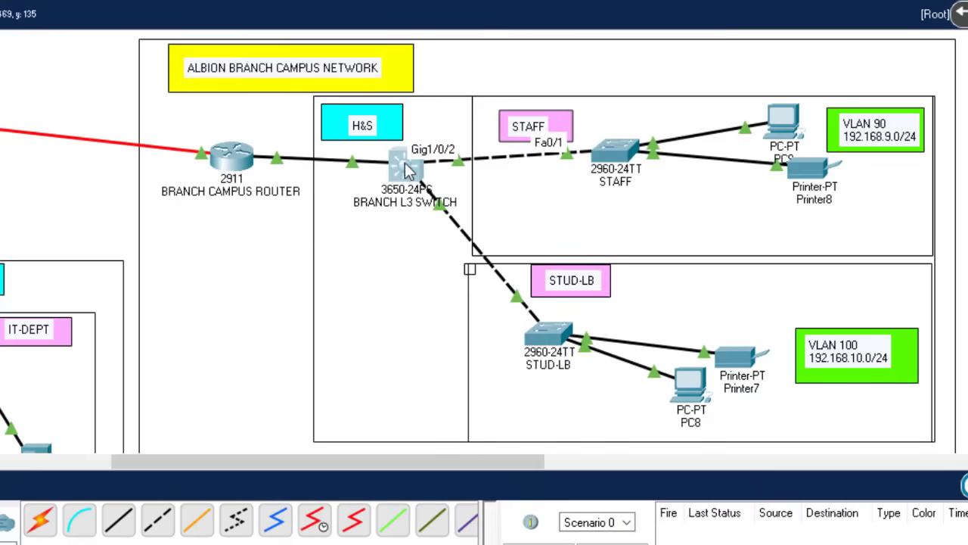
Enter interface gig1/0/2 on the branch L3 switch and set it to switchport mode access.
click(407, 170)
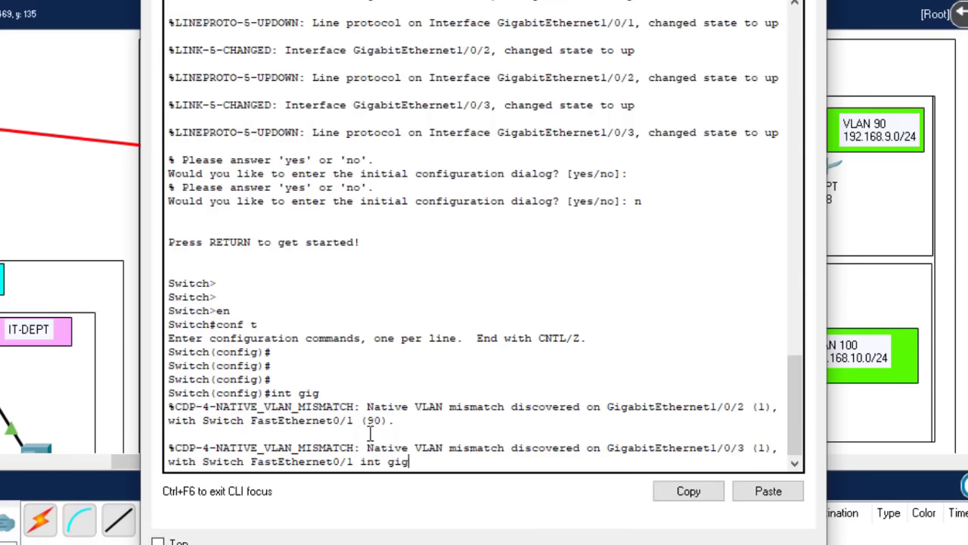
key(Return)
key(Up)
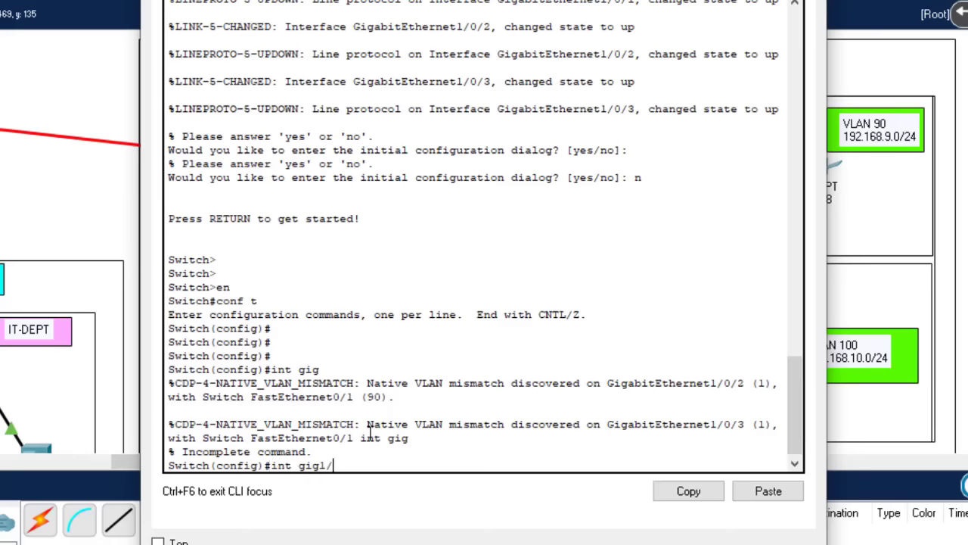
key(Return)
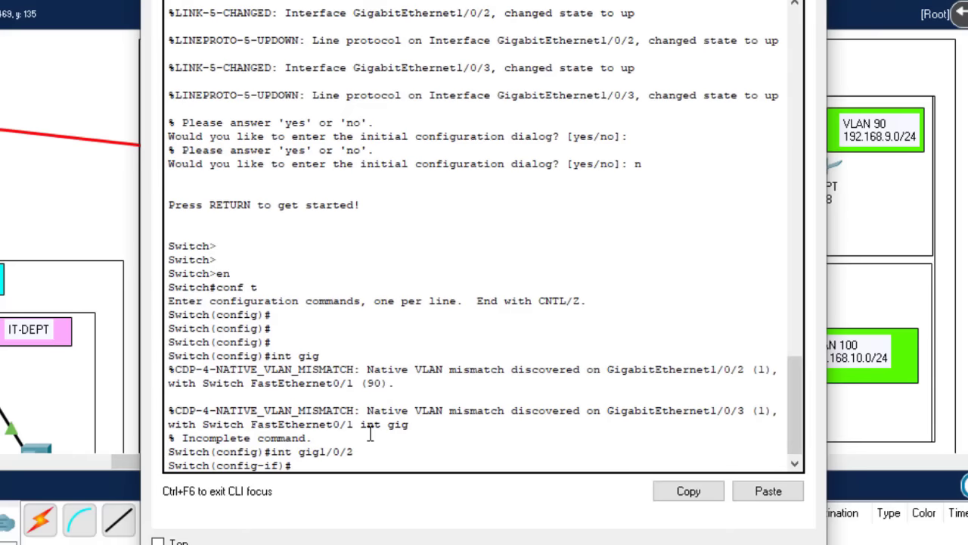
text(swit)
key(Tab)
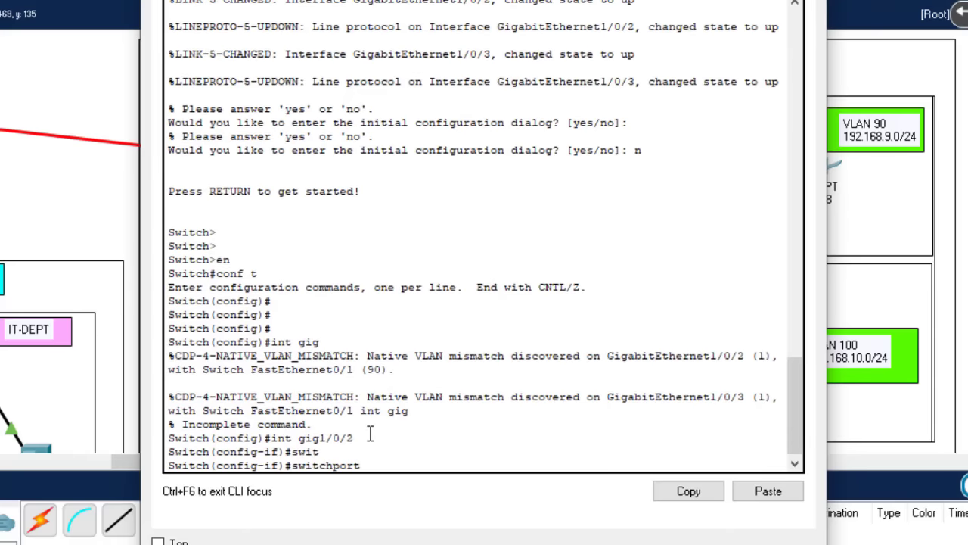
text(m)
key(Tab)
text(a)
key(Tab)
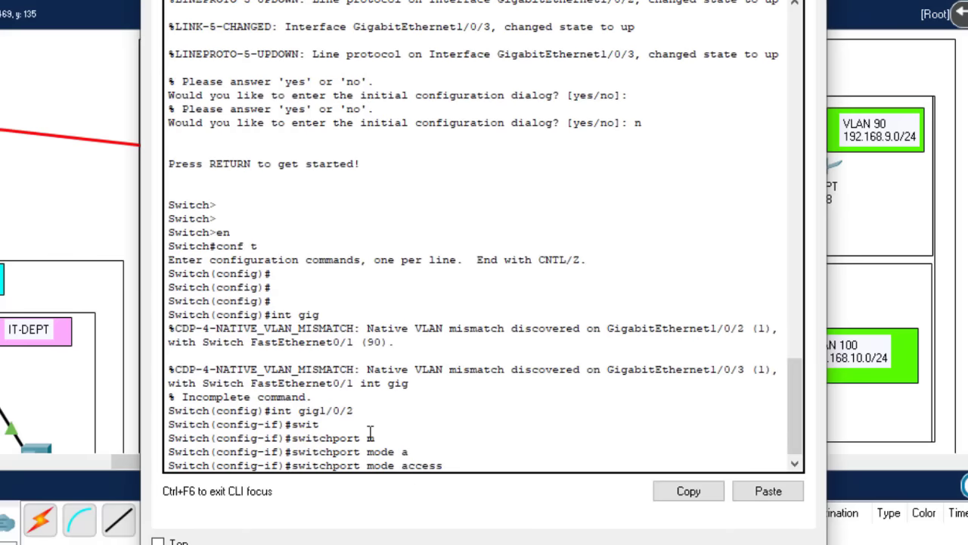
key(Return)
Assign interface gig1/0/2 to access VLAN 90 and exit to global configuration mode.
text(swi)
key(Tab)
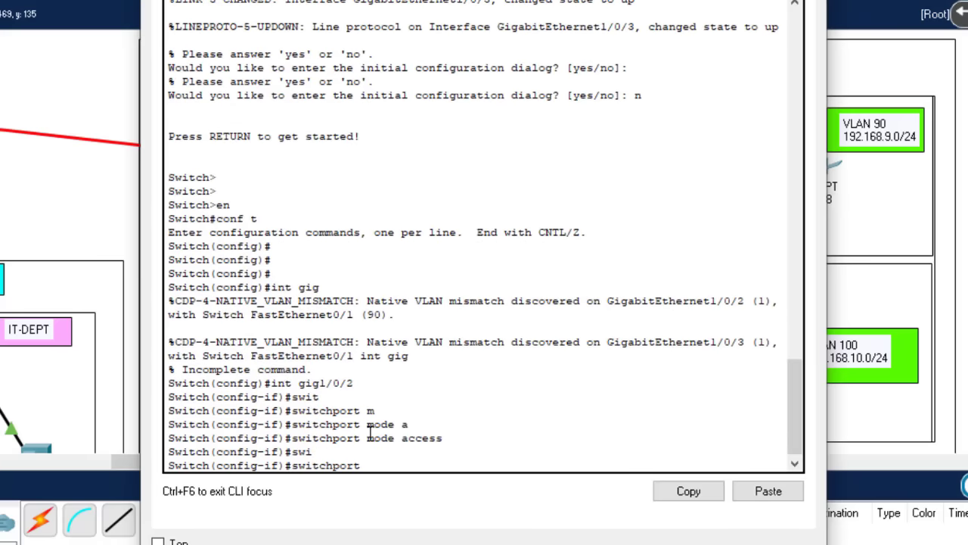
text(acc)
key(Tab)
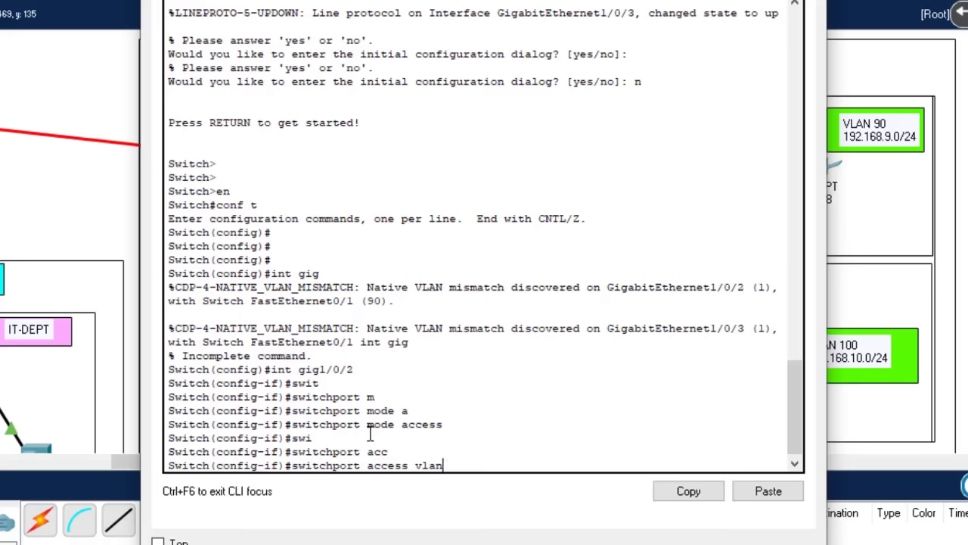
text(vlan)
key(Tab)
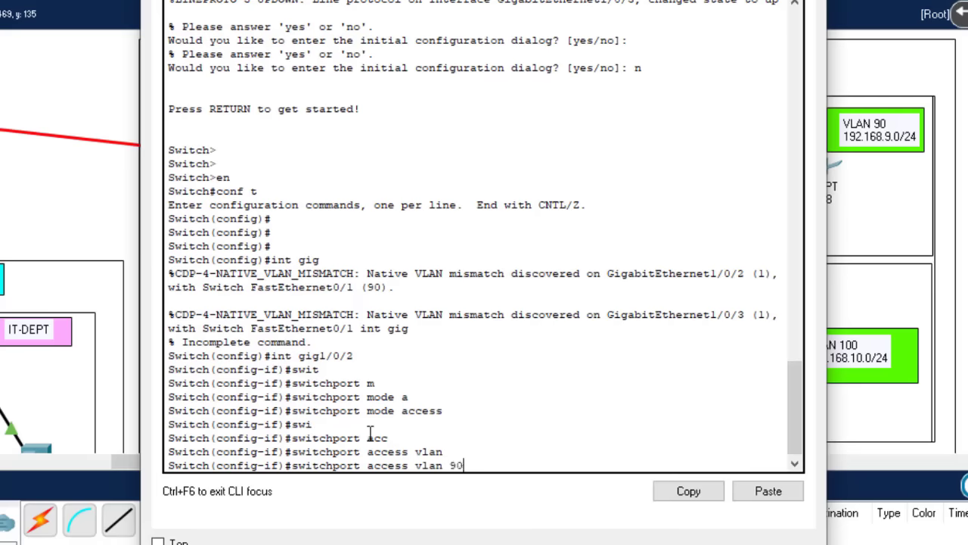
text(90)
key(Return)
text(ex)
key(Return)
key(Return)
key(Return)
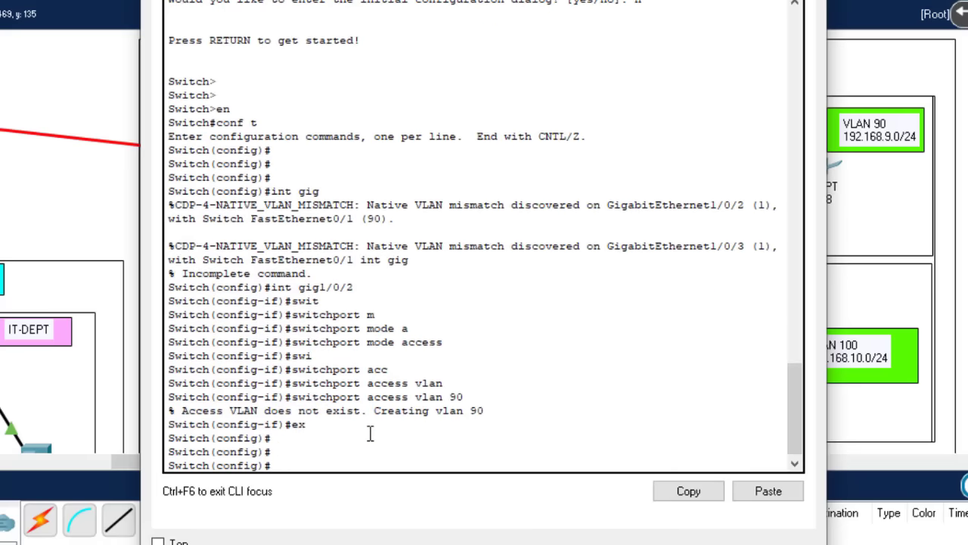
Enter interface gig1/0/3 on the branch L3 switch and set it to switchport mode access.
key(Up)
key(Up)
key(Up)
key(Up)
key(Return)
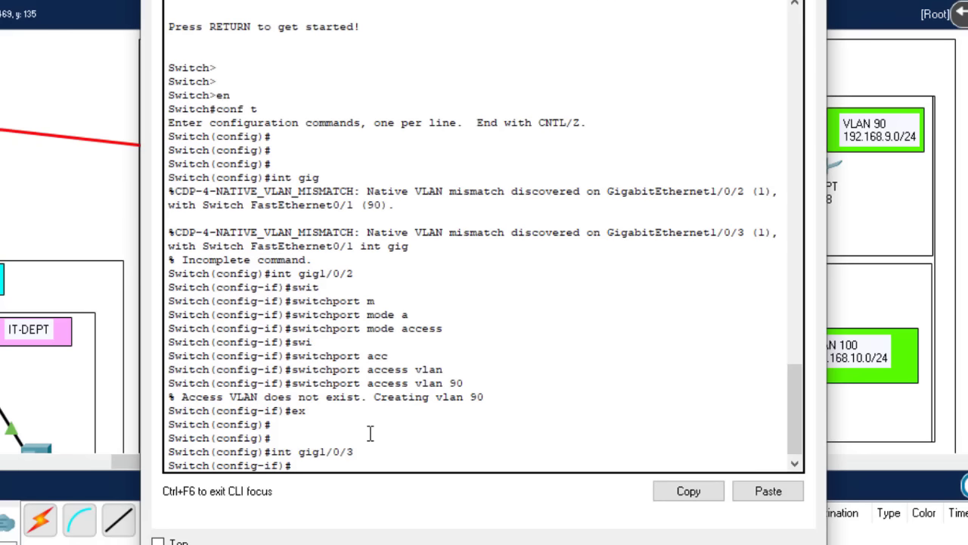
key(Up)
key(Up)
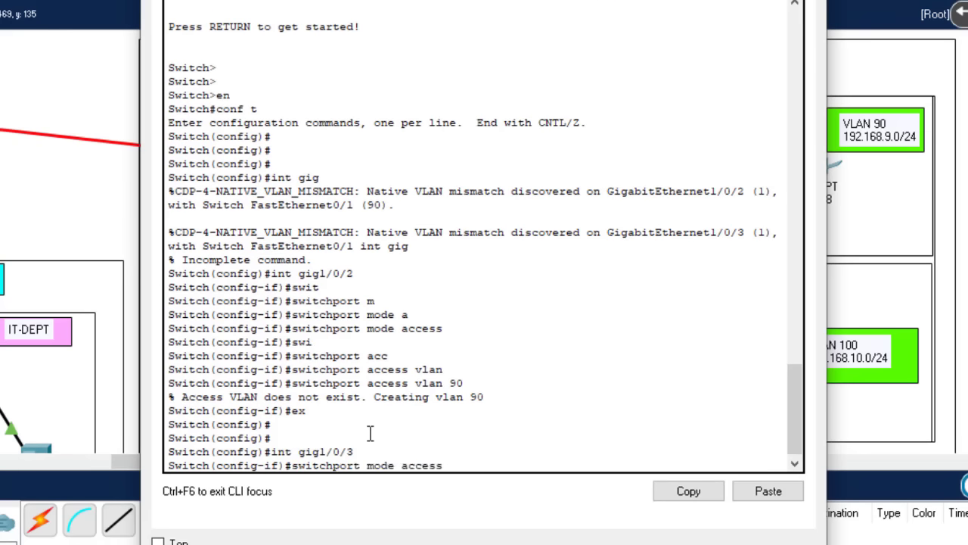
key(Return)
Assign interface gig1/0/3 to access VLAN 100 and exit to global configuration mode.
key(Up)
key(Up)
key(Up)
key(Up)
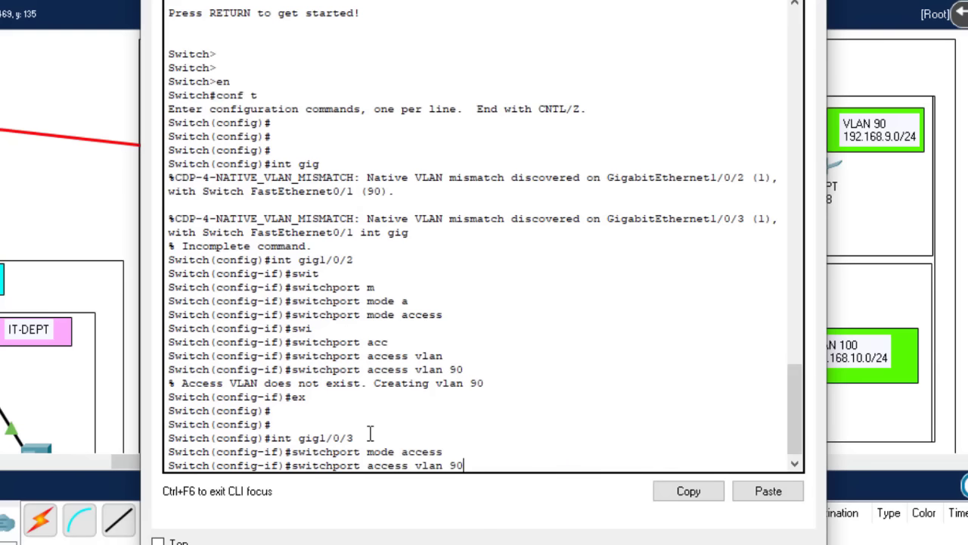
text(100)
key(Return)
text(ex)
key(Return)
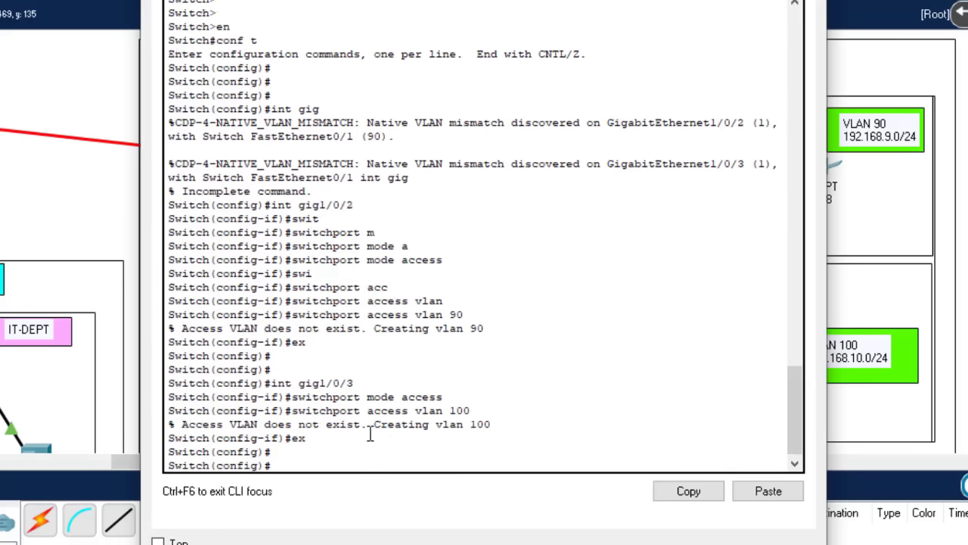
Save the branch L3 switch configuration with do wr and close its window.
key(Return)
key(Return)
key(Return)
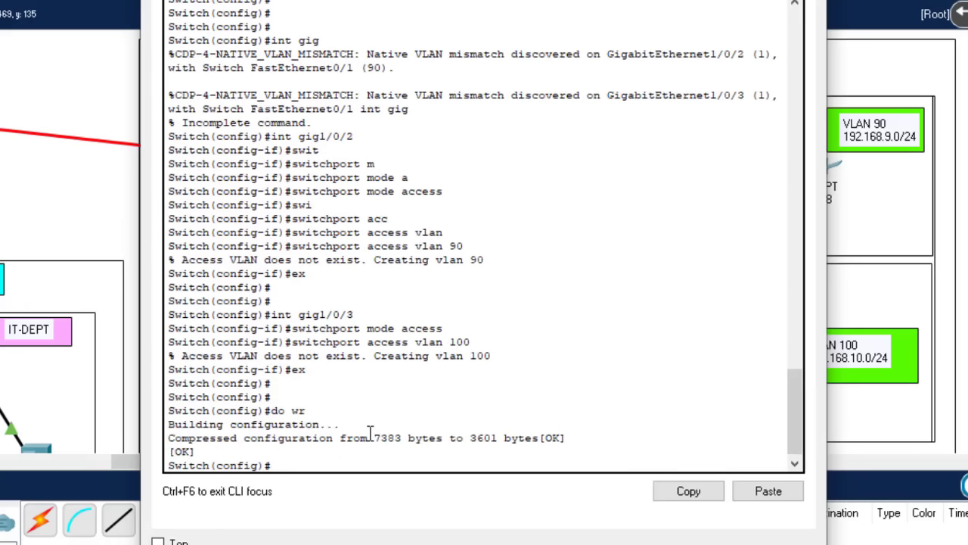
key(alt+F4)
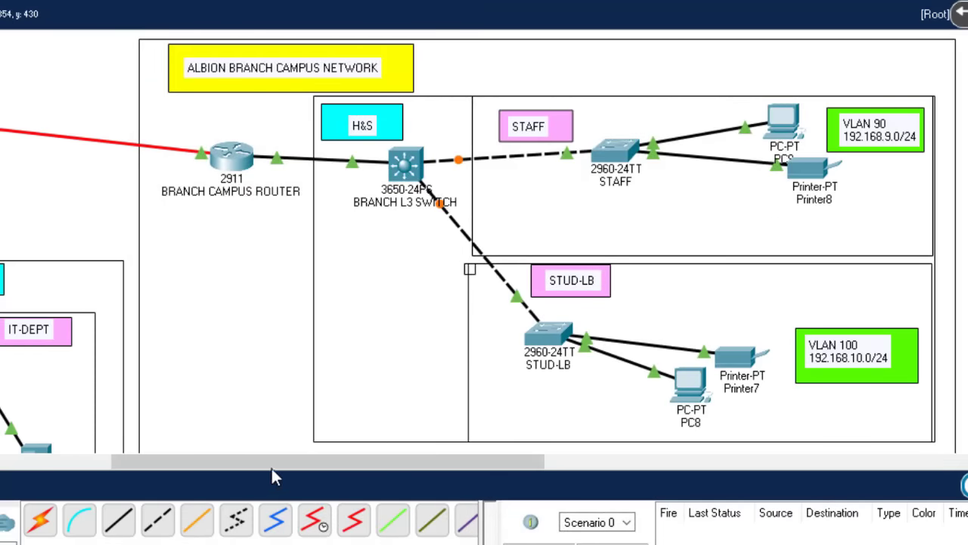
Check which ports connect the branch campus router to the branch L3 switch.
drag(272, 467, 255, 452)
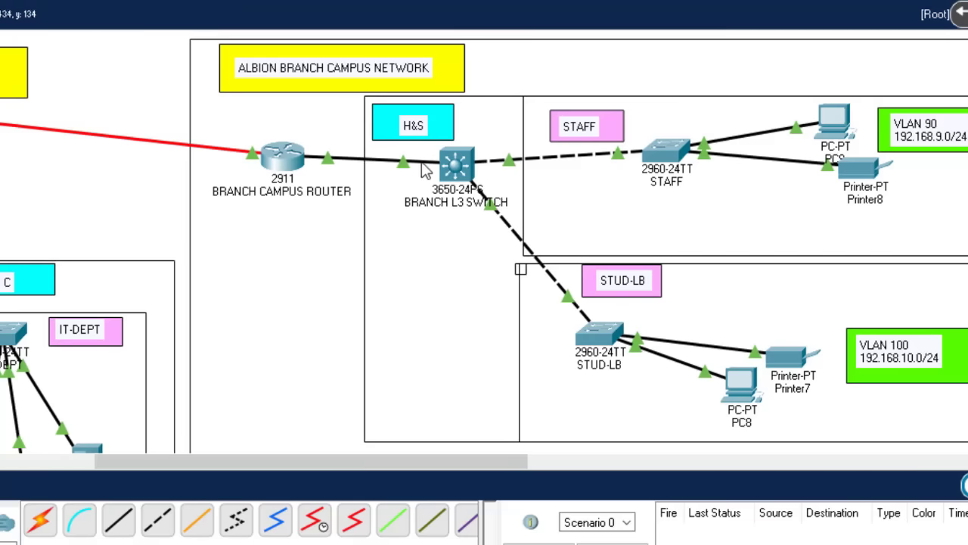
mouse_move(435, 166)
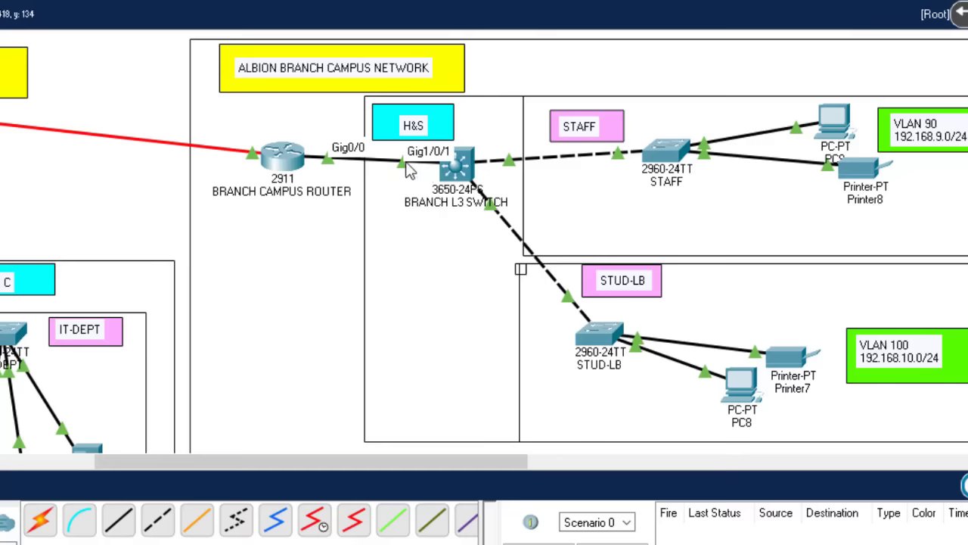
Open the branch L3 switch's command line and enter interface gig1/0/1, the uplink to the branch campus router.
click(467, 168)
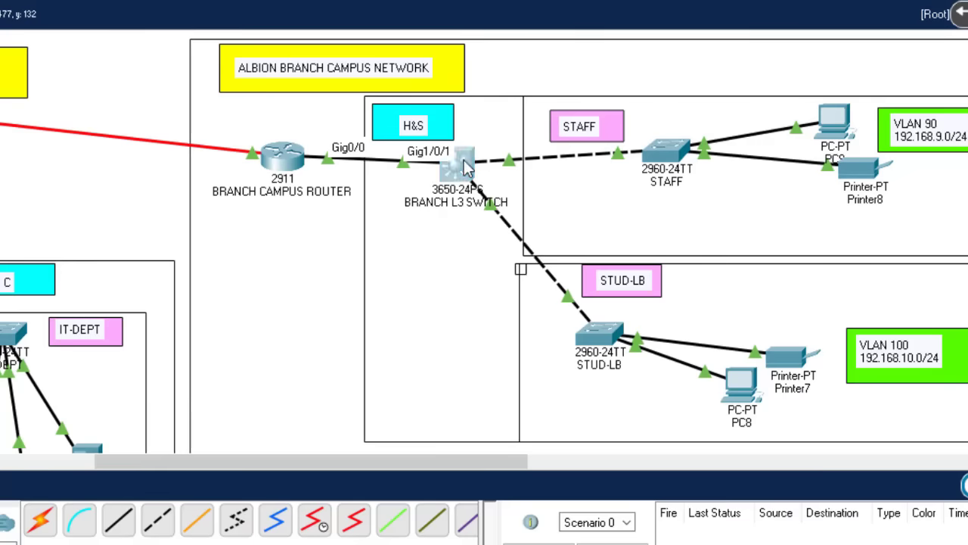
key(Return)
key(Return)
key(Return)
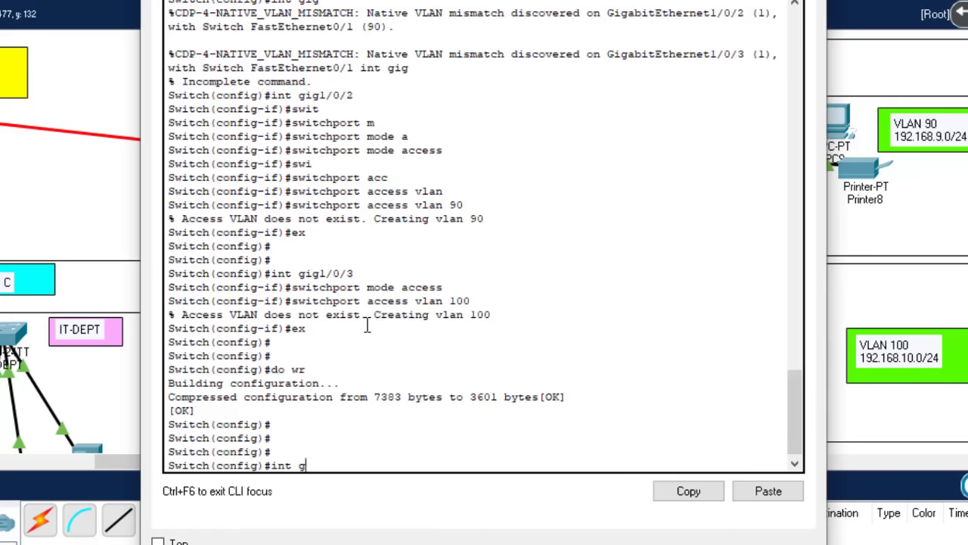
text(/0/1)
key(alt+F4)
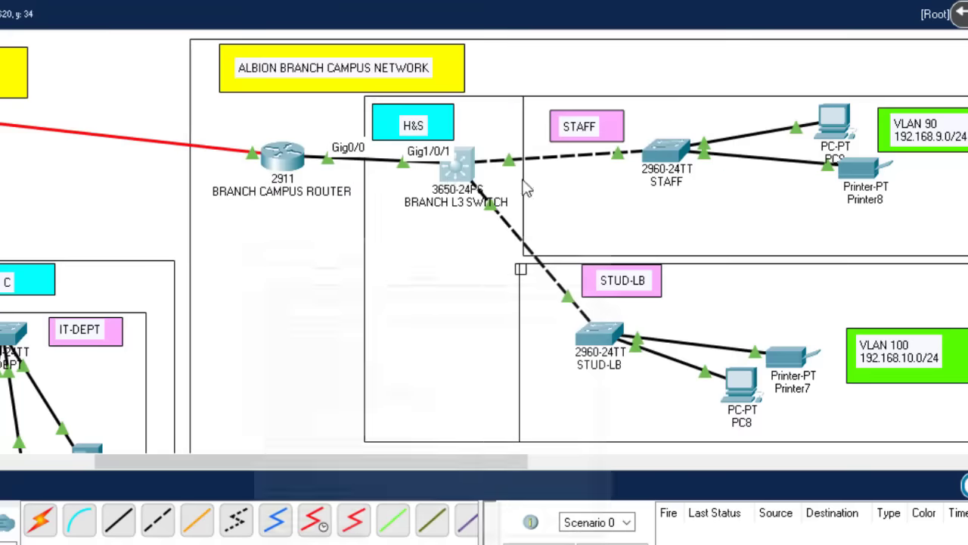
click(466, 177)
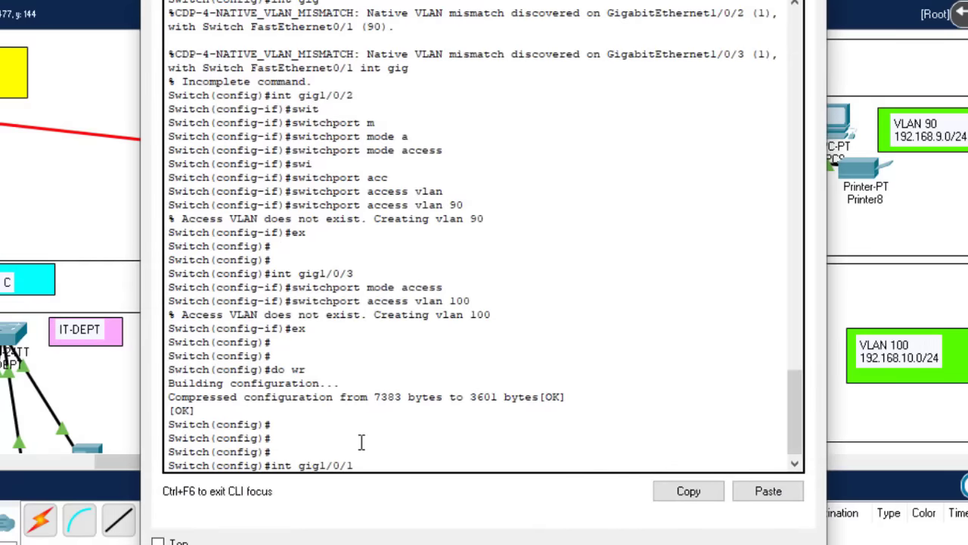
key(Return)
Set switchport trunk encapsulation dot1q on gig1/0/1 of the branch L3 switch.
text(sw)
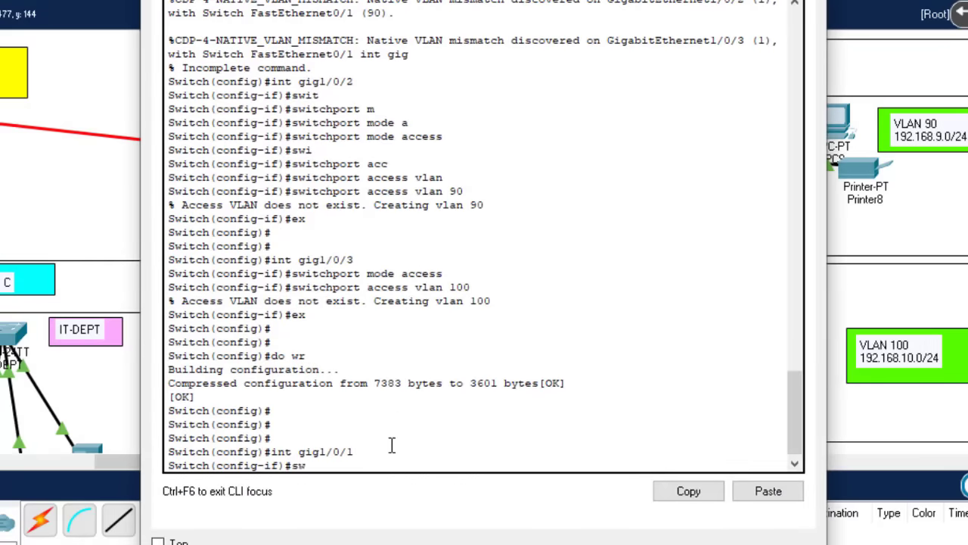
text(itc)
key(Tab)
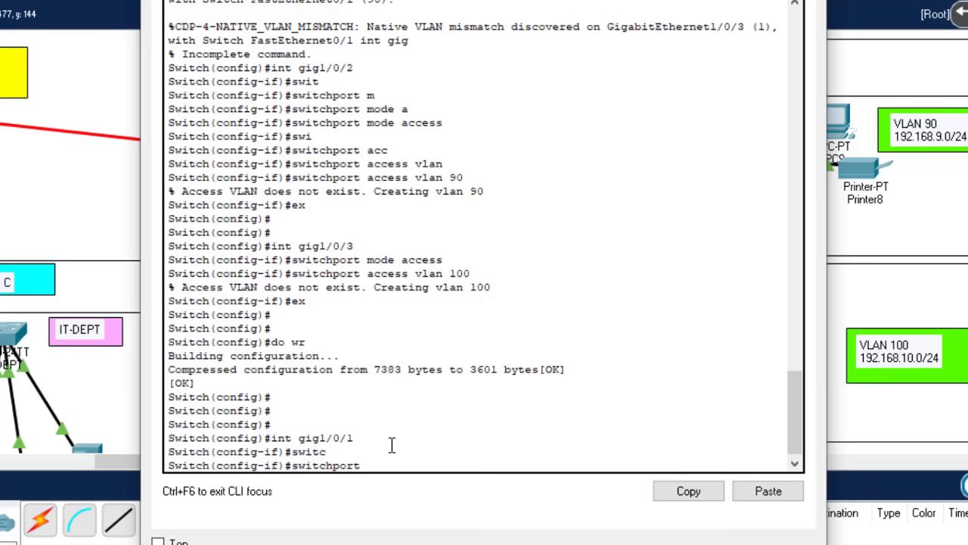
text(r)
key(Tab)
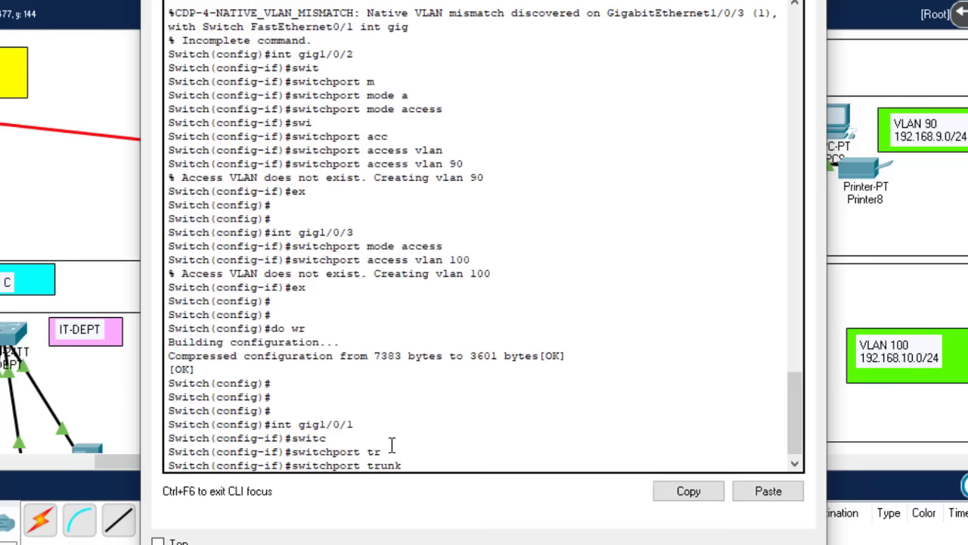
text(en)
key(Tab)
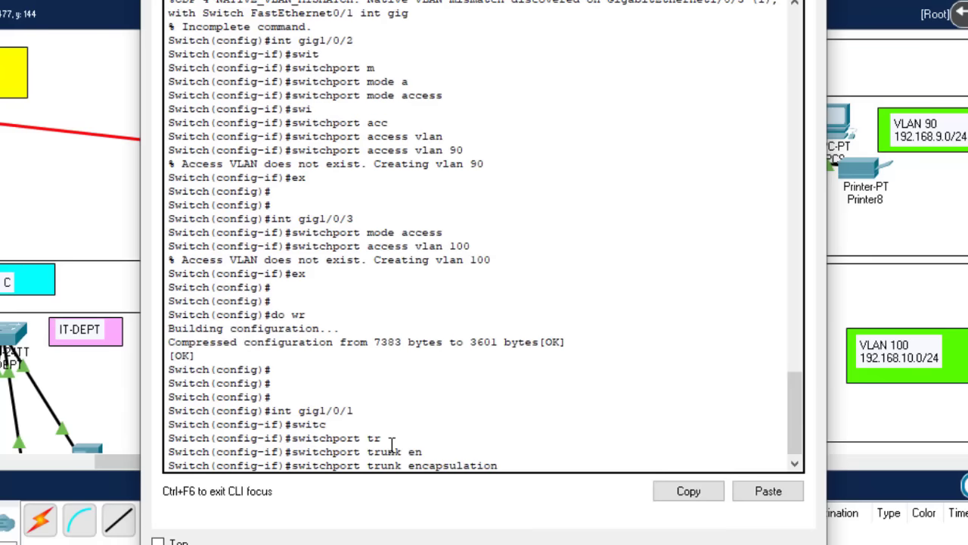
text(d)
key(Tab)
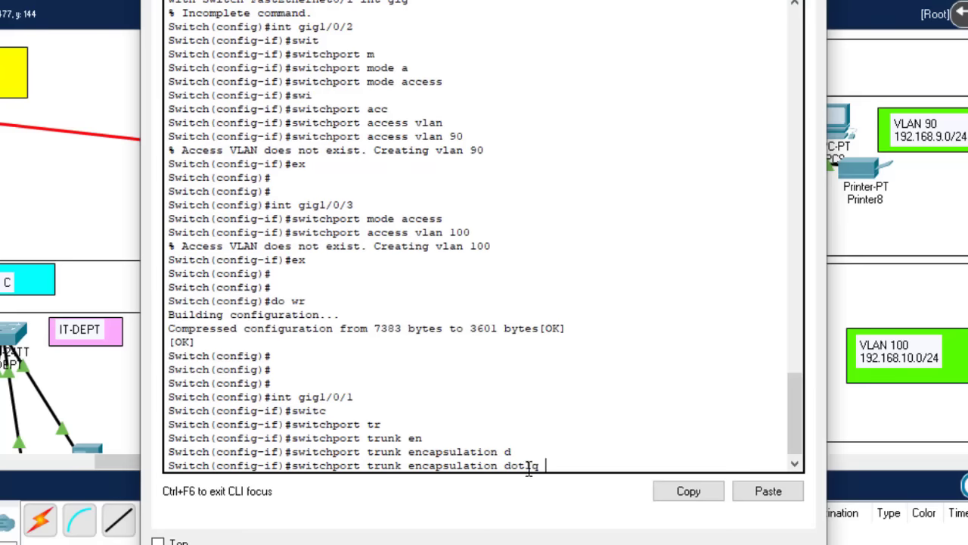
key(Return)
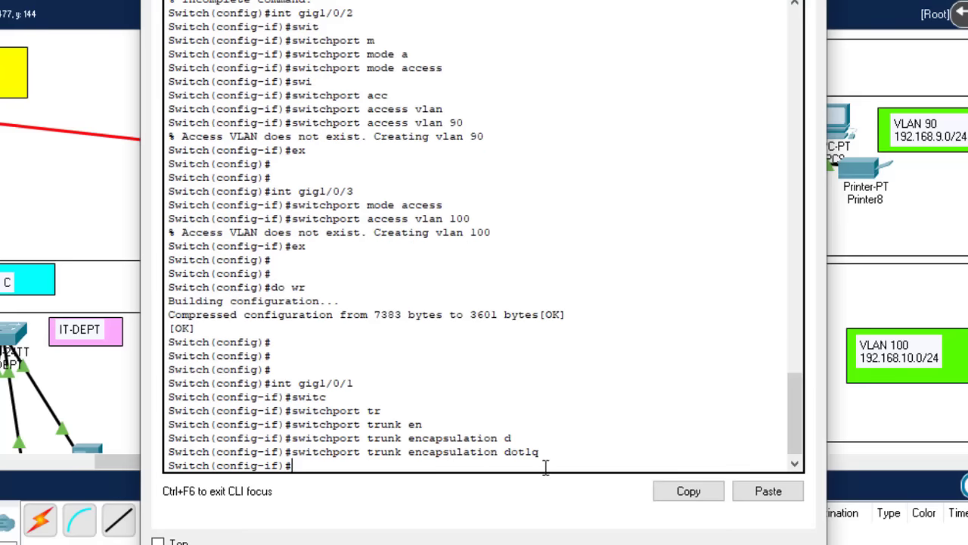
key(Return)
Set gig1/0/1 of the branch L3 switch to switchport mode trunk.
text(swit)
key(Tab)
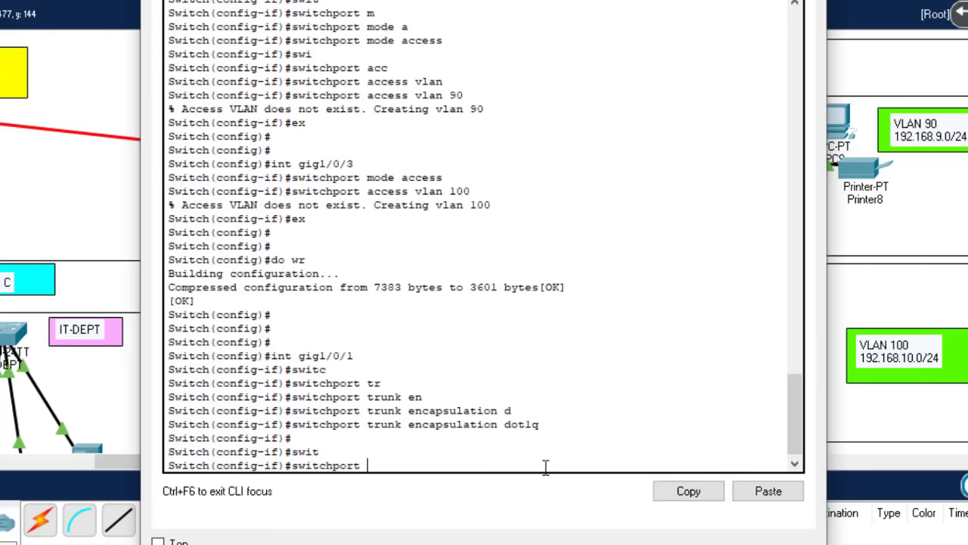
text(m)
key(Tab)
text(tr)
key(Tab)
key(Return)
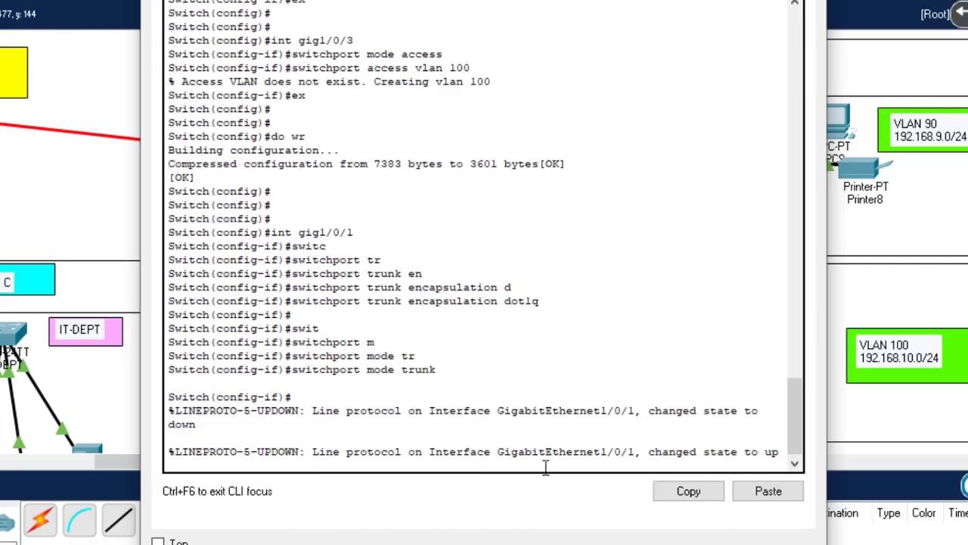
key(Return)
key(Return)
key(Return)
Exit interface configuration on the branch L3 switch, save with do wr and close its window.
text(e)
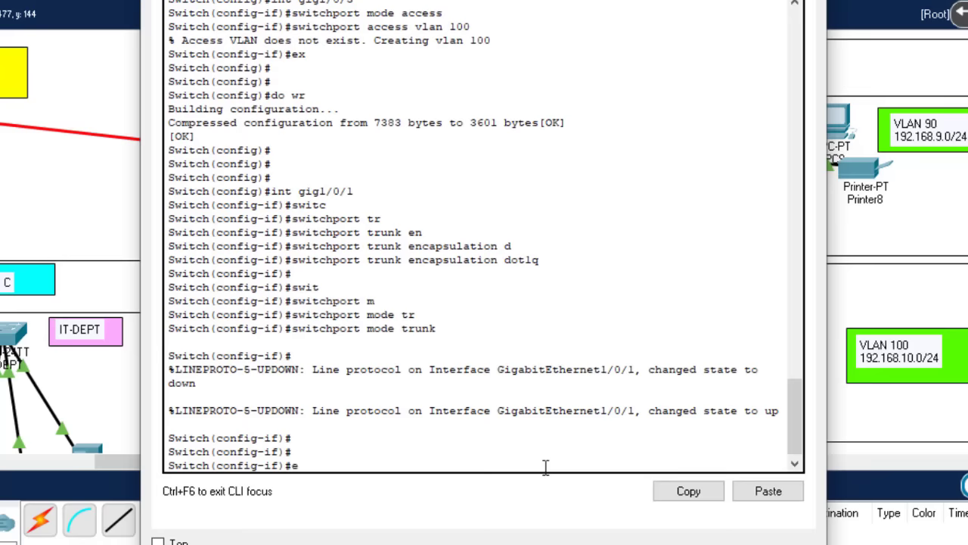
text(x)
key(Return)
key(Return)
text(do)
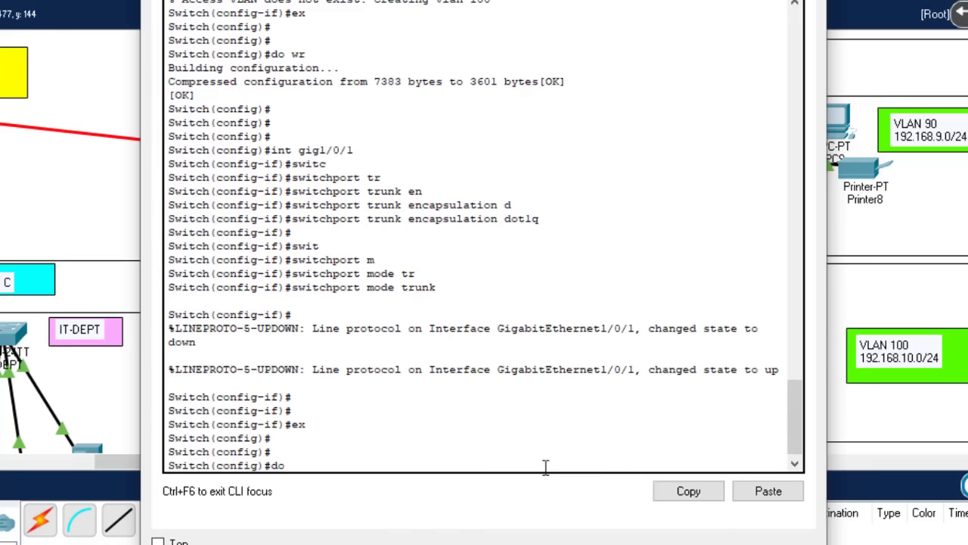
text( wr)
key(Return)
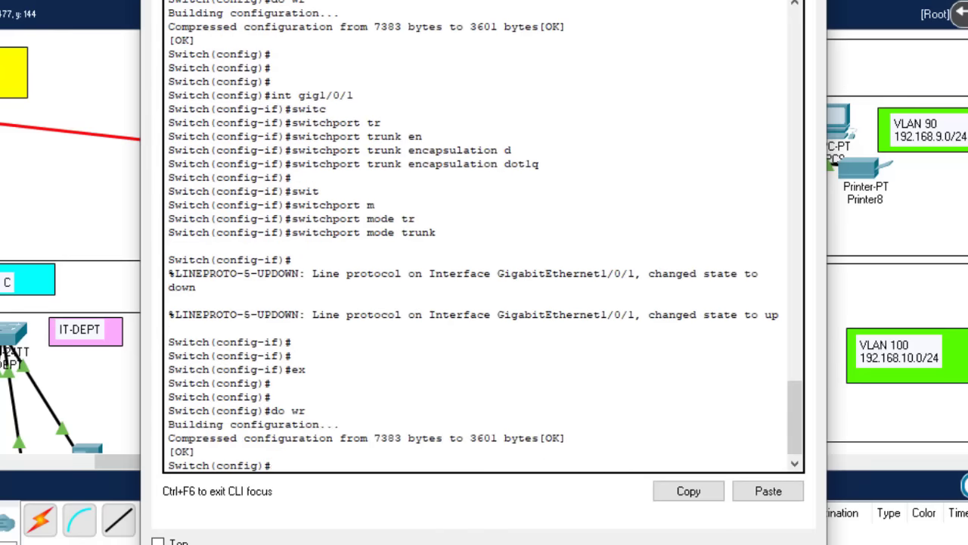
key(alt+F4)
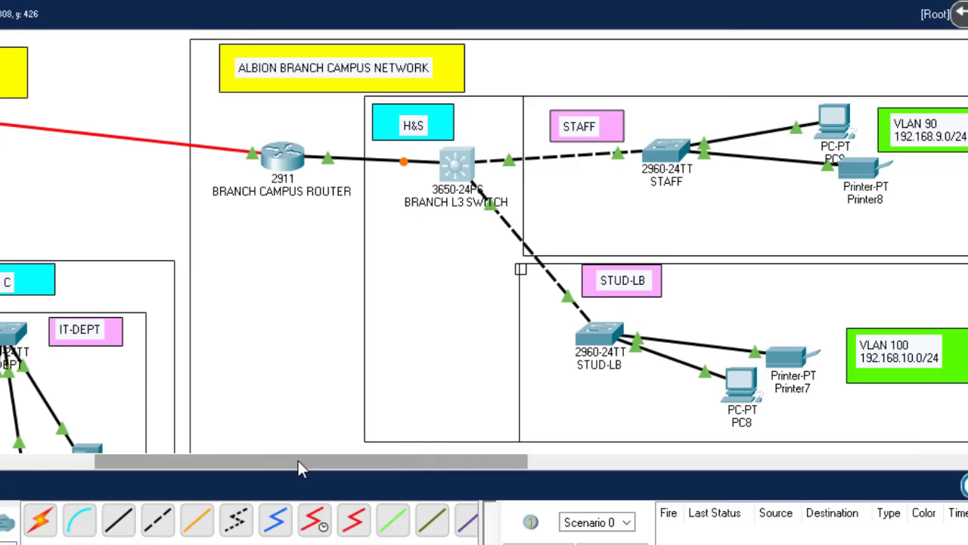
Open the main campus L3 switch's command line and enter interface gig1/0/1, the uplink to the main campus router.
drag(298, 460, 50, 475)
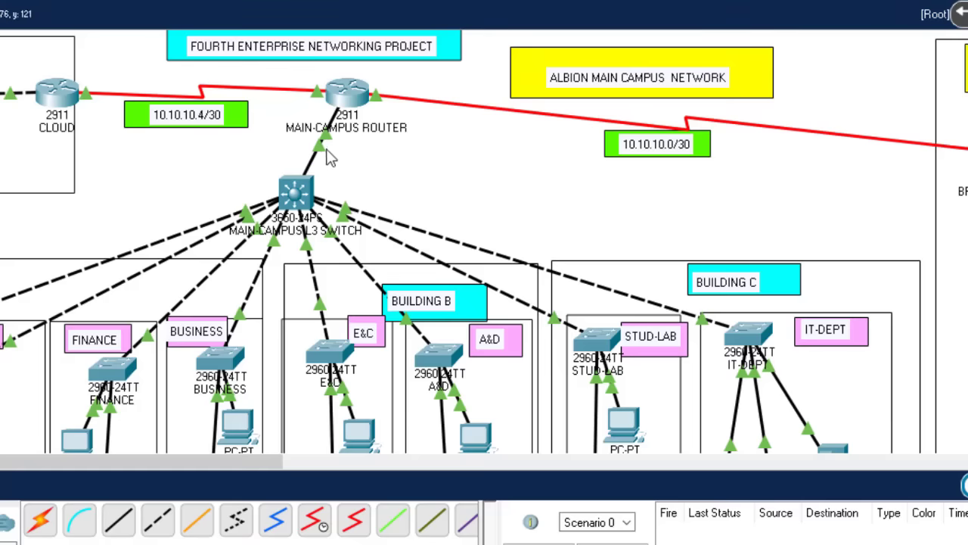
click(297, 195)
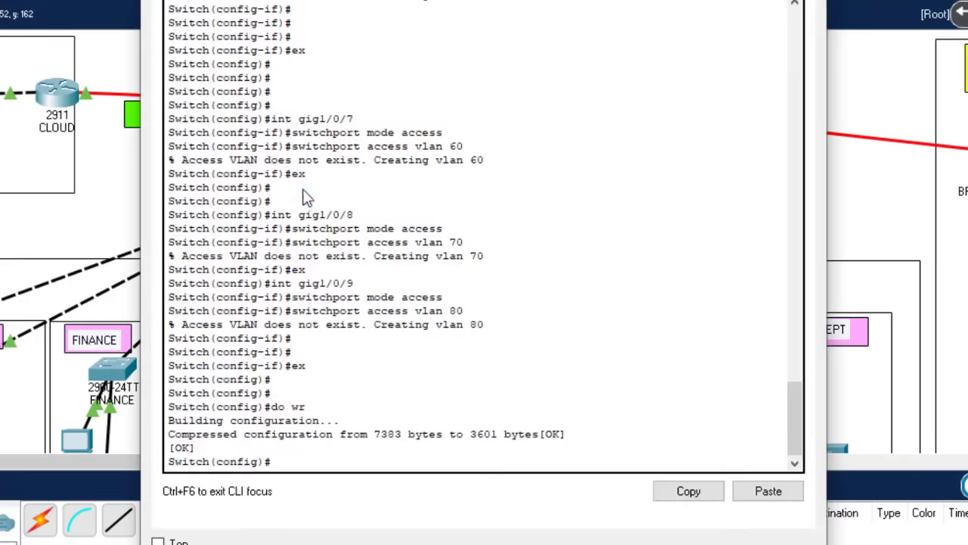
key(Return)
key(Return)
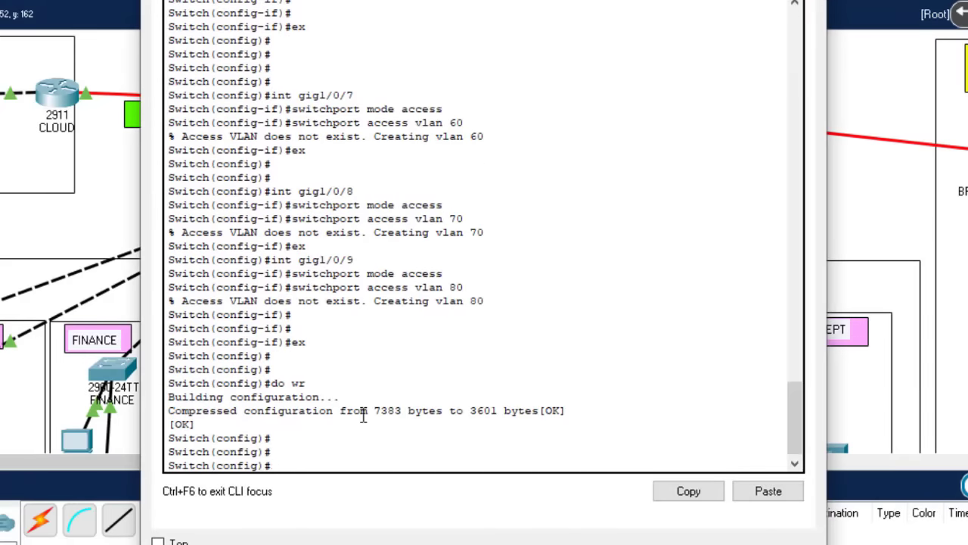
text(int gig)
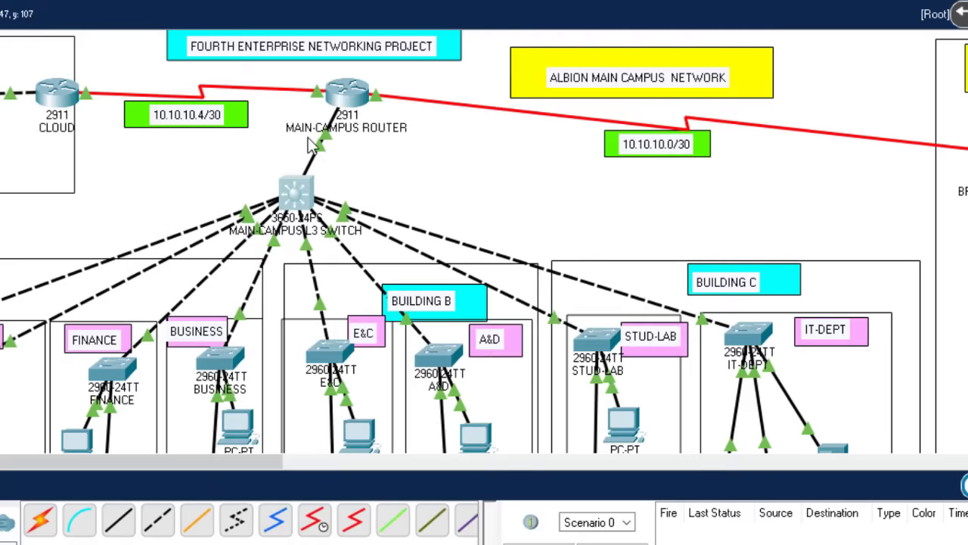
click(299, 197)
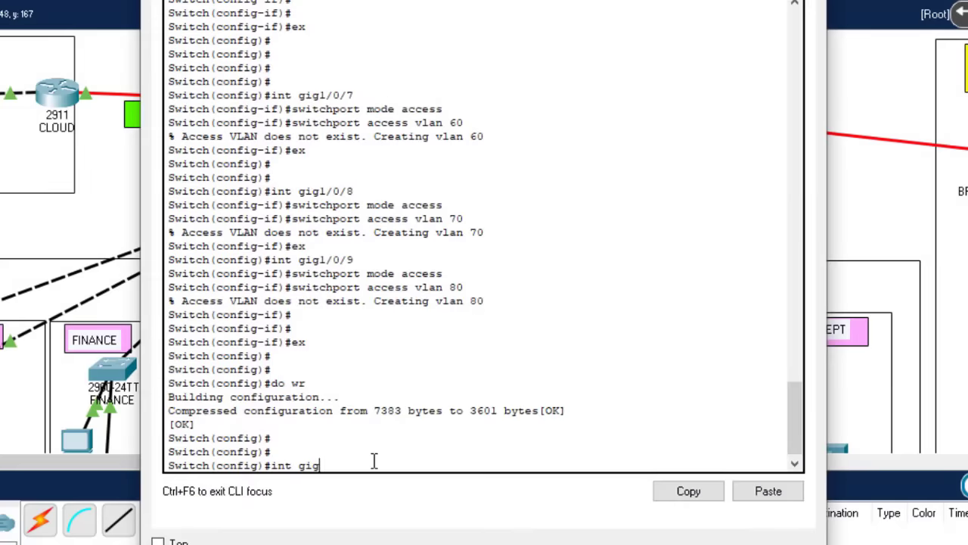
text(1/0/1)
key(Return)
Set switchport trunk encapsulation dot1q on gig1/0/1 of the main campus L3 switch.
text(swit)
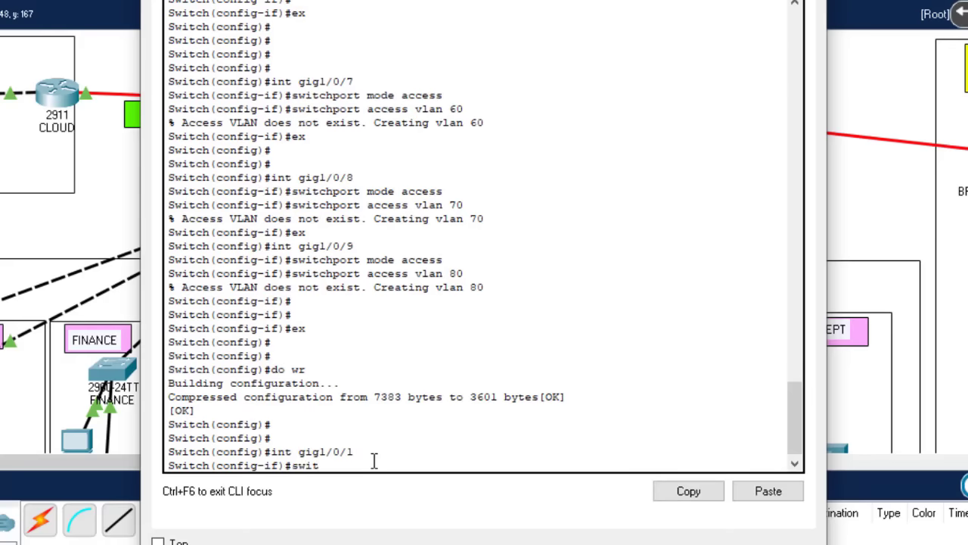
key(Tab)
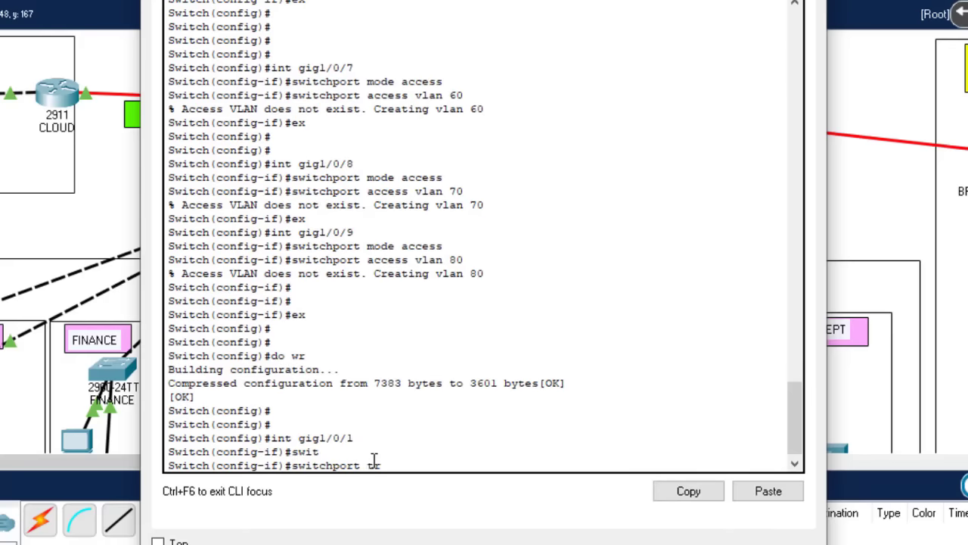
text(tr)
key(Tab)
text(en)
key(Tab)
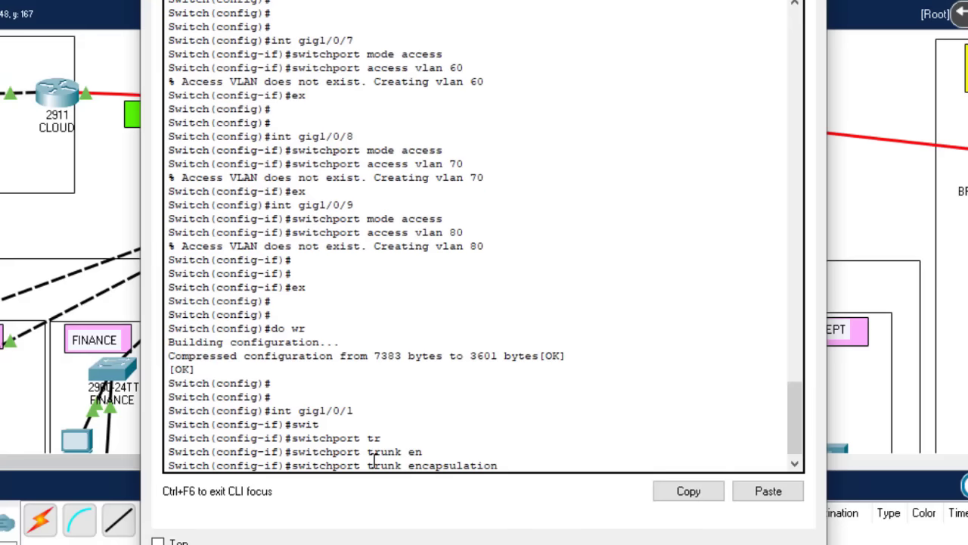
text(d)
key(Tab)
key(Return)
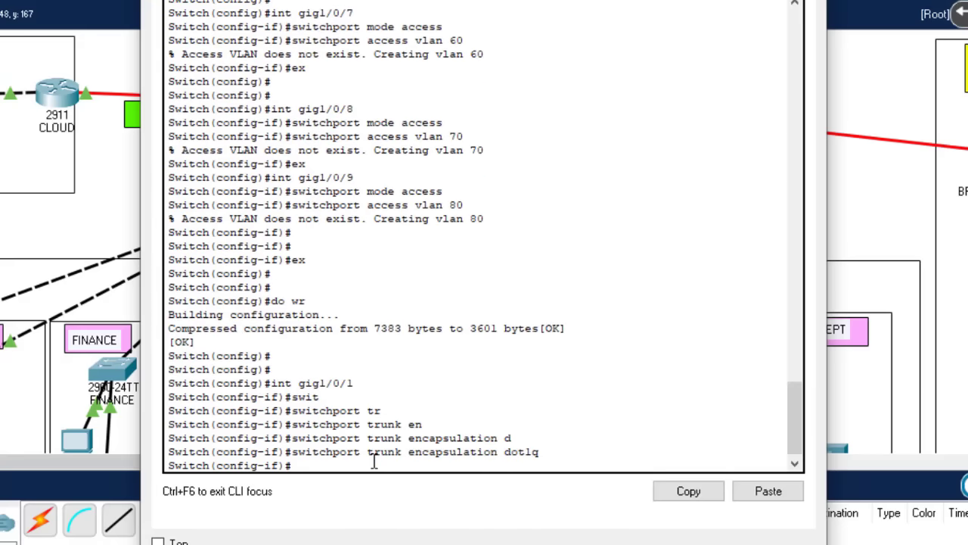
Set gig1/0/1 of the main campus L3 switch to switchport mode trunk.
text(swit)
key(Tab)
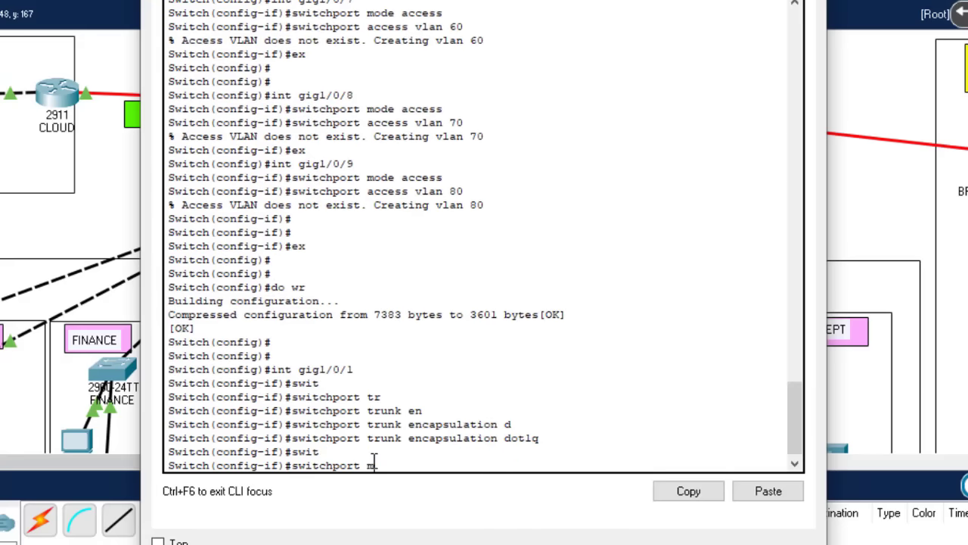
text(m)
key(Tab)
text(tr)
key(Tab)
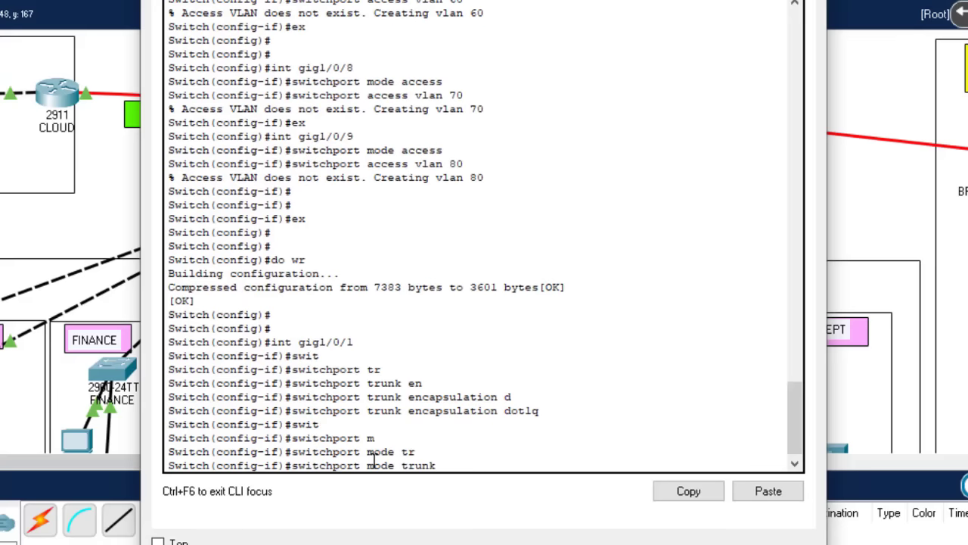
key(Return)
key(Return)
key(Return)
Exit interface configuration on the main campus L3 switch, save with do wr and close its window.
text(ex)
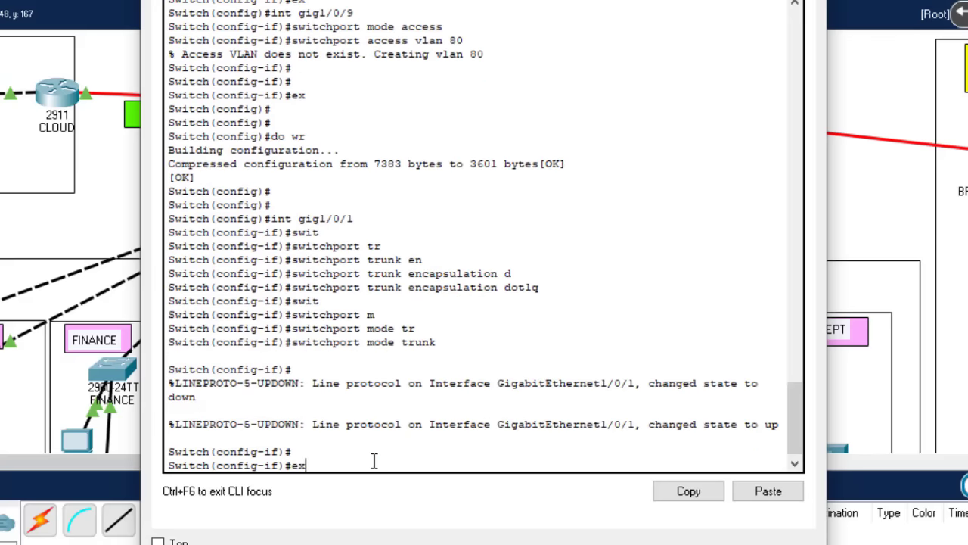
key(Return)
text(do wr)
key(Return)
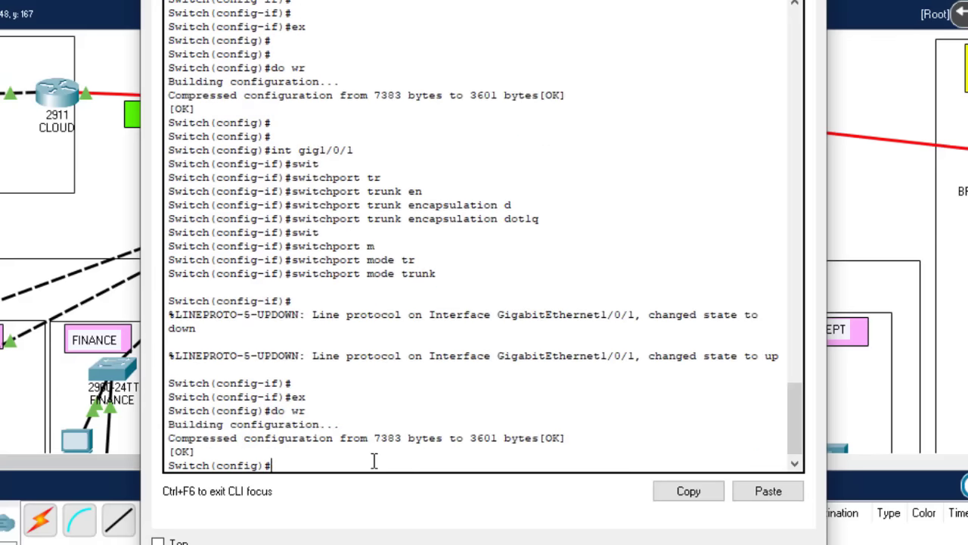
key(alt+F4)
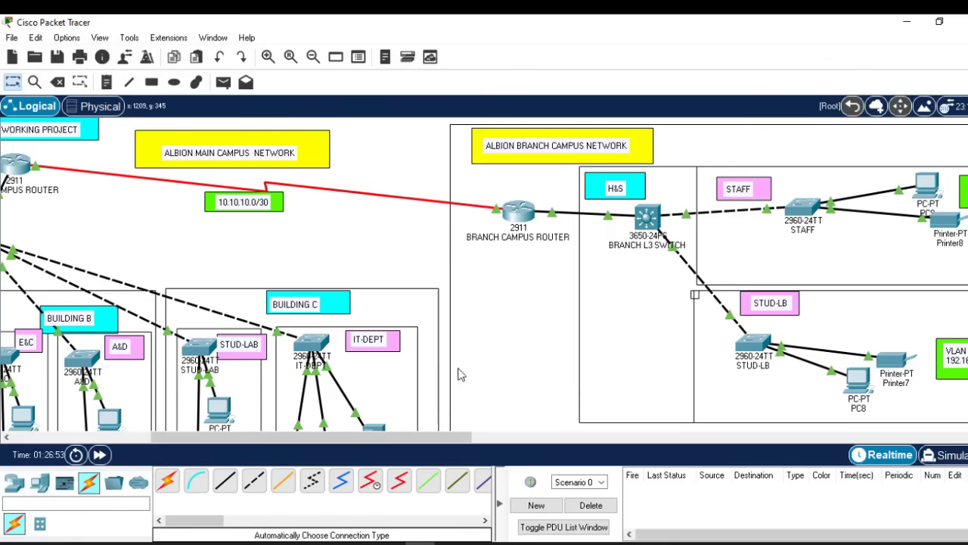
Review the RIPv2, static routing and building A DHCP requirements in the project brief, and return to Cisco Packet Tracer.
drag(448, 437, 293, 442)
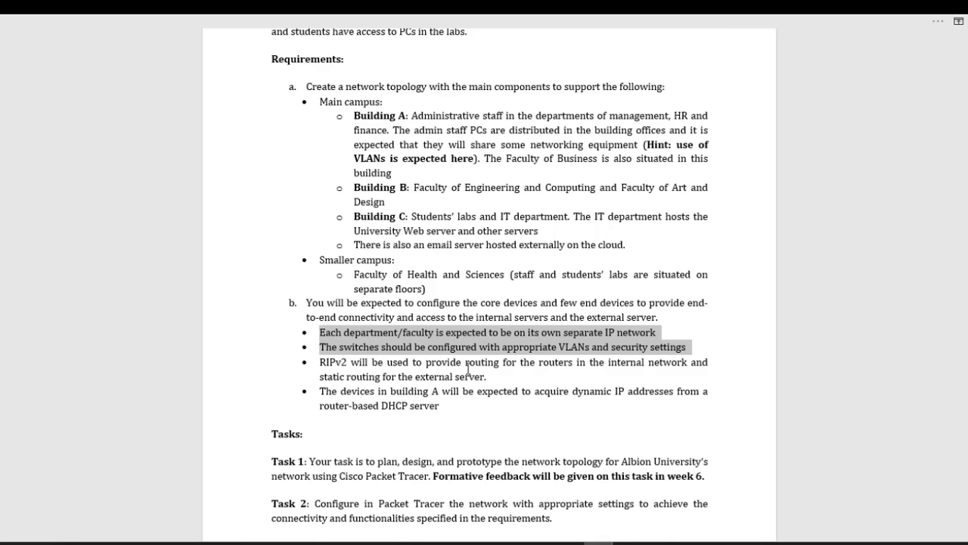
drag(488, 376, 319, 362)
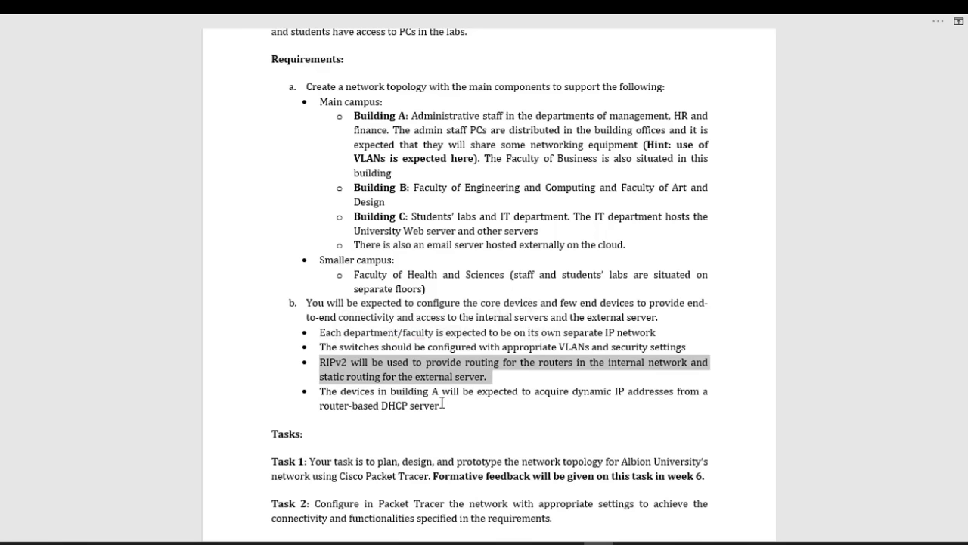
drag(428, 409, 372, 378)
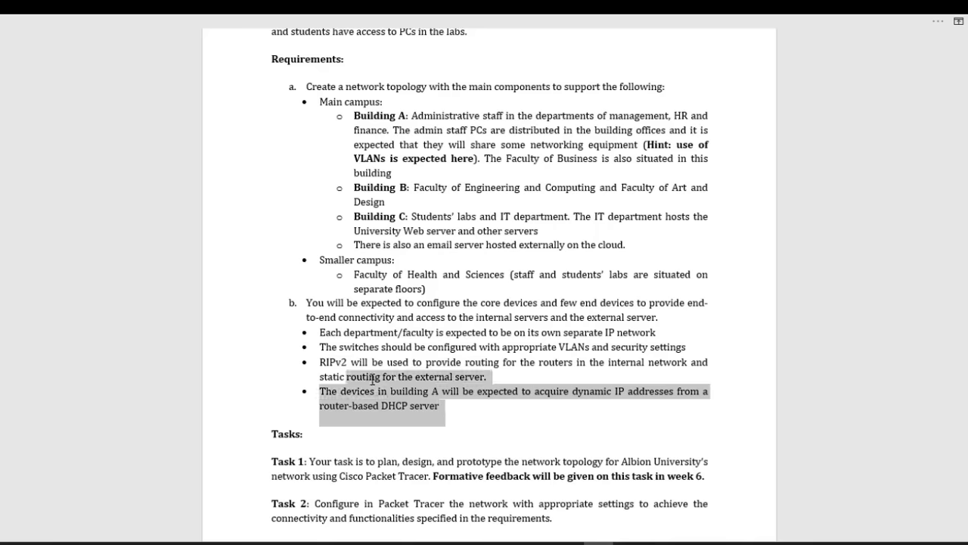
click(529, 416)
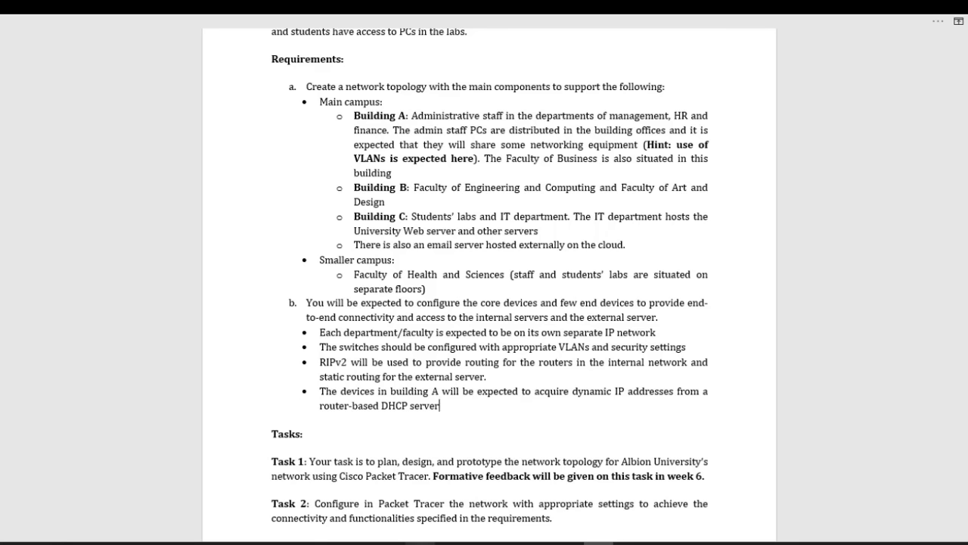
click(424, 543)
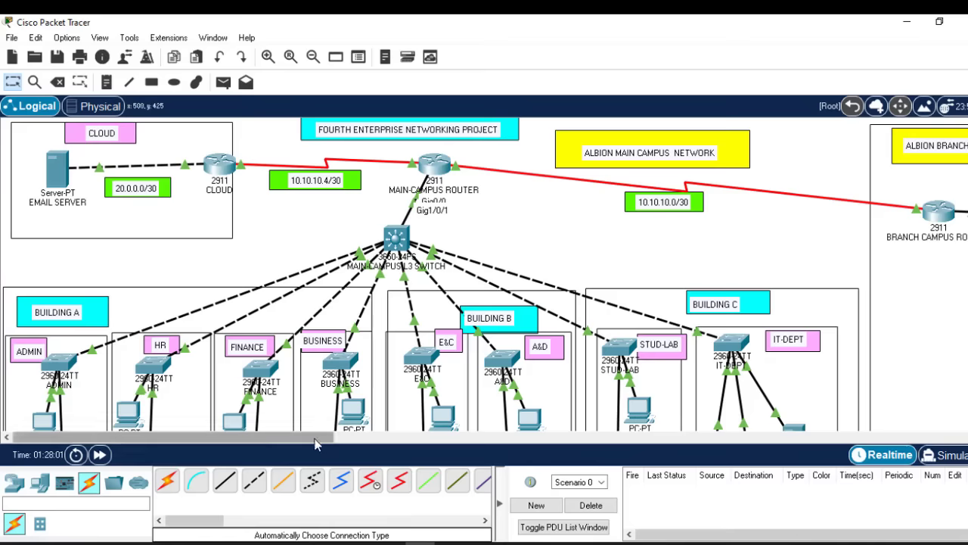
drag(313, 440, 329, 444)
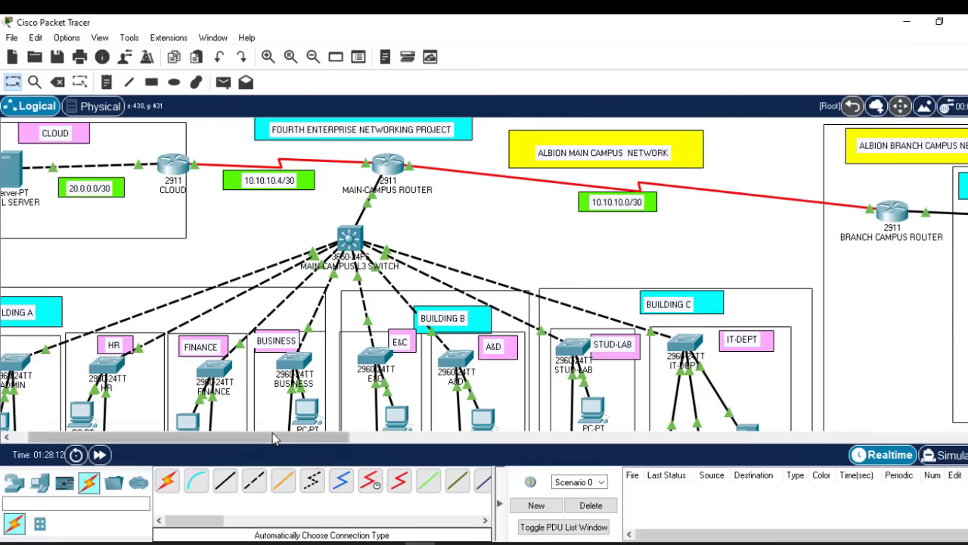
drag(278, 437, 368, 437)
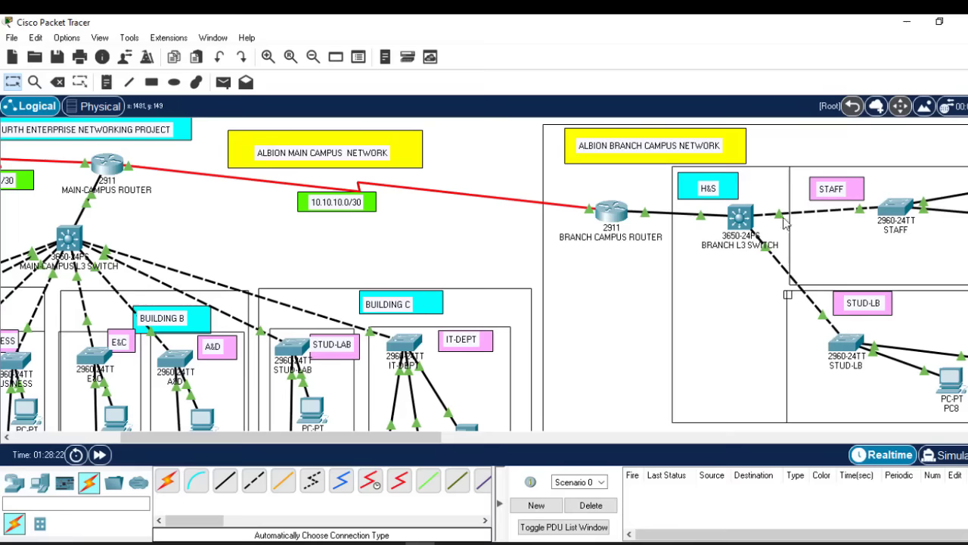
drag(396, 445, 350, 437)
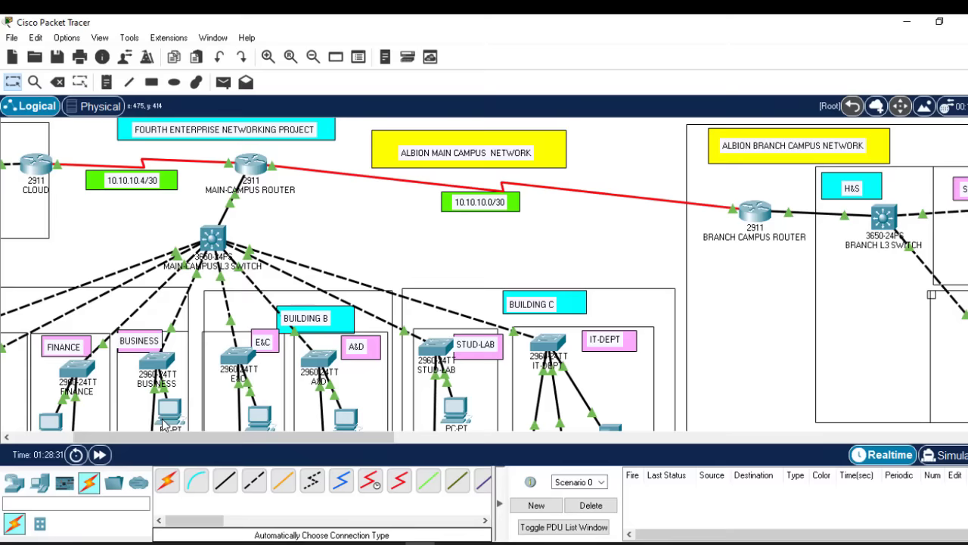
drag(192, 436, 132, 433)
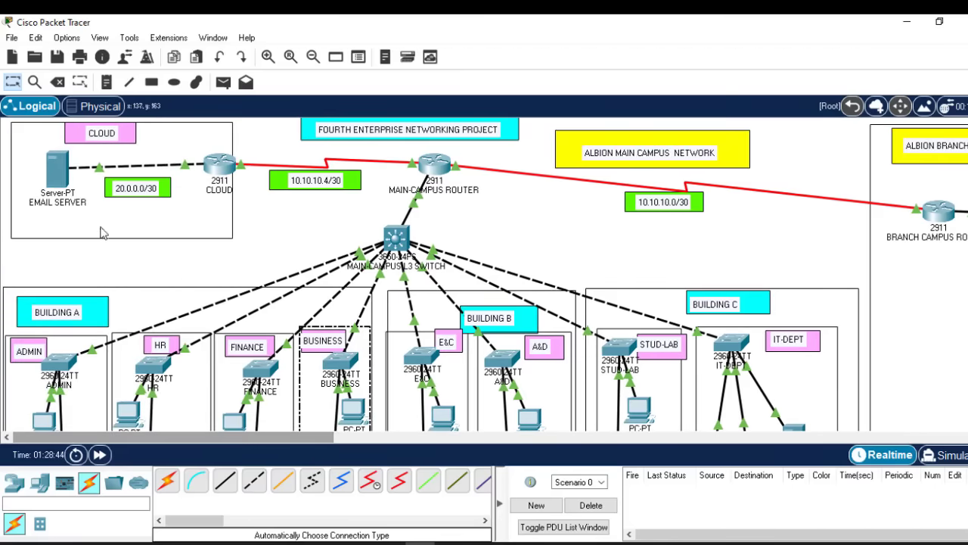
Open the main campus router's CLI and enter privileged and global configuration mode with en and conf t.
drag(239, 440, 287, 440)
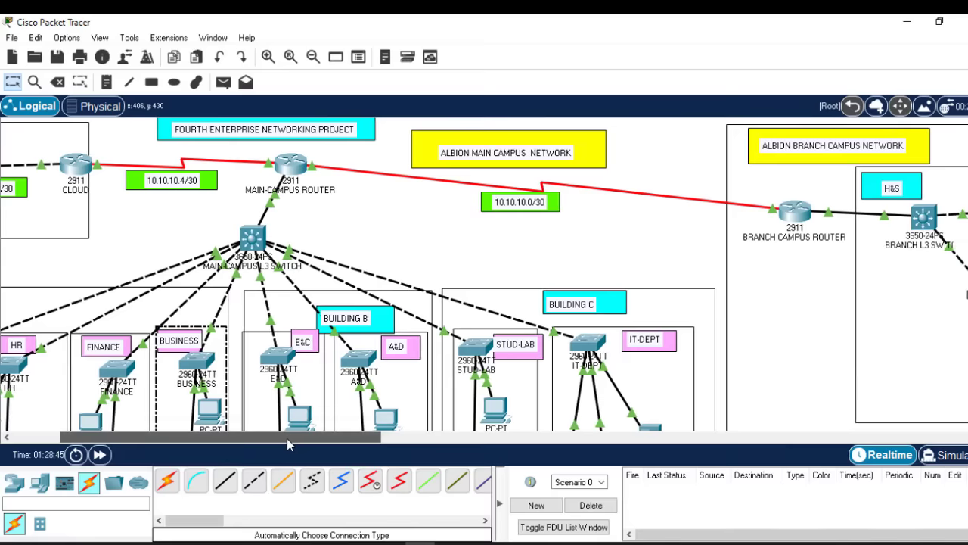
click(295, 164)
key(Return)
key(Return)
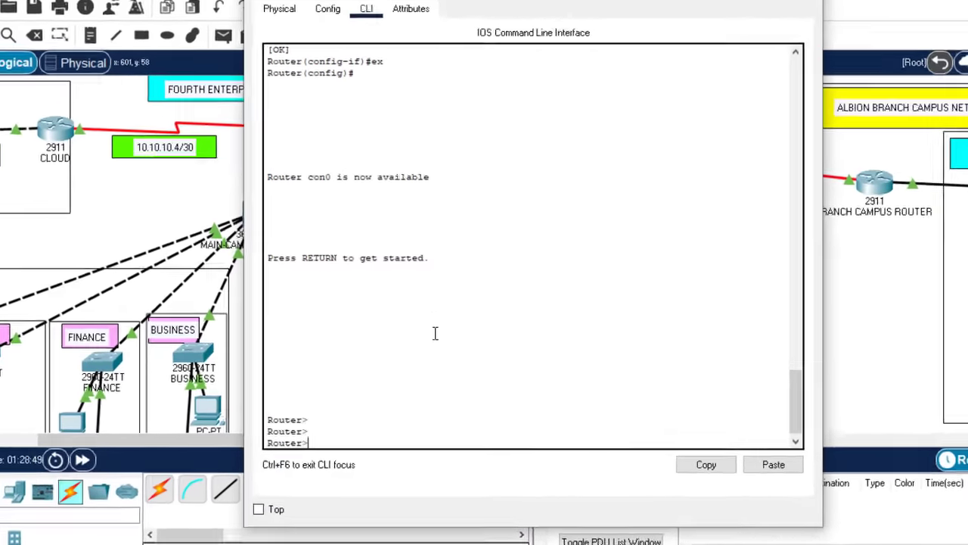
text(en)
key(Return)
text(con)
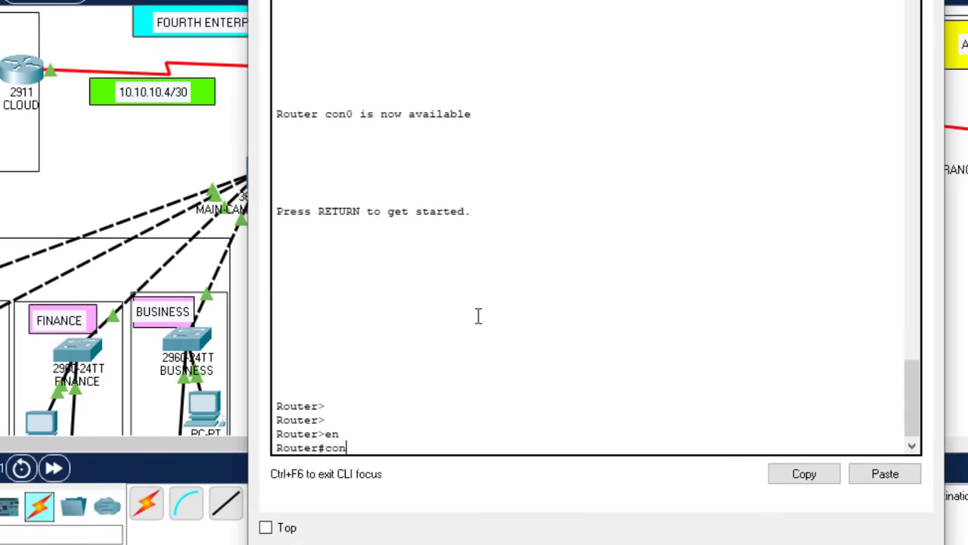
text(f t)
key(Return)
key(Return)
key(Return)
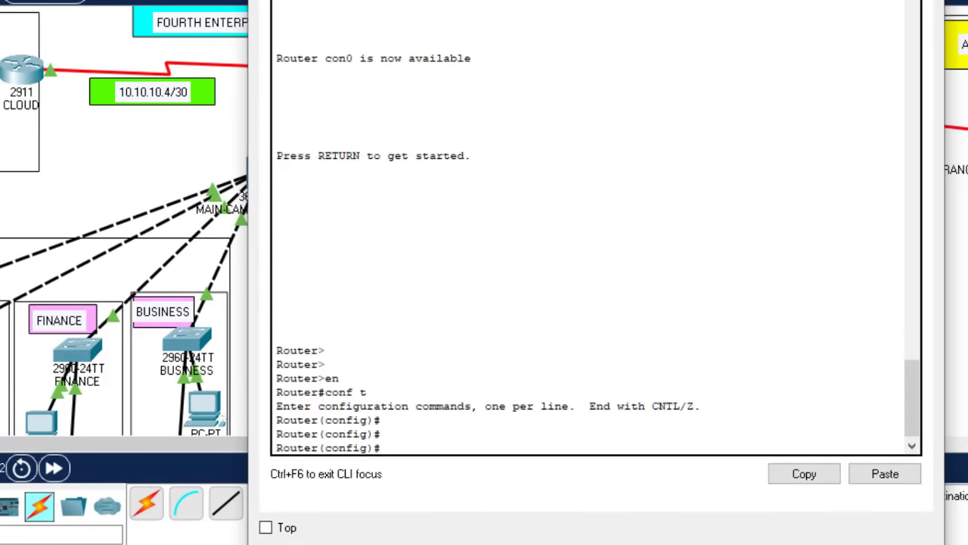
Check which main campus router port faces the branch router, and enter interface configuration for se0/1/1.
key(alt+F4)
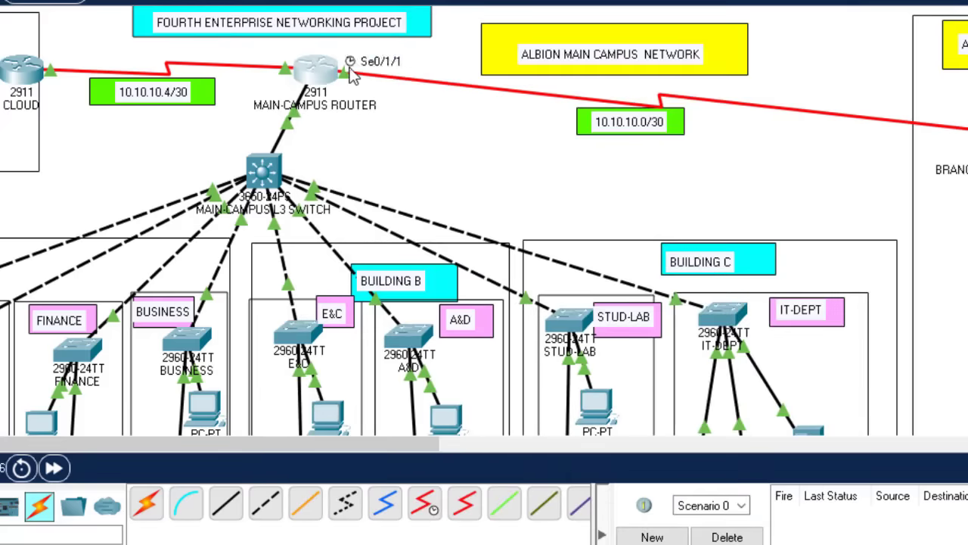
click(318, 72)
click(399, 439)
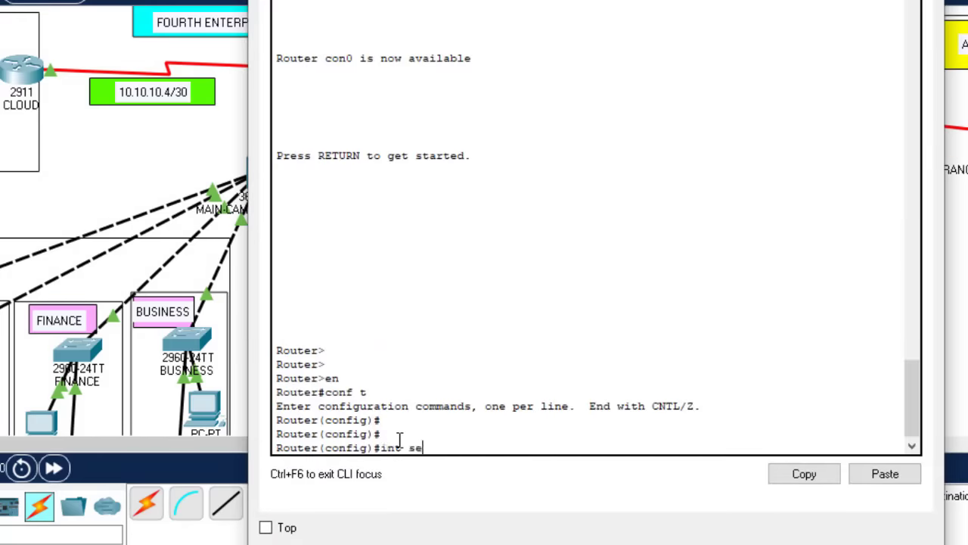
text(int se0/1/1)
key(Return)
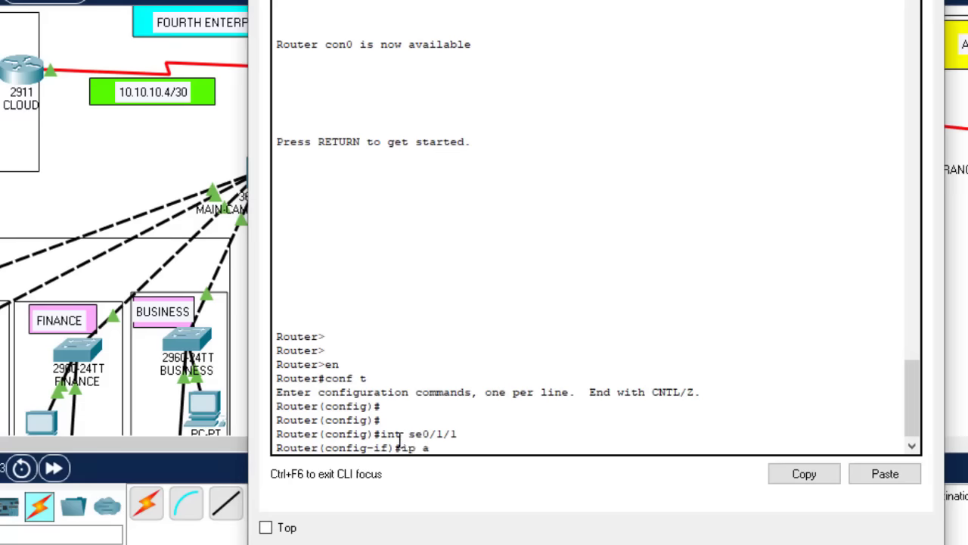
Assign IP address 10.10.10.1 with mask 255.255.255.252 to se0/1/1 of the main campus router and exit interface configuration.
text(ip add)
key(Tab)
text(10)
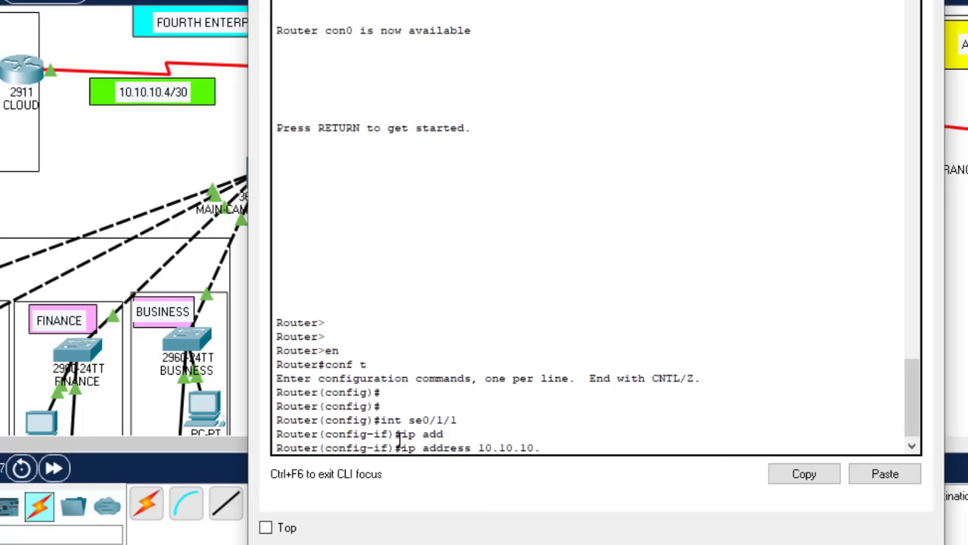
text(.10.10.1 255.255.255.252)
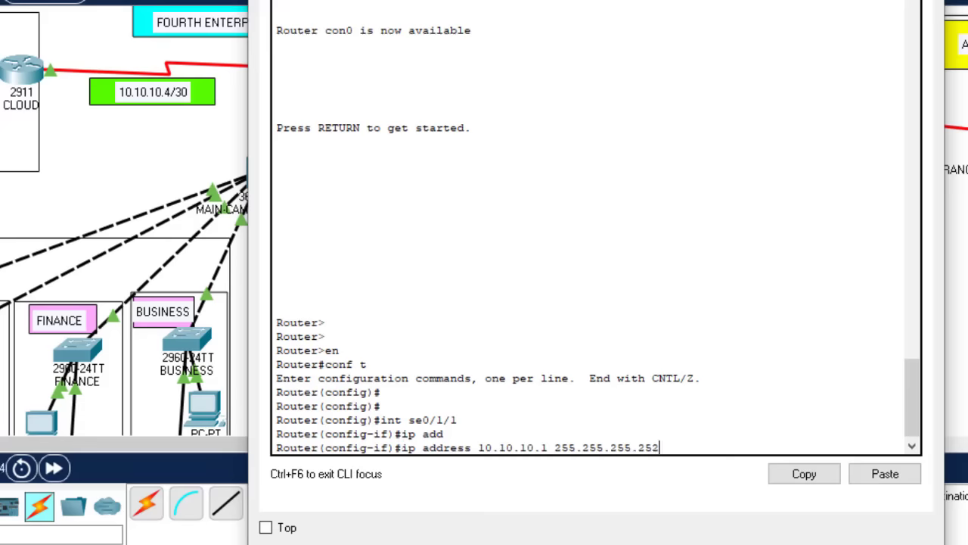
click(595, 154)
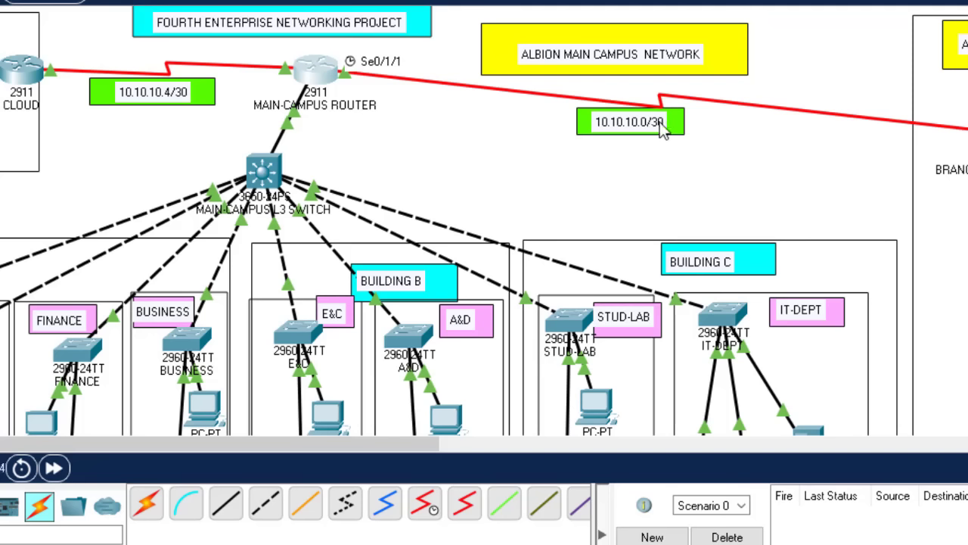
click(319, 73)
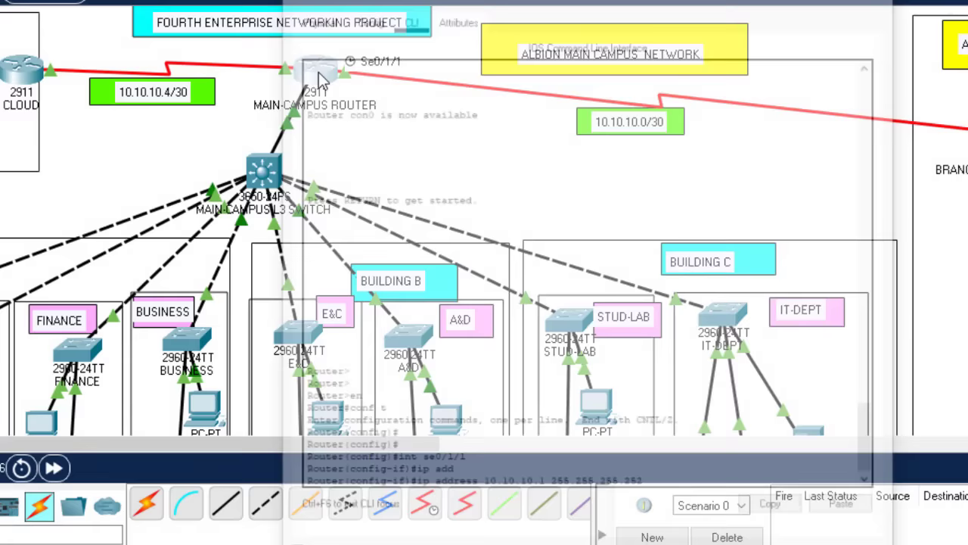
key(Return)
key(Return)
key(Return)
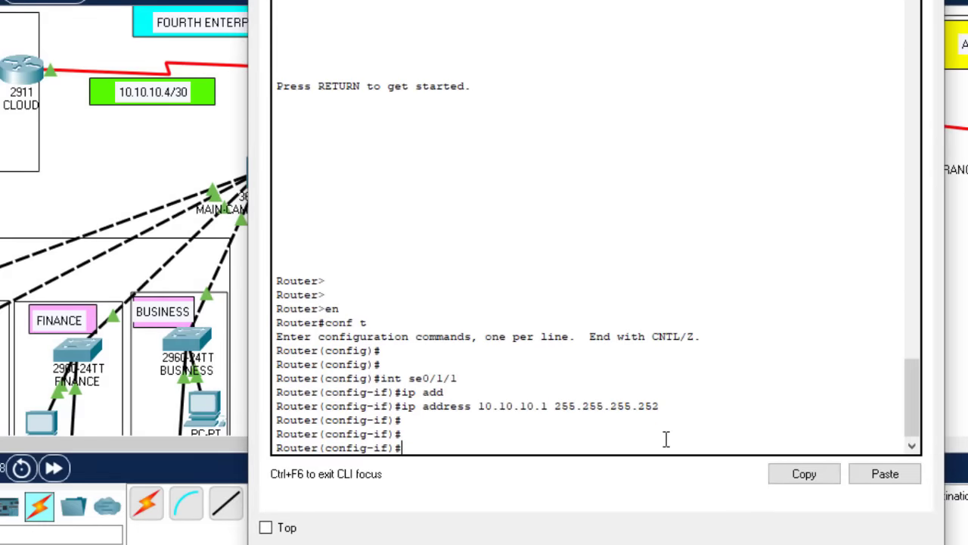
text(ex)
key(Return)
key(Return)
key(Return)
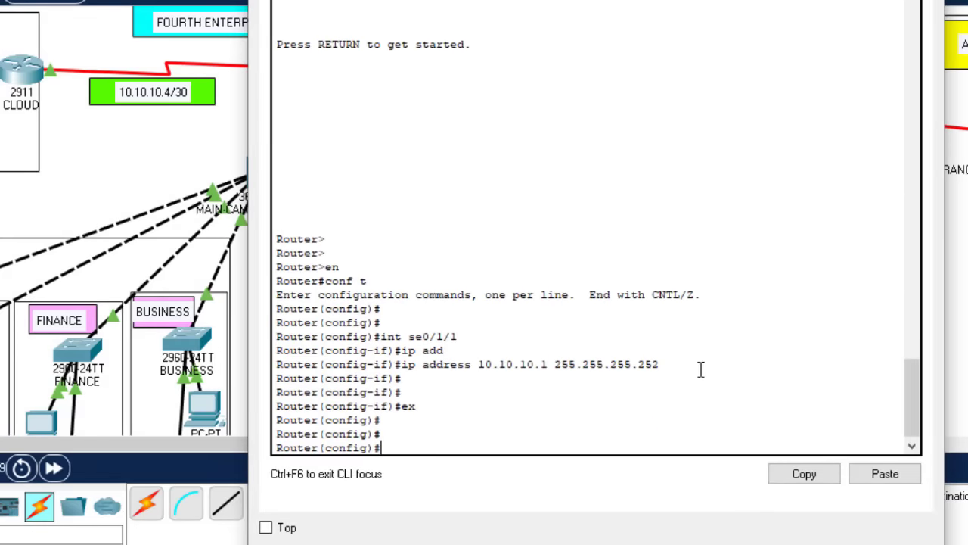
Check which main campus router port faces the cloud router, and enter interface configuration for se0/1/0.
key(alt+F4)
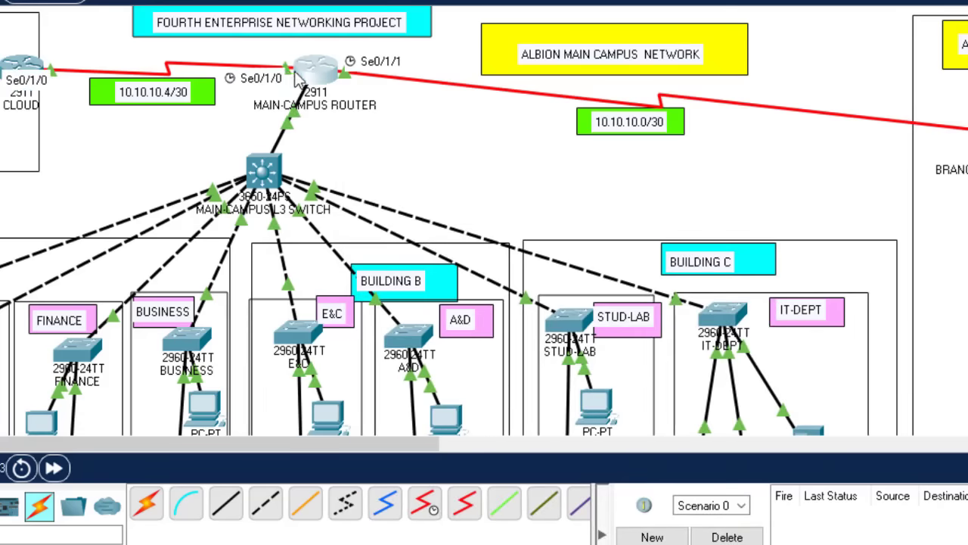
click(318, 70)
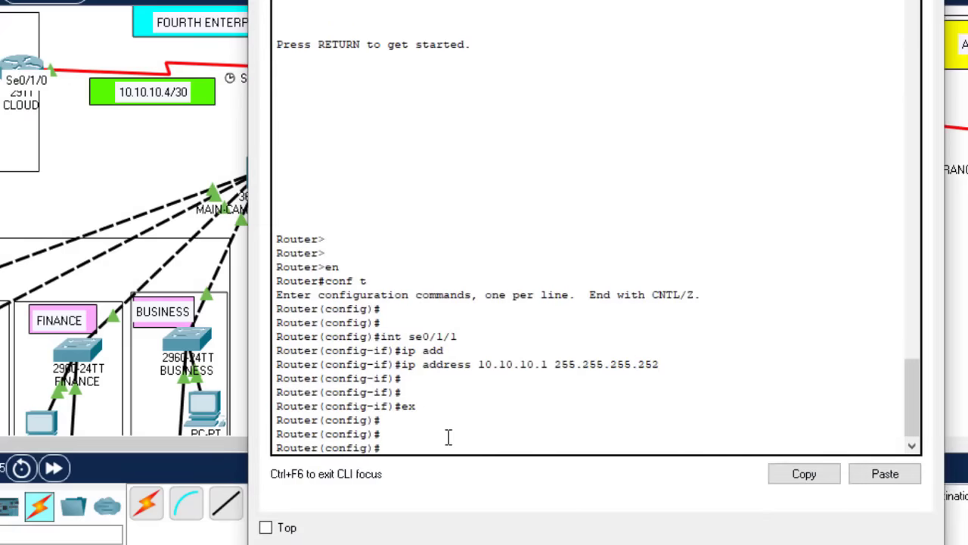
key(Up)
key(Up)
key(Up)
key(Up)
text(0)
key(Return)
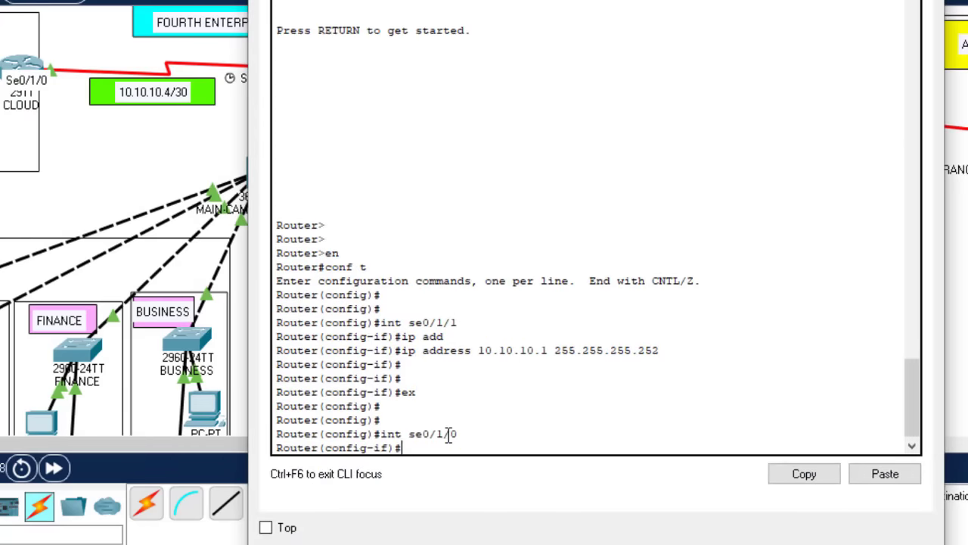
Assign IP address 10.10.10.5 with mask 255.255.255.252 to se0/1/0 of the main campus router, matching the 10.10.10.4/30 link.
click(162, 48)
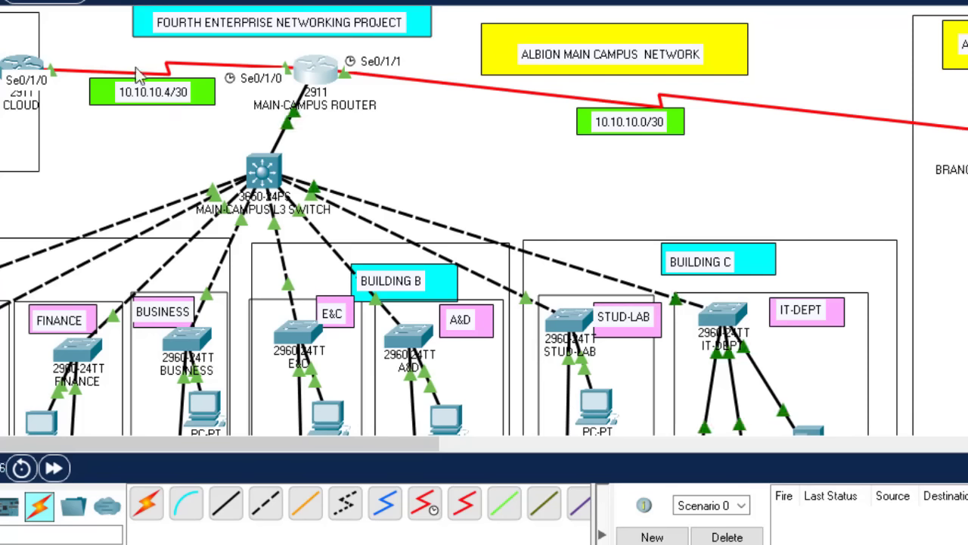
click(310, 76)
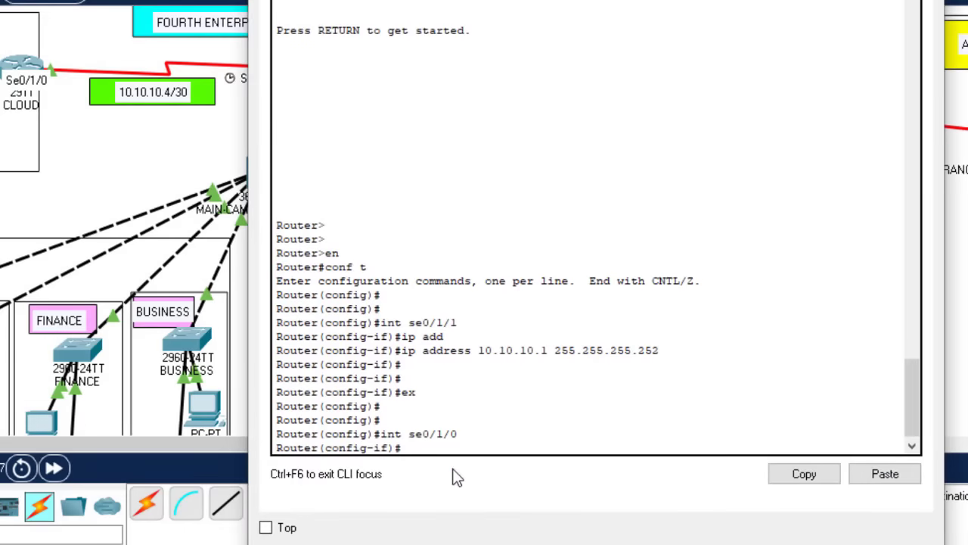
key(Up)
key(Up)
key(Up)
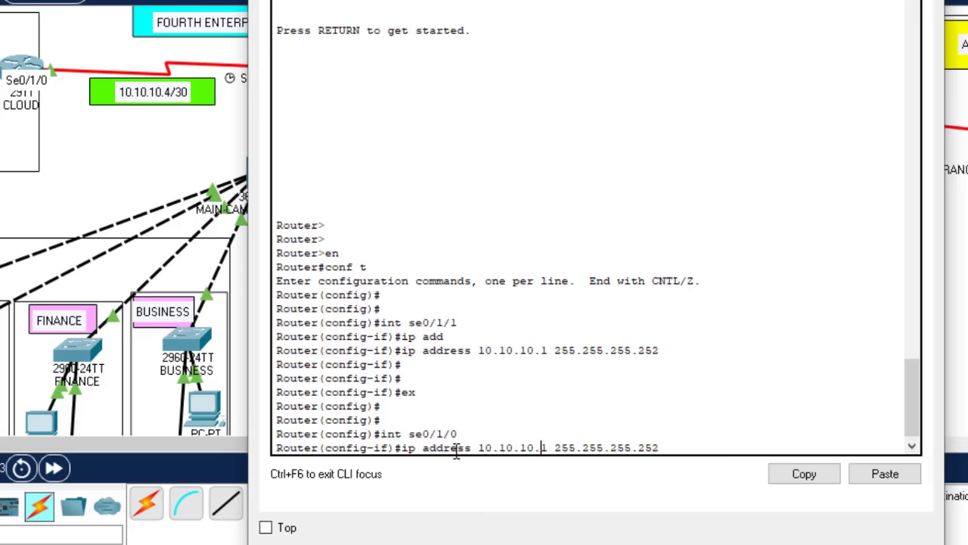
key(Left)
key(Left)
key(Left)
key(Left)
key(Left)
key(Left)
key(Left)
key(Left)
key(Left)
key(Left)
key(Left)
key(Left)
key(Left)
key(Left)
key(Left)
key(Left)
key(BackSpace)
text(5)
key(Return)
key(Return)
key(Return)
Exit interface configuration on the main campus router, save with do wr and close its window.
text(ex)
key(Return)
key(Return)
key(Return)
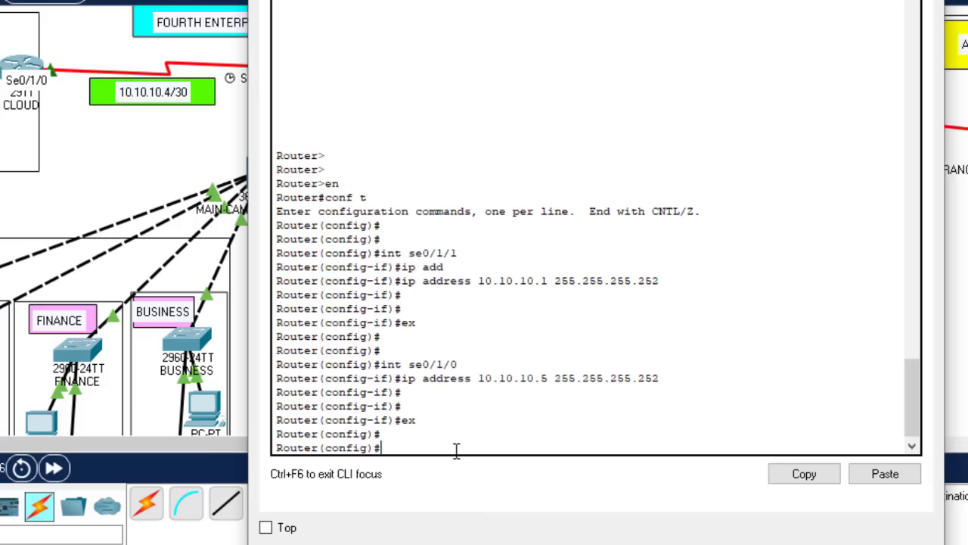
text(do wr)
key(Return)
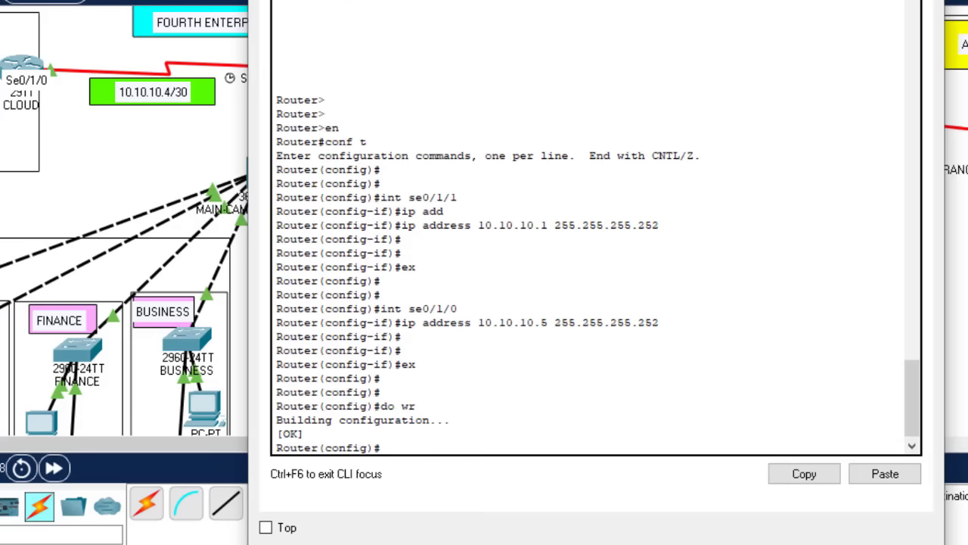
key(alt+F4)
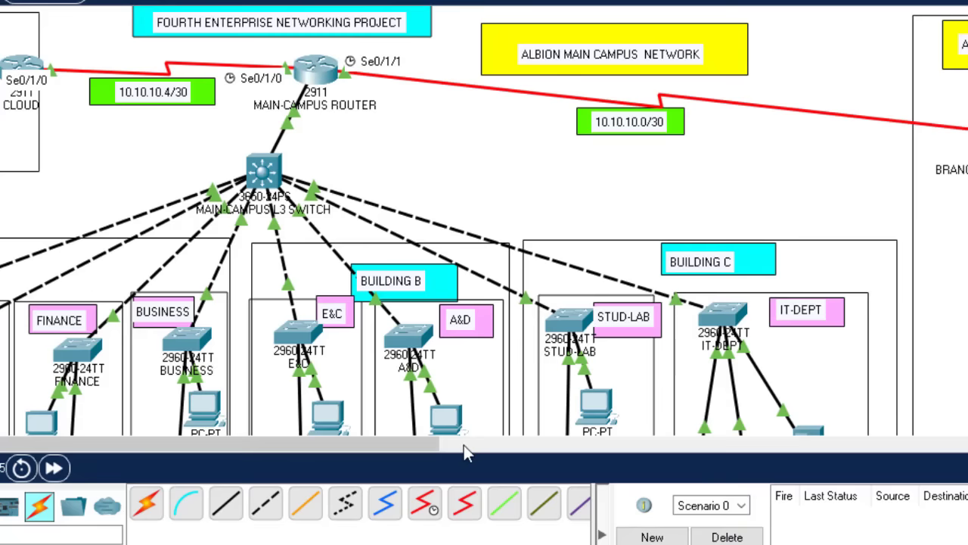
Open the branch campus router's CLI and enter global configuration mode with en and conf t.
drag(428, 452, 493, 450)
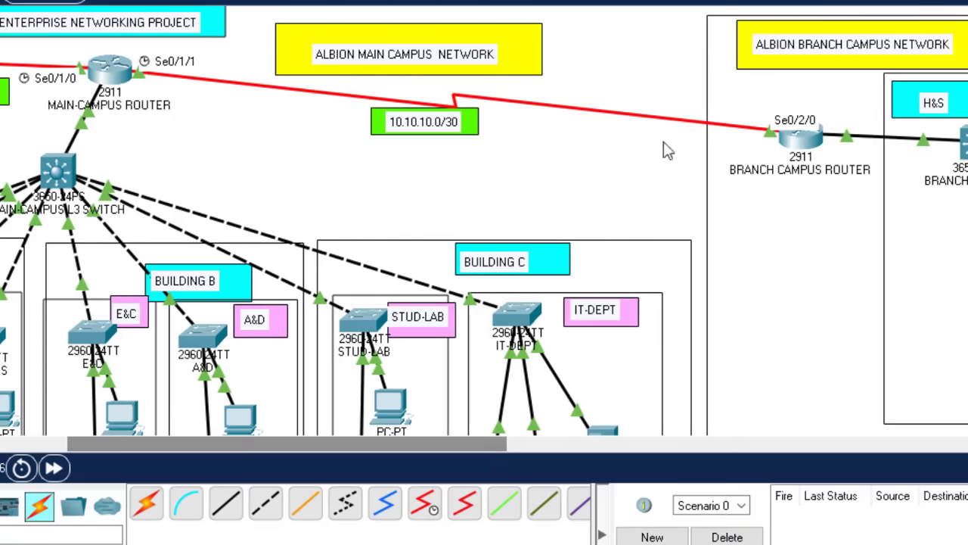
click(787, 140)
key(Return)
key(Return)
key(Return)
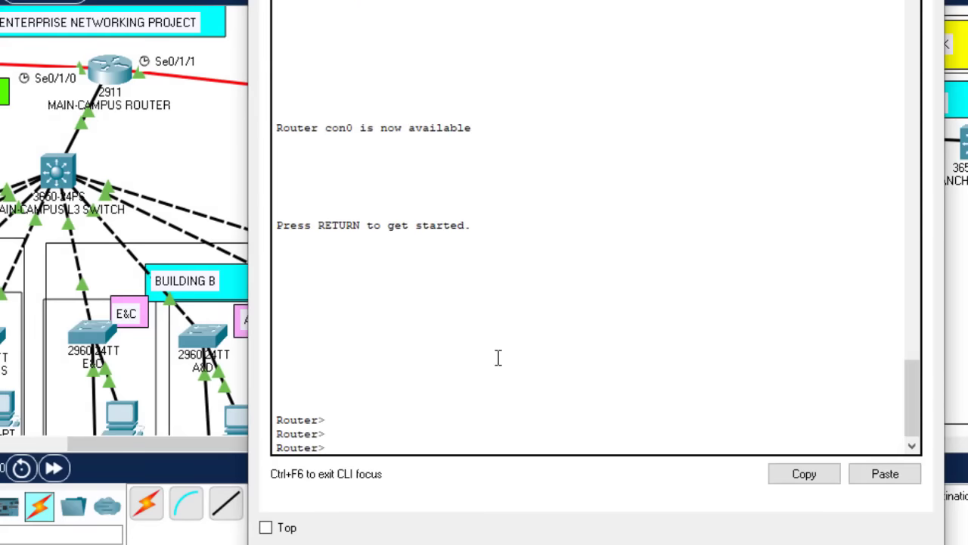
text(en)
key(Return)
text(conf t)
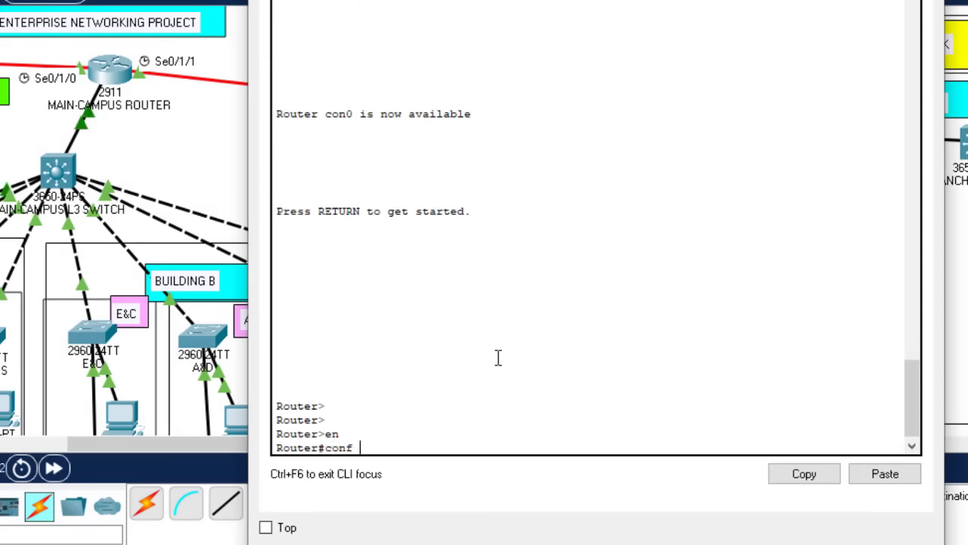
key(Return)
key(Return)
key(Return)
Assign IP address 10.10.10.2 with mask 255.255.255.252 to se0/2/0 of the branch campus router, matching the 10.10.10.0/30 link.
text(int se0/2/0)
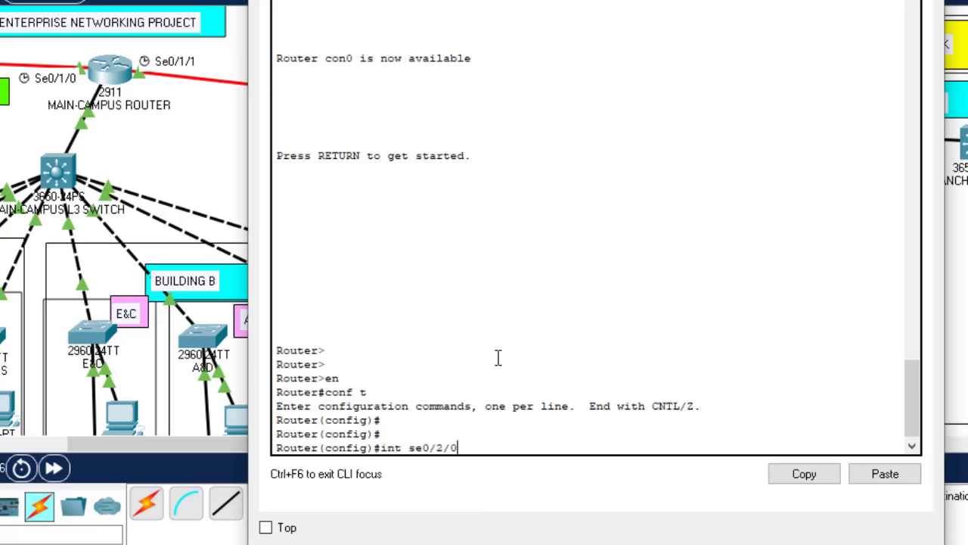
key(Return)
text(ip)
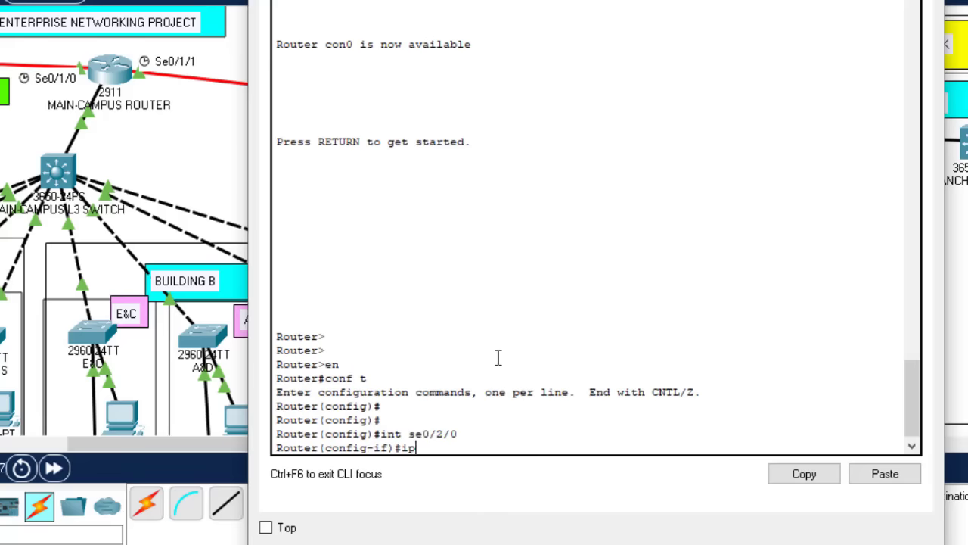
text( add)
key(Tab)
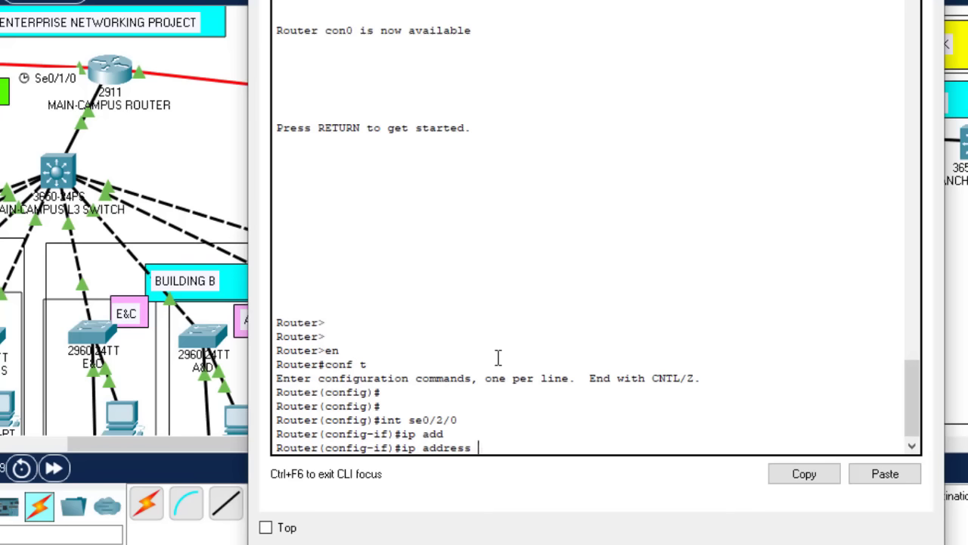
text(10.10)
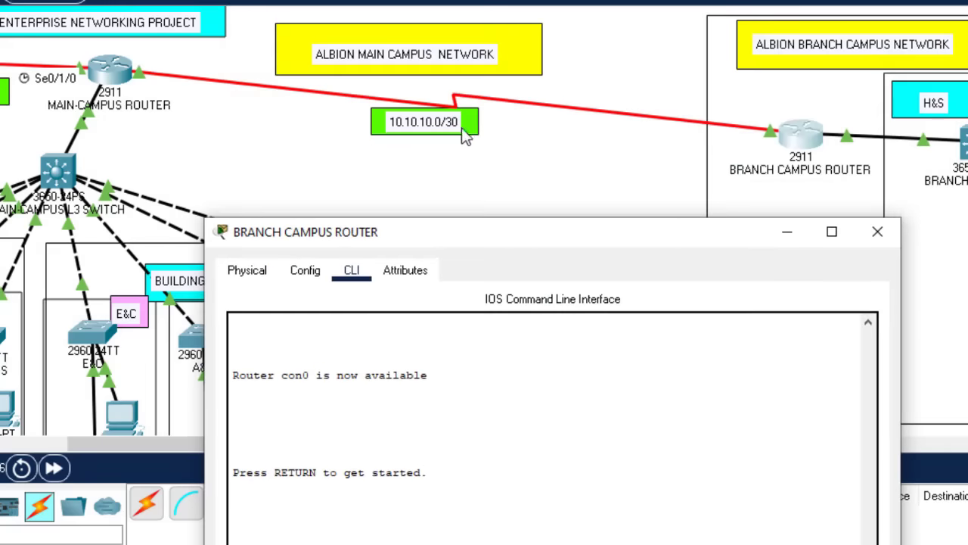
drag(578, 240, 635, 29)
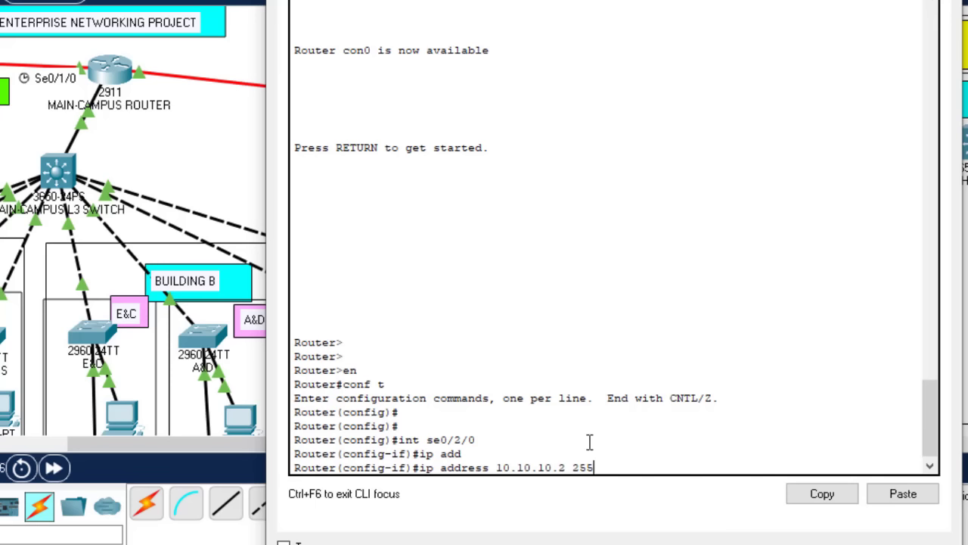
text(.255.255.252)
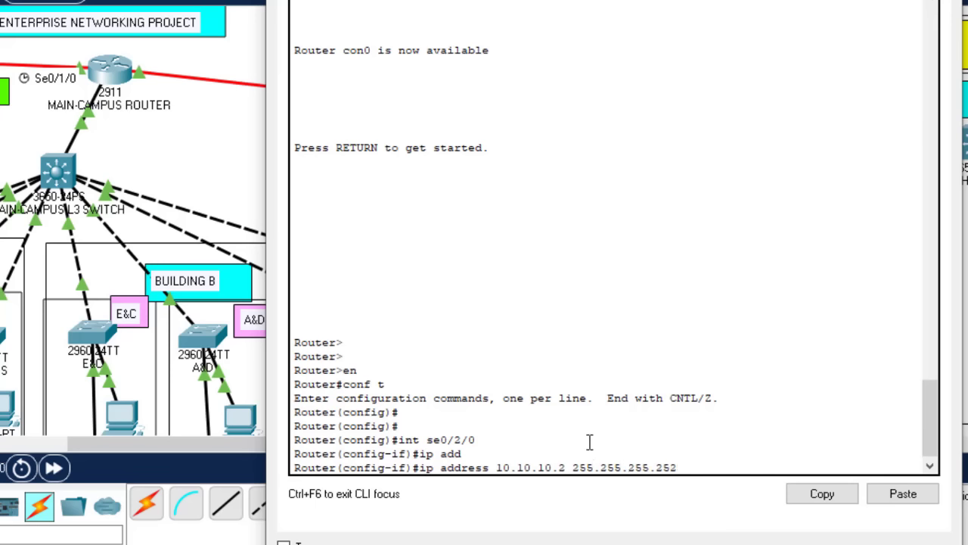
key(Return)
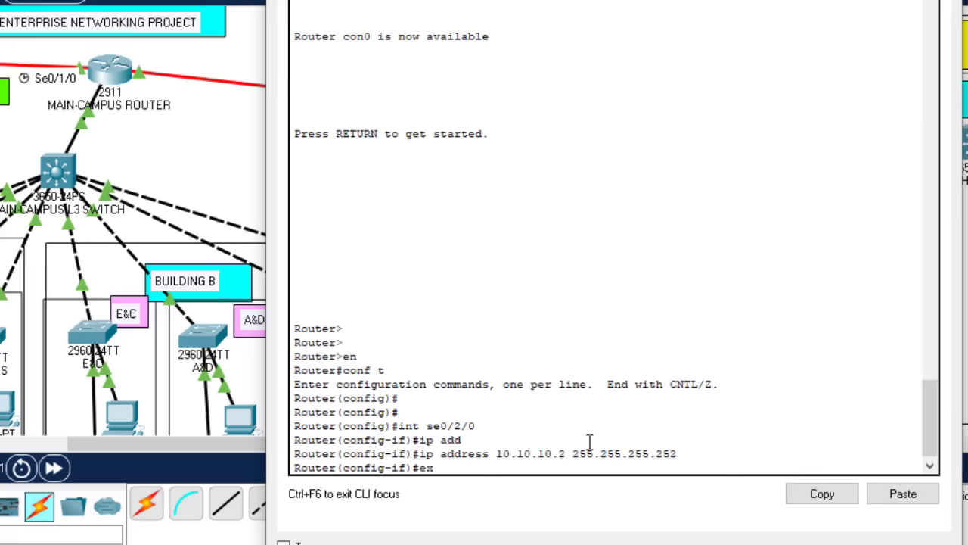
Exit interface configuration on the branch campus router, save with do wr and close its window.
text(ex)
key(Return)
key(Return)
key(Return)
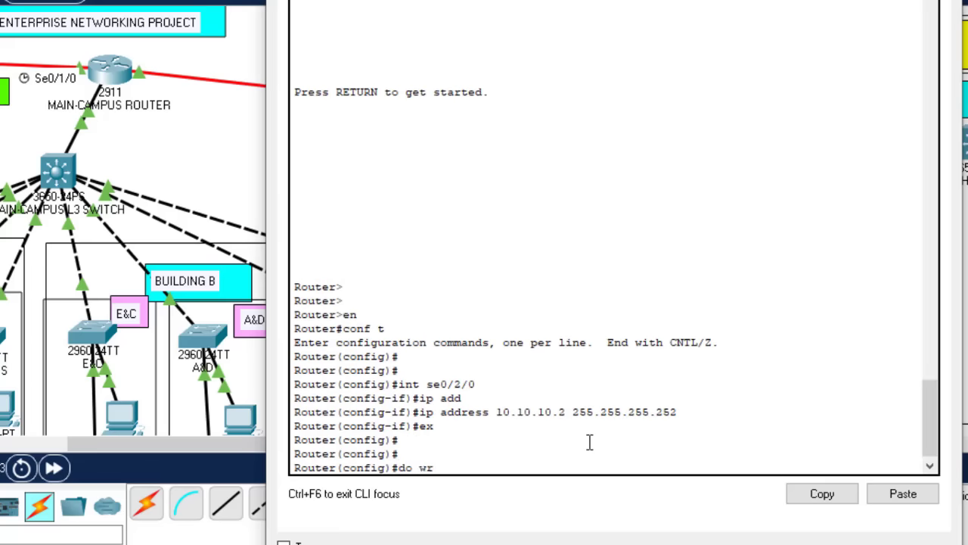
text(do wr)
key(Return)
key(alt+F4)
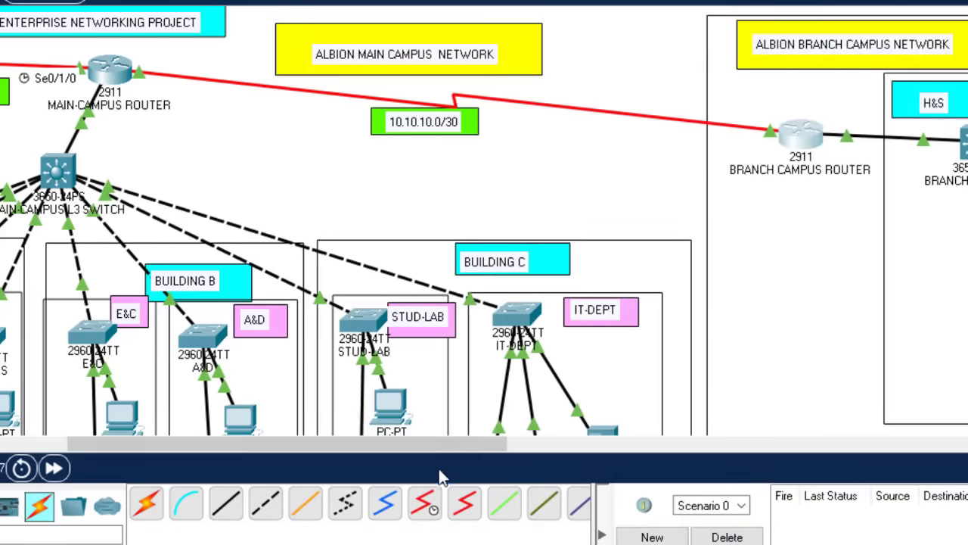
Open the cloud router's CLI and enter global configuration mode with en and conf t.
drag(438, 449, 219, 448)
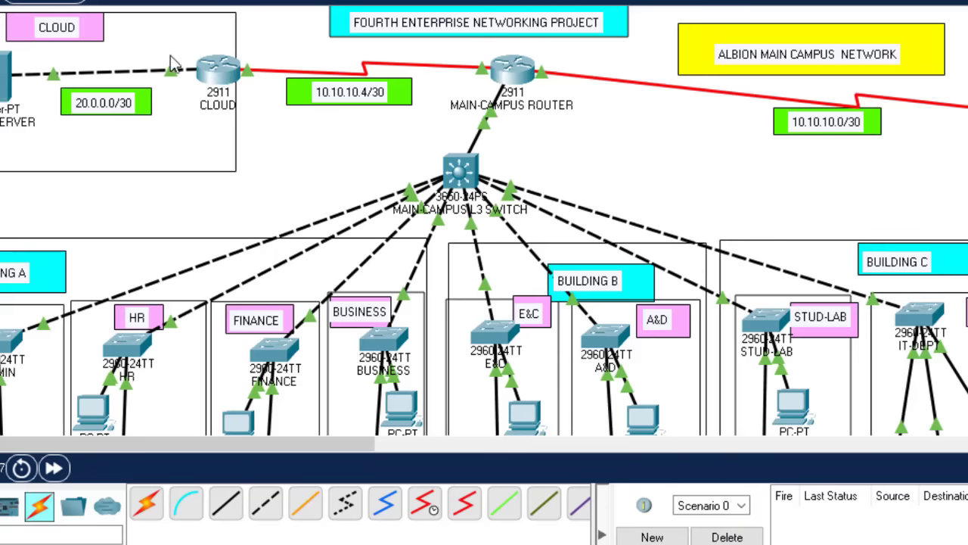
click(227, 71)
key(Return)
key(Return)
key(Return)
text(en)
key(Return)
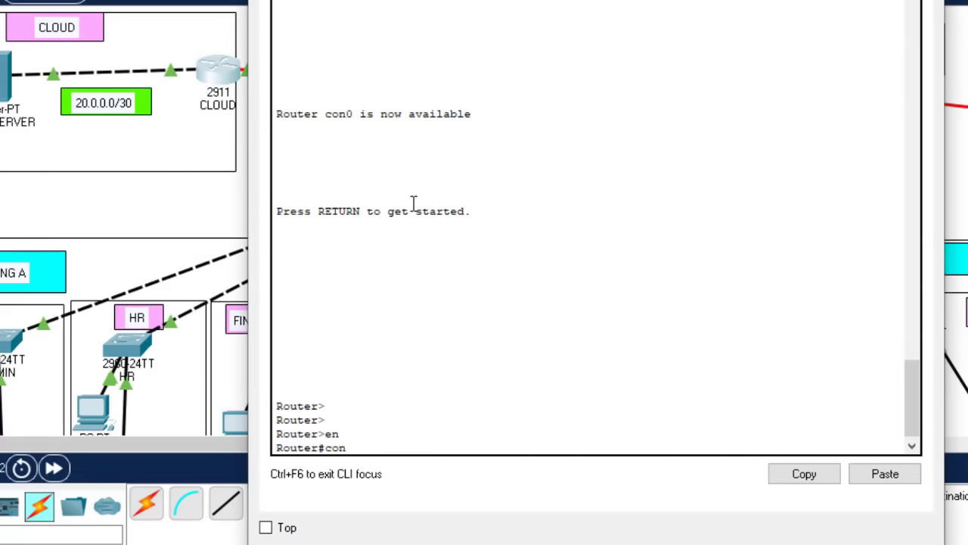
key(Return)
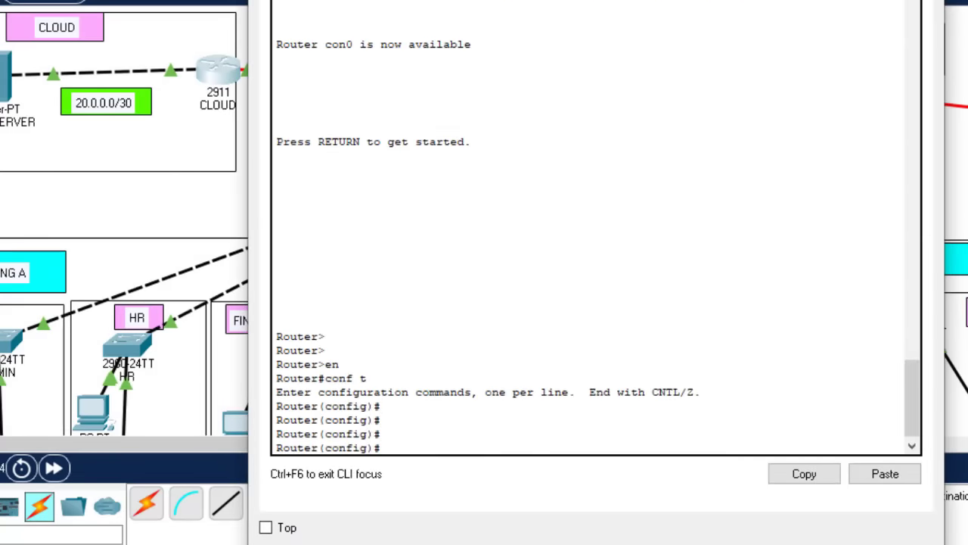
Check which cloud router port faces the main campus router, and enter interface configuration for se0/1/0.
key(alt+F4)
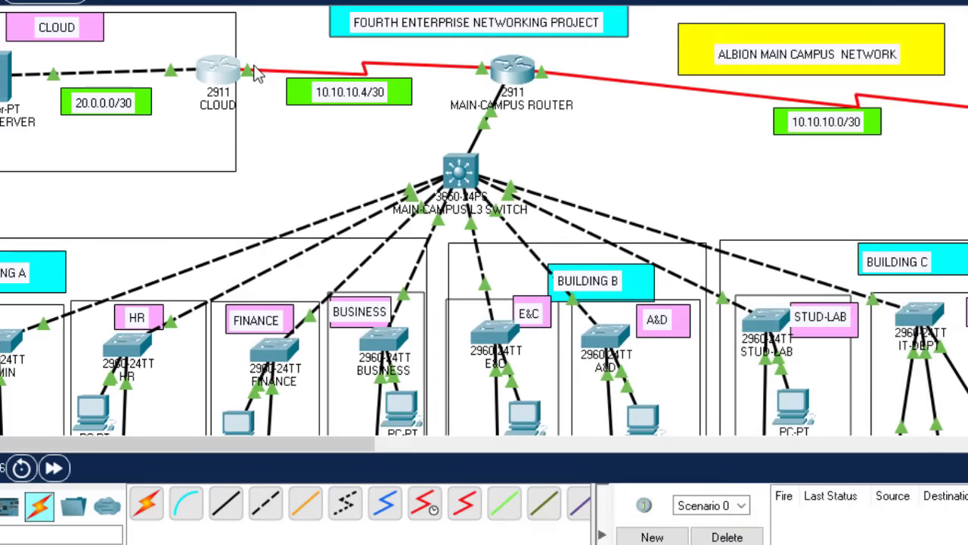
mouse_move(249, 66)
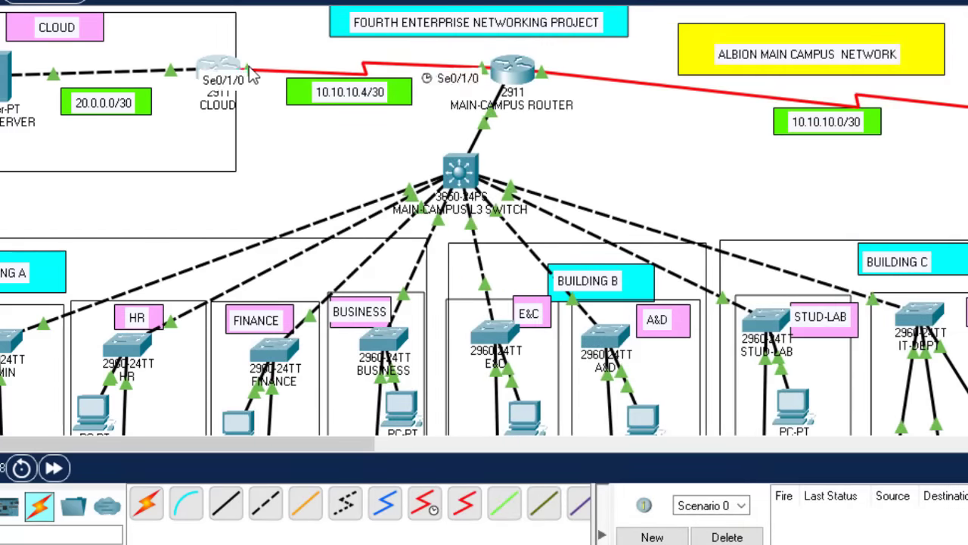
click(227, 64)
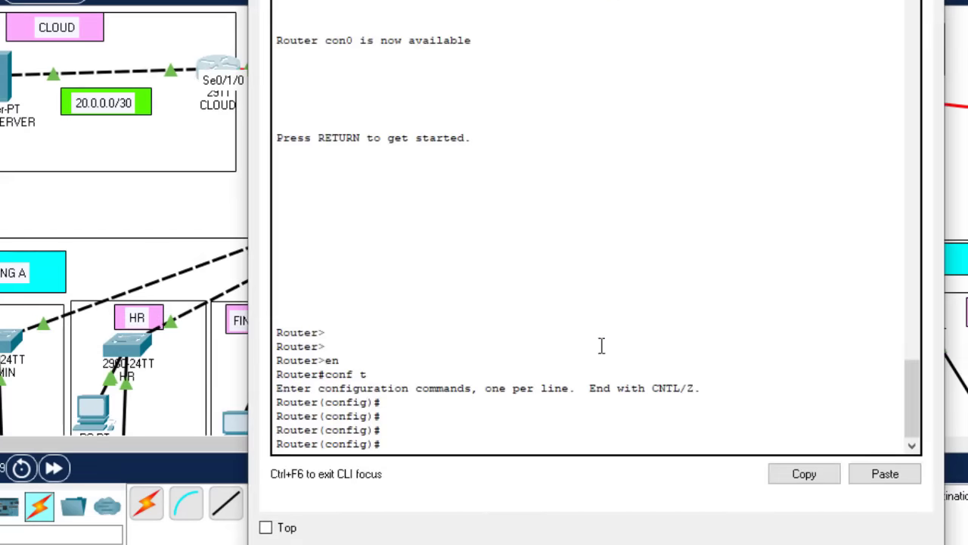
text(int se0/1/0)
key(Return)
Assign IP address 10.10.10.6 with mask 255.255.255.252 to the cloud router's se0/1/0 and exit interface configuration.
text(ip add)
key(Tab)
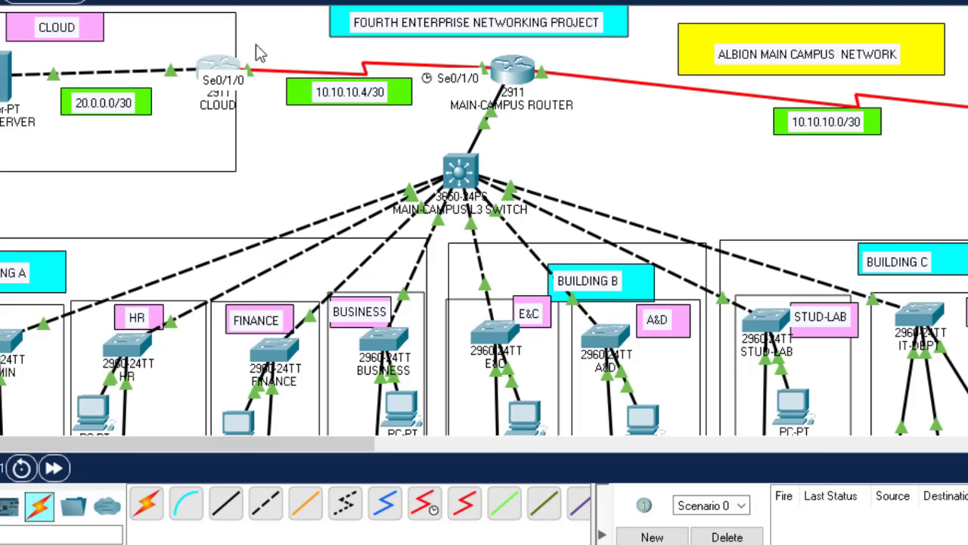
click(218, 71)
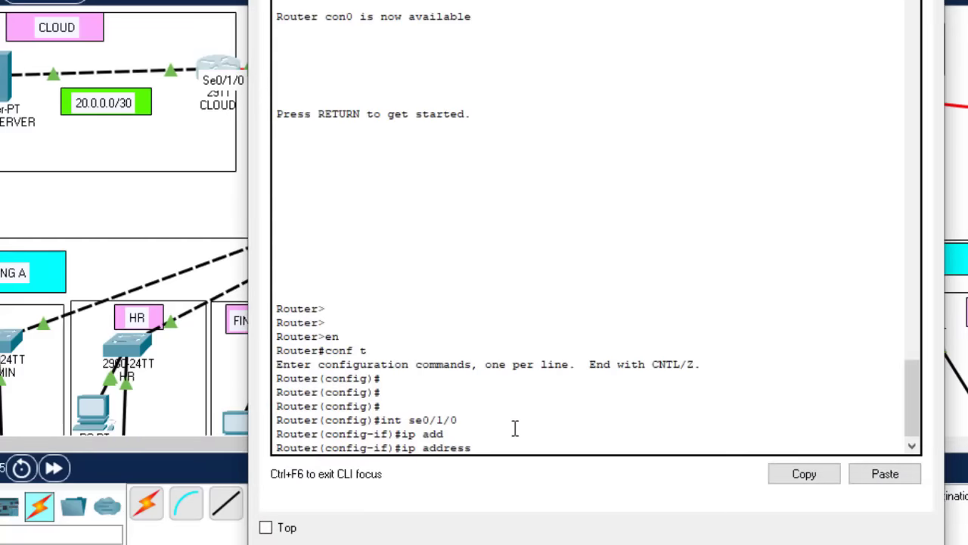
text(10.10.10.6 255.255.2)
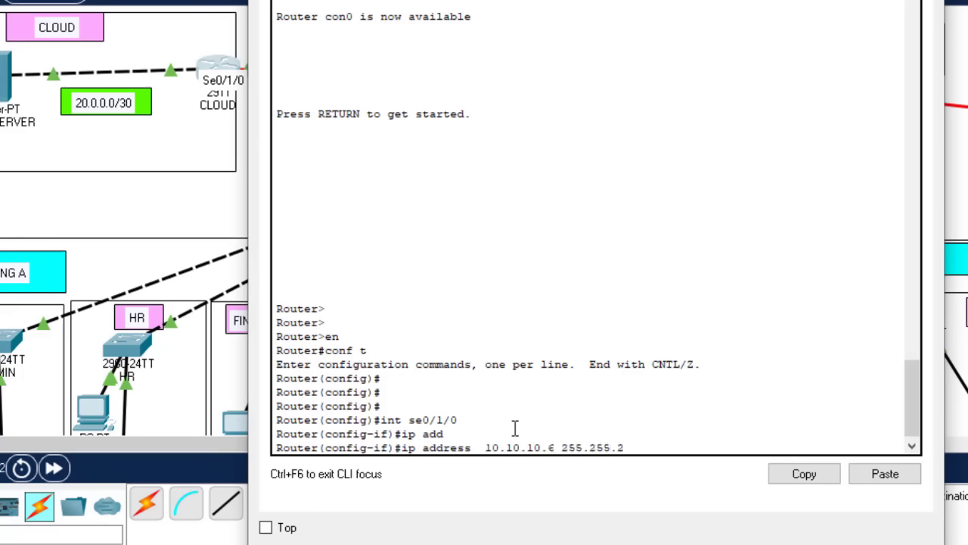
text(55.252)
key(Return)
text(ex)
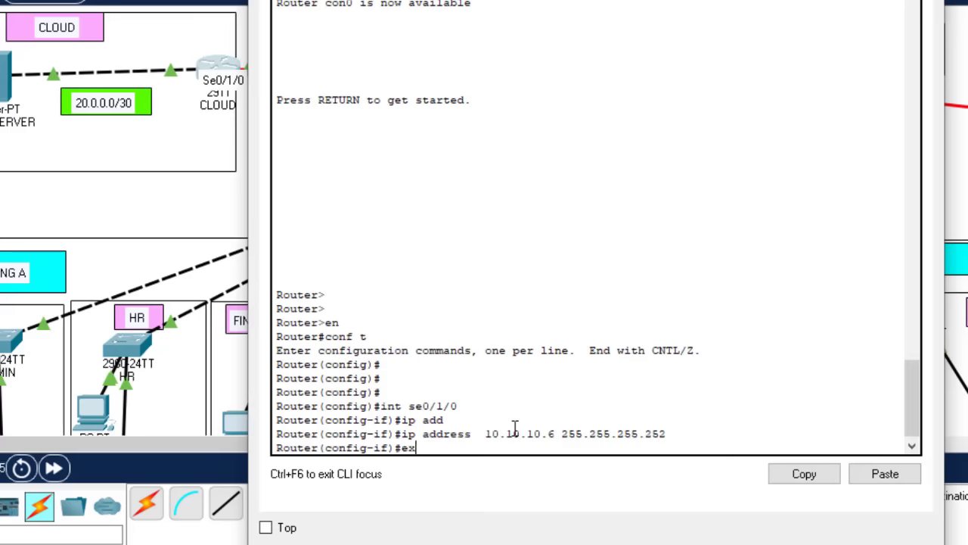
key(Return)
key(Return)
key(Return)
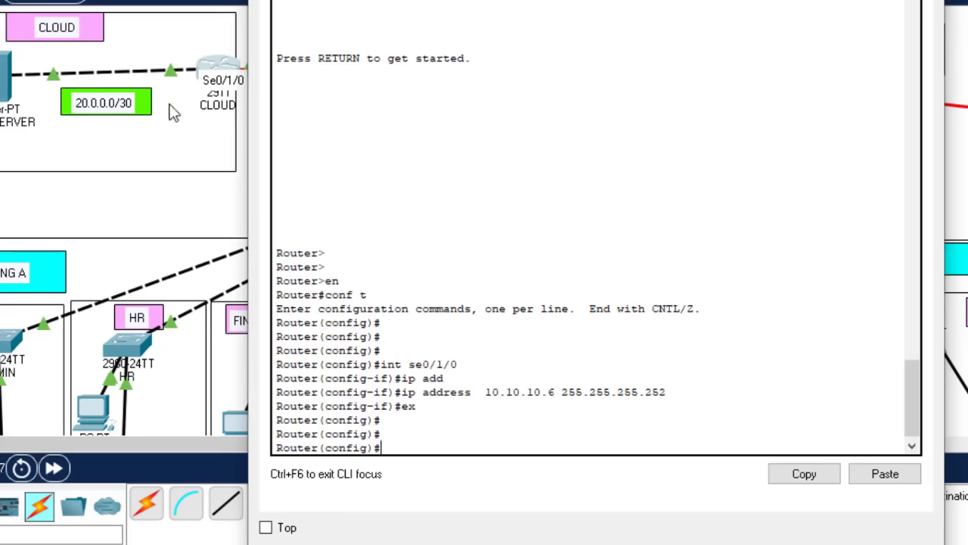
Assign IP address 20.0.0.1 with mask 255.255.255.252 to gig0/0 of the cloud router for the 20.0.0.0/30 link.
text(int gig0)
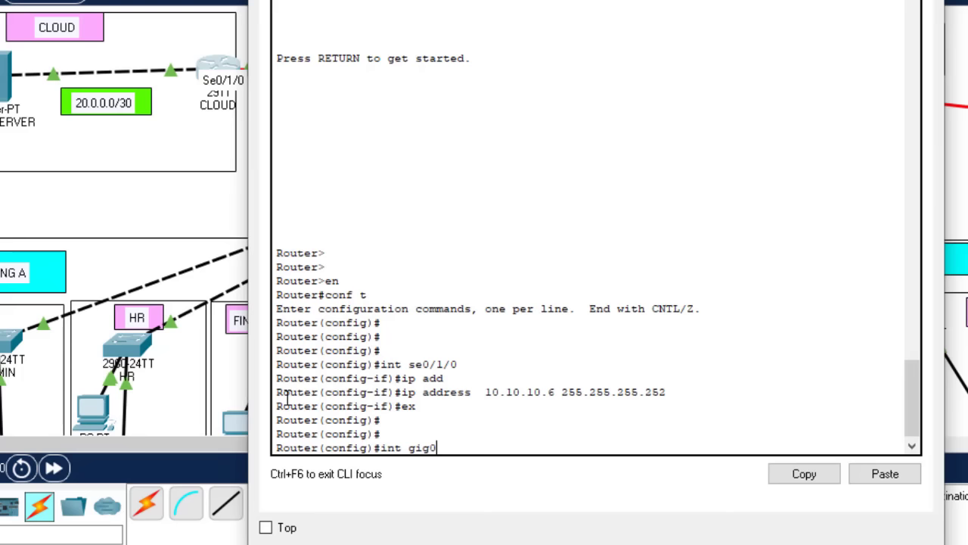
text(/0)
key(Return)
text(ip[ a)
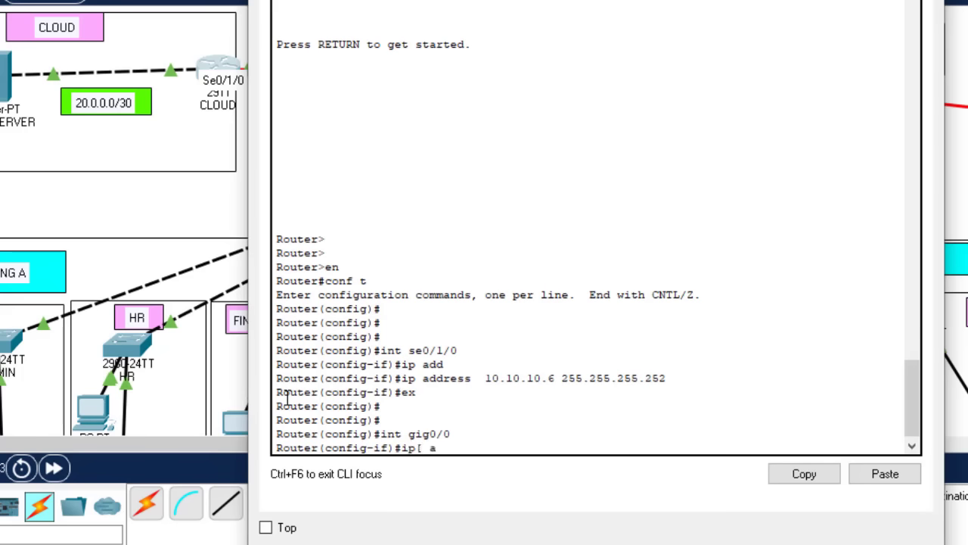
key(BackSpace)
text(p add)
key(Tab)
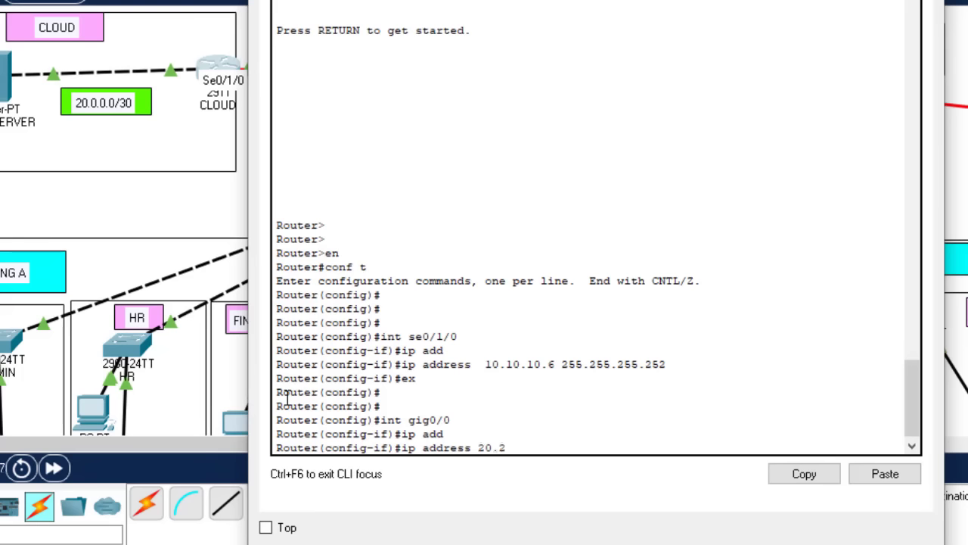
key(BackSpace)
text(0.0.1 255.)
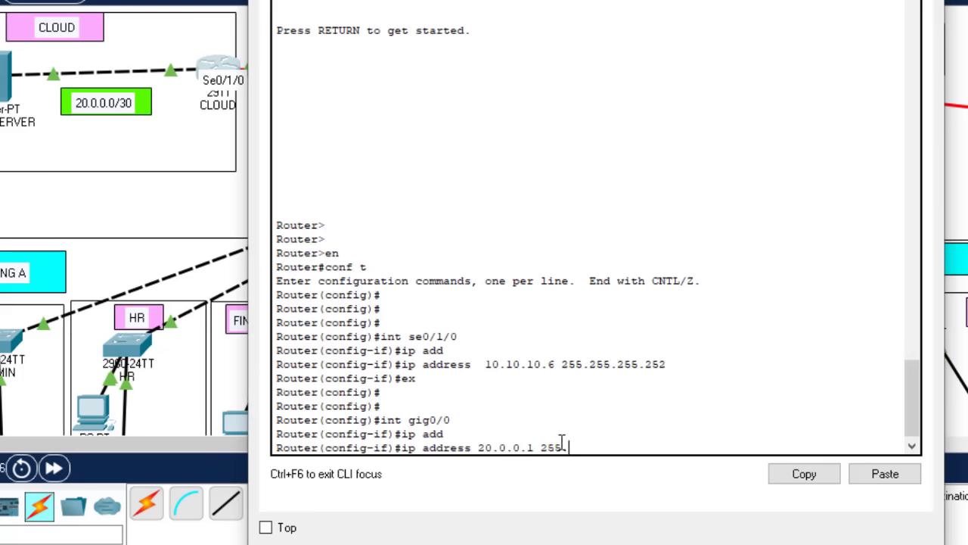
text(255.255.252)
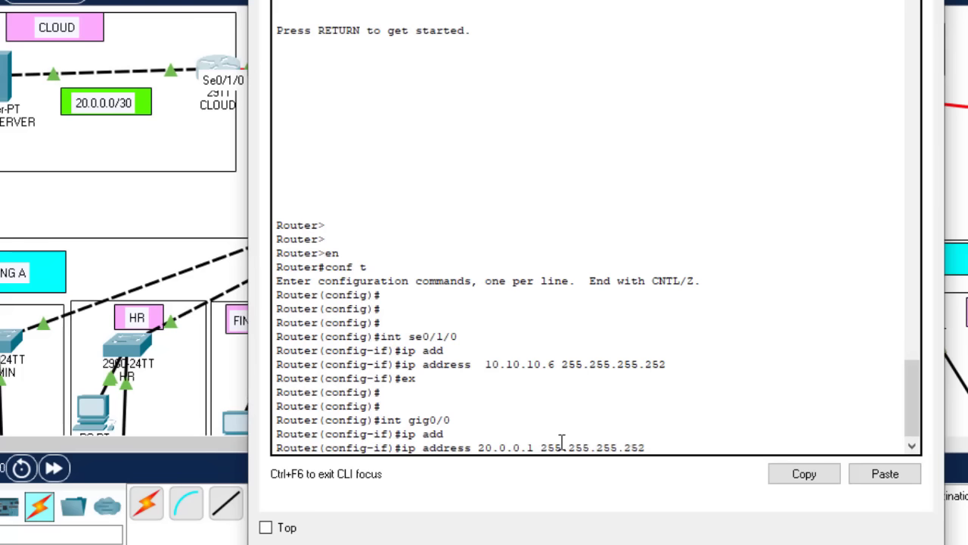
key(Return)
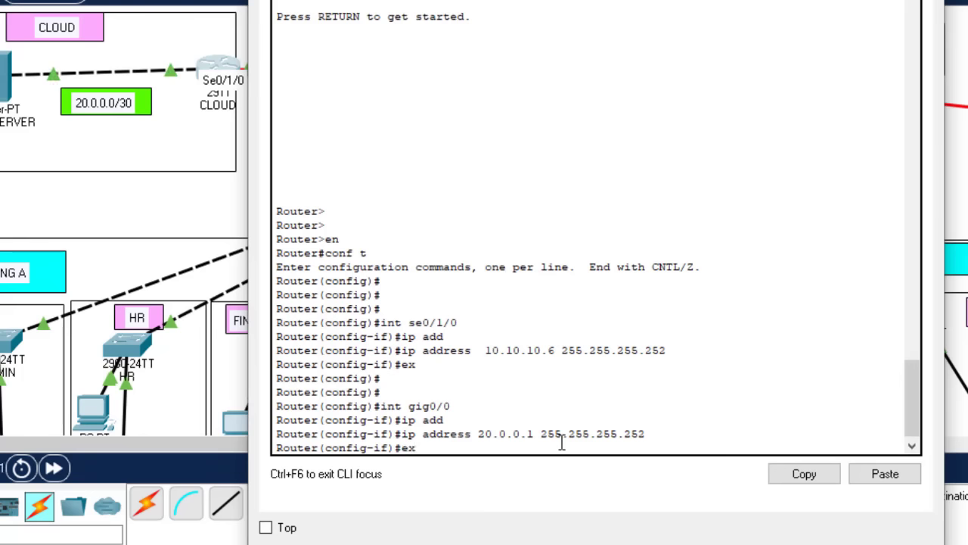
Exit interface configuration on the cloud router, save with do wr and close its window.
key(Return)
key(Return)
key(Return)
text(do wr)
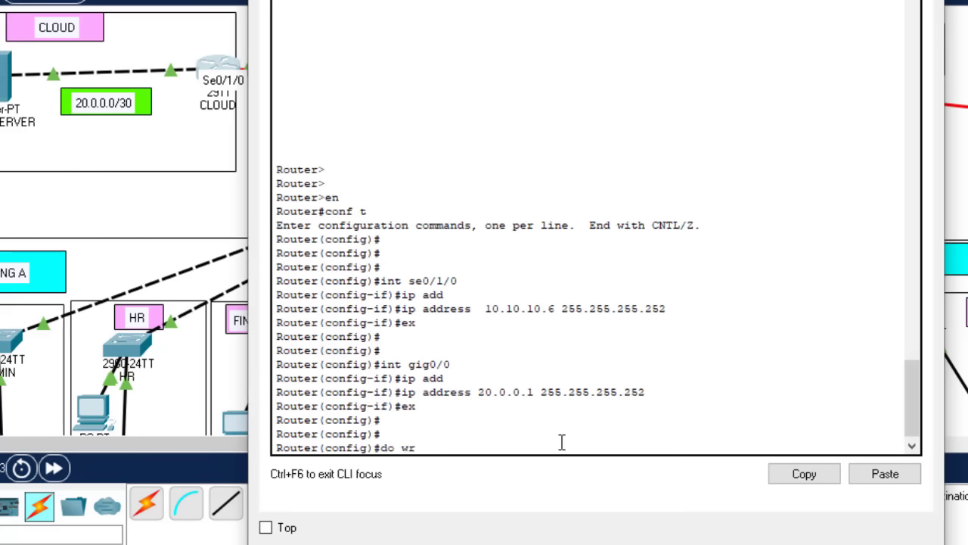
key(Return)
click(938, 2)
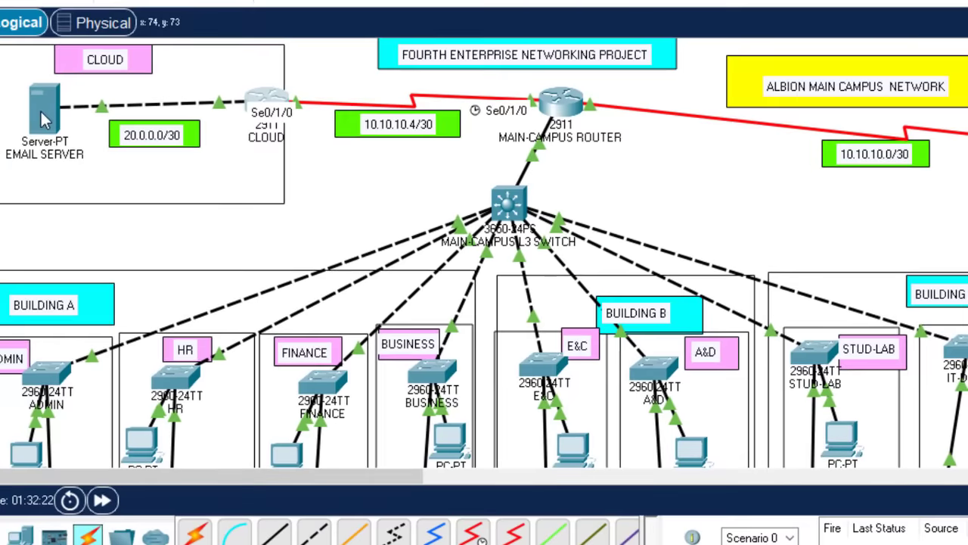
Open the email server's IP configuration and enter the static IPv4 address 20.0.0.2.
mouse_move(17, 103)
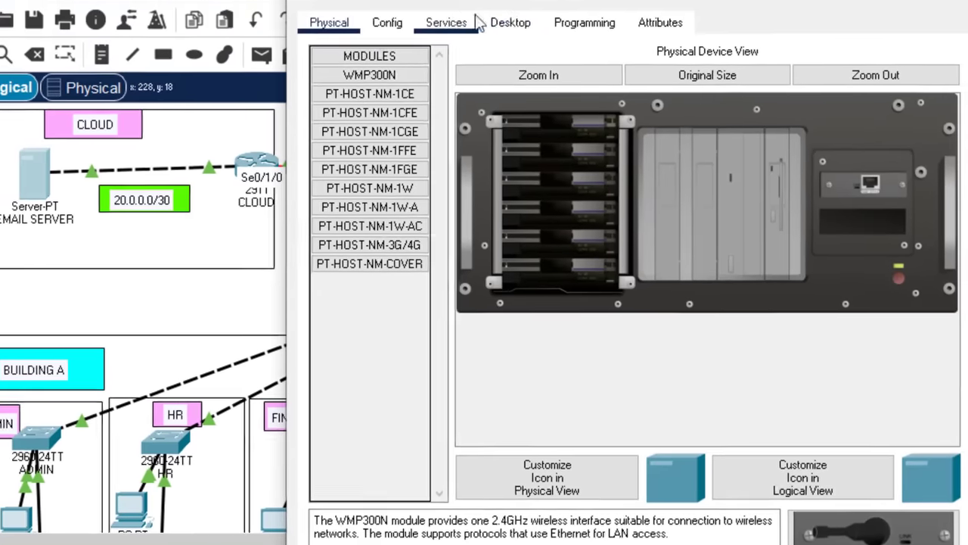
click(490, 10)
click(386, 151)
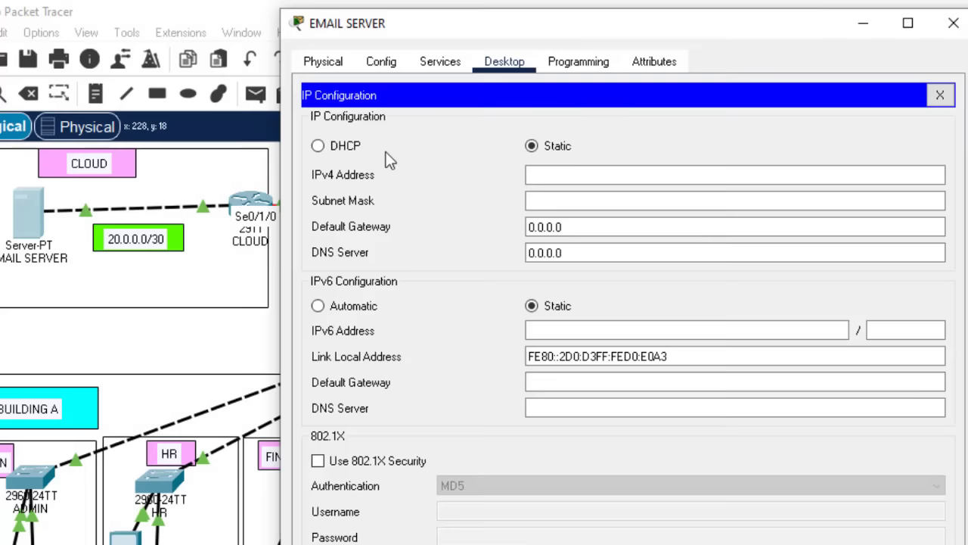
click(573, 168)
text(20)
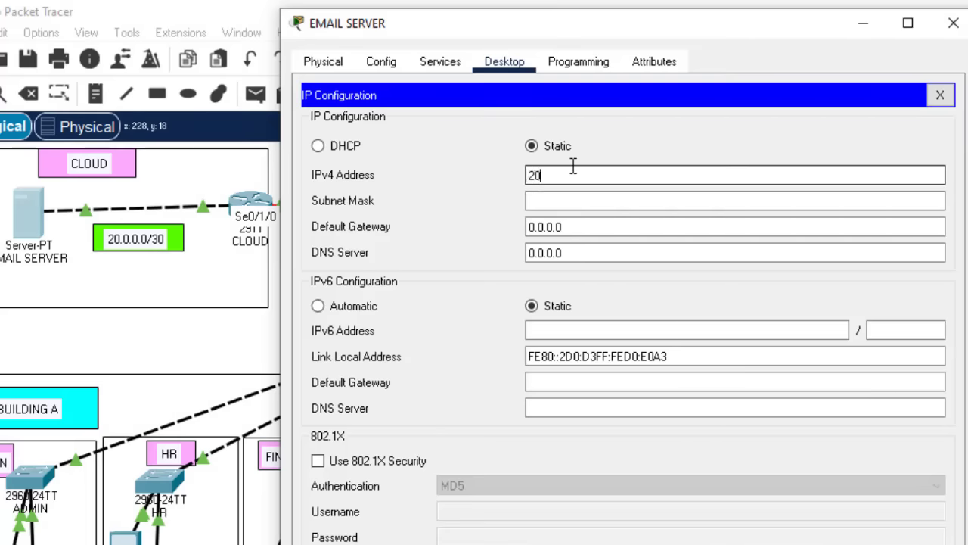
text(.0.0.2)
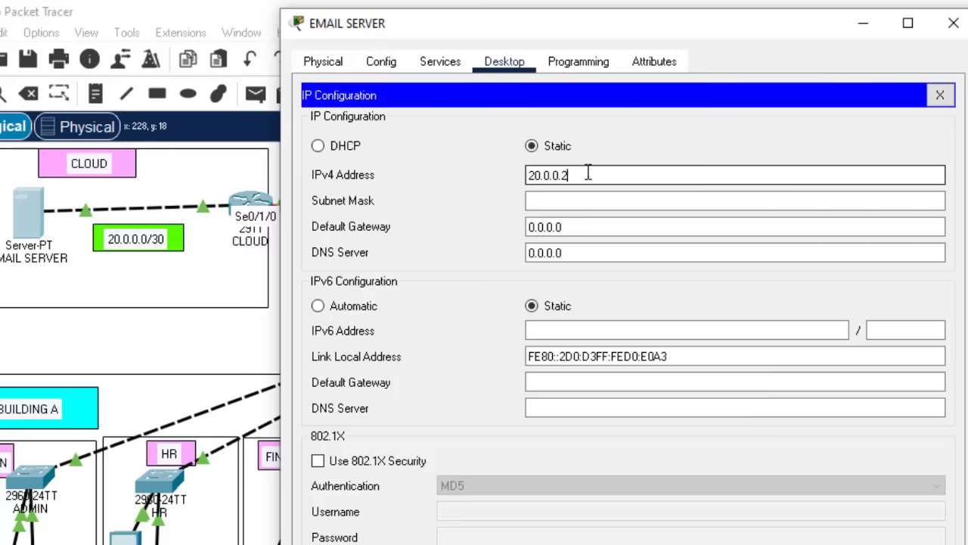
Set the email server's subnet mask to 255.255.255.252.
drag(589, 175, 522, 178)
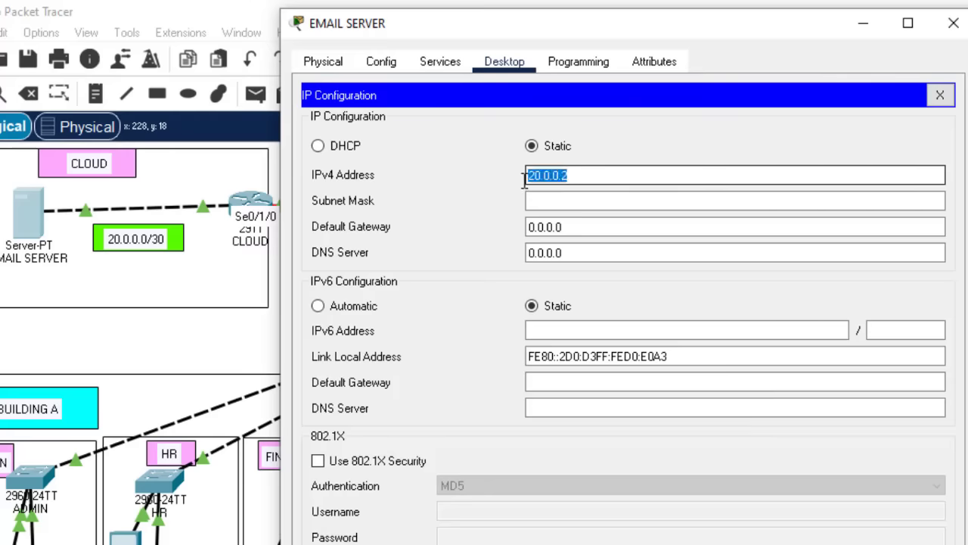
click(566, 200)
drag(584, 201, 550, 196)
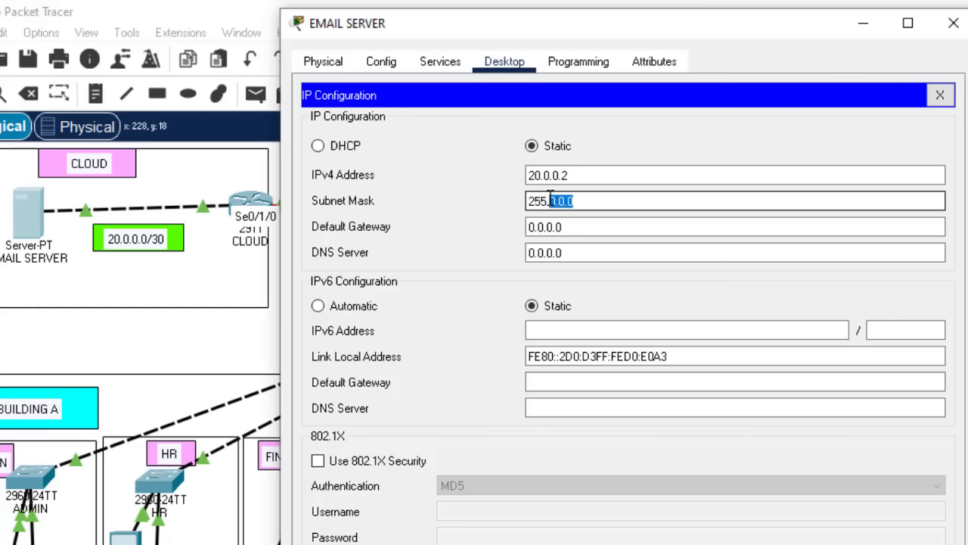
text(255.255)
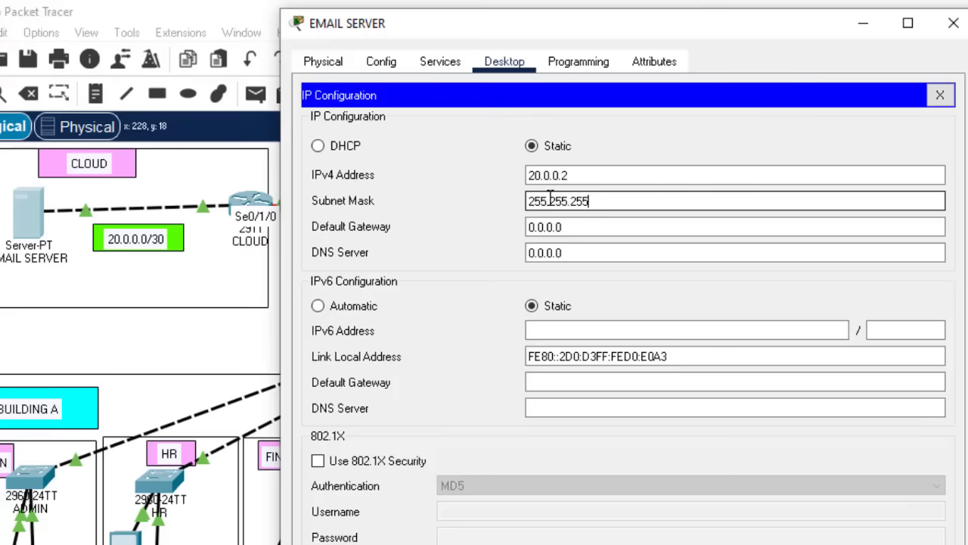
text(.252)
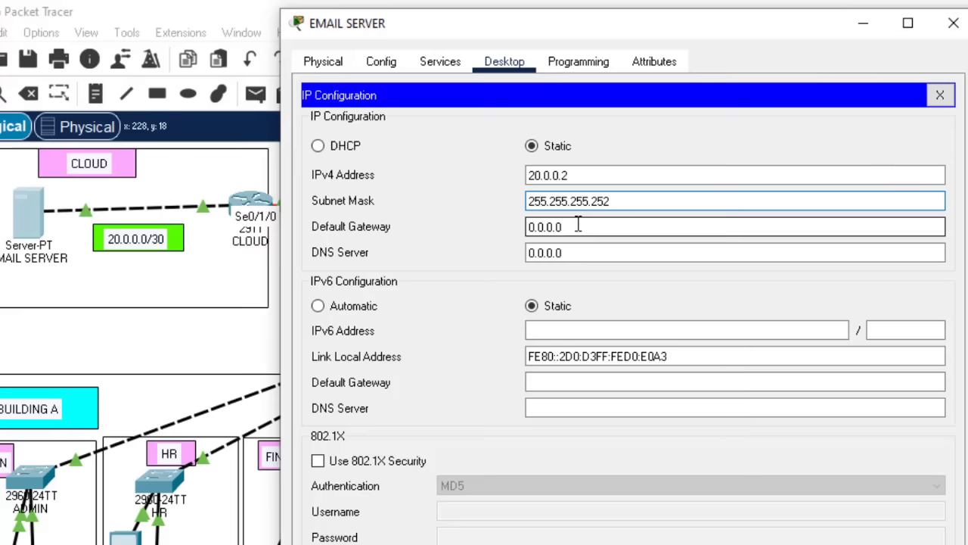
Set the email server's default gateway to 20.0.0.1.
click(577, 227)
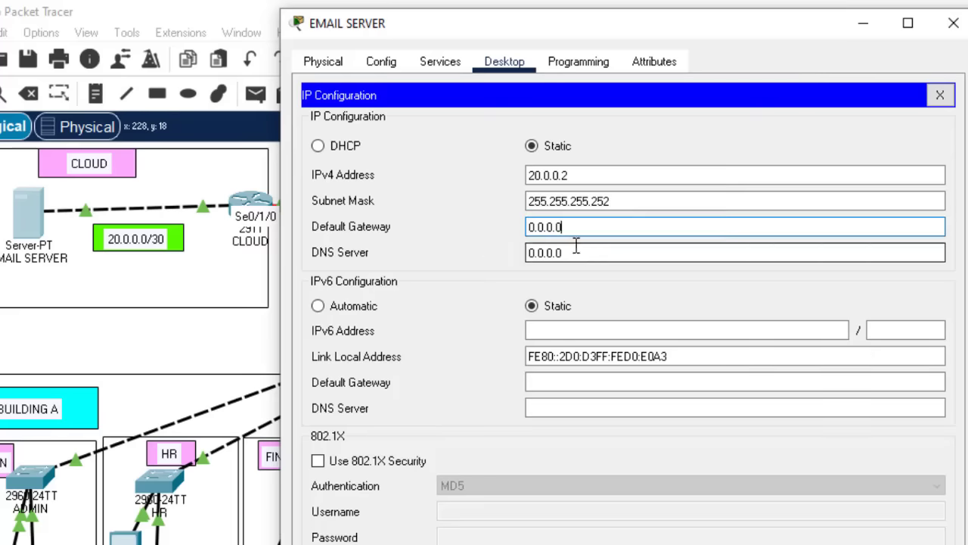
drag(570, 231, 486, 223)
text(20.0.0.2)
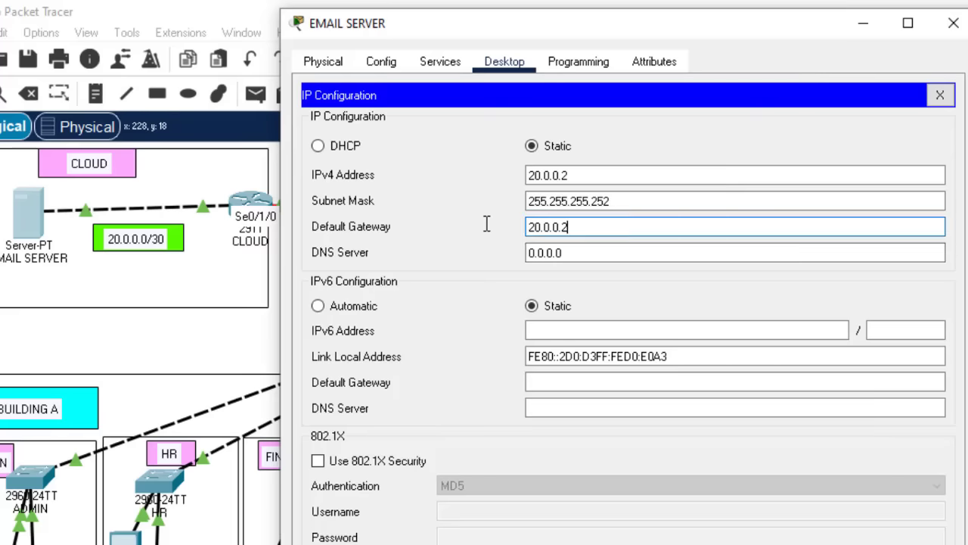
key(BackSpace)
text(1)
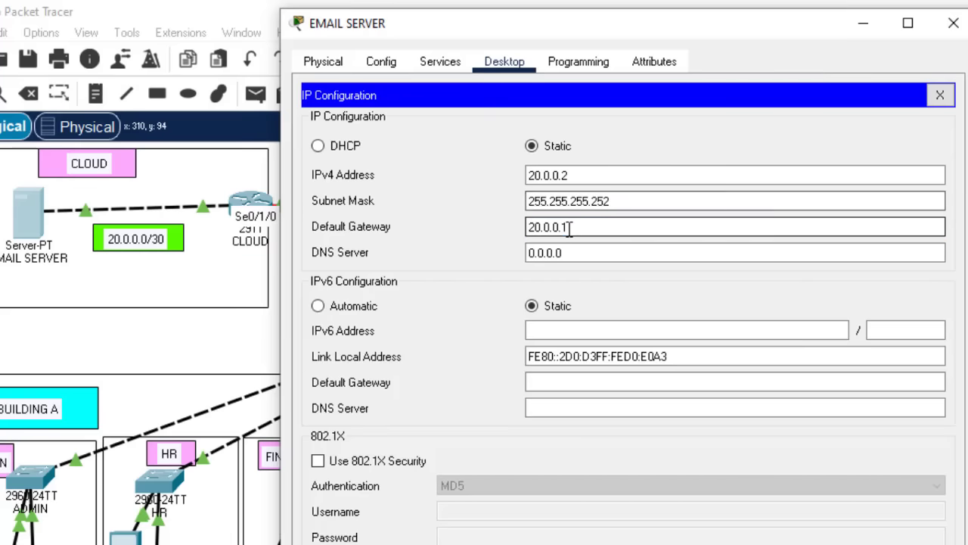
Ping the gateway 20.0.0.1 from the email server's command prompt and close the server window.
drag(567, 227, 487, 227)
key(ctrl+c)
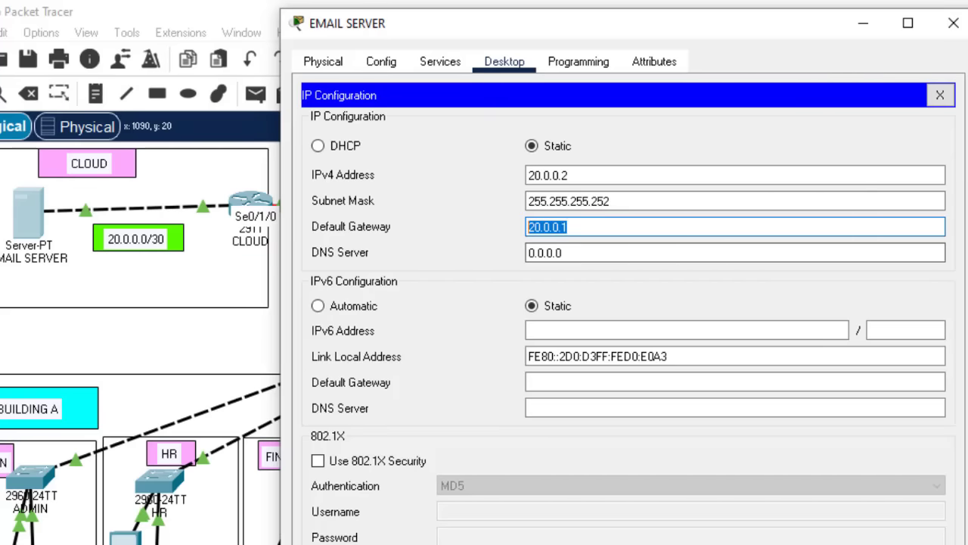
click(940, 94)
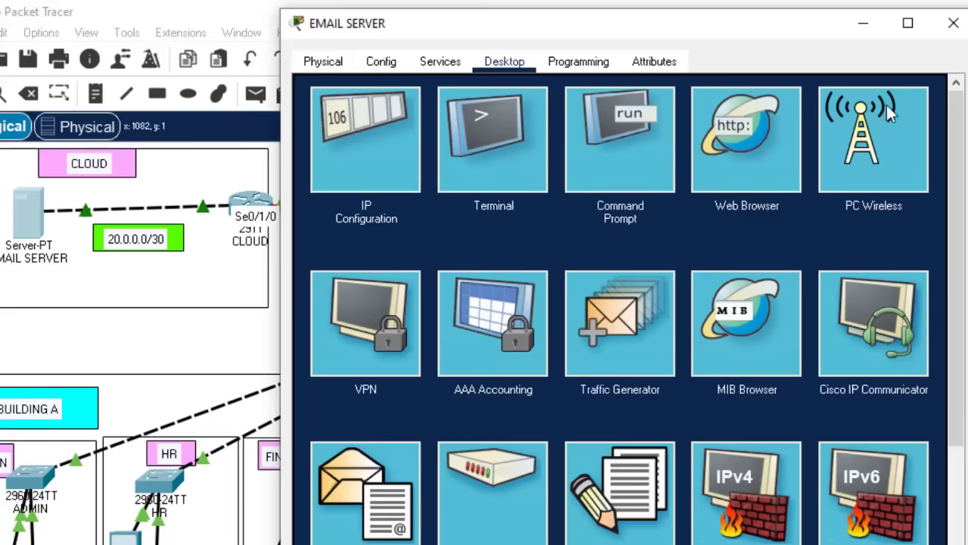
click(621, 137)
text(ping)
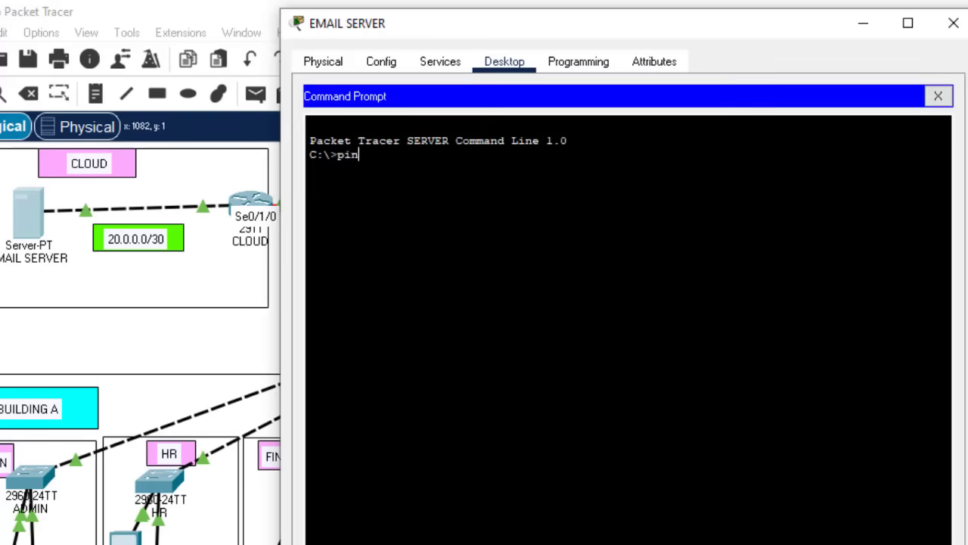
right_click(589, 245)
click(634, 281)
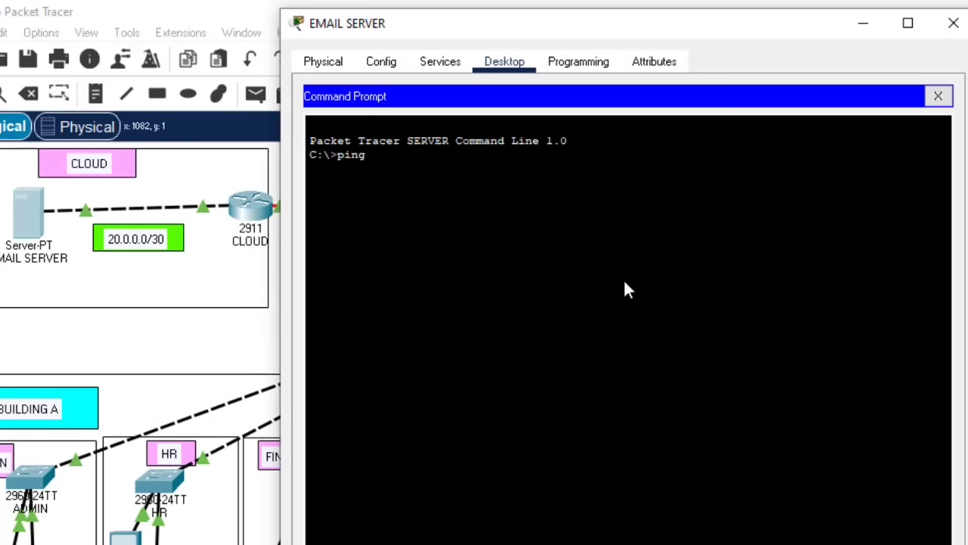
key(Return)
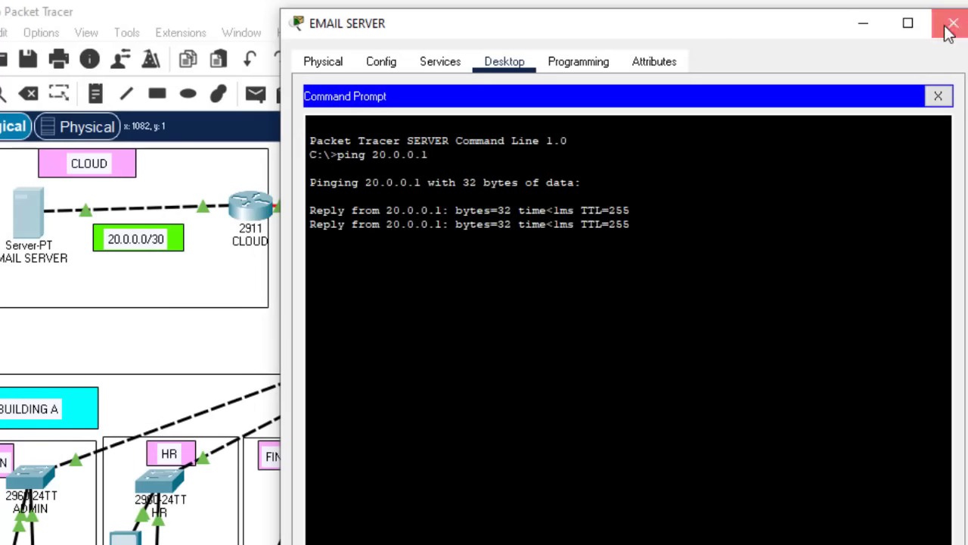
click(947, 29)
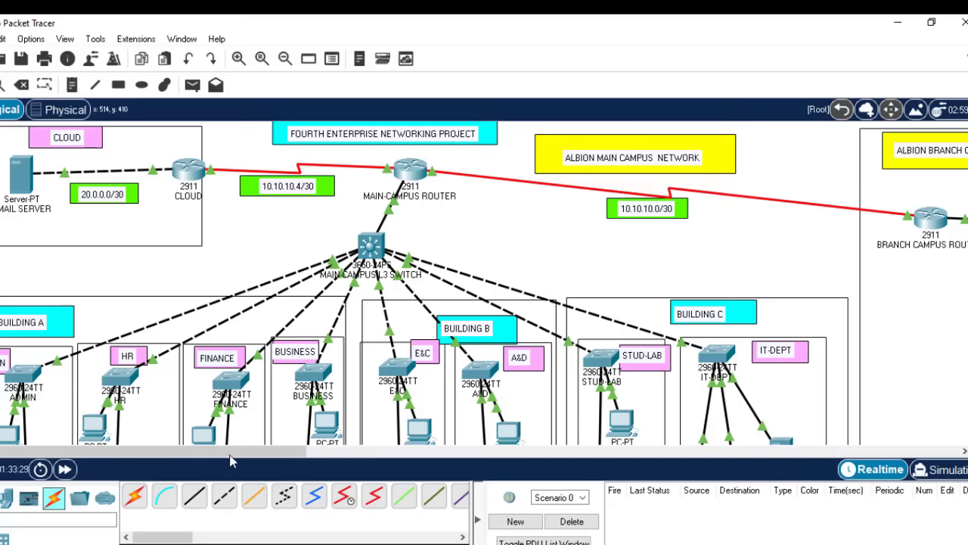
Review the branch campus router's existing CLI configuration and check the port names on its link to the branch L3 switch.
drag(231, 460, 429, 460)
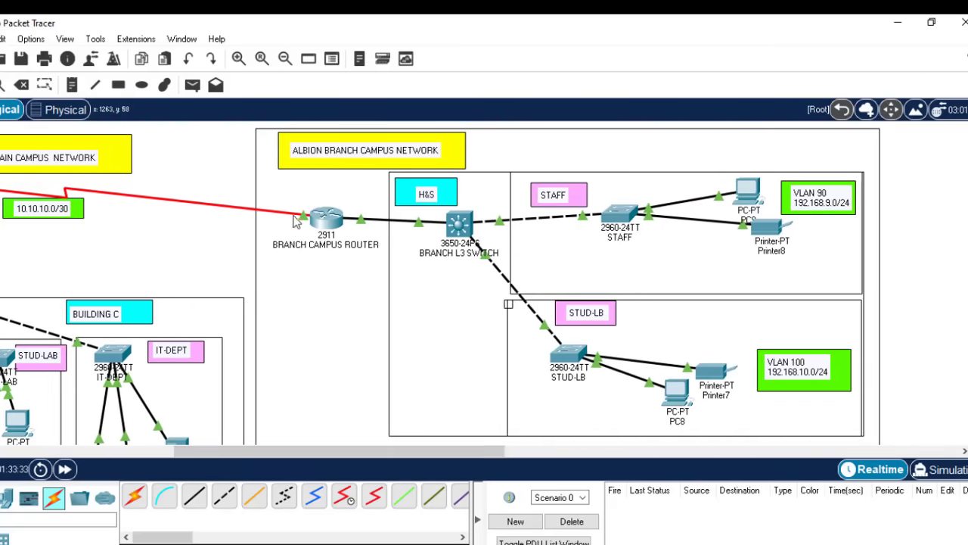
click(326, 219)
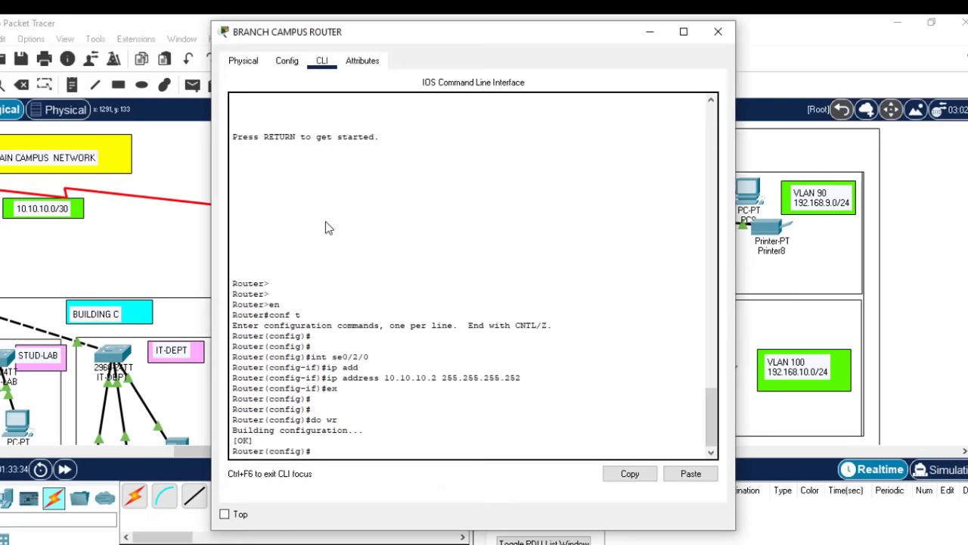
key(Return)
key(Return)
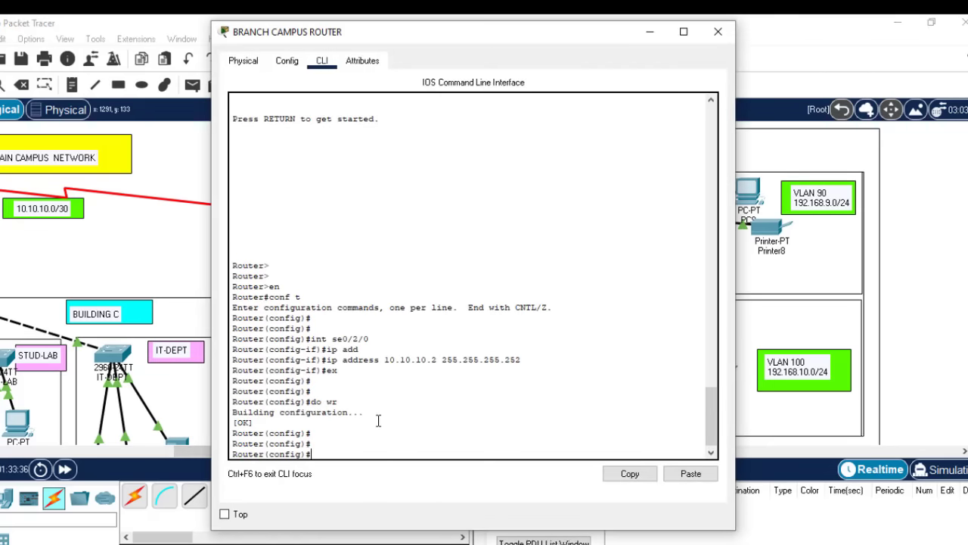
click(654, 33)
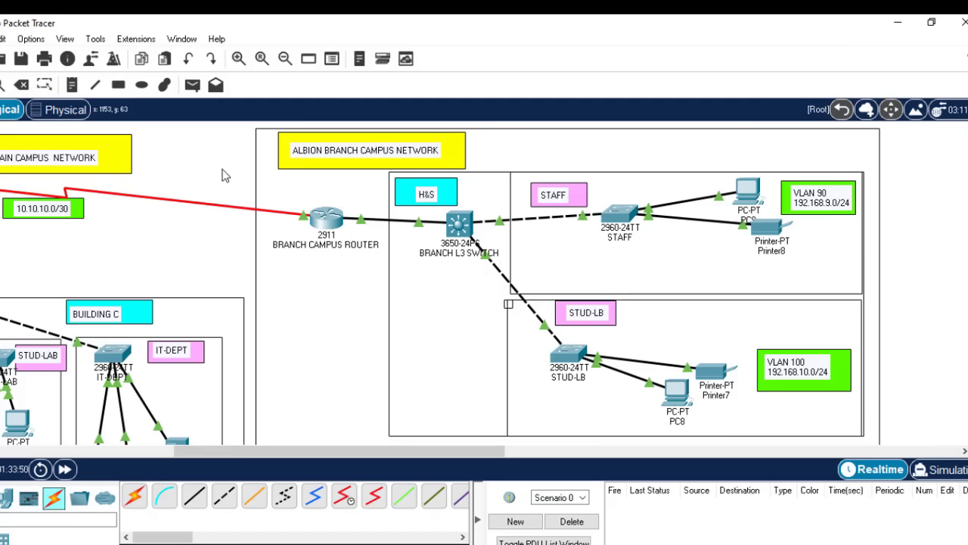
click(330, 221)
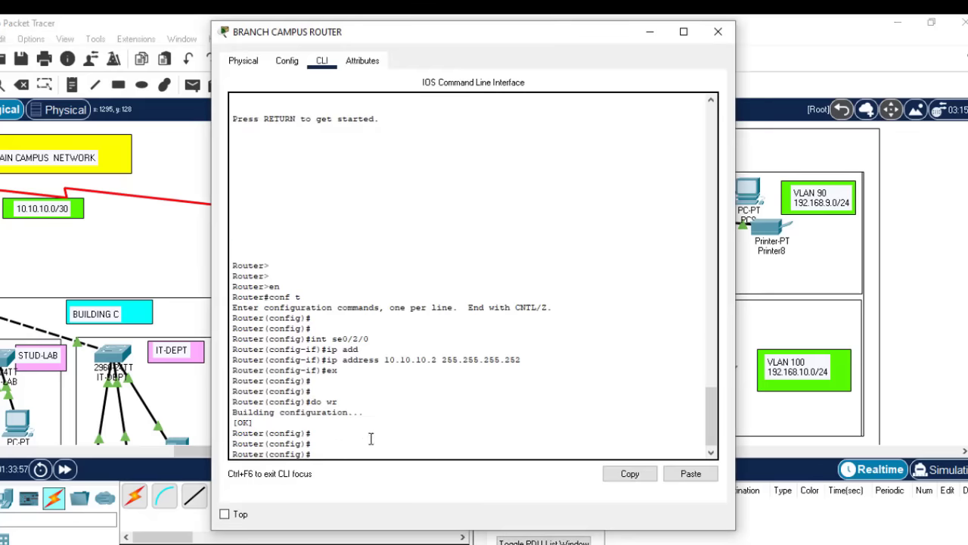
key(Return)
key(Return)
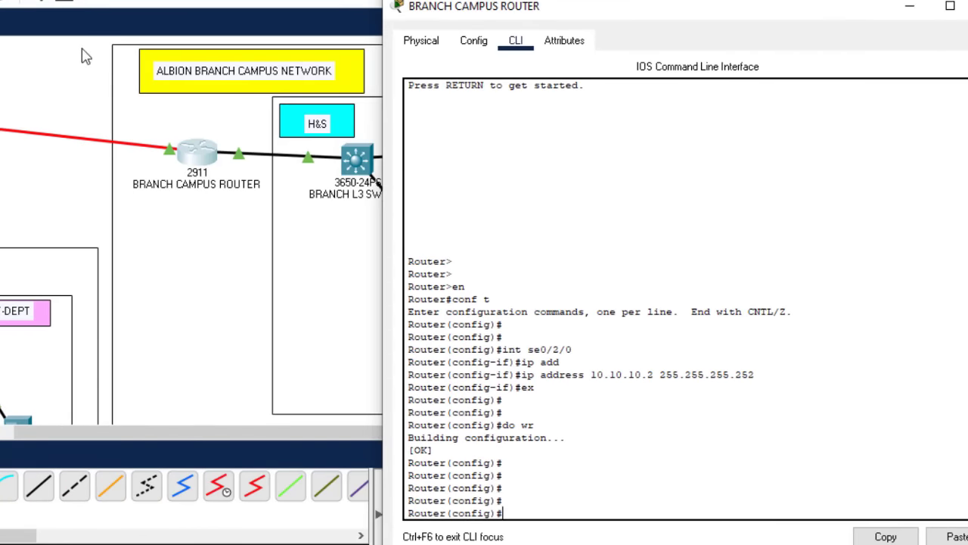
click(90, 102)
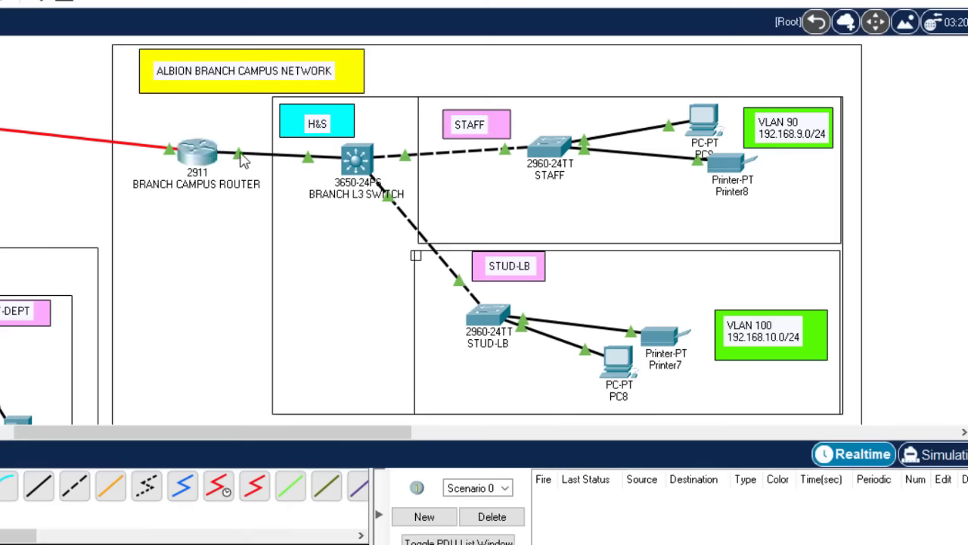
mouse_move(243, 158)
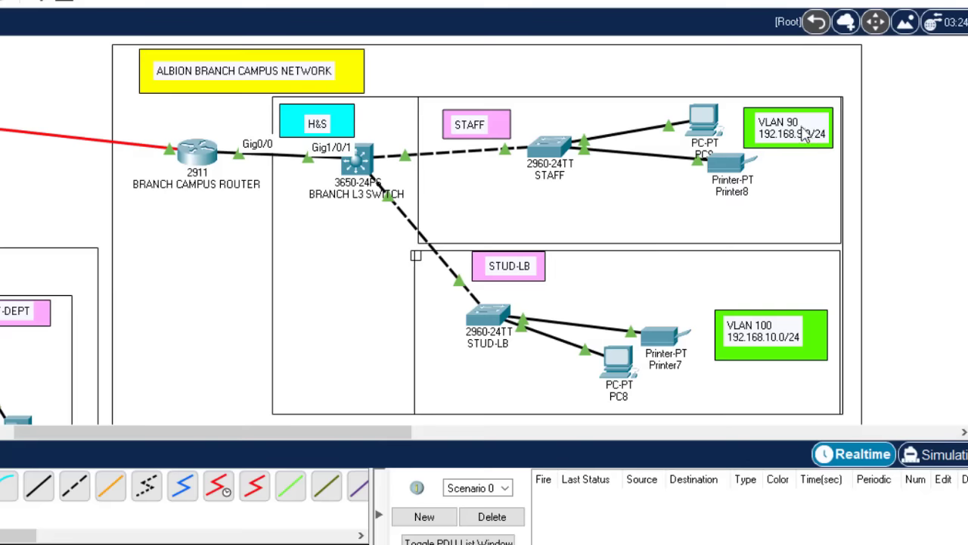
Create subinterface gig0/0.90 on the branch campus router for VLAN 90.
click(199, 165)
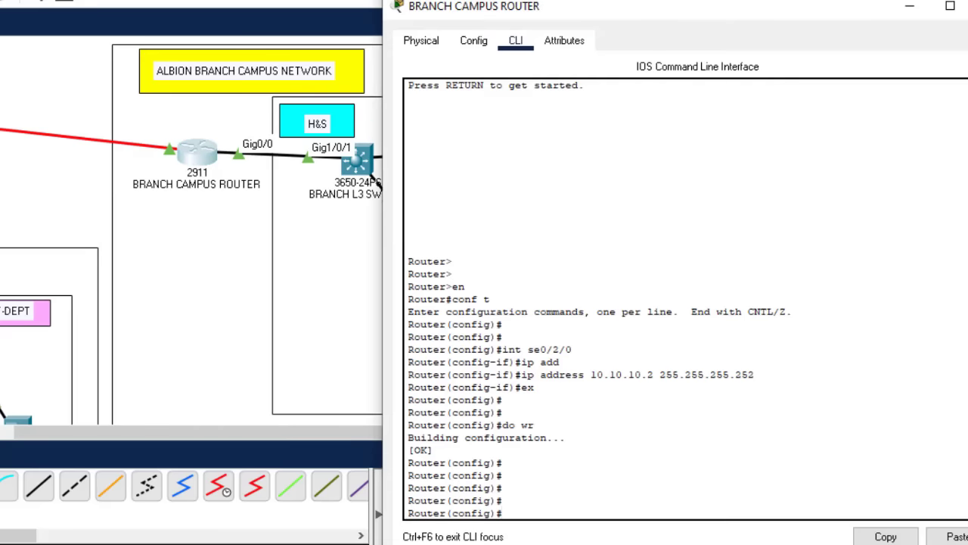
drag(704, 9, 603, 0)
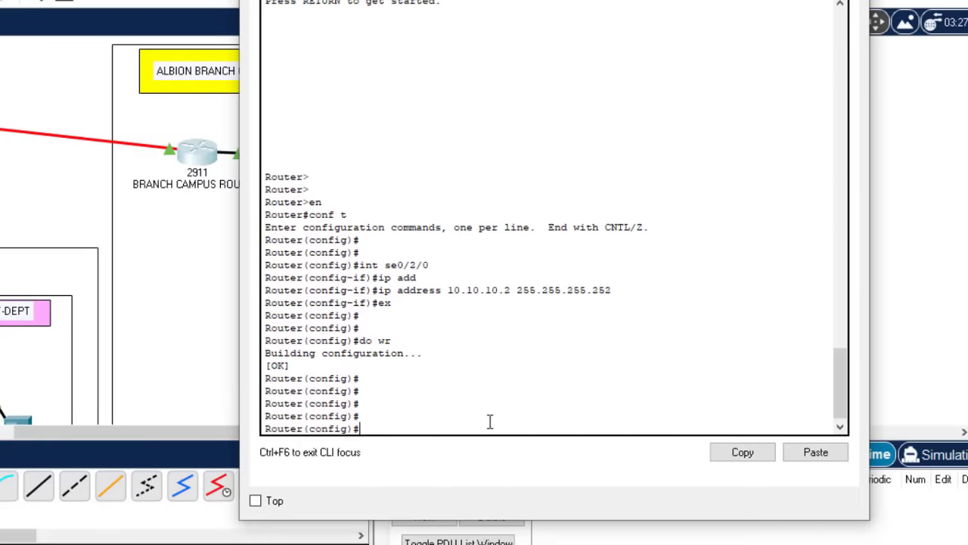
text(int gig)
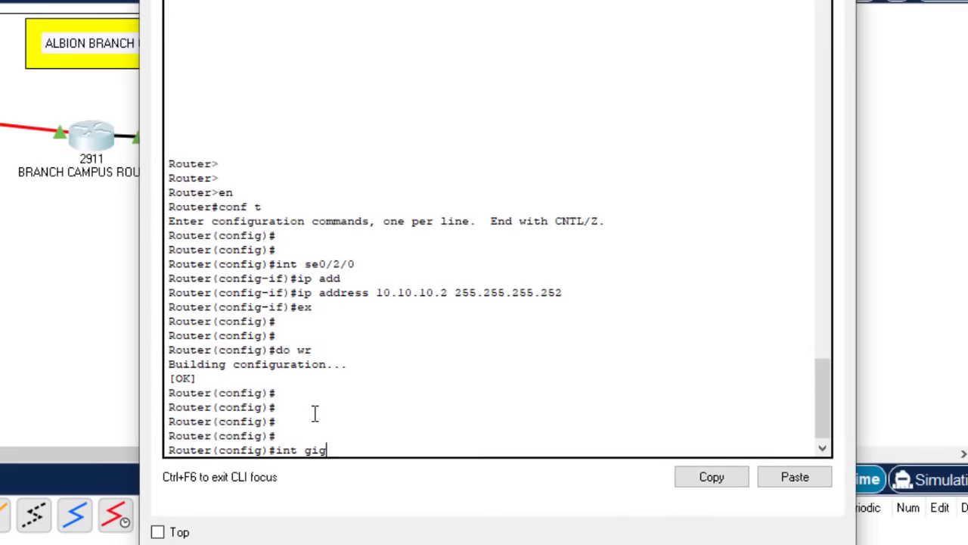
text(0/0.90)
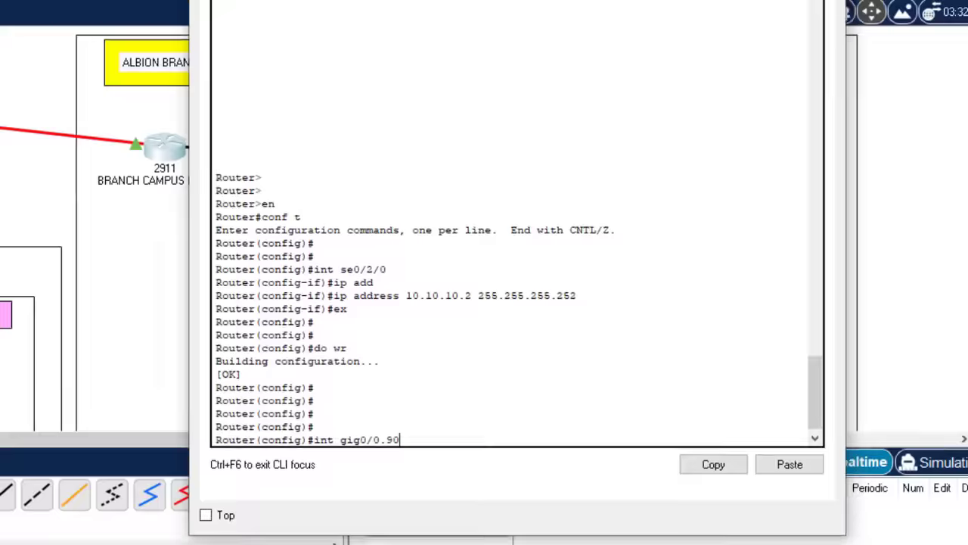
drag(518, 0, 338, 13)
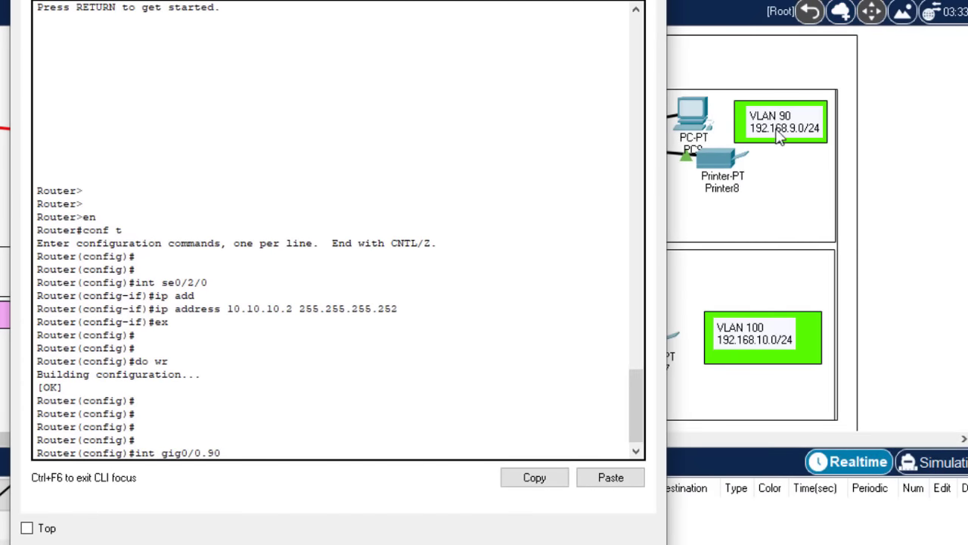
key(Return)
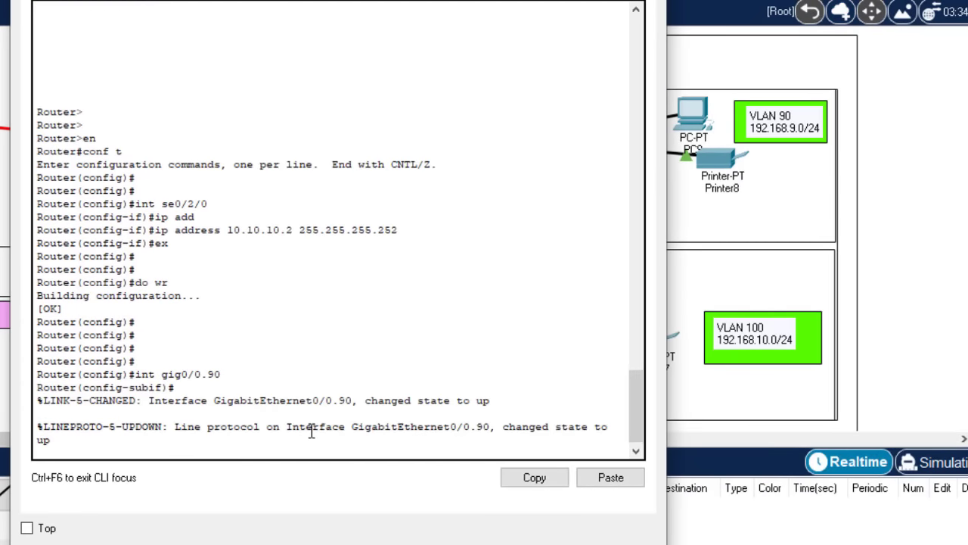
key(Return)
key(Return)
Set dot1Q encapsulation with VLAN ID 90 on the branch router's gig0/0.90 subinterface.
text(enc)
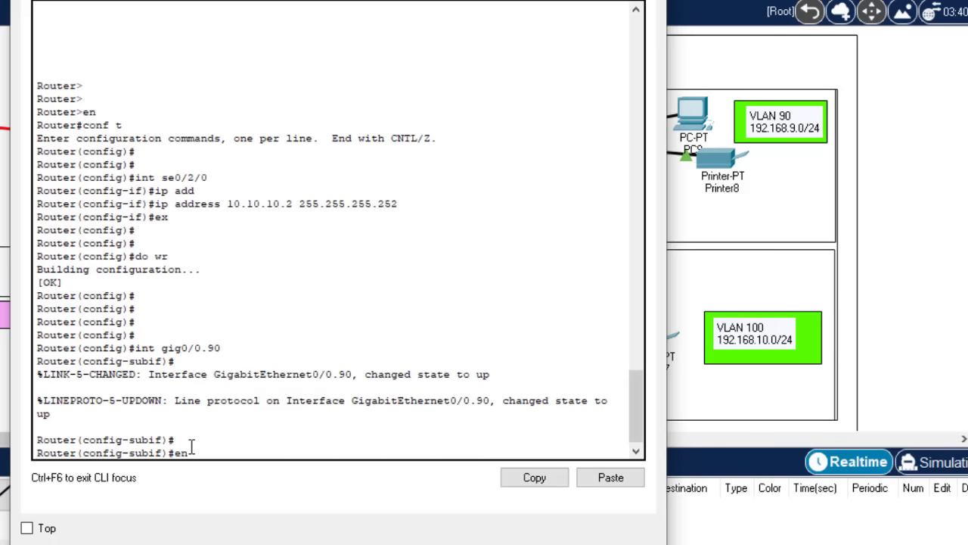
key(Tab)
text(d)
key(Tab)
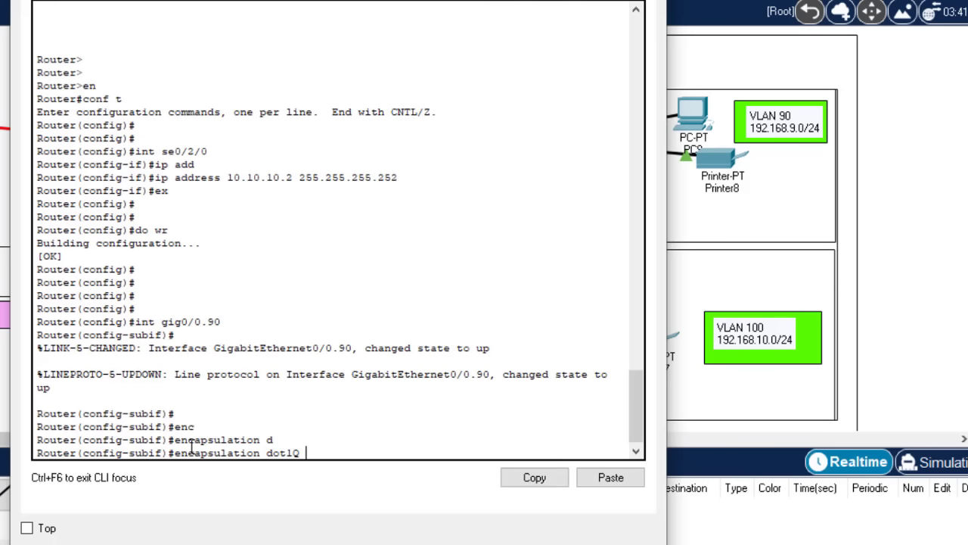
text(90)
key(Return)
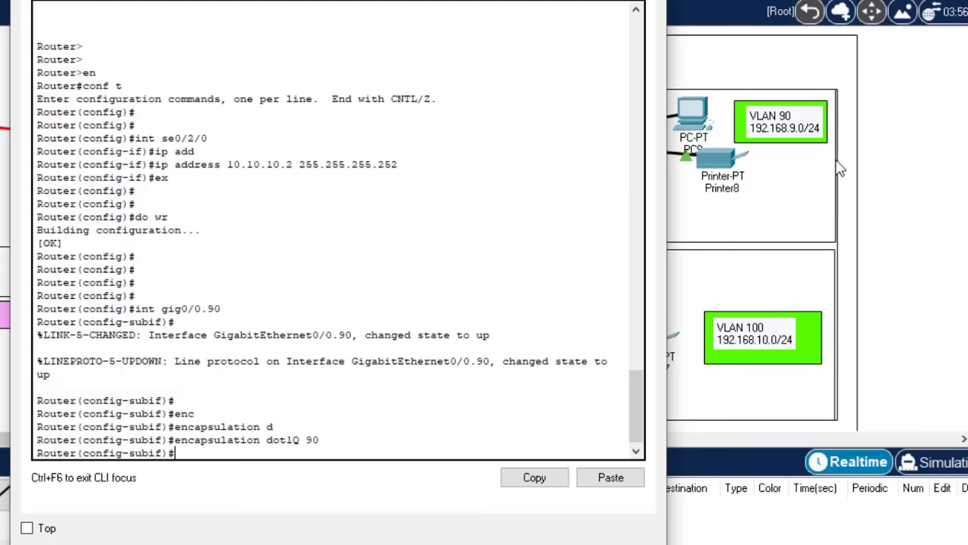
Assign IP address 192.168.9.1 with mask 255.255.255.0 to the gig0/0.90 subinterface and exit subinterface configuration.
text(ip add)
key(Tab)
text(19)
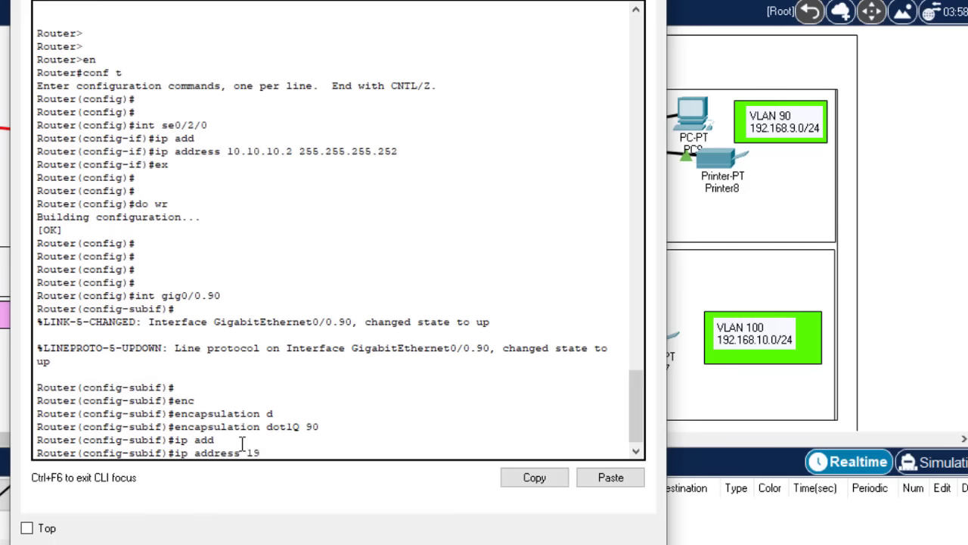
text(2.168.9.)
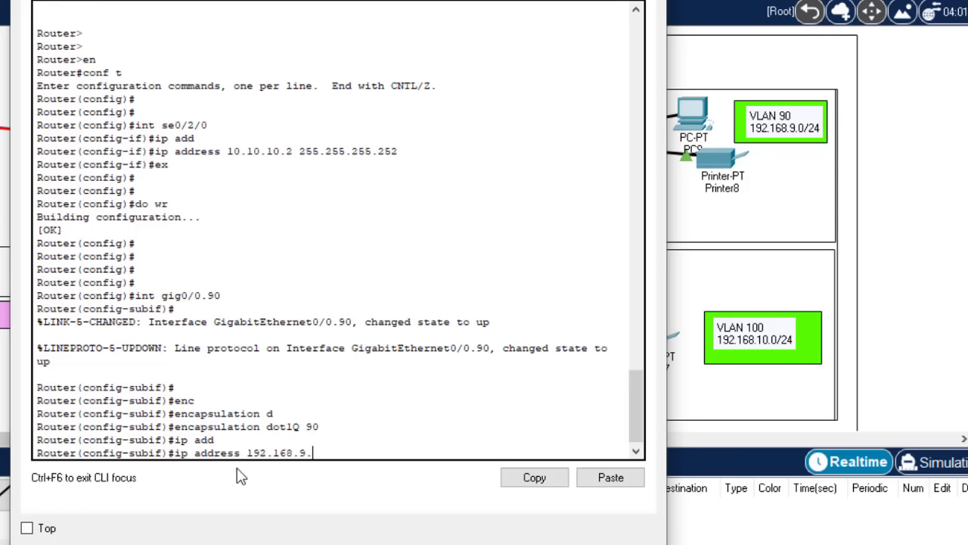
text(1 255.255.255.252)
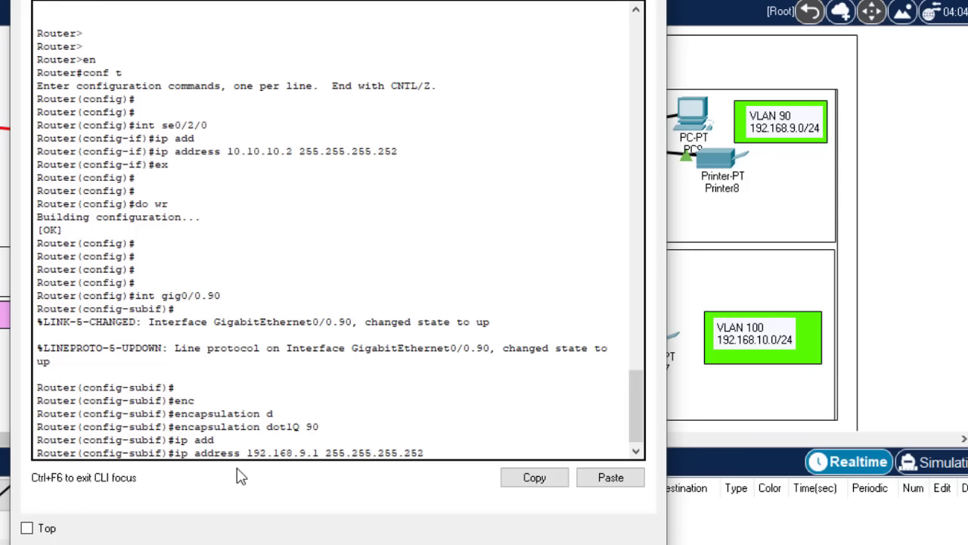
key(BackSpace)
key(BackSpace)
key(BackSpace)
key(BackSpace)
text(.0)
key(Return)
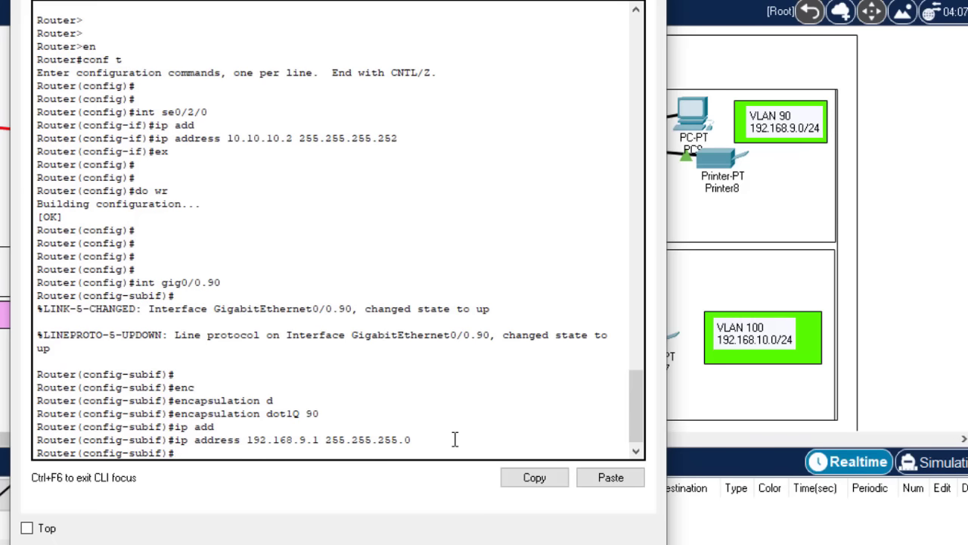
text(ex)
key(Return)
key(Return)
key(Return)
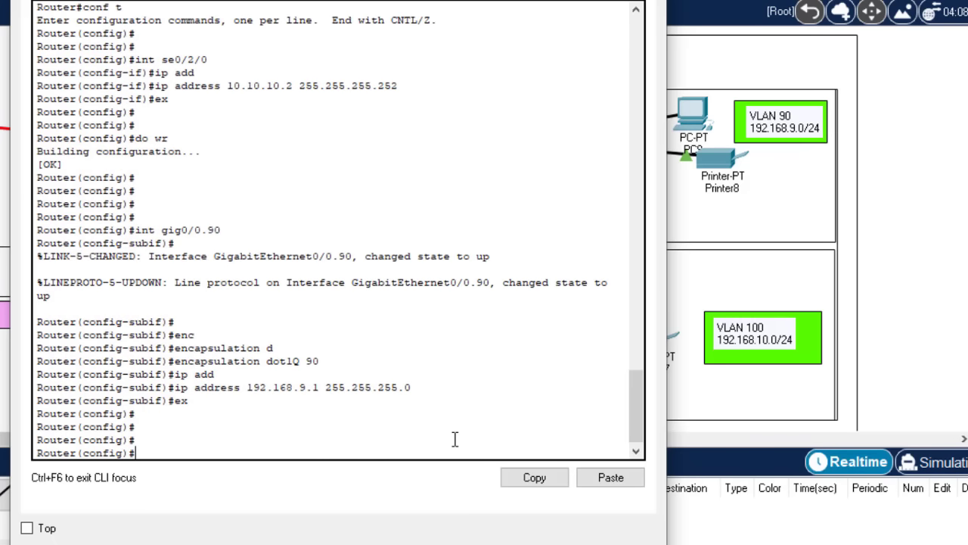
Create subinterface gig0/0.100 on the branch campus router for VLAN 100.
text(ex)
key(Up)
key(Up)
key(Up)
key(Up)
key(Up)
key(Up)
key(BackSpace)
key(BackSpace)
text(100)
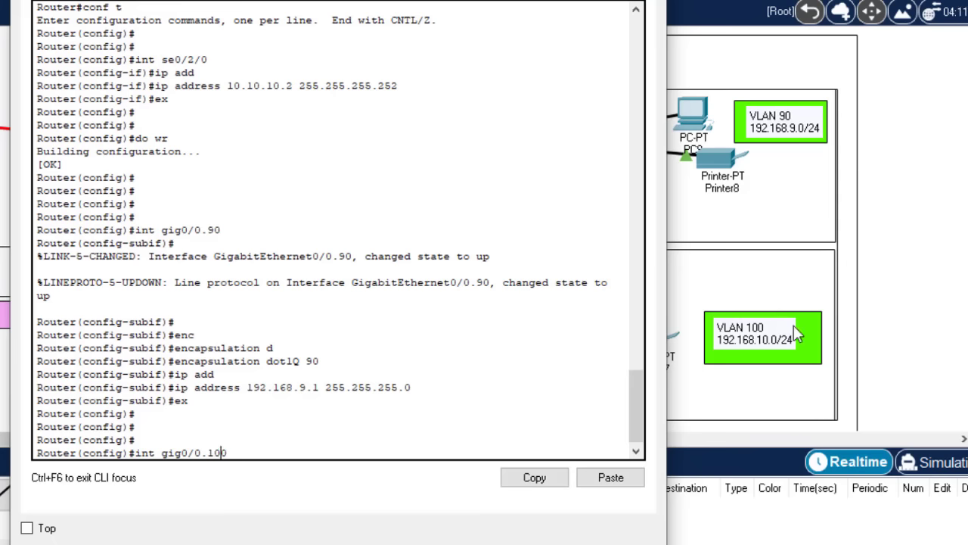
key(Return)
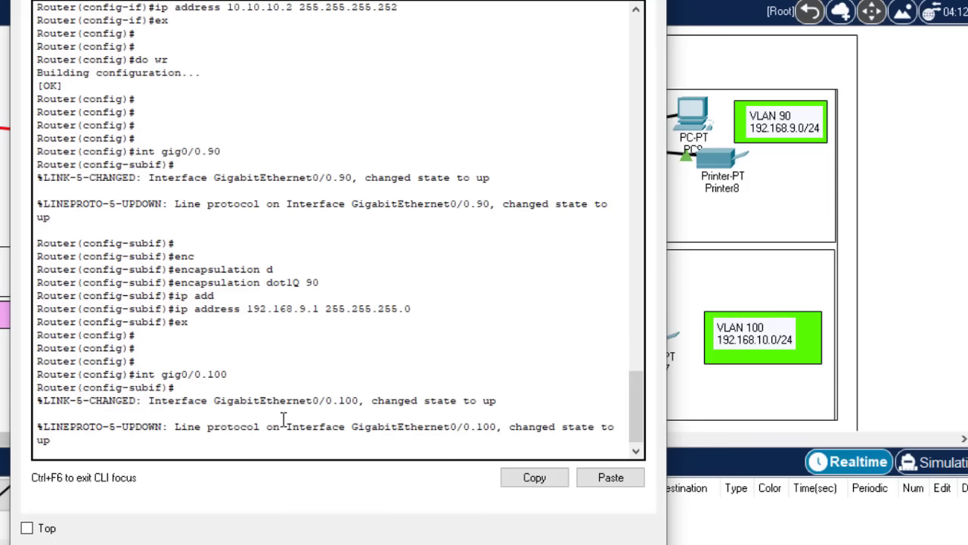
Set dot1Q encapsulation with VLAN ID 100 on the gig0/0.100 subinterface.
key(Return)
key(Return)
key(Up)
key(Up)
key(Up)
key(Up)
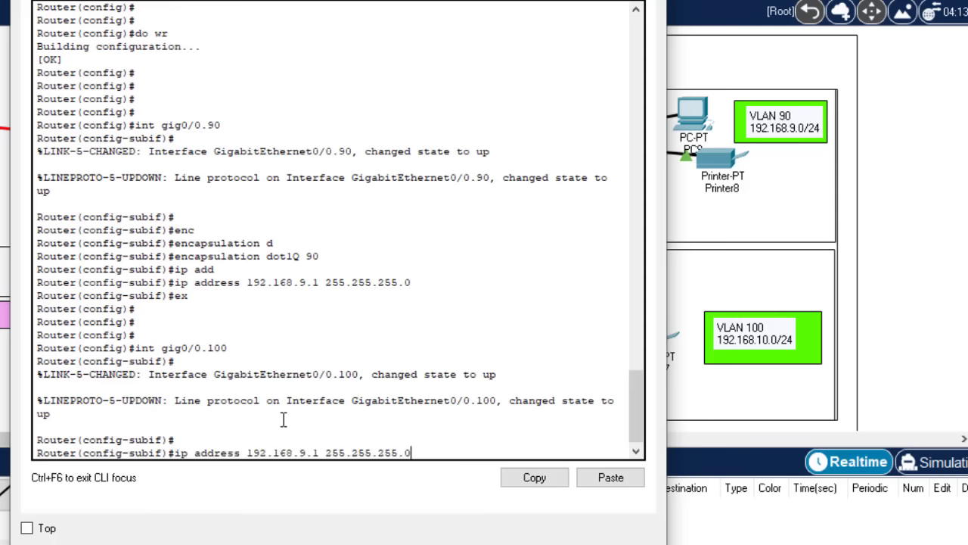
key(BackSpace)
key(BackSpace)
text(100)
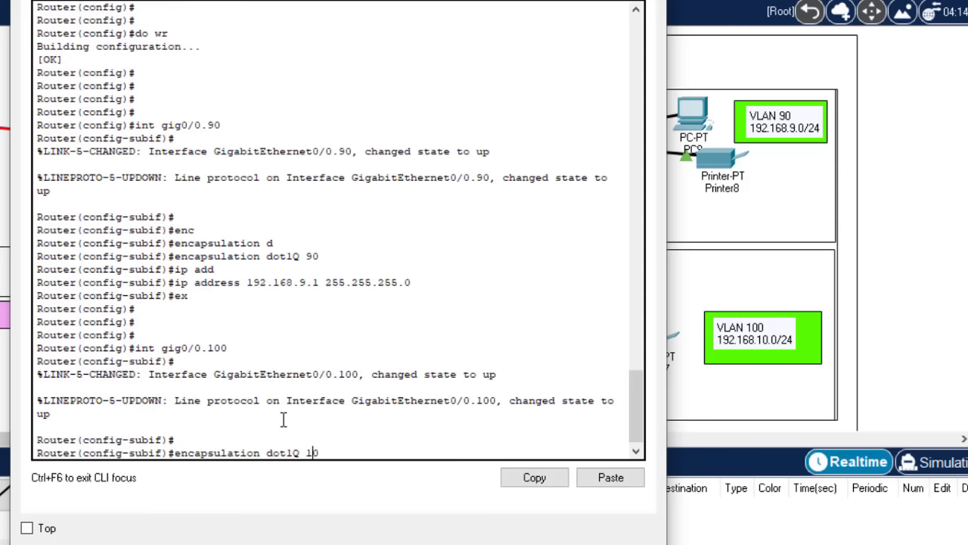
key(Return)
Assign IP address 192.168.10.1 with mask 255.255.255.0 to the gig0/0.100 subinterface and exit subinterface configuration.
key(Up)
key(Up)
key(Up)
key(Up)
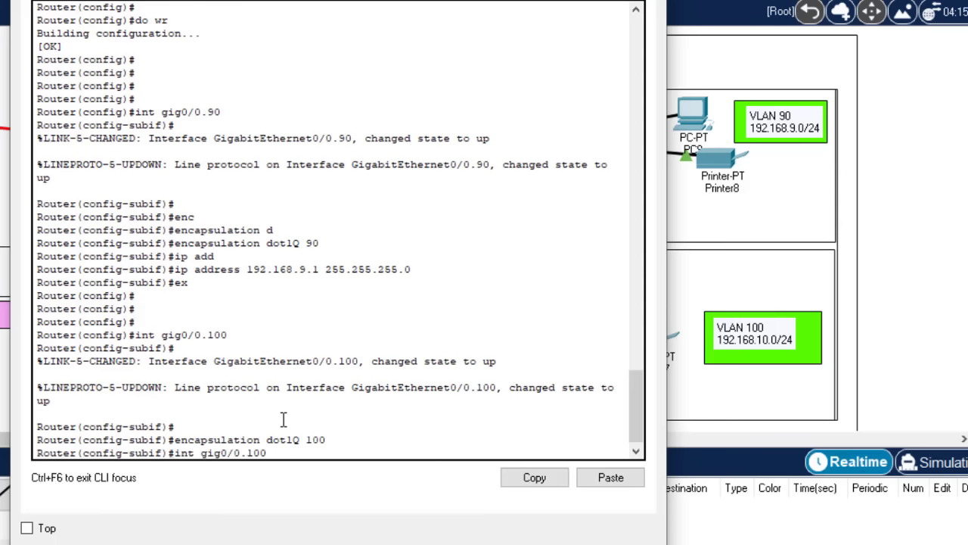
key(Left)
key(Left)
key(Left)
key(Left)
key(Left)
key(Left)
key(Left)
key(Left)
key(Left)
key(Left)
key(Left)
key(Left)
key(Left)
key(Left)
key(Left)
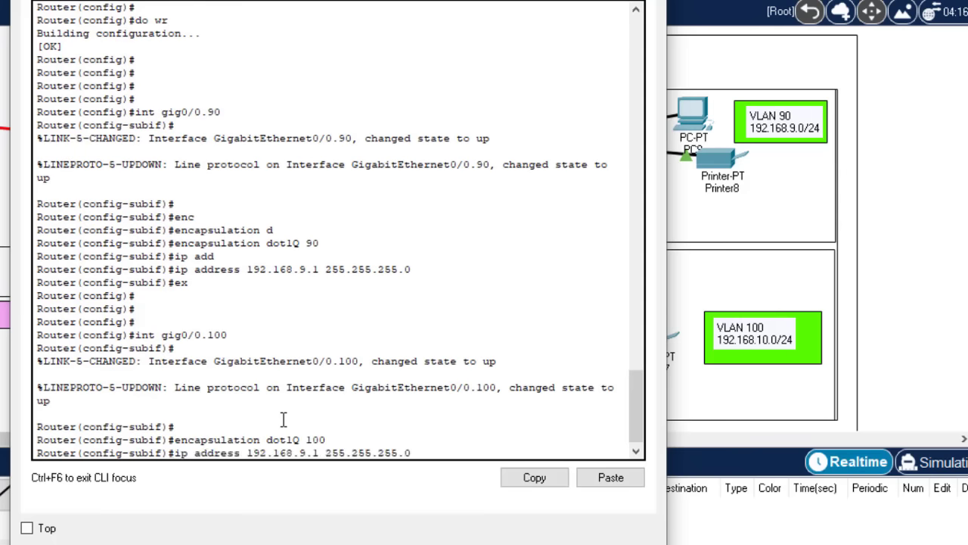
key(BackSpace)
text(10)
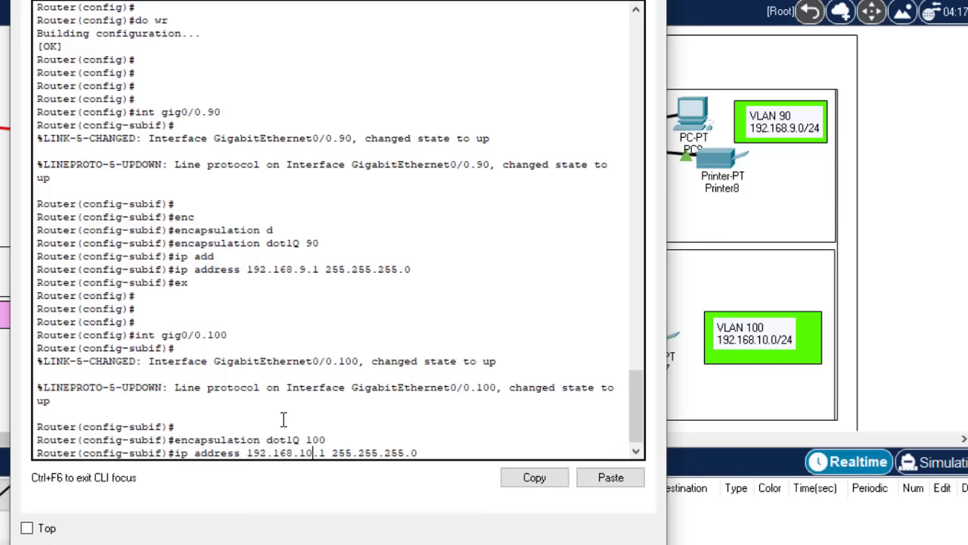
key(Return)
key(Return)
key(Return)
key(Return)
text(ex)
key(Return)
key(Return)
key(Return)
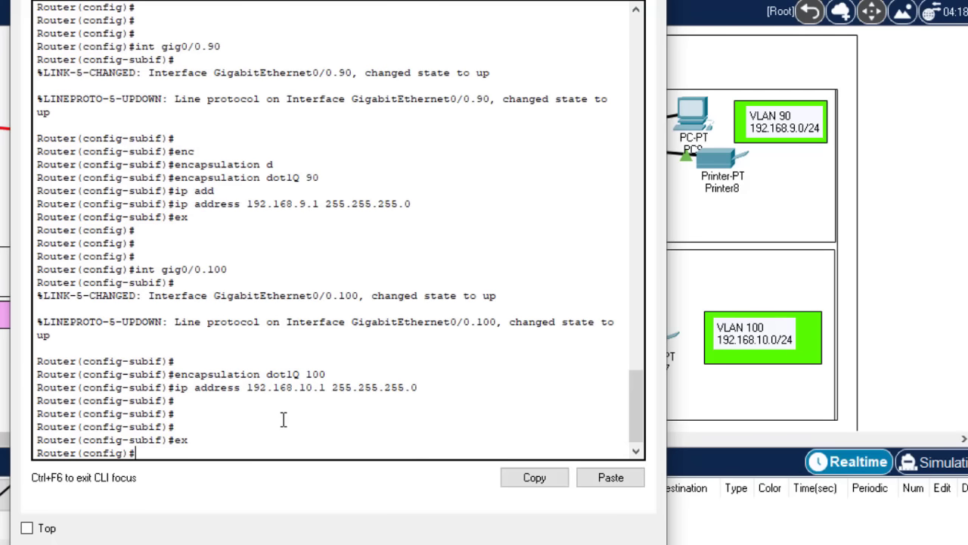
Save the branch campus router's subinterface configuration with do wr.
text(do wr)
key(Return)
key(Return)
key(Return)
key(Return)
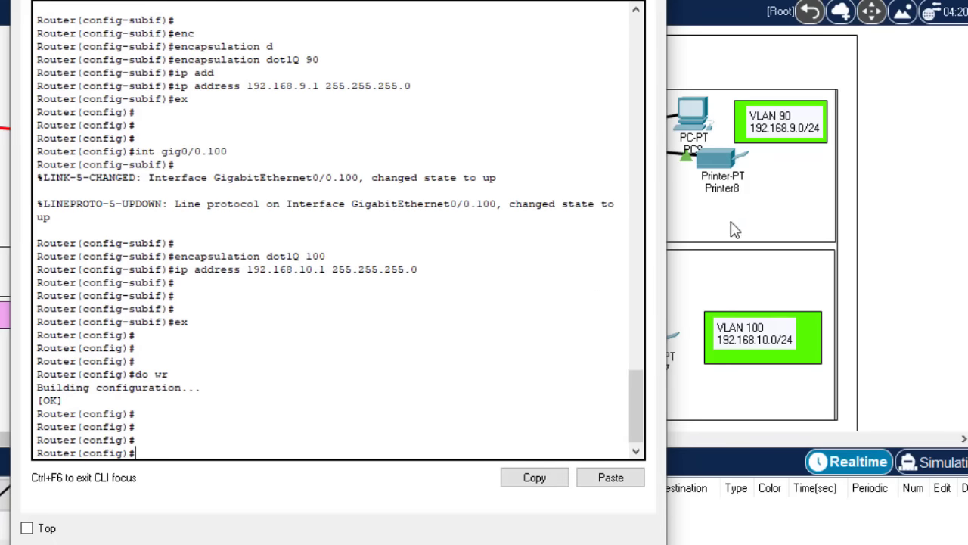
Enable the DHCP service on the branch campus router with service dhcp.
drag(448, 0, 480, 0)
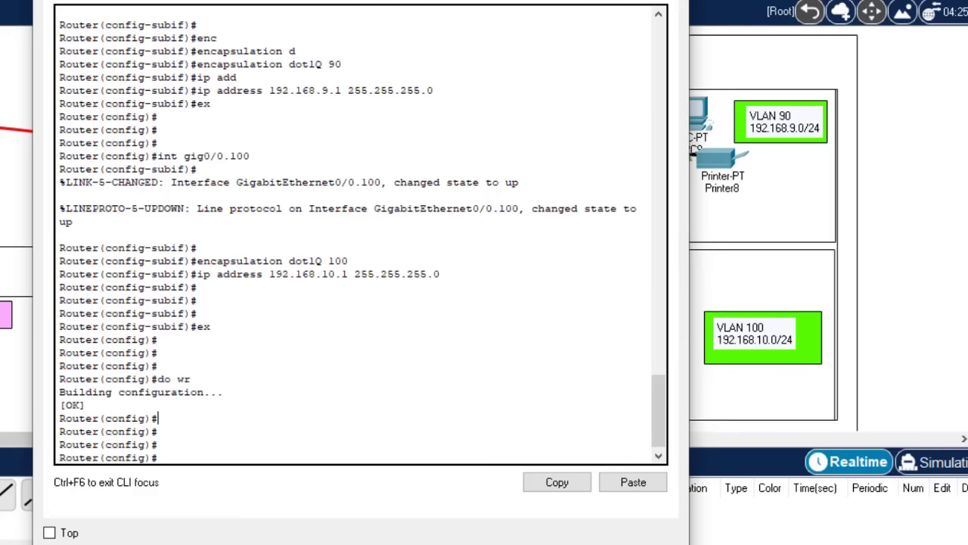
mouse_move(408, 2)
mouse_down()
mouse_move(320, 35)
mouse_move(303, 219)
mouse_move(361, 341)
mouse_move(447, 170)
mouse_move(443, 5)
mouse_move(395, 0)
mouse_move(413, 0)
mouse_up()
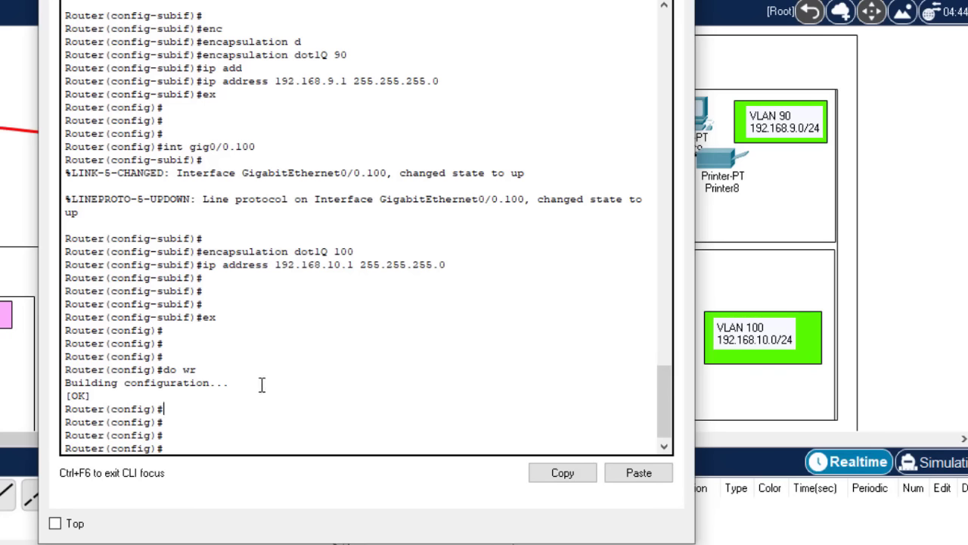
text(serv)
key(Tab)
text(dh)
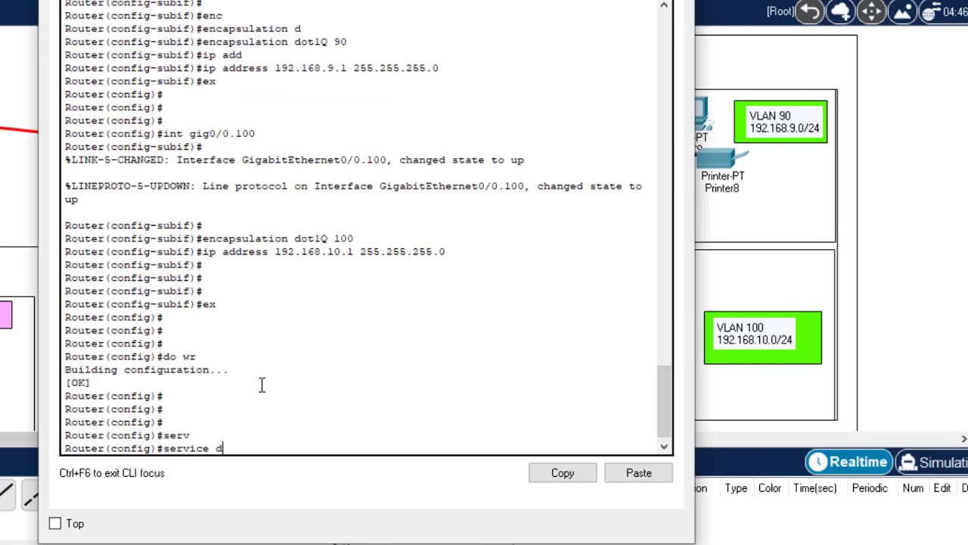
key(Tab)
key(Return)
key(Return)
key(Return)
key(Return)
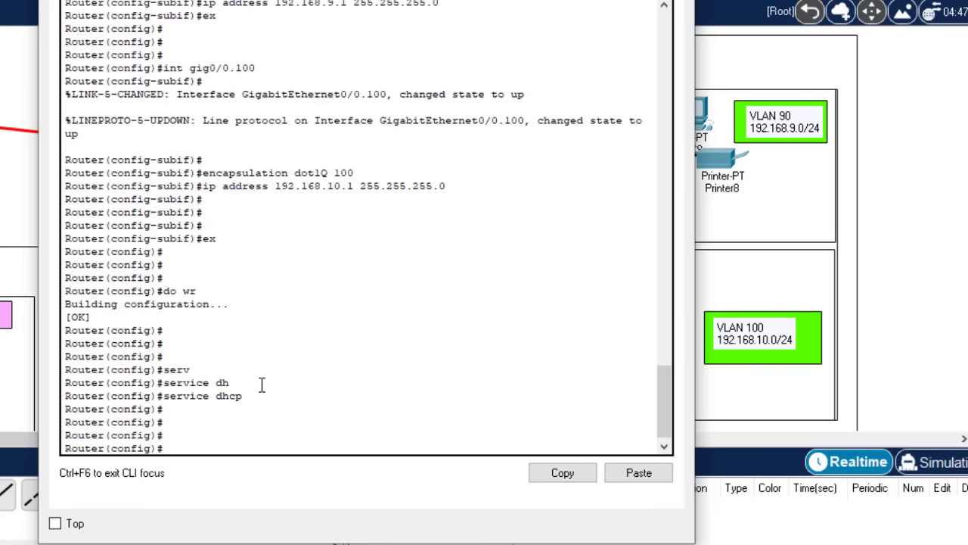
Create a DHCP pool named Staf-pool on the branch campus router for the staff VLAN.
mouse_move(333, 4)
mouse_down()
mouse_move(254, 20)
mouse_move(219, 40)
mouse_move(261, 0)
mouse_move(317, 1)
mouse_up()
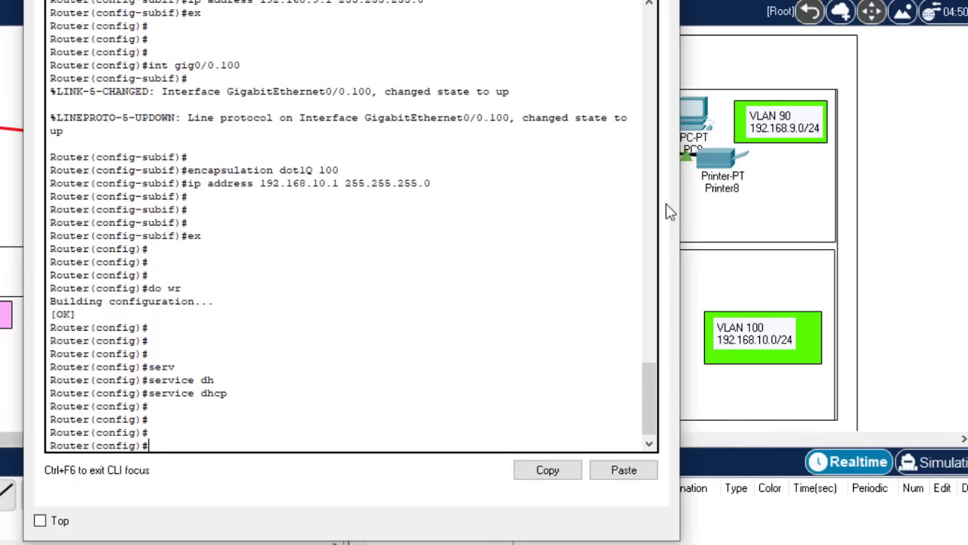
drag(417, 0, 132, 4)
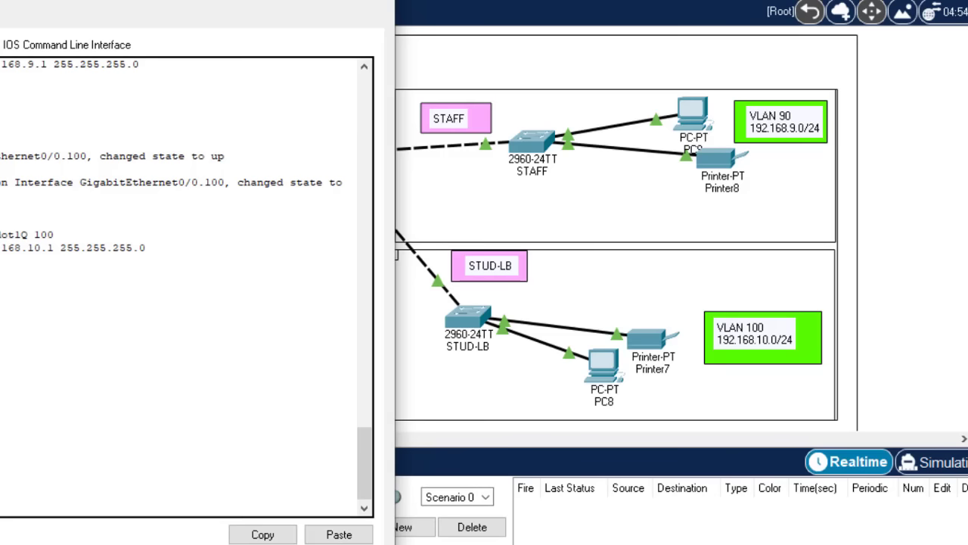
drag(151, 2, 490, 0)
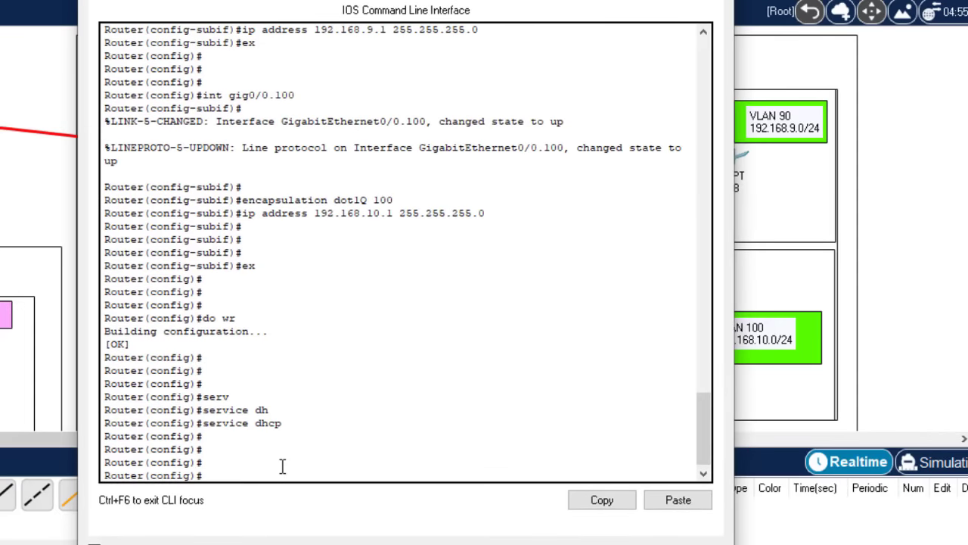
text(ip dhc)
key(Tab)
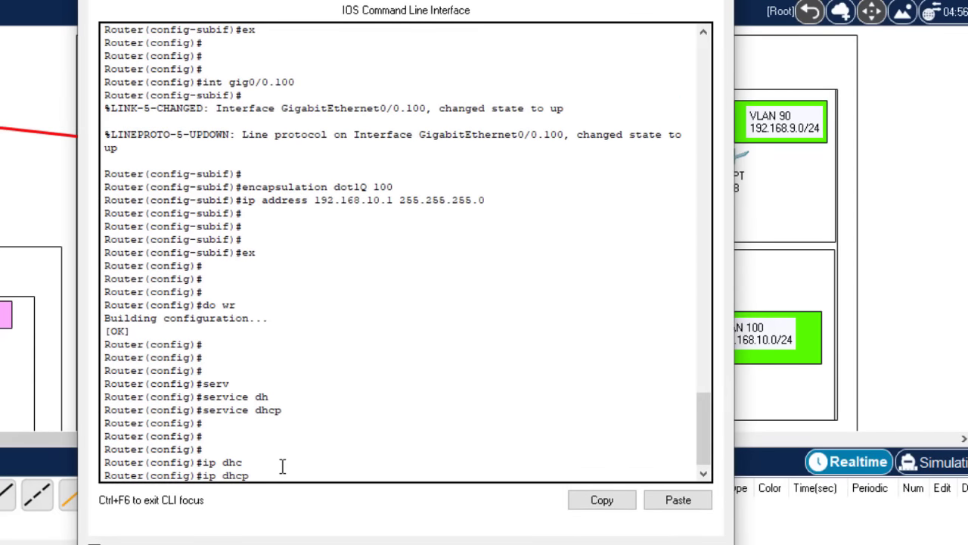
text(p)
key(Tab)
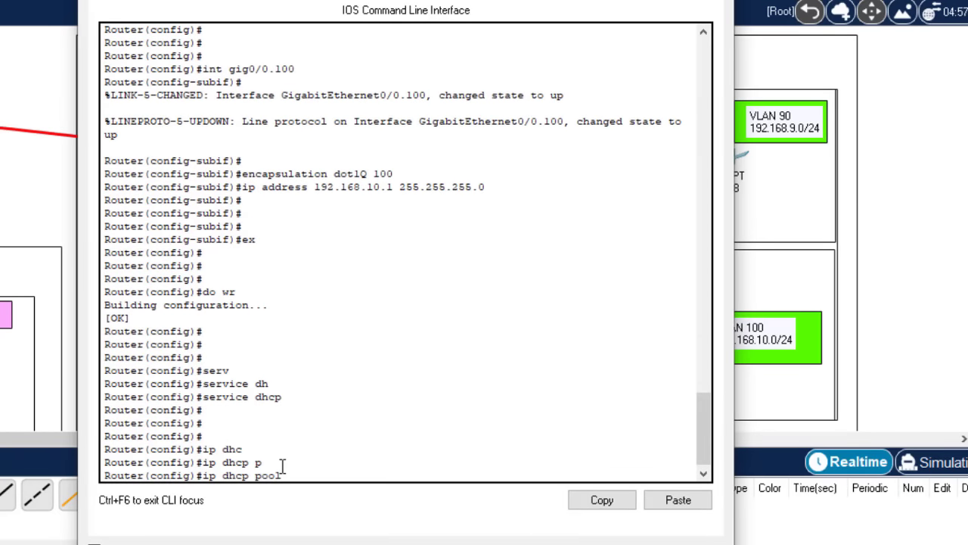
text(Staf-pool)
key(Return)
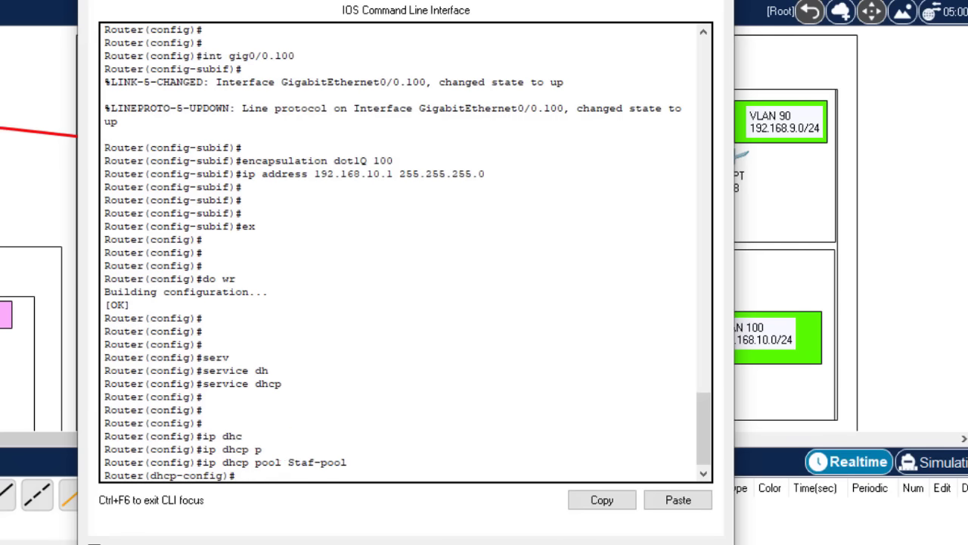
Set the Staf-pool DHCP network to 192.168.9.0 with mask 255.255.255.0.
drag(400, 32, 272, 257)
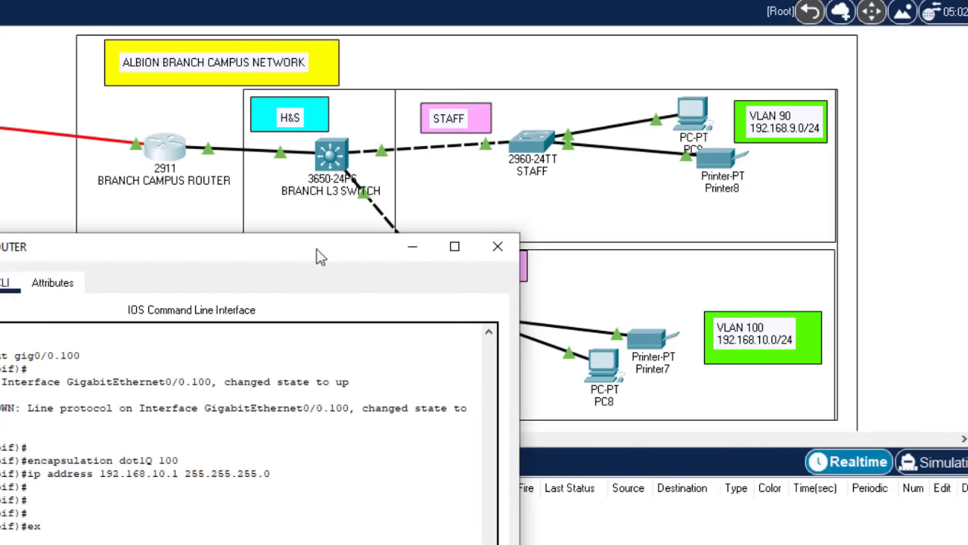
drag(339, 234, 552, 0)
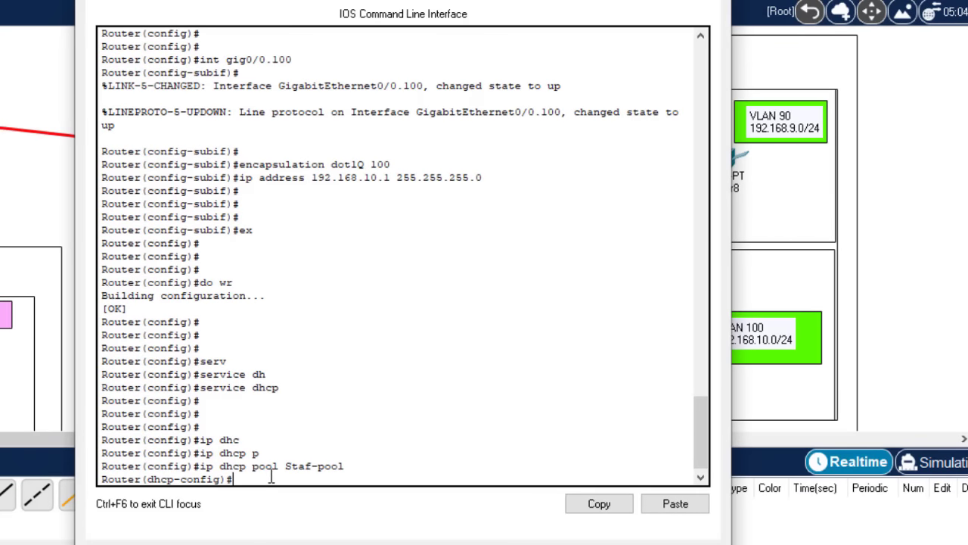
text(net)
key(Tab)
text(19)
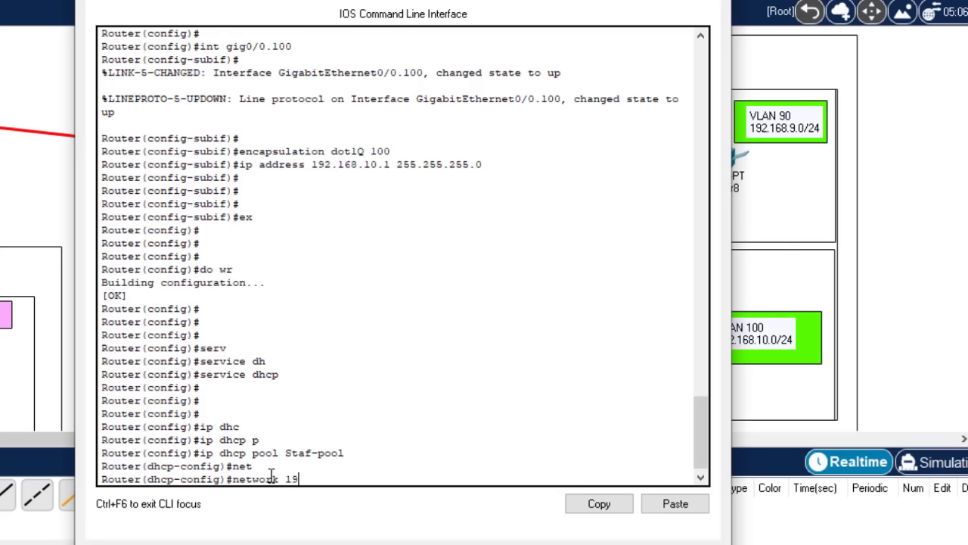
text(2.168.9.0)
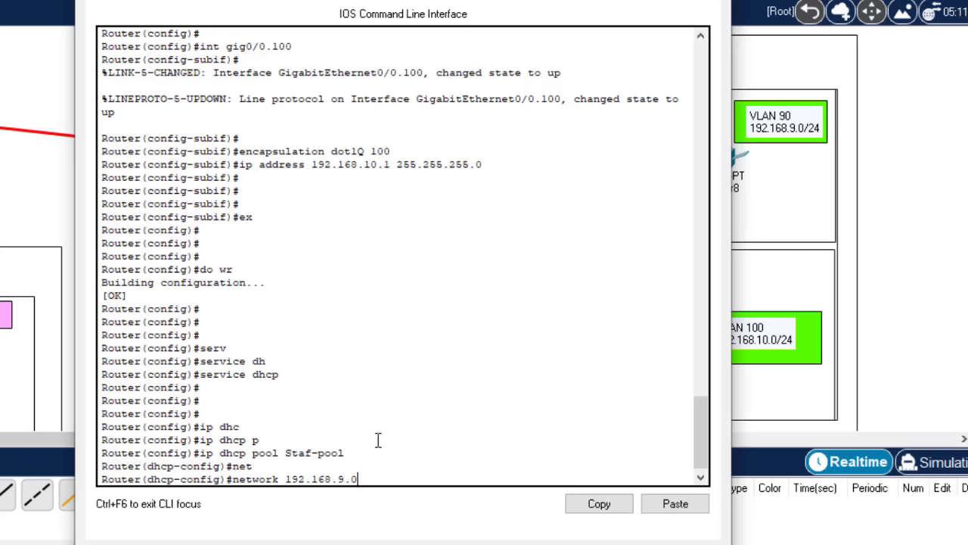
text(255.255.255.0)
key(Return)
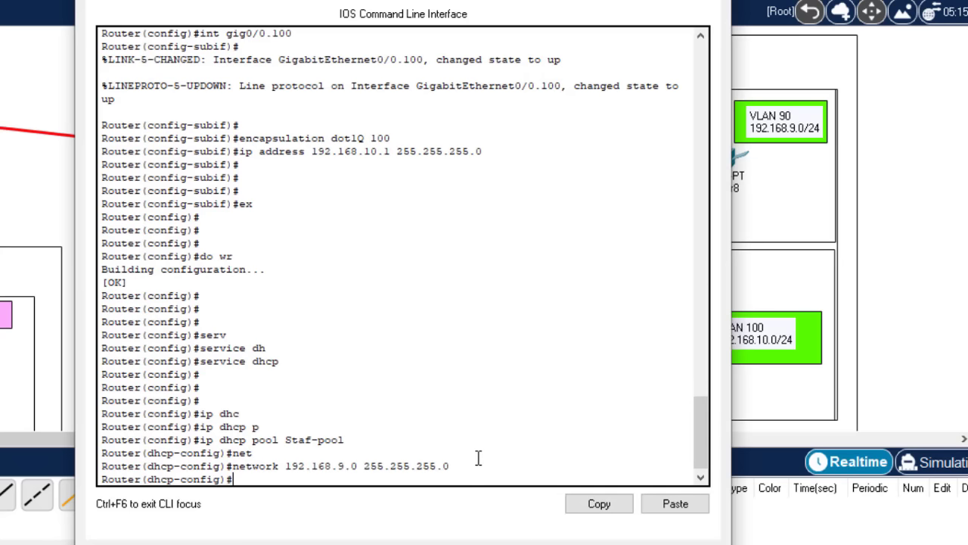
Set both the default router and the DNS server of Staf-pool to 192.168.9.1.
text(def)
key(Tab)
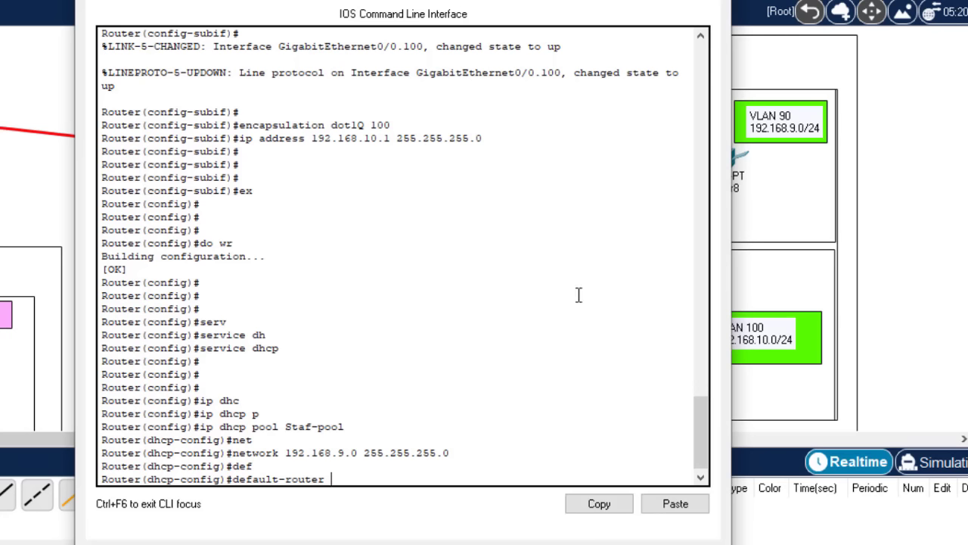
text(192.168.9.1)
key(Return)
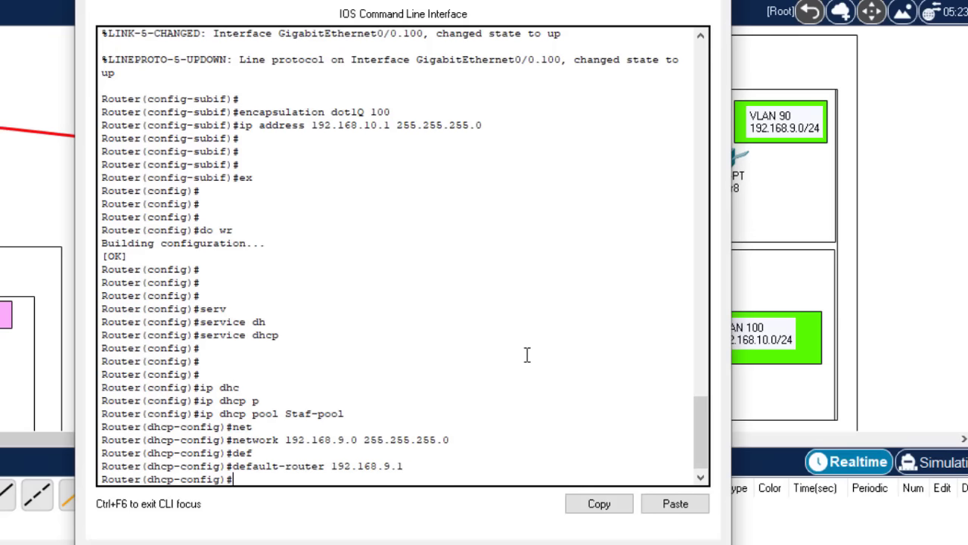
text(dn)
key(Tab)
text(192.168.9.1)
key(Return)
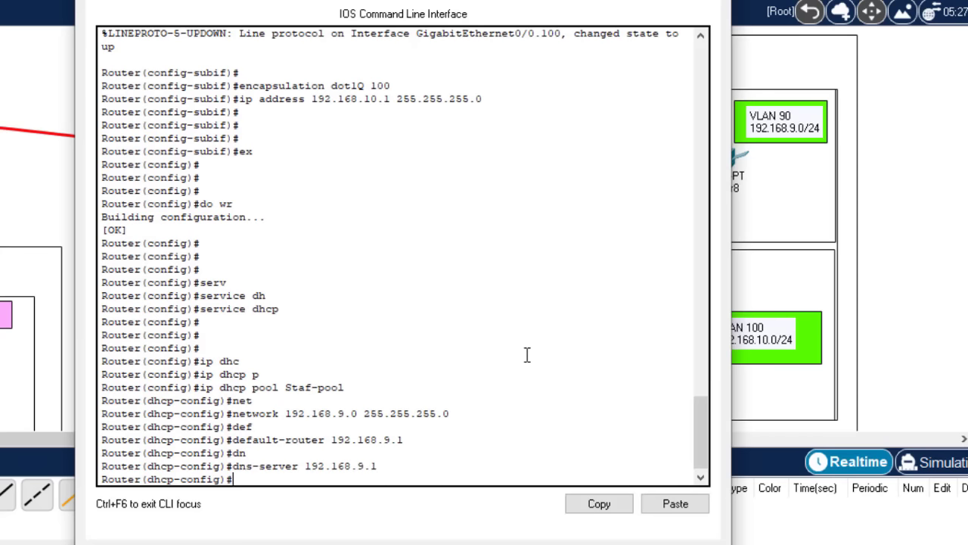
Exit the Staf-pool configuration and save the branch campus router's configuration with do wr.
text(ex)
key(Return)
key(Return)
key(Return)
text(do wr)
key(Return)
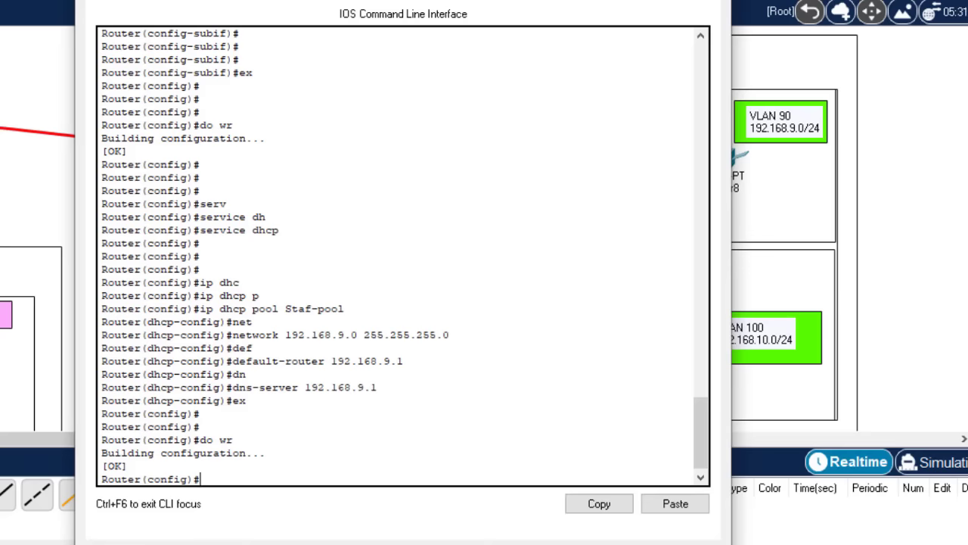
Create a second DHCP pool named Studlb-pool on the branch campus router for the student lab VLAN.
drag(536, 1, 458, 0)
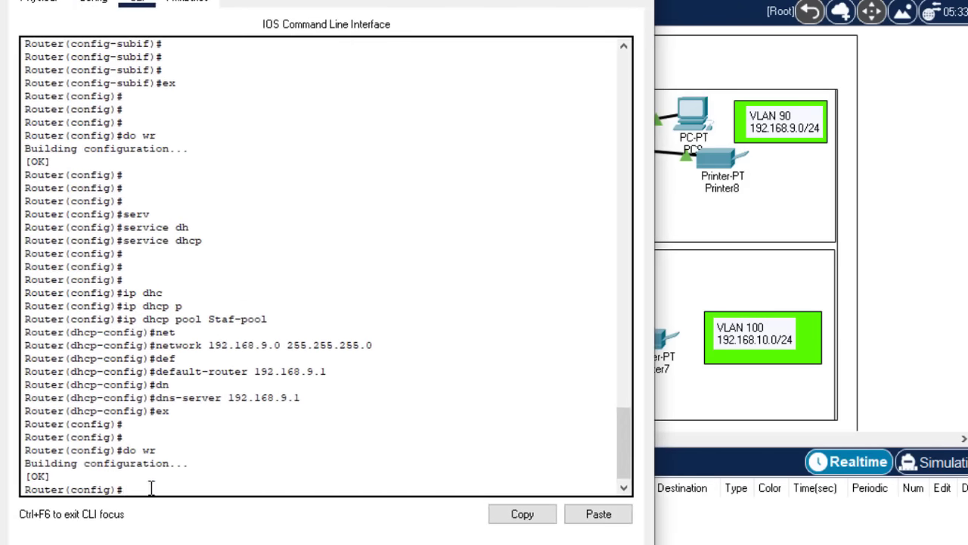
key(Up)
key(Up)
key(Up)
key(Up)
key(Up)
key(Up)
key(Up)
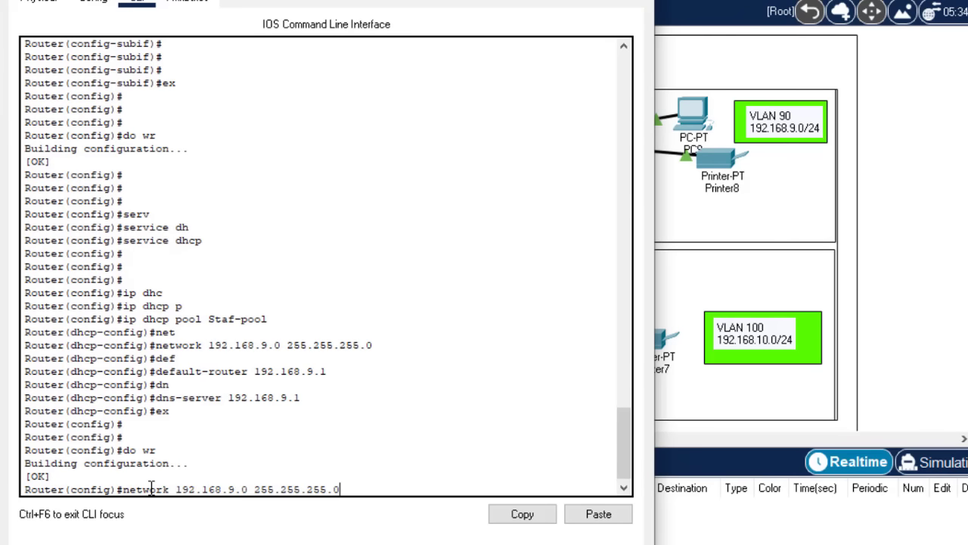
key(Up)
key(Up)
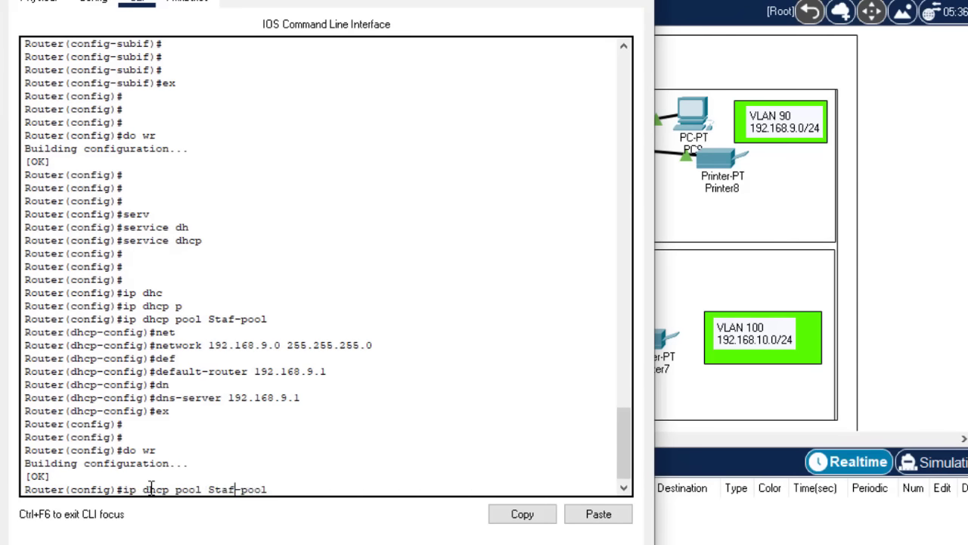
key(Left)
key(Left)
key(Left)
key(Left)
key(Left)
key(BackSpace)
key(BackSpace)
text(udlb)
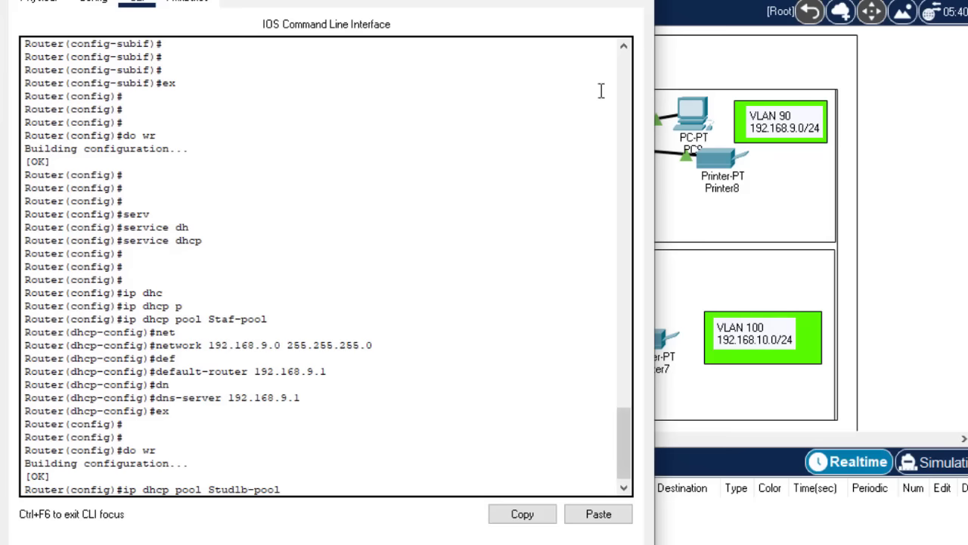
drag(326, 2, 289, 2)
key(Left)
key(Left)
key(Left)
key(Left)
key(Left)
key(Return)
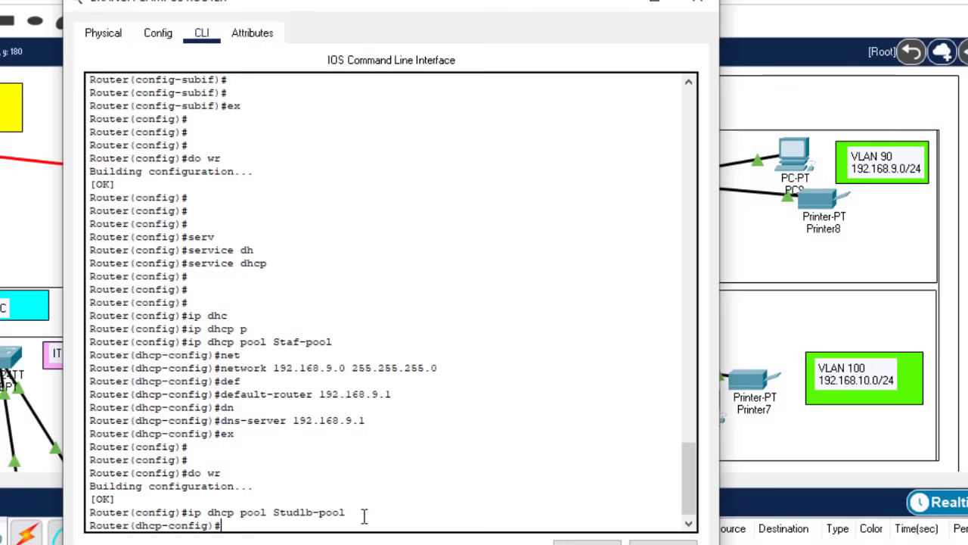
Set the Studlb-pool DHCP network to 192.168.10.0 with mask 255.255.255.0.
key(Up)
key(Up)
key(Up)
key(Up)
key(Up)
key(Up)
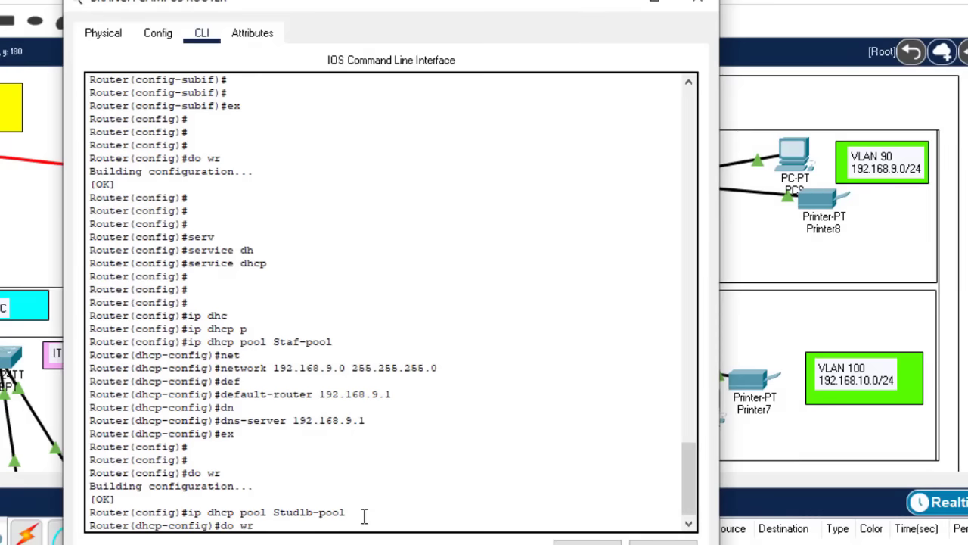
key(Up)
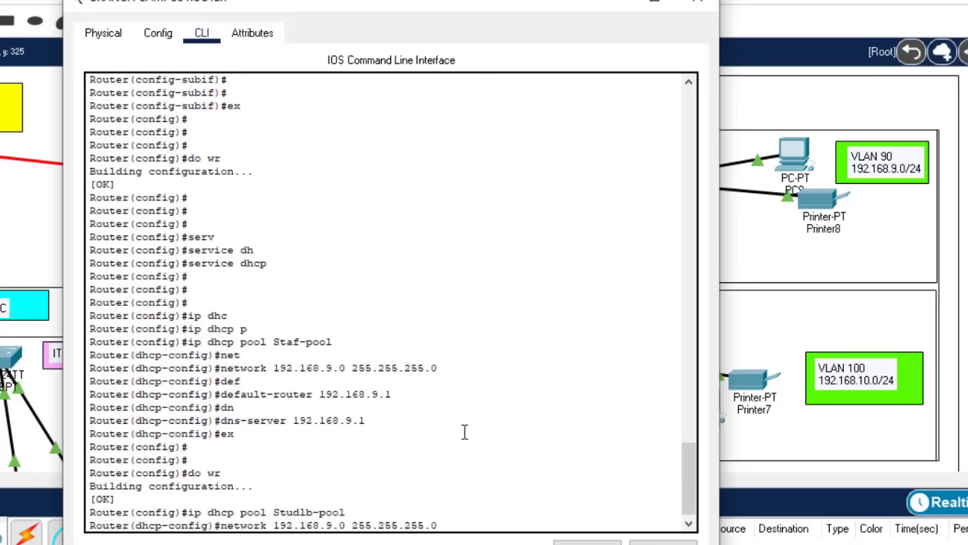
key(Left)
key(Left)
key(Left)
key(Left)
key(Left)
key(Left)
key(Left)
key(Left)
key(Left)
key(Left)
key(Left)
key(Left)
key(Left)
key(Left)
key(Left)
key(Left)
key(BackSpace)
text(10)
key(Return)
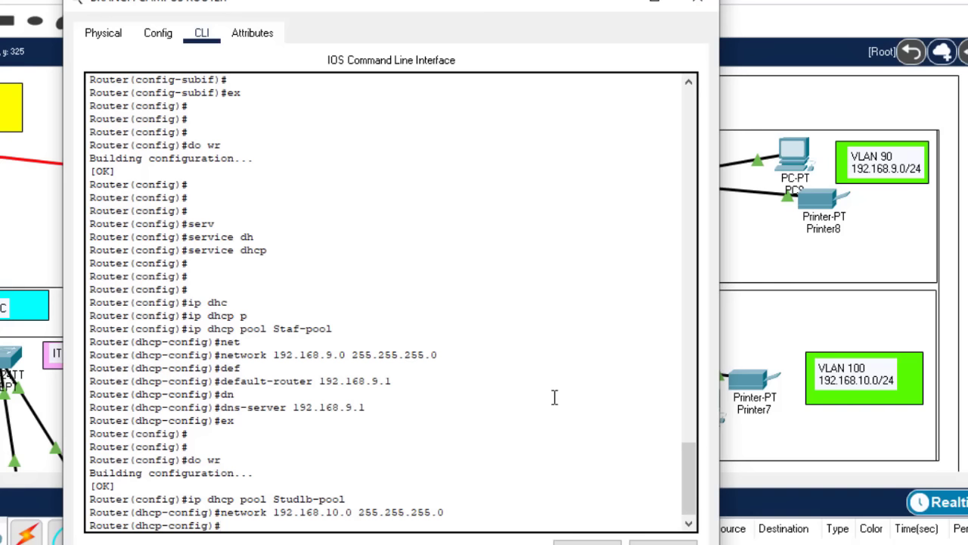
Set the default router of Studlb-pool to 192.168.10.1.
key(Up)
key(Up)
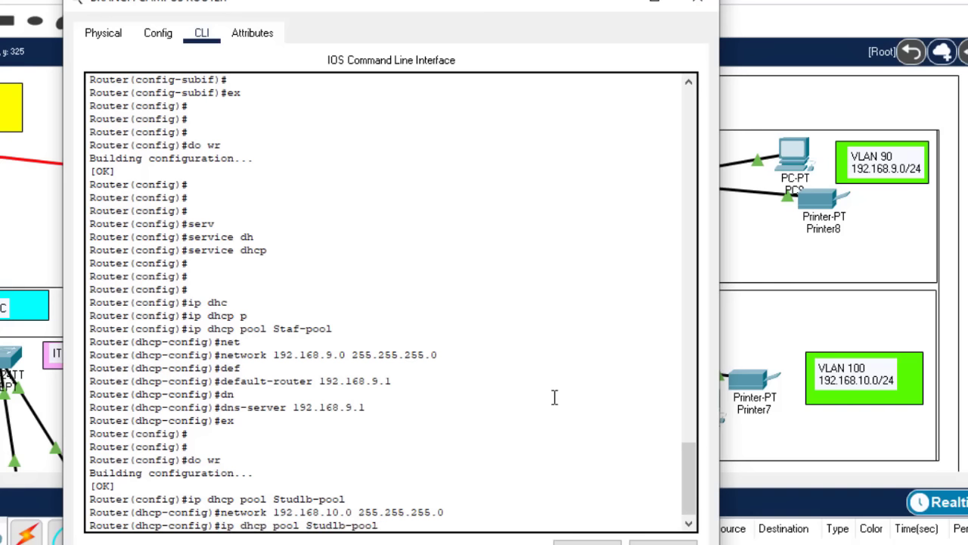
key(Down)
key(Down)
text(ex)
key(Up)
key(Up)
key(Up)
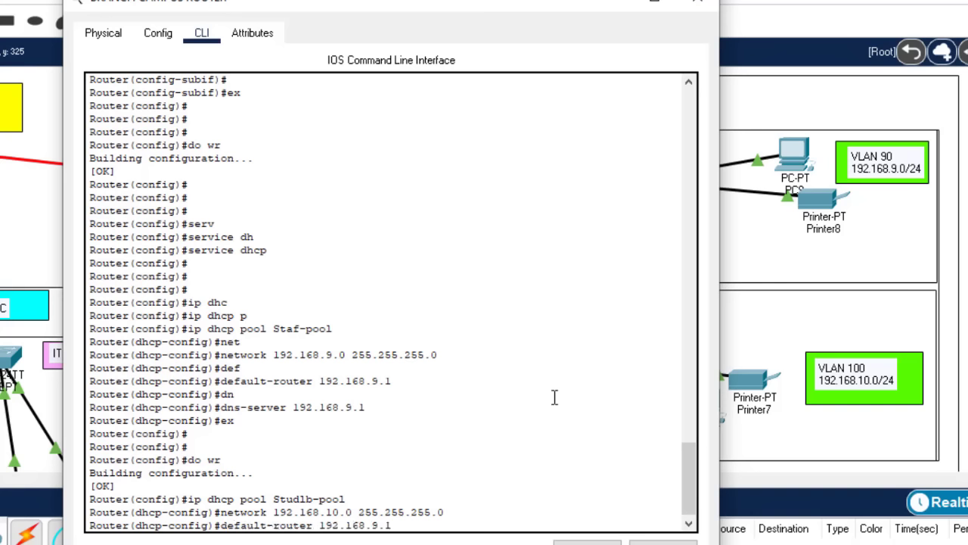
key(BackSpace)
key(BackSpace)
key(BackSpace)
text(10.1)
key(Return)
Set the DNS server of Studlb-pool to 192.168.10.1.
key(Up)
key(Up)
key(Up)
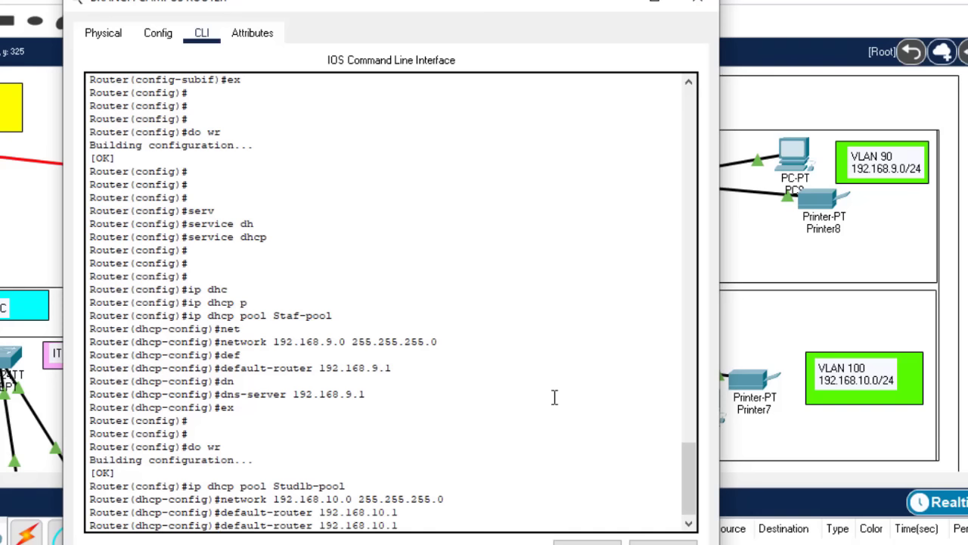
key(Up)
key(Up)
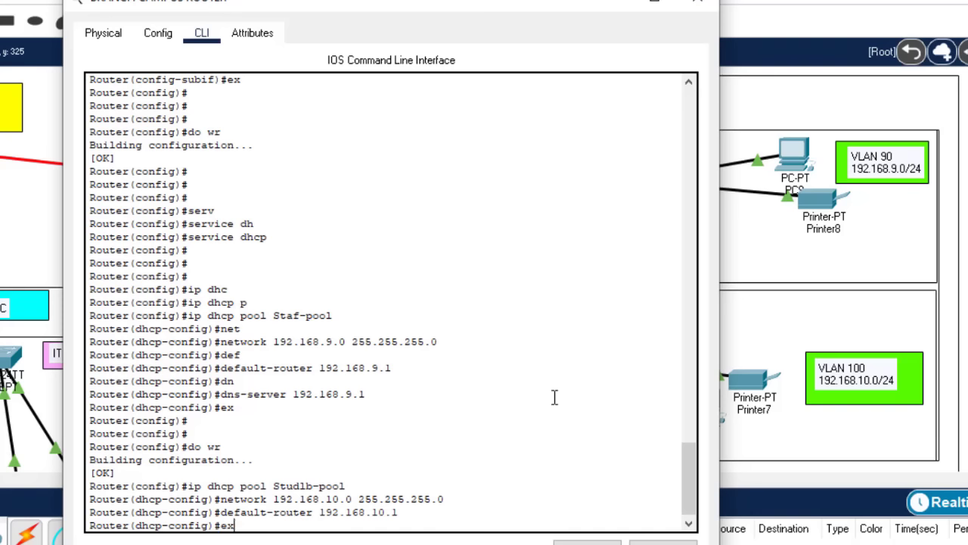
key(Up)
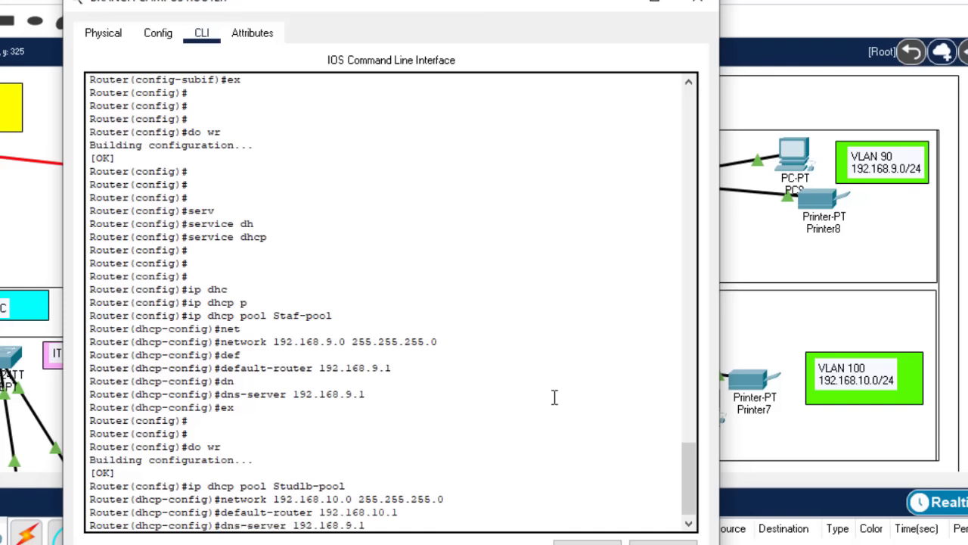
key(BackSpace)
key(BackSpace)
key(BackSpace)
text(10.1)
key(Return)
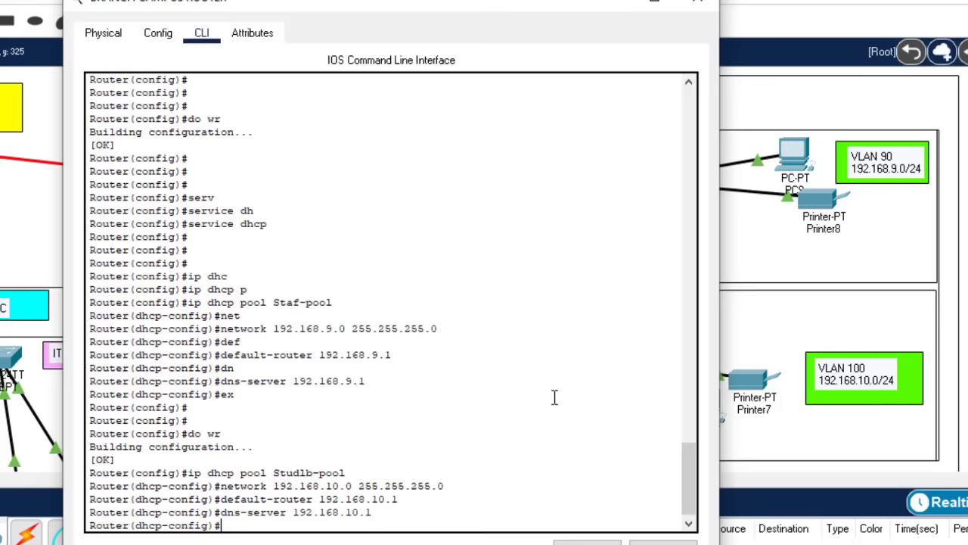
Exit the Studlb-pool configuration, save the branch campus router's configuration with do wr and close its window.
key(Return)
text(ex)
key(Return)
key(Return)
key(Return)
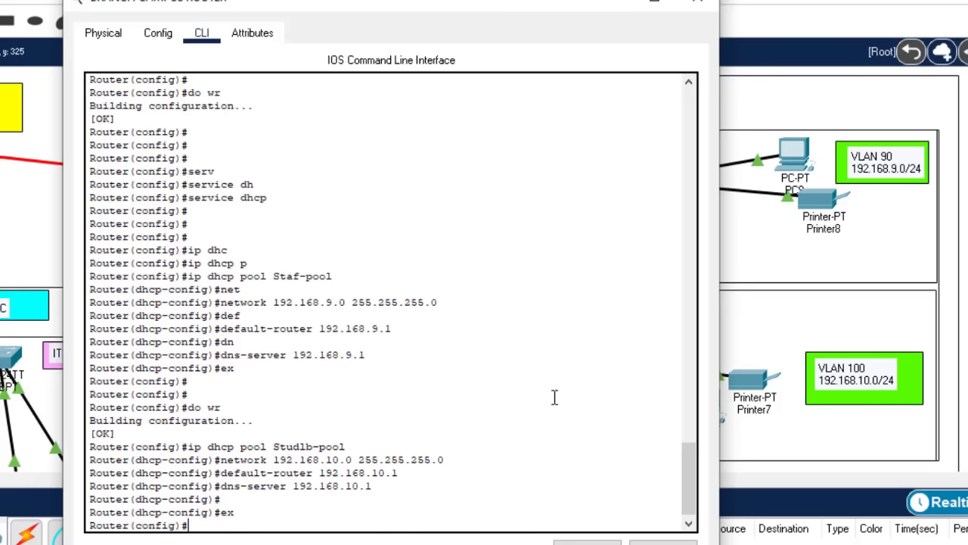
text(do wr)
key(Return)
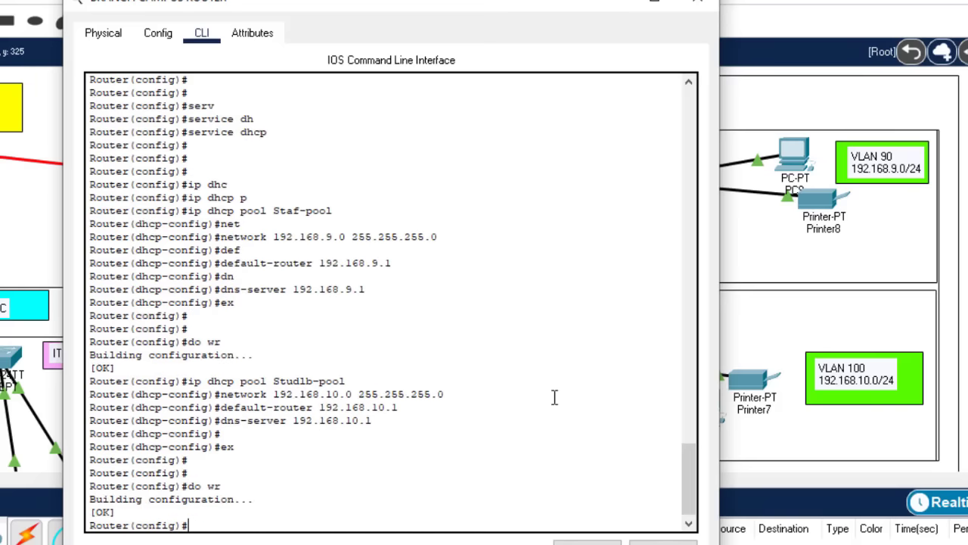
click(696, 3)
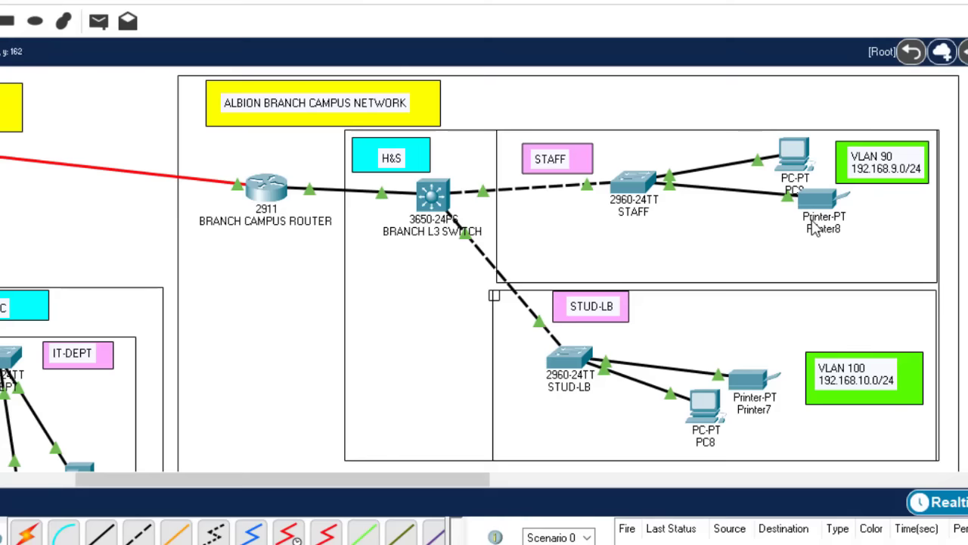
Switch the IPv4 configuration of the PC in the branch STAFF area (VLAN 90) to DHCP.
click(801, 153)
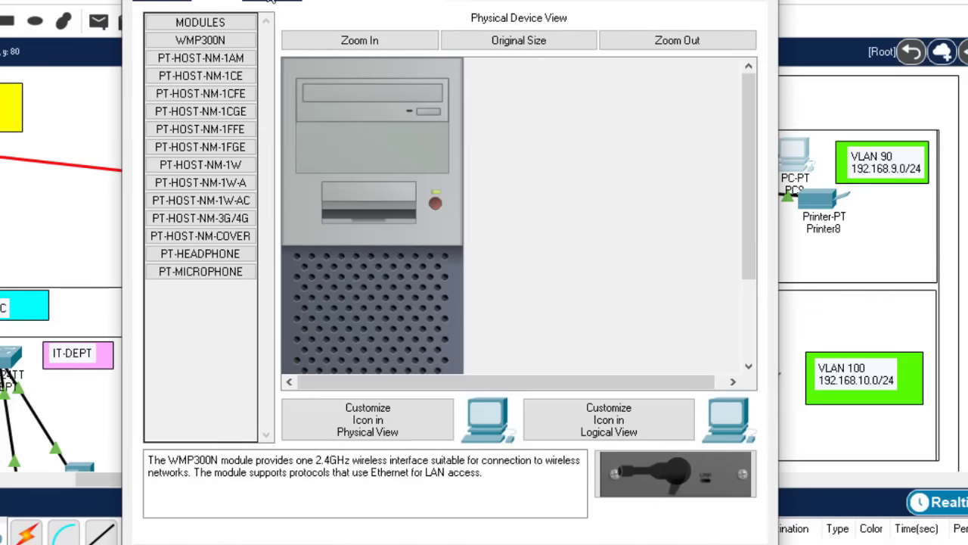
click(274, 3)
click(210, 112)
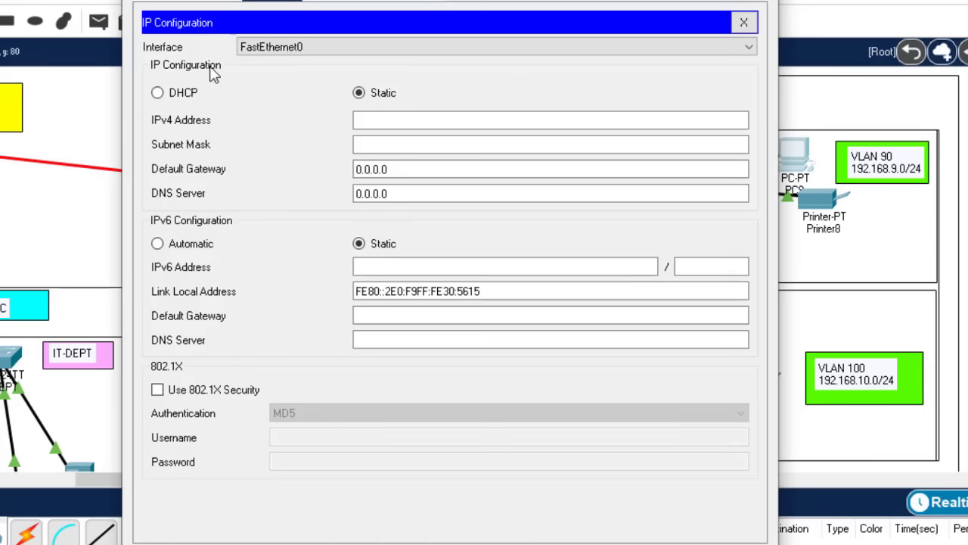
click(158, 92)
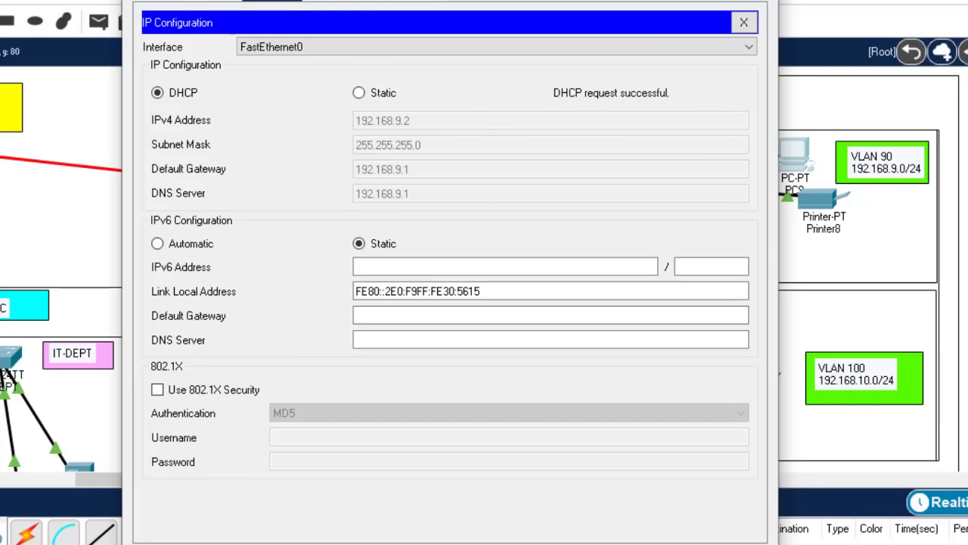
click(744, 22)
Switch the IPv4 configuration of PC8 in the branch STUD-LB area to DHCP.
click(701, 403)
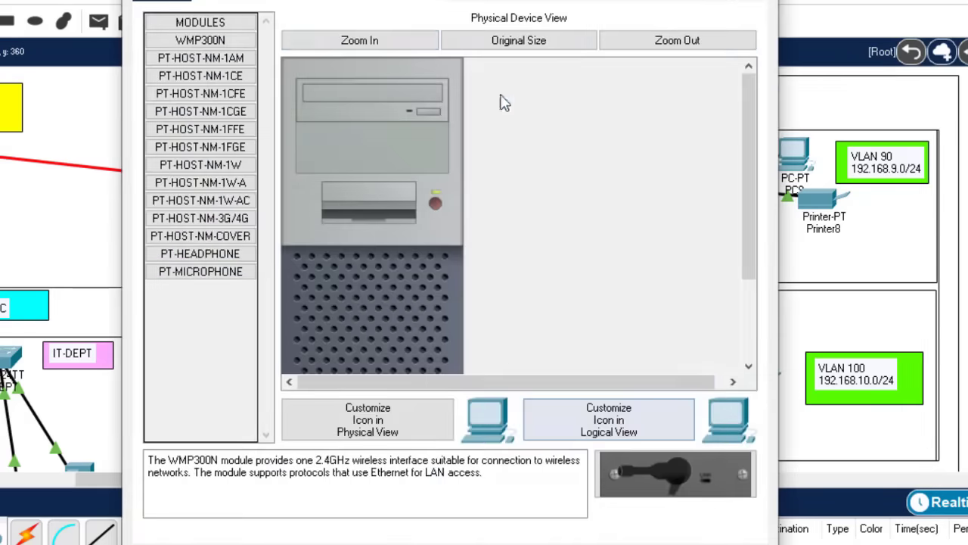
click(276, 5)
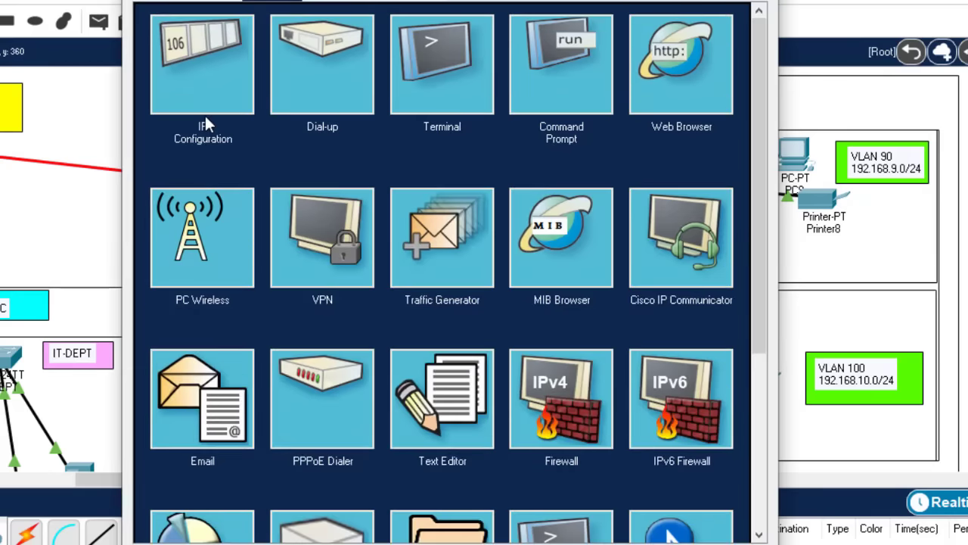
click(203, 90)
click(175, 99)
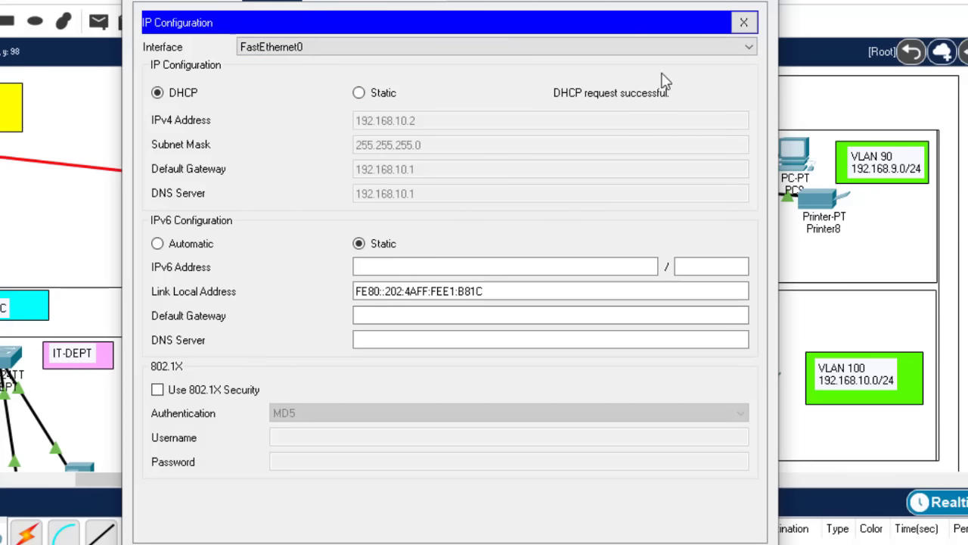
click(743, 22)
Ping the staff PC at 192.168.9.2 from PC8's command prompt to test inter-VLAN connectivity.
click(542, 99)
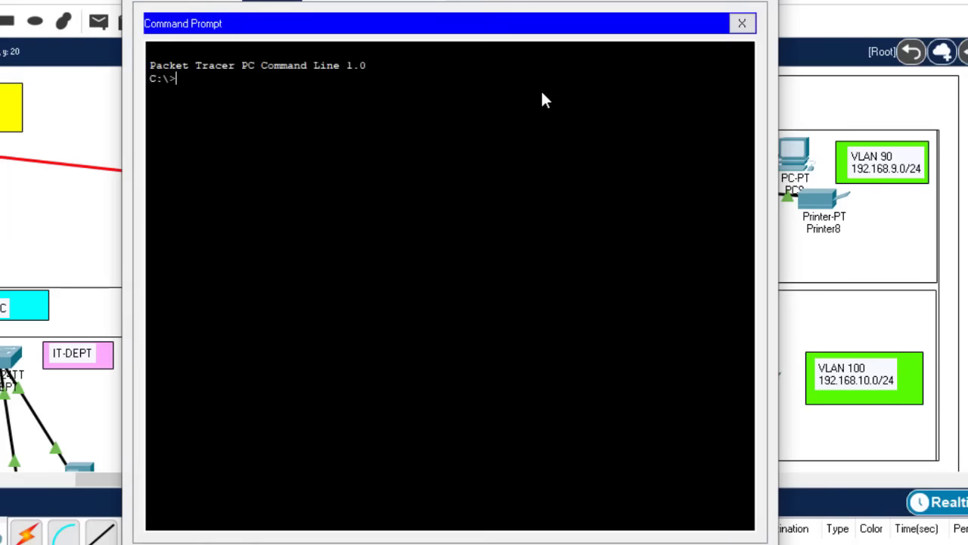
text(ping 192.168)
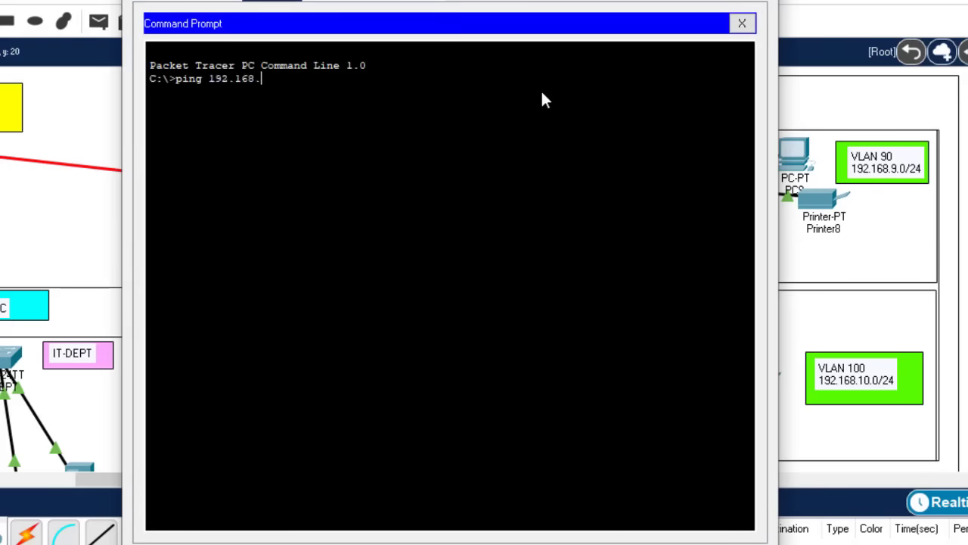
text(.9.3)
key(Return)
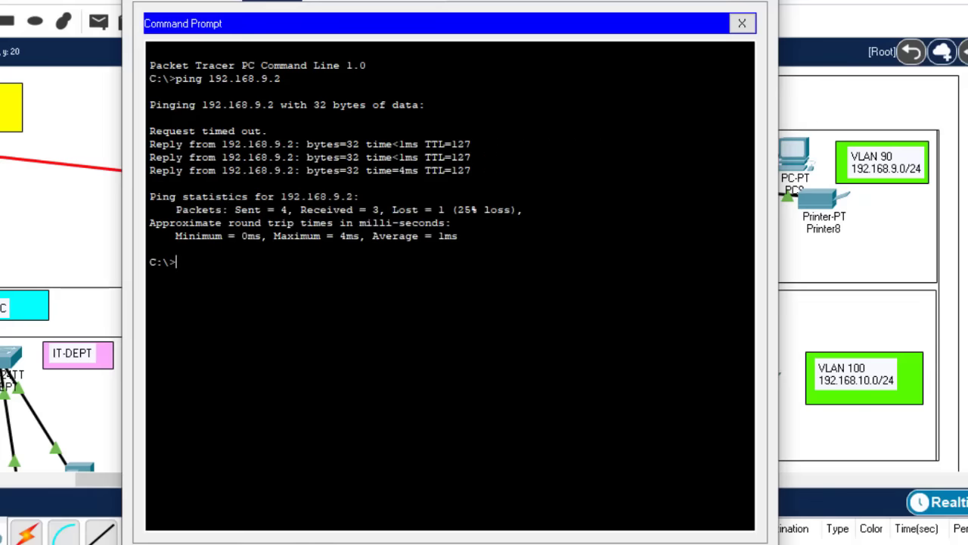
click(742, 24)
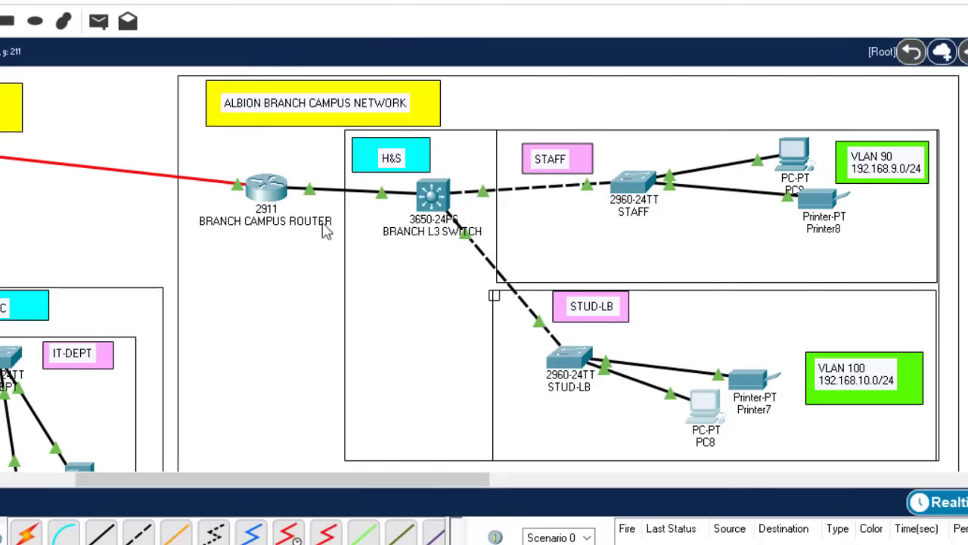
Open the main campus router's command line and enter global configuration mode with en and conf t.
drag(186, 476, 15, 477)
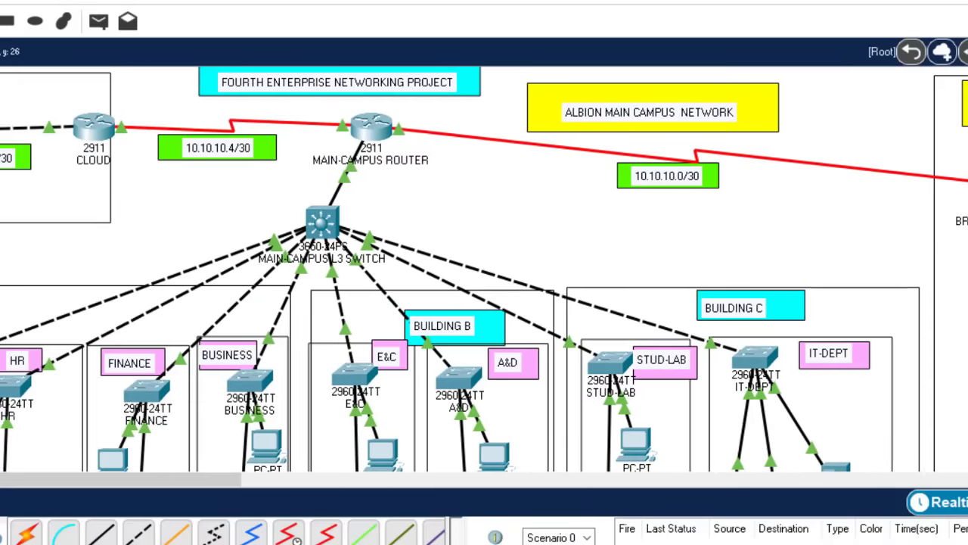
scroll(747, 113, down, 3)
scroll(484, 269, up, 3)
scroll(484, 269, down, 9)
scroll(484, 269, up, 9)
scroll(484, 269, down, 3)
scroll(484, 269, up, 3)
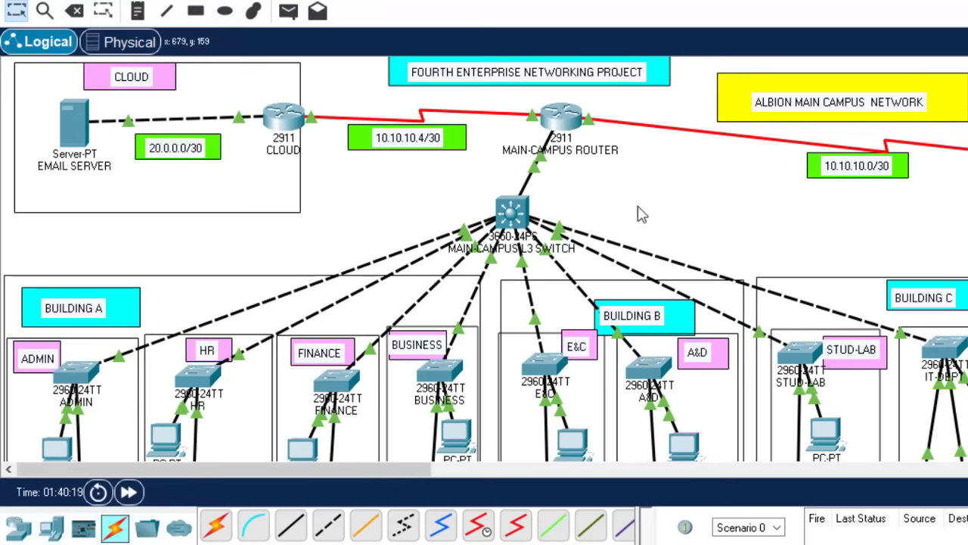
click(562, 118)
key(Return)
key(Return)
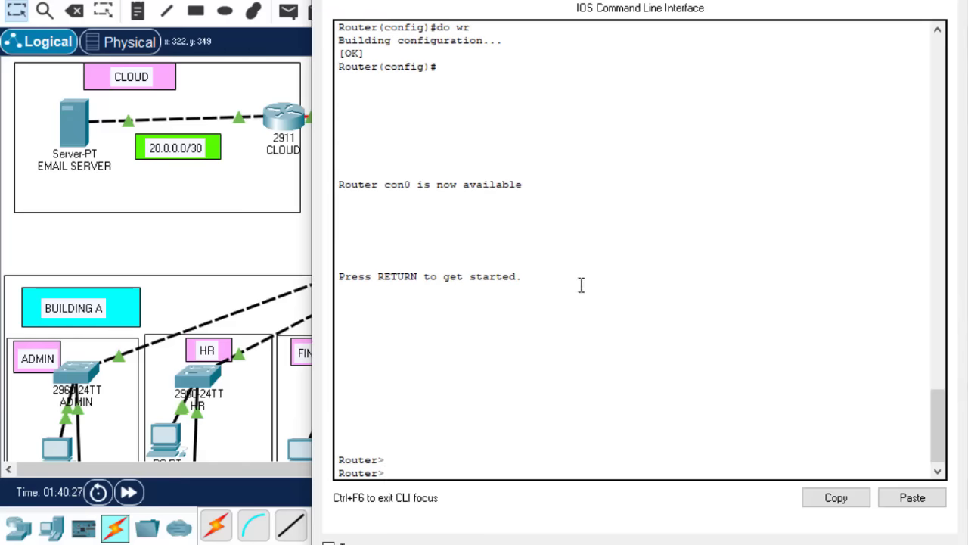
text(en)
key(Return)
text(conf t)
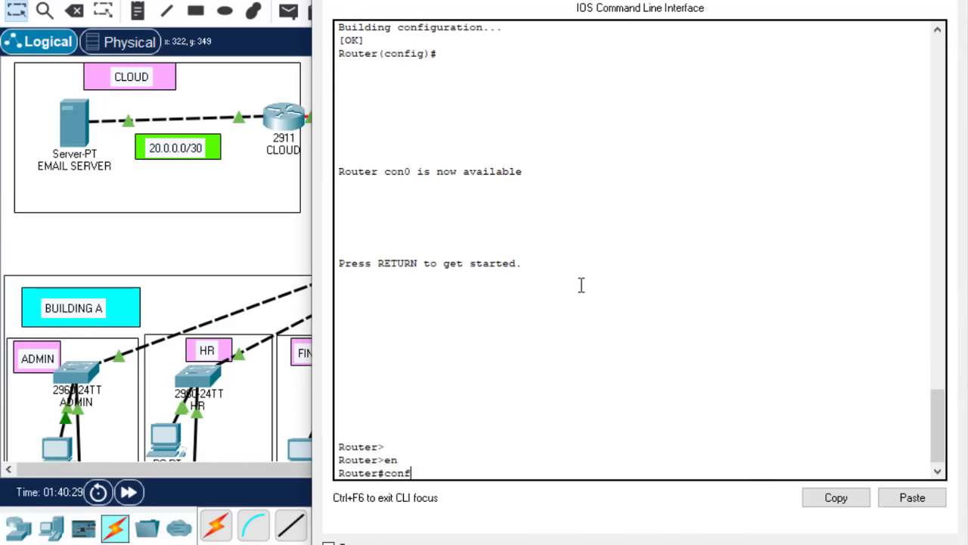
key(Return)
key(Return)
key(Return)
key(Return)
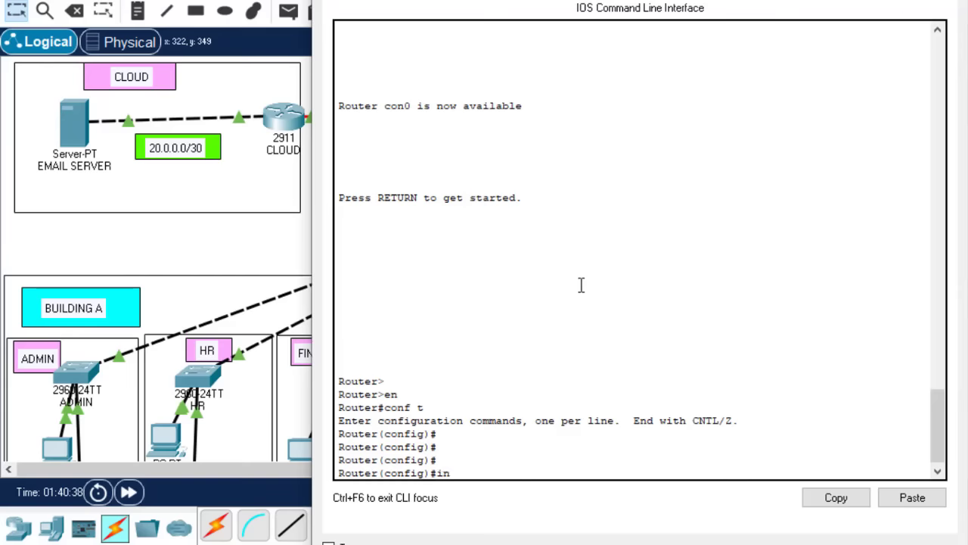
Create the subinterface gig0/0.10 on the main campus router for the ADMIN VLAN.
text(t gig0/0.10)
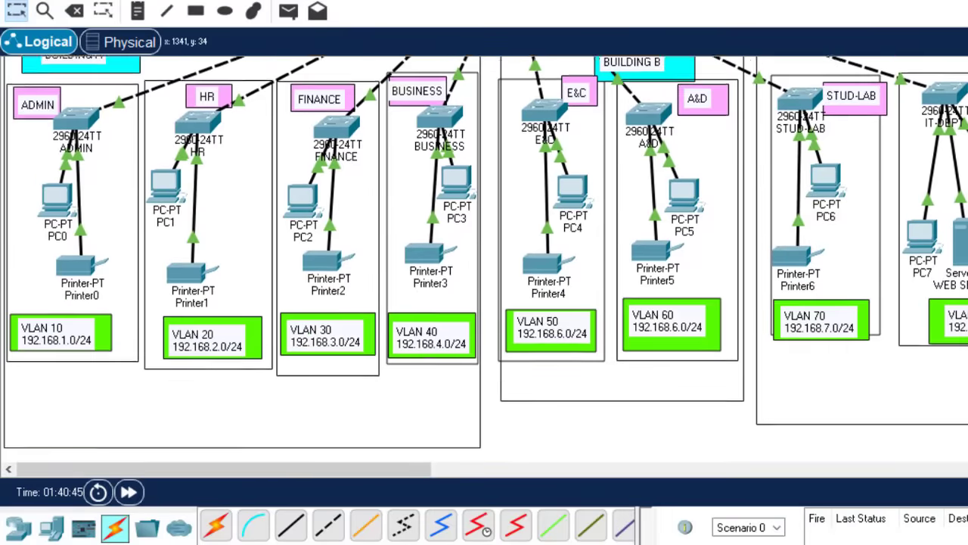
scroll(848, 106, down, 1)
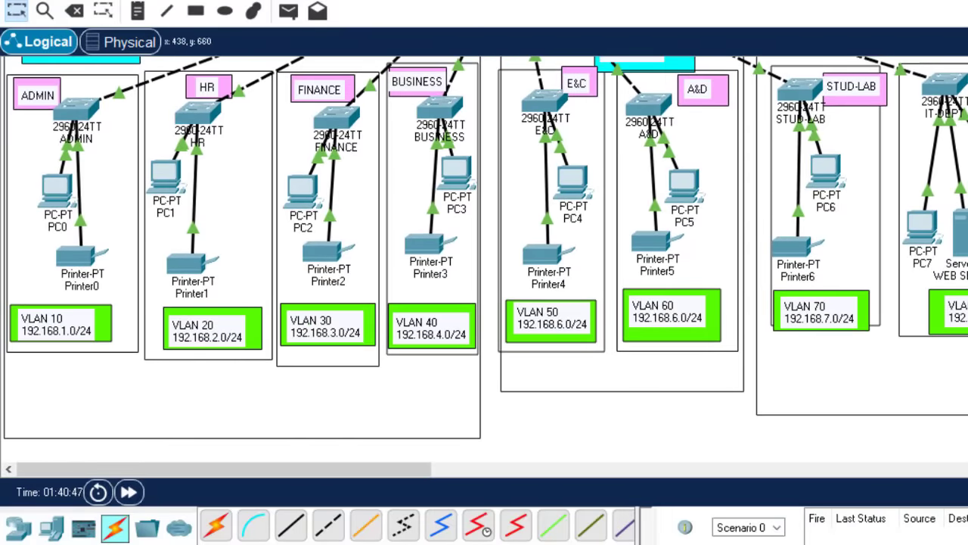
click(655, 522)
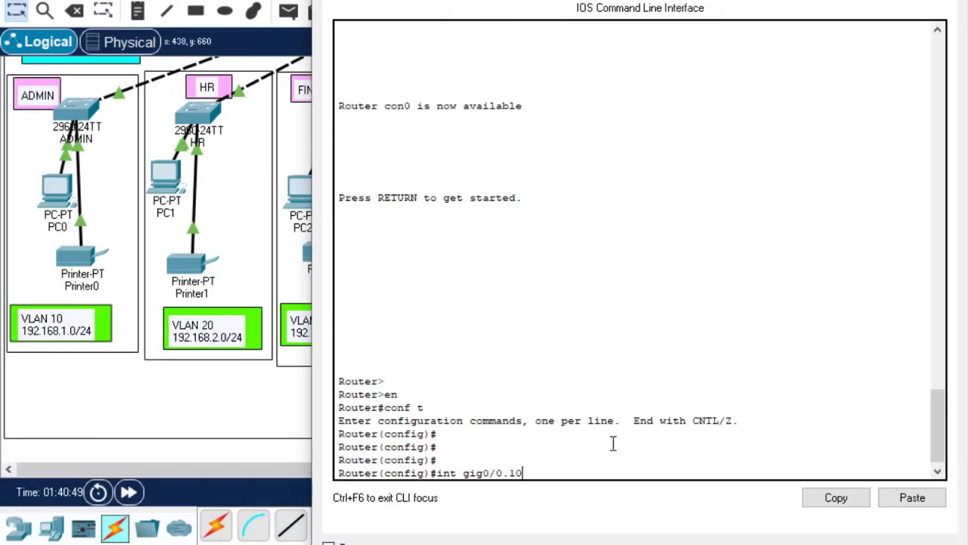
key(Return)
key(Return)
key(Return)
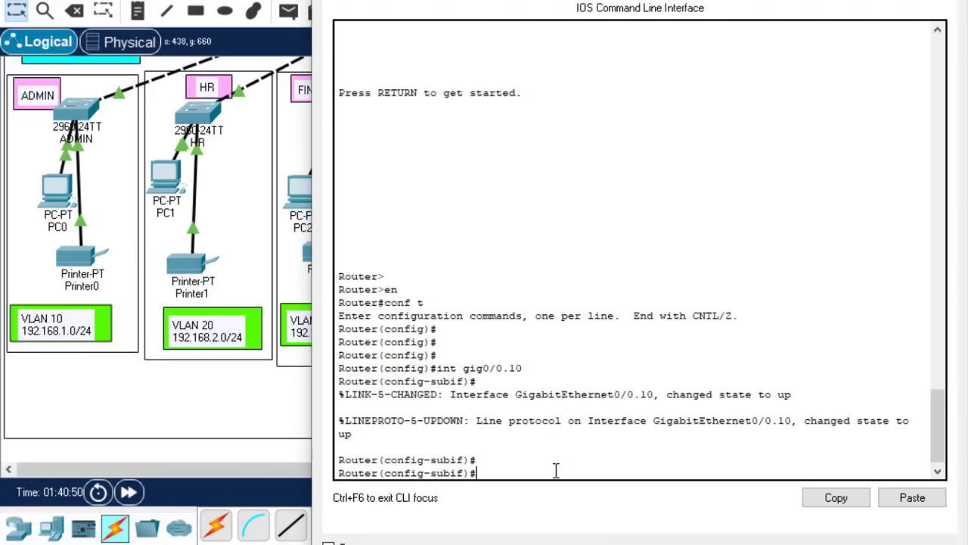
Set the encapsulation of subinterface gig0/0.10 to dot1Q with VLAN 10.
text(enc)
key(Tab)
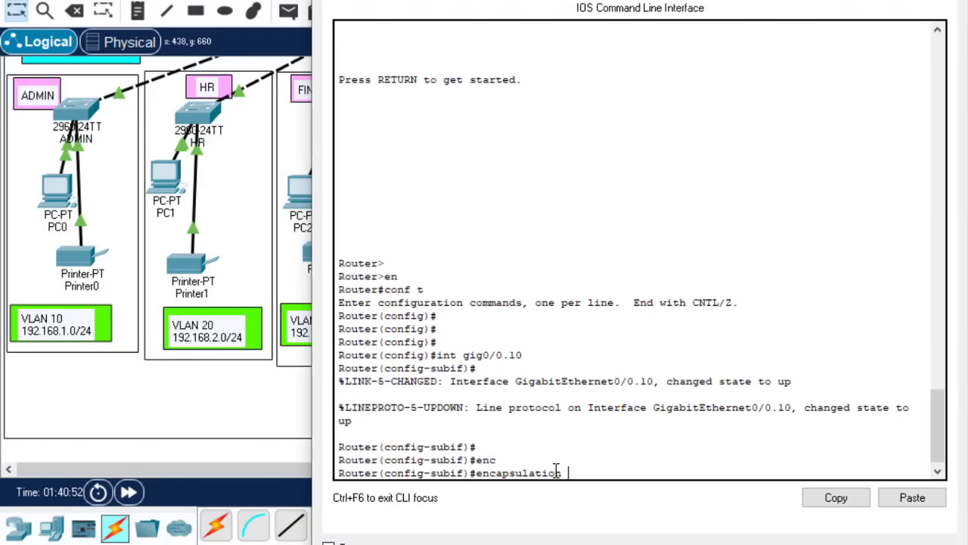
text(d)
key(Tab)
text(1)
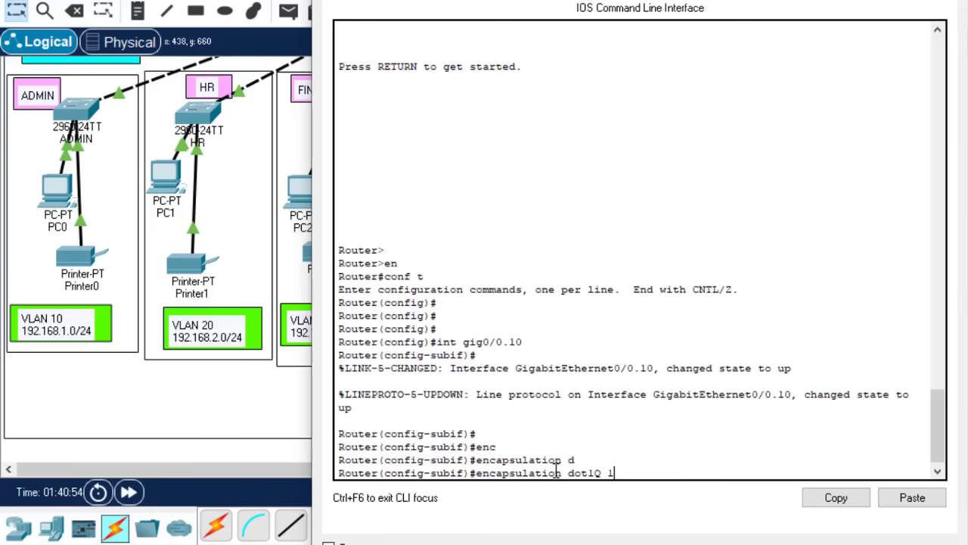
key(Return)
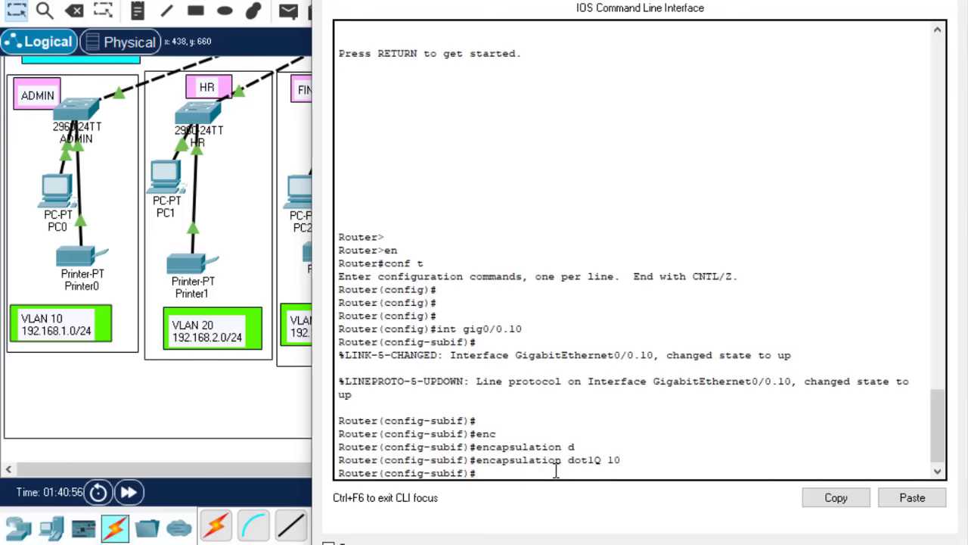
Assign IP address 192.168.1.1 with mask 255.255.255.0 to subinterface gig0/0.10 and exit to global configuration mode.
text(ip add)
key(Tab)
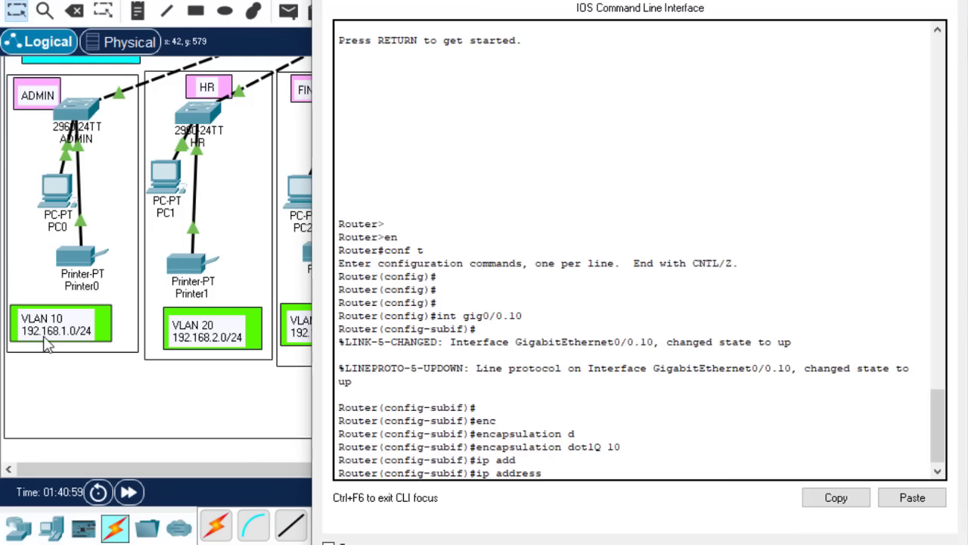
text(1)
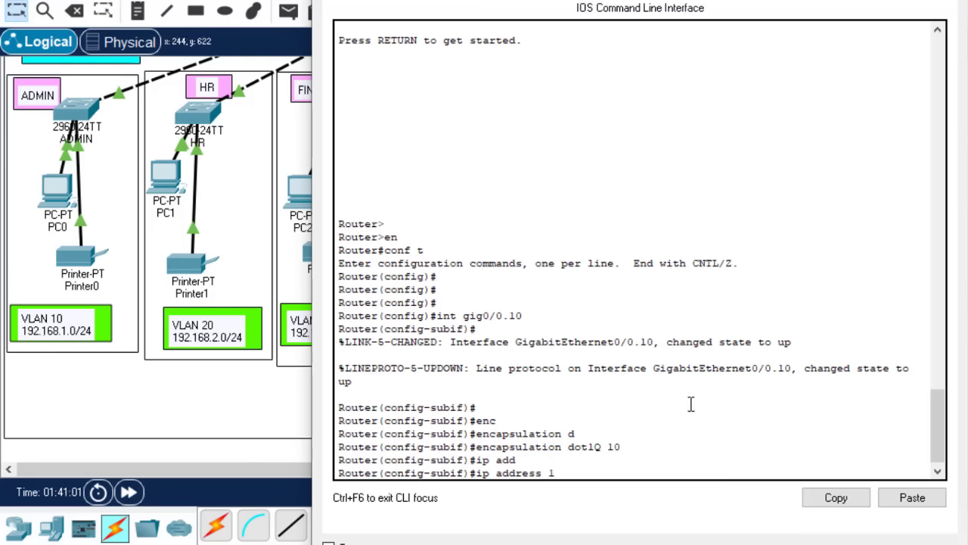
text(92.168.1.1 255.255.255.0)
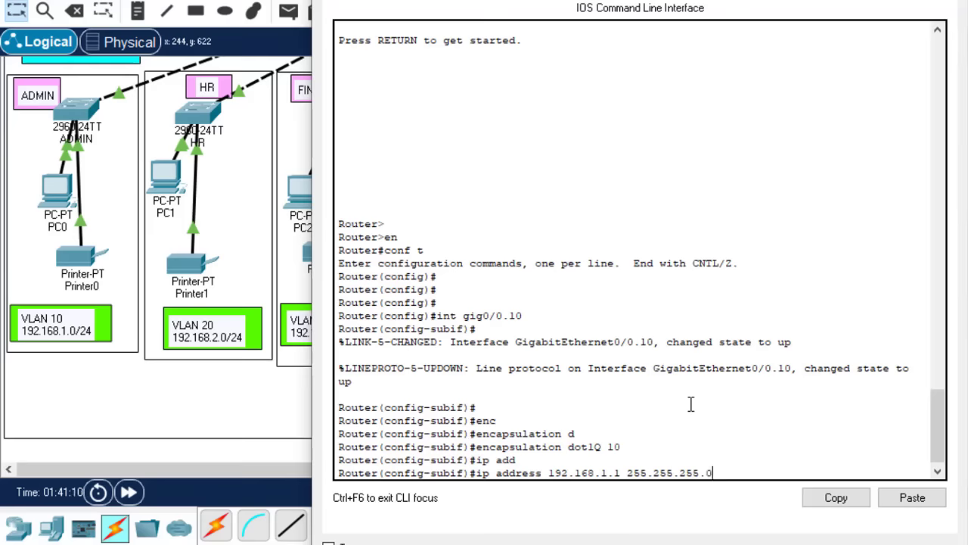
key(Return)
text(ex)
key(Return)
key(Return)
key(Return)
key(Return)
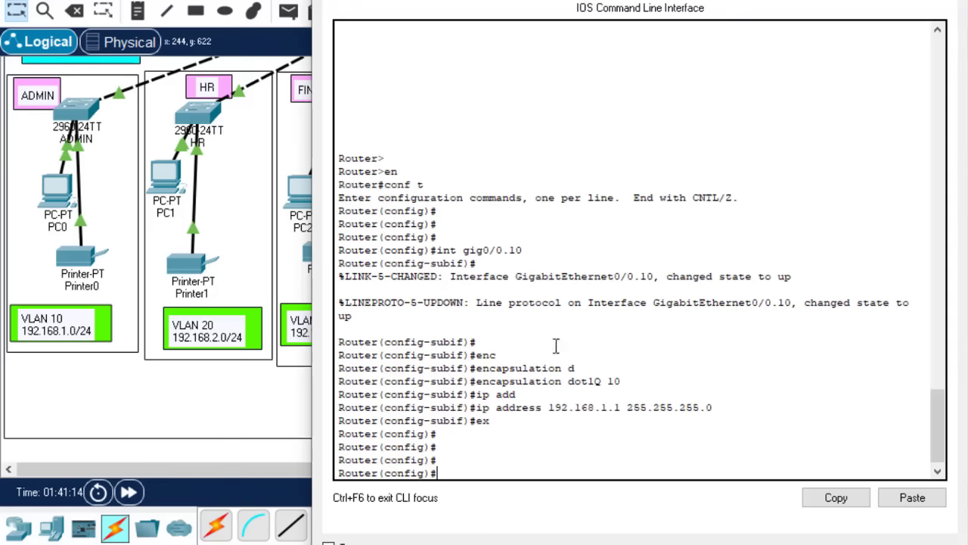
Create the subinterface gig0/0.20 on the main campus router for the HR VLAN.
key(Up)
key(Up)
key(Up)
key(Up)
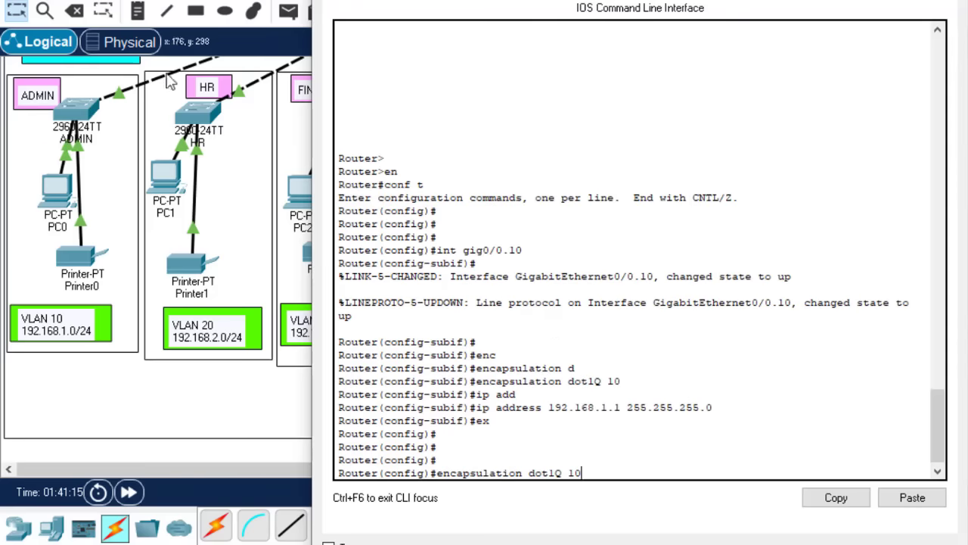
key(Up)
key(Up)
key(Up)
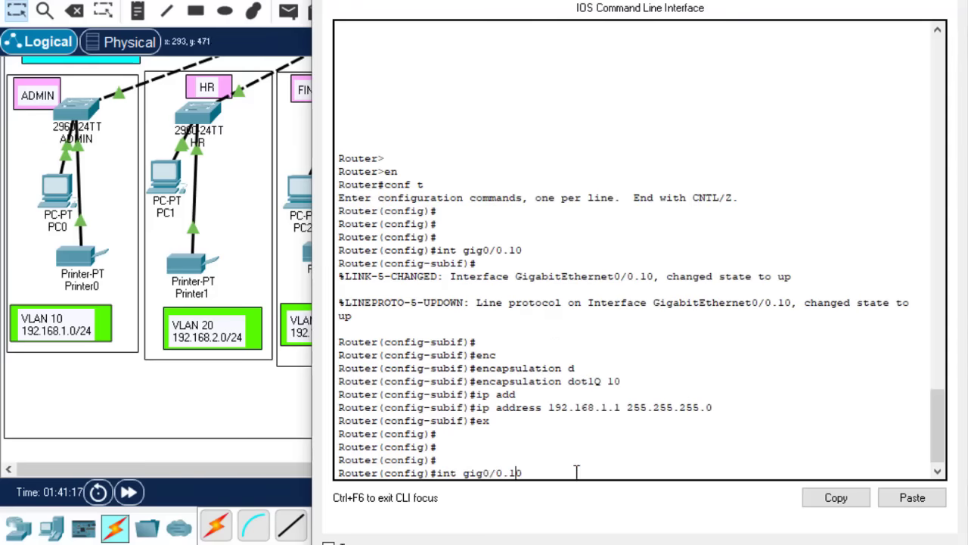
key(BackSpace)
text(2)
key(Return)
Set the encapsulation of subinterface gig0/0.20 to dot1Q with VLAN 20.
key(Up)
key(Up)
key(Up)
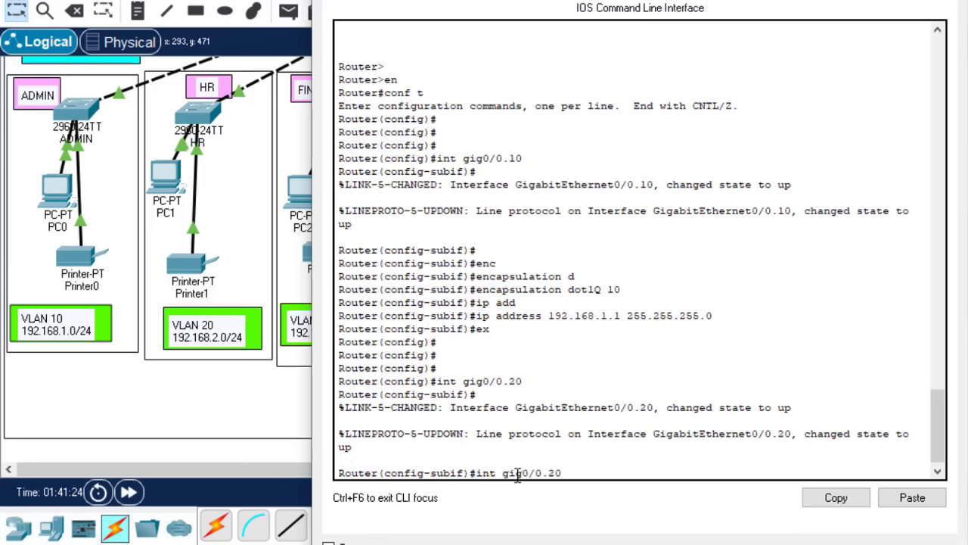
key(Up)
key(Up)
key(Down)
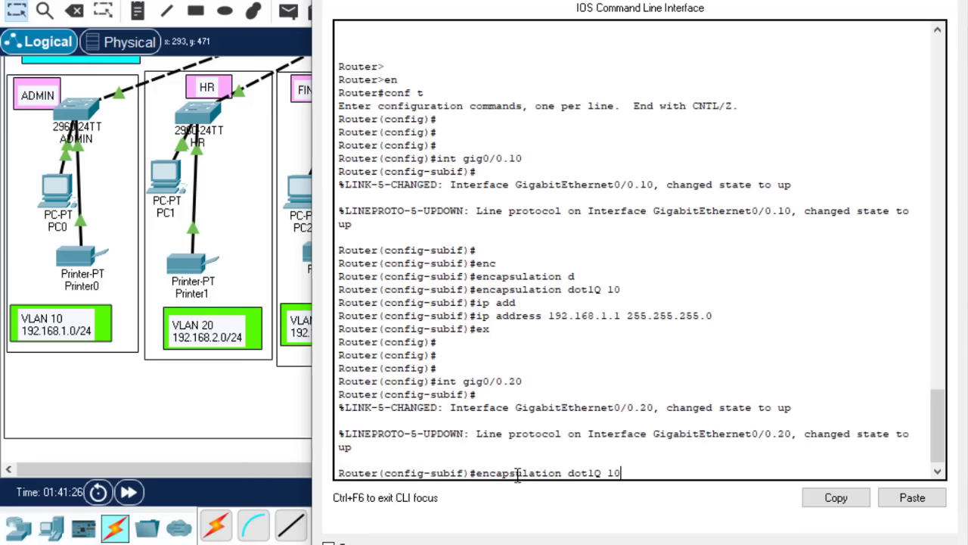
key(BackSpace)
text(2)
key(Return)
Assign IP address 192.168.2.1 with mask 255.255.255.0 to subinterface gig0/0.20 and exit to global configuration mode.
key(Up)
key(Up)
key(Up)
key(Up)
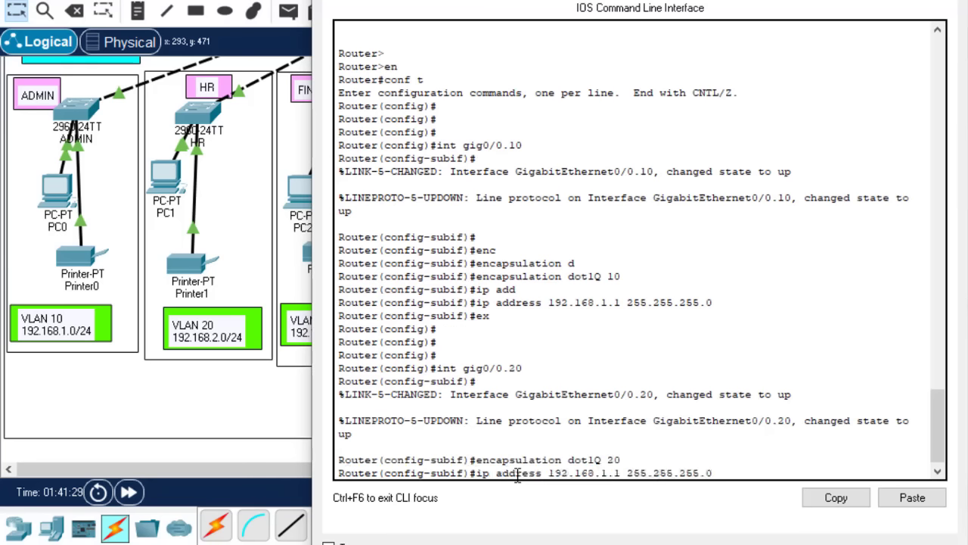
key(Left)
key(Left)
key(Left)
key(Left)
key(Left)
key(Left)
key(Left)
key(Left)
key(Left)
key(Left)
key(BackSpace)
text(2)
key(Return)
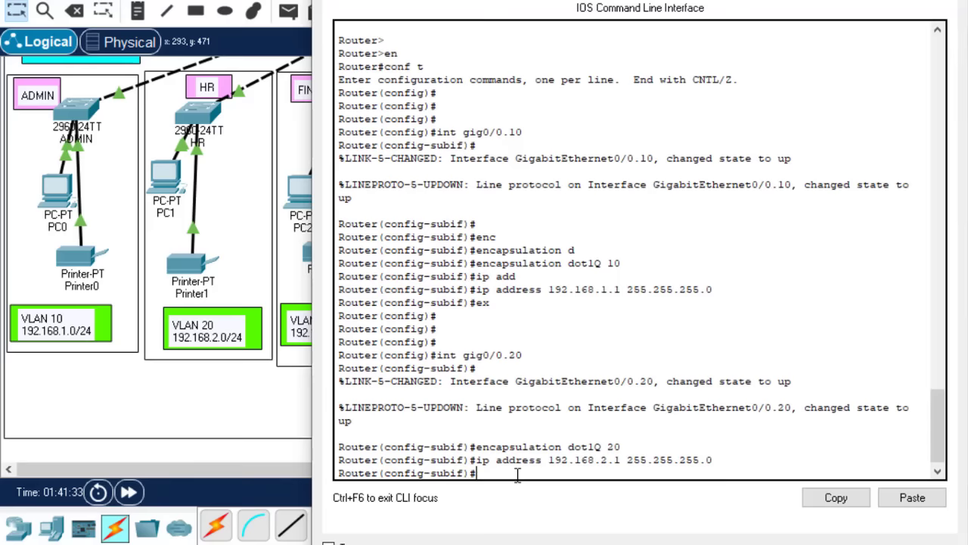
text(ex)
key(Return)
key(Return)
key(Return)
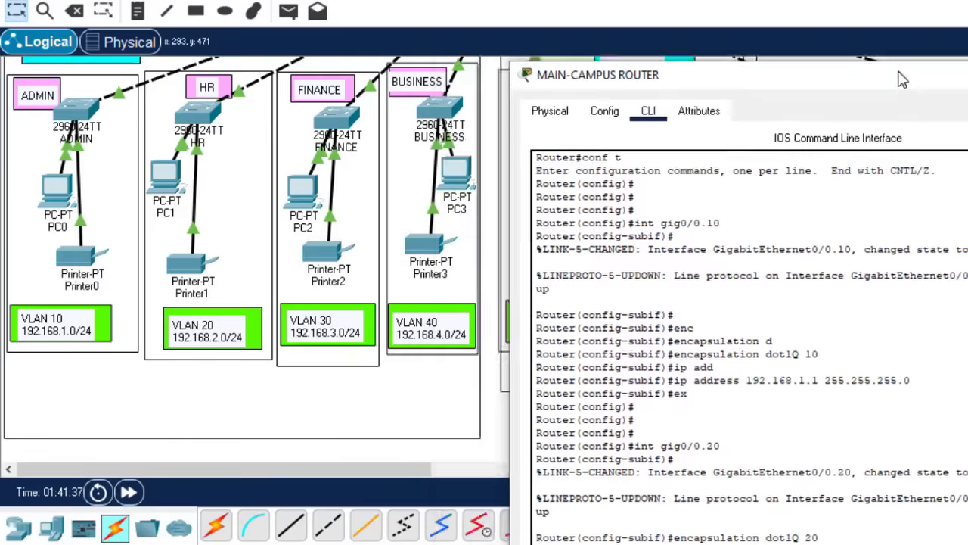
Create the subinterface gig0/0.30 on the main campus router for the FINANCE VLAN.
drag(902, 89, 745, 3)
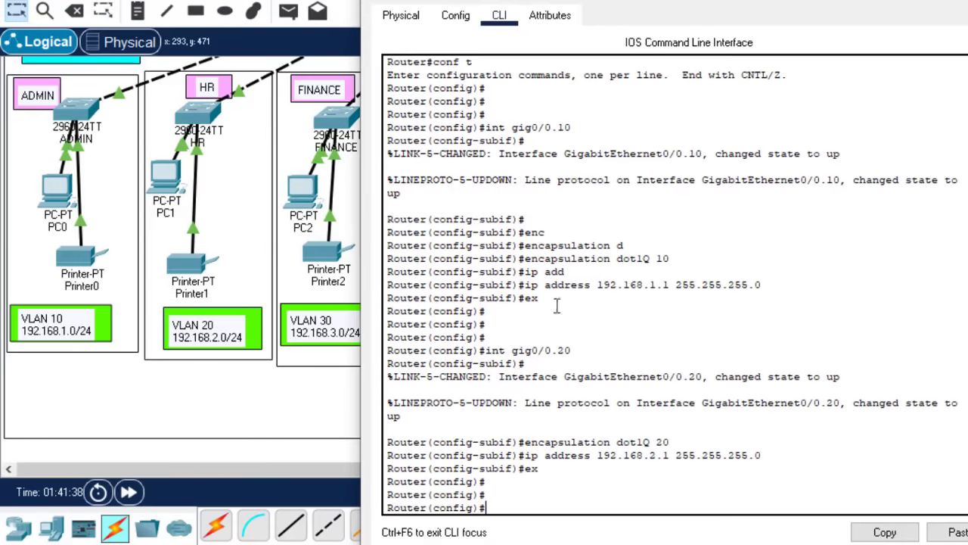
key(Up)
key(Up)
key(Up)
key(Up)
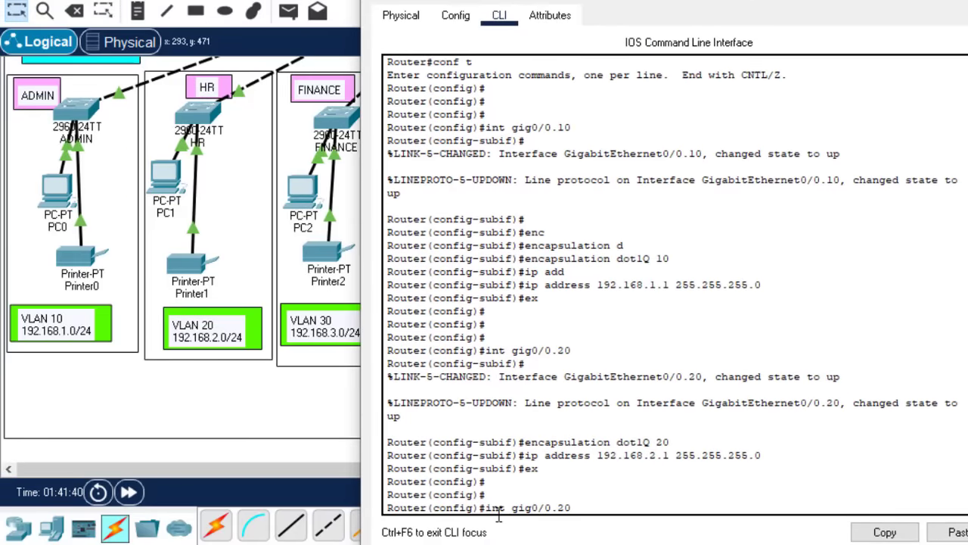
key(BackSpace)
key(BackSpace)
text(30)
key(Return)
Configure subinterface gig0/0.30 with dot1Q encapsulation for VLAN 30 and IP address 192.168.3.1 255.255.255.0, then leave subinterface mode.
text(encapsulation dot1Q 30)
key(Return)
text(ip address 192.168.3.1 255.255.255.0)
key(Return)
text(ex)
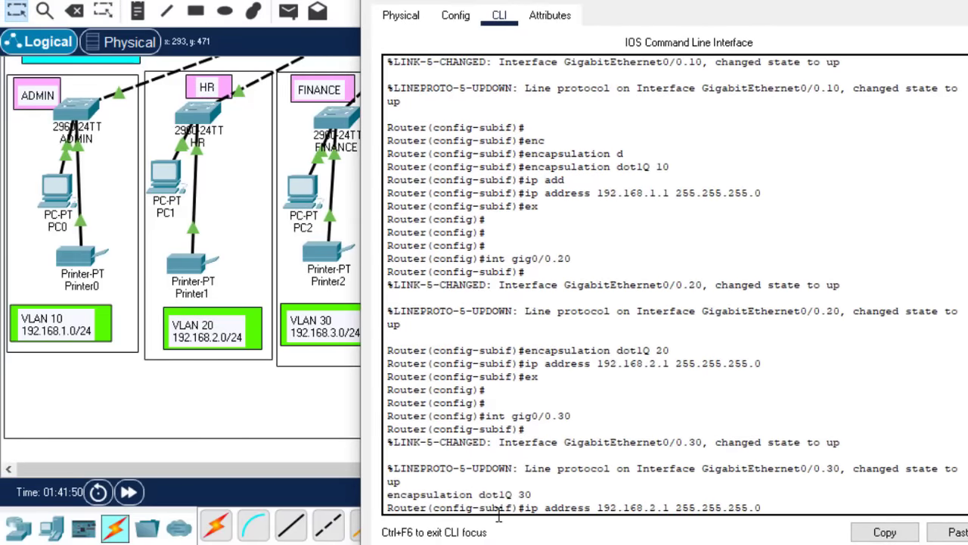
Create the subinterface gig0/0.40 on the main campus router for the BUSINESS VLAN.
key(Up)
key(BackSpace)
key(BackSpace)
text(40)
key(Return)
Set the encapsulation of subinterface gig0/0.40 to dot1Q with VLAN 40.
key(Up)
key(Up)
key(Up)
key(Up)
key(BackSpace)
key(BackSpace)
text(40)
key(Return)
Assign IP address 192.168.4.1 with mask 255.255.255.0 to subinterface gig0/0.40 and exit to global configuration mode.
key(Up)
key(Up)
key(Up)
key(Up)
key(BackSpace)
key(BackSpace)
key(BackSpace)
key(BackSpace)
key(BackSpace)
key(BackSpace)
key(BackSpace)
key(BackSpace)
key(BackSpace)
key(BackSpace)
key(BackSpace)
key(BackSpace)
key(BackSpace)
key(BackSpace)
key(BackSpace)
key(BackSpace)
key(BackSpace)
text(4.1 255.255.255.0)
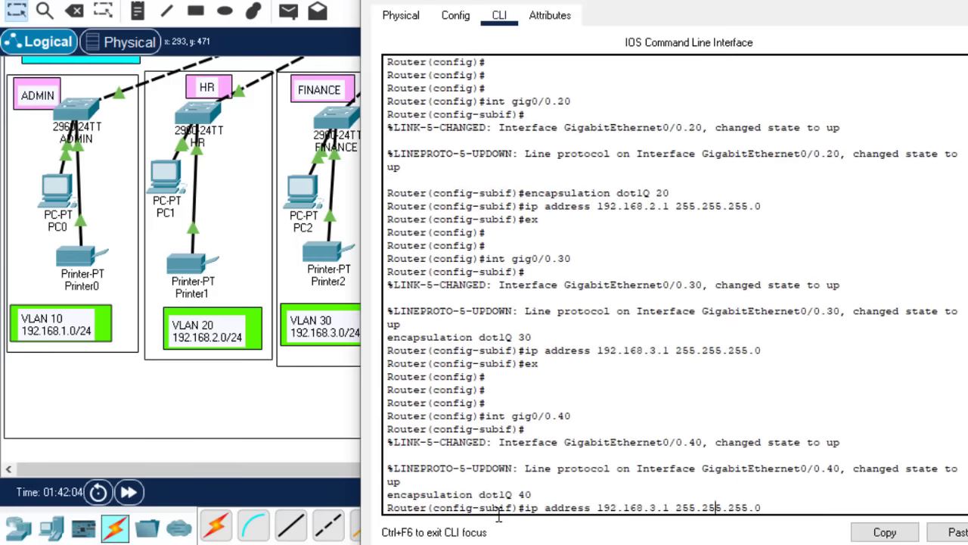
key(Return)
text(ex)
key(Return)
key(Return)
key(Return)
Create the subinterface gig0/0.50 on the main campus router for VLAN 50.
key(Up)
key(BackSpace)
key(BackSpace)
text(50)
key(Return)
key(Return)
Set the encapsulation of subinterface gig0/0.50 to dot1Q with VLAN 50.
key(Up)
key(Up)
key(Up)
key(Up)
key(BackSpace)
key(BackSpace)
text(50)
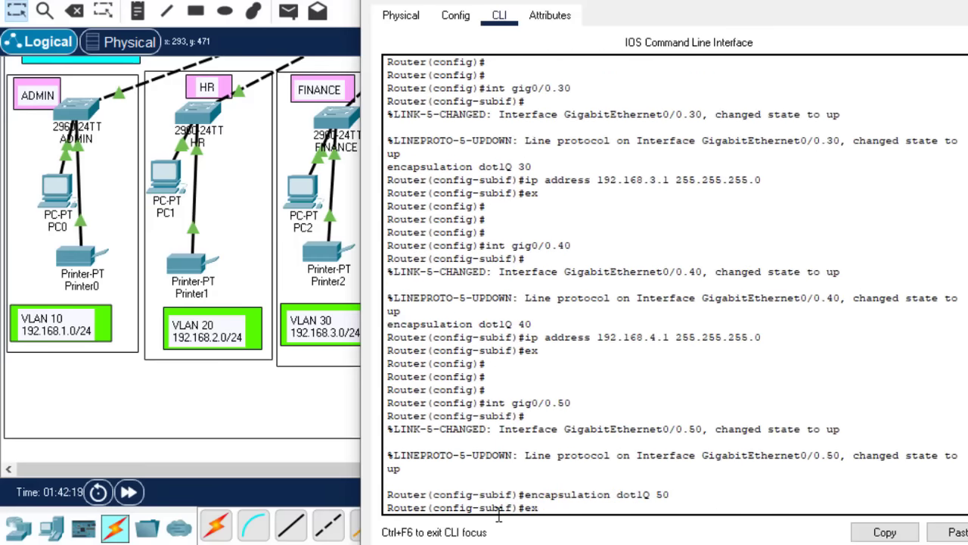
key(Return)
Assign IP address 192.168.5.1 with mask 255.255.255.0 to subinterface gig0/0.50 and exit to global configuration mode.
key(Up)
key(Up)
key(Up)
key(Up)
key(Return)
key(Return)
key(Return)
text(ex)
key(Return)
key(Return)
key(Return)
Create the subinterface gig0/0.60 on the main campus router for VLAN 60.
key(Up)
key(BackSpace)
key(BackSpace)
text(60)
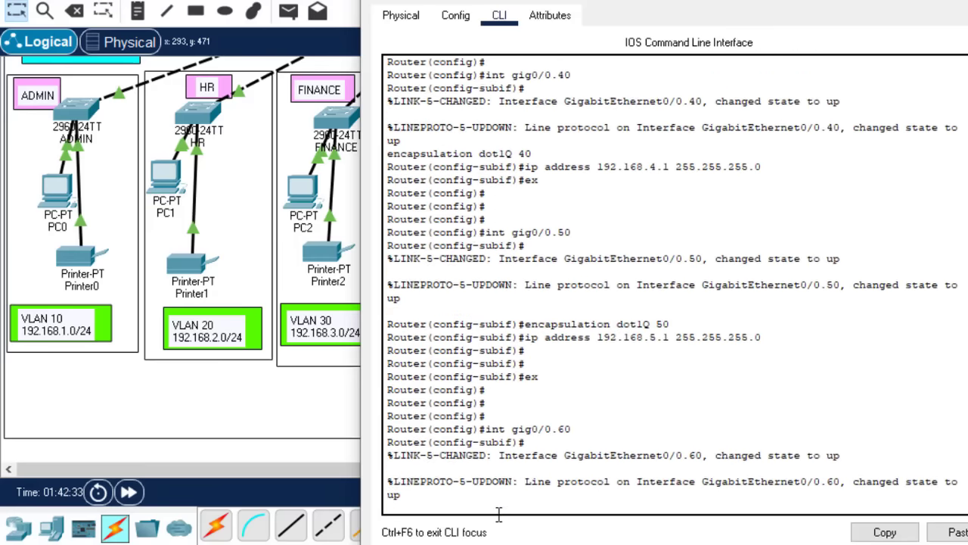
Set the encapsulation of subinterface gig0/0.60 to dot1Q with VLAN 60.
key(Return)
key(Up)
key(Up)
key(Up)
key(Up)
key(BackSpace)
key(BackSpace)
text(60)
key(Return)
Assign IP address 192.168.6.1 with mask 255.255.255.0 to subinterface gig0/0.60 and exit to global configuration mode.
key(Up)
key(Up)
key(Up)
key(Up)
key(Left)
key(Left)
key(Left)
key(Left)
key(Left)
key(Left)
key(Left)
key(Left)
key(Left)
key(Left)
key(Left)
key(Left)
key(Left)
key(Left)
key(Left)
key(BackSpace)
text(6)
key(Return)
key(Return)
key(Return)
text(ex)
key(Return)
key(Return)
key(Return)
Create the subinterface gig0/0.70 on the main campus router for VLAN 70.
key(Up)
key(BackSpace)
key(BackSpace)
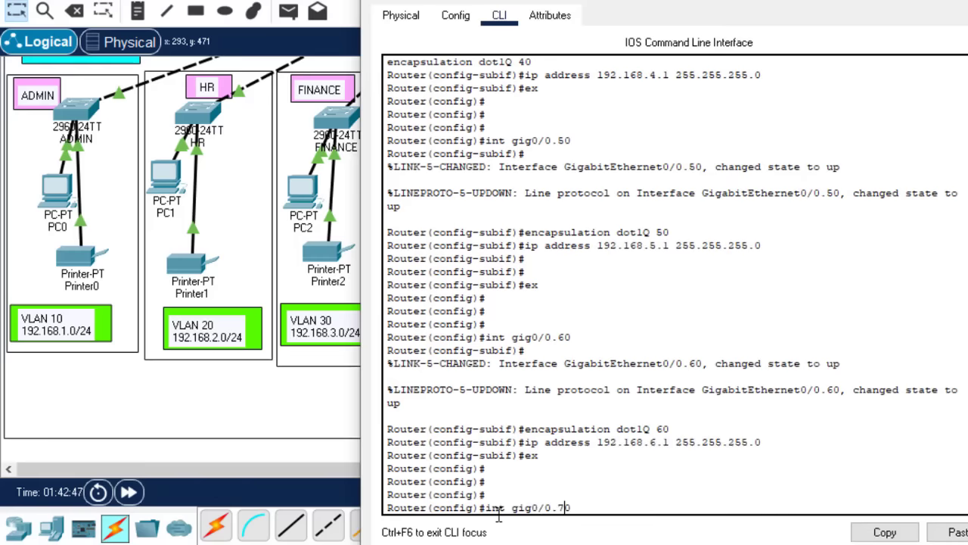
text(70)
key(Return)
Set the encapsulation of subinterface gig0/0.70 to dot1Q with VLAN 70.
key(Up)
key(Up)
key(Up)
key(Up)
key(BackSpace)
key(BackSpace)
text(70)
key(Return)
Assign IP address 192.168.7.1 with mask 255.255.255.0 to subinterface gig0/0.70 and exit to global configuration mode.
key(Up)
key(Up)
key(Up)
key(Up)
key(Left)
key(Left)
key(Left)
key(Left)
key(Left)
key(Left)
key(Left)
key(Left)
key(Left)
key(Left)
key(Left)
key(Left)
key(Left)
key(Left)
key(Left)
key(Left)
key(BackSpace)
text(7)
key(Return)
key(Return)
key(Return)
text(ex)
key(Return)
key(Return)
key(Return)
Create the subinterface gig0/0.80 on the main campus router for VLAN 80.
key(Up)
key(BackSpace)
key(BackSpace)
text(80)
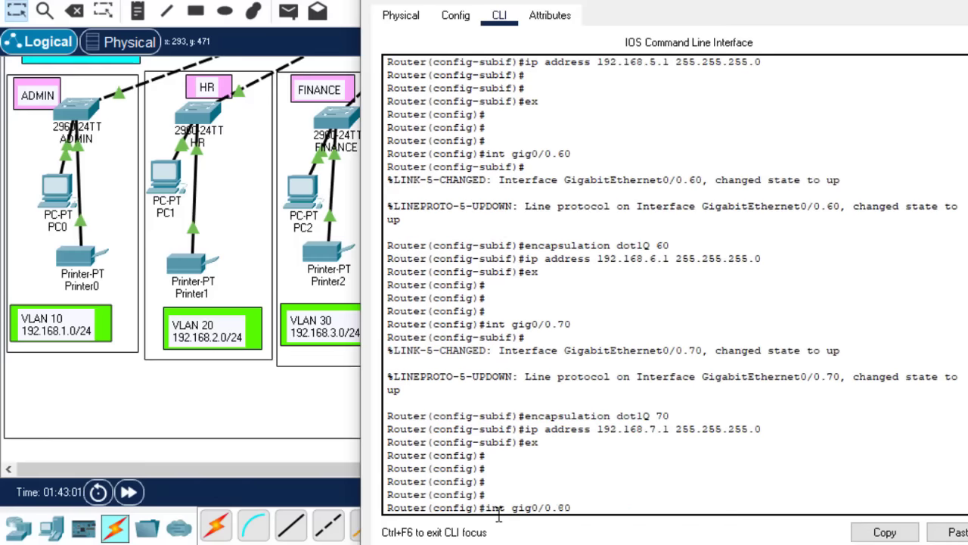
key(Return)
Set the encapsulation of subinterface gig0/0.80 to dot1Q with VLAN 80.
key(Up)
key(Up)
key(Up)
key(Up)
key(BackSpace)
key(BackSpace)
text(80)
key(Return)
Assign IP address 192.168.8.1 with mask 255.255.255.0 to subinterface gig0/0.80 and exit to global configuration mode.
key(Up)
key(Up)
key(Up)
key(Up)
key(Left)
key(Left)
key(Left)
key(Left)
key(Left)
key(Left)
key(Left)
key(Left)
key(Left)
key(Left)
key(Left)
key(Left)
key(Left)
key(Left)
key(Left)
key(Left)
key(BackSpace)
text(8)
key(Return)
key(Return)
key(Return)
text(ex)
key(Return)
key(Return)
key(Return)
key(Return)
Save the main campus router's running configuration with do wr and close its device window.
text(do wr)
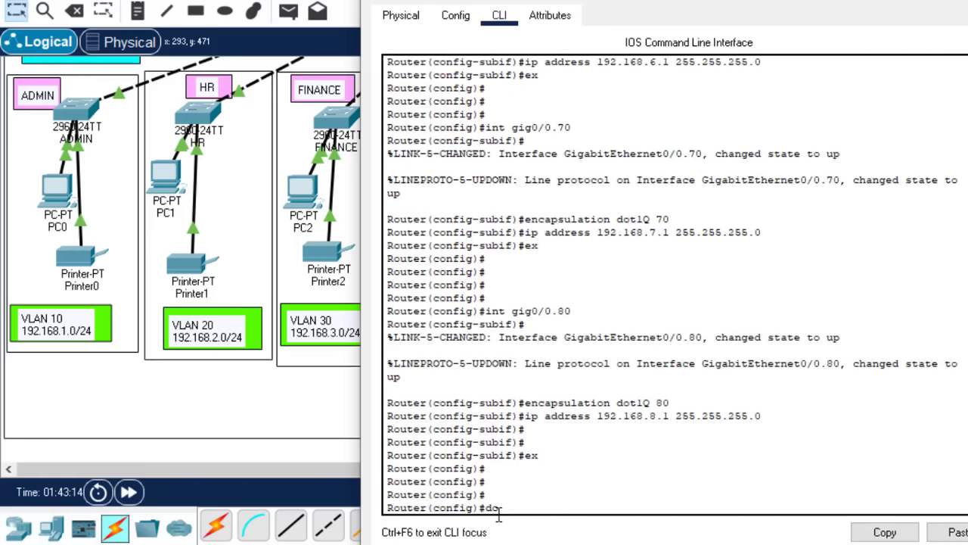
key(Return)
key(Return)
key(Return)
key(Return)
key(Return)
key(Return)
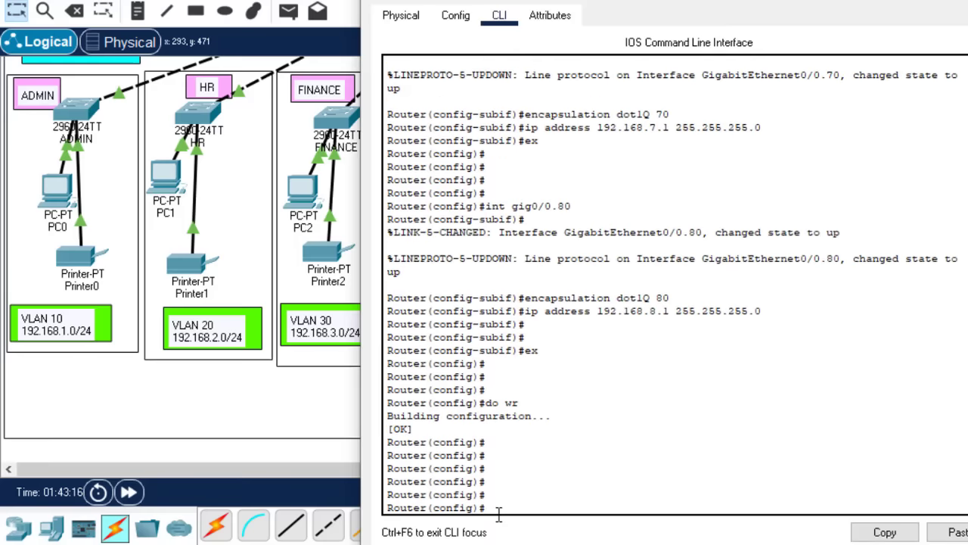
key(alt+F4)
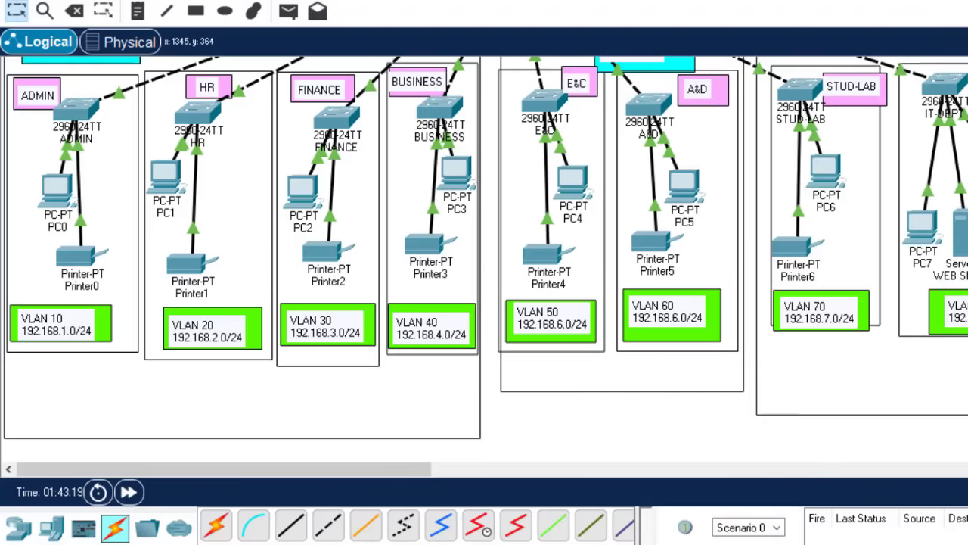
Examine the main campus topology, from the router and layer 3 switch down to the departments' VLAN and subnet labels.
scroll(485, 257, up, 3)
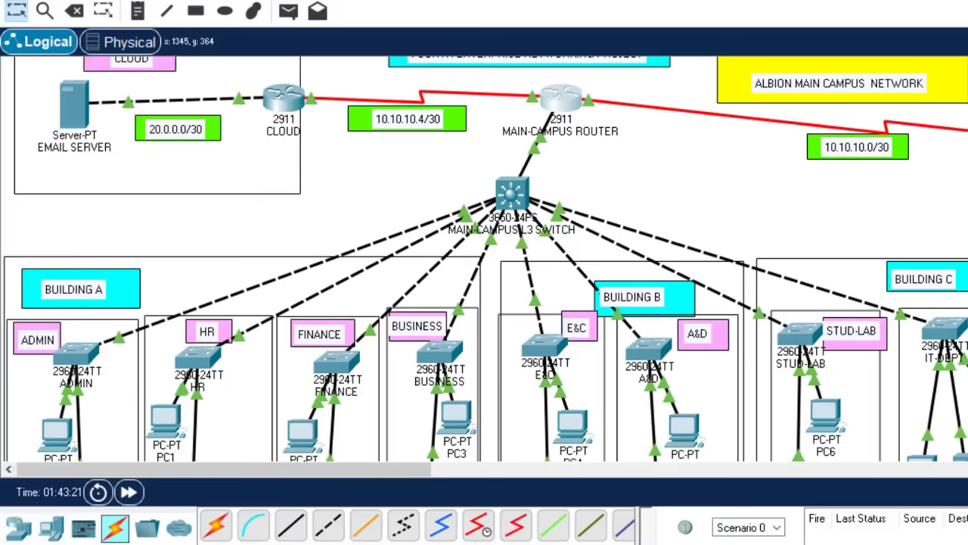
scroll(484, 257, down, 4)
scroll(485, 258, up, 4)
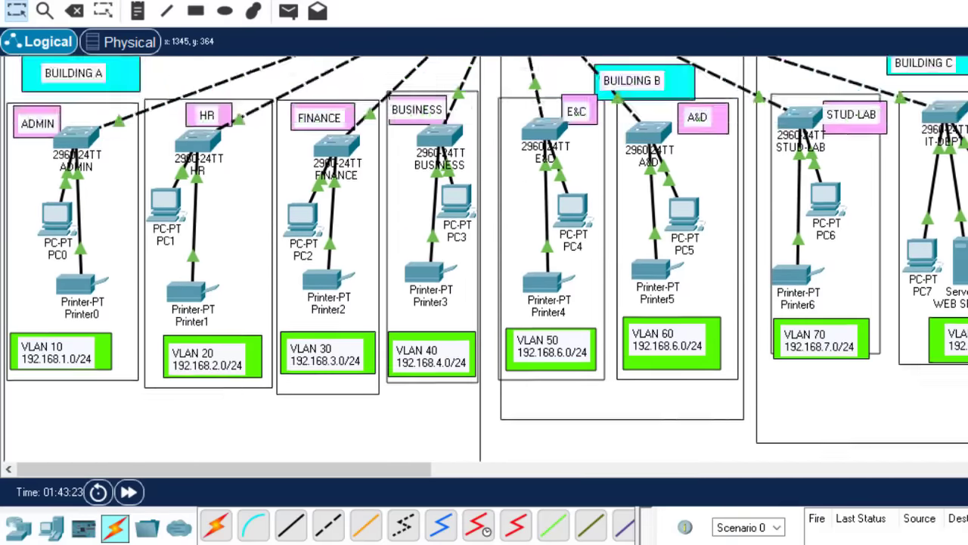
scroll(485, 257, down, 3)
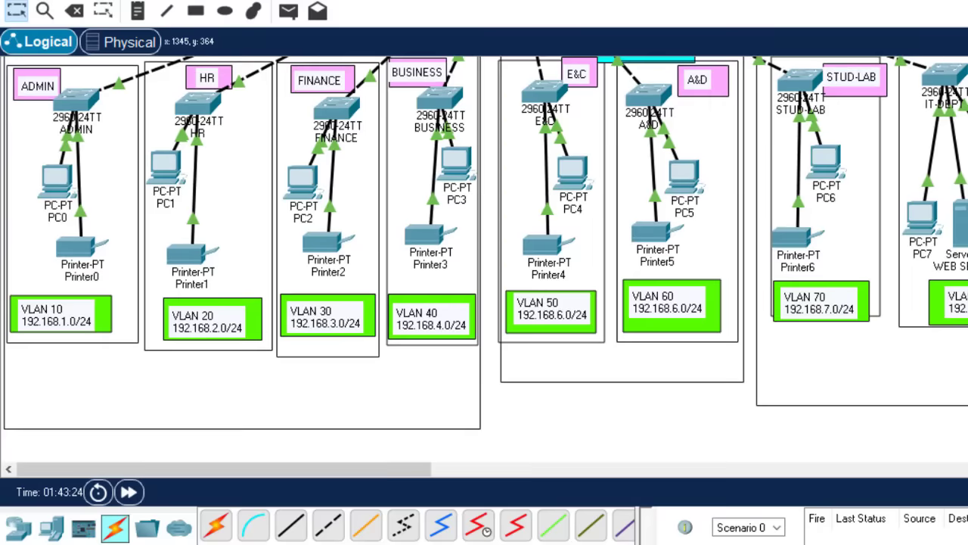
scroll(484, 258, up, 4)
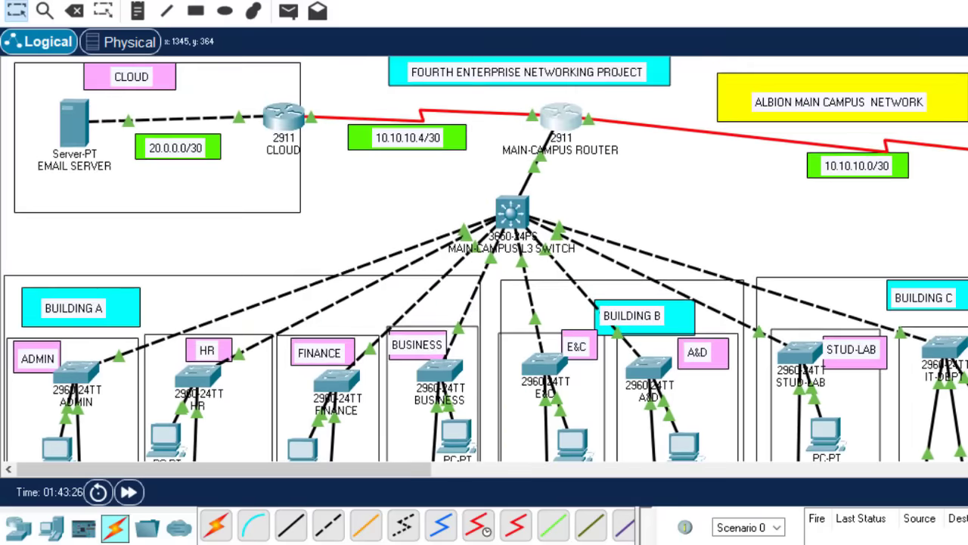
scroll(484, 257, down, 3)
scroll(484, 258, up, 3)
click(548, 119)
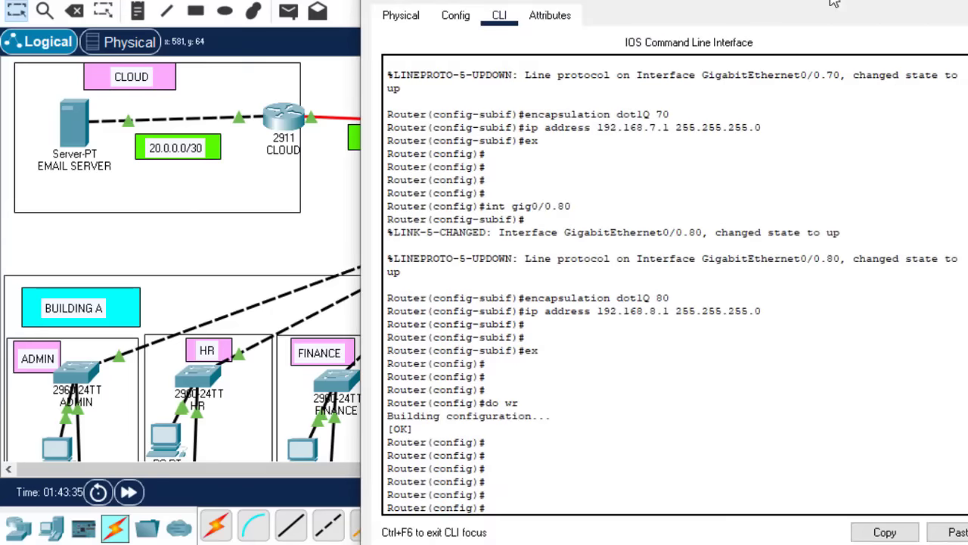
key(alt+F4)
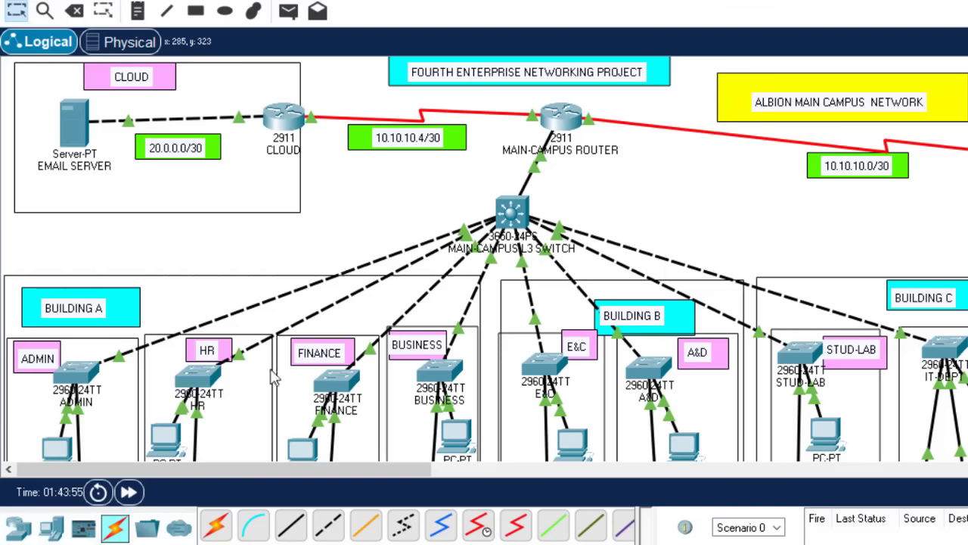
scroll(484, 257, down, 3)
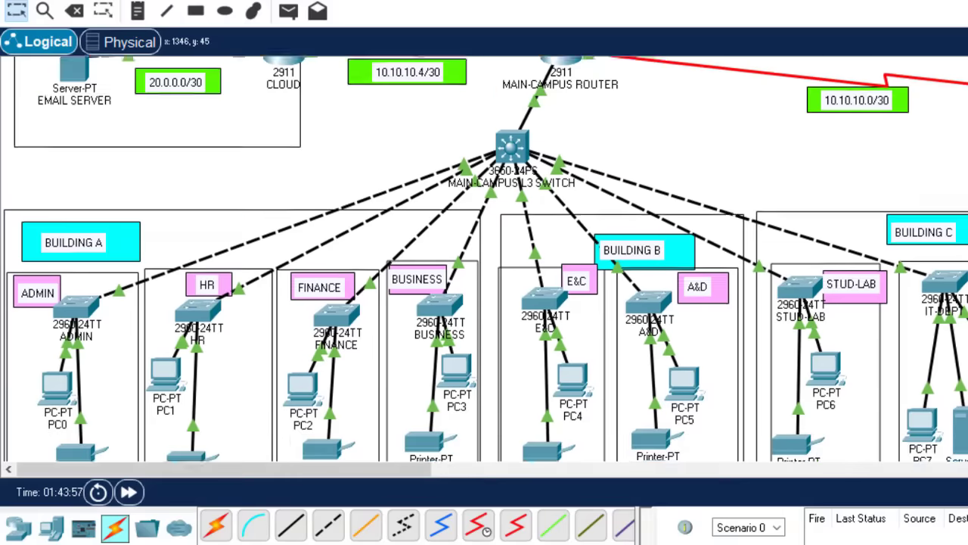
scroll(485, 257, up, 3)
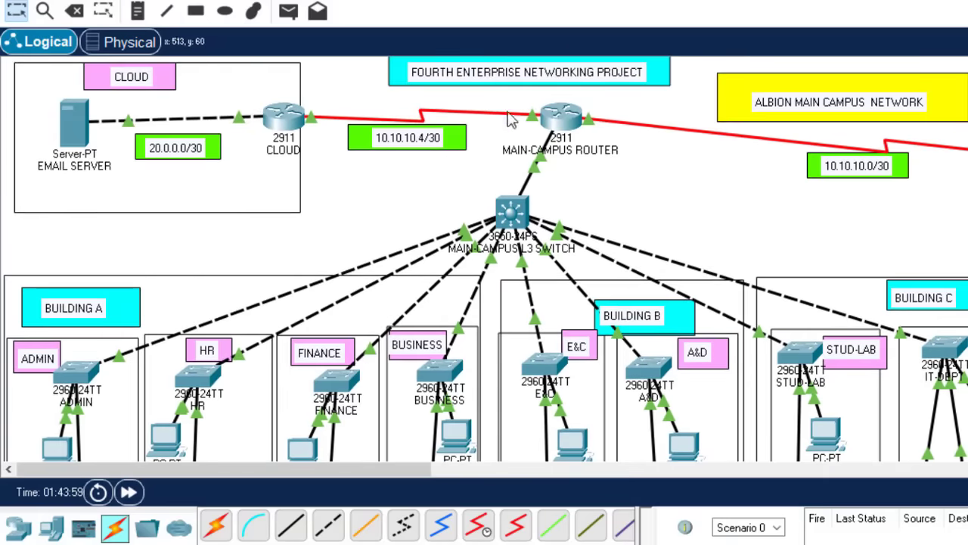
Reopen the main campus router's command line and enable the DHCP service with service dhcp.
click(561, 120)
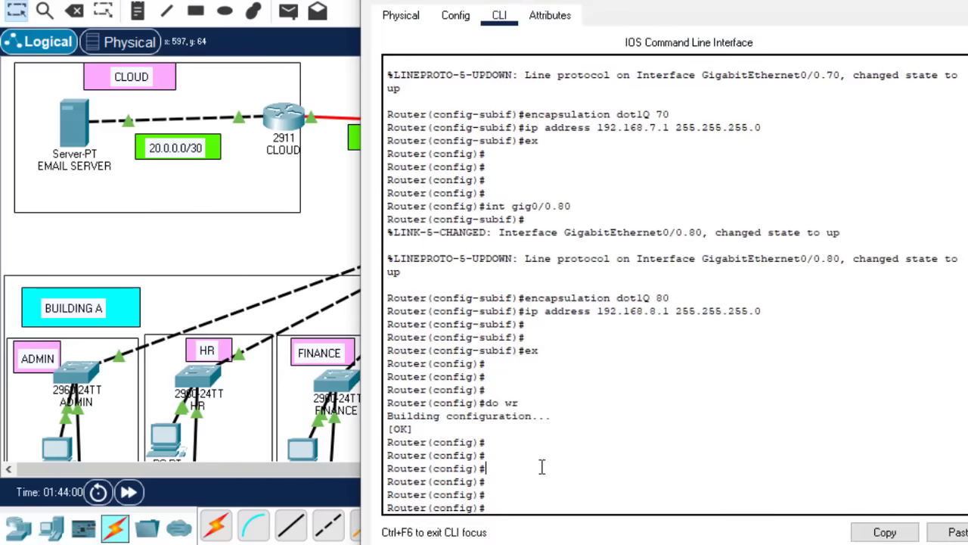
key(Return)
key(Return)
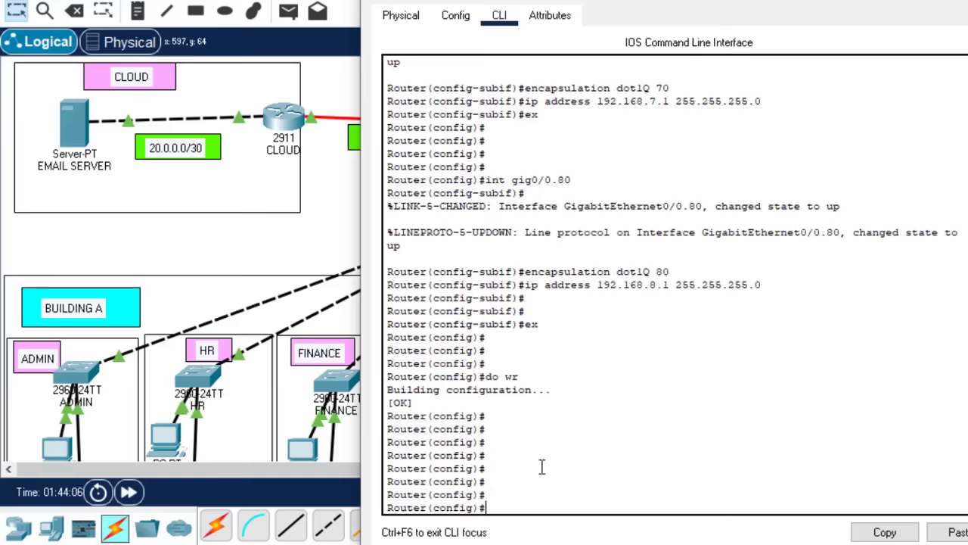
text(set)
text(rv)
key(Tab)
text(dh)
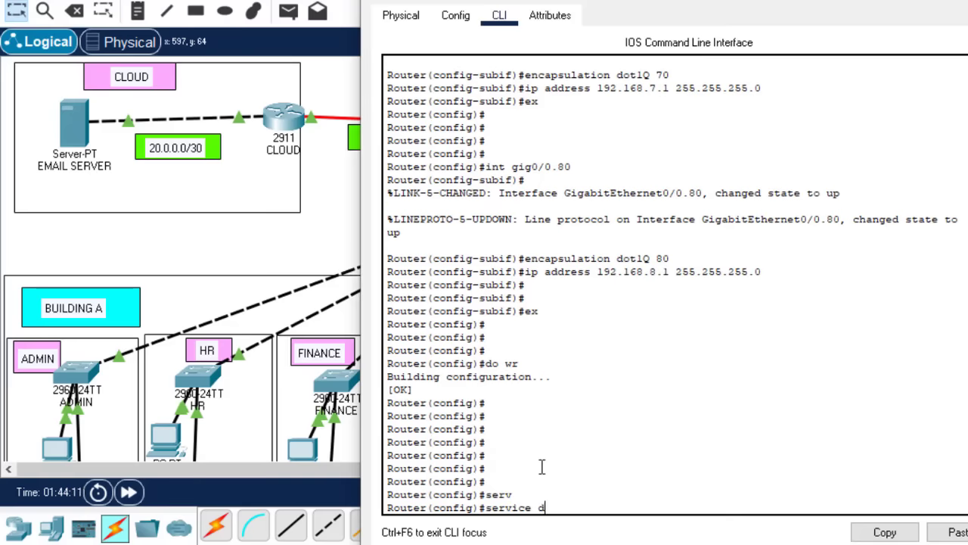
key(Tab)
key(Return)
key(Return)
key(Return)
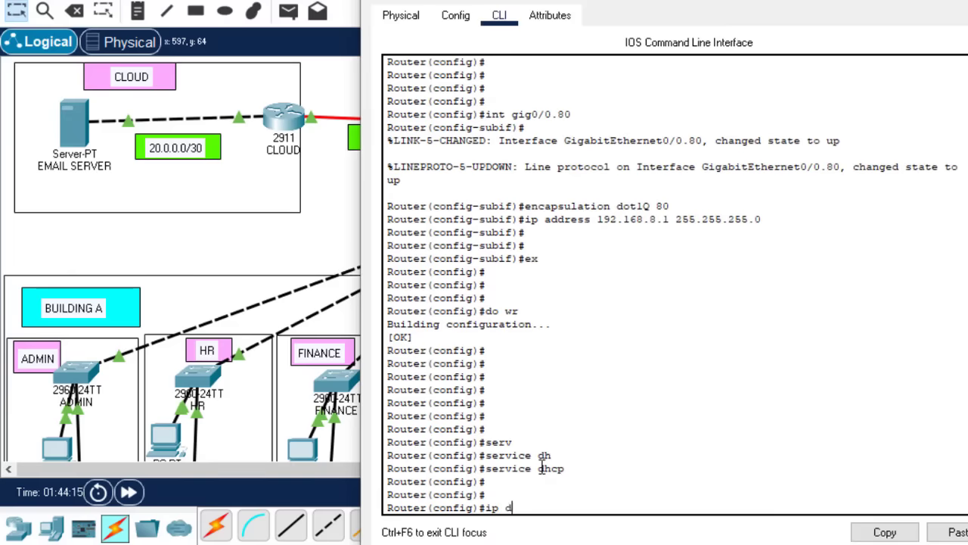
Create a DHCP pool named admin-pool on the main campus router for the ADMIN department.
text(ip dh)
key(Tab)
text(p)
key(Tab)
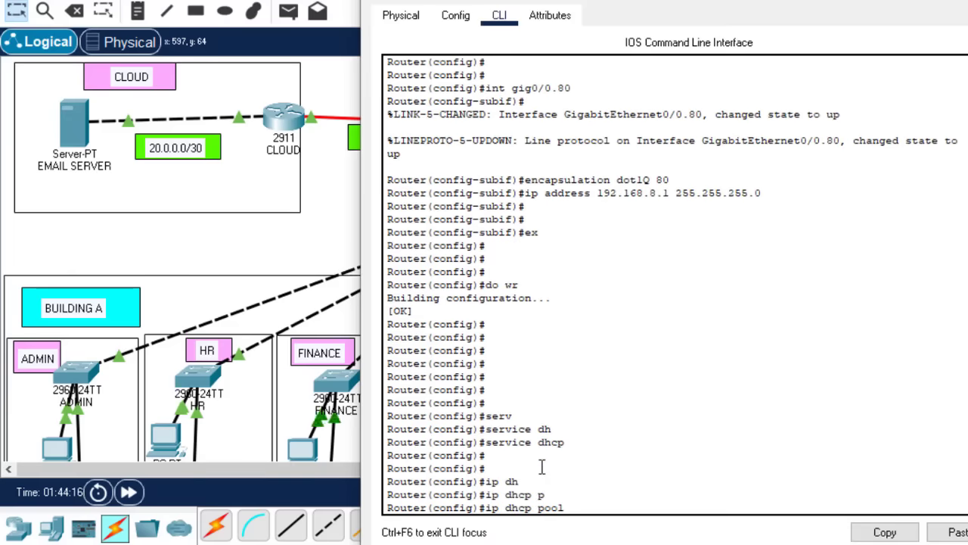
text(admin)
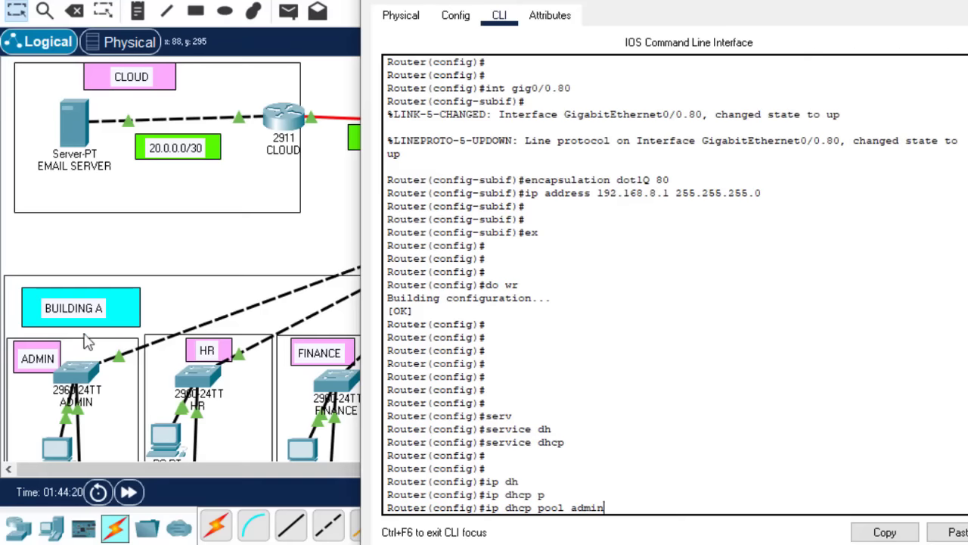
text(-pool)
key(Return)
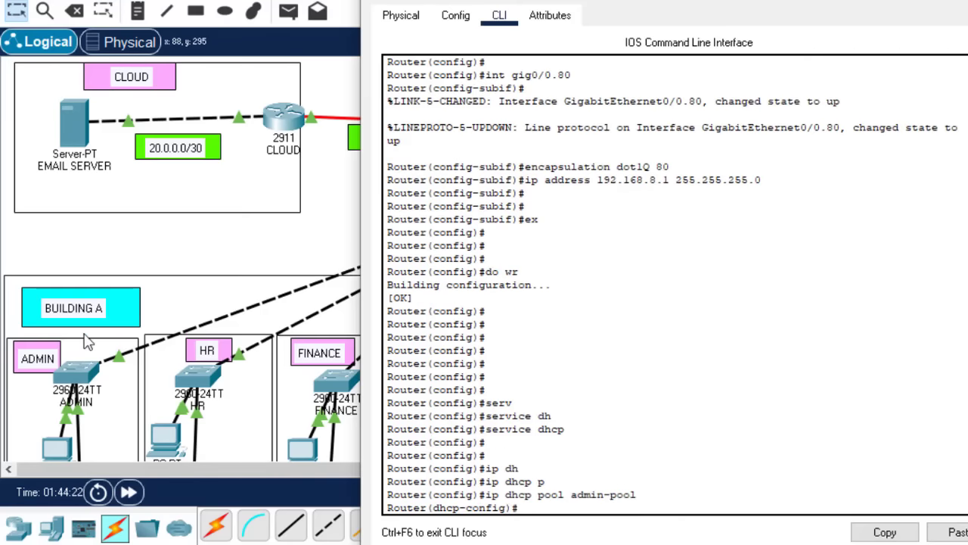
Assign the network 192.168.1.0 255.255.255.0 to the admin-pool DHCP pool, matching the ADMIN department's VLAN 10 subnet label.
text(net)
key(Tab)
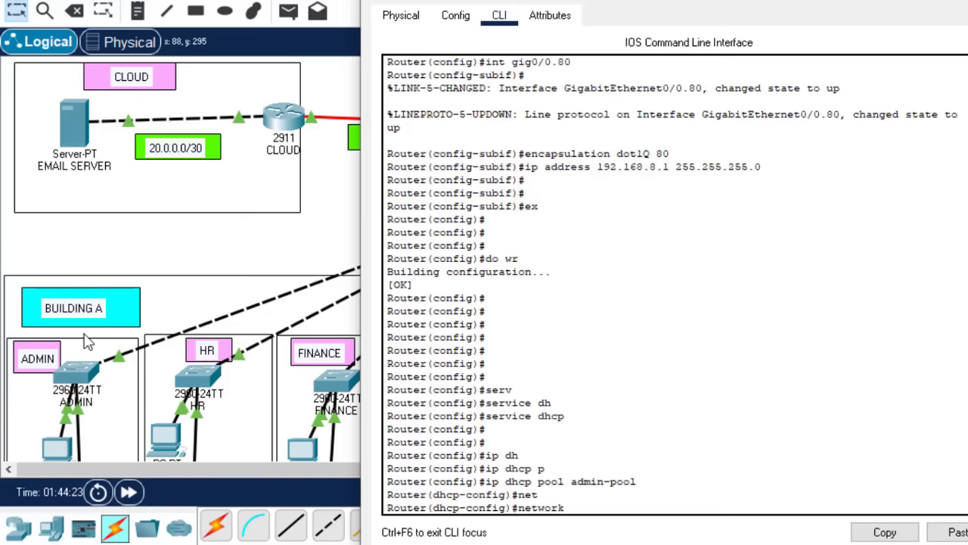
text(192.1)
key(alt+Tab)
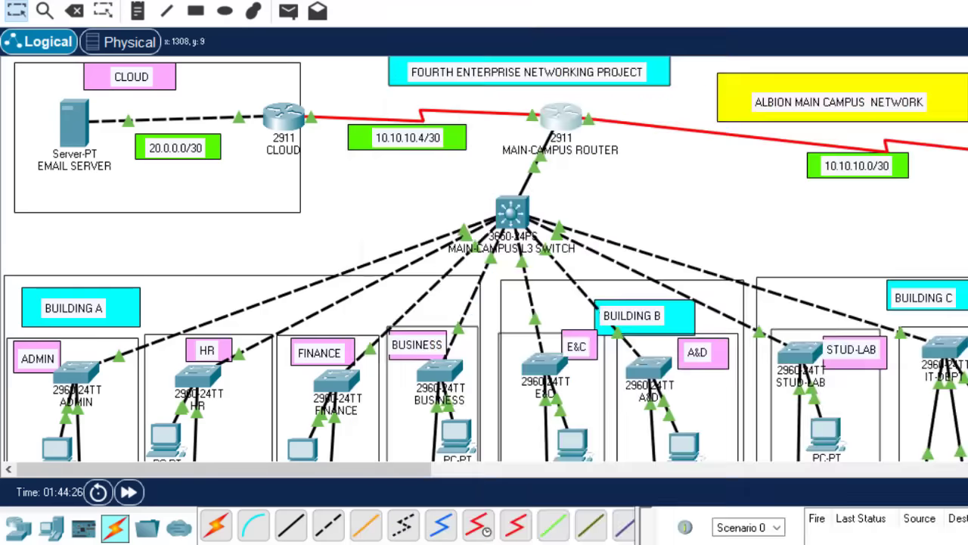
scroll(484, 260, down, 5)
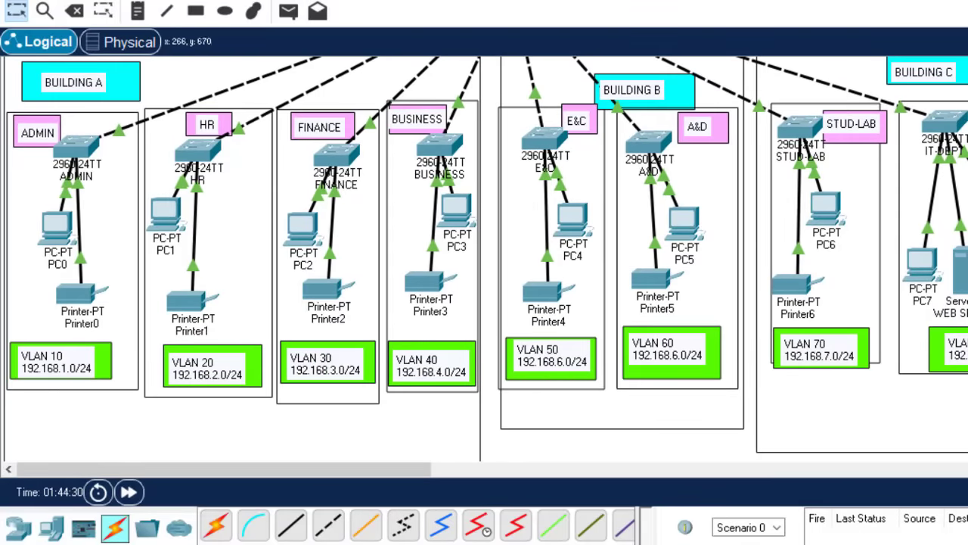
click(651, 514)
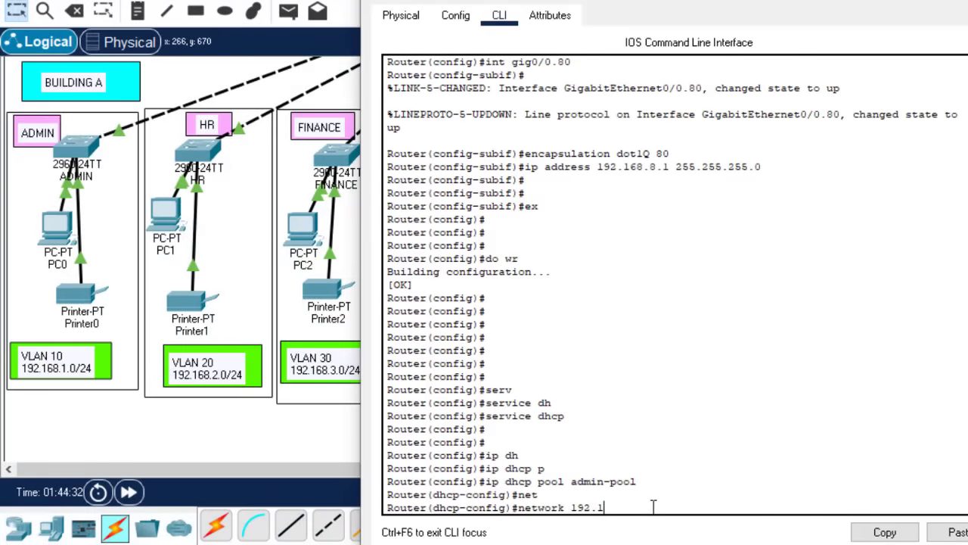
text(.1.0 255.255.255.0)
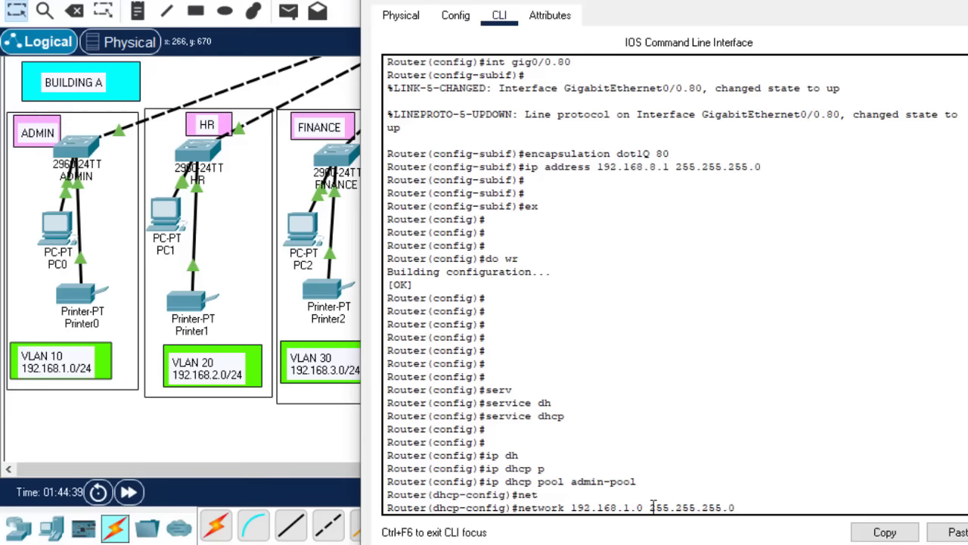
key(Return)
Enter the default-router command with the ADMIN department's gateway address for the admin-pool DHCP pool.
text(def)
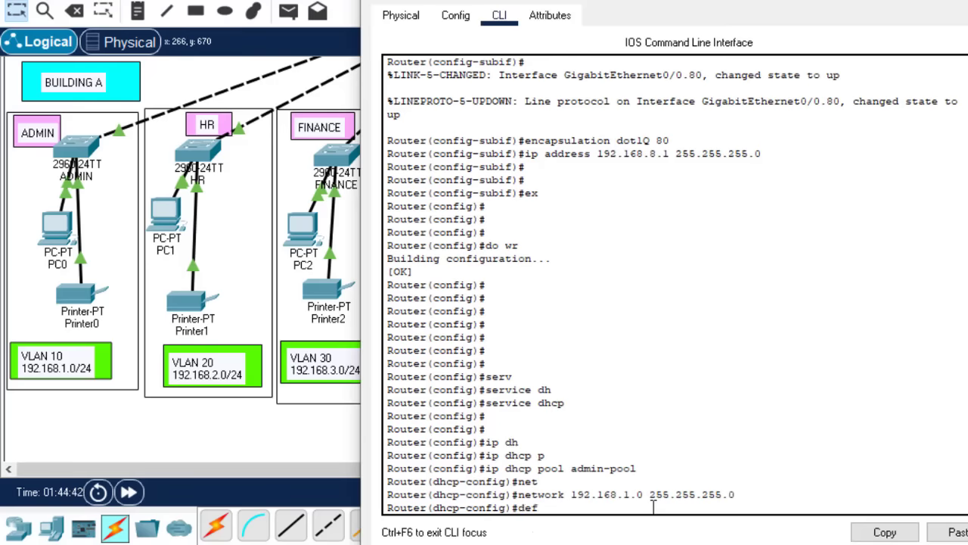
key(Tab)
text(19)
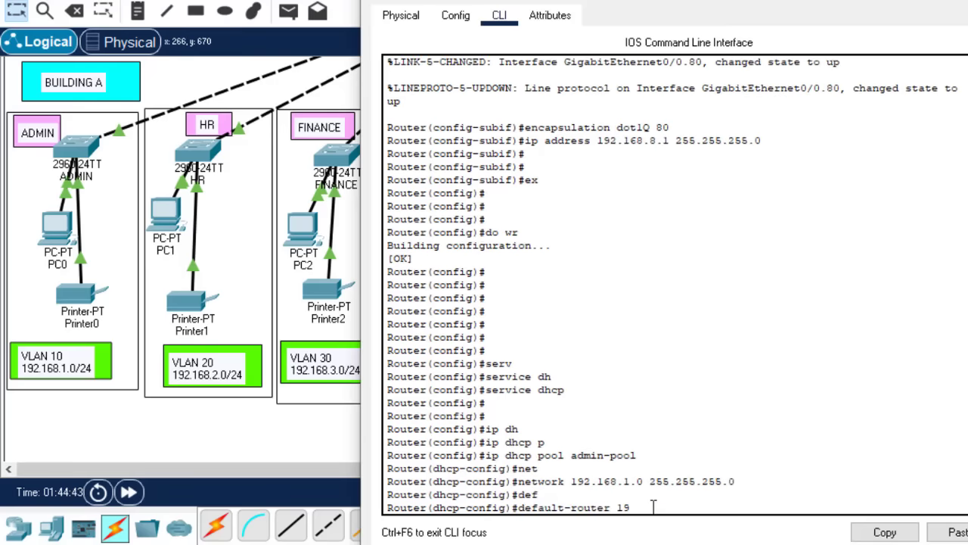